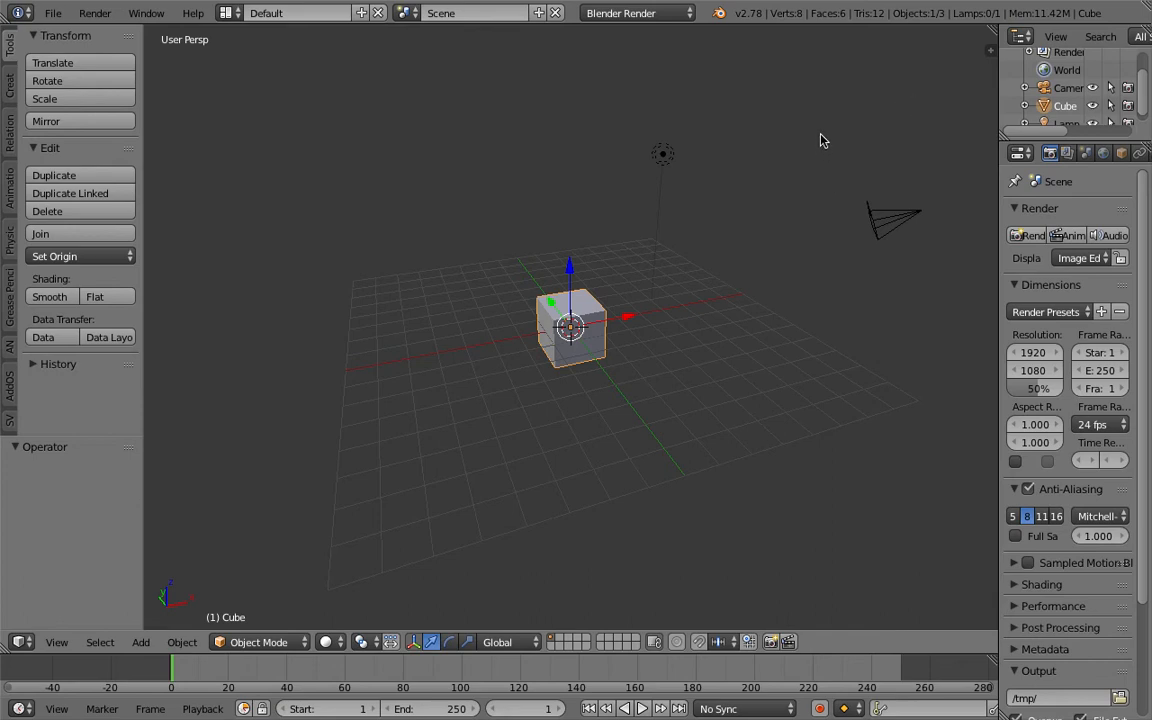
Delete the default cube and switch the screen layout to Compositing.
{"action": "middle_click_drag", "start_coordinate": [612, 131], "coordinate": [597, 180]}
{"action": "key", "text": "Delete"}
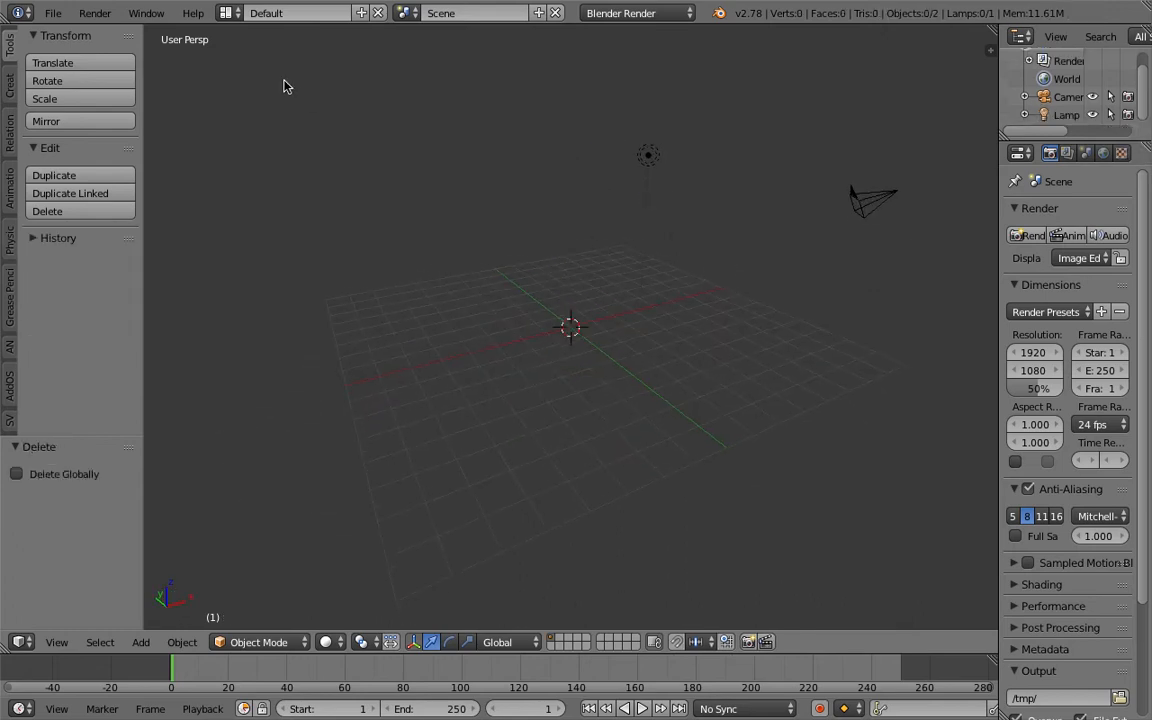
{"action": "left_click", "coordinate": [226, 13]}
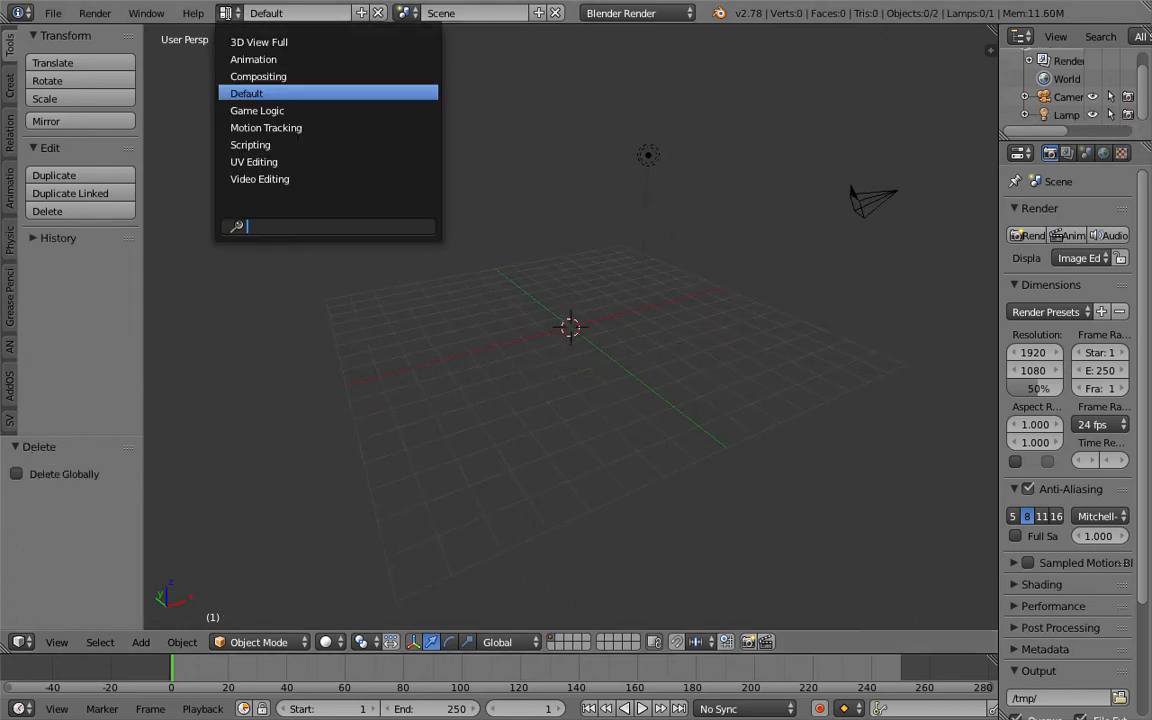
{"action": "left_click", "coordinate": [252, 76]}
Switch the node editor to Sverchok node trees, create a new tree and enlarge the editors below it.
{"action": "left_click", "coordinate": [213, 420]}
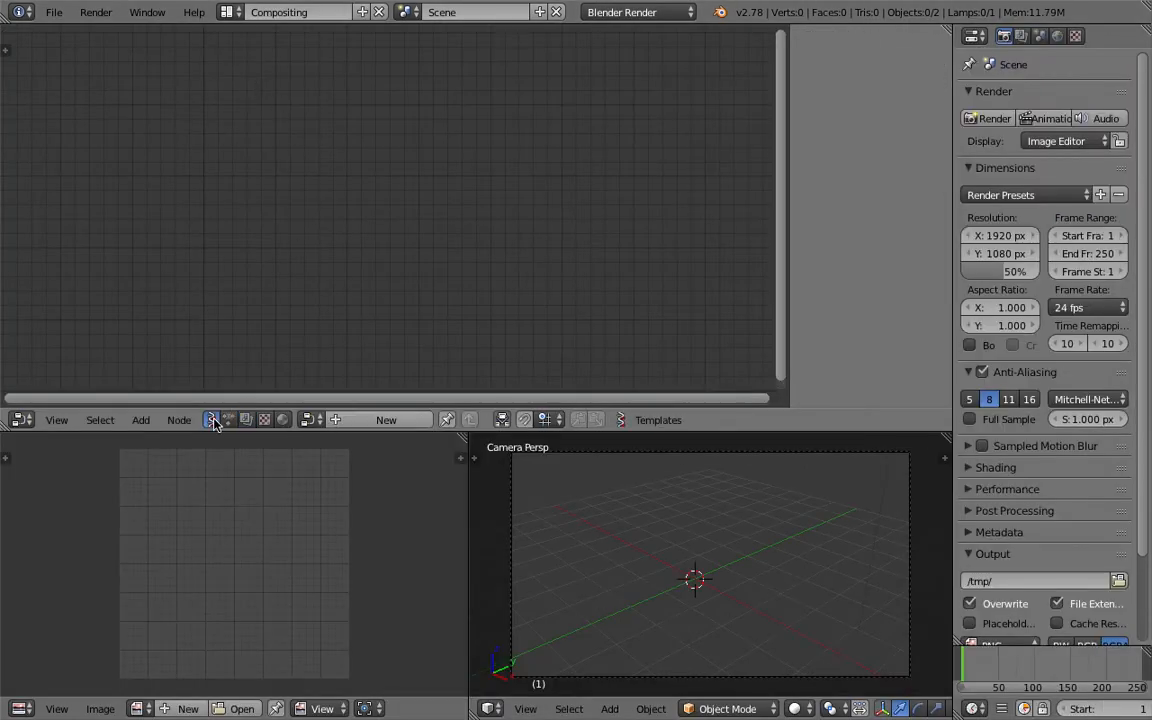
{"action": "mouse_move", "coordinate": [418, 430]}
{"action": "left_mouse_down"}
{"action": "mouse_move", "coordinate": [418, 336]}
{"action": "mouse_move", "coordinate": [445, 384]}
{"action": "left_mouse_up"}
{"action": "left_click", "coordinate": [386, 322]}
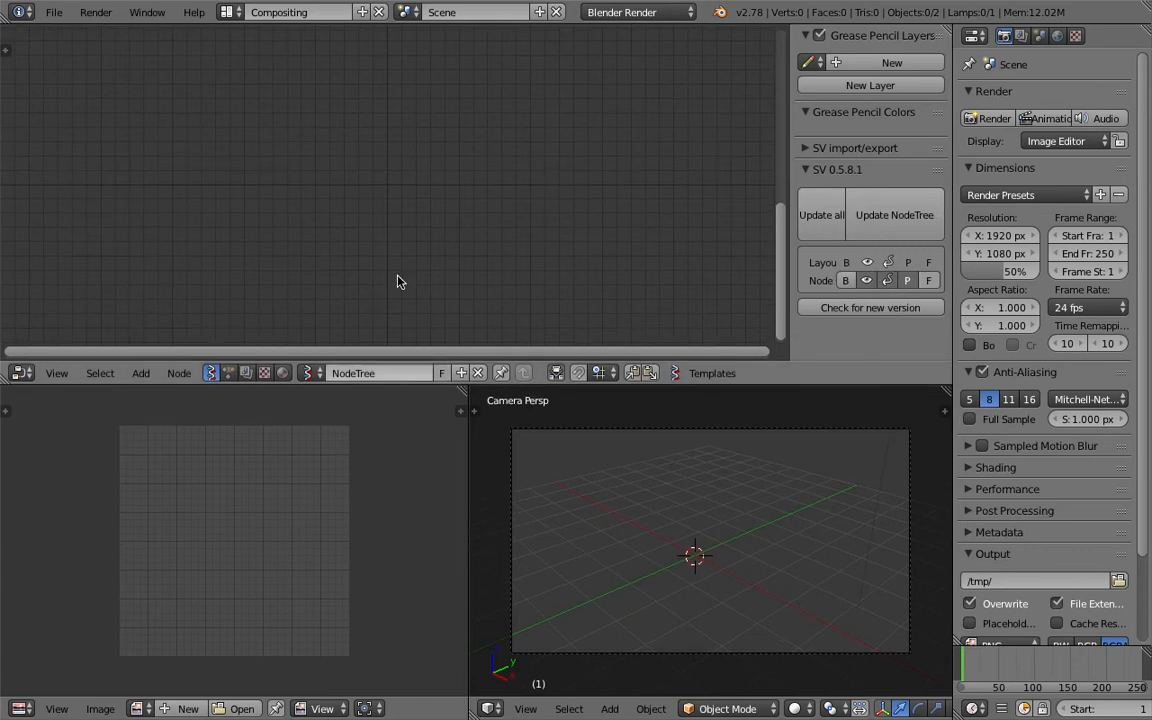
Add a Scripted Node Lite node to the Sverchok node tree.
{"action": "key", "text": "shift+a"}
{"action": "left_click", "coordinate": [330, 165]}
{"action": "type", "text": "scr"}
{"action": "key", "text": "Down"}
{"action": "key", "text": "Down"}
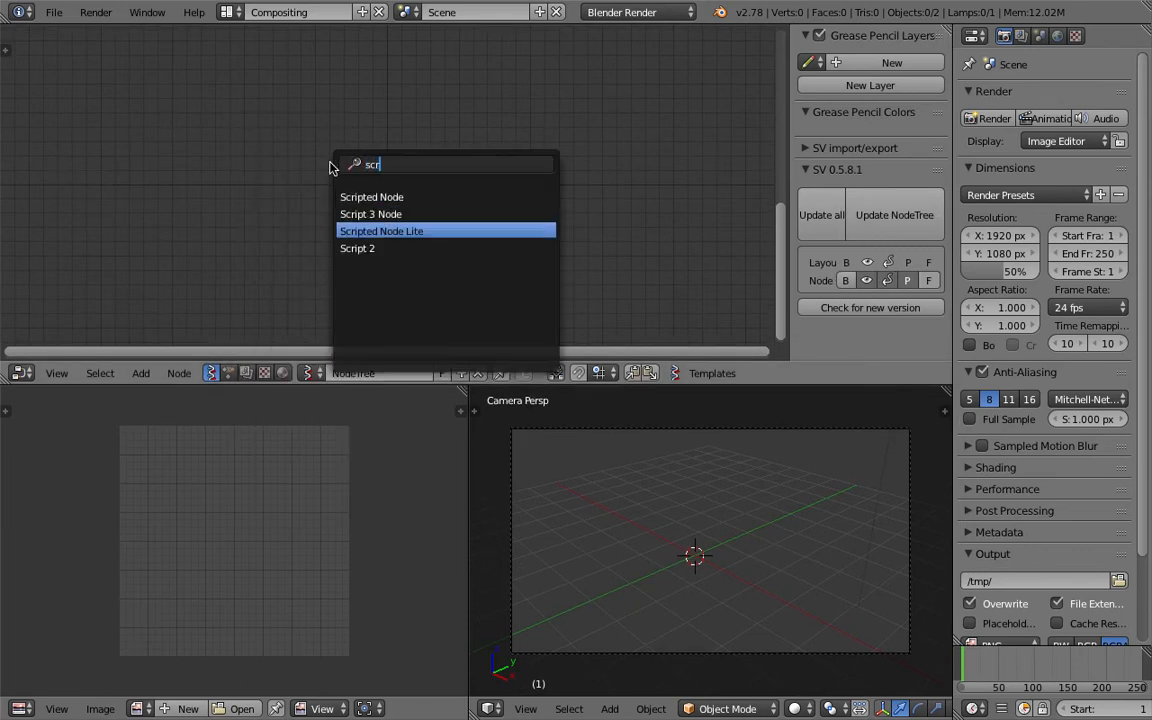
{"action": "key", "text": "Return"}
{"action": "left_click", "coordinate": [332, 169]}
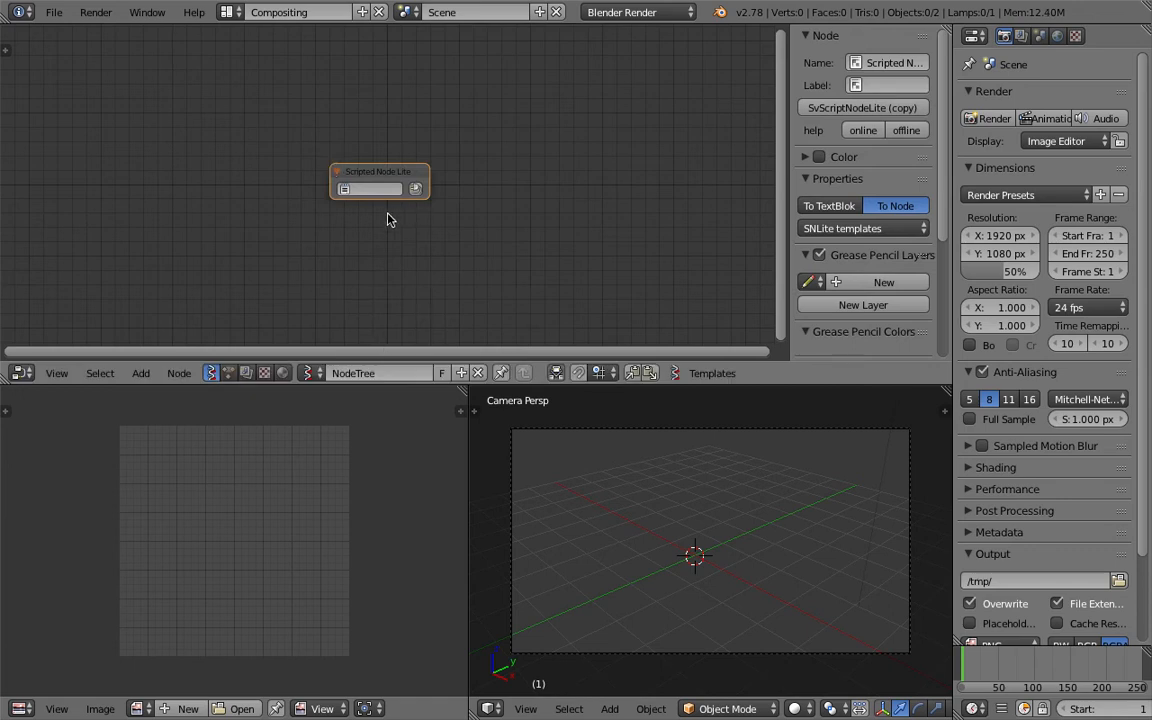
Change the image editor to a Text Editor and open SNL_SpiralZeffii.py from the Desktop folder.
{"action": "left_click", "coordinate": [20, 708]}
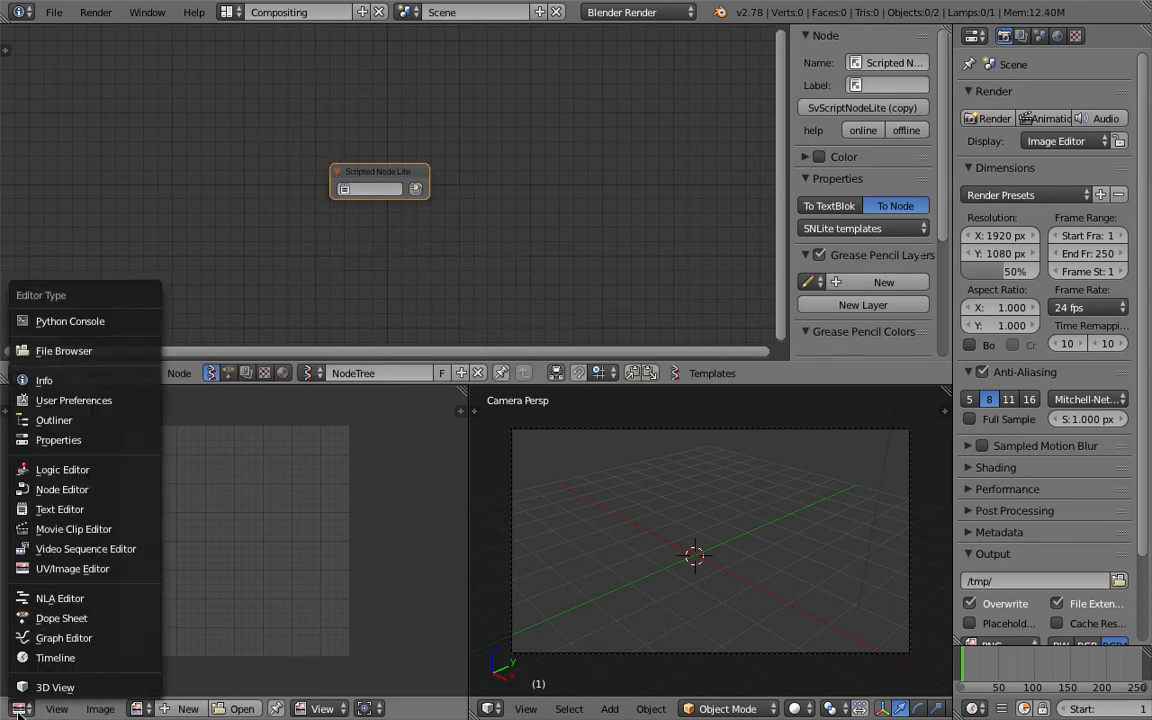
{"action": "left_click", "coordinate": [70, 510]}
{"action": "left_click", "coordinate": [300, 710]}
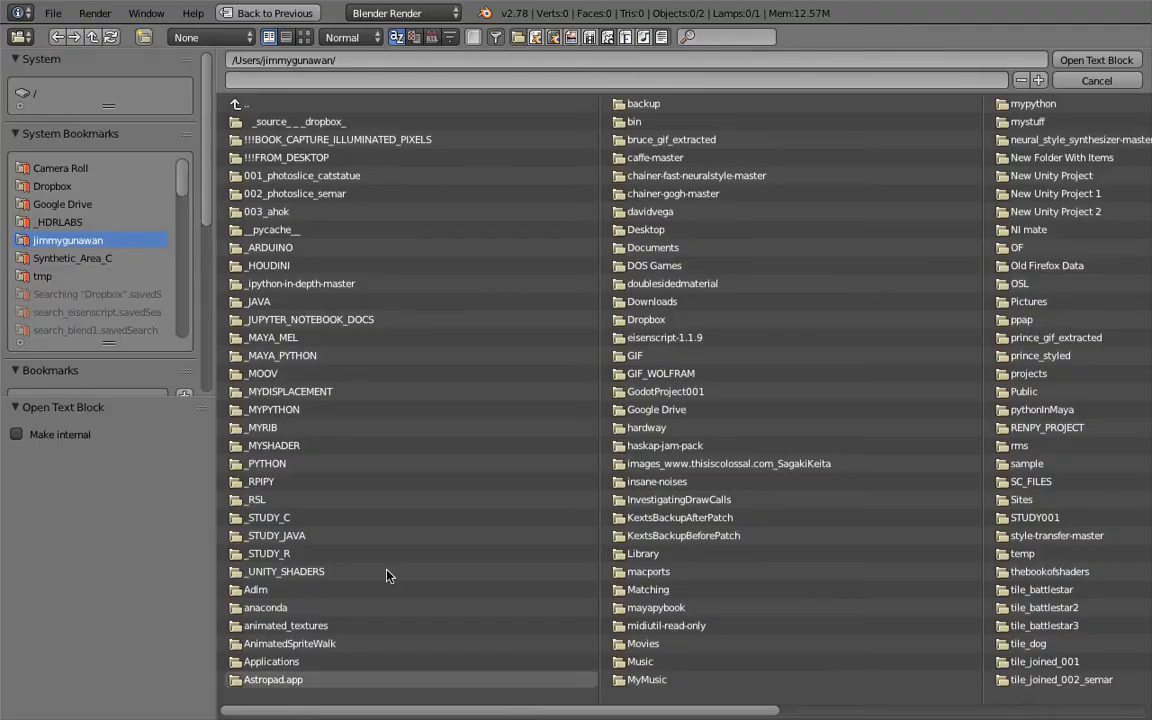
{"action": "right_click", "coordinate": [88, 258]}
{"action": "left_click", "coordinate": [97, 293]}
{"action": "scroll", "coordinate": [91, 271], "scroll_direction": "down", "scroll_amount": 2}
{"action": "left_click", "coordinate": [89, 296]}
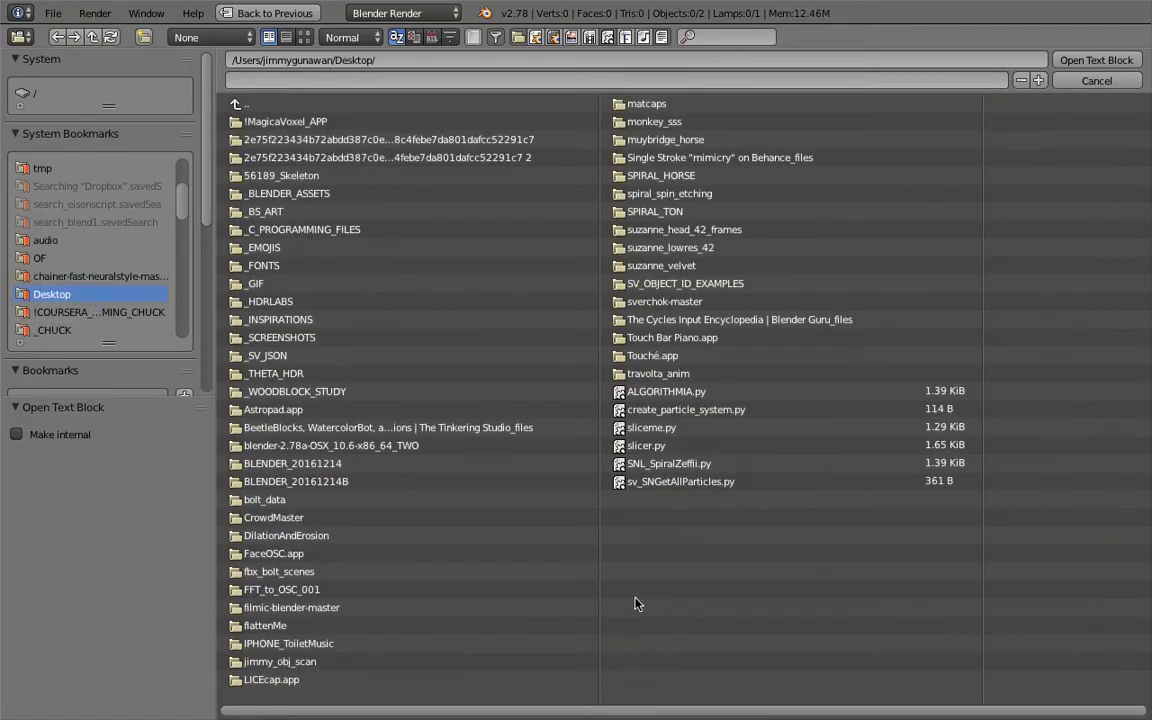
{"action": "double_click", "coordinate": [668, 463]}
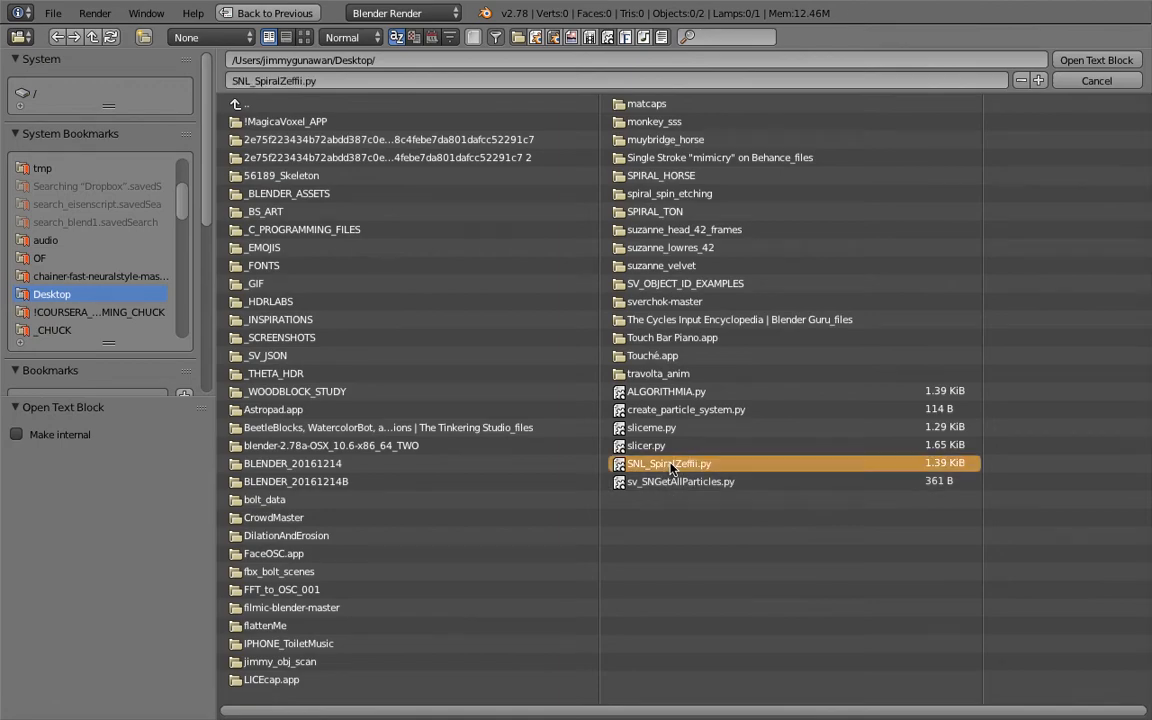
Show line numbers in the text editor and give the script area slightly more height.
{"action": "scroll", "coordinate": [366, 711], "scroll_direction": "down", "scroll_amount": 4}
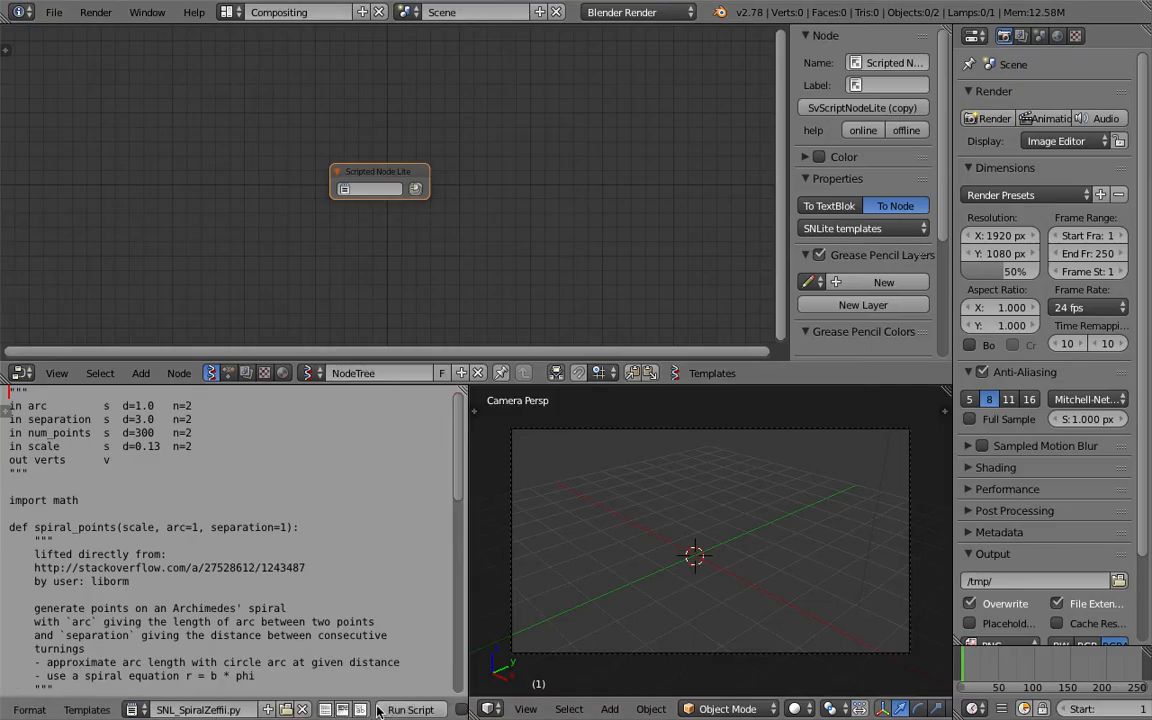
{"action": "left_click", "coordinate": [327, 710]}
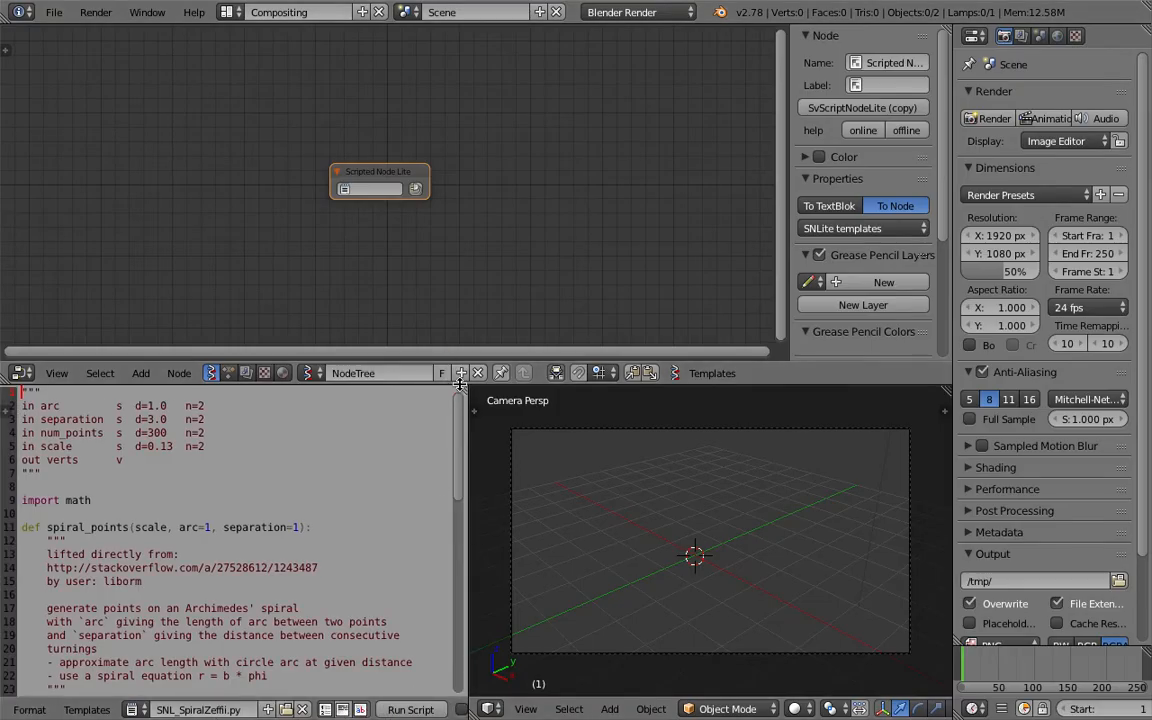
{"action": "left_click_drag", "start_coordinate": [410, 362], "coordinate": [410, 337]}
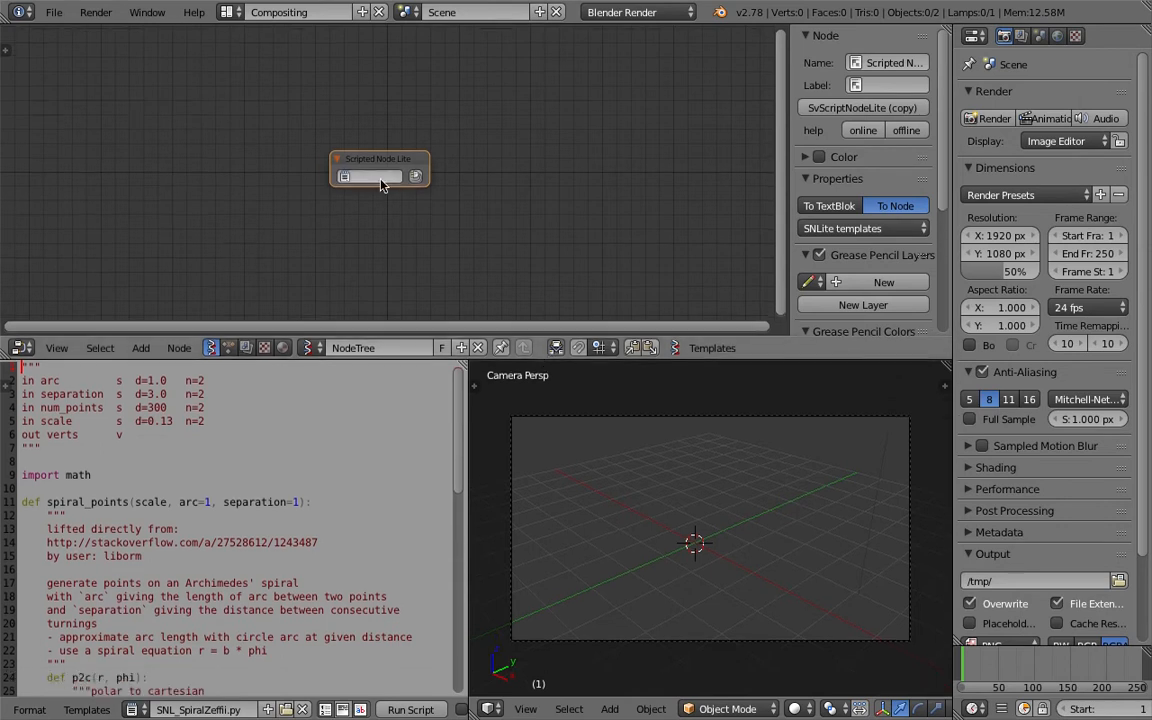
Load the SNL_SpiralZeffii.py text into the Scripted Node Lite node.
{"action": "left_click", "coordinate": [344, 176]}
{"action": "left_click", "coordinate": [378, 198]}
{"action": "left_click", "coordinate": [415, 176]}
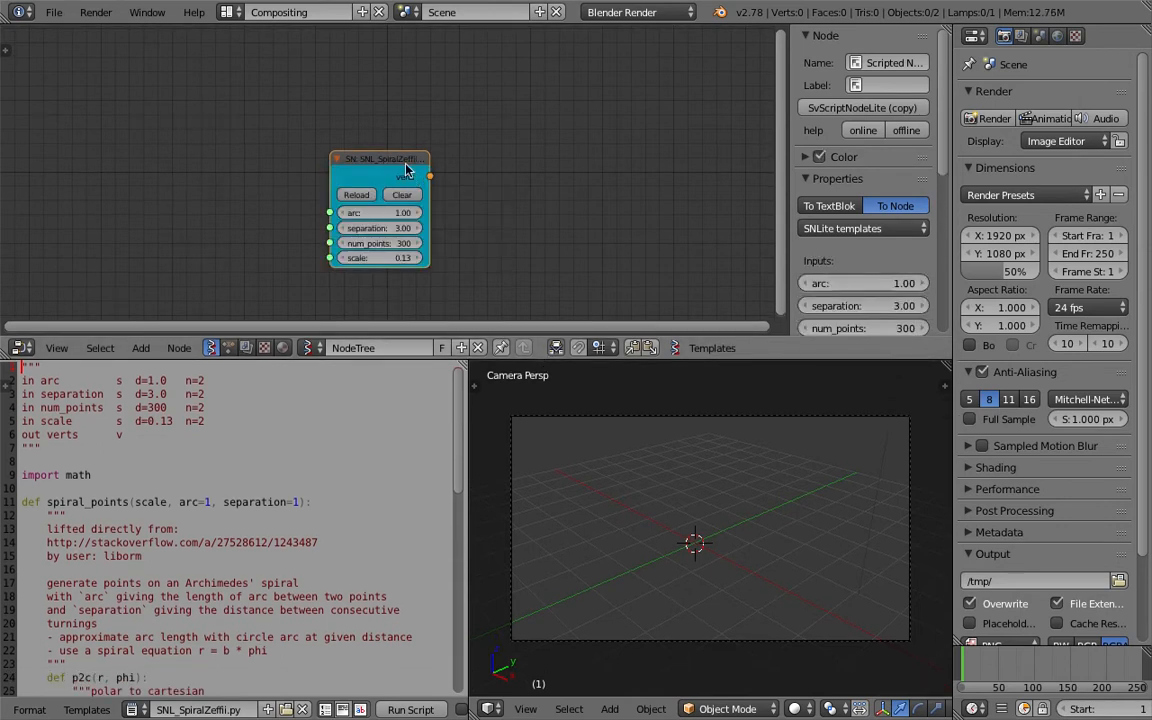
Hide the node editor's properties sidebar and reposition the spiral script node to leave free space beside it.
{"action": "left_click_drag", "start_coordinate": [575, 360], "coordinate": [575, 356]}
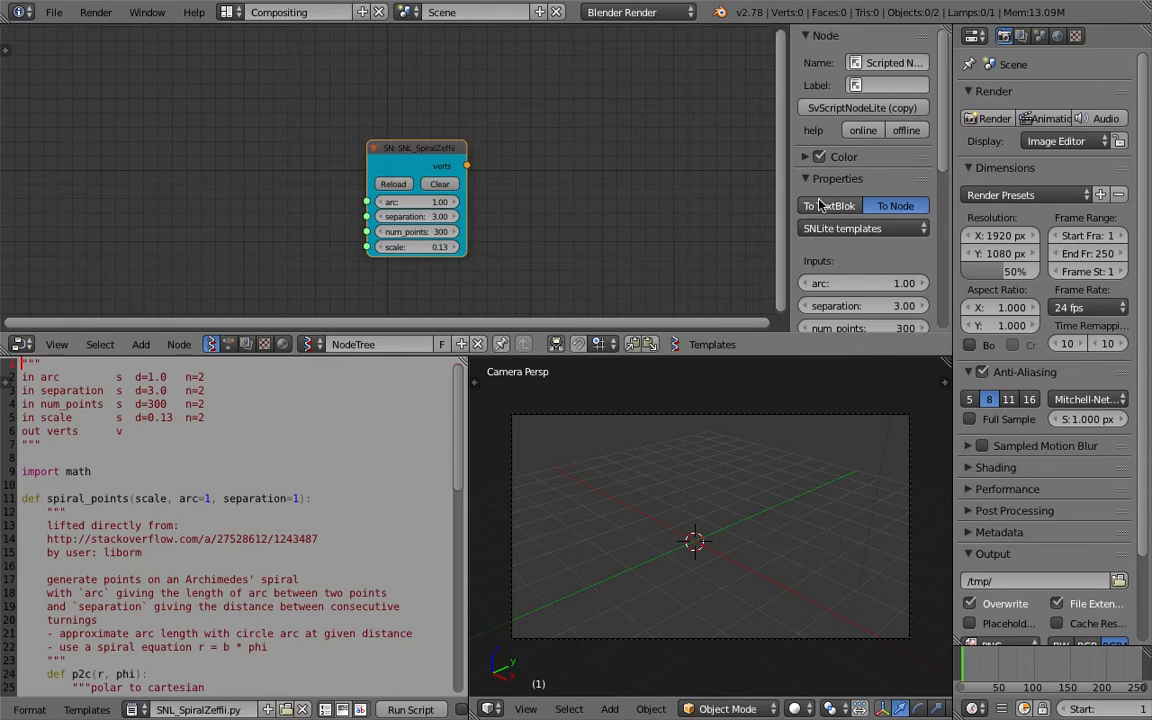
{"action": "left_click_drag", "start_coordinate": [797, 185], "coordinate": [949, 188]}
{"action": "scroll", "coordinate": [589, 208], "scroll_direction": "up", "scroll_amount": 7}
{"action": "middle_click_drag", "start_coordinate": [580, 202], "coordinate": [460, 172]}
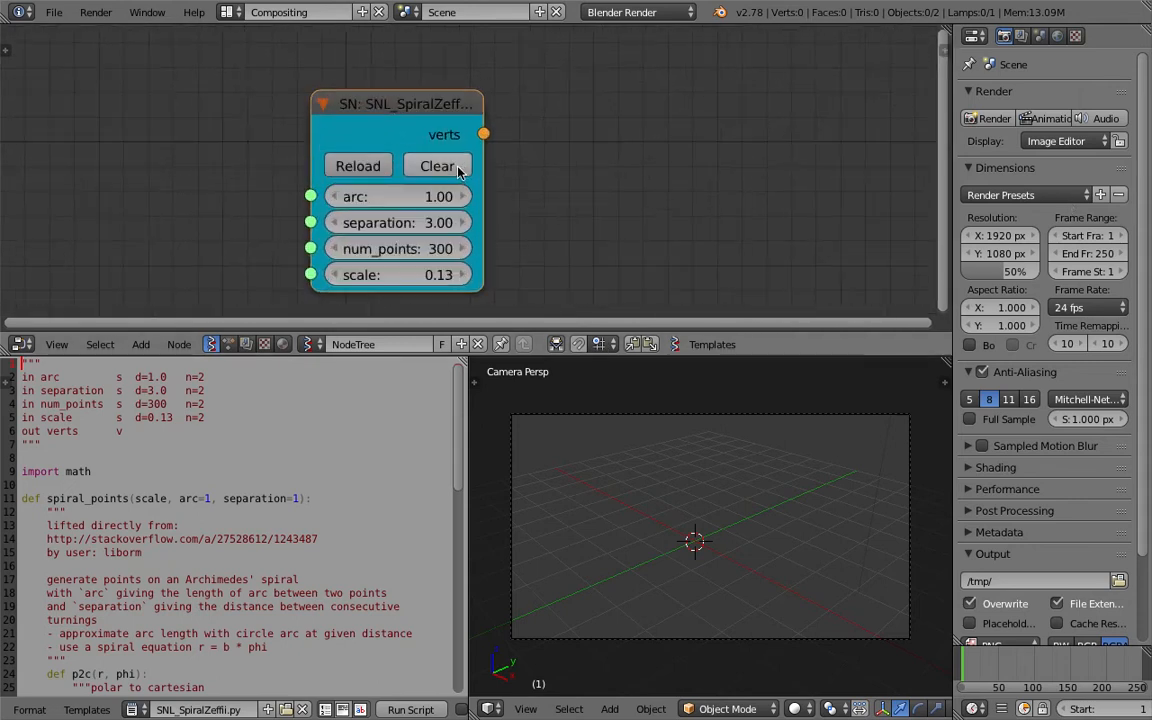
{"action": "left_click_drag", "start_coordinate": [363, 105], "coordinate": [309, 90]}
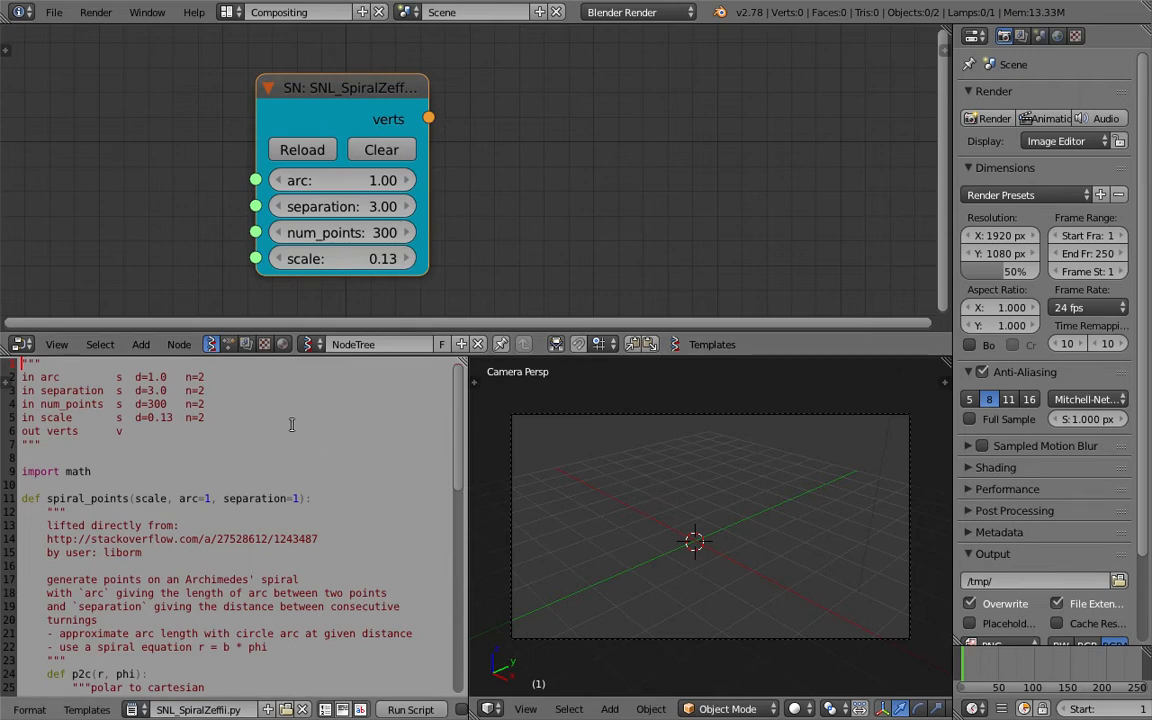
Review the script's source credit lines and widen the text editor to fit the longer code lines.
{"action": "scroll", "coordinate": [299, 421], "scroll_direction": "down", "scroll_amount": 2}
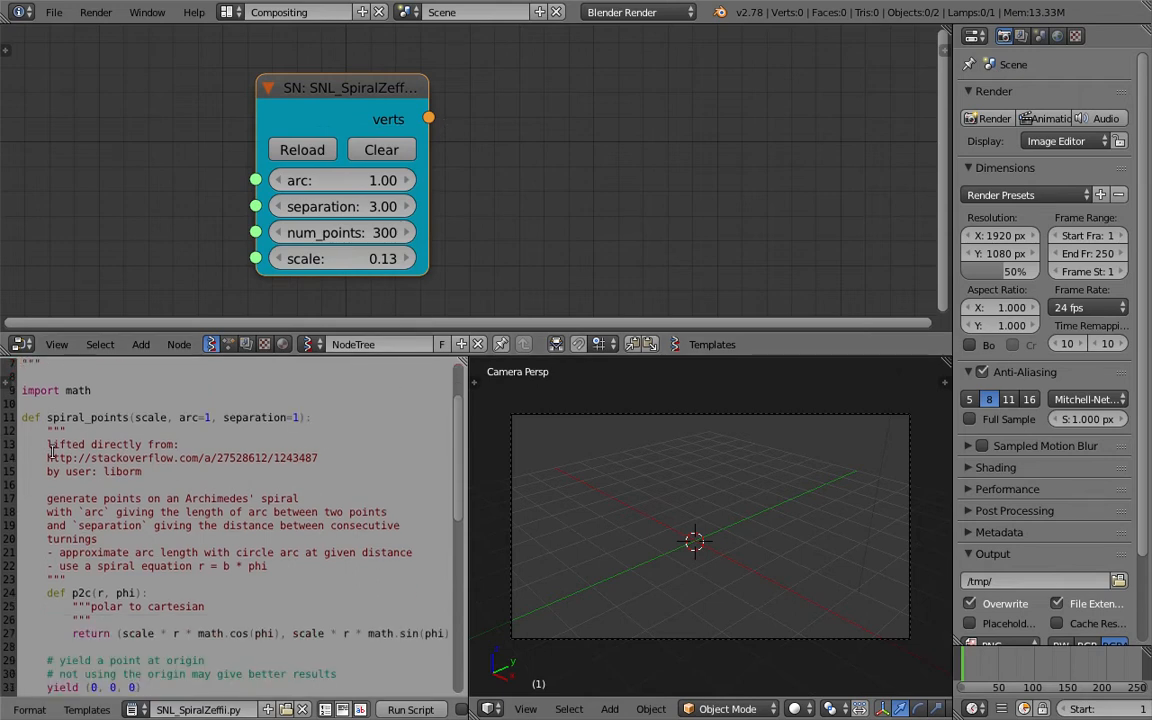
{"action": "left_click_drag", "start_coordinate": [64, 447], "coordinate": [178, 444]}
{"action": "left_click_drag", "start_coordinate": [64, 458], "coordinate": [237, 460]}
{"action": "scroll", "coordinate": [292, 480], "scroll_direction": "down", "scroll_amount": 1}
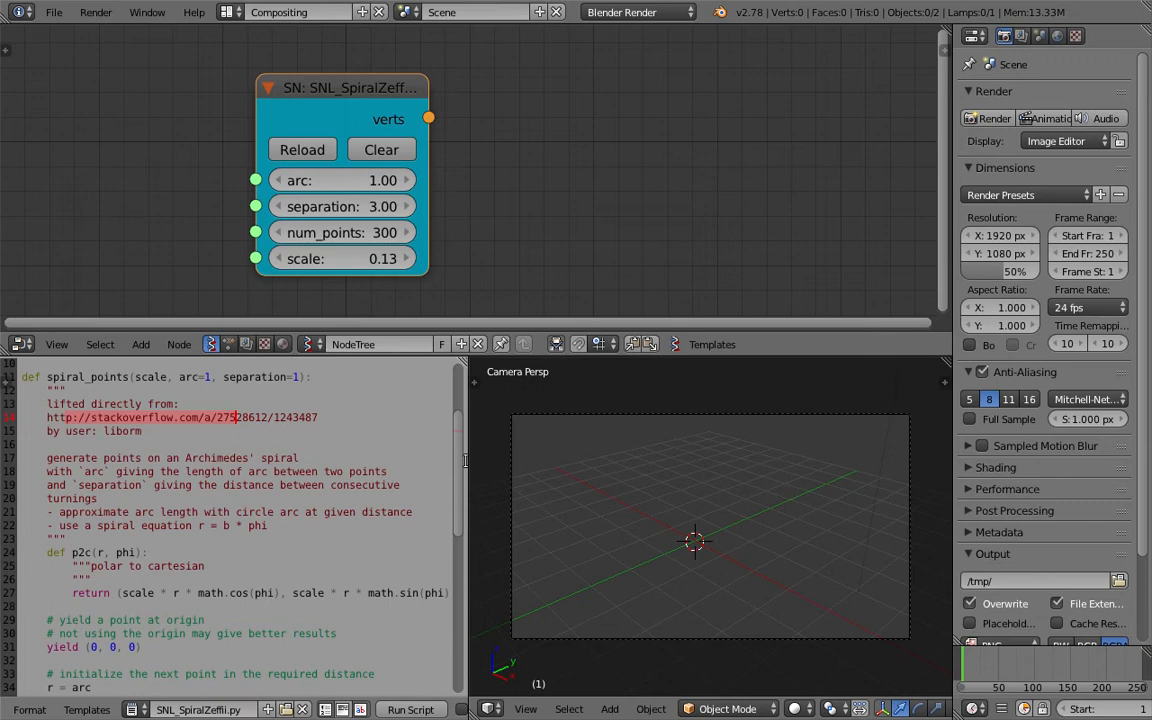
{"action": "left_click_drag", "start_coordinate": [465, 460], "coordinate": [563, 505]}
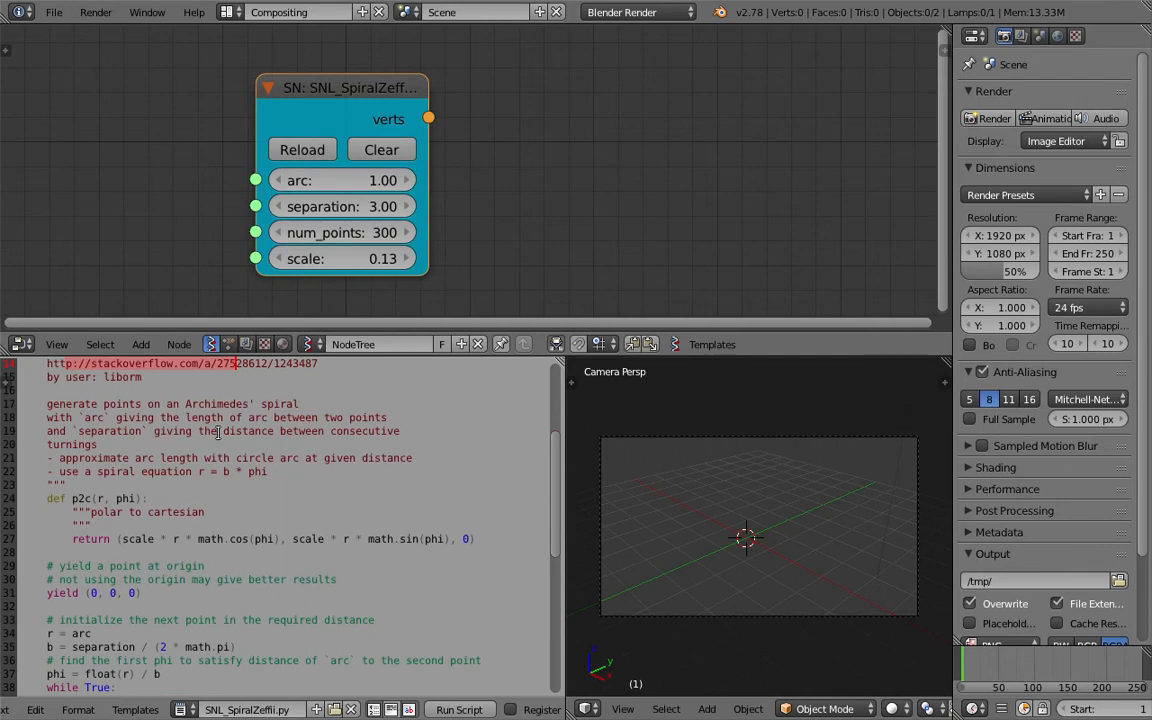
Examine the script's Archimedes' spiral description, the spiral_points function and the closing loop that fills verts.
{"action": "left_click_drag", "start_coordinate": [185, 404], "coordinate": [200, 404]}
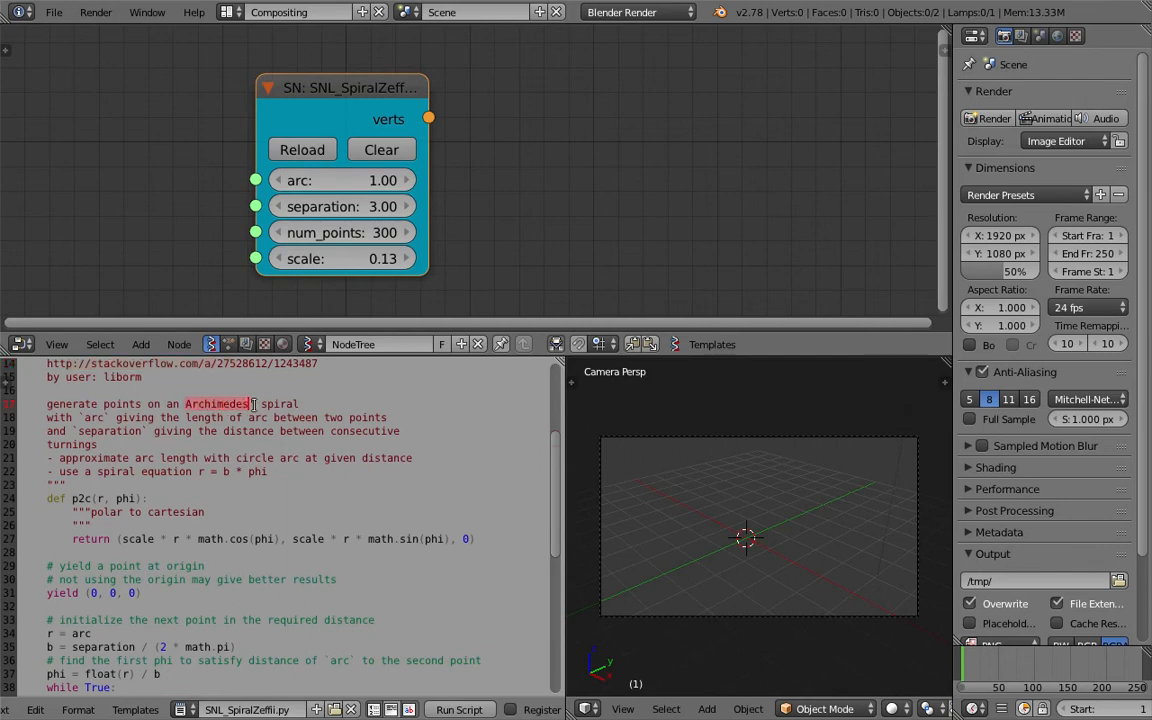
{"action": "left_click", "coordinate": [155, 432]}
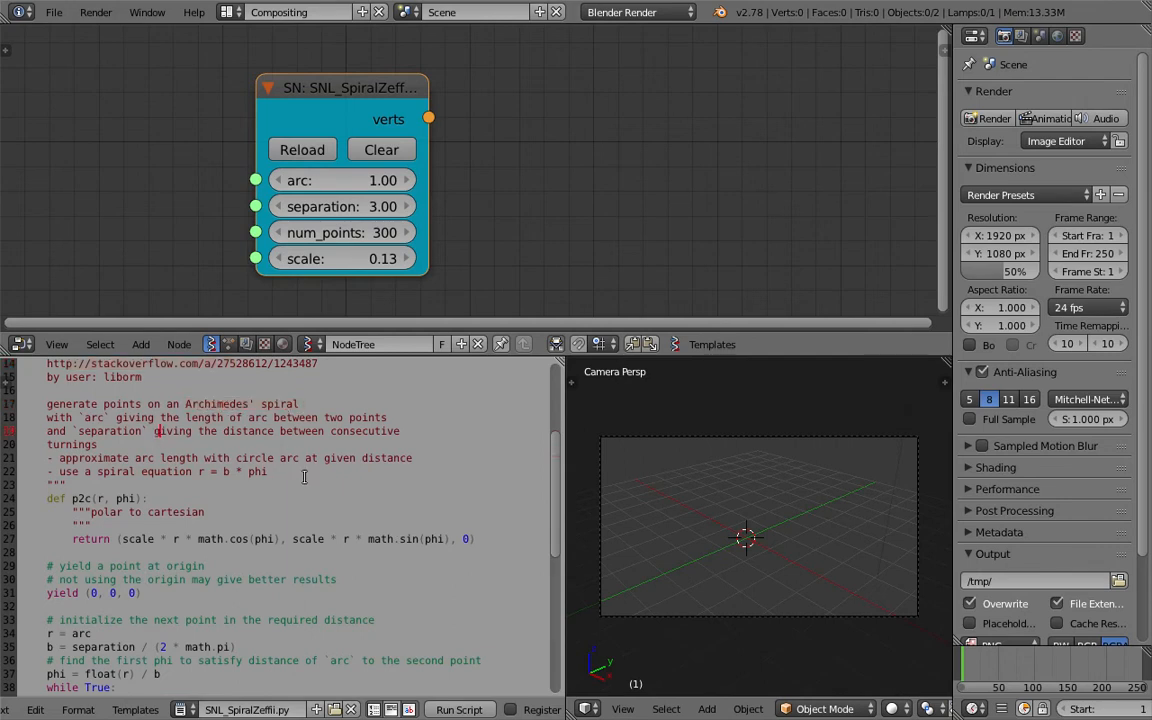
{"action": "scroll", "coordinate": [393, 530], "scroll_direction": "down", "scroll_amount": 5}
{"action": "left_click_drag", "start_coordinate": [47, 444], "coordinate": [150, 598]}
{"action": "scroll", "coordinate": [150, 598], "scroll_direction": "down", "scroll_amount": 2}
{"action": "left_click", "coordinate": [118, 513]}
{"action": "left_click_drag", "start_coordinate": [96, 456], "coordinate": [178, 592]}
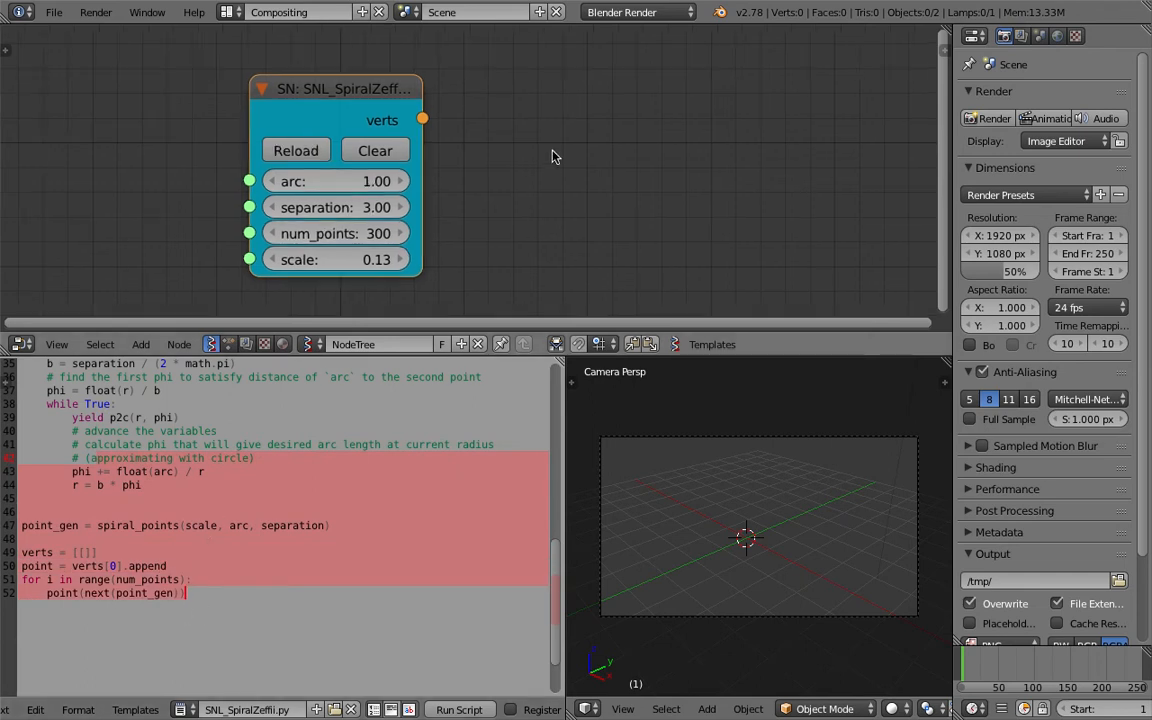
Save the Blender file as spiral_improv_001.blend in the Desktop folder.
{"action": "key", "text": "ctrl+s"}
{"action": "scroll", "coordinate": [72, 272], "scroll_direction": "down", "scroll_amount": 6}
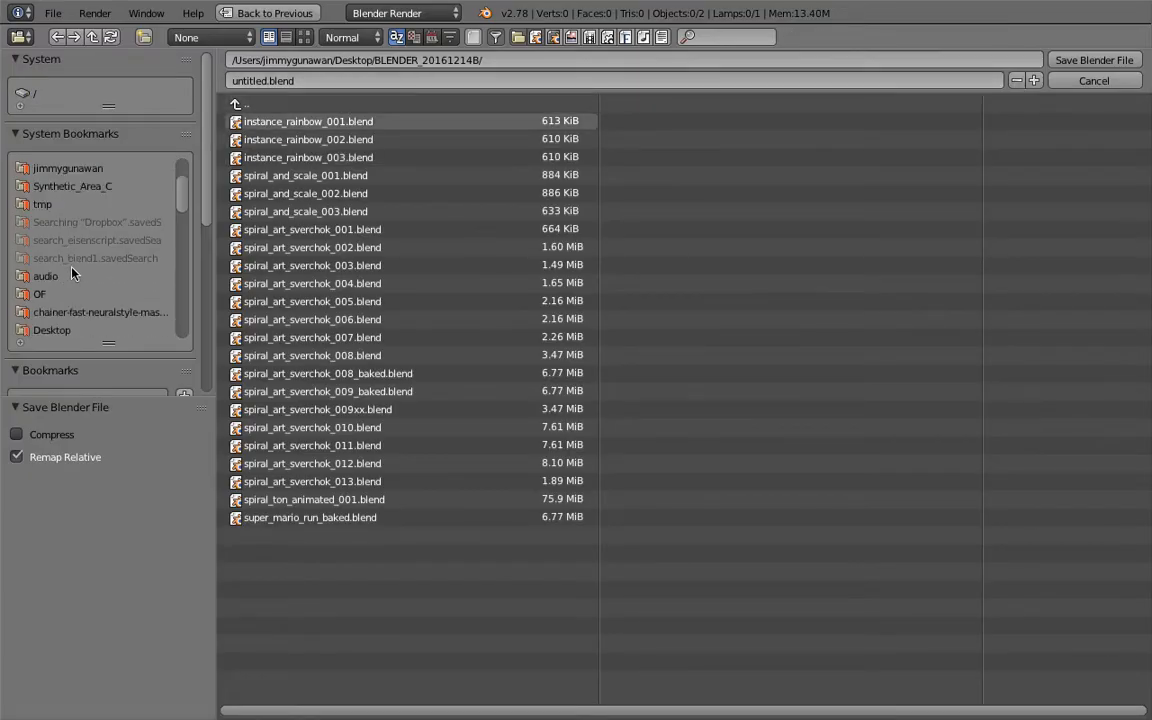
{"action": "left_click", "coordinate": [52, 294]}
{"action": "type", "text": "spiral"}
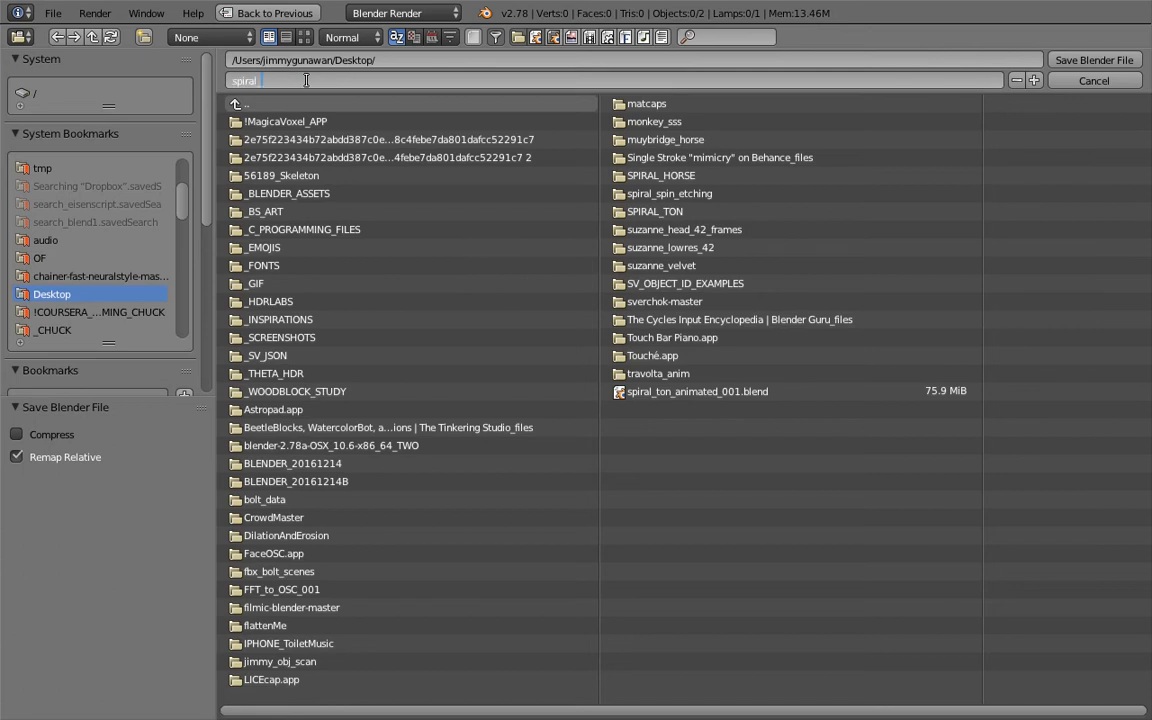
{"action": "key", "text": "Return"}
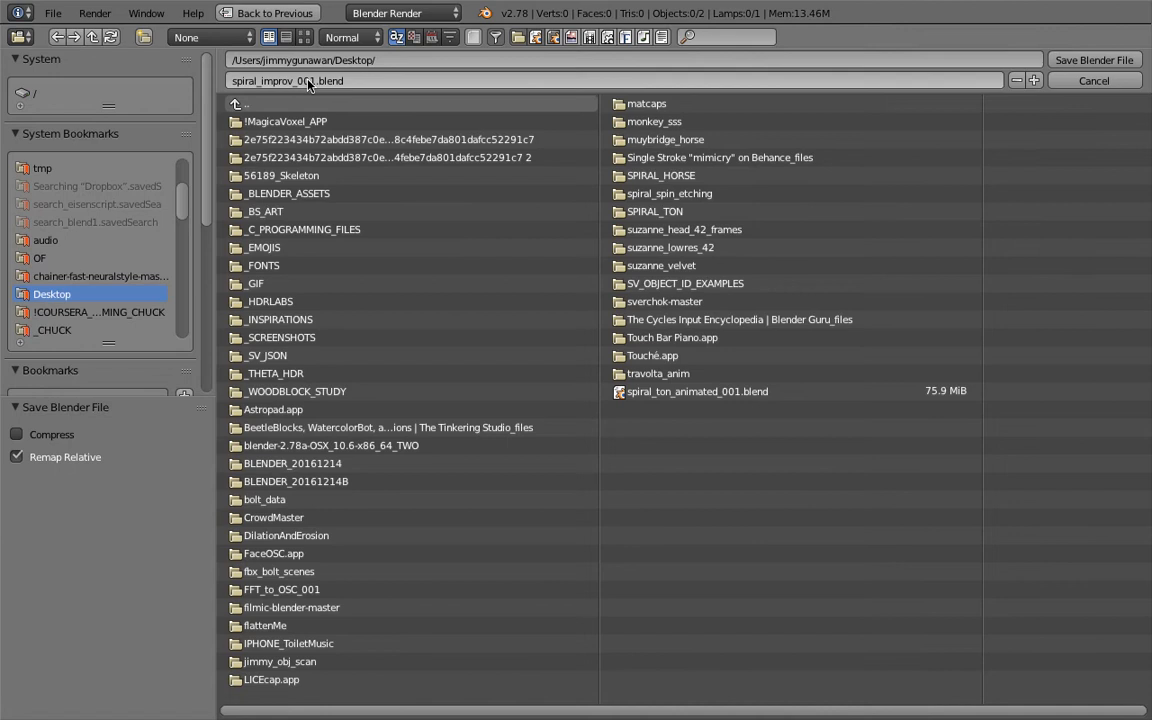
{"action": "left_click", "coordinate": [1063, 64]}
{"action": "key", "text": "ctrl+s"}
Add a Viewer Draw node beside the spiral script node.
{"action": "left_click", "coordinate": [568, 210]}
{"action": "key", "text": "shift+a"}
{"action": "left_click", "coordinate": [595, 167]}
{"action": "type", "text": "view"}
{"action": "key", "text": "Return"}
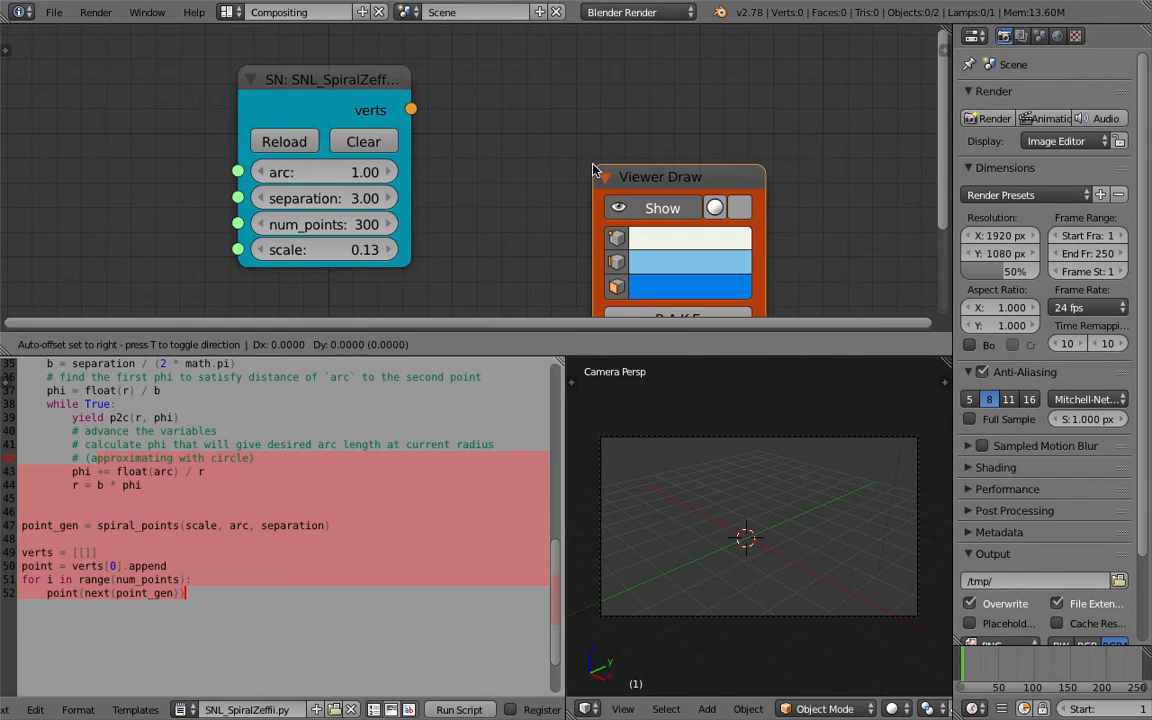
{"action": "left_click", "coordinate": [583, 40]}
Connect the spiral node's verts output to the Viewer Draw vertices input and view the points from above.
{"action": "left_click_drag", "start_coordinate": [411, 109], "coordinate": [583, 221]}
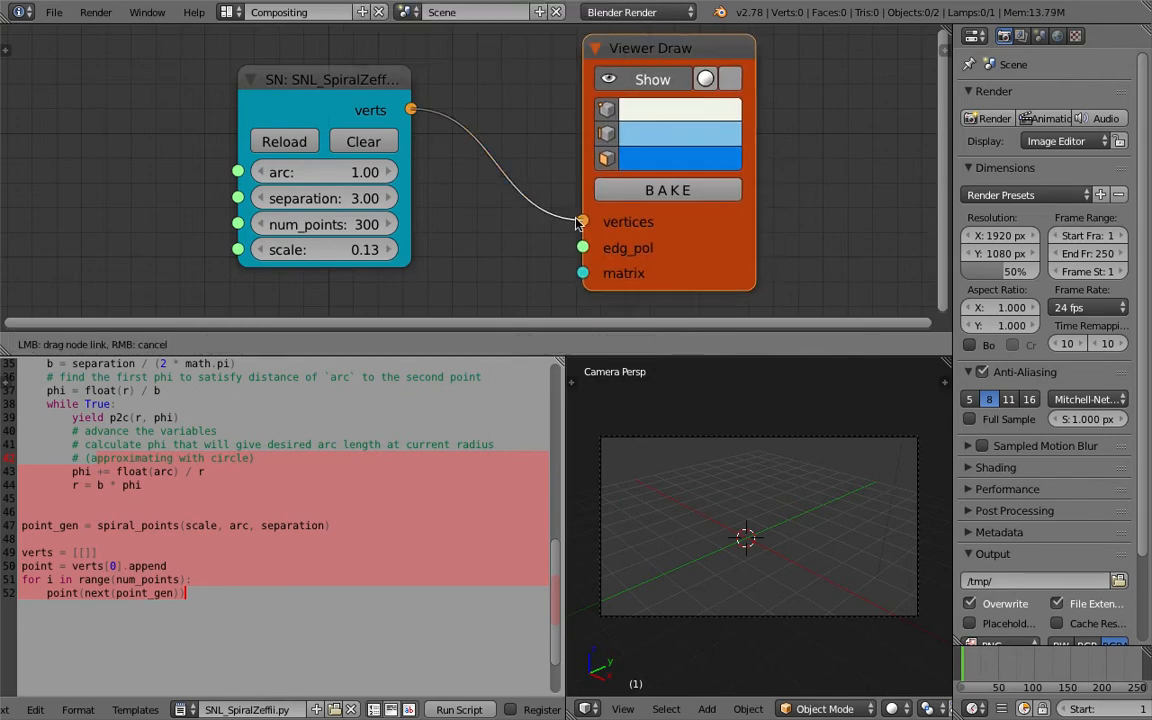
{"action": "mouse_move", "coordinate": [780, 580]}
{"action": "middle_mouse_down"}
{"action": "mouse_move", "coordinate": [820, 615]}
{"action": "mouse_move", "coordinate": [783, 567]}
{"action": "middle_mouse_up"}
{"action": "scroll", "coordinate": [820, 615], "scroll_direction": "up", "scroll_amount": 5}
{"action": "scroll", "coordinate": [783, 567], "scroll_direction": "up", "scroll_amount": 2}
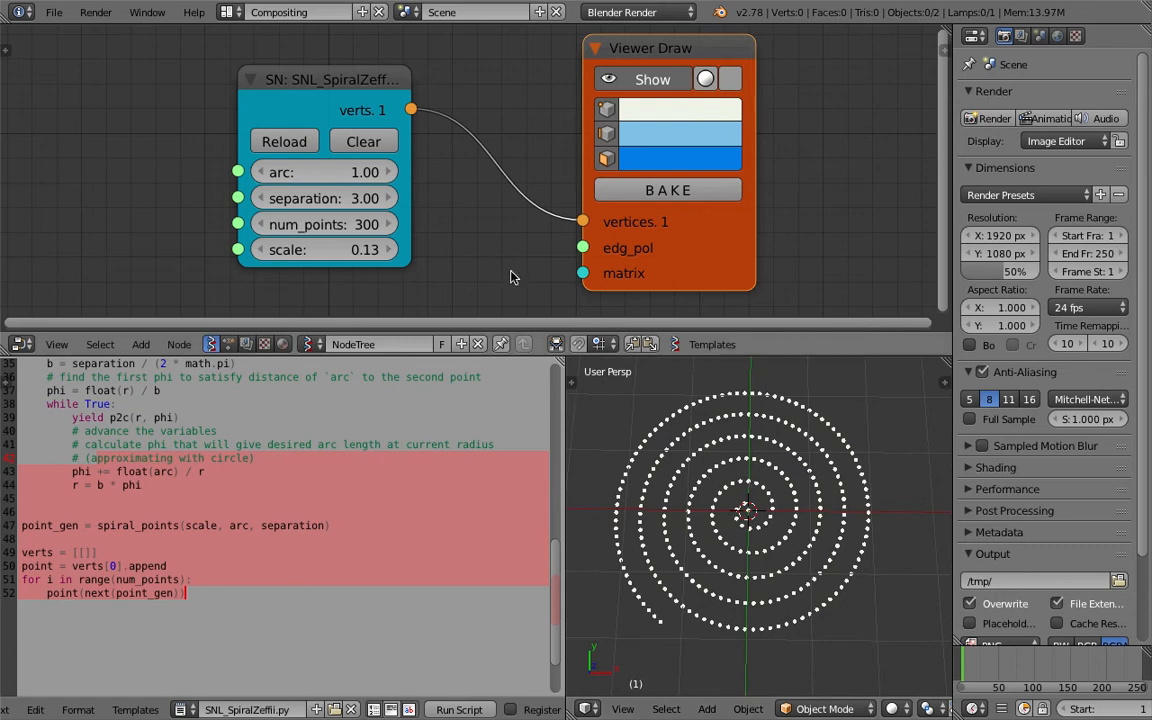
Look back through the spiral script's code, from the closing loop up to the input definitions.
{"action": "left_click_drag", "start_coordinate": [321, 88], "coordinate": [312, 84]}
{"action": "left_click", "coordinate": [300, 578]}
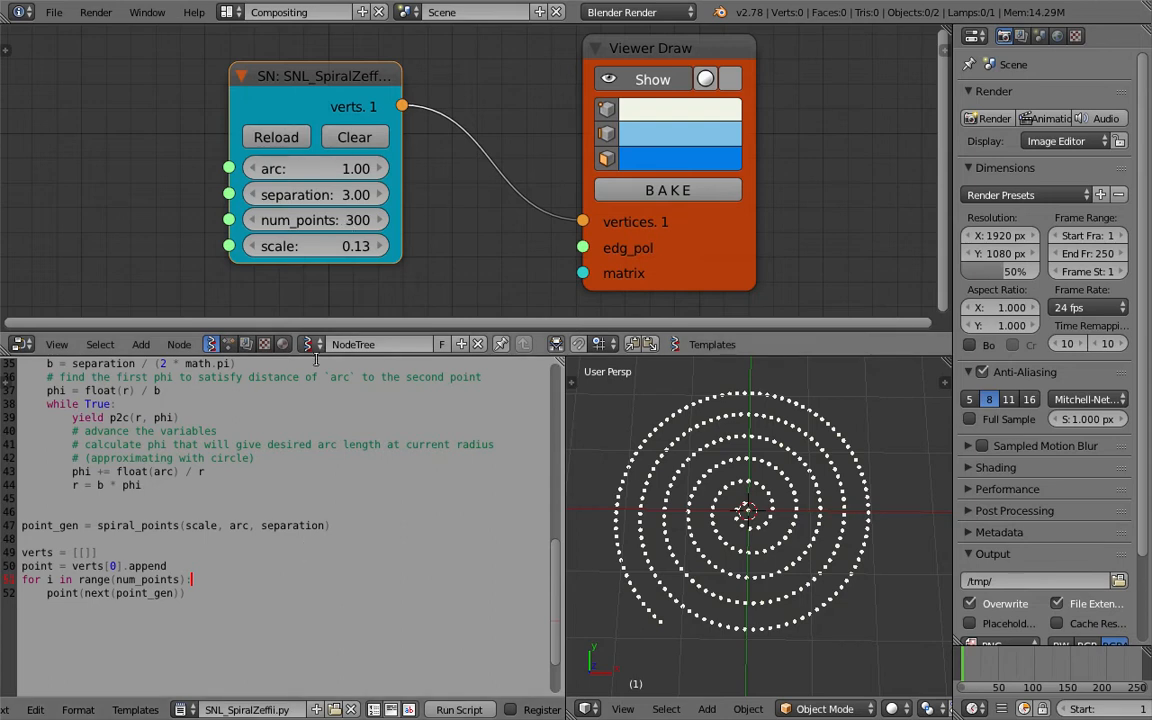
{"action": "scroll", "coordinate": [325, 427], "scroll_direction": "up", "scroll_amount": 4}
{"action": "scroll", "coordinate": [325, 427], "scroll_direction": "up", "scroll_amount": 7}
{"action": "scroll", "coordinate": [325, 427], "scroll_direction": "down", "scroll_amount": 5}
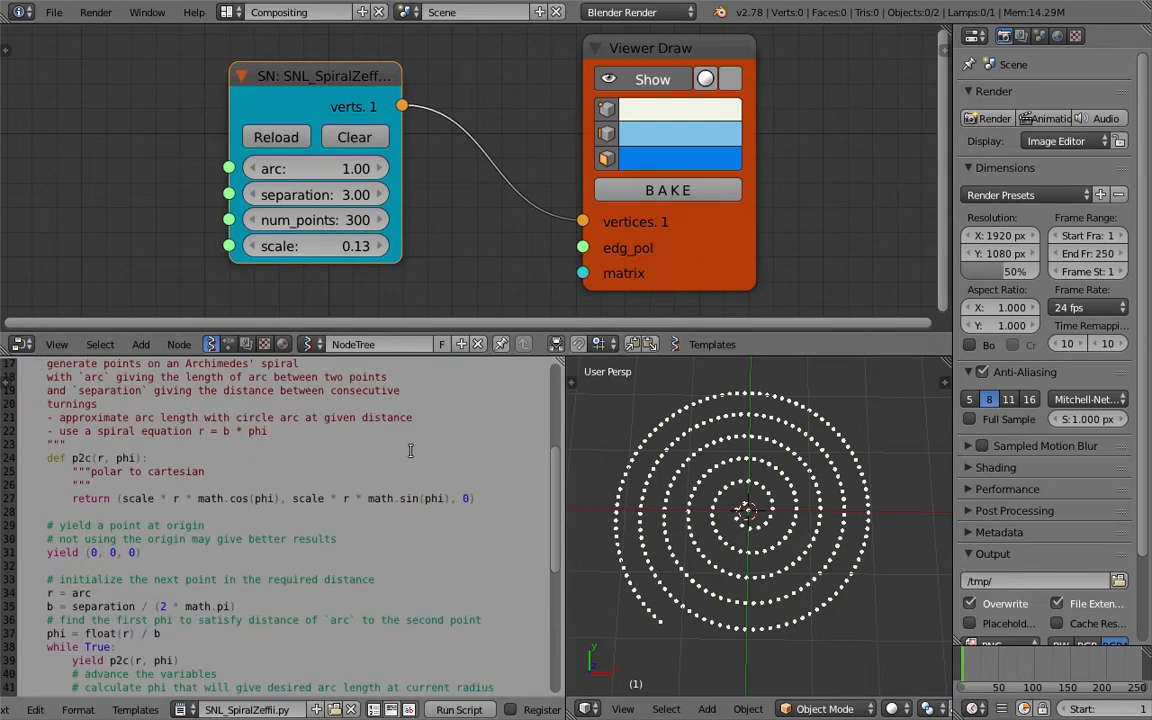
Tilt the 3D view of the spiral and save the file over the existing version.
{"action": "middle_click_drag", "start_coordinate": [737, 507], "coordinate": [776, 537]}
{"action": "key", "text": "ctrl+s"}
{"action": "left_click", "coordinate": [776, 536]}
Set the spiral node's arc to 1.60, separation to 3.45, num_points to 223 and scale to 0.10.
{"action": "scroll", "coordinate": [439, 490], "scroll_direction": "up", "scroll_amount": 5}
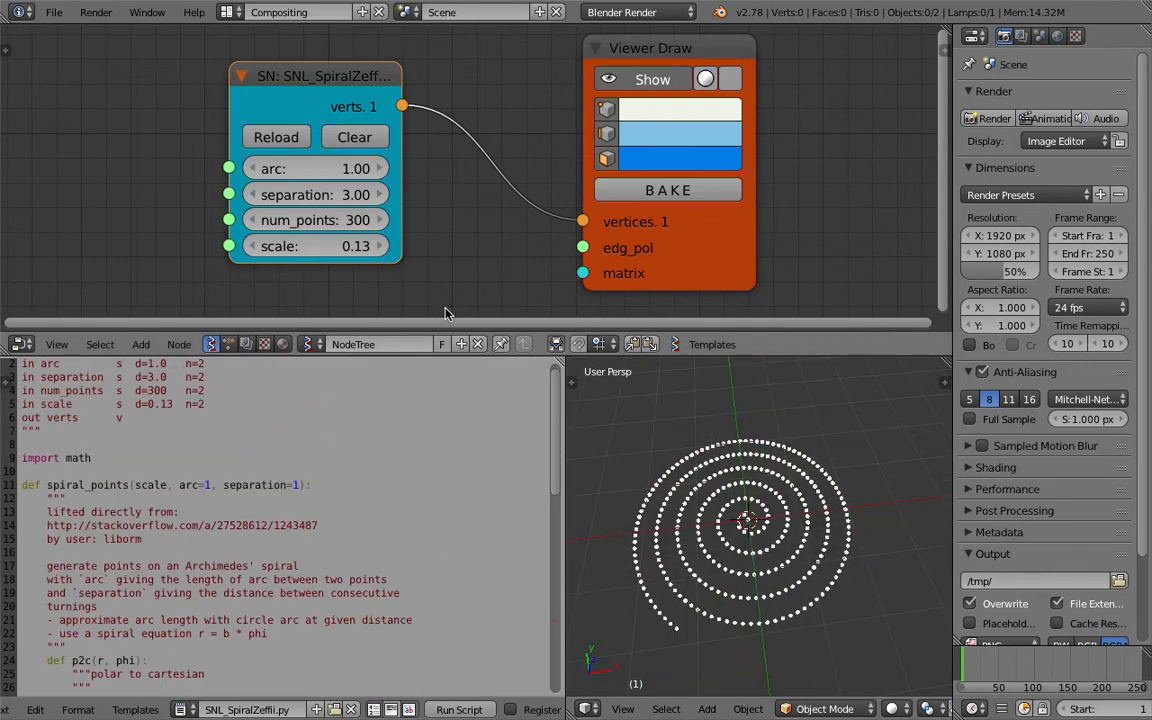
{"action": "left_click_drag", "start_coordinate": [337, 170], "coordinate": [345, 195]}
{"action": "left_click_drag", "start_coordinate": [345, 220], "coordinate": [320, 220]}
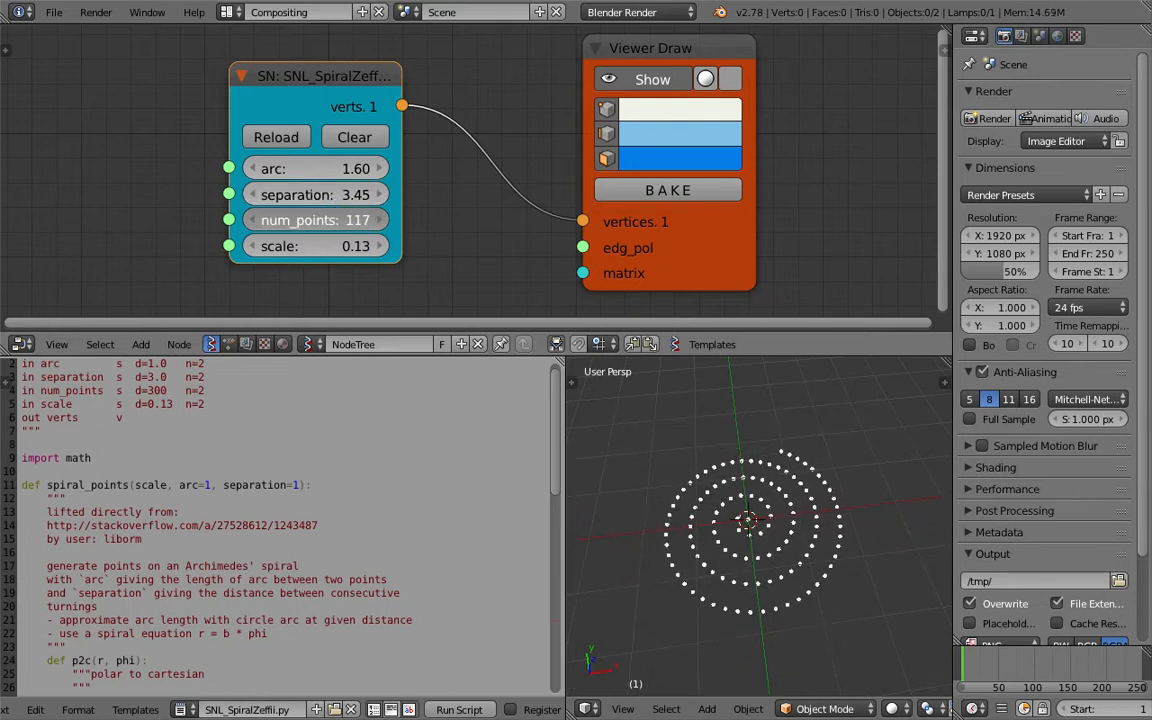
{"action": "left_click_drag", "start_coordinate": [320, 220], "coordinate": [315, 246]}
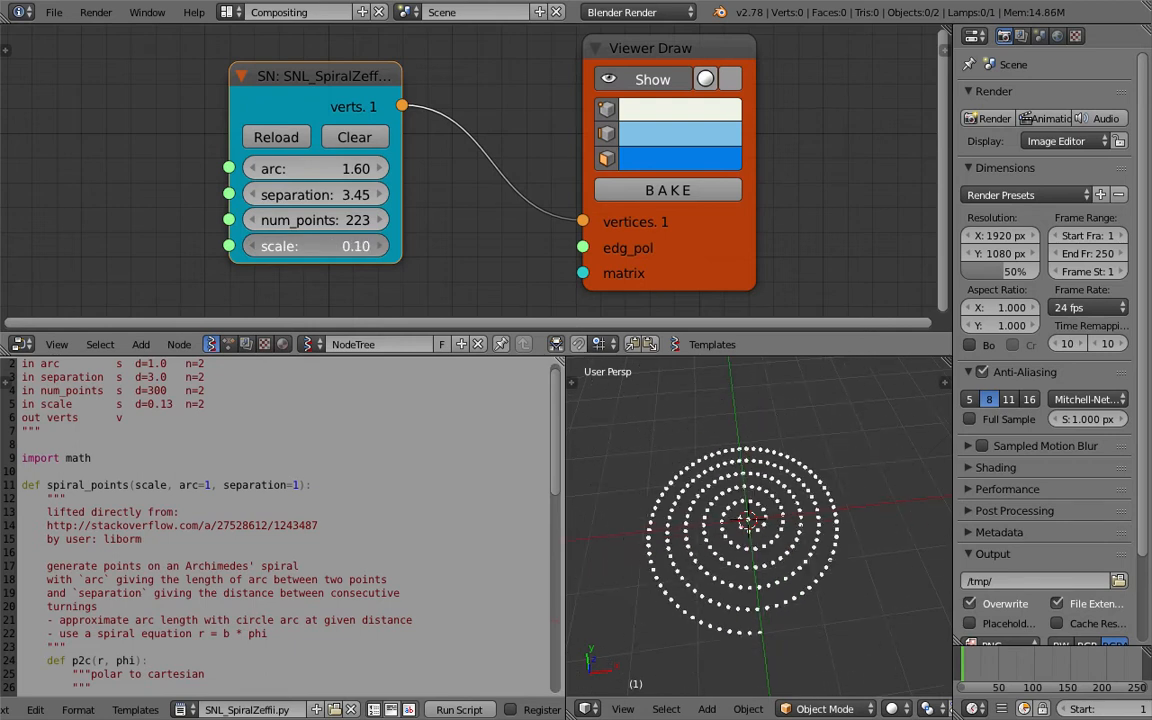
{"action": "middle_click_drag", "start_coordinate": [690, 400], "coordinate": [789, 520]}
{"action": "scroll", "coordinate": [789, 520], "scroll_direction": "down", "scroll_amount": 2}
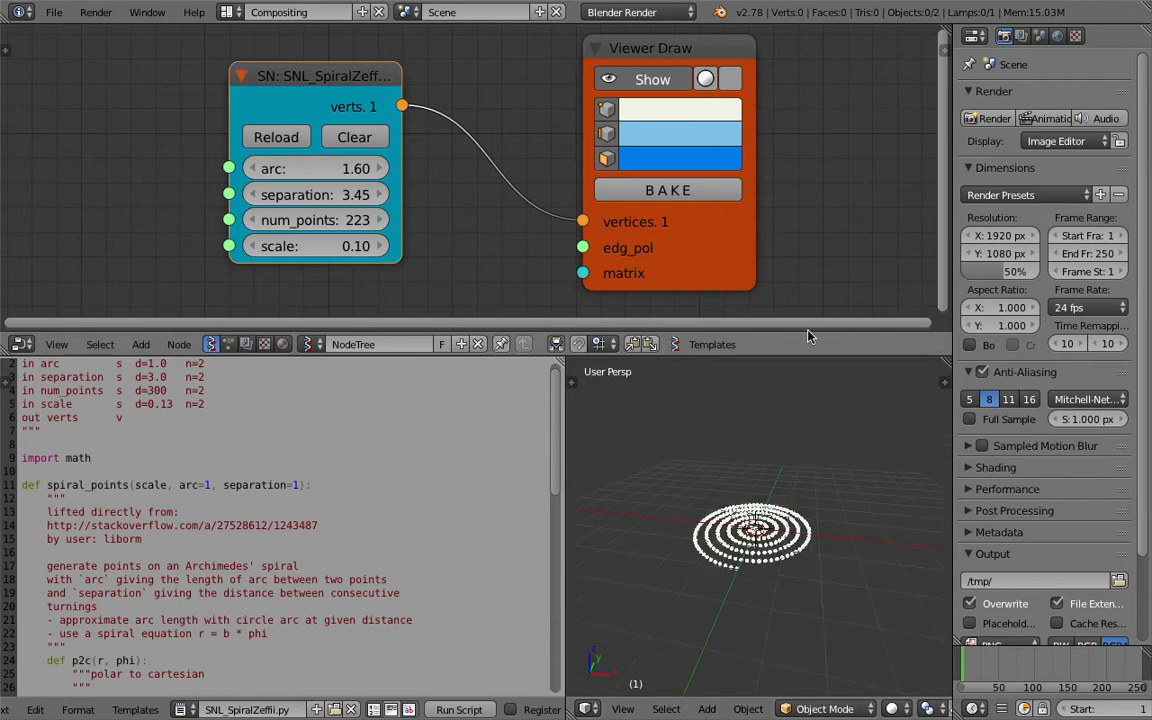
Adjust the node editor's height and save the file over the existing version.
{"action": "left_click_drag", "start_coordinate": [817, 352], "coordinate": [817, 345]}
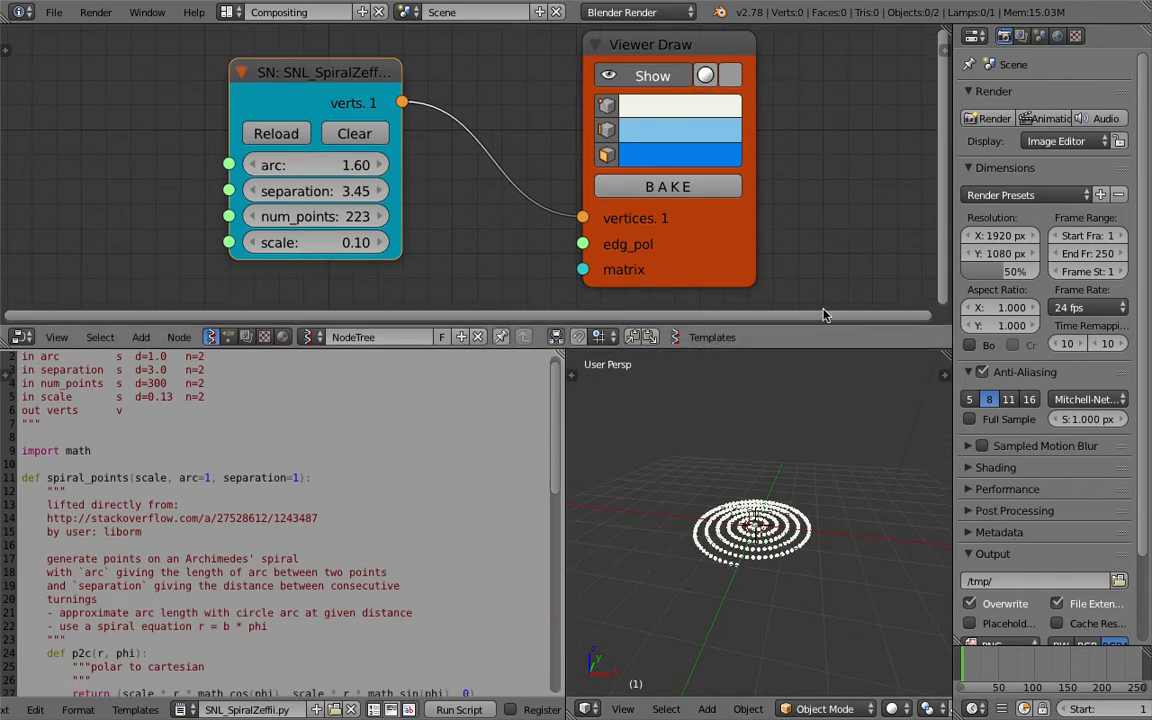
{"action": "left_click_drag", "start_coordinate": [833, 350], "coordinate": [833, 371]}
{"action": "middle_click_drag", "start_coordinate": [795, 274], "coordinate": [833, 279]}
{"action": "key", "text": "ctrl+s"}
{"action": "left_click", "coordinate": [823, 270]}
Move the spiral and Viewer Draw nodes further apart and give the node editor more height.
{"action": "scroll", "coordinate": [690, 204], "scroll_direction": "down", "scroll_amount": 1}
{"action": "left_click_drag", "start_coordinate": [418, 92], "coordinate": [386, 89]}
{"action": "left_click_drag", "start_coordinate": [634, 157], "coordinate": [676, 149]}
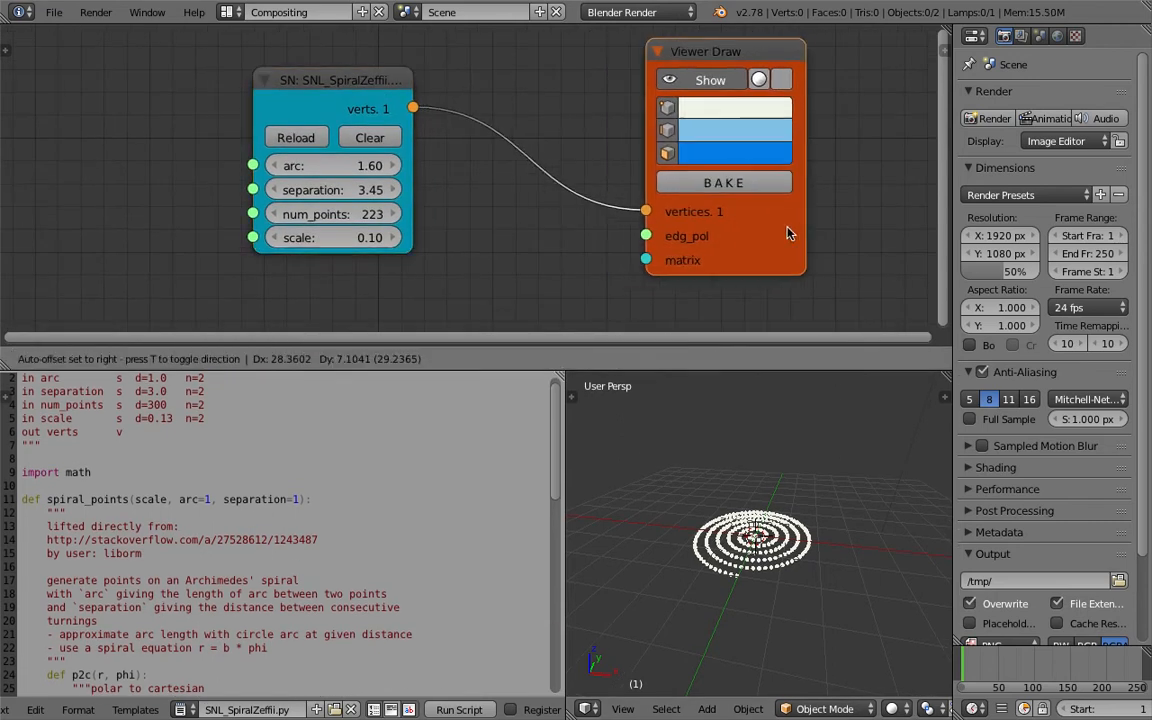
{"action": "left_click_drag", "start_coordinate": [853, 373], "coordinate": [853, 413]}
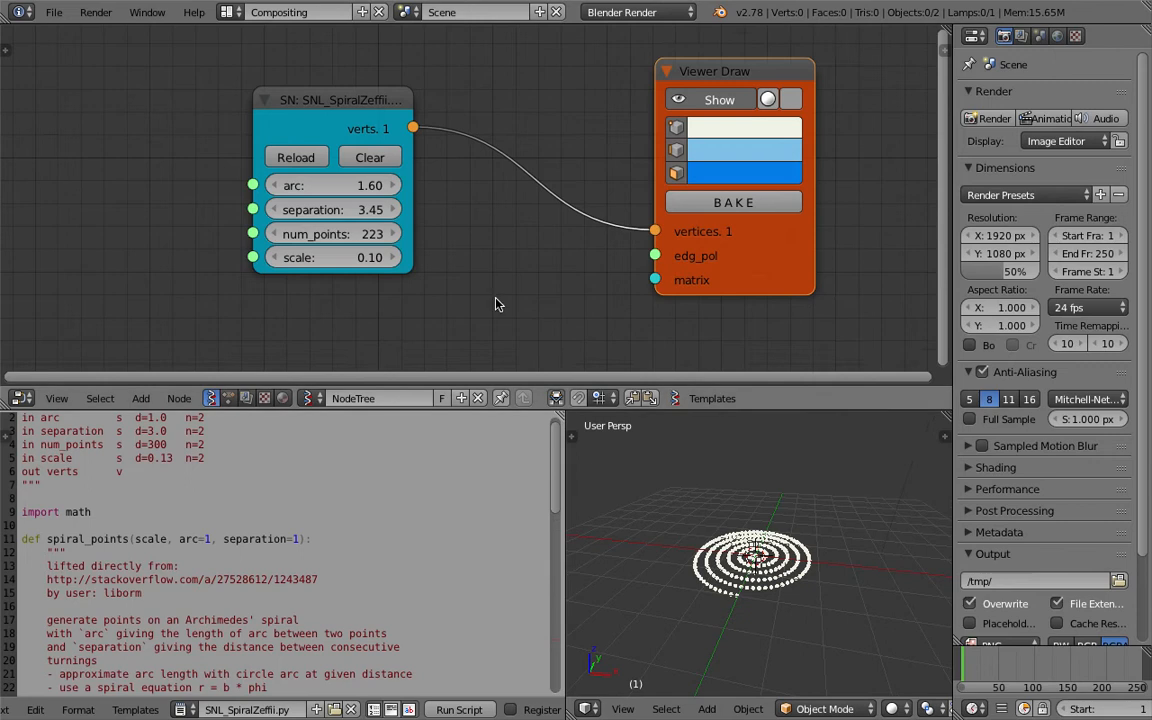
Add a Vector Math node below the link between spiral and Viewer Draw and set its function to Add.
{"action": "middle_click_drag", "start_coordinate": [496, 303], "coordinate": [519, 270]}
{"action": "key", "text": "shift+a"}
{"action": "left_click", "coordinate": [514, 263]}
{"action": "type", "text": "vector m"}
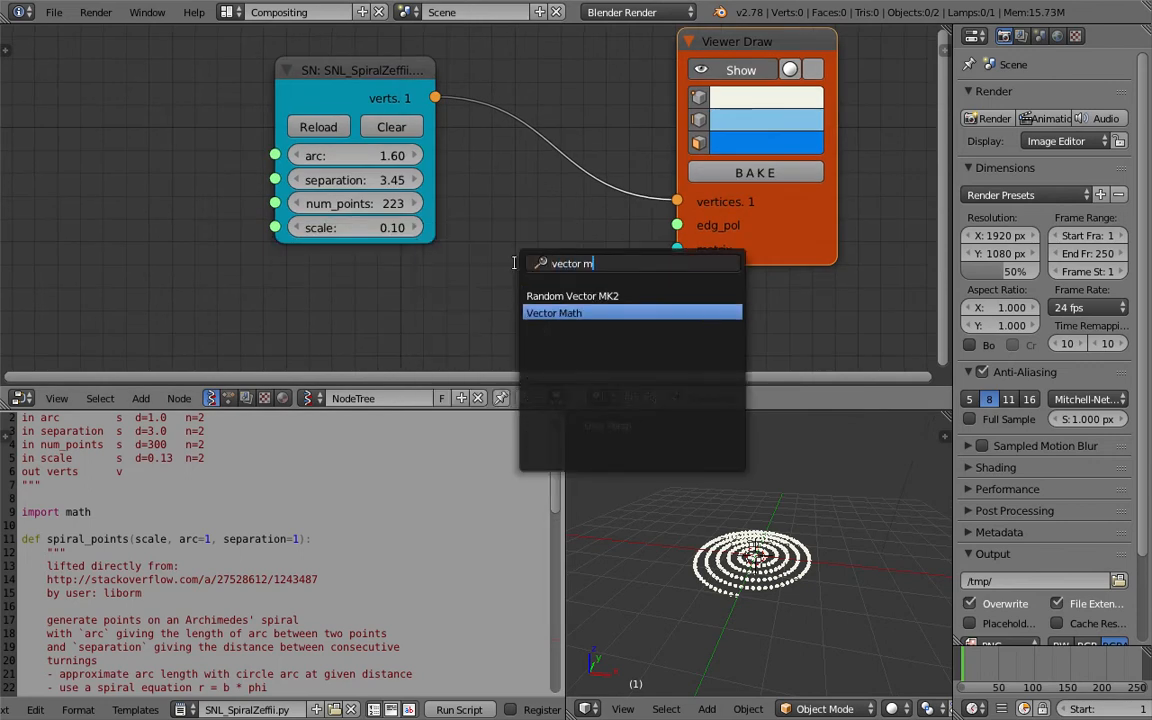
{"action": "key", "text": "Return"}
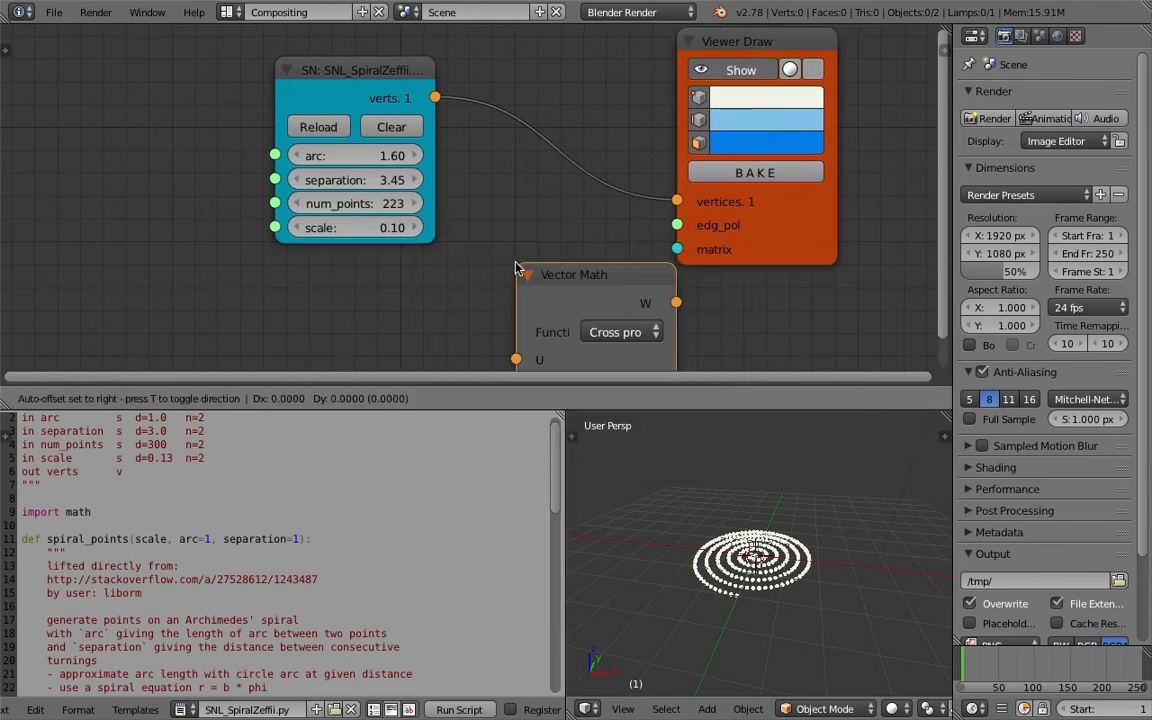
{"action": "left_click", "coordinate": [475, 225]}
{"action": "left_click", "coordinate": [584, 288]}
{"action": "left_click", "coordinate": [575, 365]}
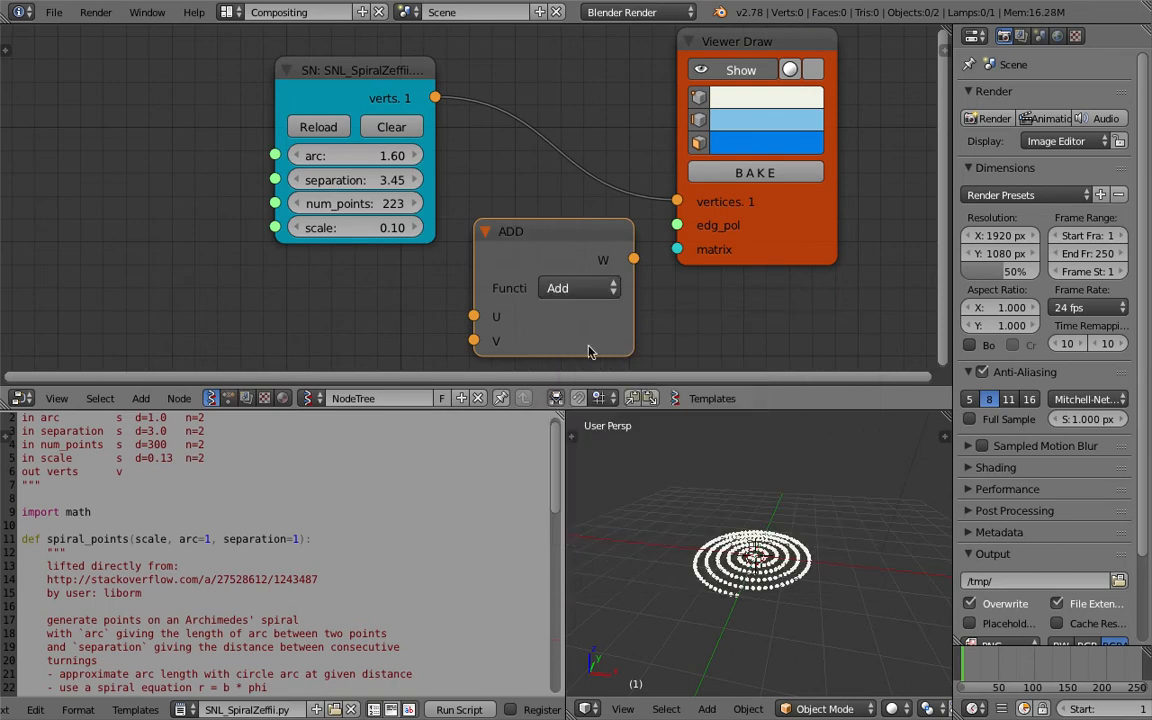
Spread the nodes out and insert the ADD node into the link between the spiral's verts and Viewer Draw's vertices.
{"action": "scroll", "coordinate": [600, 345], "scroll_direction": "down", "scroll_amount": 2}
{"action": "left_click_drag", "start_coordinate": [421, 127], "coordinate": [314, 120]}
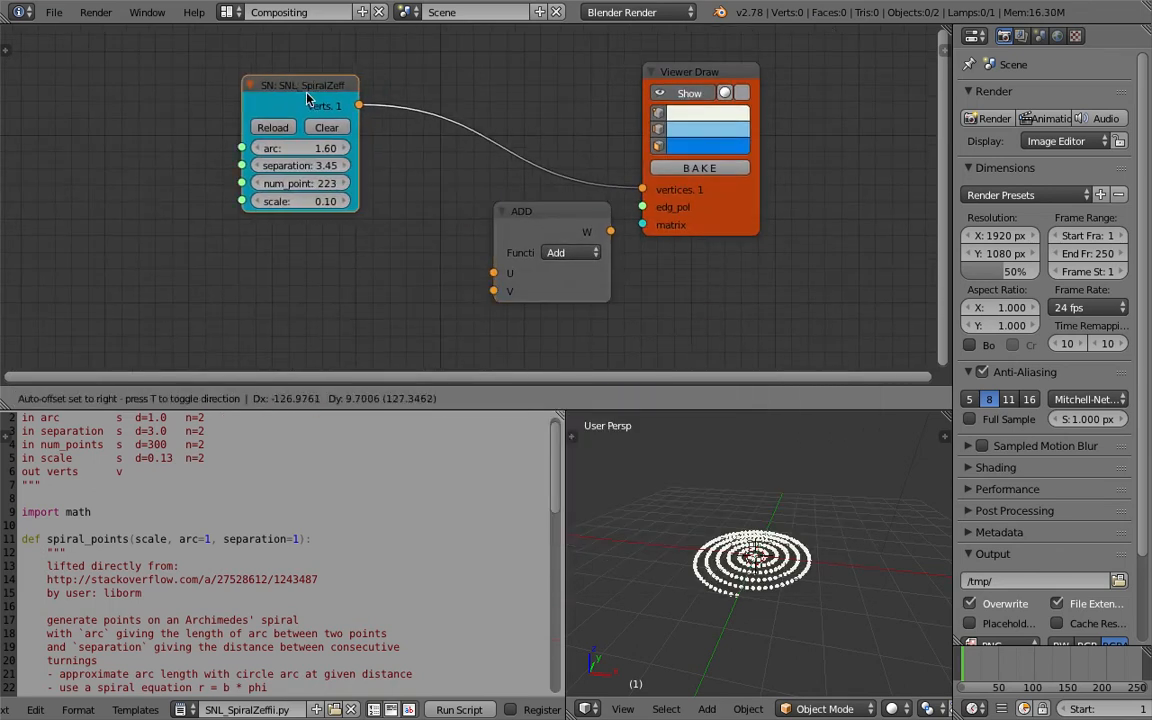
{"action": "left_click_drag", "start_coordinate": [557, 224], "coordinate": [523, 160]}
{"action": "left_click_drag", "start_coordinate": [704, 211], "coordinate": [767, 218]}
{"action": "left_click_drag", "start_coordinate": [515, 144], "coordinate": [535, 118]}
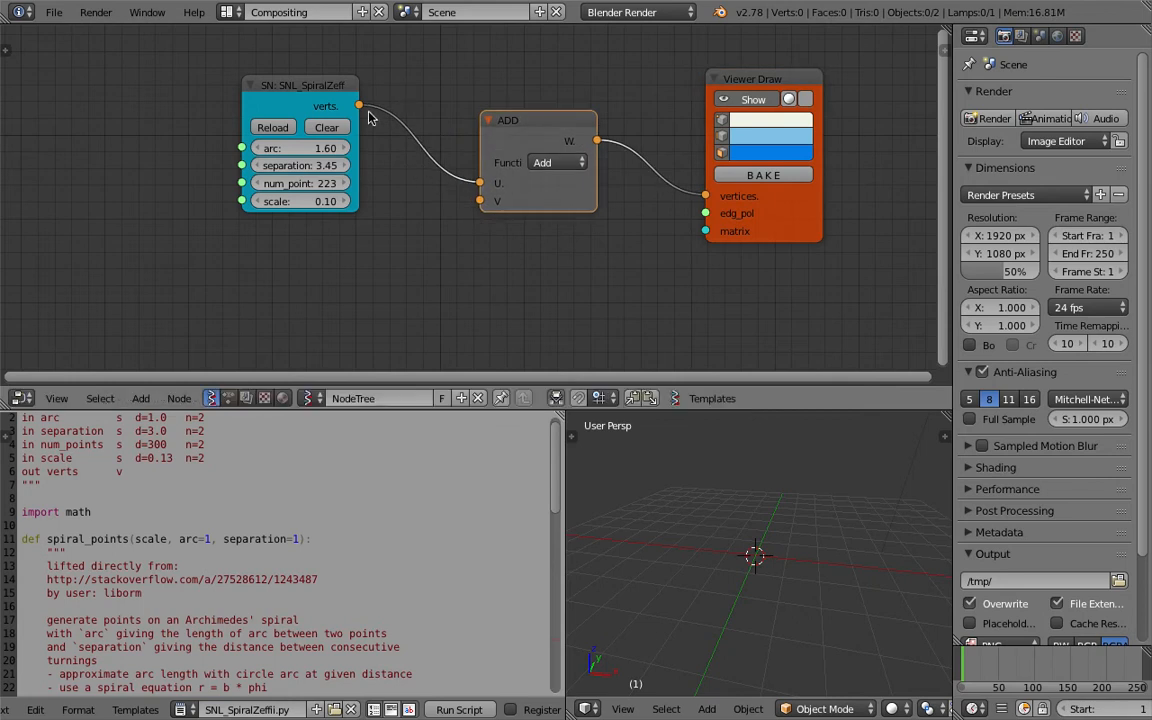
Add a Vector in node below the spiral node and connect its Vectors output to the ADD node's V input.
{"action": "key", "text": "shift+a"}
{"action": "left_click", "coordinate": [413, 241]}
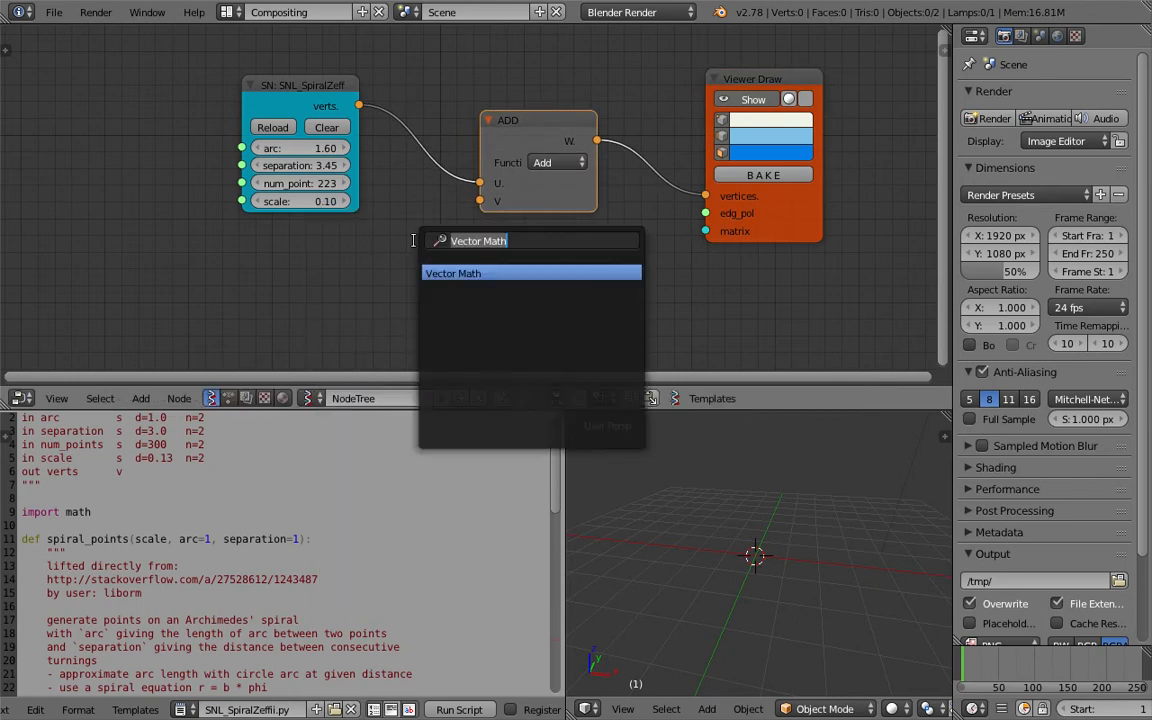
{"action": "type", "text": "vector"}
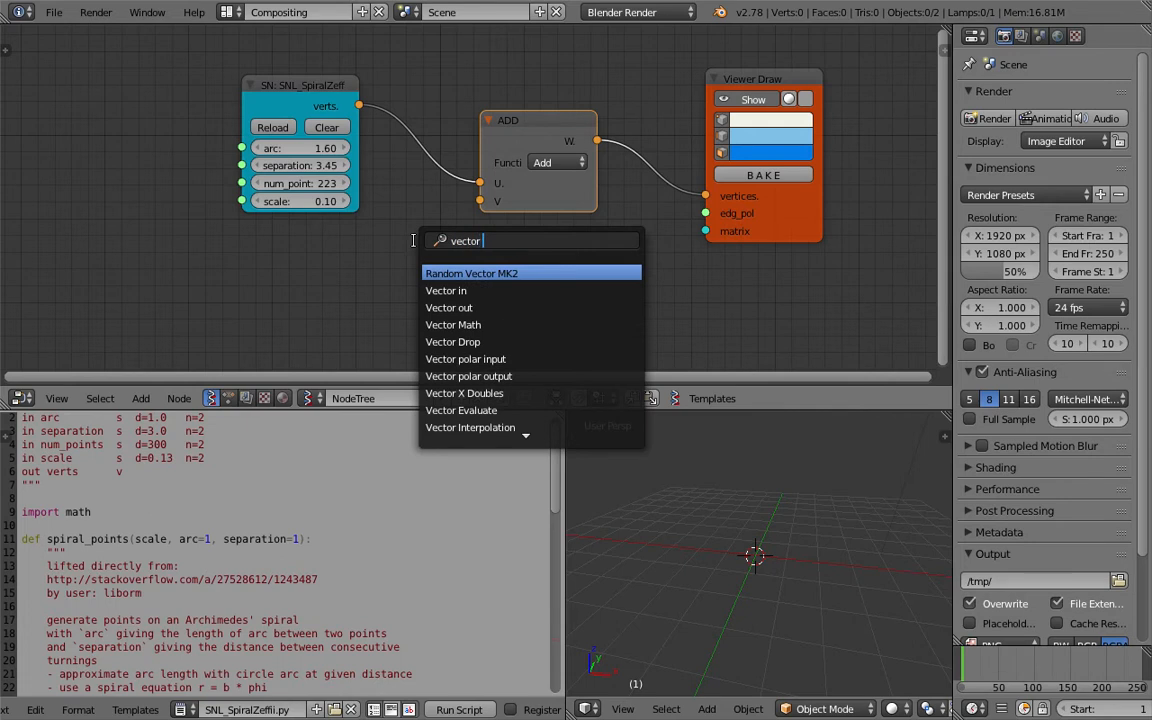
{"action": "key", "text": "Down"}
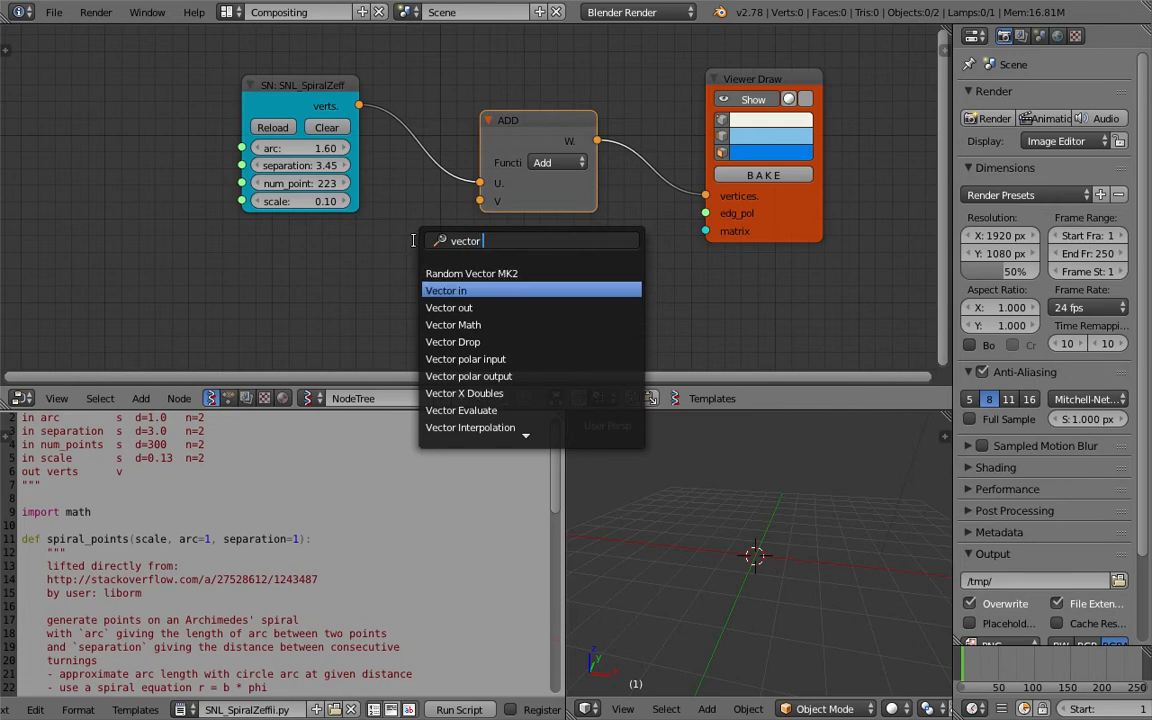
{"action": "key", "text": "Return"}
{"action": "left_click", "coordinate": [375, 222]}
{"action": "left_click_drag", "start_coordinate": [429, 263], "coordinate": [479, 201]}
{"action": "middle_click_drag", "start_coordinate": [453, 195], "coordinate": [494, 185]}
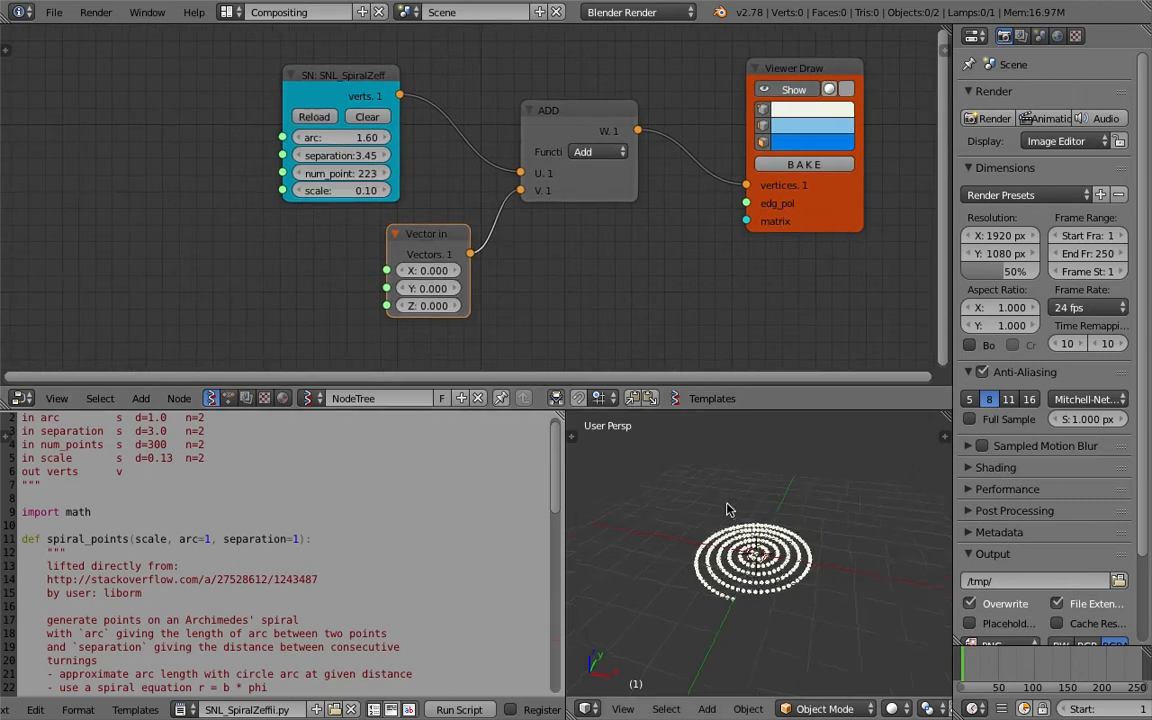
{"action": "left_click_drag", "start_coordinate": [421, 256], "coordinate": [420, 243]}
{"action": "mouse_move", "coordinate": [298, 80]}
{"action": "left_mouse_down"}
{"action": "mouse_move", "coordinate": [311, 53]}
{"action": "mouse_move", "coordinate": [314, 63]}
{"action": "left_mouse_up"}
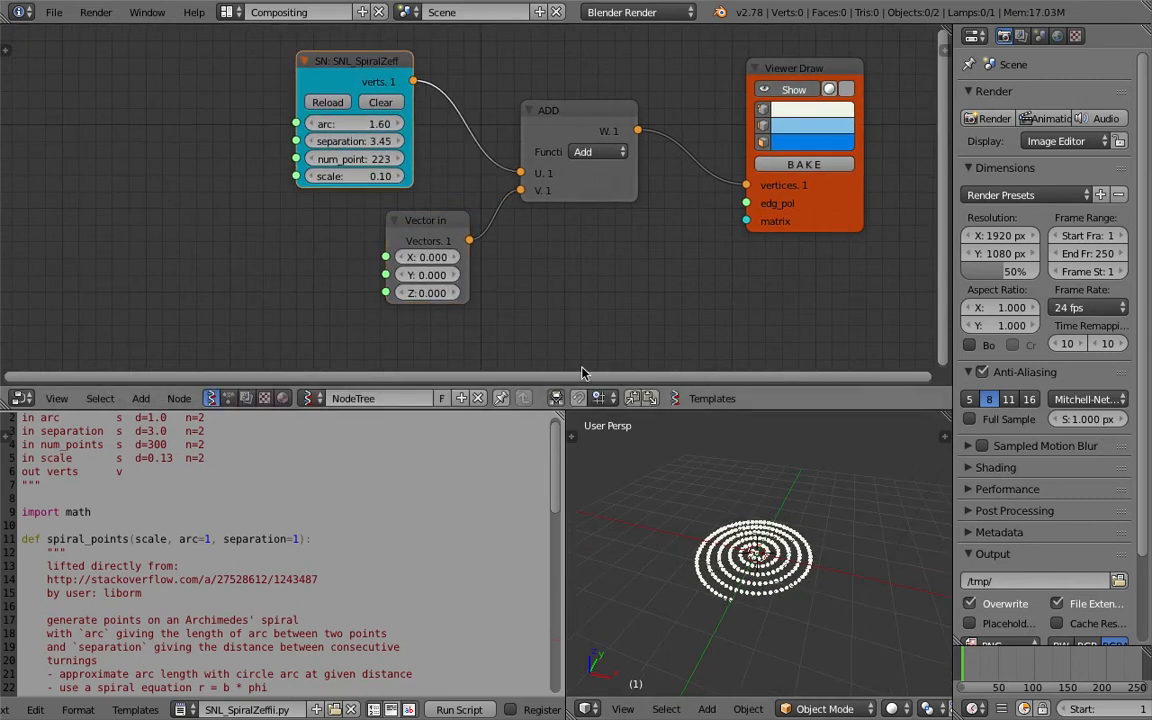
Try out offsets on the Vector in node and reset its components to 0.
{"action": "left_click_drag", "start_coordinate": [427, 257], "coordinate": [367, 257]}
{"action": "left_click_drag", "start_coordinate": [449, 275], "coordinate": [490, 293]}
{"action": "left_click_drag", "start_coordinate": [430, 255], "coordinate": [430, 293]}
{"action": "type", "text": "0"}
{"action": "key", "text": "Return"}
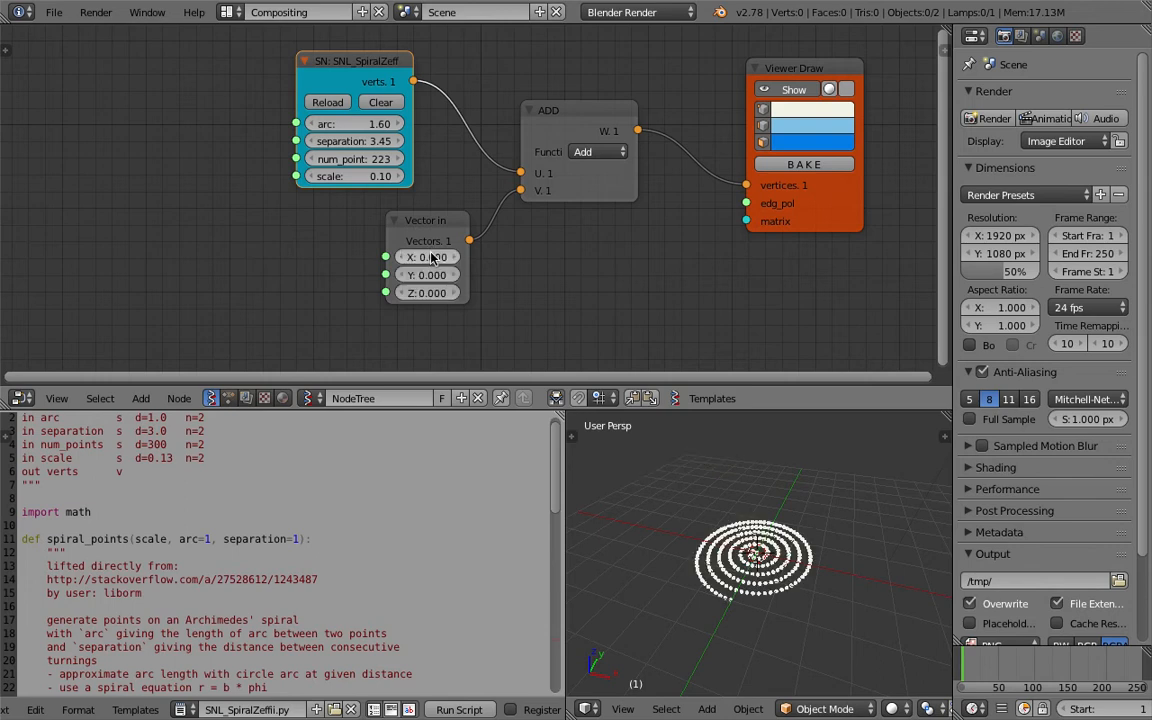
Raise the spiral by setting the Vector in node's Z to 0.900, and save the file with a wider 3D view.
{"action": "mouse_move", "coordinate": [400, 293]}
{"action": "left_mouse_down"}
{"action": "mouse_move", "coordinate": [444, 293]}
{"action": "mouse_move", "coordinate": [398, 293]}
{"action": "left_mouse_up"}
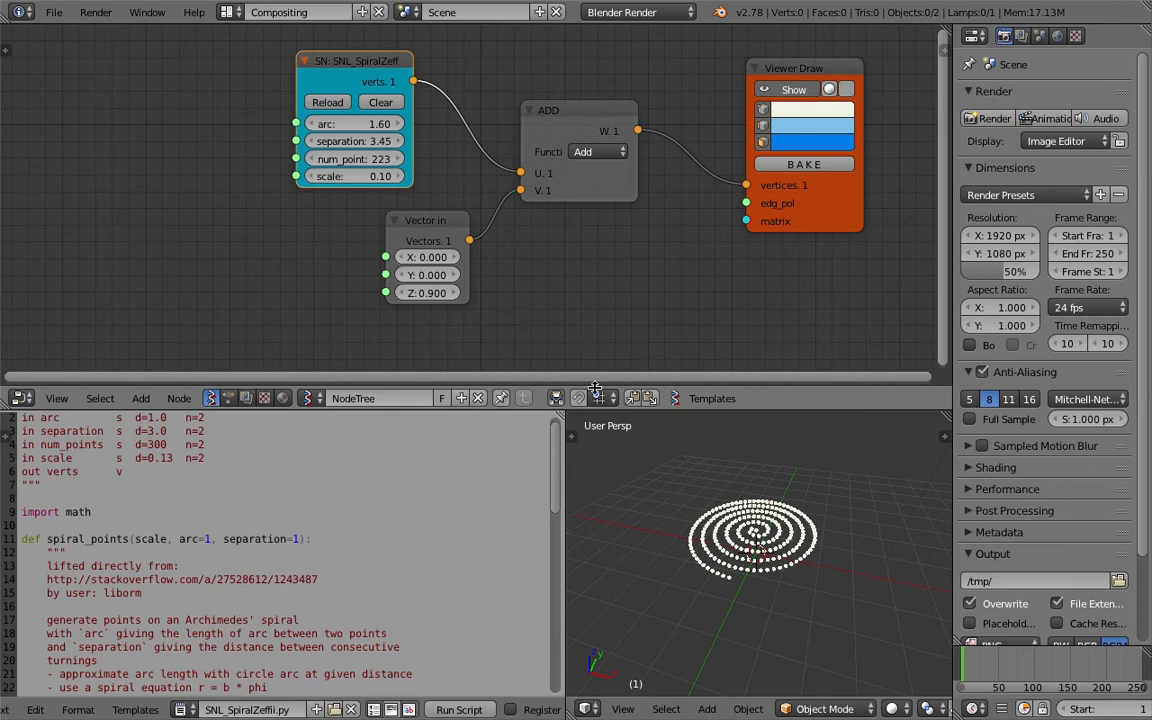
{"action": "left_click_drag", "start_coordinate": [566, 453], "coordinate": [490, 452]}
{"action": "scroll", "coordinate": [587, 305], "scroll_direction": "down", "scroll_amount": 2}
{"action": "key", "text": "ctrl+s"}
{"action": "left_click", "coordinate": [522, 298]}
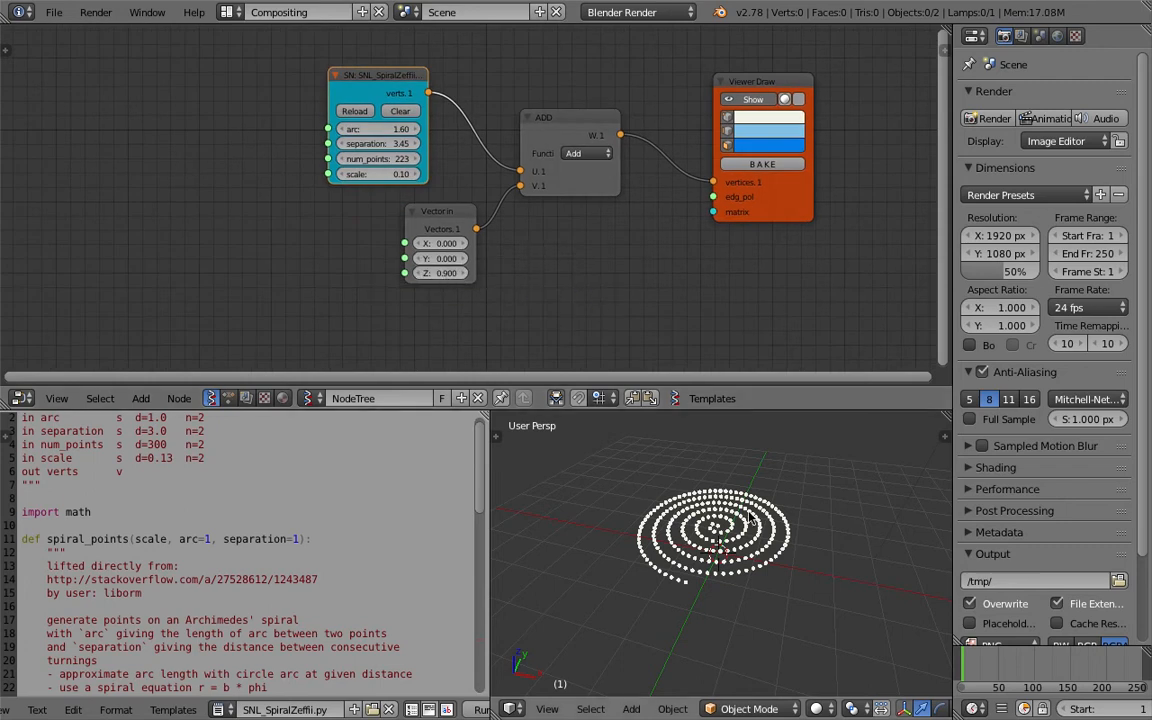
Set the Vector in node's Z to 1.740 and give the 3D view more height.
{"action": "middle_click_drag", "start_coordinate": [707, 502], "coordinate": [725, 506]}
{"action": "left_click_drag", "start_coordinate": [449, 277], "coordinate": [643, 337]}
{"action": "left_click_drag", "start_coordinate": [800, 411], "coordinate": [802, 350]}
Delete the lamp and the camera from the scene and save the file over the existing version.
{"action": "scroll", "coordinate": [748, 447], "scroll_direction": "down", "scroll_amount": 3}
{"action": "middle_click_drag", "start_coordinate": [747, 446], "coordinate": [783, 449]}
{"action": "right_click", "coordinate": [787, 455]}
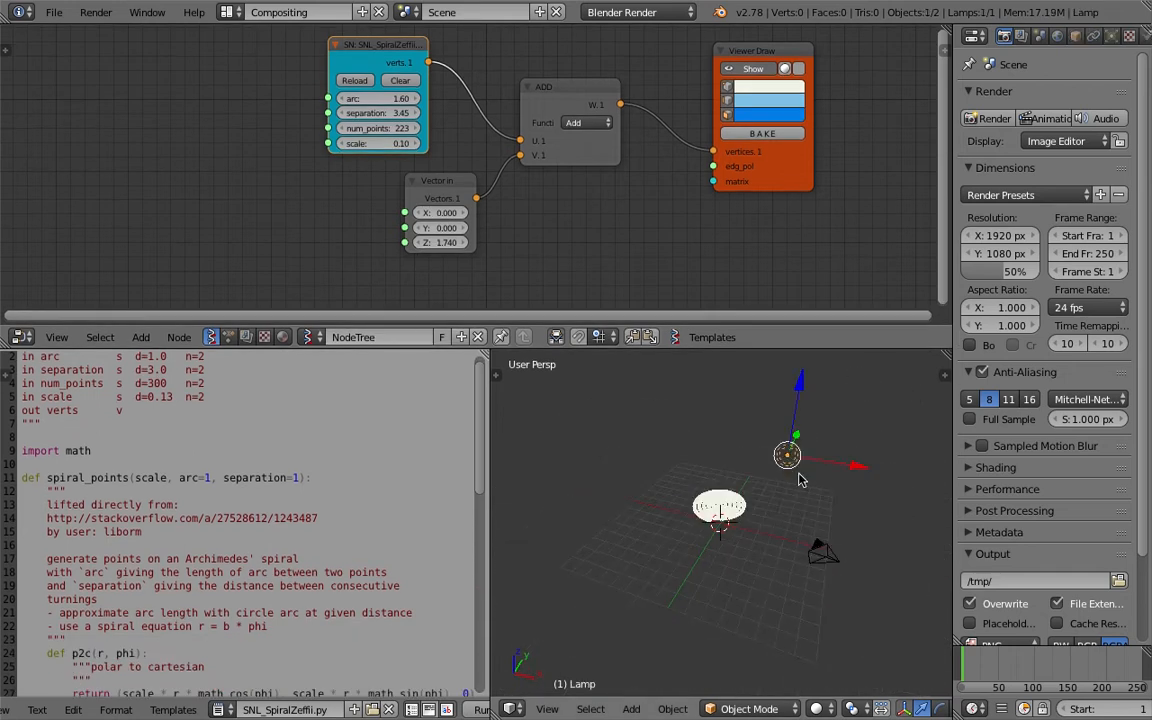
{"action": "right_click", "coordinate": [824, 548], "text": "shift"}
{"action": "key", "text": "x"}
{"action": "left_click", "coordinate": [828, 545]}
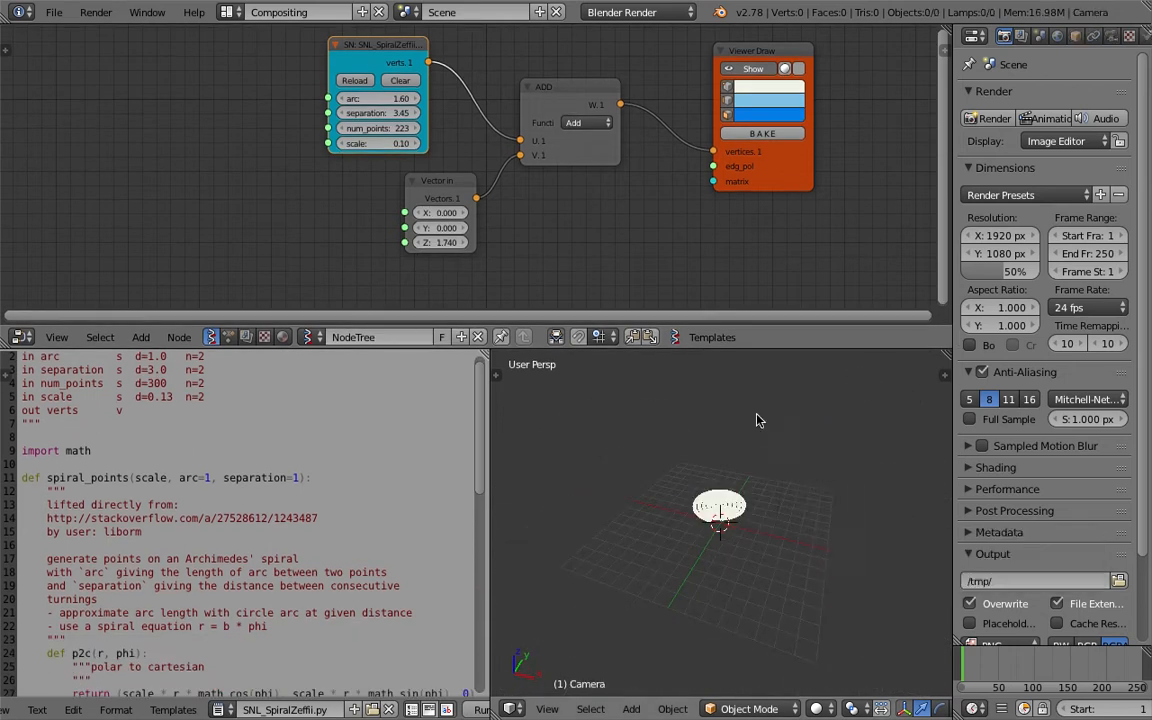
{"action": "key", "text": "ctrl+s"}
{"action": "left_click", "coordinate": [765, 460]}
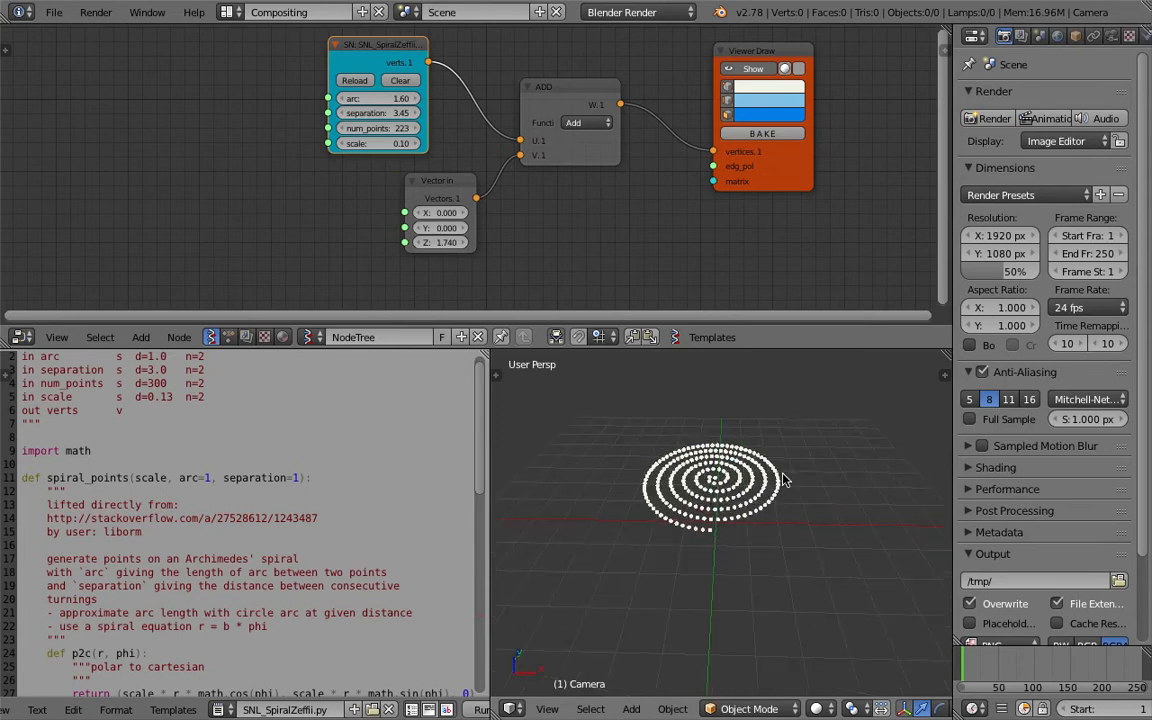
Set the Vector in node's Z to 0.000 and look at the spiral from above at an angle.
{"action": "left_click_drag", "start_coordinate": [442, 243], "coordinate": [375, 243]}
{"action": "type", "text": "0.45"}
{"action": "key", "text": "Return"}
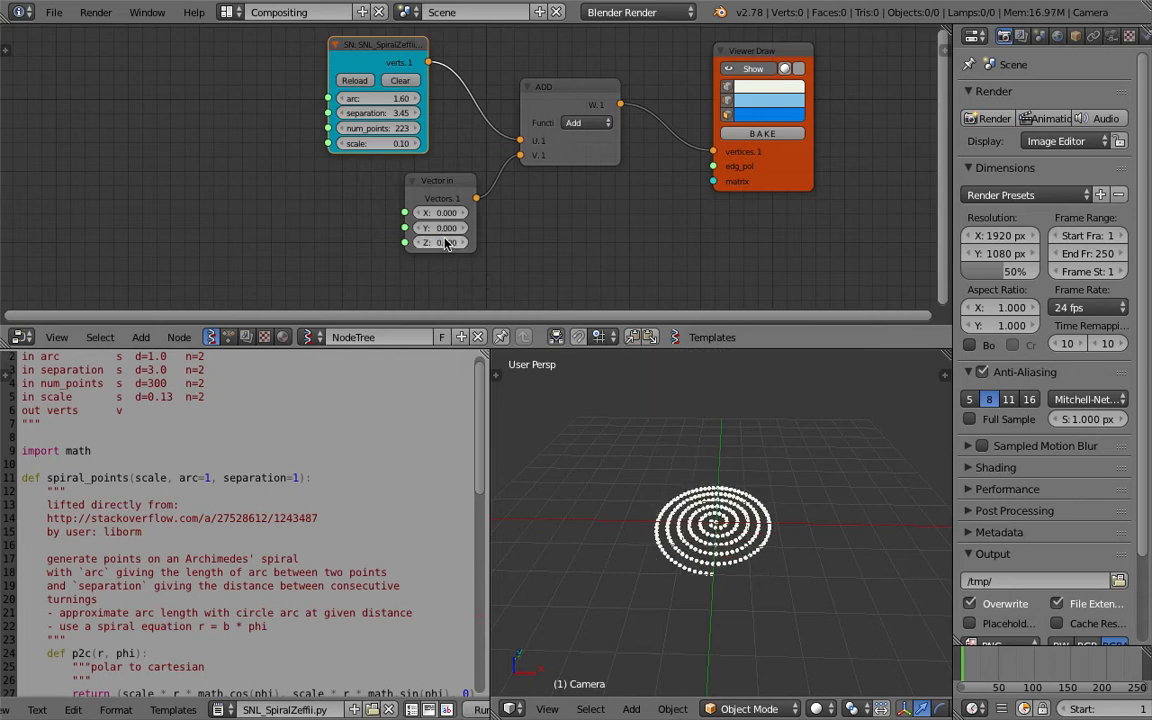
{"action": "middle_click_drag", "start_coordinate": [785, 452], "coordinate": [720, 429]}
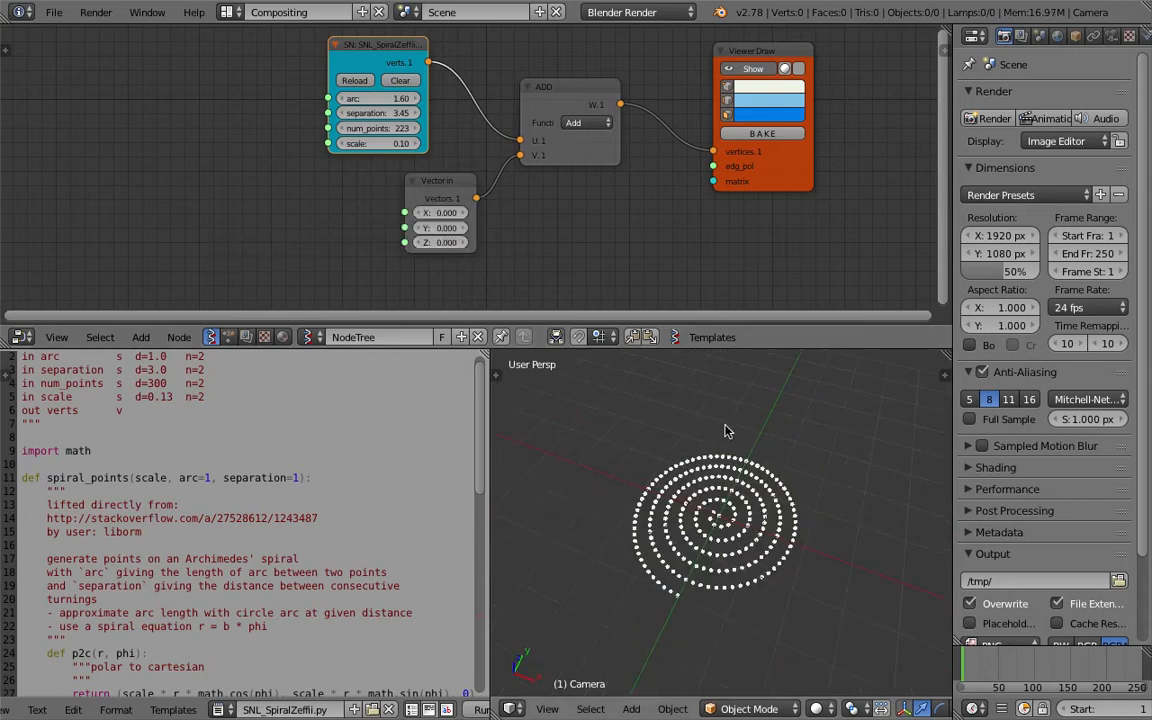
Space out the Viewer Draw, ADD and Vector in nodes and widen the render settings area.
{"action": "middle_click_drag", "start_coordinate": [588, 224], "coordinate": [624, 215]}
{"action": "left_click_drag", "start_coordinate": [821, 158], "coordinate": [829, 167]}
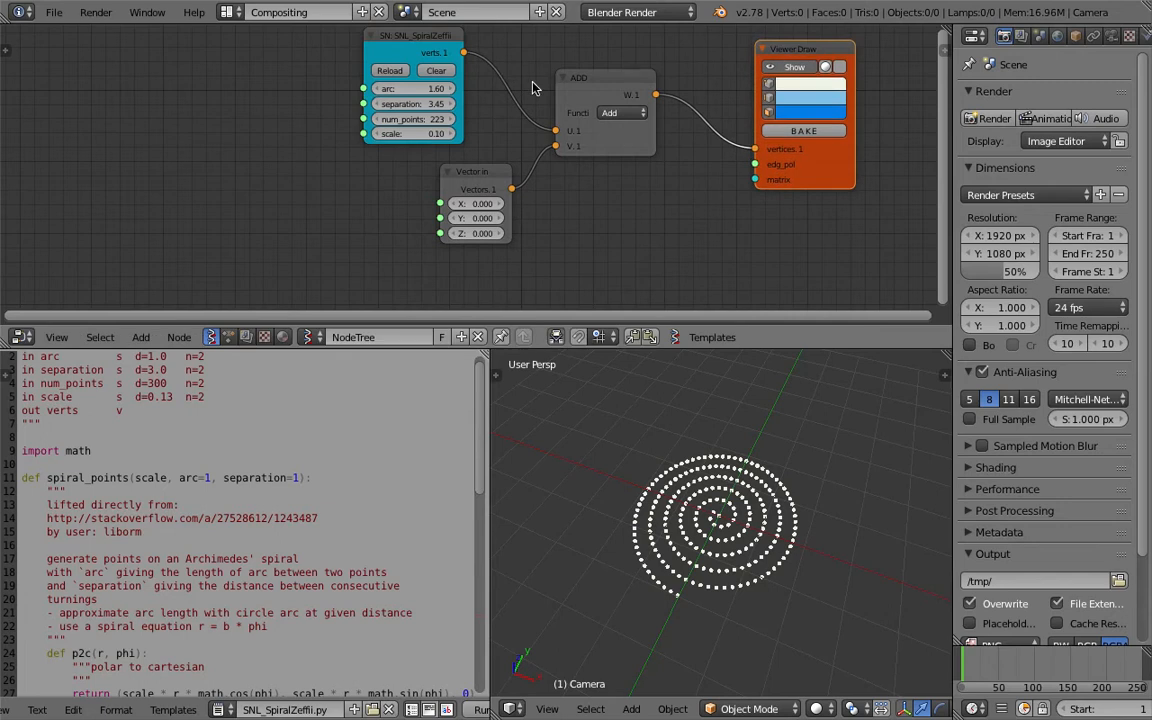
{"action": "left_click_drag", "start_coordinate": [597, 85], "coordinate": [630, 98]}
{"action": "left_click_drag", "start_coordinate": [498, 170], "coordinate": [506, 180]}
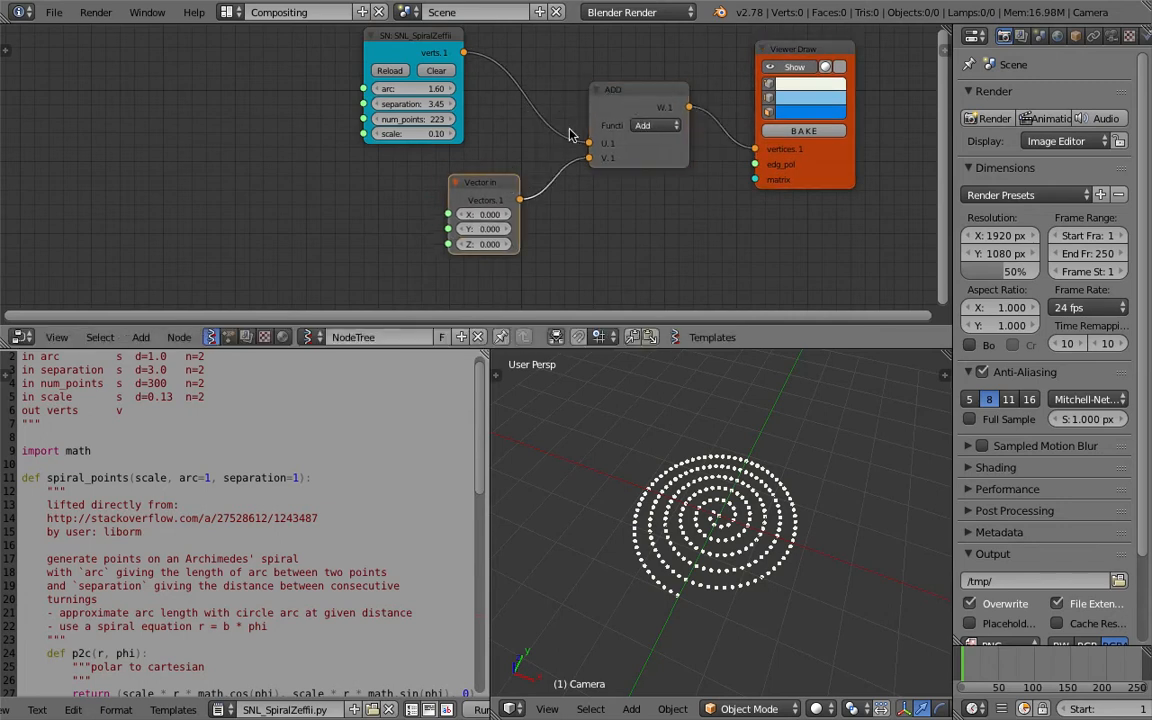
{"action": "middle_click_drag", "start_coordinate": [558, 129], "coordinate": [543, 142]}
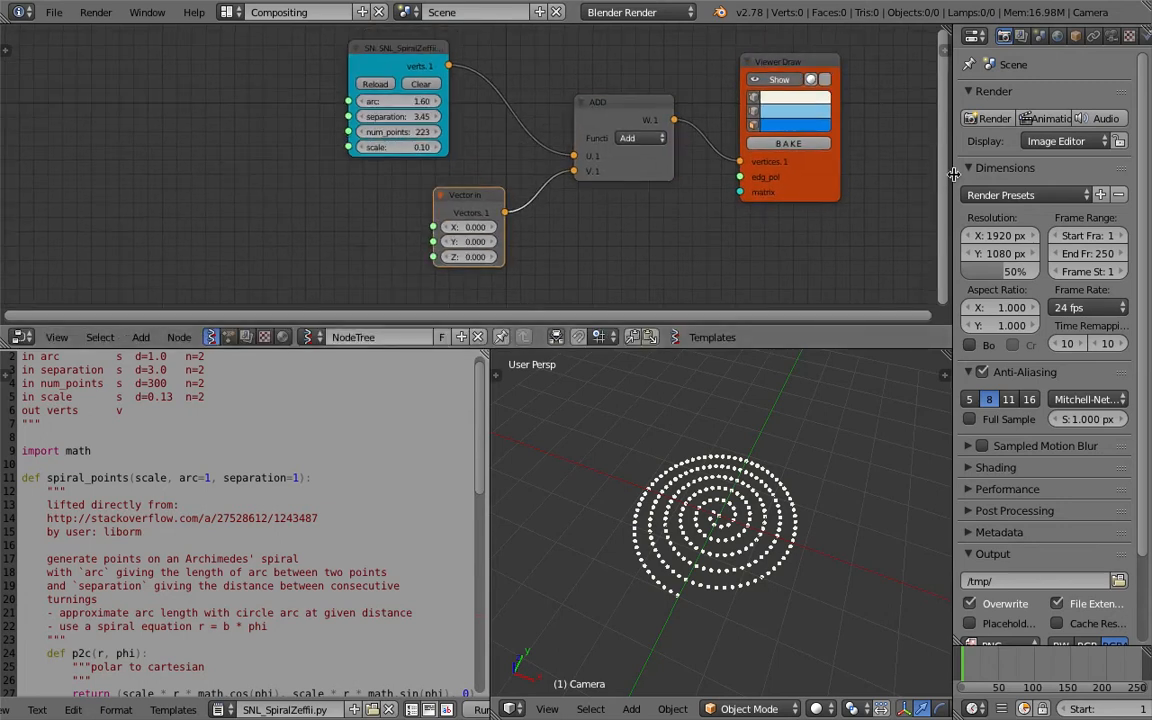
{"action": "left_click_drag", "start_coordinate": [952, 177], "coordinate": [912, 174]}
{"action": "middle_click_drag", "start_coordinate": [692, 185], "coordinate": [714, 181]}
Set the Vector in node's Z to 0.150 and save the file over the existing version.
{"action": "middle_click_drag", "start_coordinate": [688, 366], "coordinate": [617, 411]}
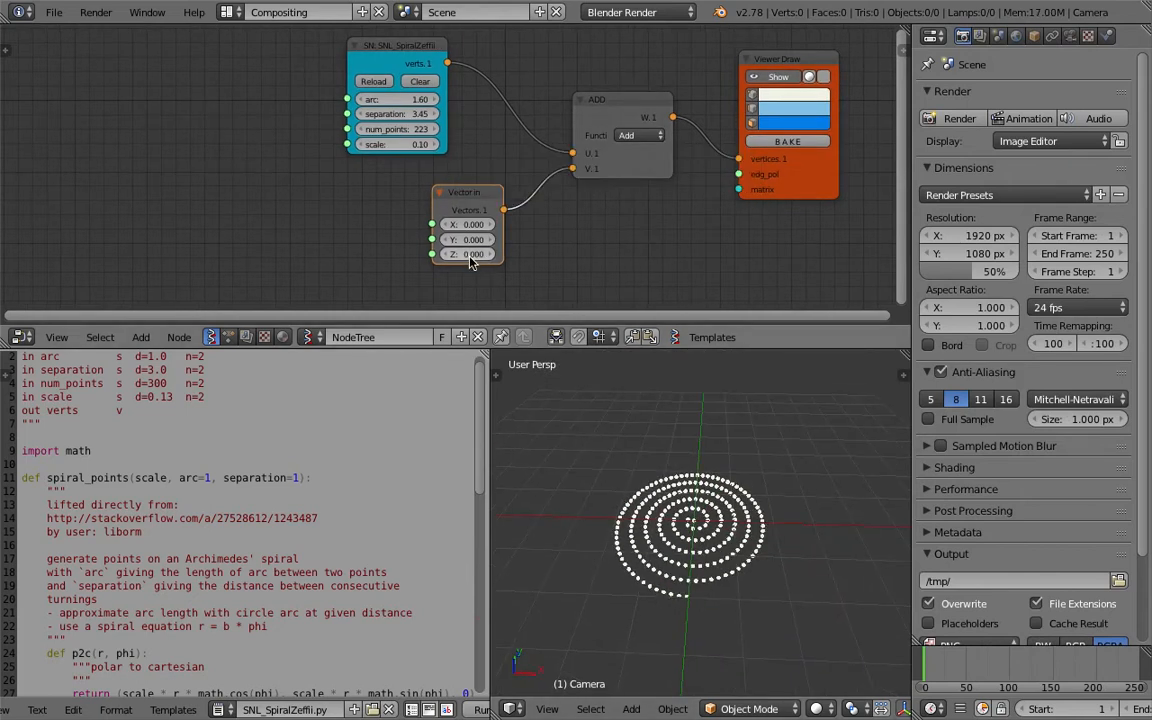
{"action": "middle_click_drag", "start_coordinate": [641, 497], "coordinate": [690, 540]}
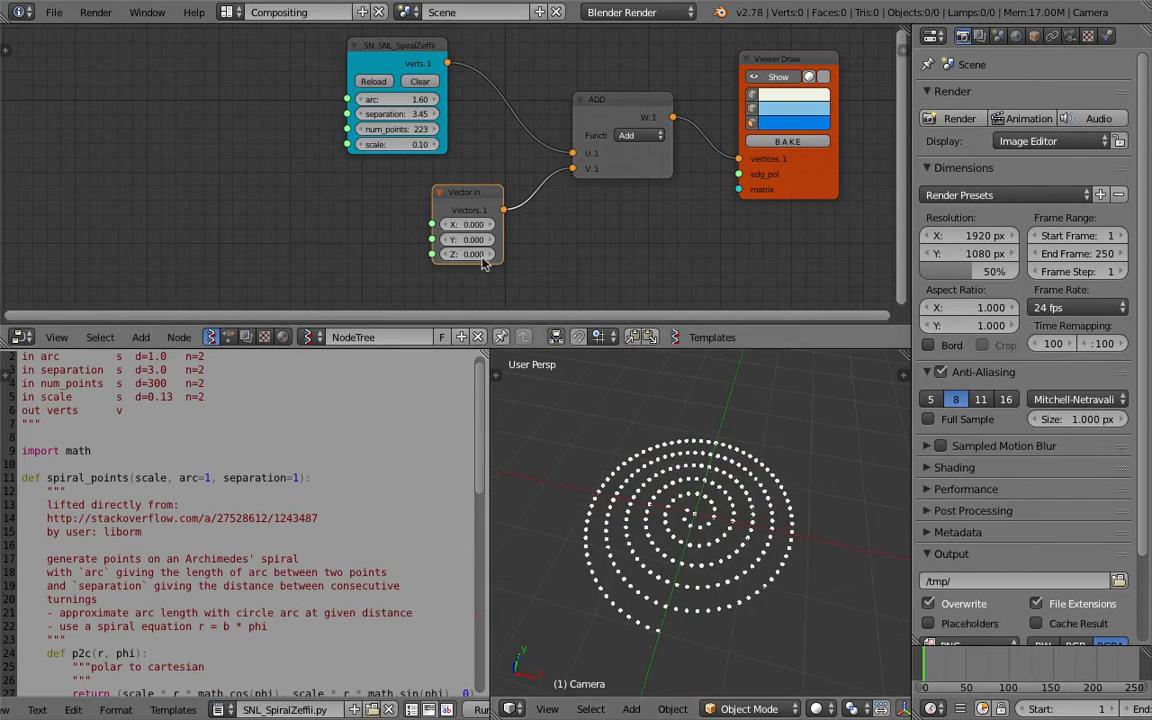
{"action": "mouse_move", "coordinate": [470, 254]}
{"action": "left_mouse_down"}
{"action": "mouse_move", "coordinate": [600, 254]}
{"action": "mouse_move", "coordinate": [480, 254]}
{"action": "left_mouse_up"}
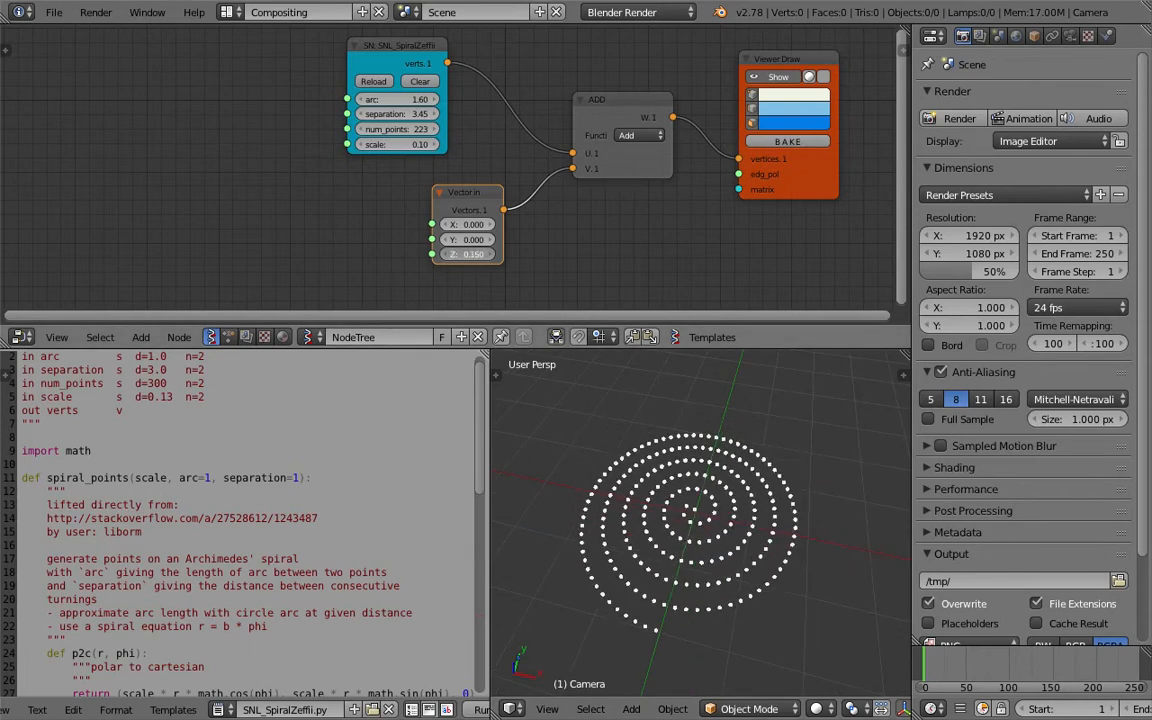
{"action": "scroll", "coordinate": [325, 233], "scroll_direction": "down", "scroll_amount": 1}
{"action": "middle_click_drag", "start_coordinate": [325, 233], "coordinate": [362, 219]}
{"action": "key", "text": "ctrl+s"}
{"action": "left_click", "coordinate": [336, 208]}
Add a Range Float node beside the Vector in node and save the file.
{"action": "key", "text": "shift+a"}
{"action": "type", "text": "srang"}
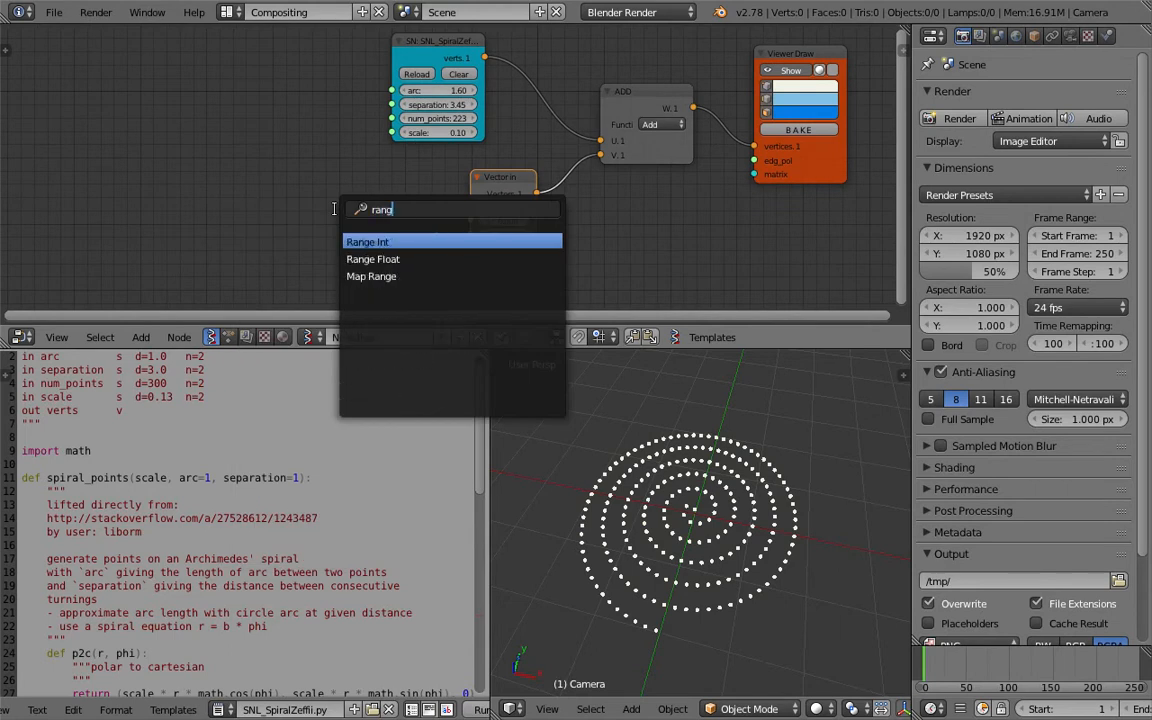
{"action": "key", "text": "Down"}
{"action": "key", "text": "Return"}
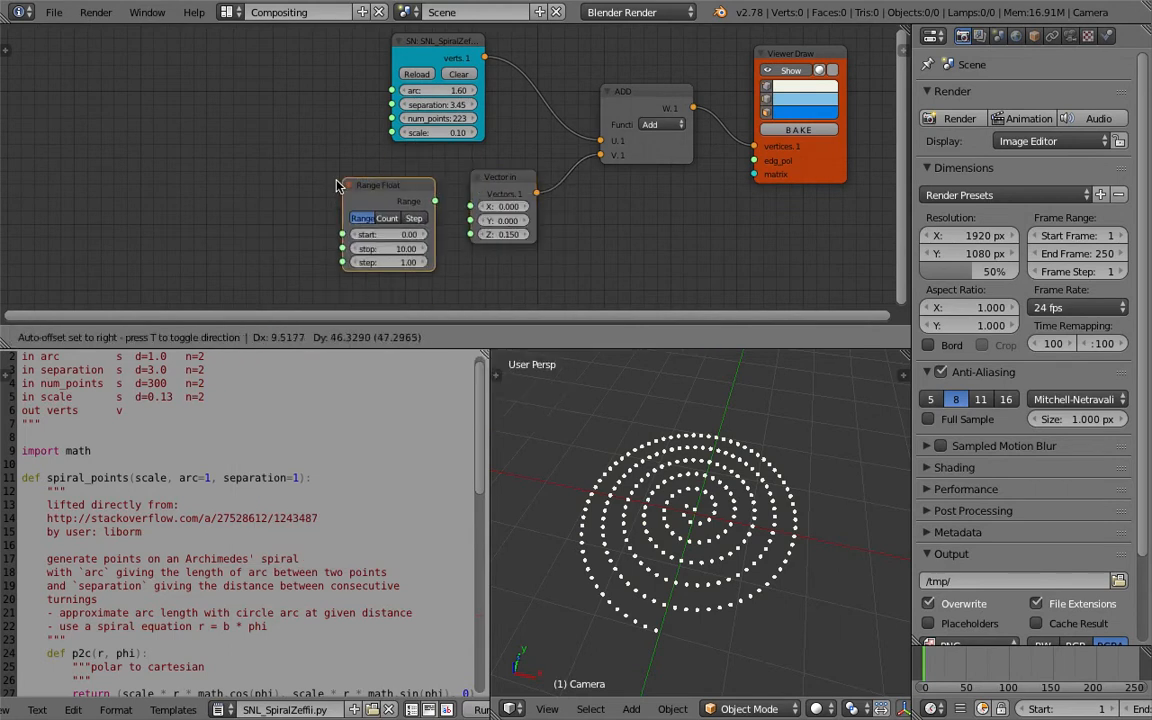
{"action": "left_click", "coordinate": [316, 193]}
{"action": "key", "text": "ctrl+s"}
{"action": "left_click", "coordinate": [316, 190]}
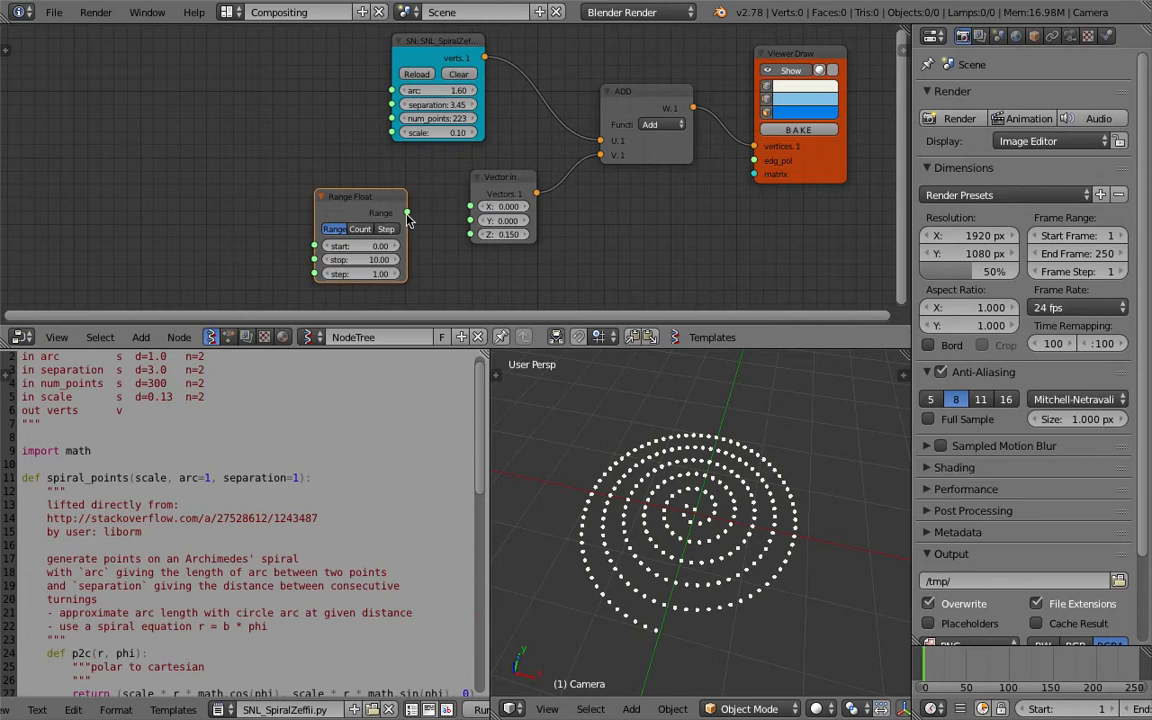
Connect the Range Float node's Range output to the Vector in node's Z input and inspect the points from several angles.
{"action": "left_click_drag", "start_coordinate": [407, 213], "coordinate": [470, 234]}
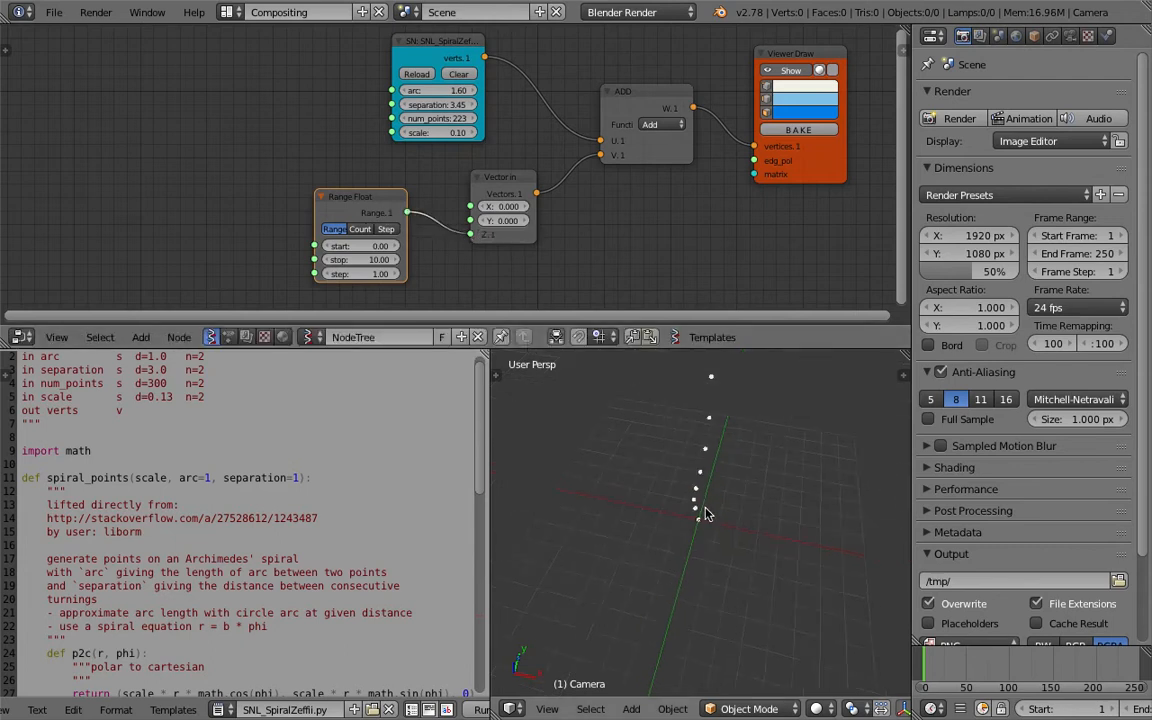
{"action": "middle_click_drag", "start_coordinate": [654, 521], "coordinate": [586, 498]}
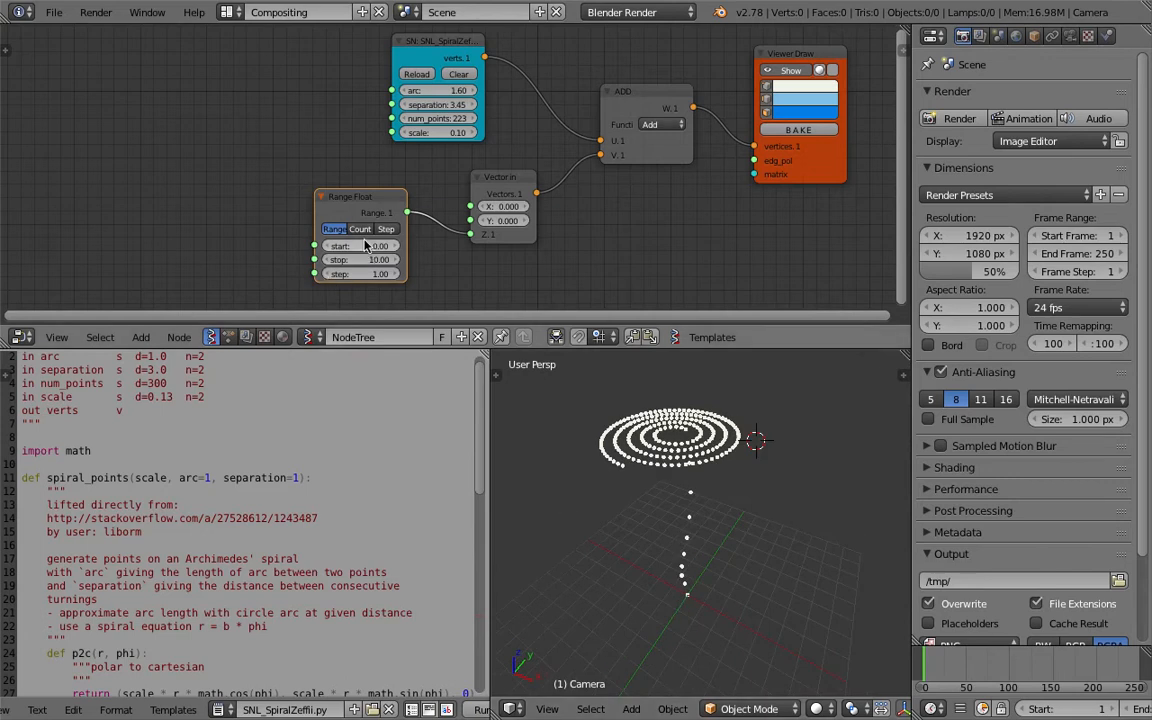
{"action": "middle_click_drag", "start_coordinate": [596, 405], "coordinate": [708, 622]}
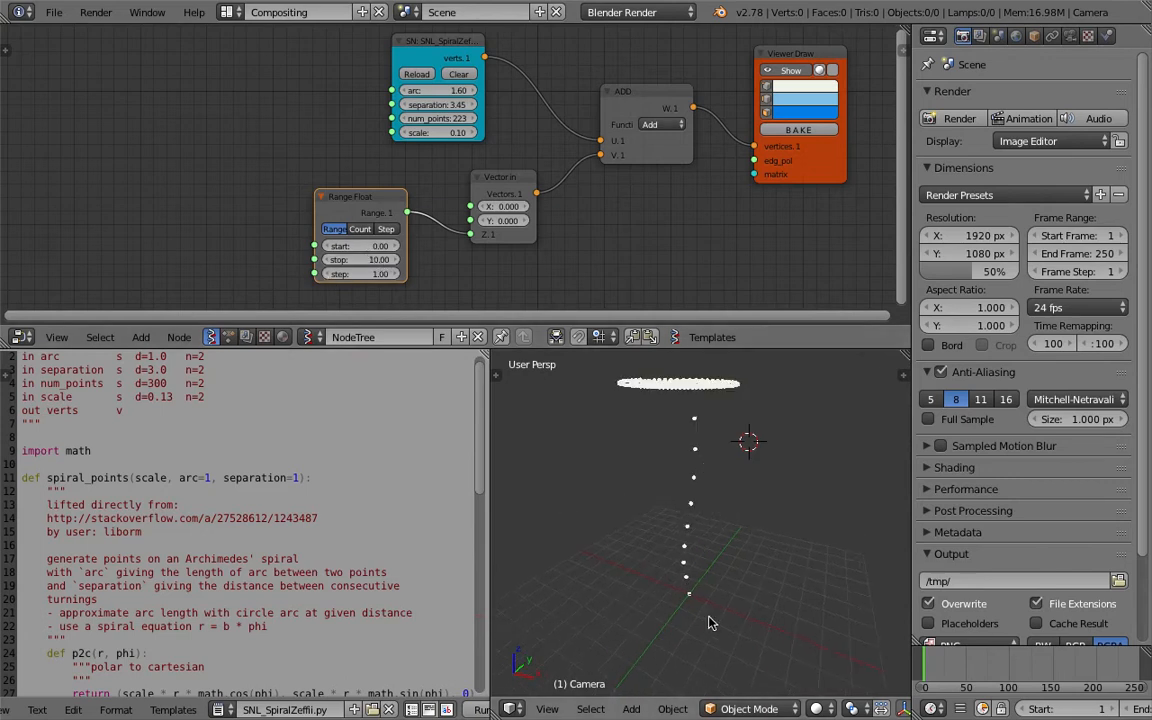
{"action": "middle_click_drag", "start_coordinate": [712, 430], "coordinate": [399, 282]}
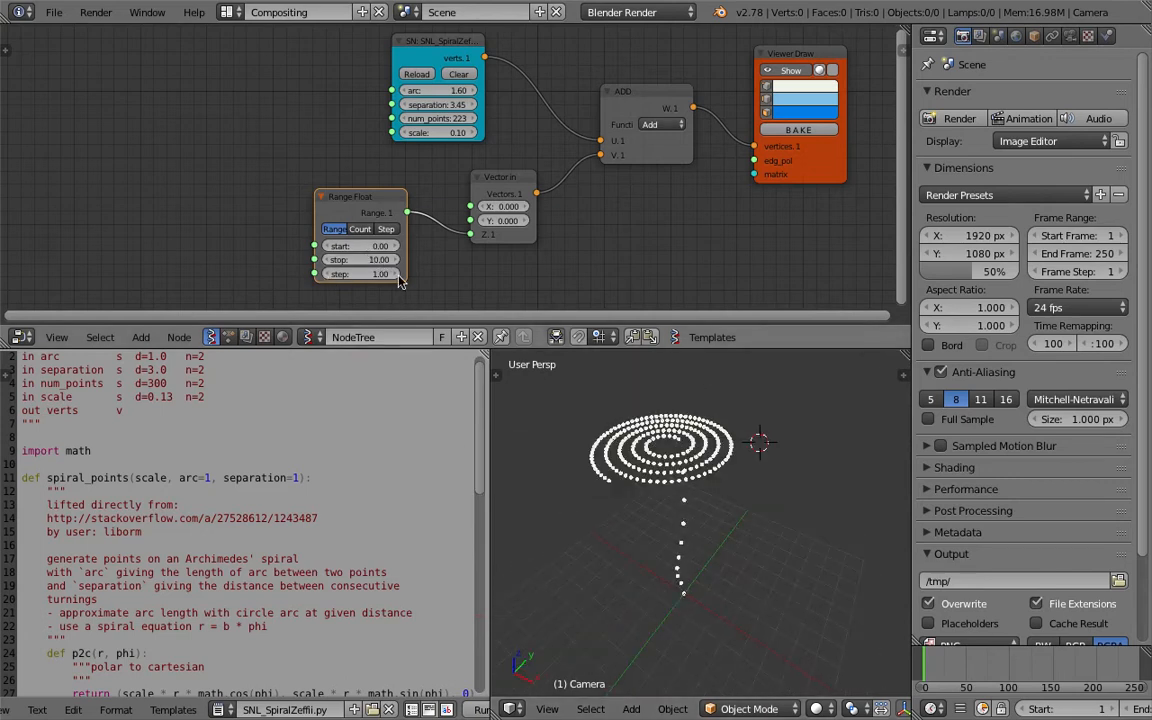
Switch the Range Float node to Count mode and raise its count to 222.
{"action": "left_click", "coordinate": [363, 233]}
{"action": "scroll", "coordinate": [257, 175], "scroll_direction": "up", "scroll_amount": 2}
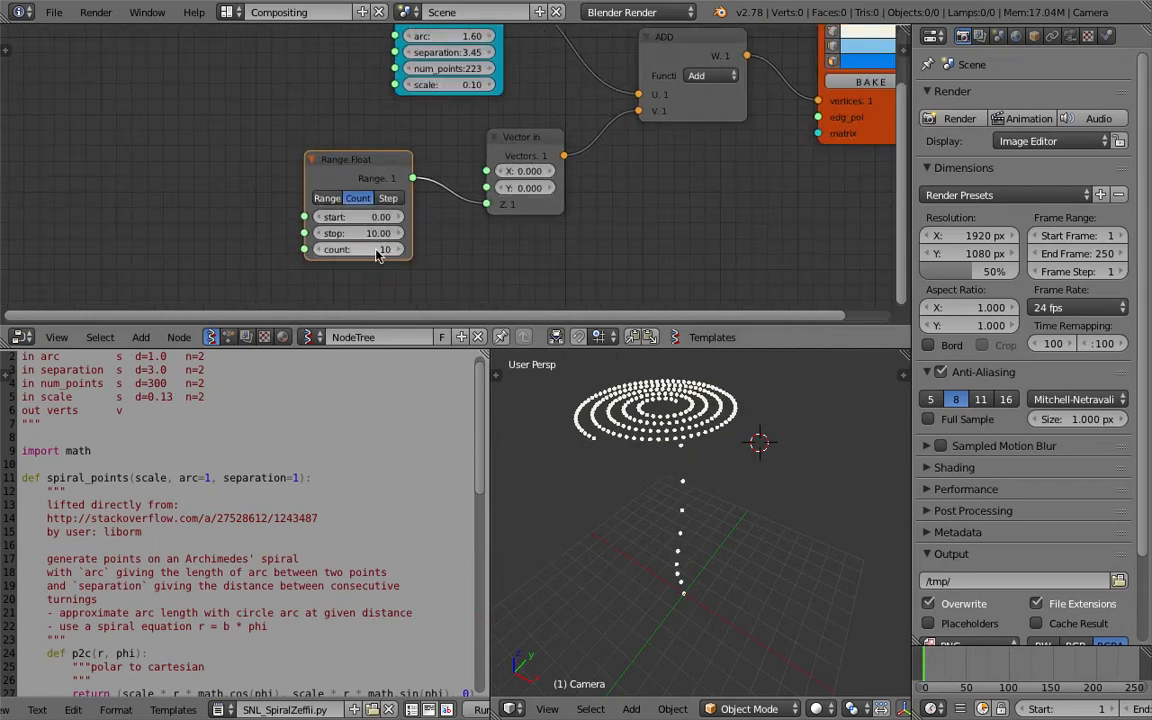
{"action": "middle_click_drag", "start_coordinate": [630, 483], "coordinate": [622, 528]}
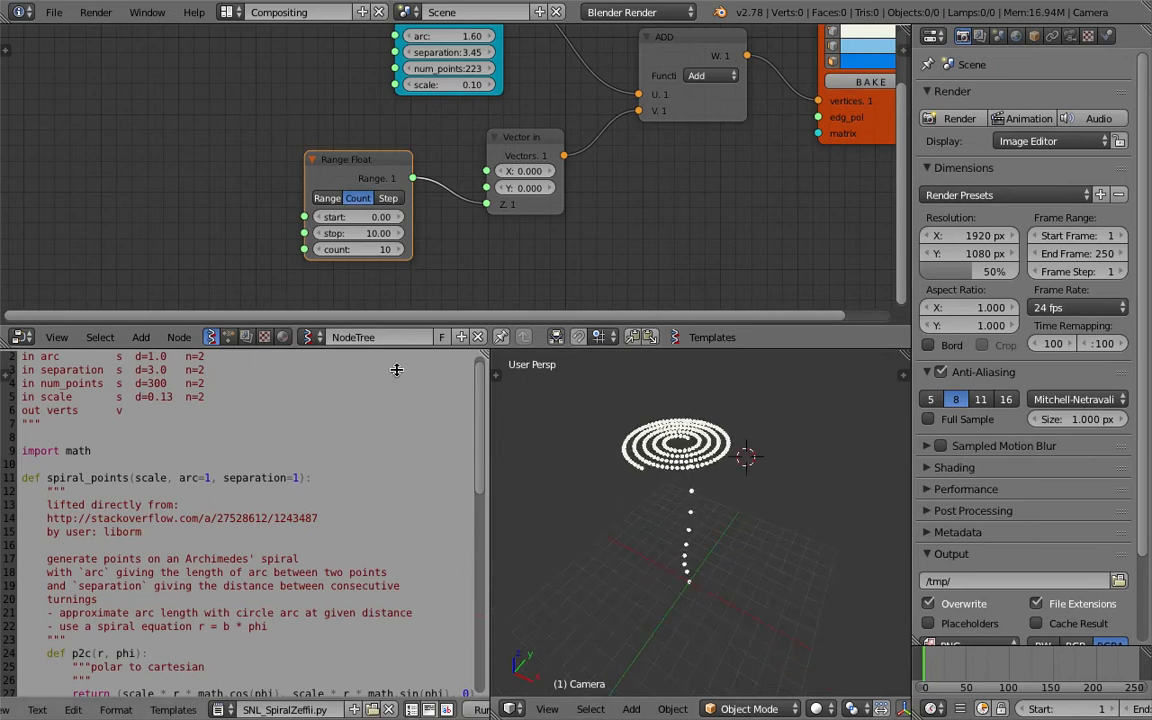
{"action": "mouse_move", "coordinate": [358, 249]}
{"action": "left_mouse_down"}
{"action": "mouse_move", "coordinate": [510, 249]}
{"action": "mouse_move", "coordinate": [365, 249]}
{"action": "left_mouse_up"}
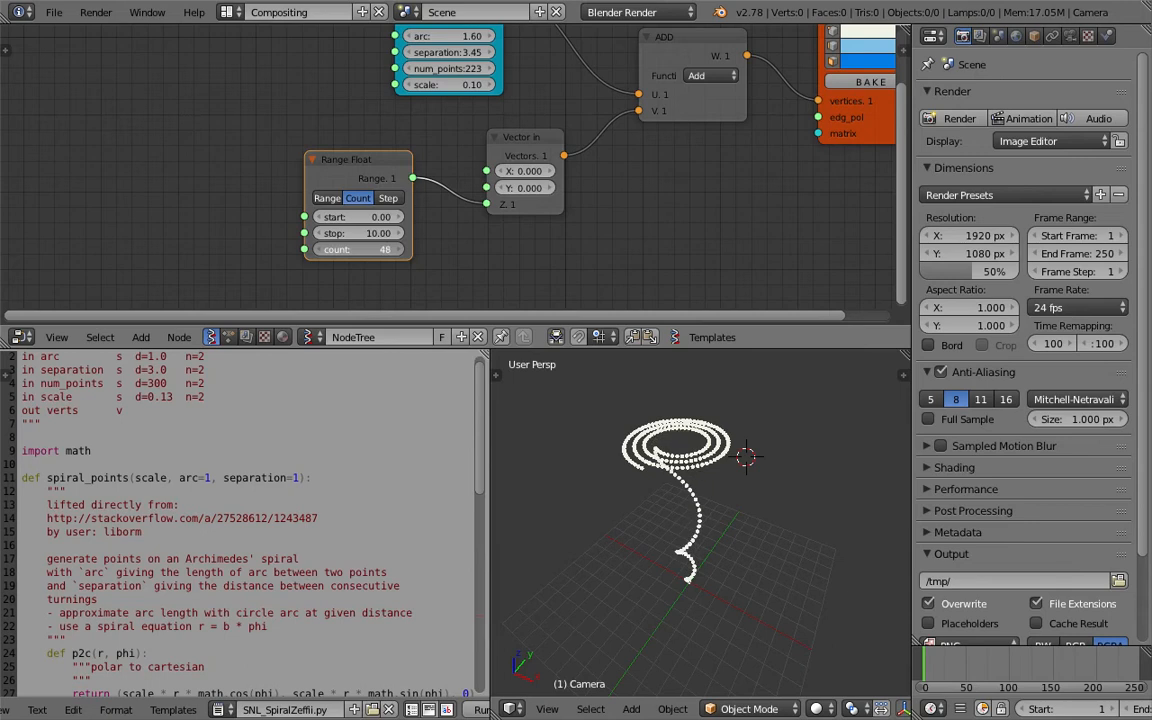
{"action": "left_click_drag", "start_coordinate": [412, 249], "coordinate": [535, 249]}
{"action": "middle_click_drag", "start_coordinate": [668, 522], "coordinate": [650, 540]}
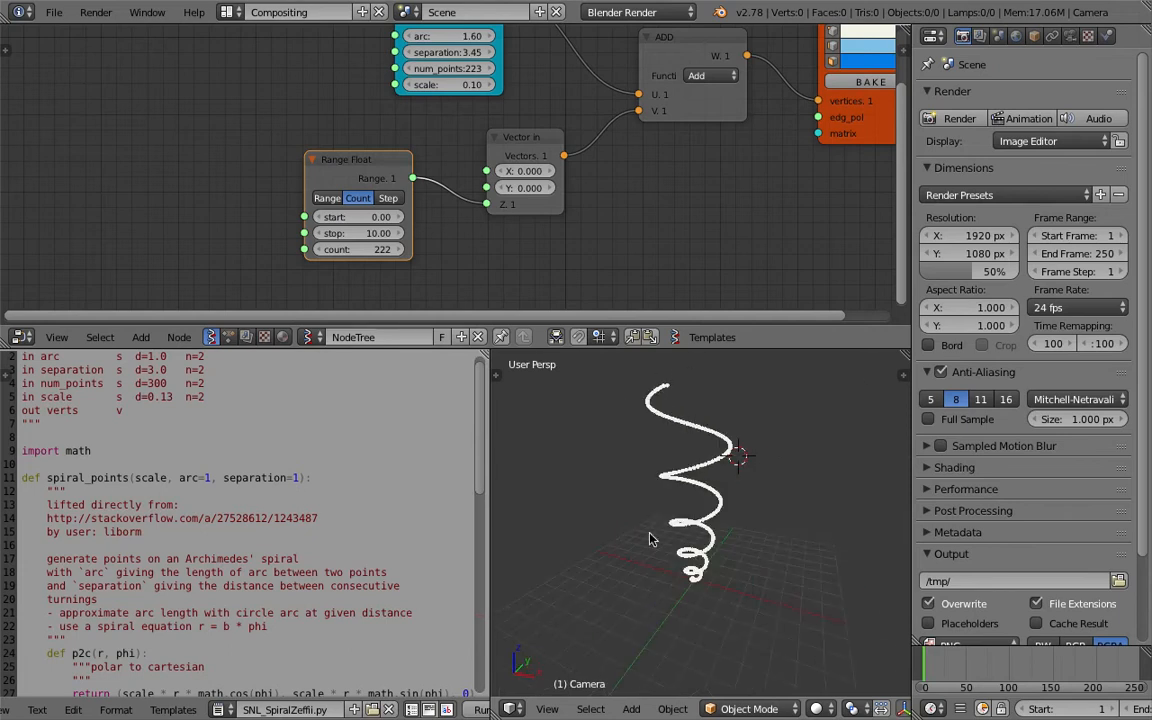
Set the Range Float node's start to -10 and its stop to 0.
{"action": "left_click_drag", "start_coordinate": [357, 217], "coordinate": [138, 217]}
{"action": "left_click", "coordinate": [379, 218]}
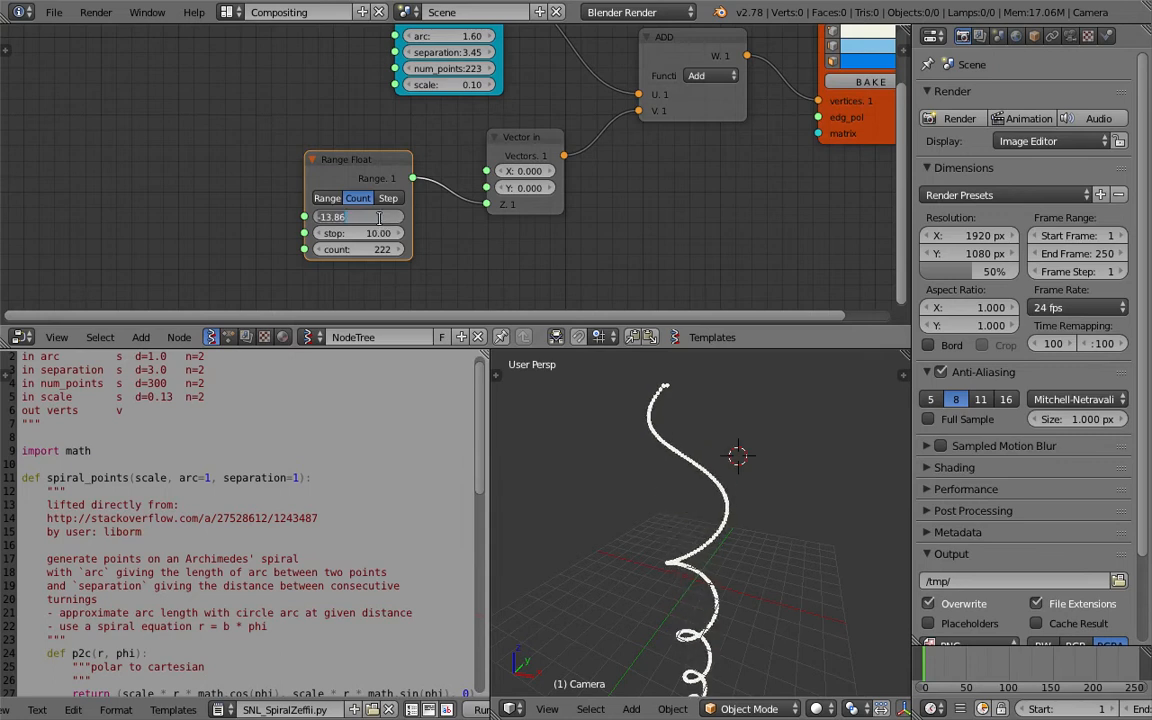
{"action": "type", "text": "-10"}
{"action": "key", "text": "Return"}
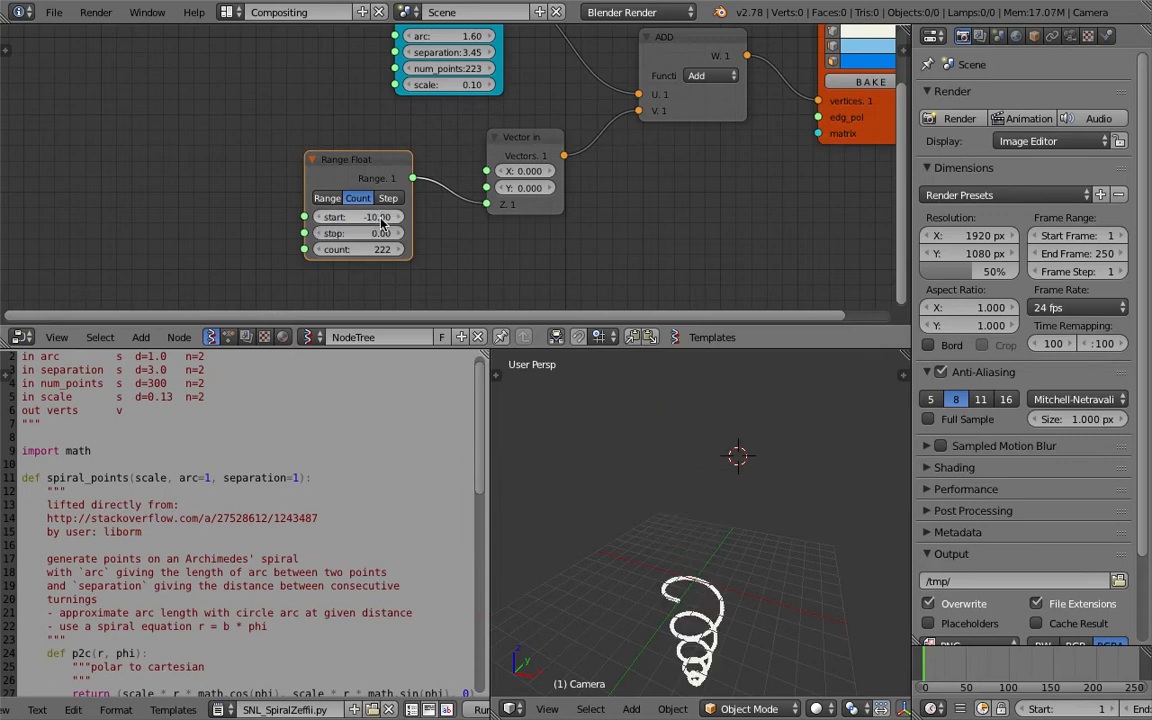
{"action": "middle_click_drag", "start_coordinate": [660, 415], "coordinate": [710, 485]}
Set the Range Float node's start to 10 and stop to 0, and save the file over the existing version.
{"action": "left_click_drag", "start_coordinate": [360, 233], "coordinate": [522, 218]}
{"action": "left_click", "coordinate": [349, 218]}
{"action": "type", "text": "10"}
{"action": "key", "text": "Tab"}
{"action": "type", "text": "0"}
{"action": "key", "text": "Return"}
{"action": "scroll", "coordinate": [766, 437], "scroll_direction": "down", "scroll_amount": 3}
{"action": "middle_click_drag", "start_coordinate": [766, 437], "coordinate": [731, 554]}
{"action": "scroll", "coordinate": [731, 552], "scroll_direction": "up", "scroll_amount": 3}
{"action": "left_click", "coordinate": [811, 520]}
{"action": "middle_click_drag", "start_coordinate": [811, 520], "coordinate": [680, 480]}
{"action": "key", "text": "ctrl+s"}
{"action": "left_click", "coordinate": [827, 497]}
Raise the Range Float node's count to 653 and save the file.
{"action": "left_click_drag", "start_coordinate": [355, 251], "coordinate": [447, 251]}
{"action": "key", "text": "ctrl+s"}
{"action": "left_click", "coordinate": [604, 504]}
{"action": "middle_click_drag", "start_coordinate": [656, 553], "coordinate": [645, 525]}
Set the spiral script node's num_points to 300 and space the spiral and Viewer Draw nodes further from the ADD node.
{"action": "mouse_move", "coordinate": [618, 134]}
{"action": "middle_mouse_down"}
{"action": "mouse_move", "coordinate": [546, 166]}
{"action": "mouse_move", "coordinate": [435, 174]}
{"action": "middle_mouse_up"}
{"action": "left_click_drag", "start_coordinate": [706, 150], "coordinate": [748, 152]}
{"action": "middle_click_drag", "start_coordinate": [443, 127], "coordinate": [450, 150]}
{"action": "scroll", "coordinate": [450, 150], "scroll_direction": "up", "scroll_amount": 1}
{"action": "left_click", "coordinate": [296, 145]}
{"action": "type", "text": "300"}
{"action": "key", "text": "Return"}
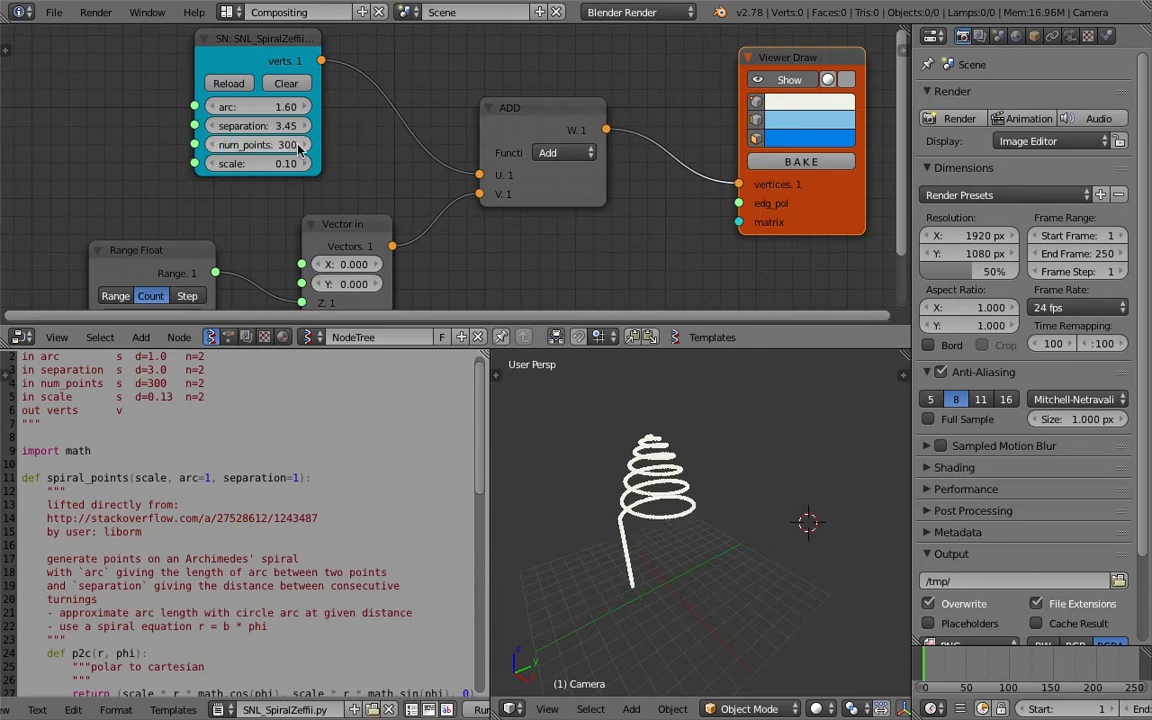
{"action": "scroll", "coordinate": [321, 162], "scroll_direction": "down", "scroll_amount": 1}
{"action": "middle_click_drag", "start_coordinate": [515, 71], "coordinate": [571, 110]}
{"action": "left_click_drag", "start_coordinate": [235, 58], "coordinate": [209, 61]}
{"action": "middle_click_drag", "start_coordinate": [397, 101], "coordinate": [398, 116]}
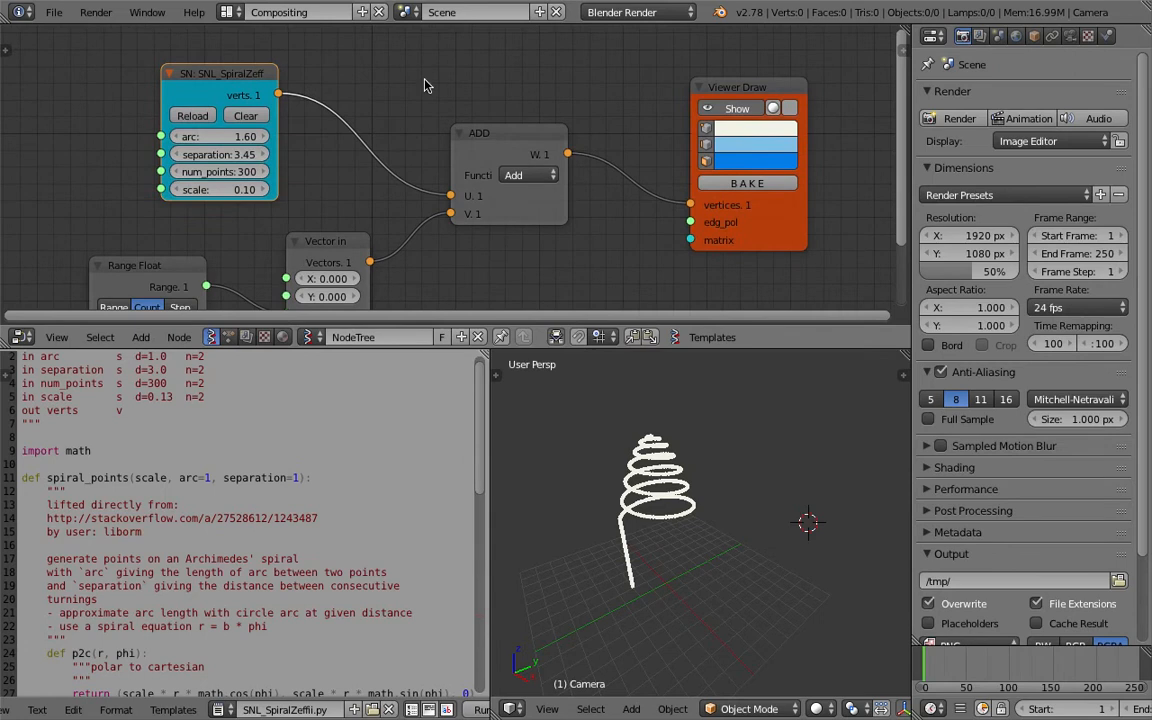
Add a List Length node above the ADD node and connect the spiral node's verts output to its Data input.
{"action": "key", "text": "shift+a"}
{"action": "left_click", "coordinate": [425, 82]}
{"action": "type", "text": "get le"}
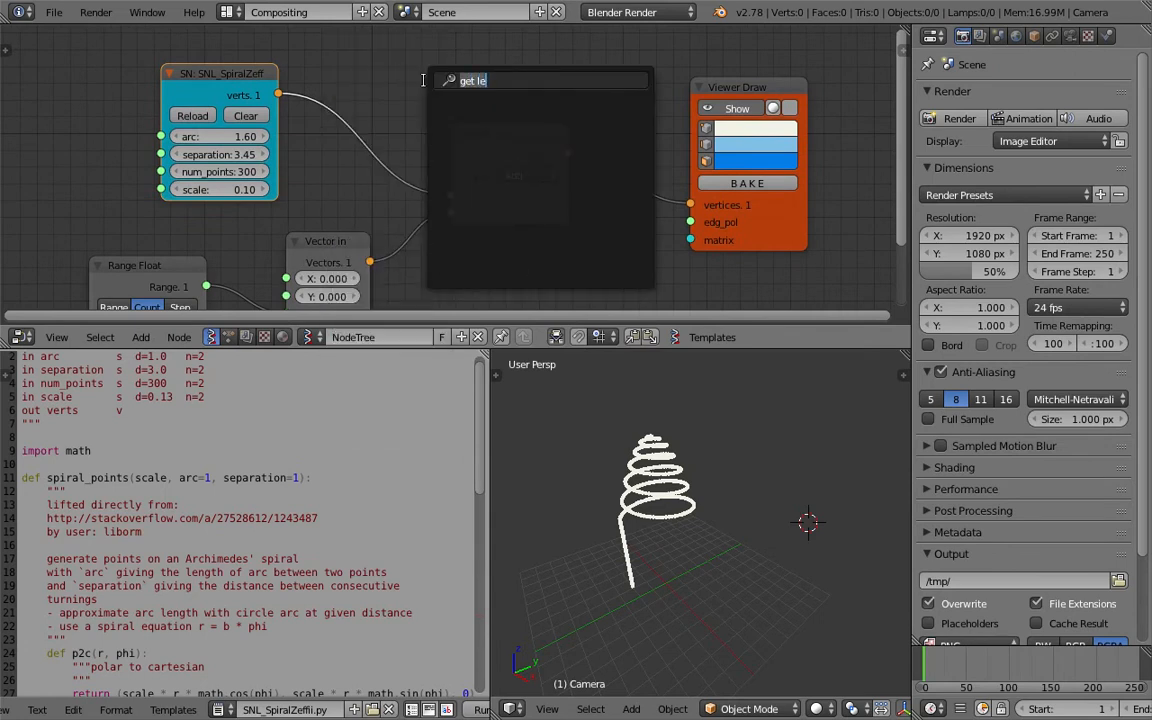
{"action": "type", "text": "list len"}
{"action": "key", "text": "Return"}
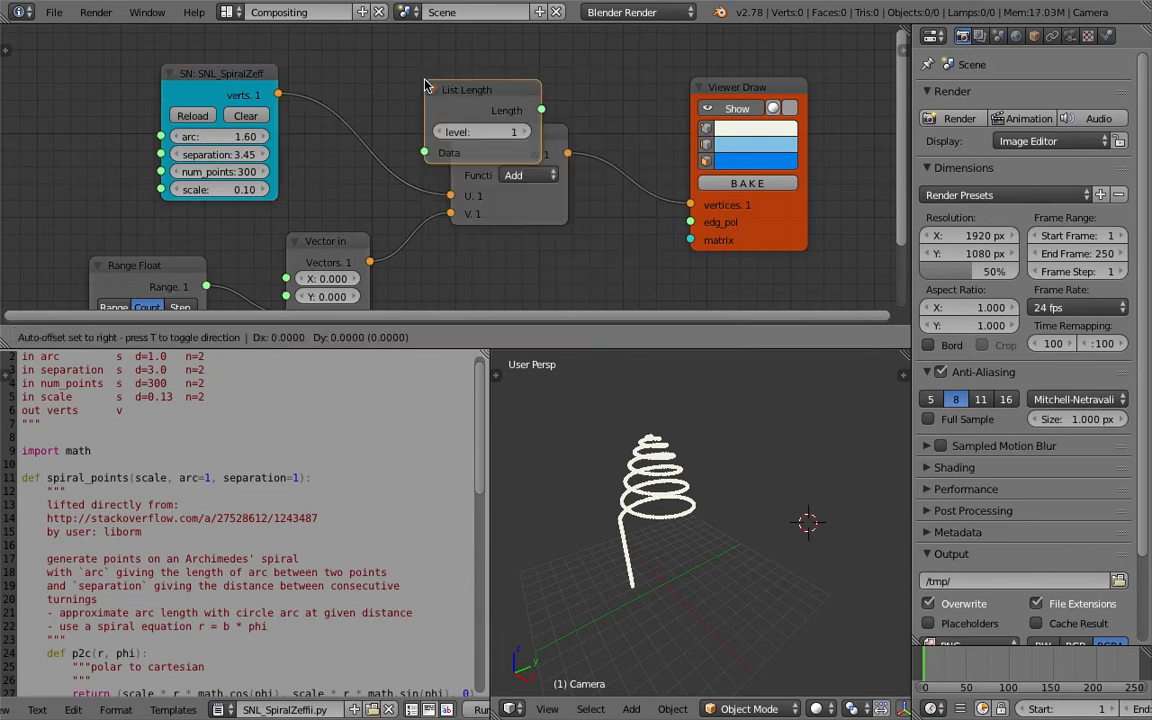
{"action": "left_click", "coordinate": [425, 68]}
{"action": "left_click_drag", "start_coordinate": [279, 95], "coordinate": [426, 134]}
{"action": "left_click_drag", "start_coordinate": [473, 77], "coordinate": [428, 59]}
Add a Stethoscope node beside List Length, connect the Length output to its Data input and save the file.
{"action": "key", "text": "shift+a"}
{"action": "left_click", "coordinate": [538, 76]}
{"action": "type", "text": "ste"}
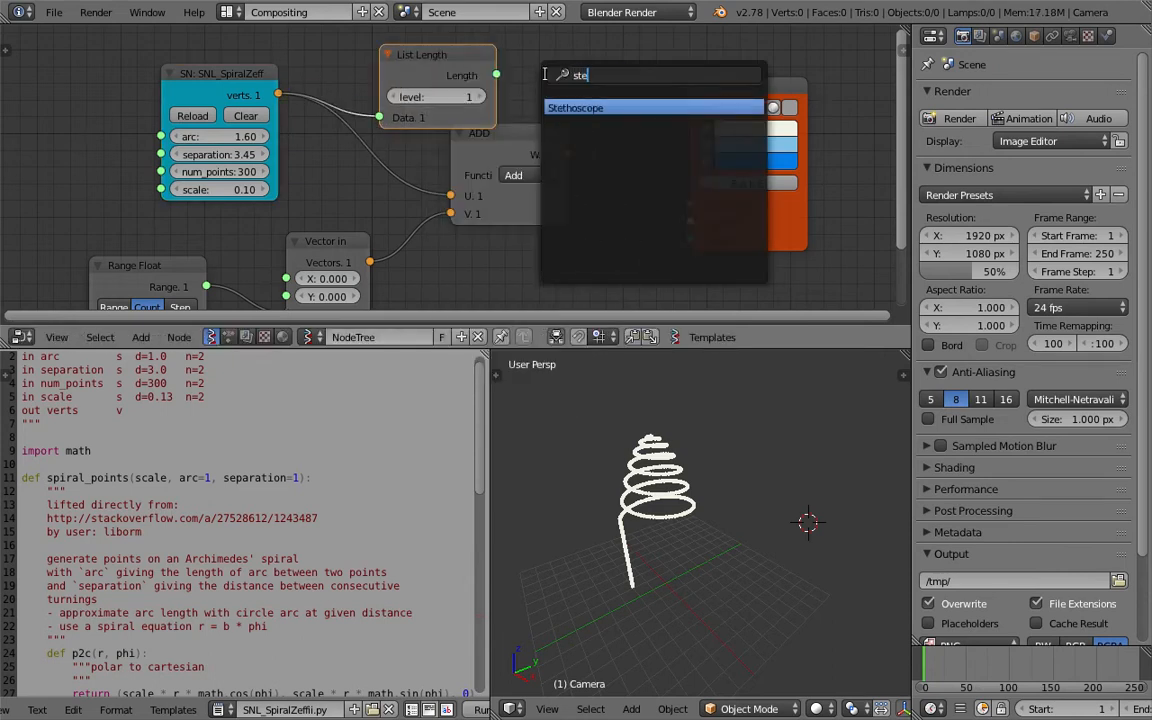
{"action": "left_click", "coordinate": [587, 107]}
{"action": "left_click", "coordinate": [588, 85]}
{"action": "left_click_drag", "start_coordinate": [498, 76], "coordinate": [567, 99]}
{"action": "middle_click_drag", "start_coordinate": [692, 79], "coordinate": [686, 98]}
{"action": "key", "text": "ctrl+s"}
{"action": "left_click", "coordinate": [678, 89]}
Connect the ADD node's W output to the Stethoscope and space out the Stethoscope and List Length nodes.
{"action": "left_click_drag", "start_coordinate": [598, 77], "coordinate": [675, 66]}
{"action": "left_click_drag", "start_coordinate": [562, 173], "coordinate": [638, 108]}
{"action": "left_click_drag", "start_coordinate": [692, 73], "coordinate": [647, 69]}
{"action": "middle_click_drag", "start_coordinate": [718, 71], "coordinate": [527, 90]}
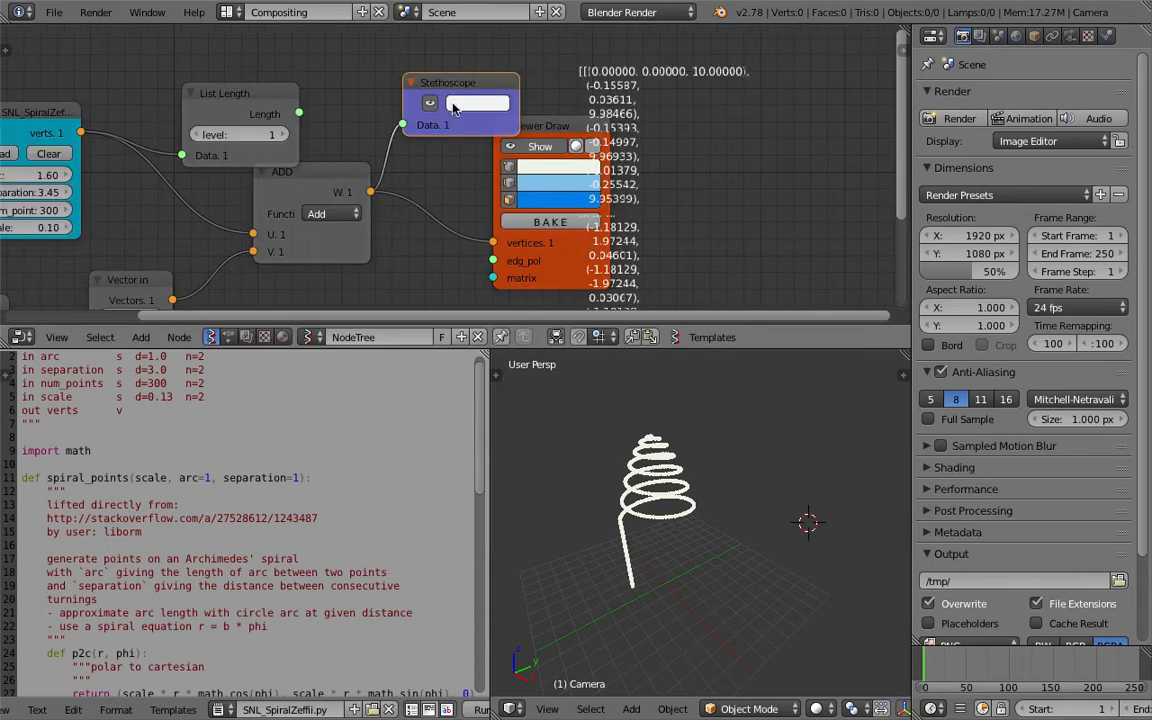
{"action": "left_click_drag", "start_coordinate": [455, 85], "coordinate": [554, 73]}
{"action": "left_click_drag", "start_coordinate": [261, 102], "coordinate": [318, 85]}
Feed the ADD node's W output into List Length, connect its Length output to the Stethoscope and save the file.
{"action": "left_click_drag", "start_coordinate": [371, 189], "coordinate": [368, 171]}
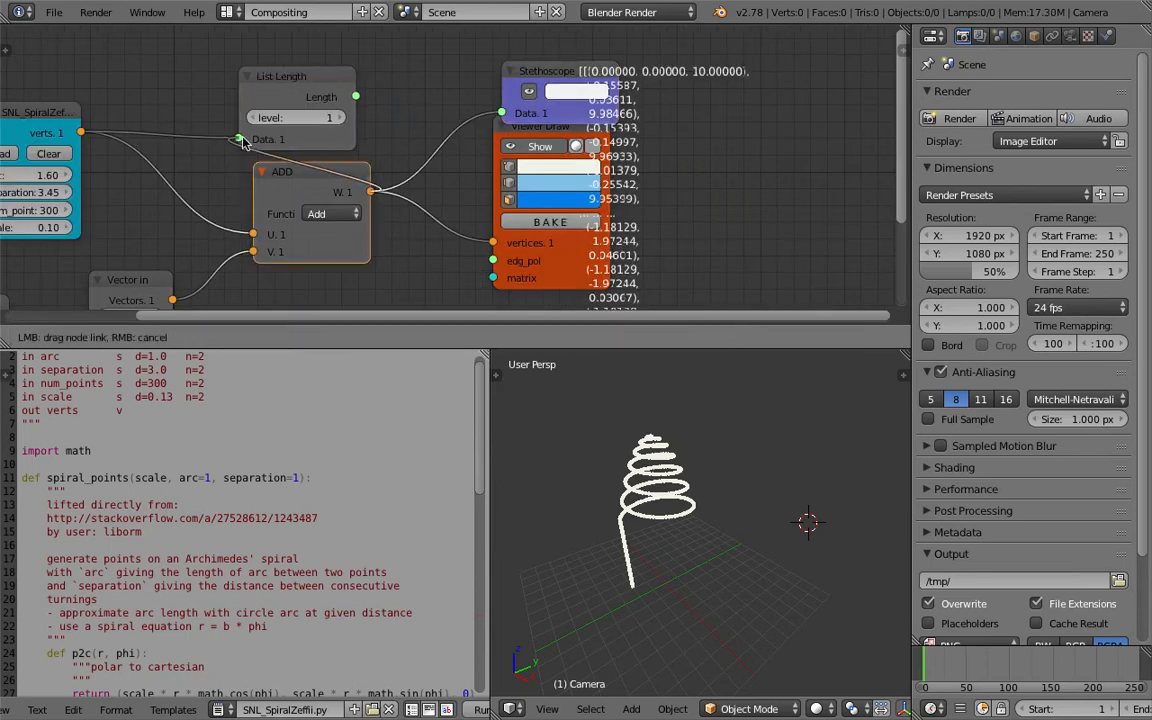
{"action": "left_click_drag", "start_coordinate": [243, 142], "coordinate": [241, 140]}
{"action": "left_click_drag", "start_coordinate": [357, 98], "coordinate": [435, 115]}
{"action": "key", "text": "ctrl+s"}
{"action": "left_click", "coordinate": [489, 87]}
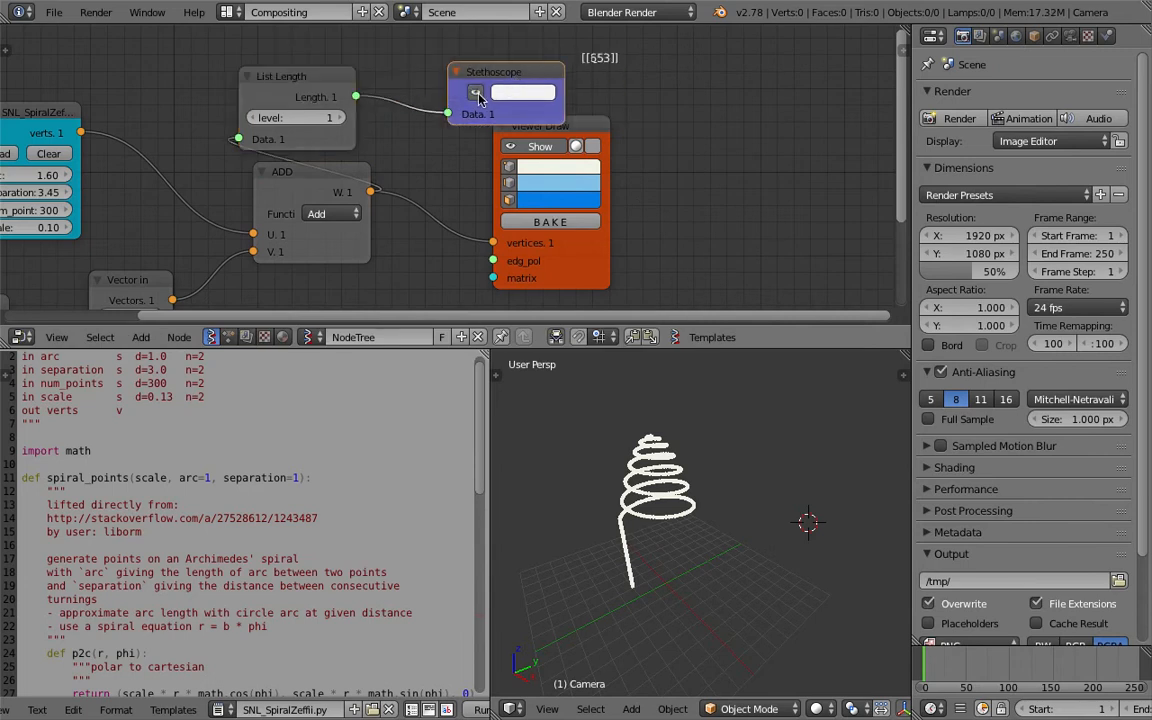
{"action": "scroll", "coordinate": [585, 95], "scroll_direction": "up", "scroll_amount": 2}
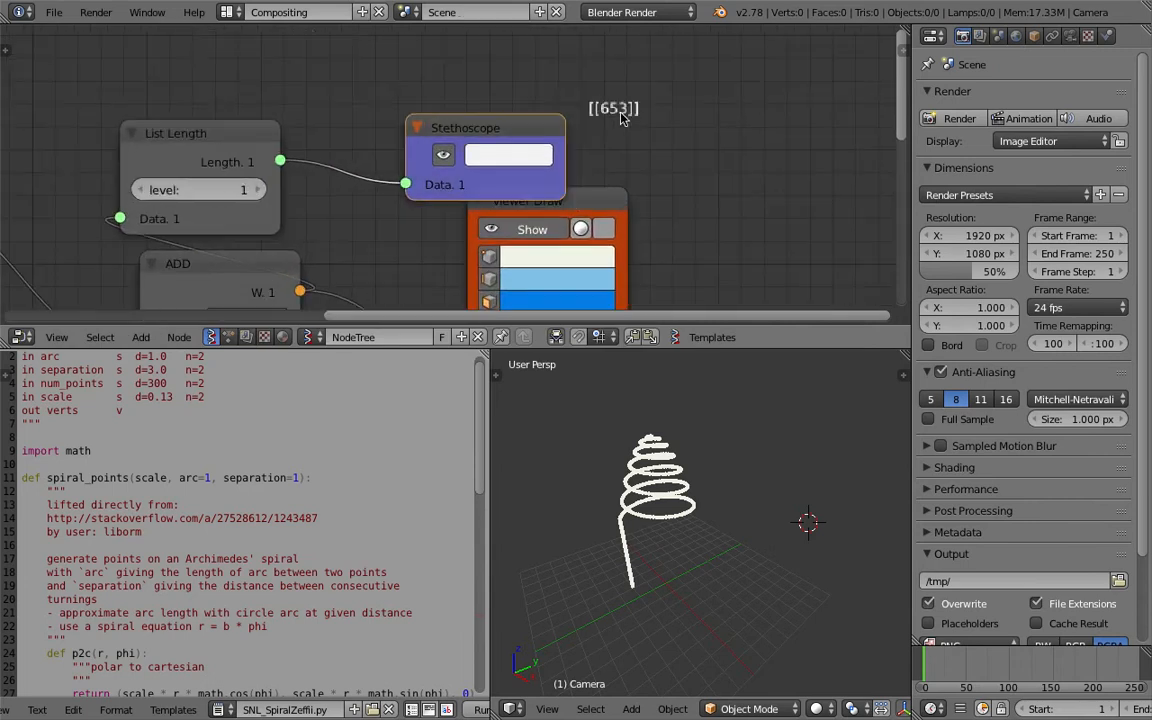
Compare the Range Float node's count with the measured list length and save the file.
{"action": "scroll", "coordinate": [621, 118], "scroll_direction": "down", "scroll_amount": 3}
{"action": "scroll", "coordinate": [527, 154], "scroll_direction": "down", "scroll_amount": 3}
{"action": "middle_click_drag", "start_coordinate": [220, 279], "coordinate": [488, 118]}
{"action": "scroll", "coordinate": [350, 200], "scroll_direction": "up", "scroll_amount": 3}
{"action": "middle_click_drag", "start_coordinate": [283, 226], "coordinate": [309, 176]}
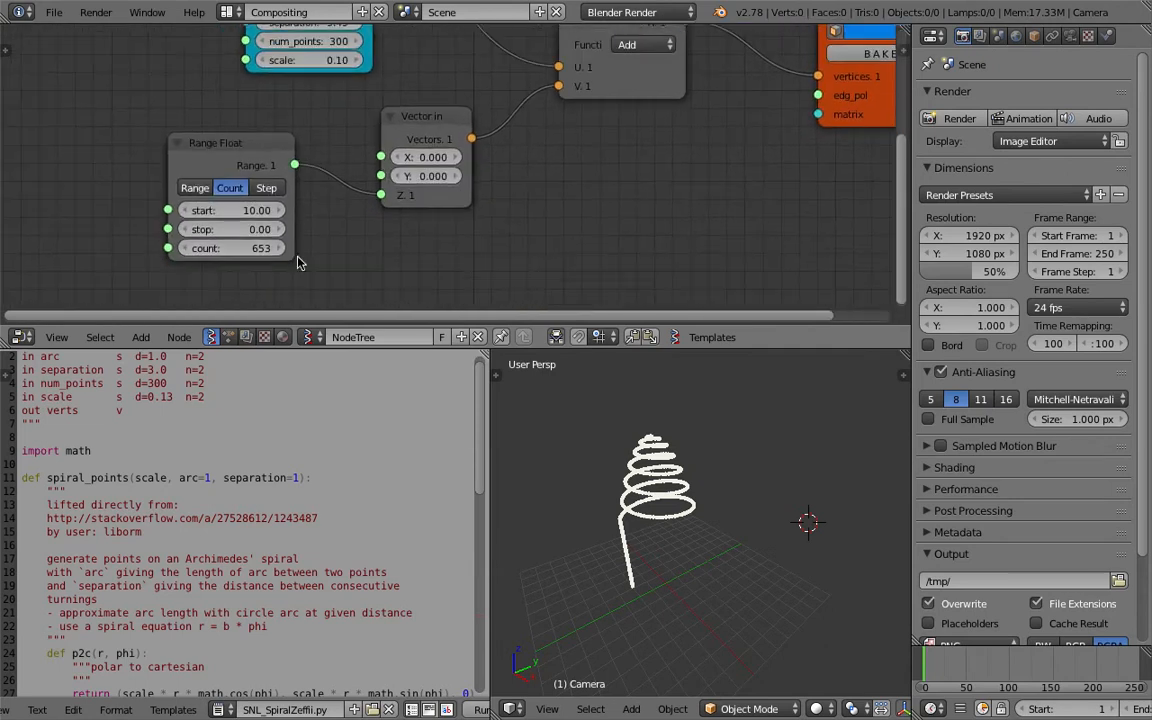
{"action": "middle_click_drag", "start_coordinate": [700, 508], "coordinate": [755, 484]}
{"action": "key", "text": "ctrl+s"}
{"action": "left_click", "coordinate": [755, 484]}
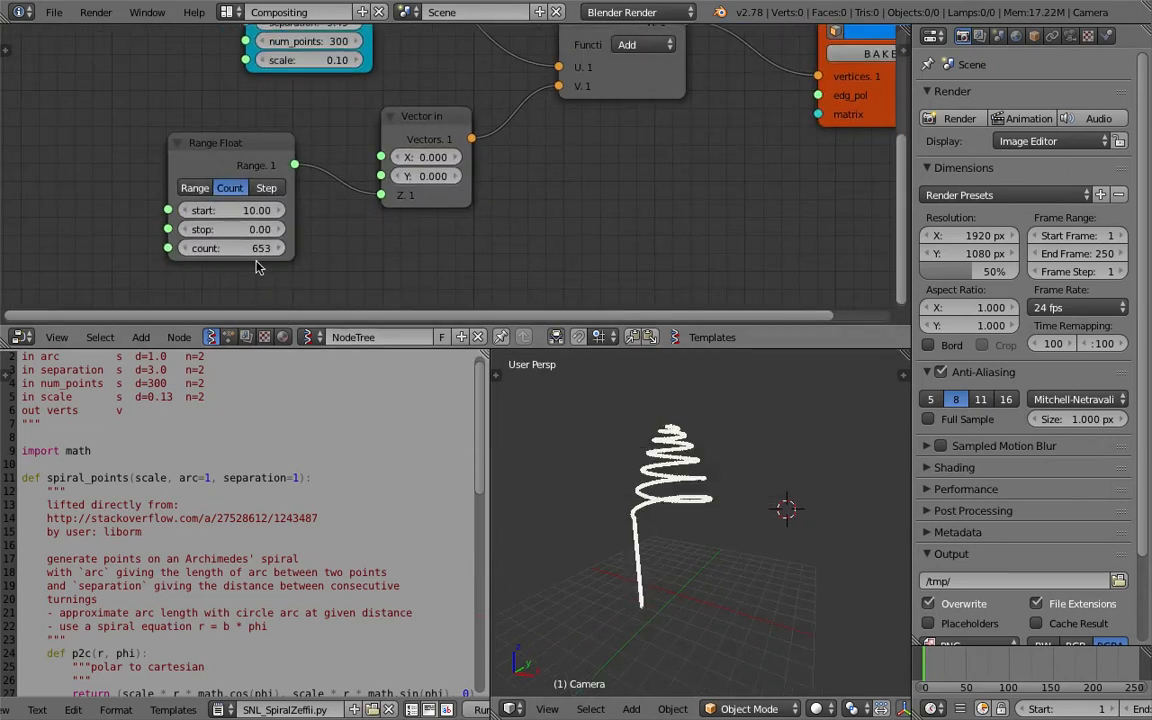
Set the Range Float node's count to 300 and save the file over the existing version.
{"action": "double_click", "coordinate": [248, 249]}
{"action": "type", "text": "300"}
{"action": "key", "text": "Return"}
{"action": "key", "text": "ctrl+s"}
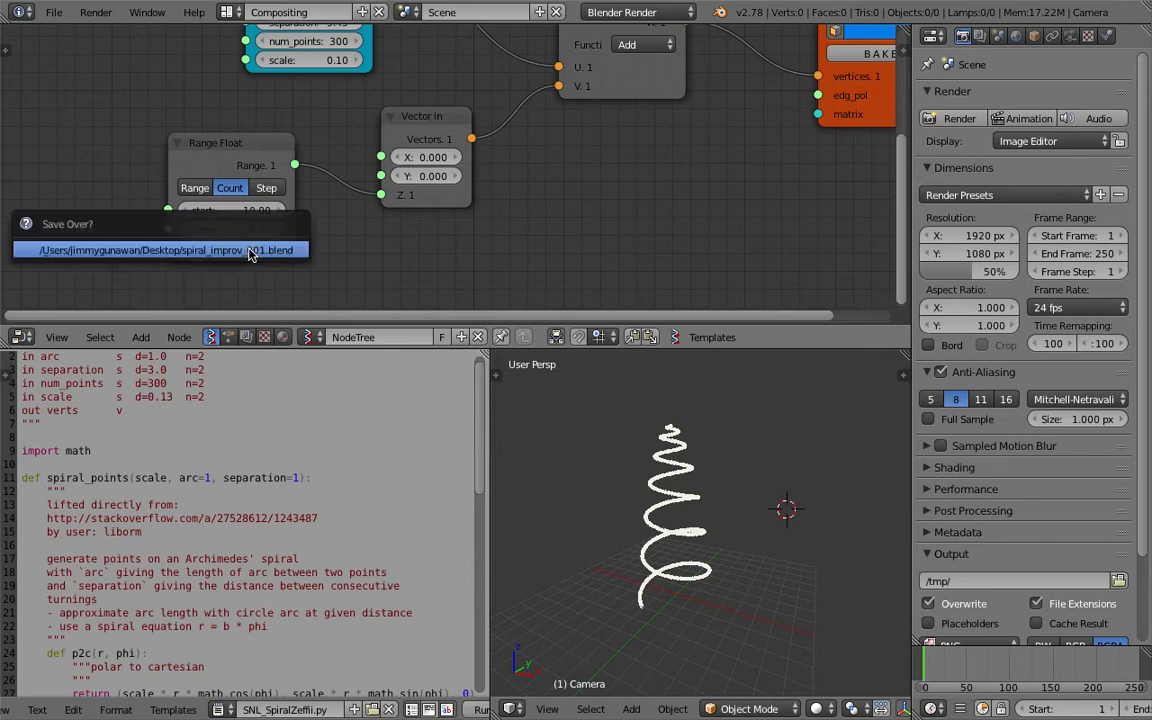
{"action": "left_click", "coordinate": [240, 203]}
{"action": "scroll", "coordinate": [236, 152], "scroll_direction": "down", "scroll_amount": 2}
{"action": "middle_click_drag", "start_coordinate": [236, 152], "coordinate": [288, 199]}
{"action": "key", "text": "ctrl+s"}
{"action": "left_click", "coordinate": [212, 173]}
Add an Int node beside the spiral script node and set its value to 300.
{"action": "key", "text": "shift+a"}
{"action": "left_click", "coordinate": [145, 166]}
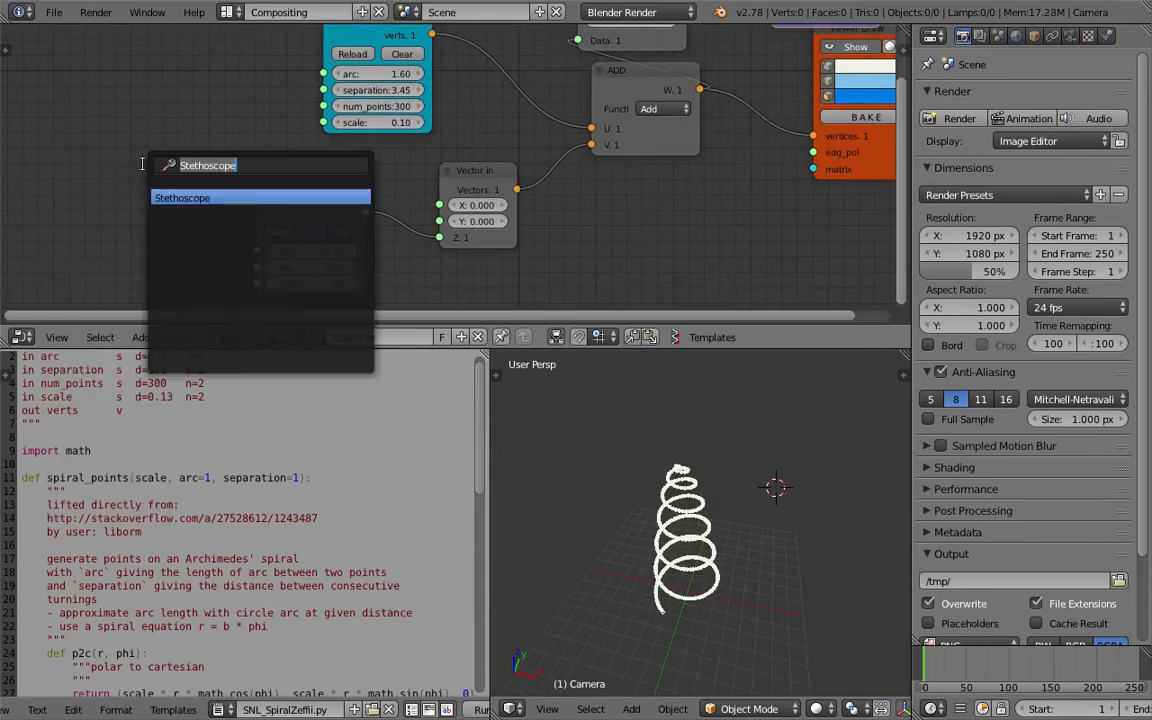
{"action": "type", "text": "int"}
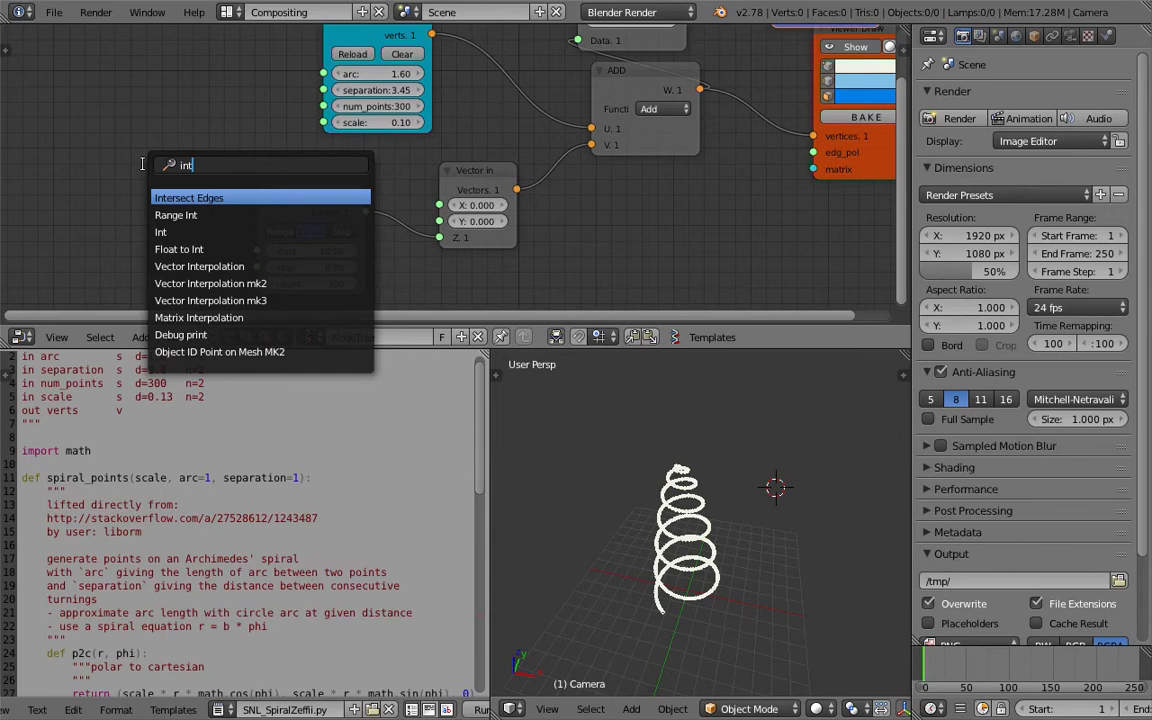
{"action": "key", "text": "Down"}
{"action": "key", "text": "Down"}
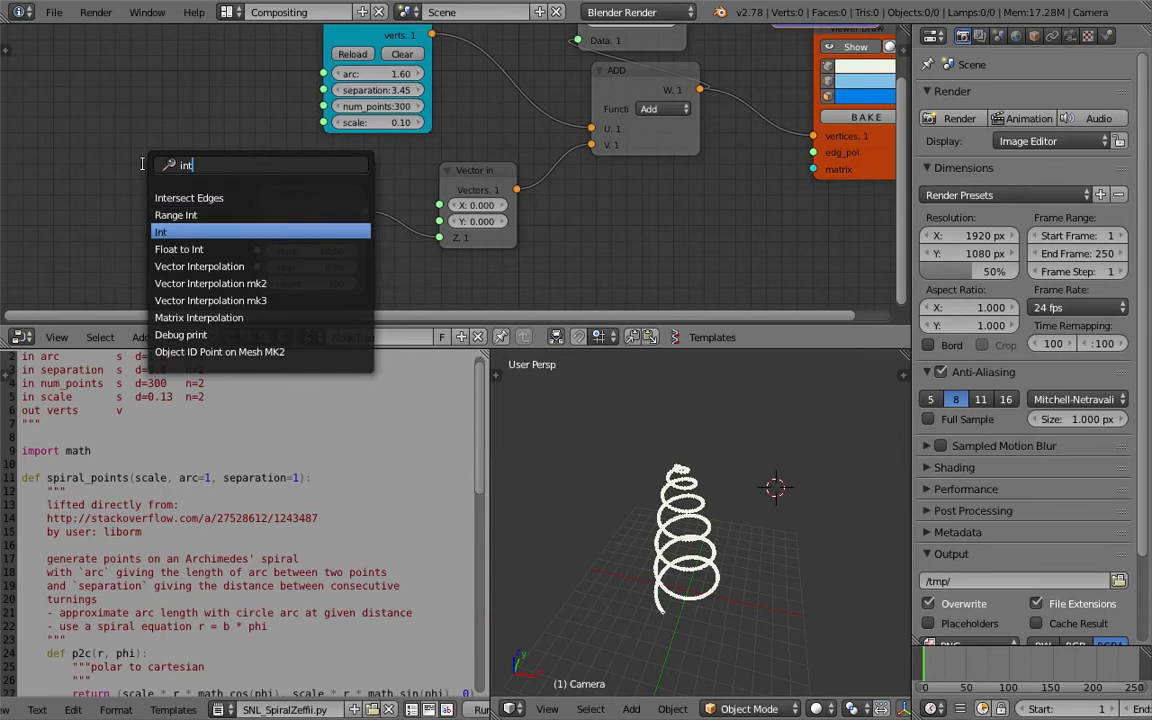
{"action": "key", "text": "Return"}
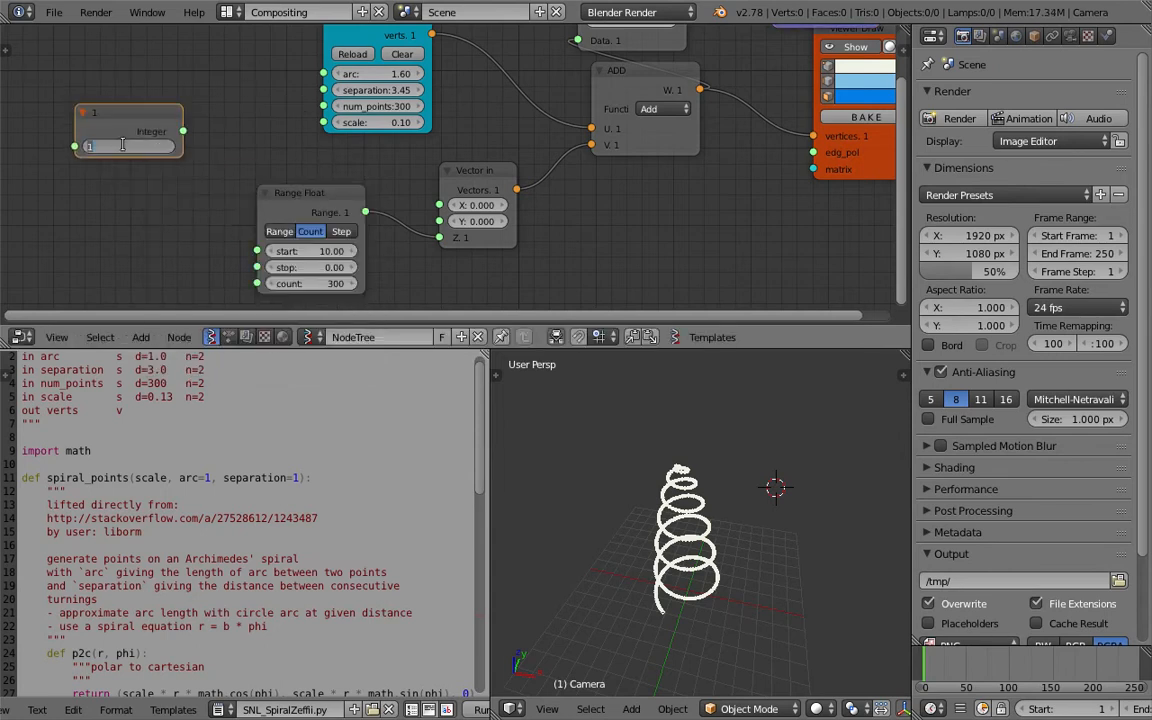
Connect the Int node's output to the spiral's num_points and the Range Float's count, and save the file.
{"action": "mouse_move", "coordinate": [184, 131]}
{"action": "left_mouse_down"}
{"action": "mouse_move", "coordinate": [323, 106]}
{"action": "mouse_move", "coordinate": [188, 137]}
{"action": "left_mouse_up"}
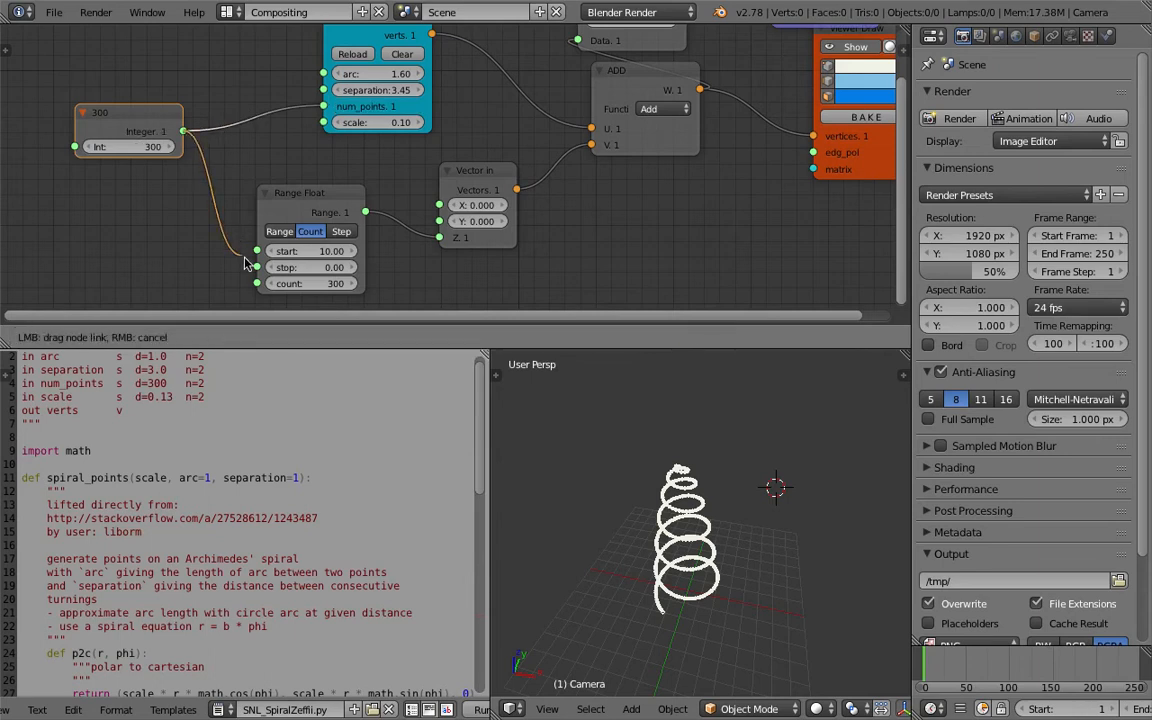
{"action": "left_click_drag", "start_coordinate": [245, 262], "coordinate": [256, 283]}
{"action": "middle_click_drag", "start_coordinate": [254, 176], "coordinate": [273, 174]}
{"action": "key", "text": "ctrl+s"}
{"action": "left_click", "coordinate": [273, 173]}
Set the Int node to 432 and the spiral node's arc to 5.68, and inspect the points from several angles.
{"action": "left_click_drag", "start_coordinate": [162, 147], "coordinate": [396, 147]}
{"action": "left_click_drag", "start_coordinate": [254, 147], "coordinate": [296, 147]}
{"action": "middle_click_drag", "start_coordinate": [275, 98], "coordinate": [207, 139]}
{"action": "scroll", "coordinate": [207, 139], "scroll_direction": "up", "scroll_amount": 2}
{"action": "left_click_drag", "start_coordinate": [350, 114], "coordinate": [413, 114]}
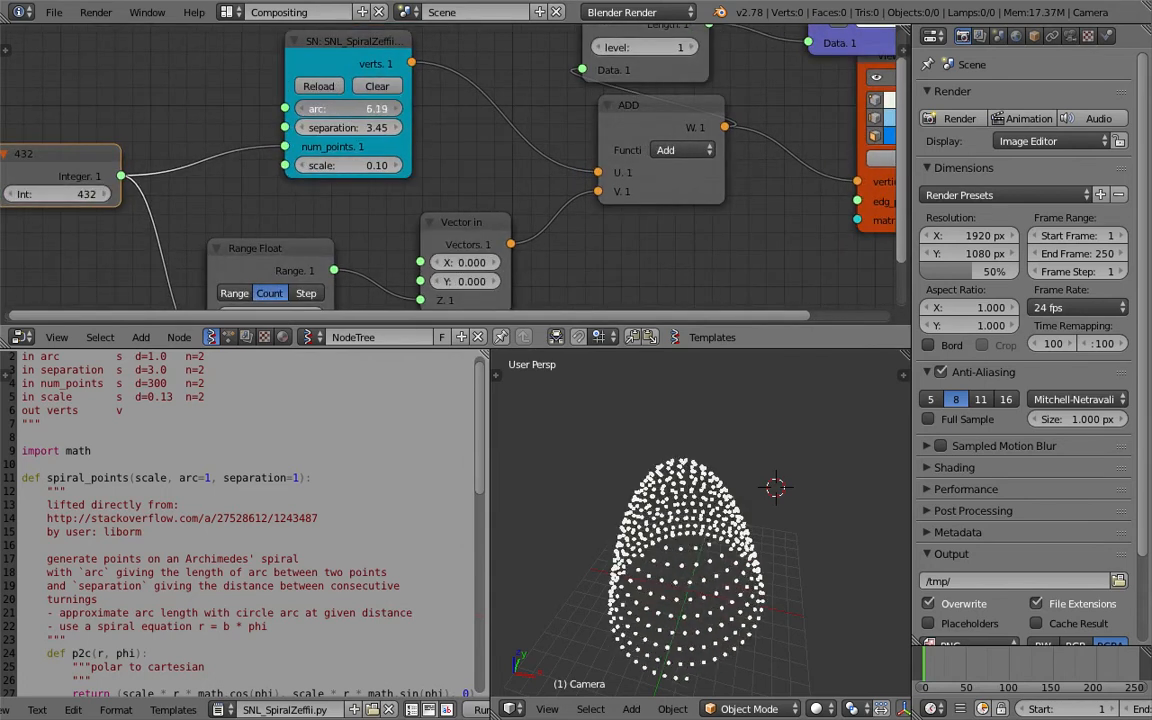
{"action": "left_click_drag", "start_coordinate": [349, 108], "coordinate": [330, 108]}
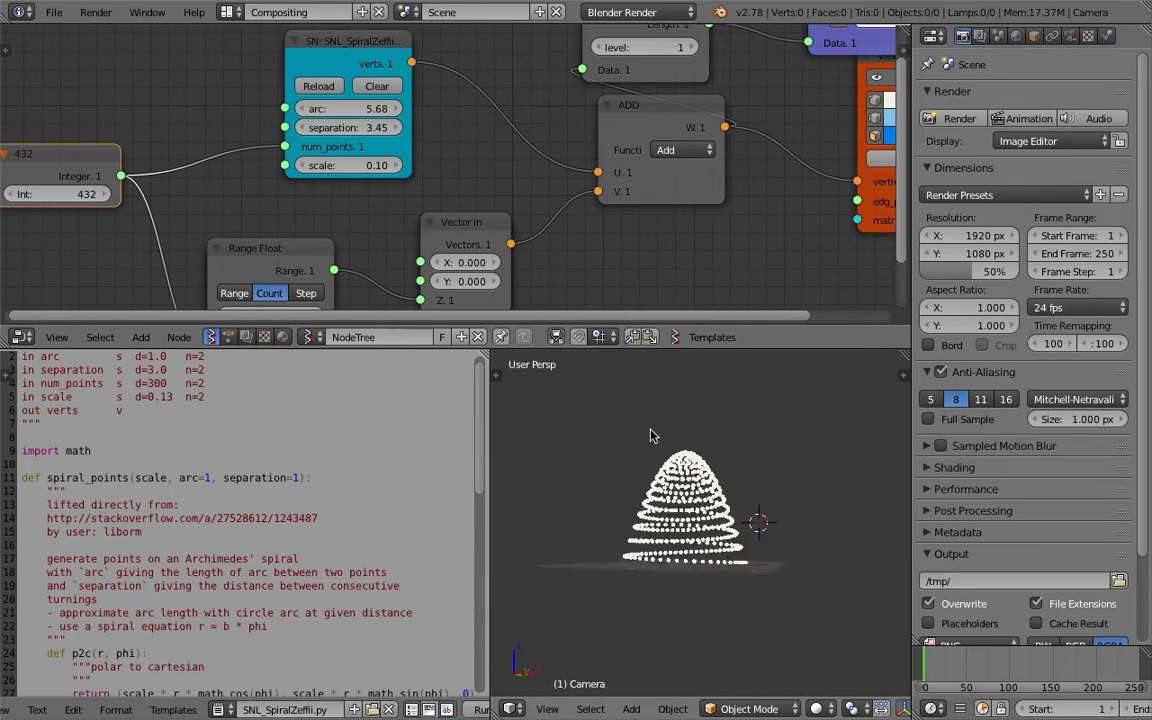
{"action": "scroll", "coordinate": [599, 540], "scroll_direction": "up", "scroll_amount": 2}
{"action": "middle_click_drag", "start_coordinate": [599, 540], "coordinate": [696, 541]}
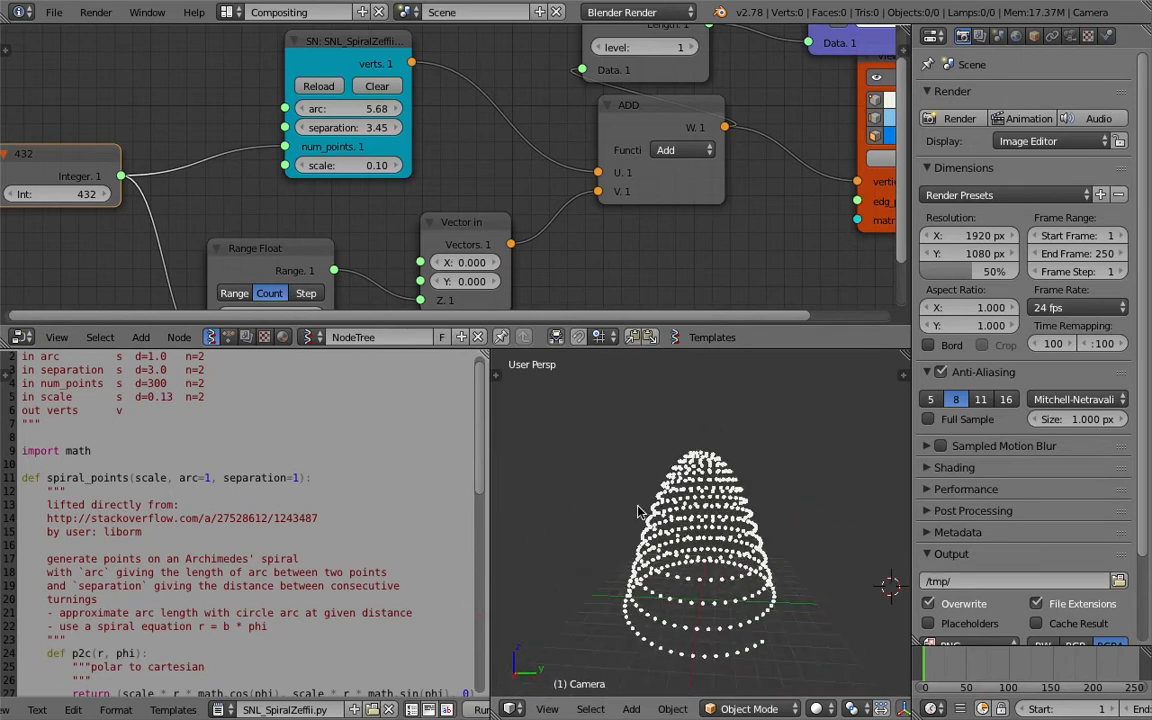
{"action": "middle_click_drag", "start_coordinate": [683, 467], "coordinate": [706, 540]}
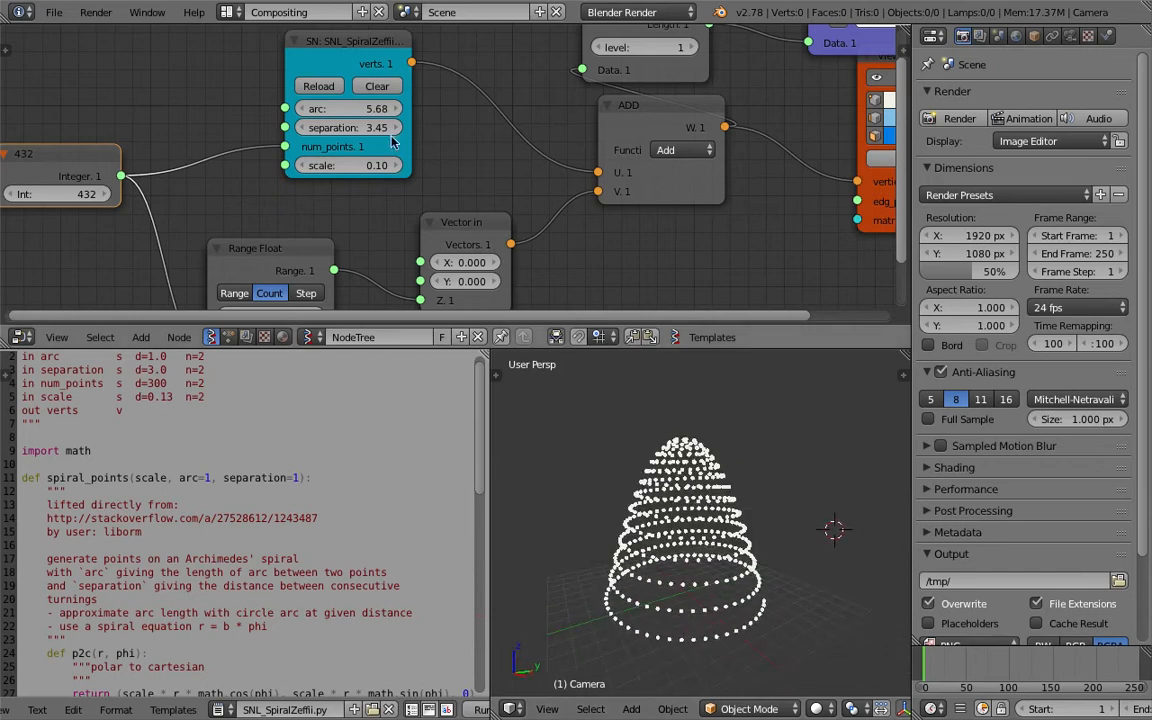
Try larger arc values, settle on arc 5.77 with separation 28.53, and inspect the spiral from above and the side.
{"action": "left_click_drag", "start_coordinate": [349, 108], "coordinate": [375, 108]}
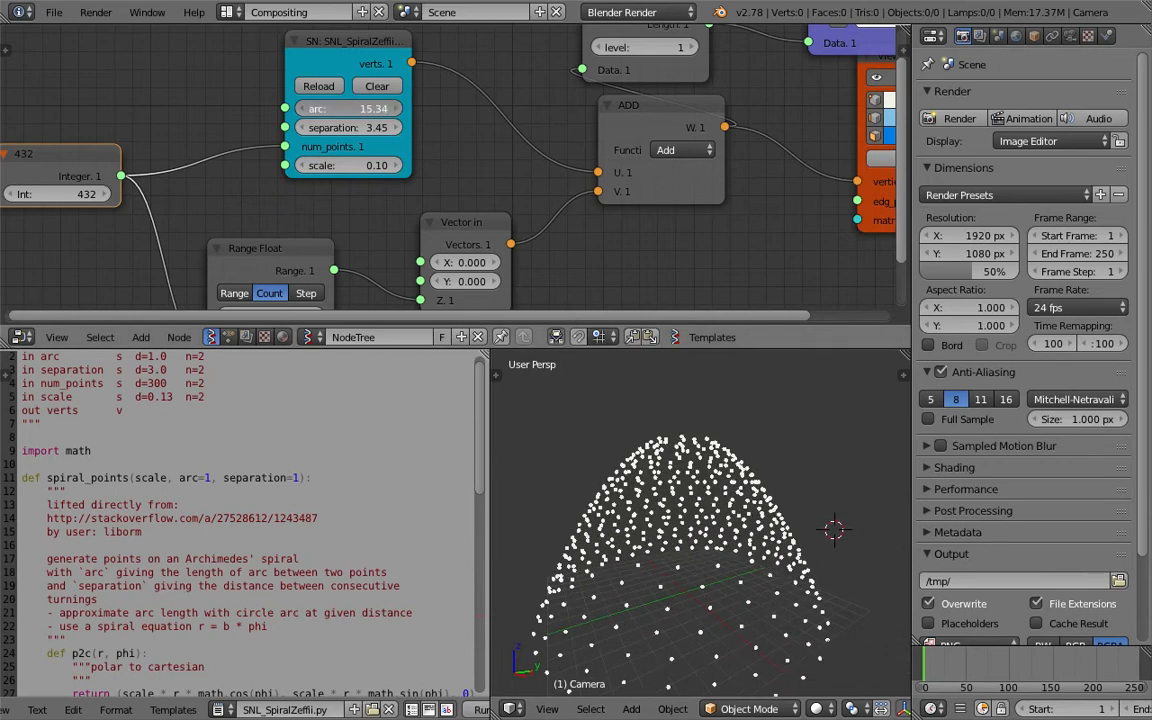
{"action": "left_click_drag", "start_coordinate": [366, 109], "coordinate": [438, 127]}
{"action": "scroll", "coordinate": [690, 500], "scroll_direction": "down", "scroll_amount": 4}
{"action": "middle_click_drag", "start_coordinate": [698, 505], "coordinate": [703, 636]}
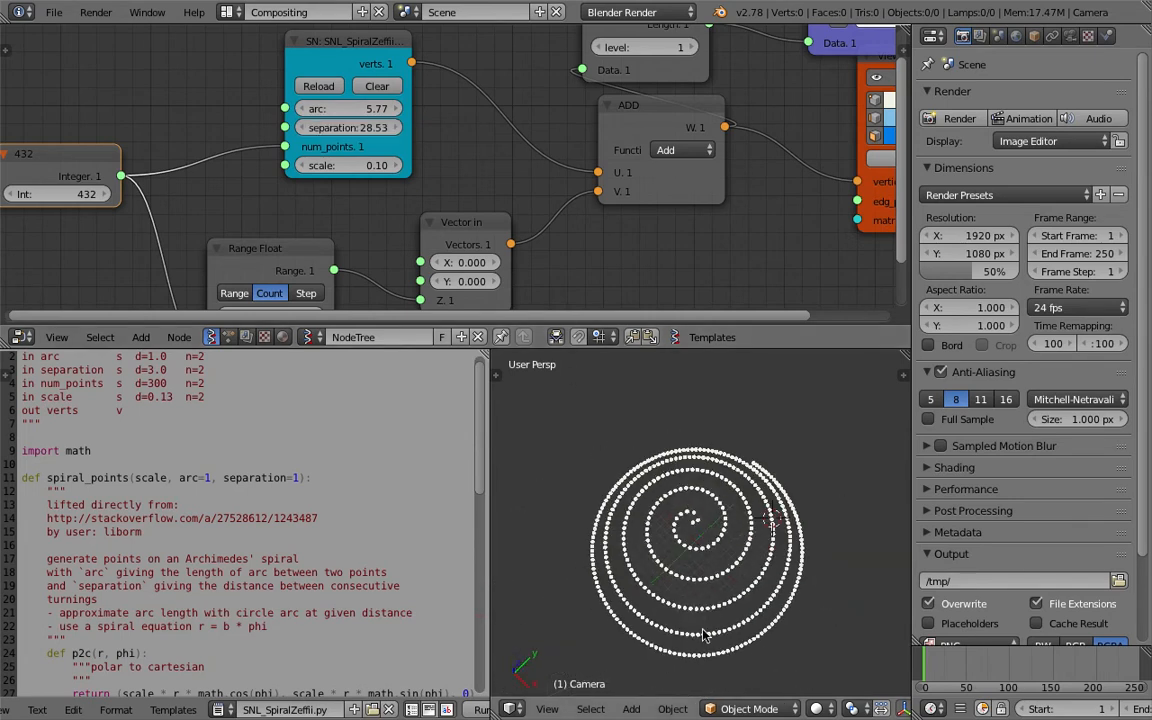
{"action": "middle_click_drag", "start_coordinate": [811, 588], "coordinate": [800, 500]}
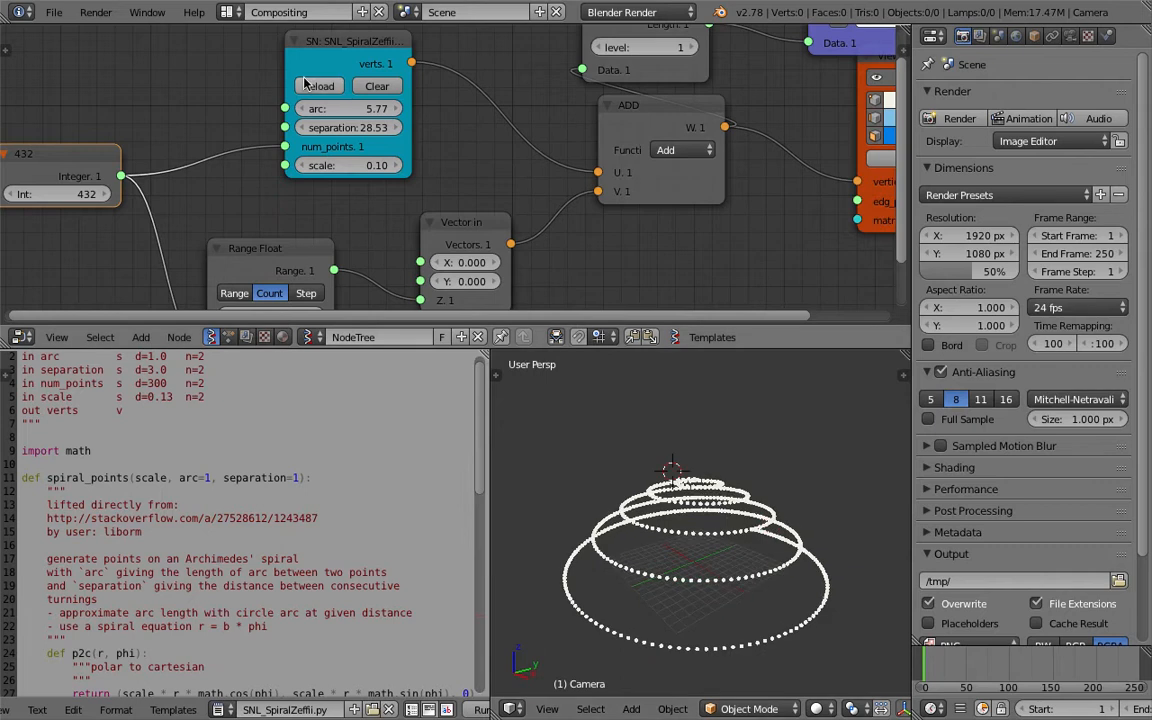
Set the spiral node's separation to 28.92 and its scale to 0.04.
{"action": "left_click_drag", "start_coordinate": [334, 122], "coordinate": [342, 122]}
{"action": "mouse_move", "coordinate": [349, 165]}
{"action": "left_mouse_down"}
{"action": "mouse_move", "coordinate": [400, 165]}
{"action": "mouse_move", "coordinate": [354, 165]}
{"action": "left_mouse_up"}
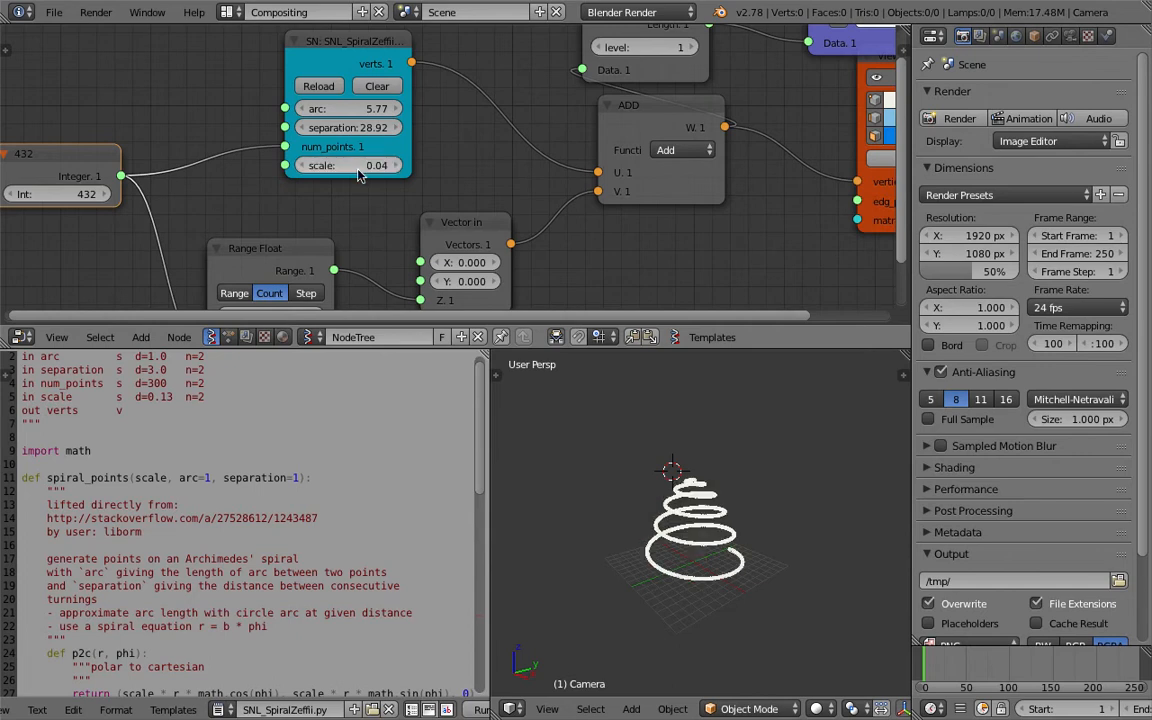
{"action": "left_click_drag", "start_coordinate": [372, 166], "coordinate": [381, 166]}
{"action": "left_click", "coordinate": [377, 166]}
{"action": "type", "text": "0.04"}
{"action": "key", "text": "Return"}
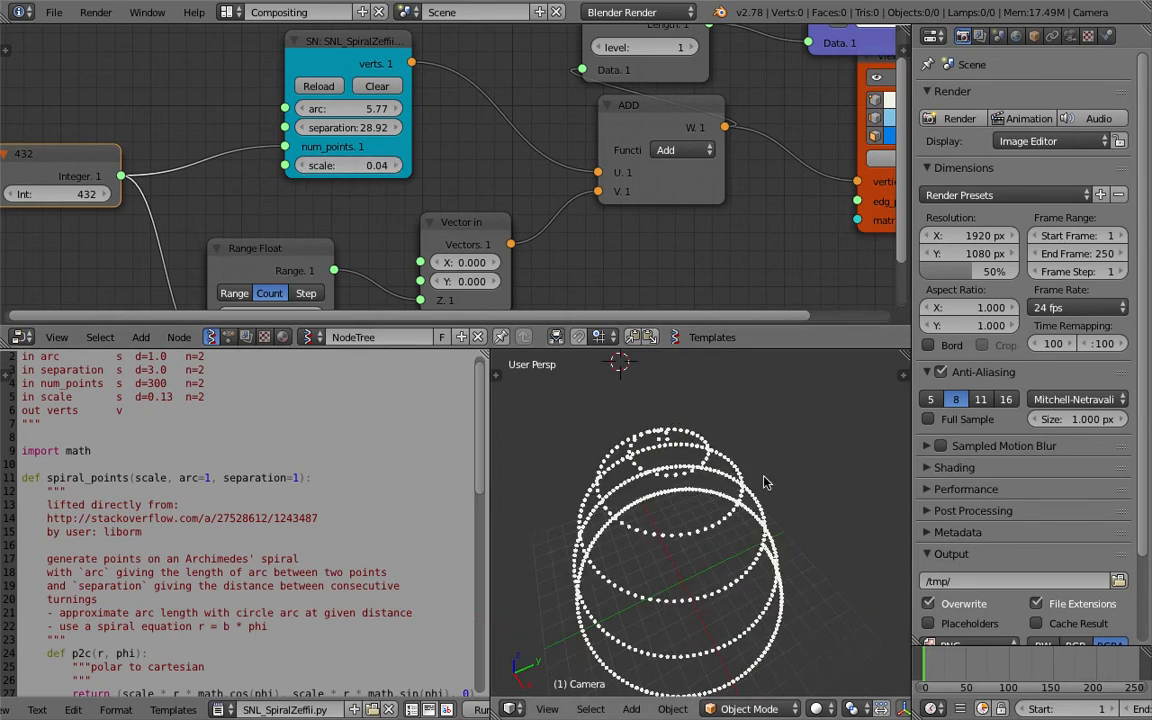
Set the spiral node's scale to 0.02, separation to 28.11 and arc to 11.29.
{"action": "mouse_move", "coordinate": [376, 166]}
{"action": "left_mouse_down"}
{"action": "mouse_move", "coordinate": [358, 166]}
{"action": "mouse_move", "coordinate": [385, 166]}
{"action": "left_mouse_up"}
{"action": "left_click", "coordinate": [360, 167]}
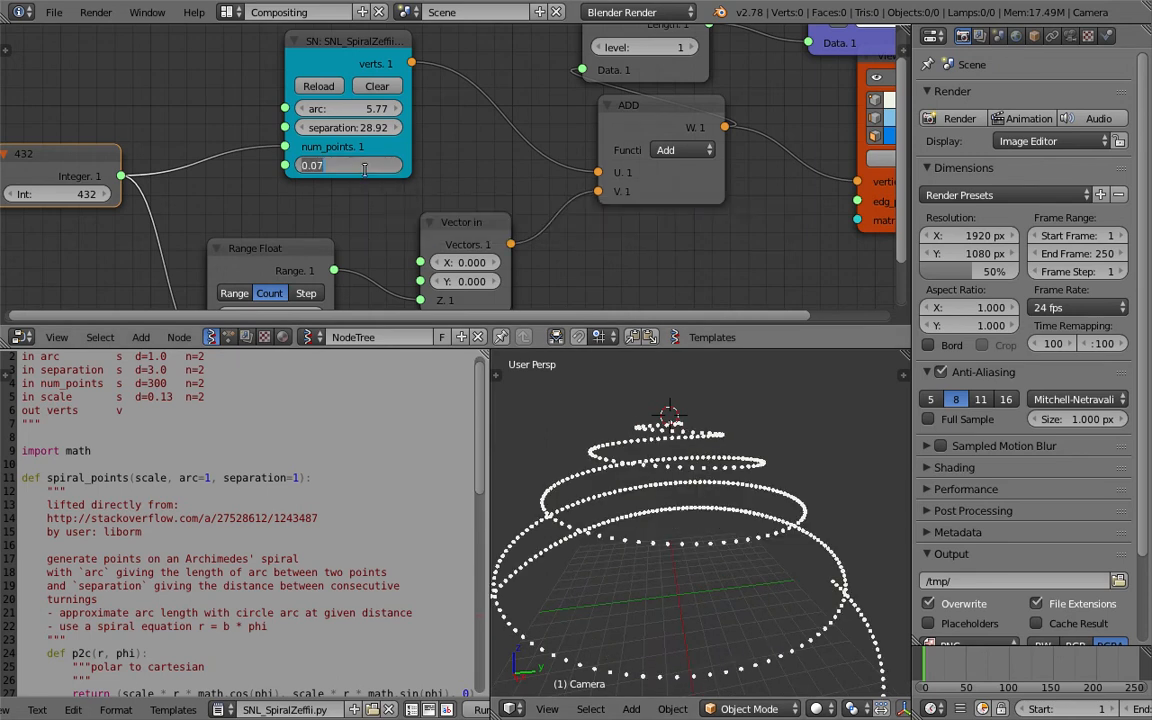
{"action": "key", "text": "Return"}
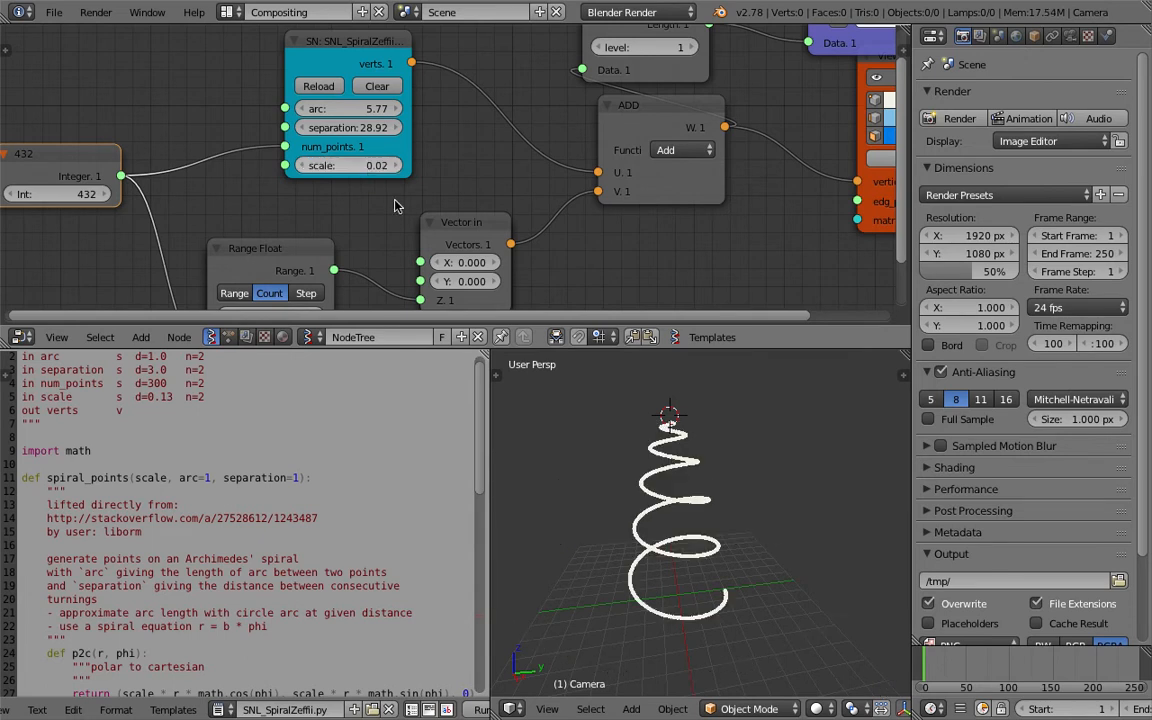
{"action": "left_click_drag", "start_coordinate": [318, 121], "coordinate": [352, 108]}
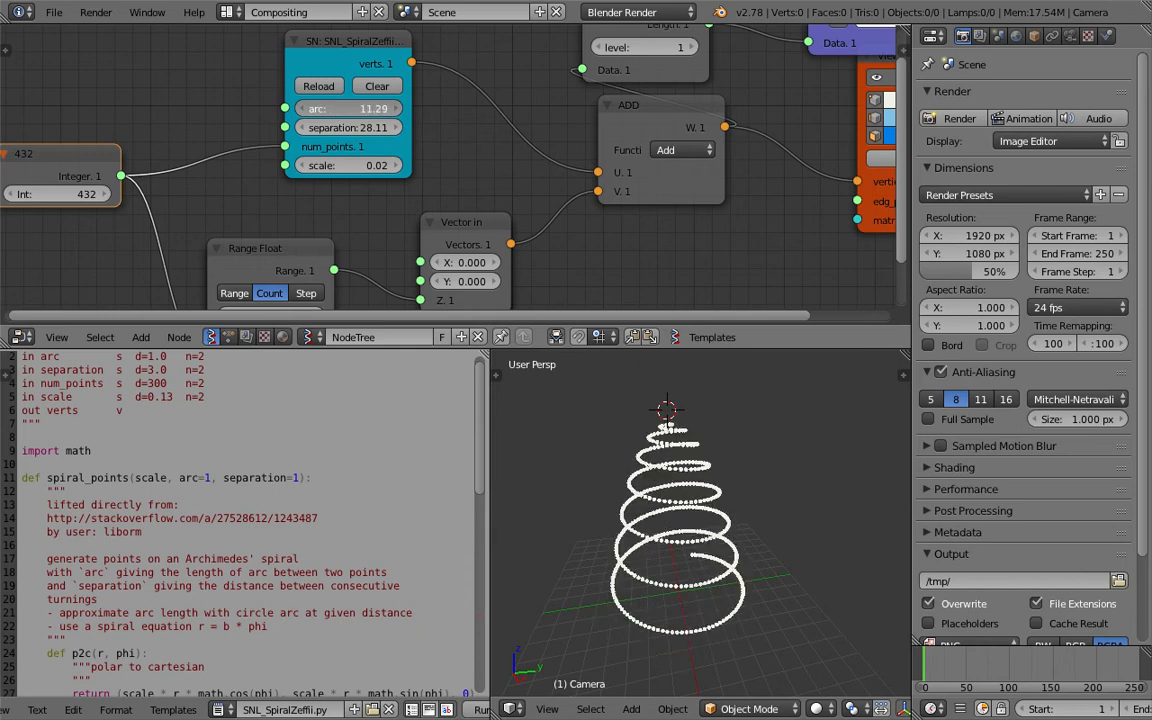
Set the spiral node's arc to 5.77 and save the file.
{"action": "mouse_move", "coordinate": [352, 108]}
{"action": "left_mouse_down"}
{"action": "mouse_move", "coordinate": [388, 108]}
{"action": "mouse_move", "coordinate": [338, 108]}
{"action": "left_mouse_up"}
{"action": "middle_click_drag", "start_coordinate": [431, 188], "coordinate": [400, 134]}
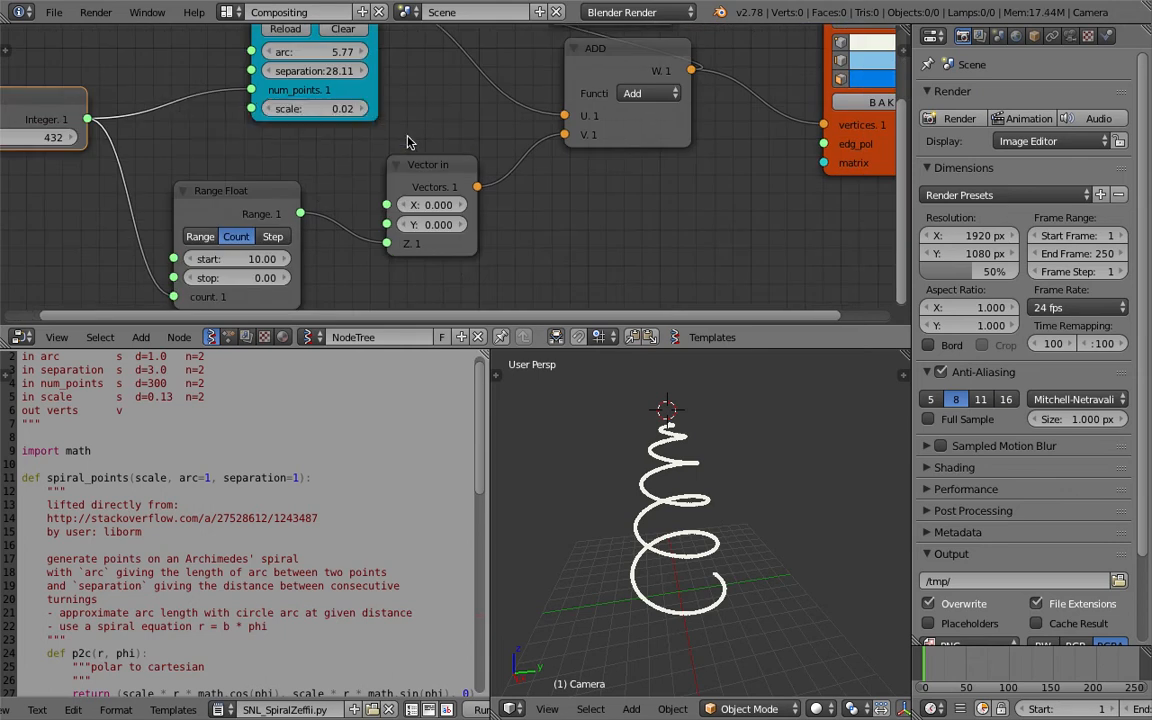
{"action": "scroll", "coordinate": [411, 141], "scroll_direction": "down", "scroll_amount": 3}
{"action": "key", "text": "ctrl+s"}
{"action": "left_click", "coordinate": [363, 206]}
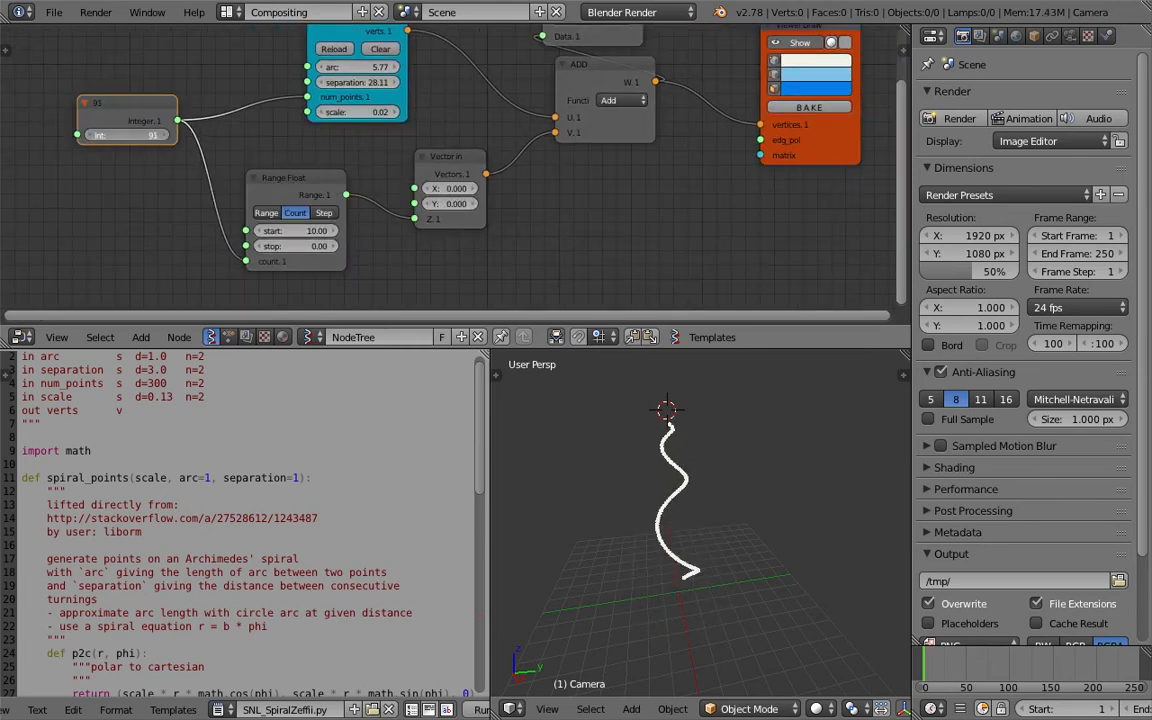
Set the Int node that feeds the spiral's point count and the range count to 286.
{"action": "left_click_drag", "start_coordinate": [130, 135], "coordinate": [121, 135]}
{"action": "middle_click_drag", "start_coordinate": [679, 506], "coordinate": [735, 464]}
{"action": "left_click_drag", "start_coordinate": [768, 349], "coordinate": [755, 459]}
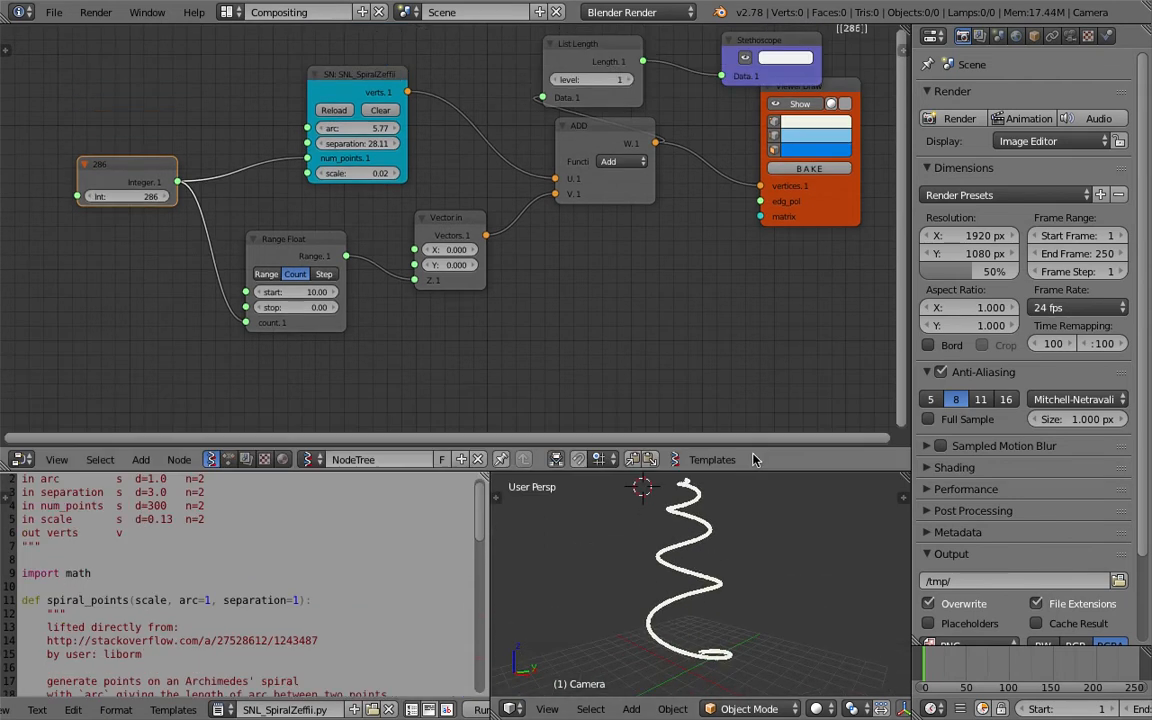
{"action": "middle_click_drag", "start_coordinate": [606, 254], "coordinate": [589, 193]}
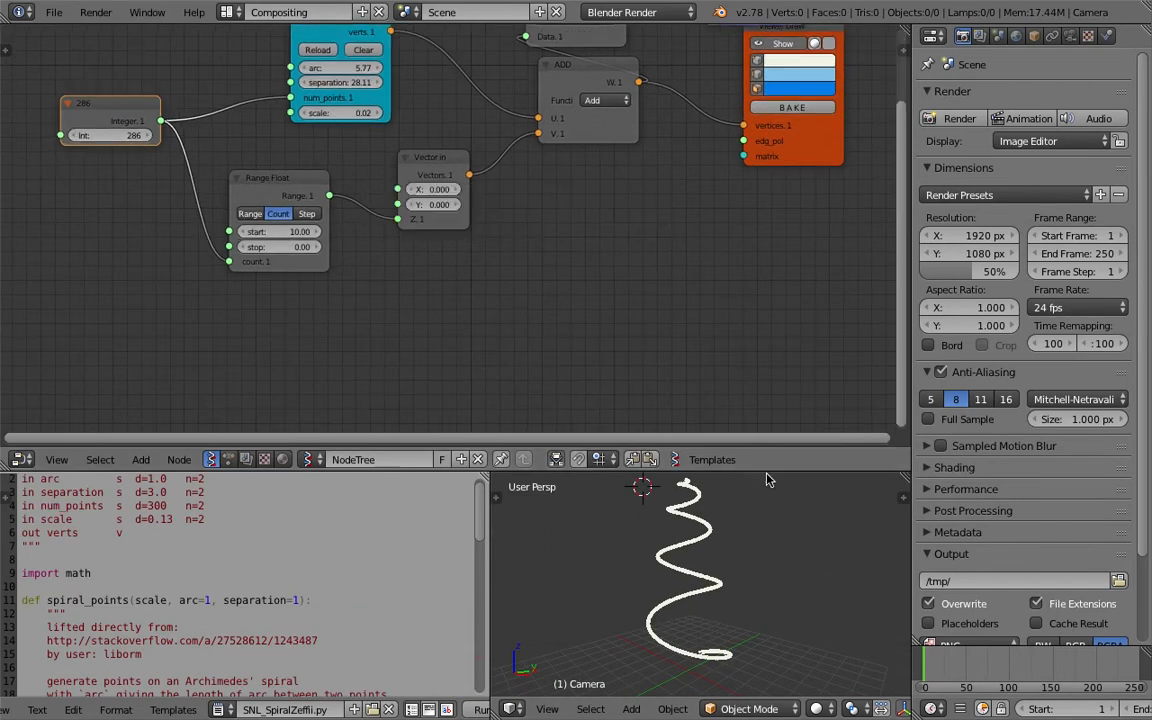
{"action": "left_click_drag", "start_coordinate": [766, 468], "coordinate": [766, 368]}
{"action": "middle_click_drag", "start_coordinate": [759, 554], "coordinate": [714, 549]}
{"action": "key", "text": "shift+a"}
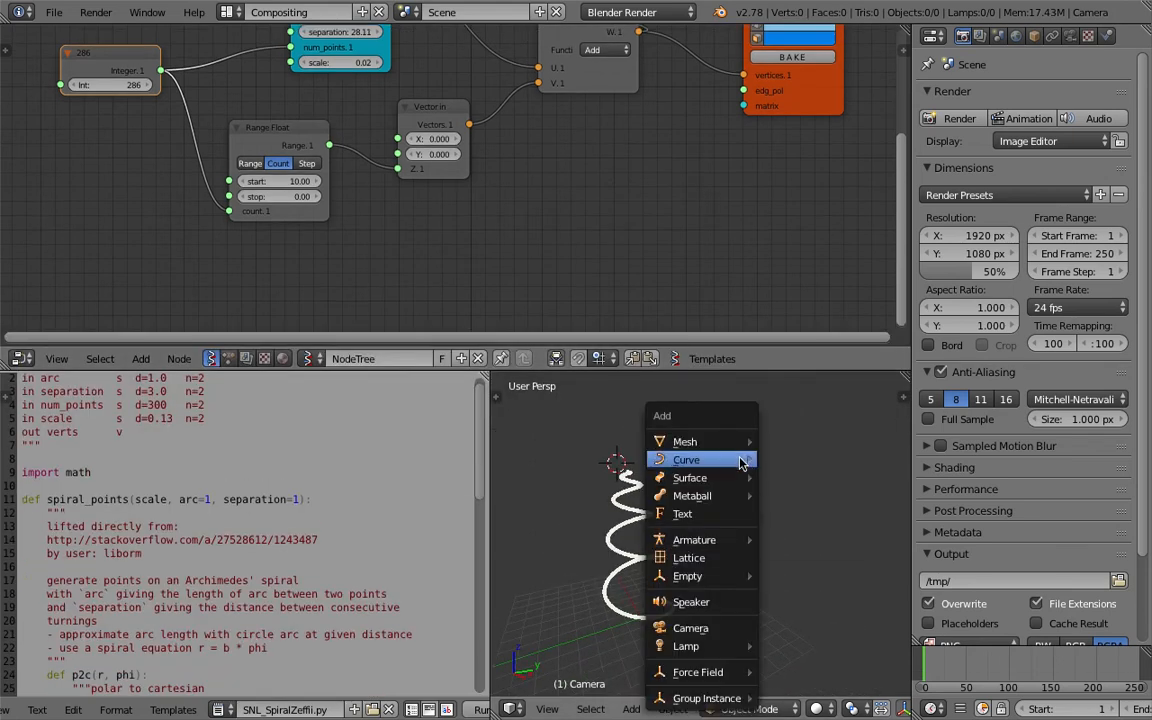
{"action": "mouse_move", "coordinate": [700, 442]}
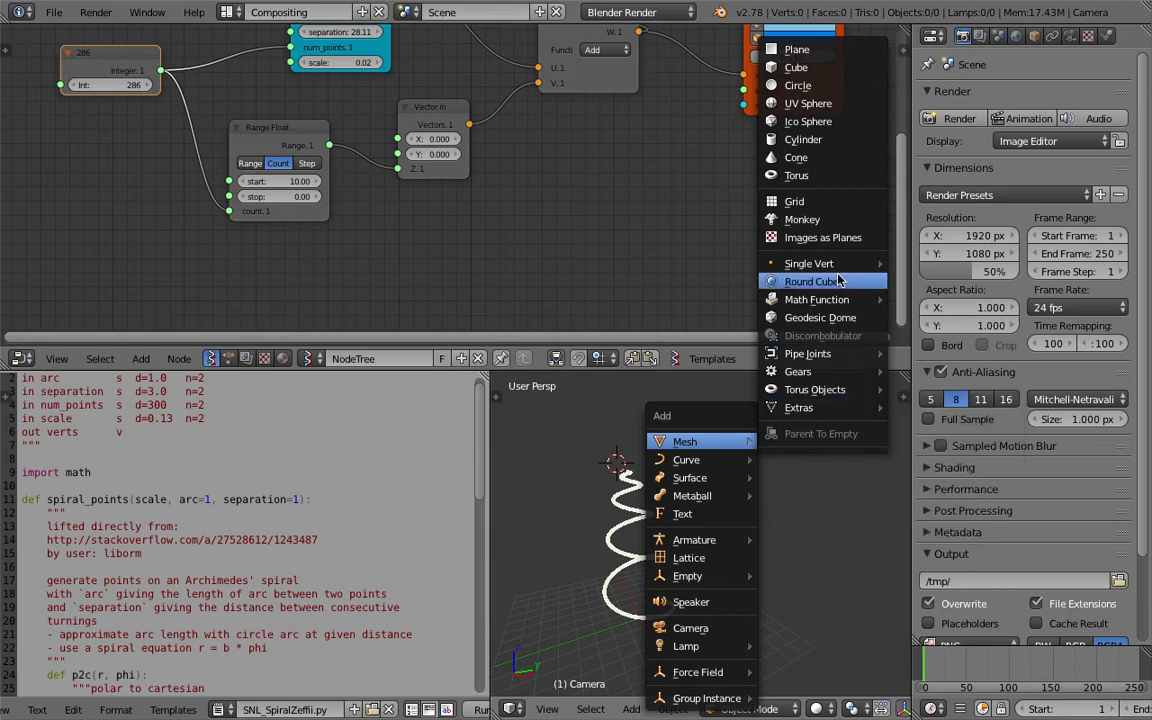
{"action": "left_click", "coordinate": [800, 157]}
{"action": "key", "text": "alt+g"}
{"action": "middle_click_drag", "start_coordinate": [742, 481], "coordinate": [704, 449]}
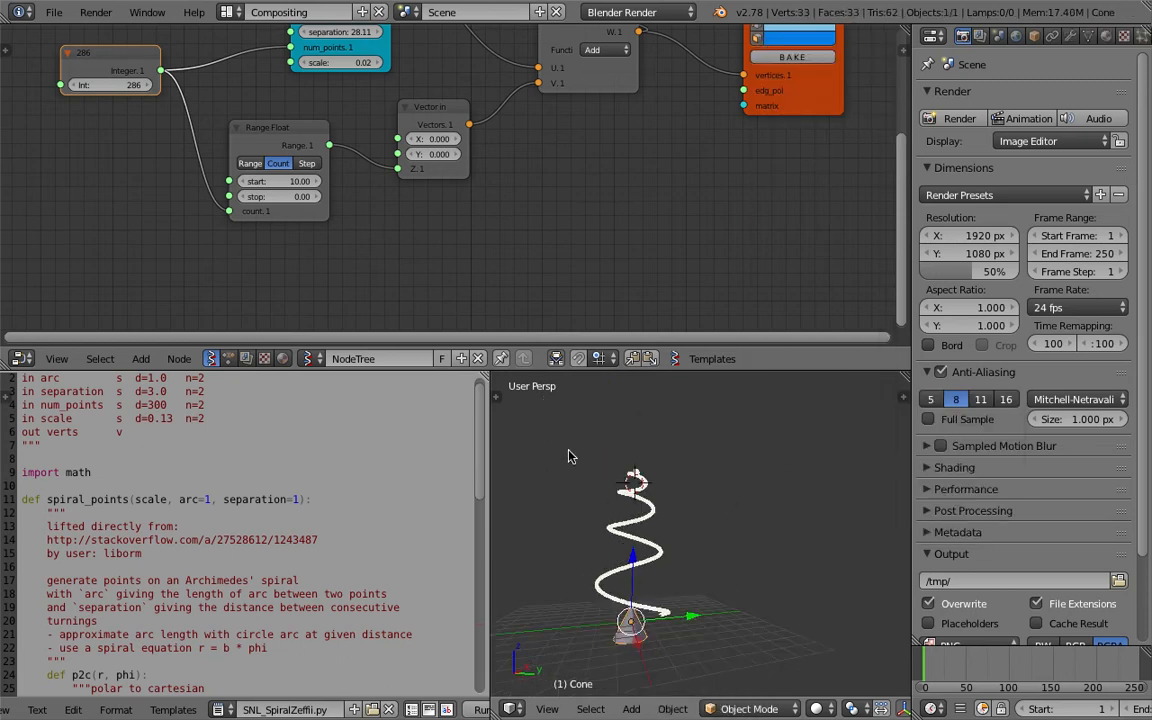
{"action": "left_click_drag", "start_coordinate": [634, 565], "coordinate": [636, 491]}
{"action": "key", "text": "g"}
{"action": "left_click", "coordinate": [812, 501]}
{"action": "key", "text": "x"}
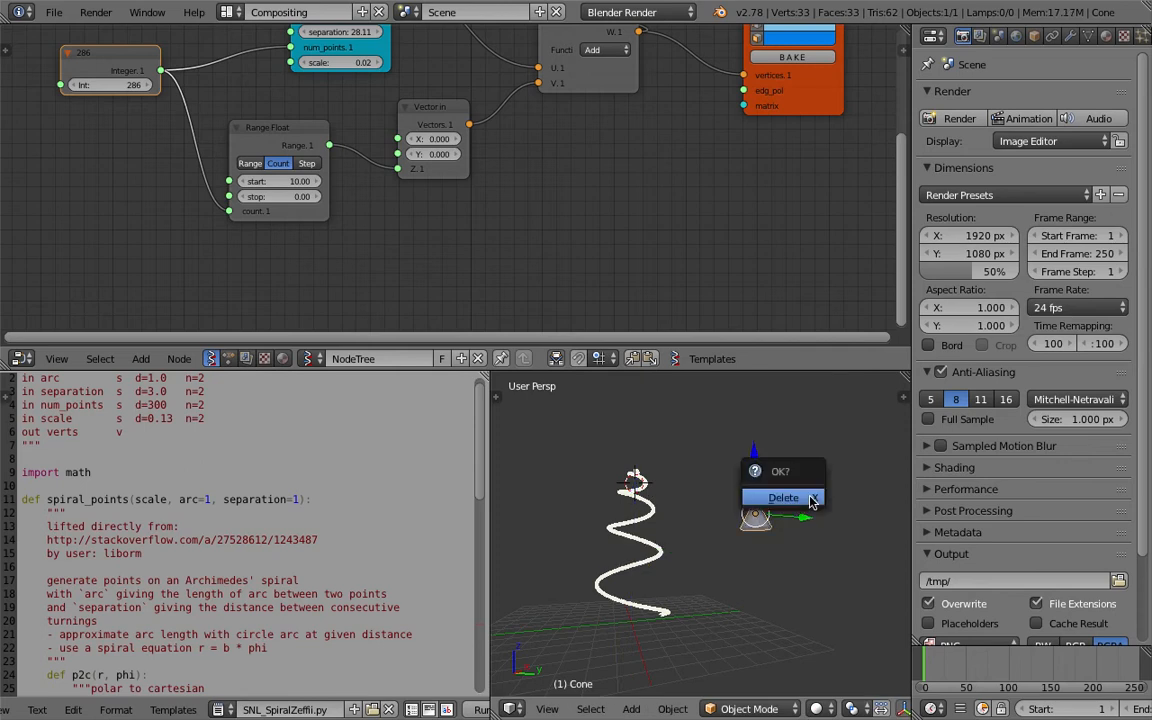
{"action": "left_click", "coordinate": [813, 501]}
Add a Cylinder generator node to the node tree and place it below the ADD node.
{"action": "middle_click_drag", "start_coordinate": [785, 519], "coordinate": [752, 551]}
{"action": "middle_click_drag", "start_coordinate": [526, 180], "coordinate": [519, 185]}
{"action": "key", "text": "shift+a"}
{"action": "left_click", "coordinate": [540, 196]}
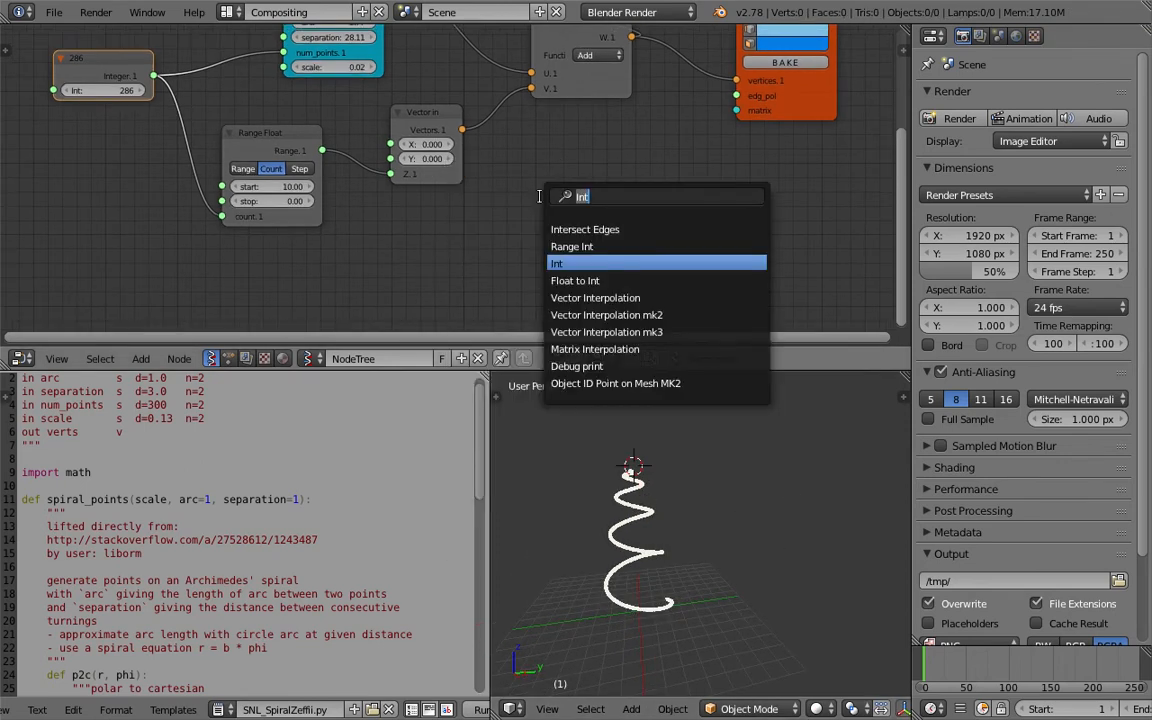
{"action": "type", "text": "cyli"}
{"action": "key", "text": "Return"}
{"action": "left_click", "coordinate": [613, 145]}
Duplicate the Viewer Draw node and place the copy beside the Cylinder node.
{"action": "middle_click_drag", "start_coordinate": [589, 170], "coordinate": [442, 211]}
{"action": "left_click_drag", "start_coordinate": [657, 151], "coordinate": [715, 123]}
{"action": "key", "text": "shift+d"}
{"action": "left_click", "coordinate": [703, 300]}
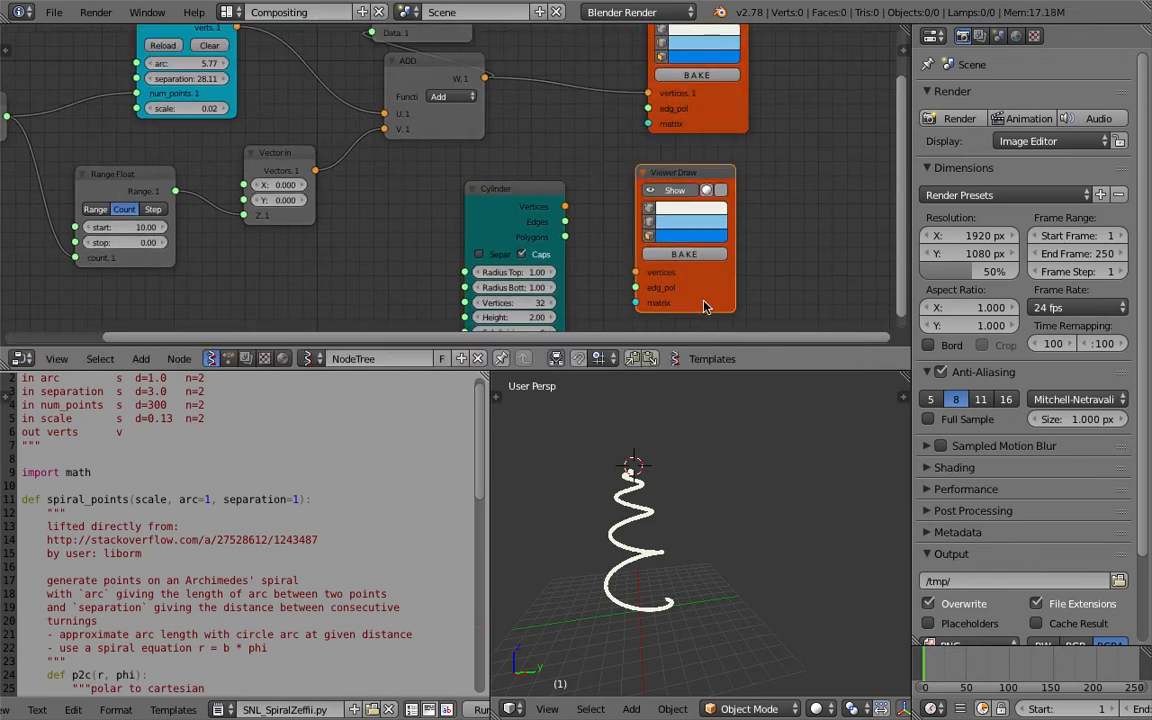
Set the duplicated Viewer Draw node's edge colour to light green and its face colour to dark green.
{"action": "left_click_drag", "start_coordinate": [752, 369], "coordinate": [752, 491]}
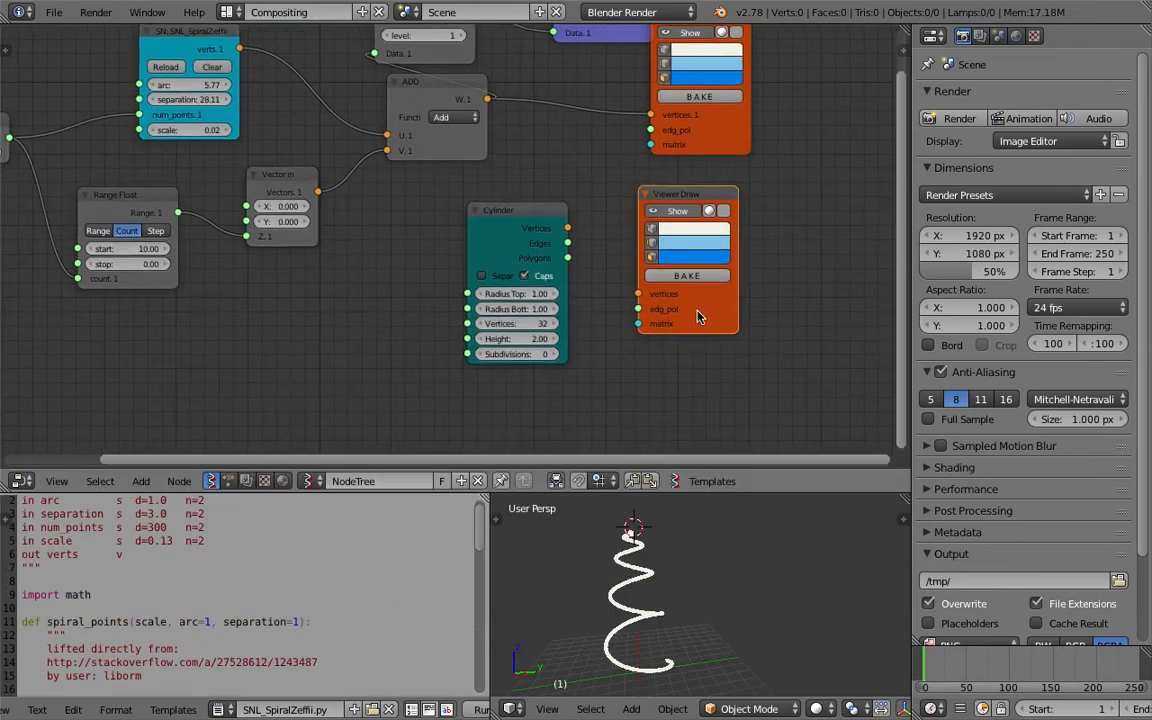
{"action": "scroll", "coordinate": [737, 300], "scroll_direction": "up", "scroll_amount": 1}
{"action": "left_click", "coordinate": [737, 258]}
{"action": "mouse_move", "coordinate": [761, 119]}
{"action": "left_mouse_down"}
{"action": "mouse_move", "coordinate": [707, 72]}
{"action": "mouse_move", "coordinate": [727, 77]}
{"action": "left_mouse_up"}
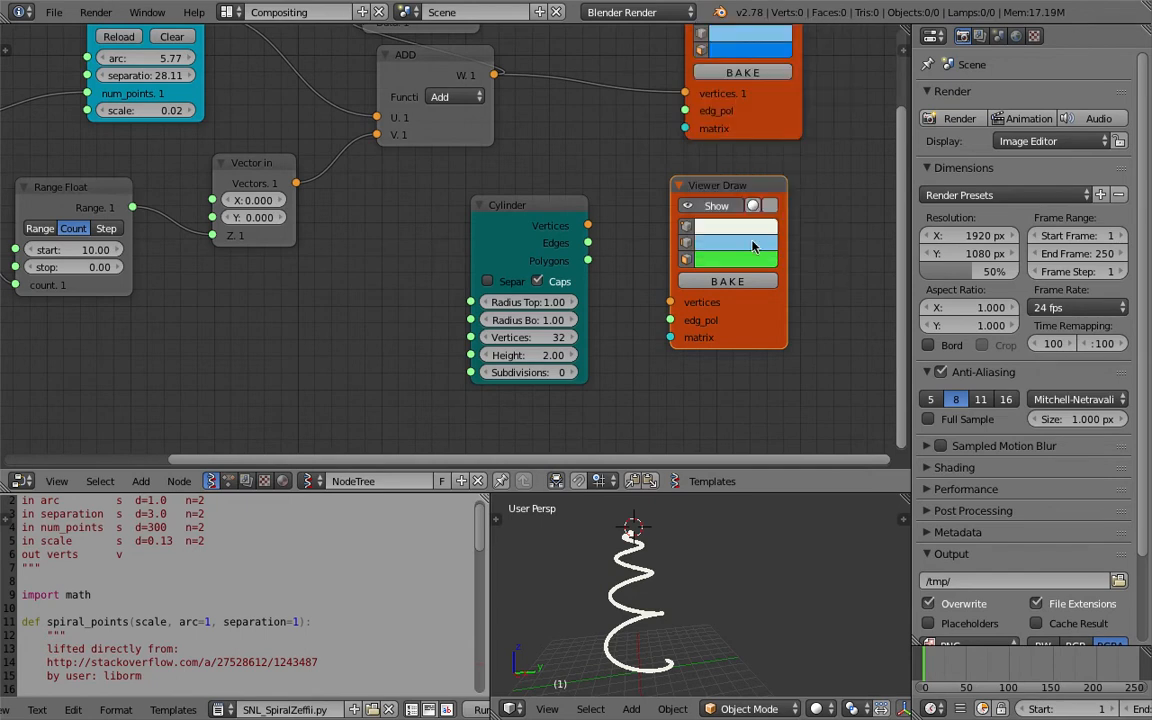
{"action": "left_click", "coordinate": [753, 246]}
{"action": "left_click", "coordinate": [728, 69]}
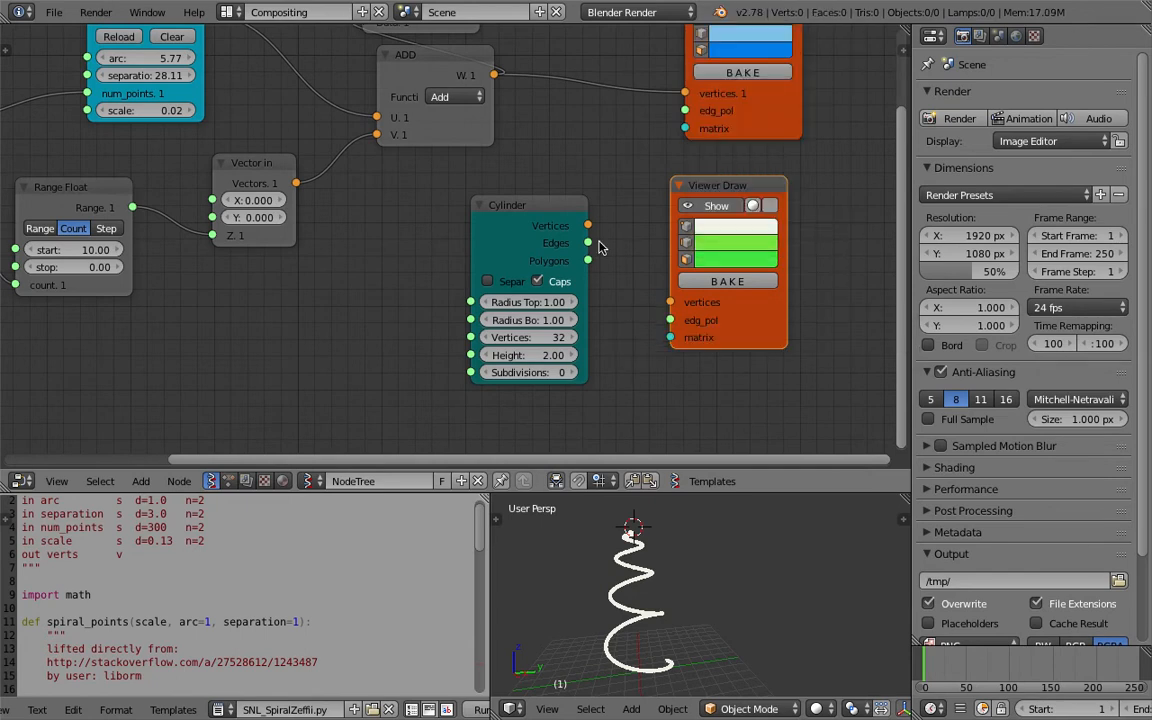
{"action": "left_click", "coordinate": [740, 259]}
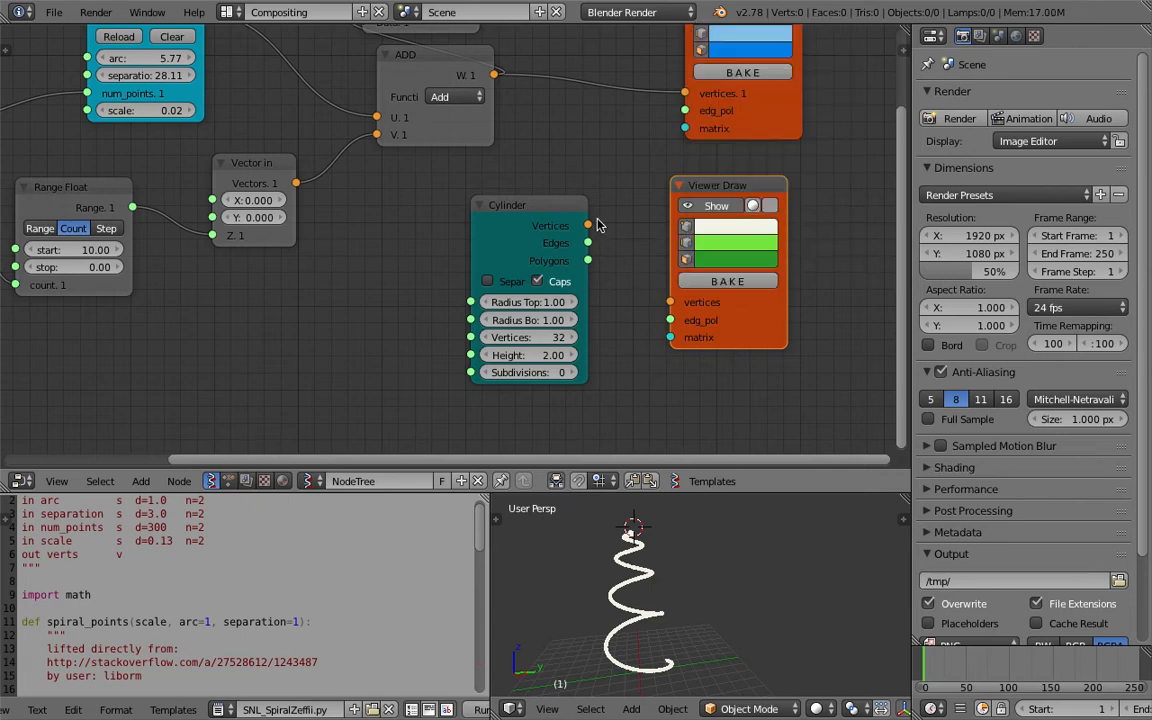
Connect the Cylinder's Vertices and Polygons outputs to the green Viewer Draw node's vertices and edg_pol inputs.
{"action": "mouse_move", "coordinate": [590, 225]}
{"action": "left_mouse_down"}
{"action": "mouse_move", "coordinate": [640, 298]}
{"action": "mouse_move", "coordinate": [670, 302]}
{"action": "left_mouse_up"}
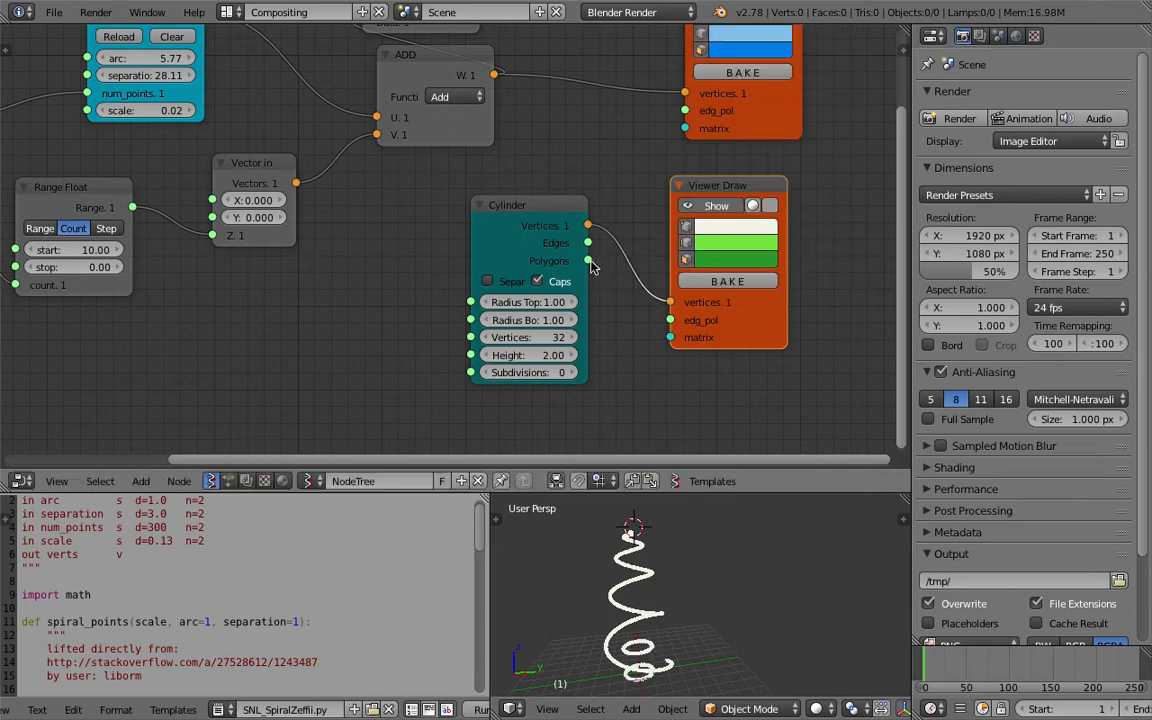
{"action": "left_click_drag", "start_coordinate": [589, 263], "coordinate": [589, 264]}
{"action": "left_click_drag", "start_coordinate": [668, 322], "coordinate": [670, 320]}
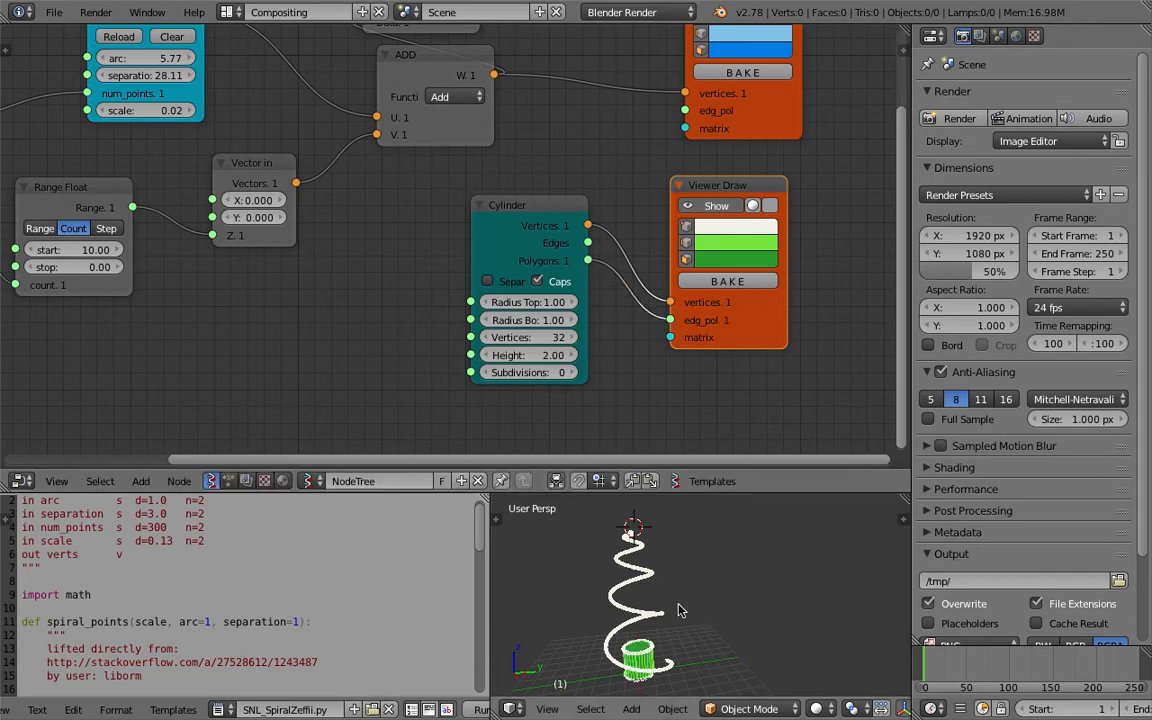
Set the Cylinder node's vertices to 16 and its height to 10.01.
{"action": "scroll", "coordinate": [590, 373], "scroll_direction": "up", "scroll_amount": 1}
{"action": "scroll", "coordinate": [590, 373], "scroll_direction": "up", "scroll_amount": 1}
{"action": "middle_click_drag", "start_coordinate": [590, 373], "coordinate": [587, 353]}
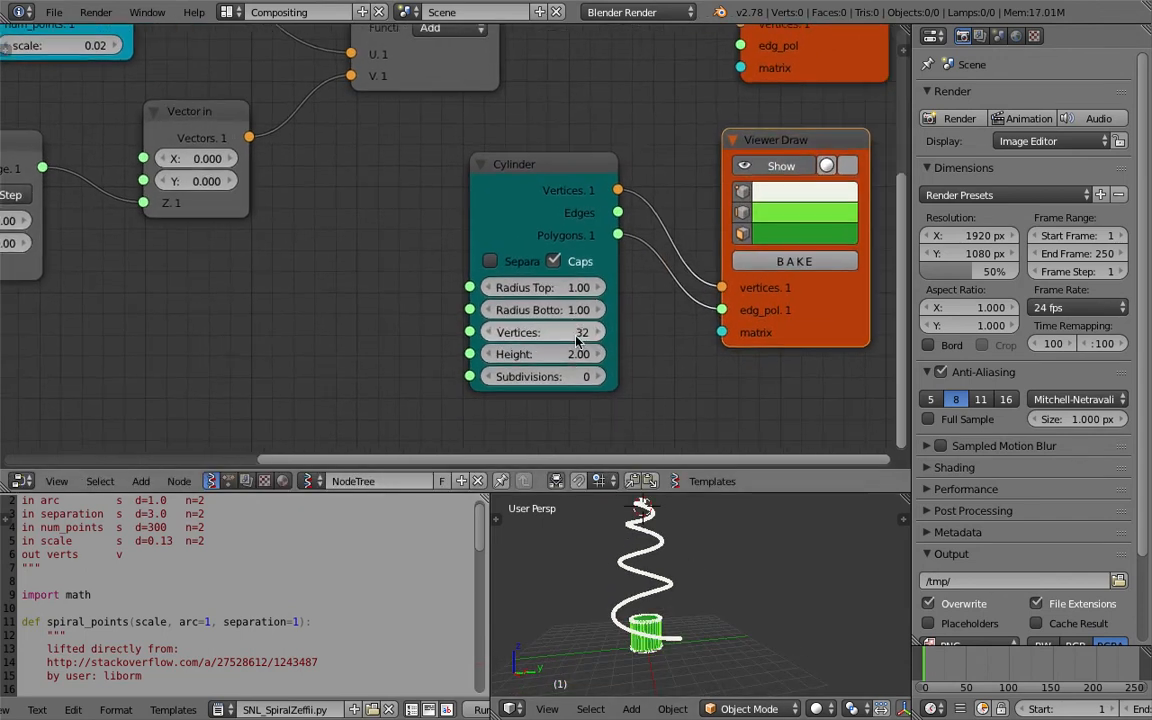
{"action": "left_click_drag", "start_coordinate": [570, 334], "coordinate": [538, 334]}
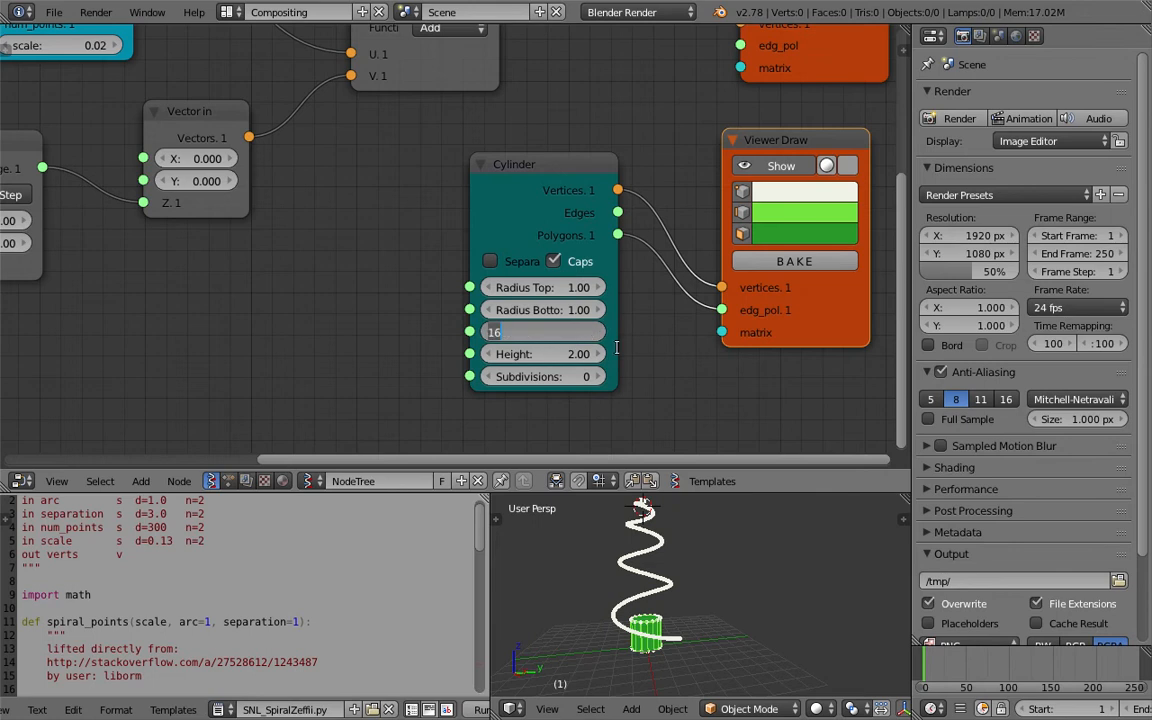
{"action": "left_click_drag", "start_coordinate": [545, 354], "coordinate": [636, 442]}
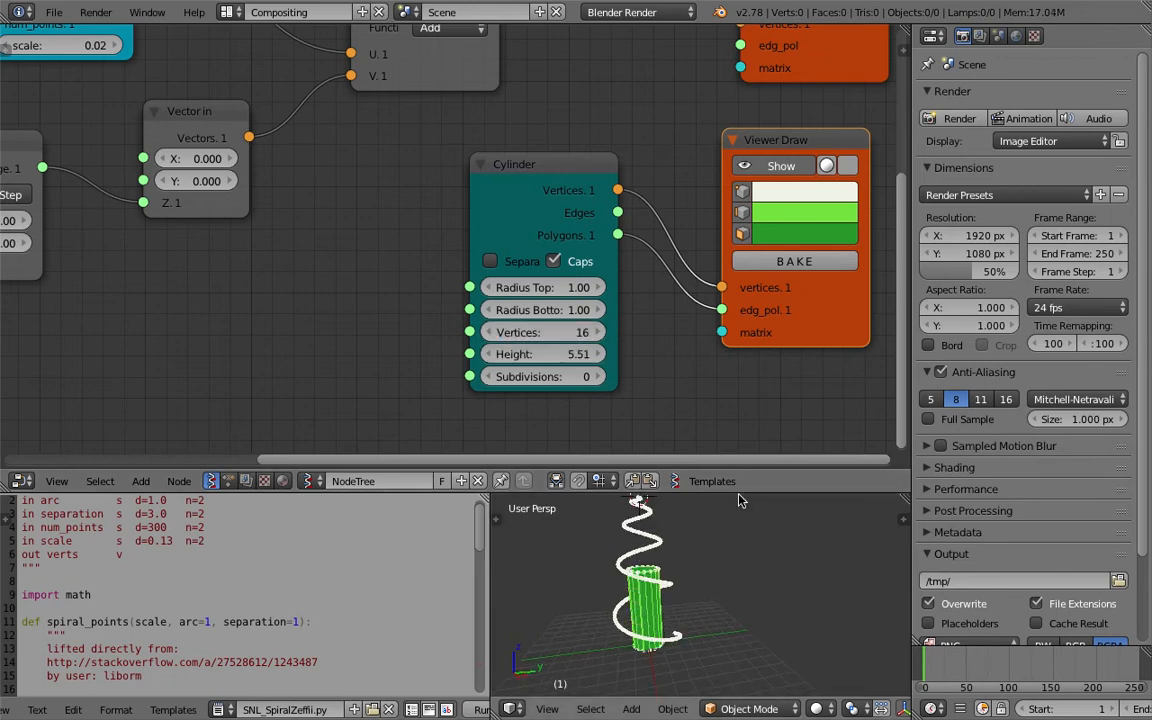
{"action": "left_click_drag", "start_coordinate": [746, 468], "coordinate": [746, 329]}
{"action": "middle_click_drag", "start_coordinate": [513, 243], "coordinate": [492, 207]}
{"action": "left_click_drag", "start_coordinate": [538, 240], "coordinate": [542, 240]}
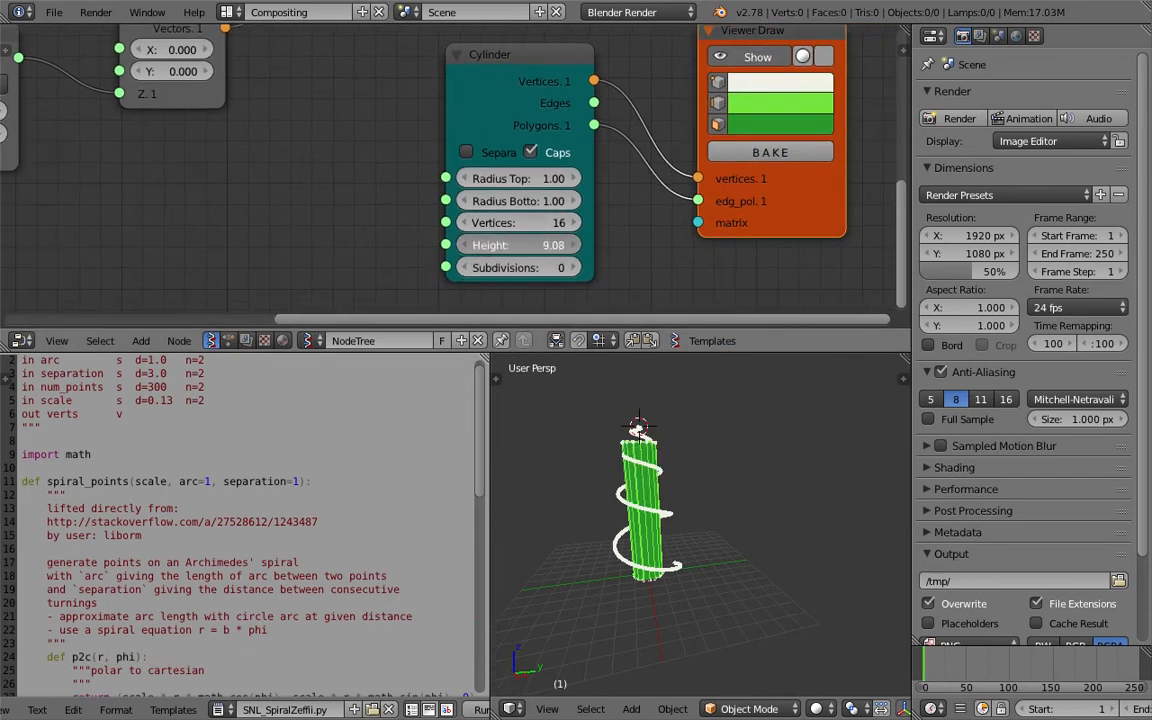
Taper the Cylinder to a bottom radius of 2.26 and a top radius of 0.49, and save the file.
{"action": "left_click_drag", "start_coordinate": [518, 200], "coordinate": [582, 200]}
{"action": "left_click_drag", "start_coordinate": [518, 178], "coordinate": [479, 178]}
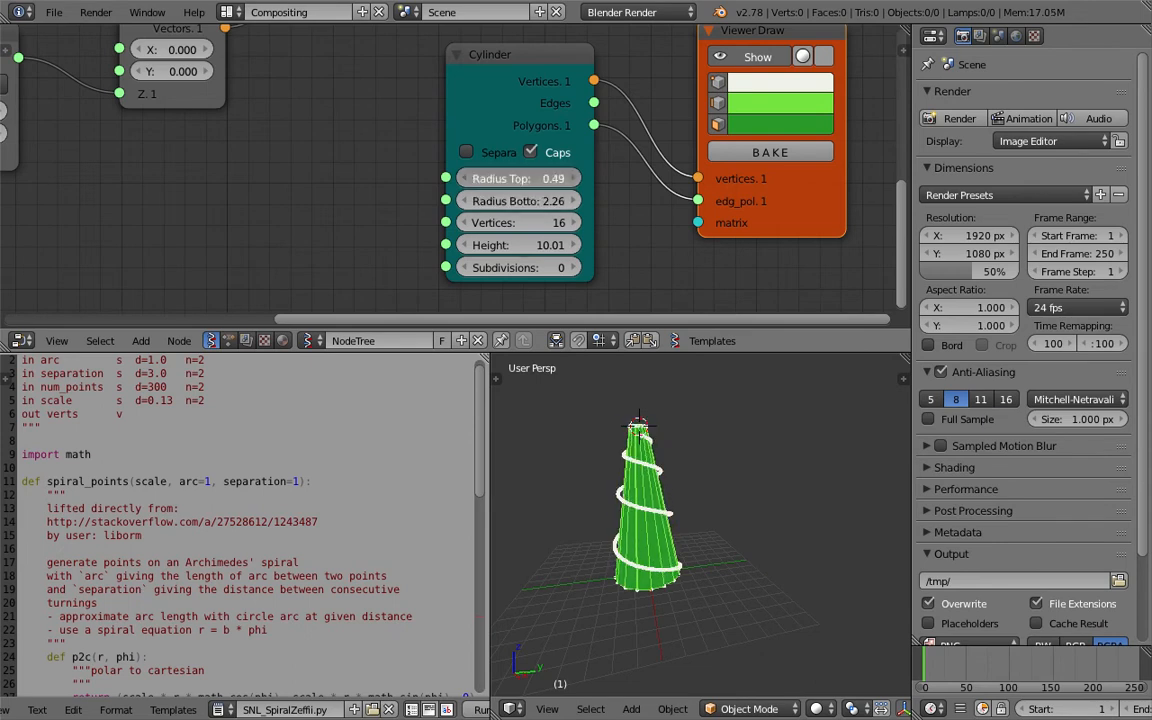
{"action": "middle_click_drag", "start_coordinate": [630, 470], "coordinate": [763, 541]}
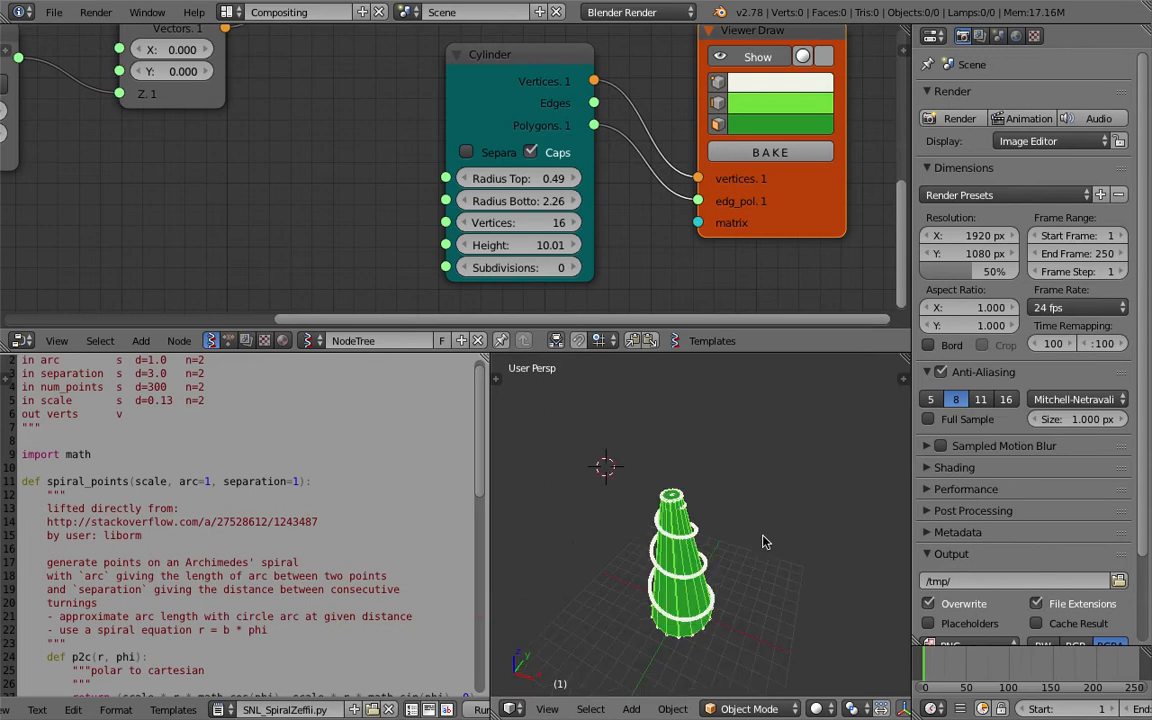
{"action": "scroll", "coordinate": [725, 517], "scroll_direction": "up", "scroll_amount": 4}
{"action": "key", "text": "ctrl+s"}
{"action": "left_click", "coordinate": [709, 502]}
{"action": "middle_click_drag", "start_coordinate": [709, 502], "coordinate": [641, 445]}
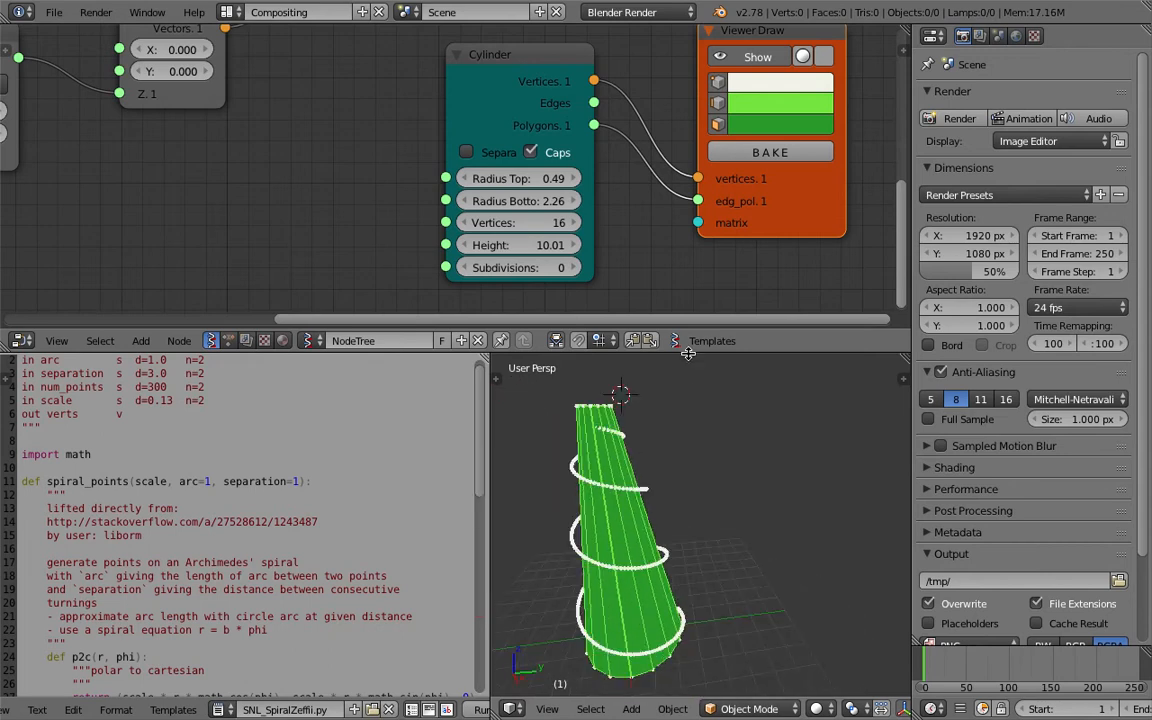
Try a top radius of 0.25 and a height of 10.82 on the Cylinder, and check its fit inside the spiral.
{"action": "left_click_drag", "start_coordinate": [687, 354], "coordinate": [687, 296]}
{"action": "middle_click_drag", "start_coordinate": [668, 420], "coordinate": [728, 480]}
{"action": "left_click_drag", "start_coordinate": [530, 157], "coordinate": [502, 157]}
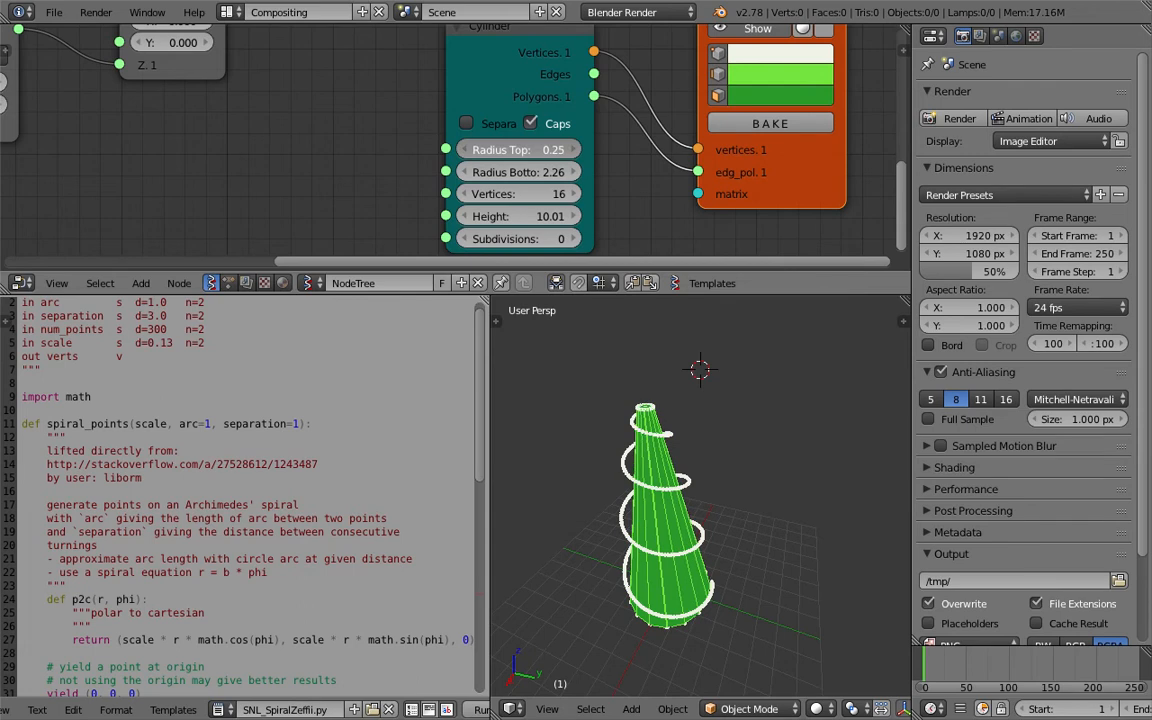
{"action": "left_click_drag", "start_coordinate": [500, 216], "coordinate": [534, 216]}
{"action": "middle_click_drag", "start_coordinate": [692, 508], "coordinate": [798, 495]}
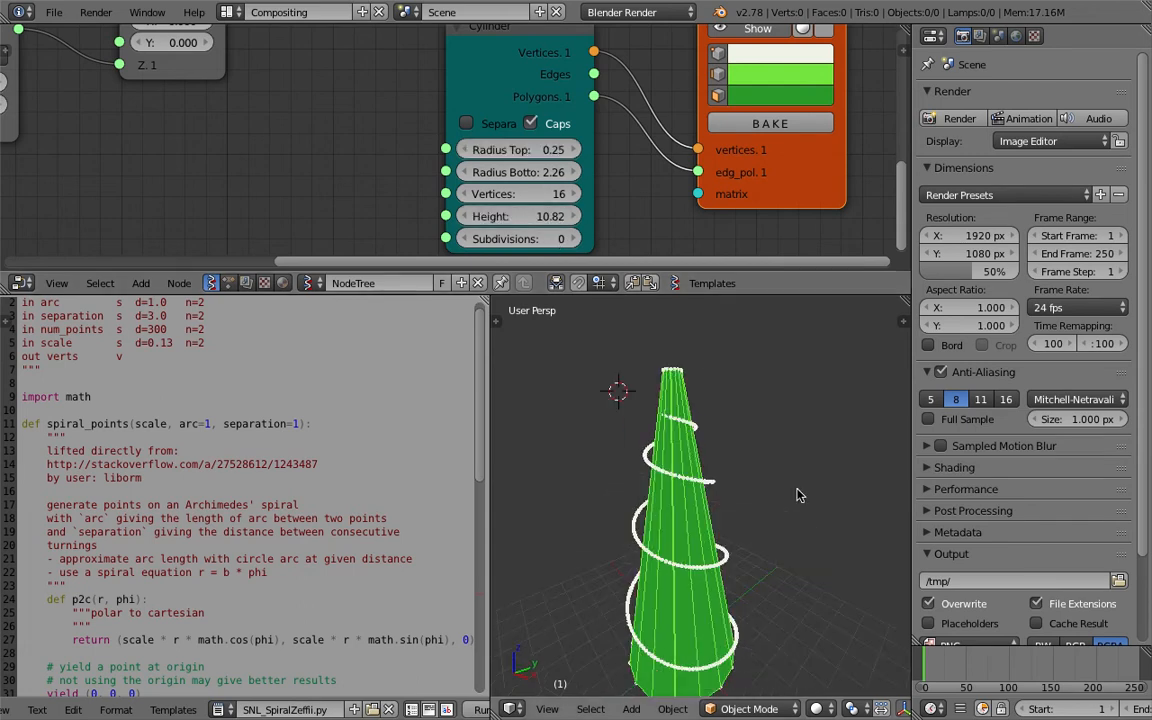
{"action": "middle_click_drag", "start_coordinate": [680, 476], "coordinate": [578, 582]}
{"action": "scroll", "coordinate": [237, 179], "scroll_direction": "down", "scroll_amount": 4}
Save the file and enlarge the node editor to show the Int, spiral and Range Float nodes.
{"action": "middle_click_drag", "start_coordinate": [342, 142], "coordinate": [450, 192]}
{"action": "scroll", "coordinate": [564, 197], "scroll_direction": "down", "scroll_amount": 2}
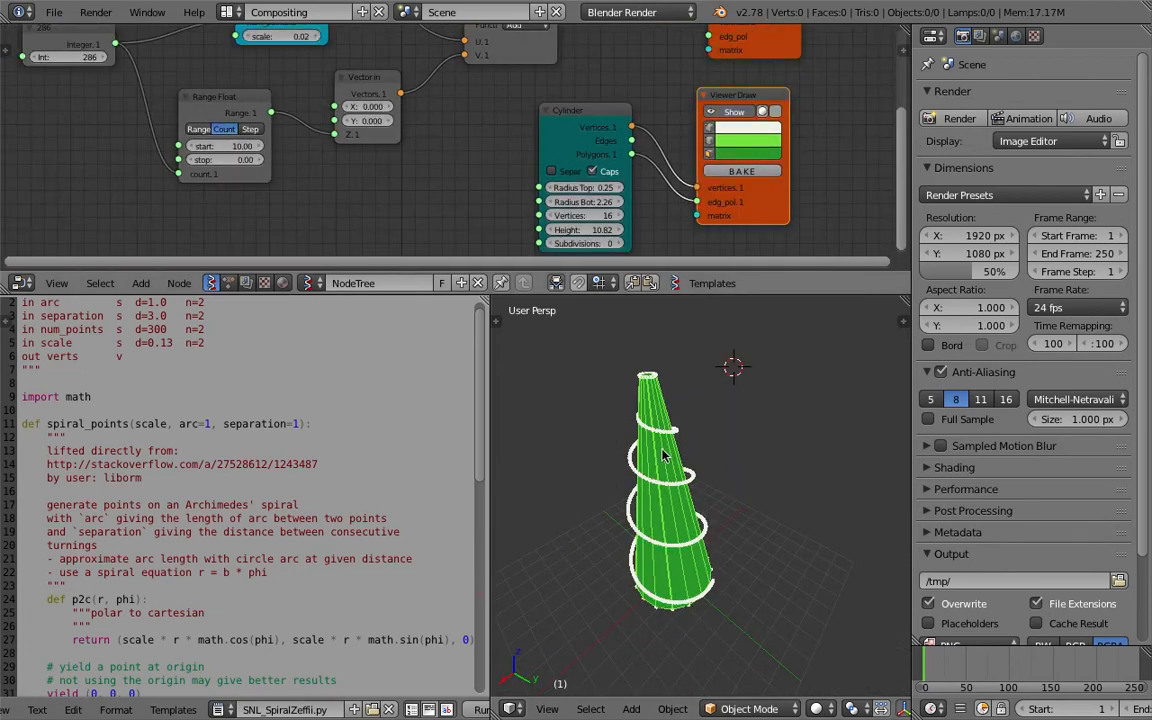
{"action": "mouse_move", "coordinate": [702, 452]}
{"action": "middle_mouse_down"}
{"action": "mouse_move", "coordinate": [708, 470]}
{"action": "mouse_move", "coordinate": [715, 447]}
{"action": "middle_mouse_up"}
{"action": "mouse_move", "coordinate": [504, 160]}
{"action": "middle_mouse_down"}
{"action": "mouse_move", "coordinate": [509, 187]}
{"action": "mouse_move", "coordinate": [520, 149]}
{"action": "middle_mouse_up"}
{"action": "key", "text": "ctrl+s"}
{"action": "left_click", "coordinate": [510, 188]}
{"action": "left_click_drag", "start_coordinate": [564, 294], "coordinate": [562, 363]}
{"action": "middle_click_drag", "start_coordinate": [454, 264], "coordinate": [505, 282]}
{"action": "middle_click_drag", "start_coordinate": [368, 166], "coordinate": [365, 215]}
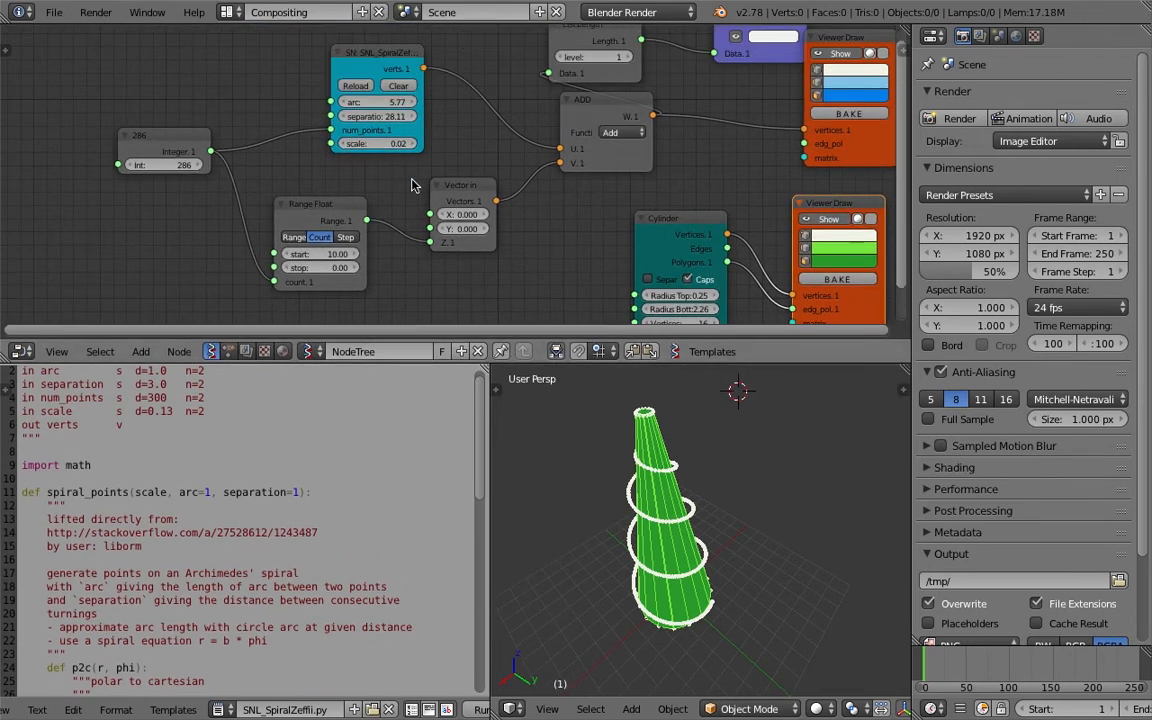
Set the Cylinder's height to 10.00 to match the Range Float node's start value.
{"action": "mouse_move", "coordinate": [322, 254]}
{"action": "left_mouse_down"}
{"action": "mouse_move", "coordinate": [350, 254]}
{"action": "mouse_move", "coordinate": [303, 254]}
{"action": "mouse_move", "coordinate": [332, 257]}
{"action": "left_mouse_up"}
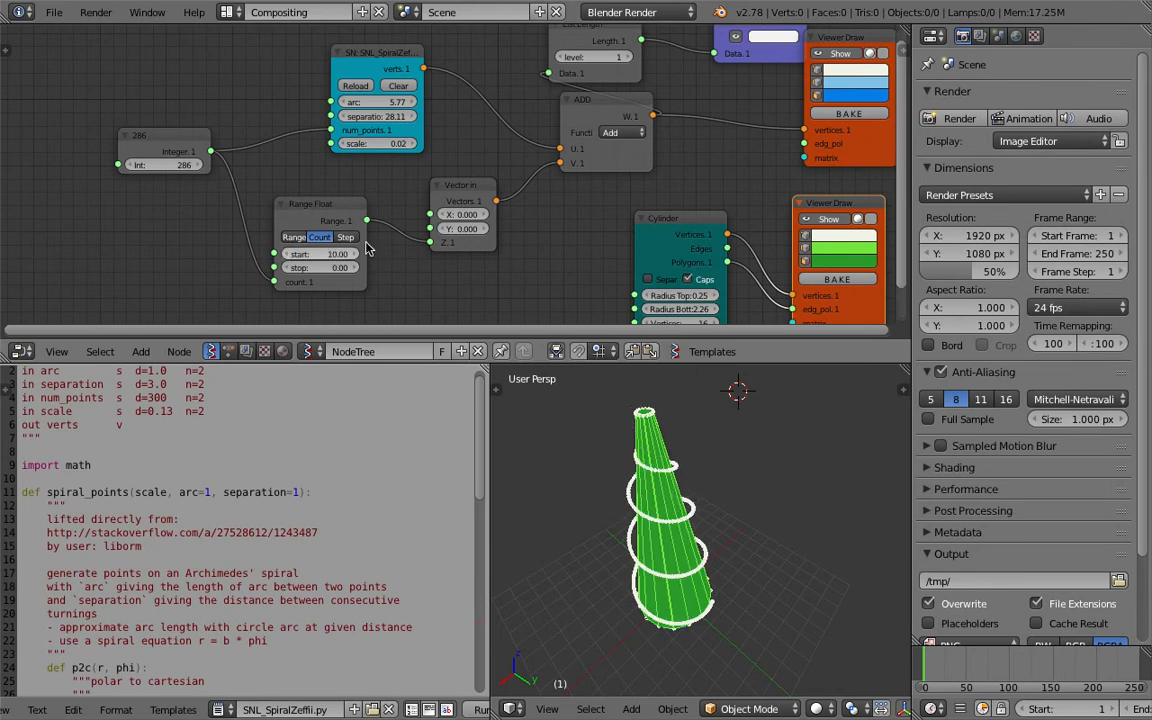
{"action": "middle_click_drag", "start_coordinate": [417, 218], "coordinate": [406, 167]}
{"action": "mouse_move", "coordinate": [665, 286]}
{"action": "left_mouse_down"}
{"action": "mouse_move", "coordinate": [655, 286]}
{"action": "mouse_move", "coordinate": [666, 291]}
{"action": "left_mouse_up"}
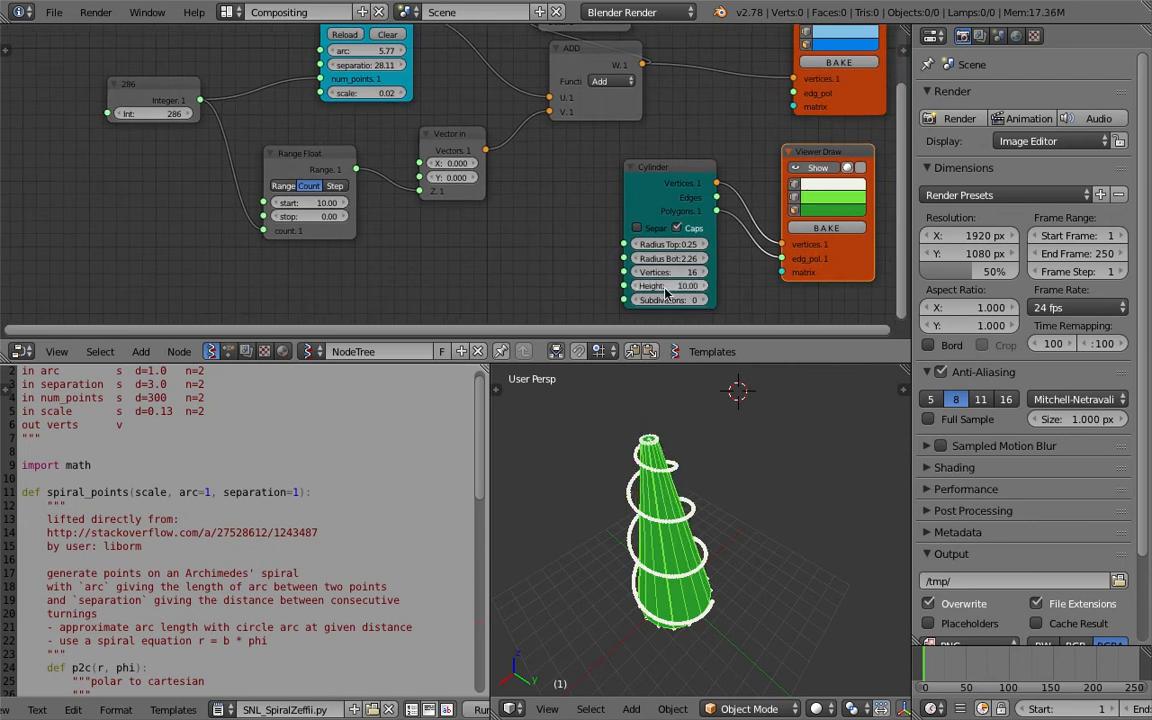
Try a bottom radius of 2.98 on the Cylinder and check it against the spiral from several angles.
{"action": "middle_click_drag", "start_coordinate": [714, 475], "coordinate": [694, 471]}
{"action": "left_click_drag", "start_coordinate": [667, 258], "coordinate": [722, 258]}
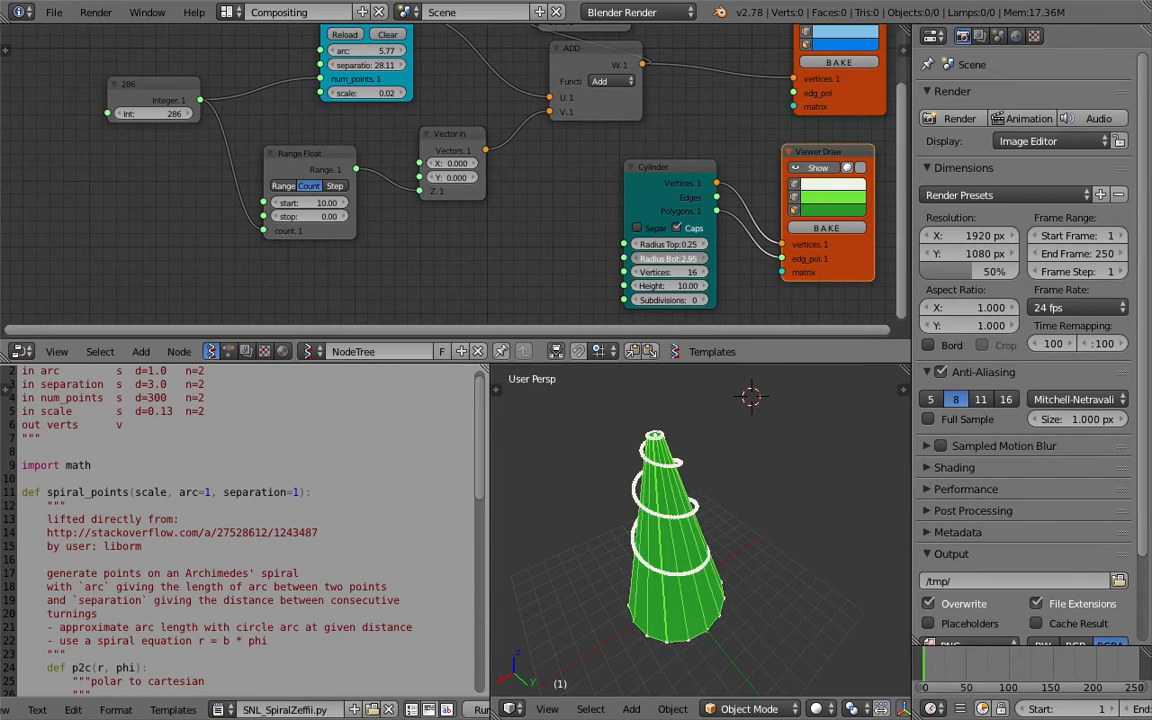
{"action": "middle_click_drag", "start_coordinate": [604, 450], "coordinate": [494, 468]}
{"action": "scroll", "coordinate": [399, 488], "scroll_direction": "down", "scroll_amount": 2}
{"action": "scroll", "coordinate": [645, 555], "scroll_direction": "down", "scroll_amount": 3}
{"action": "middle_click_drag", "start_coordinate": [645, 555], "coordinate": [812, 535]}
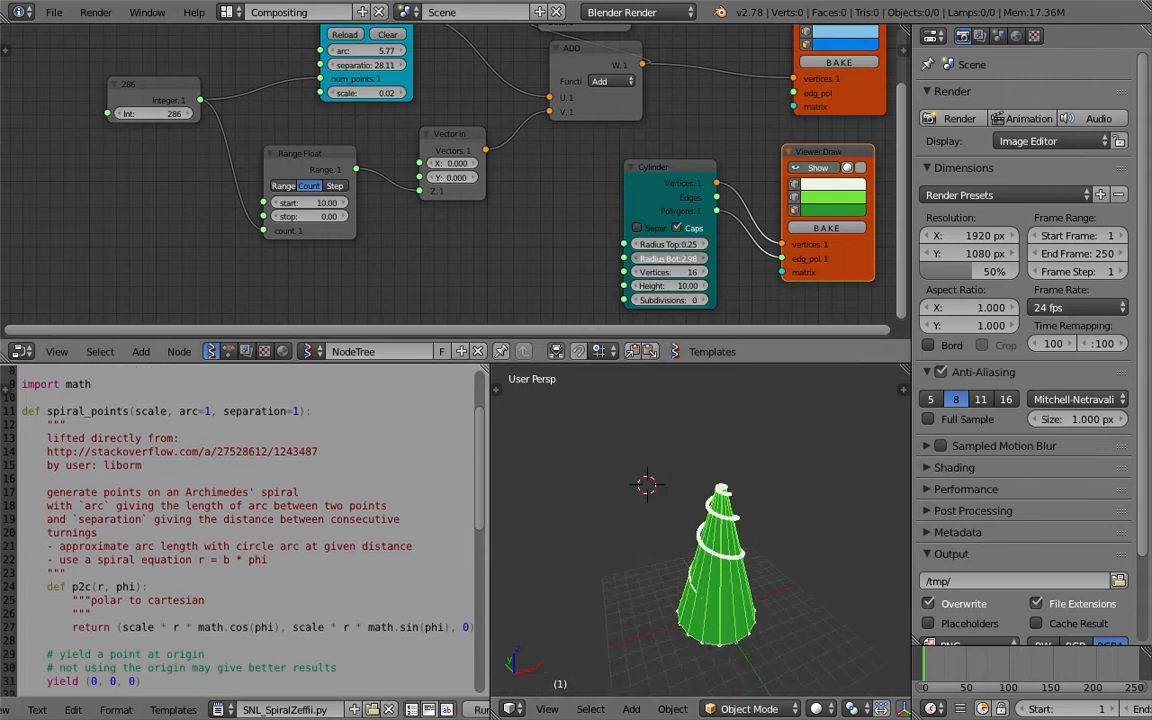
Set the Cylinder's bottom radius to 2.38 and its top radius to 0.22, and save the file.
{"action": "left_click_drag", "start_coordinate": [668, 258], "coordinate": [628, 258]}
{"action": "middle_click_drag", "start_coordinate": [765, 531], "coordinate": [720, 509]}
{"action": "mouse_move", "coordinate": [656, 244]}
{"action": "left_mouse_down"}
{"action": "mouse_move", "coordinate": [671, 244]}
{"action": "mouse_move", "coordinate": [655, 244]}
{"action": "left_mouse_up"}
{"action": "key", "text": "ctrl+s"}
{"action": "left_click", "coordinate": [769, 537]}
{"action": "middle_click_drag", "start_coordinate": [765, 537], "coordinate": [632, 536]}
{"action": "key", "text": "ctrl+s"}
{"action": "left_click", "coordinate": [645, 525]}
{"action": "scroll", "coordinate": [703, 461], "scroll_direction": "up", "scroll_amount": 2}
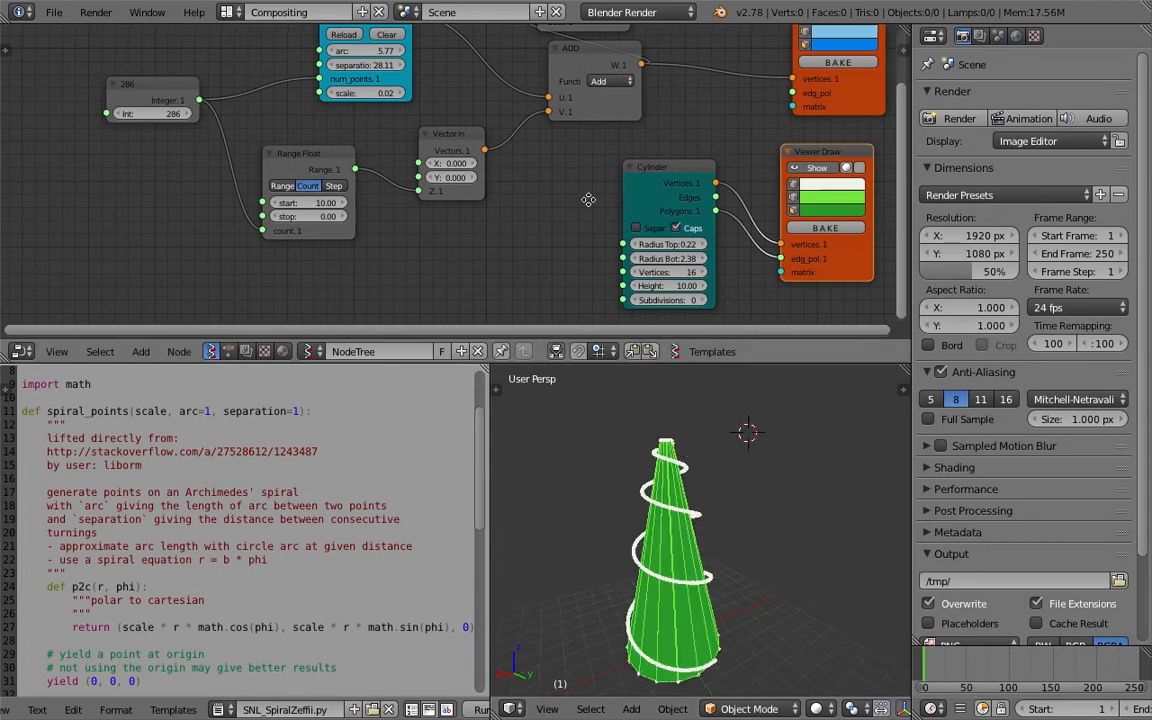
Save the file and set the Cylinder's top radius to 0.31.
{"action": "scroll", "coordinate": [665, 320], "scroll_direction": "up", "scroll_amount": 2}
{"action": "scroll", "coordinate": [676, 476], "scroll_direction": "up", "scroll_amount": 3}
{"action": "scroll", "coordinate": [676, 476], "scroll_direction": "down", "scroll_amount": 3}
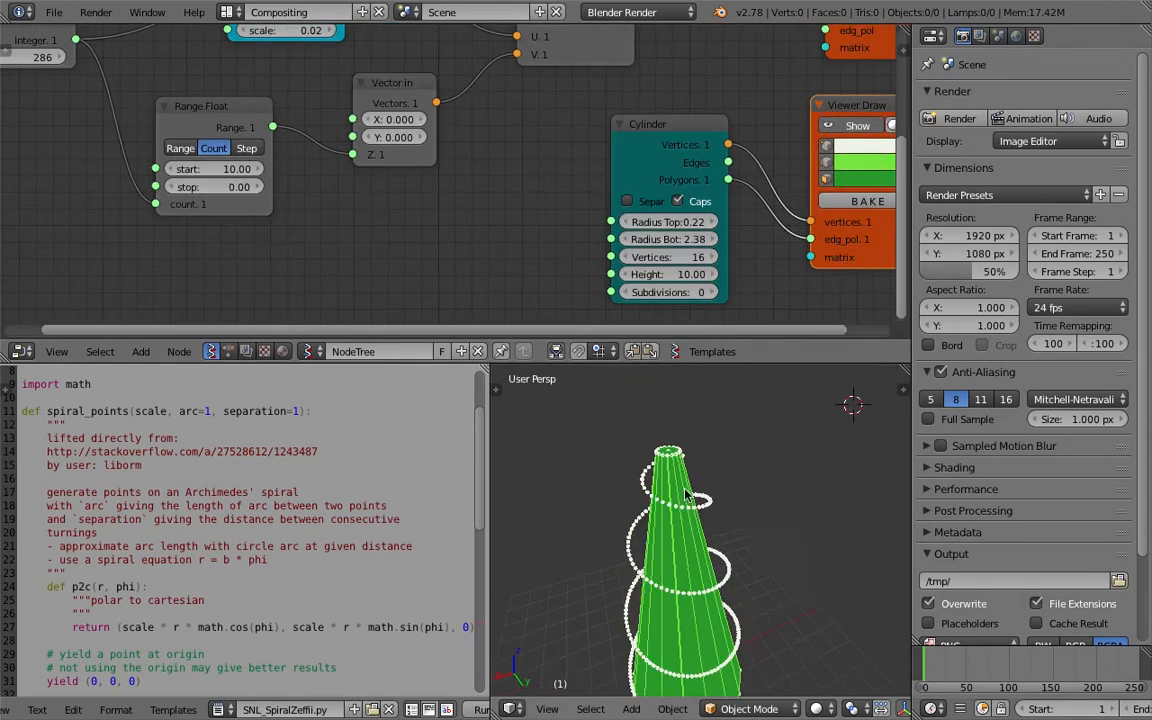
{"action": "key", "text": "ctrl+s"}
{"action": "left_click", "coordinate": [686, 453]}
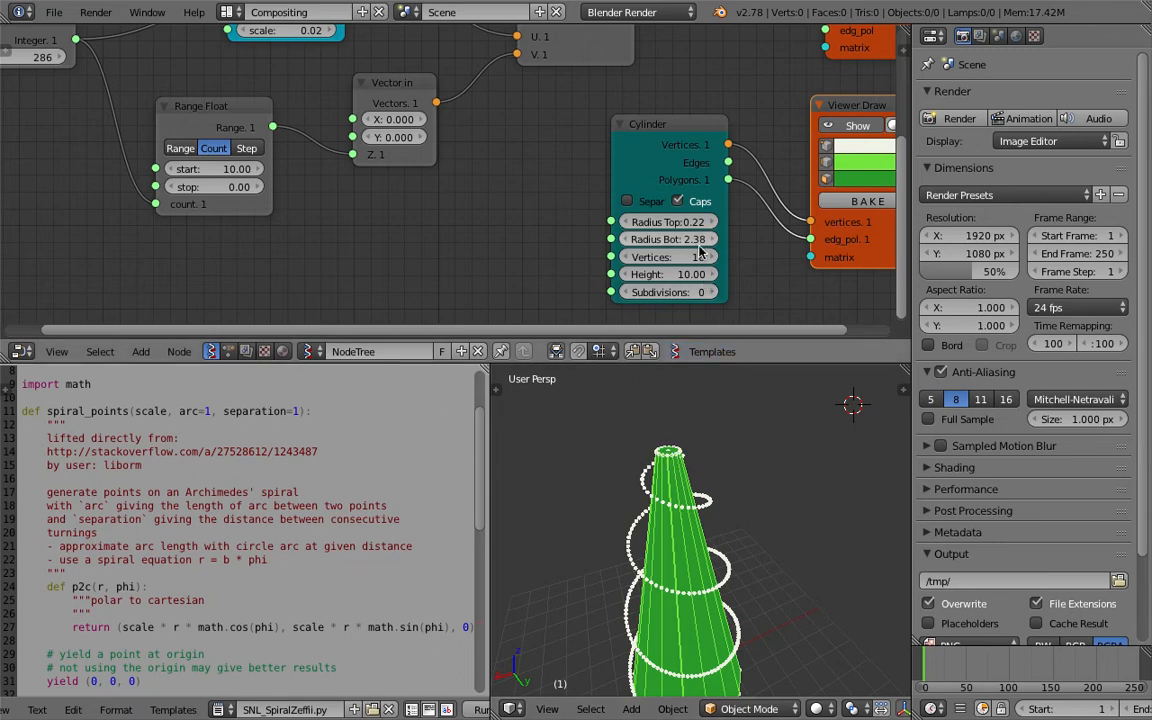
{"action": "left_click_drag", "start_coordinate": [687, 224], "coordinate": [712, 224]}
{"action": "scroll", "coordinate": [698, 560], "scroll_direction": "down", "scroll_amount": 1}
{"action": "middle_click_drag", "start_coordinate": [698, 565], "coordinate": [679, 532]}
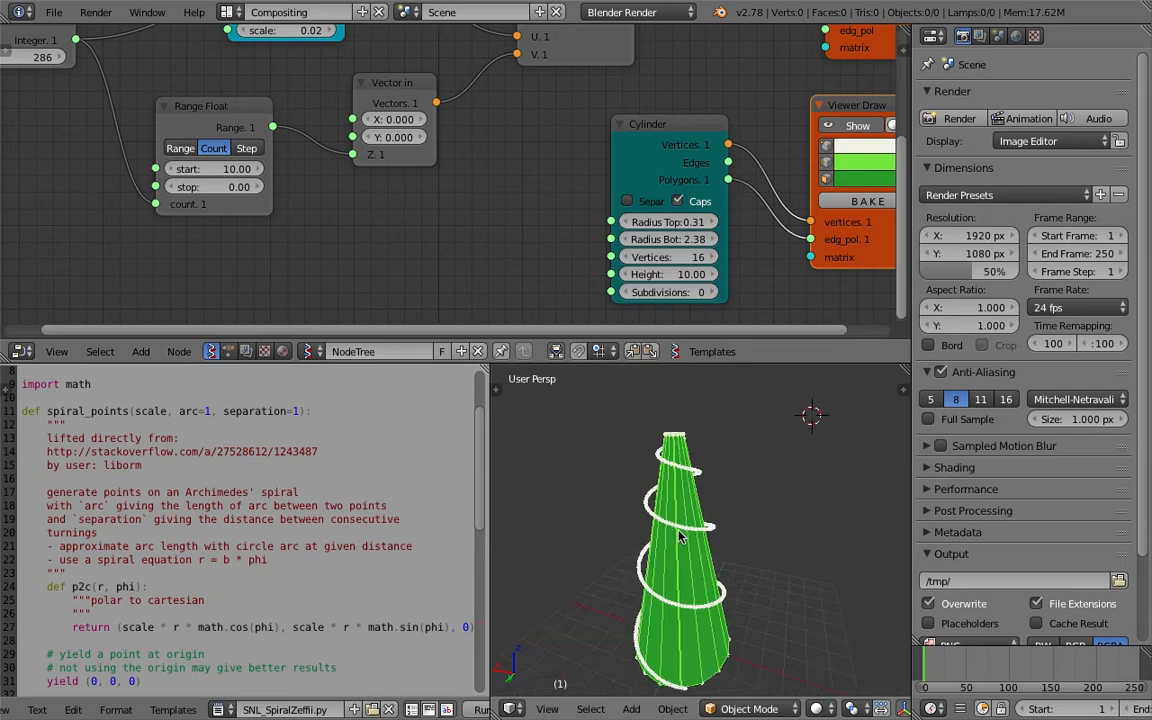
Save the file and set the Range Float node's stop value to 0.84 so the spiral ends above the ground.
{"action": "middle_click_drag", "start_coordinate": [689, 535], "coordinate": [762, 546]}
{"action": "key", "text": "ctrl+s"}
{"action": "left_click", "coordinate": [687, 517]}
{"action": "middle_click_drag", "start_coordinate": [236, 163], "coordinate": [283, 170]}
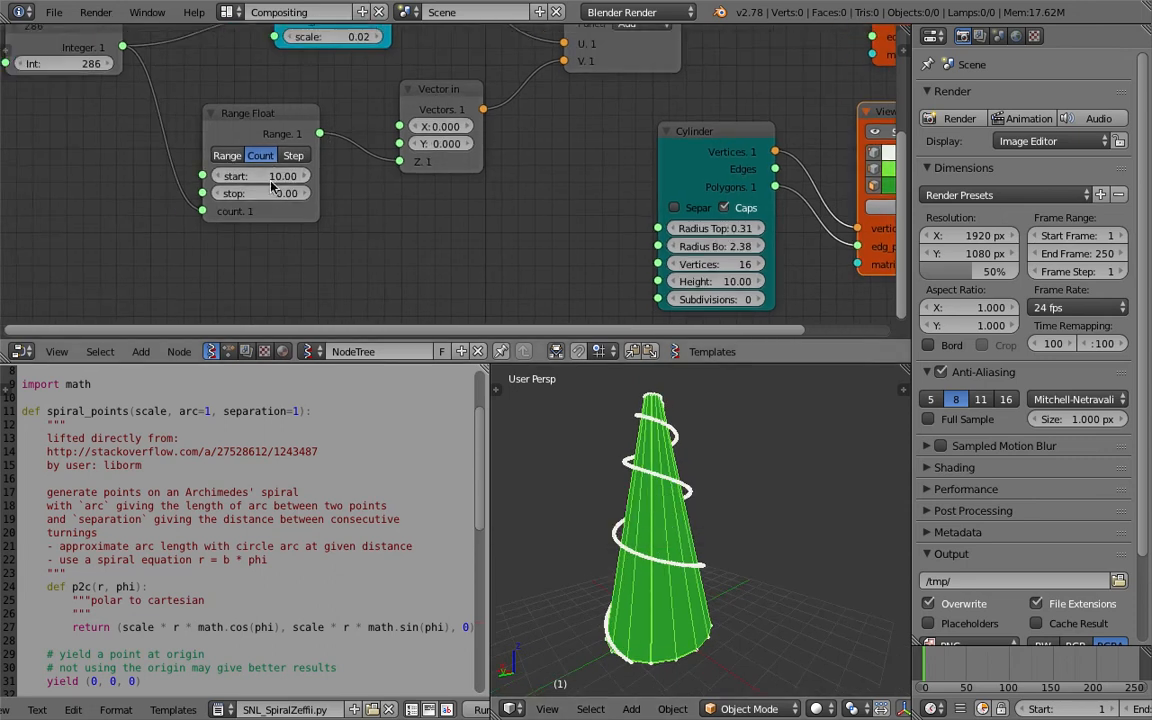
{"action": "left_click_drag", "start_coordinate": [261, 193], "coordinate": [308, 193]}
{"action": "middle_click_drag", "start_coordinate": [545, 445], "coordinate": [604, 472]}
{"action": "key", "text": "ctrl+s"}
{"action": "left_click", "coordinate": [604, 472]}
{"action": "mouse_move", "coordinate": [279, 192]}
{"action": "left_mouse_down"}
{"action": "mouse_move", "coordinate": [290, 192]}
{"action": "mouse_move", "coordinate": [260, 192]}
{"action": "left_mouse_up"}
Set the Cylinder's top radius to 0.07 and save the file.
{"action": "middle_click_drag", "start_coordinate": [528, 472], "coordinate": [668, 415]}
{"action": "left_click_drag", "start_coordinate": [716, 228], "coordinate": [684, 228]}
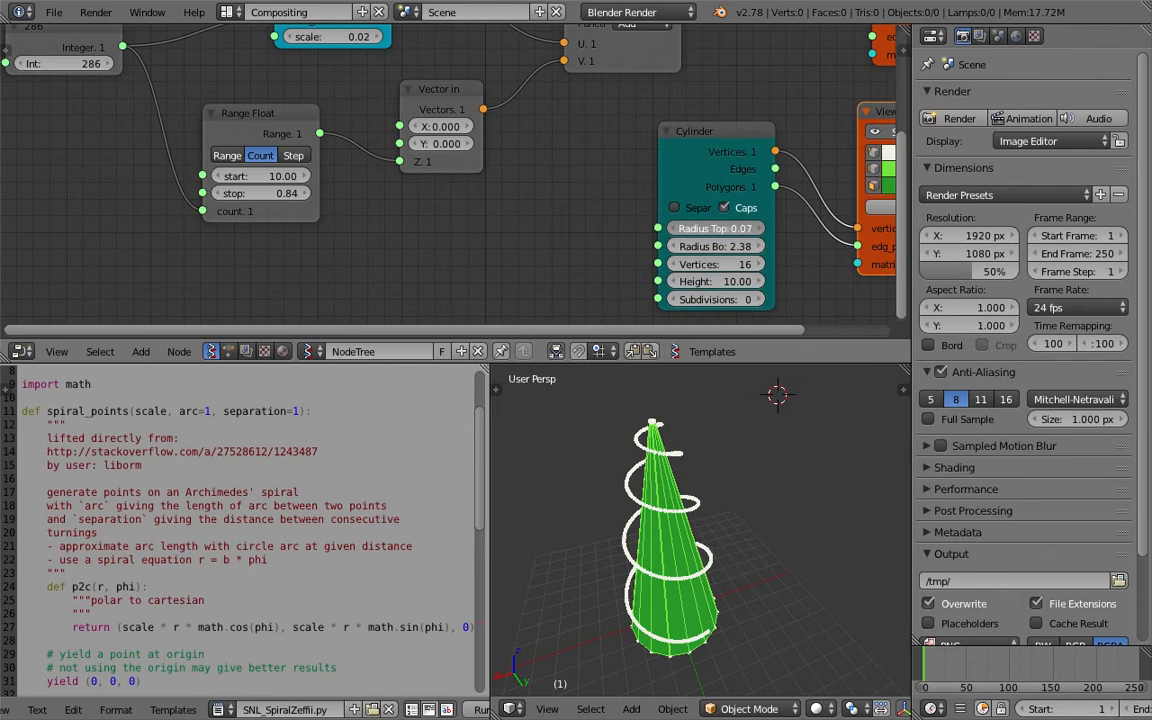
{"action": "middle_click_drag", "start_coordinate": [740, 441], "coordinate": [712, 494]}
{"action": "key", "text": "ctrl+s"}
{"action": "left_click", "coordinate": [708, 489]}
Set the Cylinder's subdivisions to 4.
{"action": "middle_click_drag", "start_coordinate": [880, 138], "coordinate": [665, 155]}
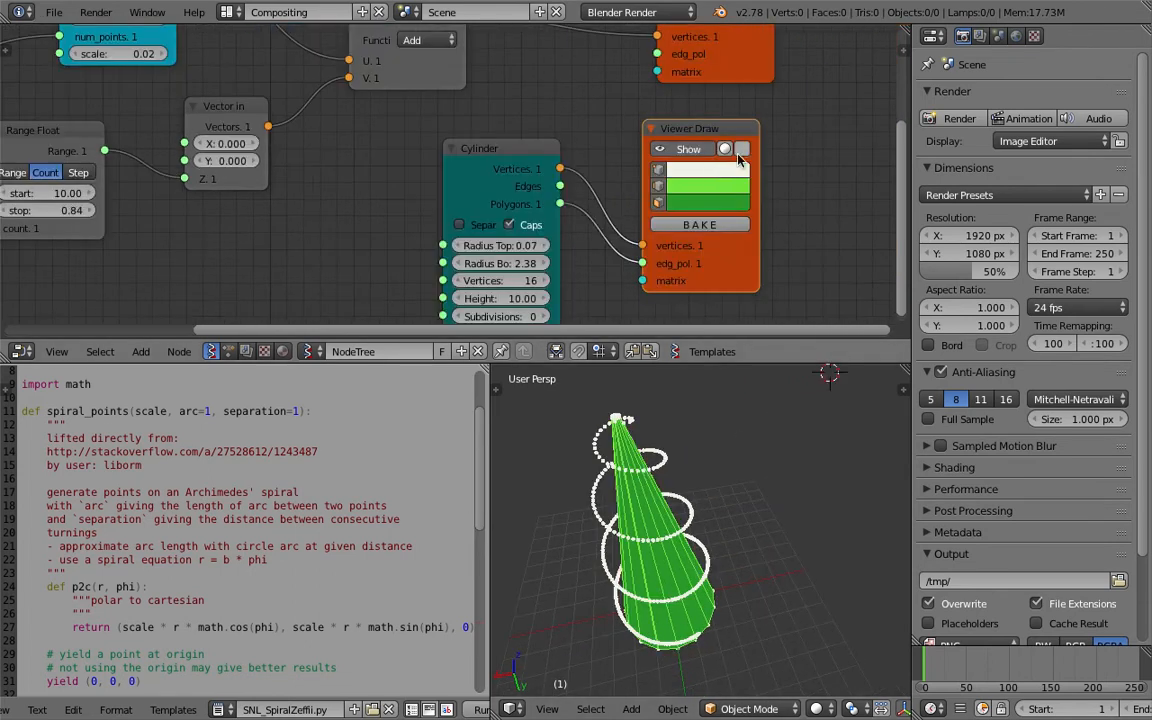
{"action": "middle_click_drag", "start_coordinate": [676, 512], "coordinate": [722, 434]}
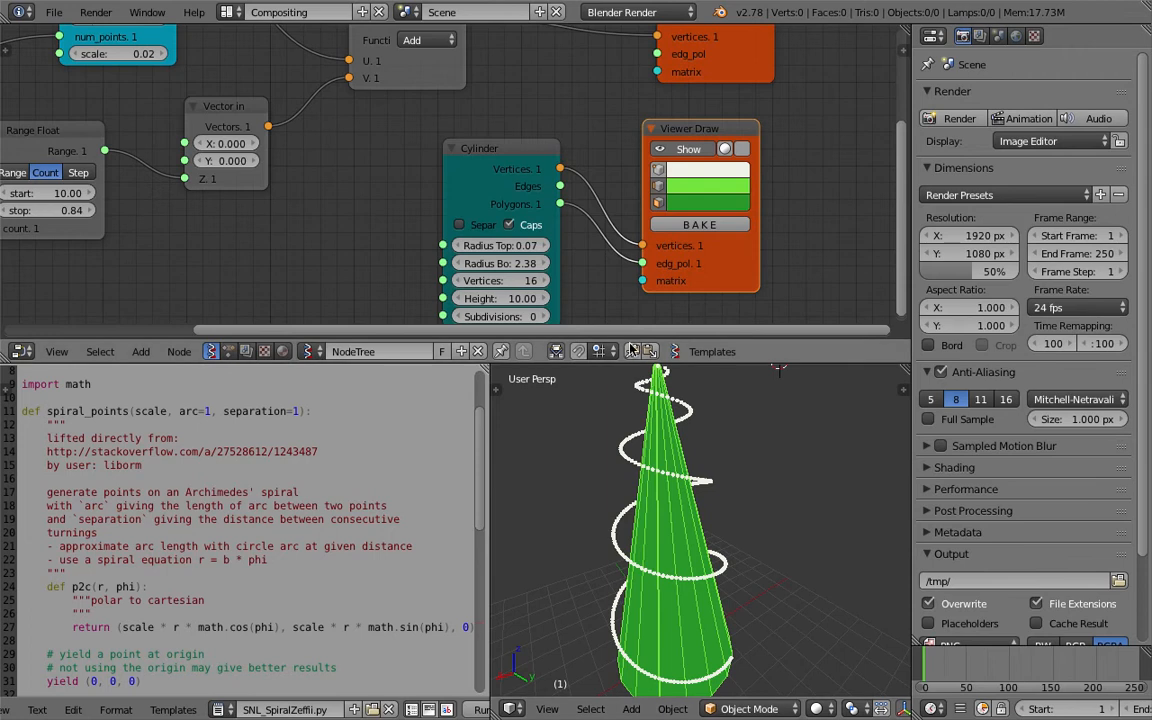
{"action": "middle_click_drag", "start_coordinate": [591, 295], "coordinate": [609, 238]}
{"action": "left_click", "coordinate": [565, 260]}
{"action": "left_click", "coordinate": [565, 260]}
{"action": "middle_click_drag", "start_coordinate": [660, 430], "coordinate": [590, 440]}
{"action": "middle_click_drag", "start_coordinate": [640, 520], "coordinate": [680, 530]}
{"action": "left_click", "coordinate": [564, 260]}
{"action": "middle_click_drag", "start_coordinate": [630, 450], "coordinate": [707, 287]}
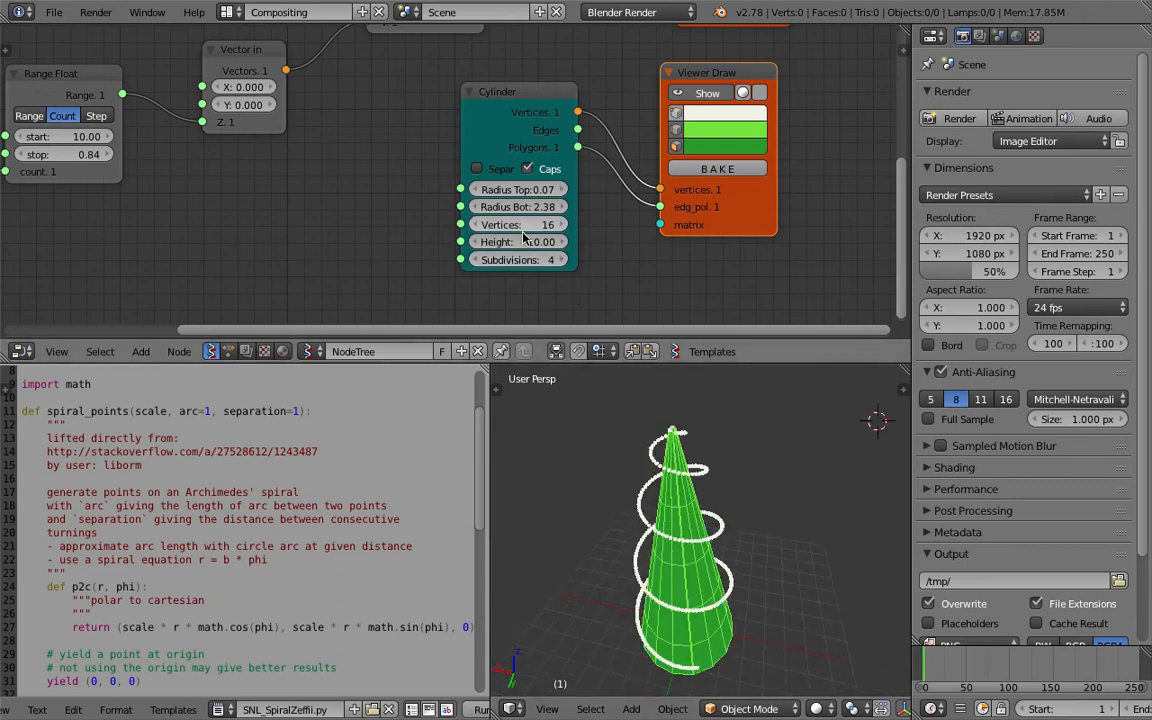
Set the Cylinder's height to 10.54 so its tip rises above the spiral.
{"action": "mouse_move", "coordinate": [520, 242]}
{"action": "left_mouse_down"}
{"action": "mouse_move", "coordinate": [556, 242]}
{"action": "mouse_move", "coordinate": [535, 242]}
{"action": "left_mouse_up"}
{"action": "middle_click_drag", "start_coordinate": [759, 481], "coordinate": [786, 485]}
{"action": "middle_click_drag", "start_coordinate": [760, 530], "coordinate": [708, 543]}
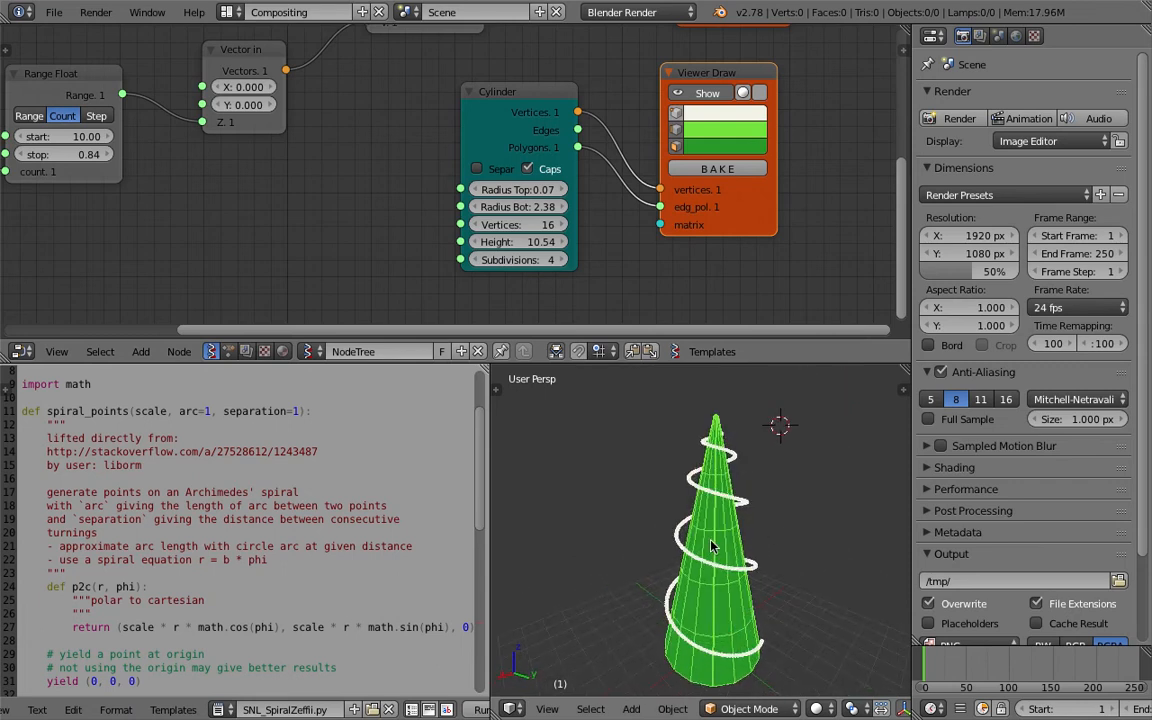
Set the integer node that drives the spiral's point count to 299 and save the file.
{"action": "middle_click_drag", "start_coordinate": [552, 166], "coordinate": [518, 276]}
{"action": "middle_click_drag", "start_coordinate": [405, 130], "coordinate": [577, 210]}
{"action": "middle_click_drag", "start_coordinate": [577, 210], "coordinate": [404, 217], "text": "ctrl"}
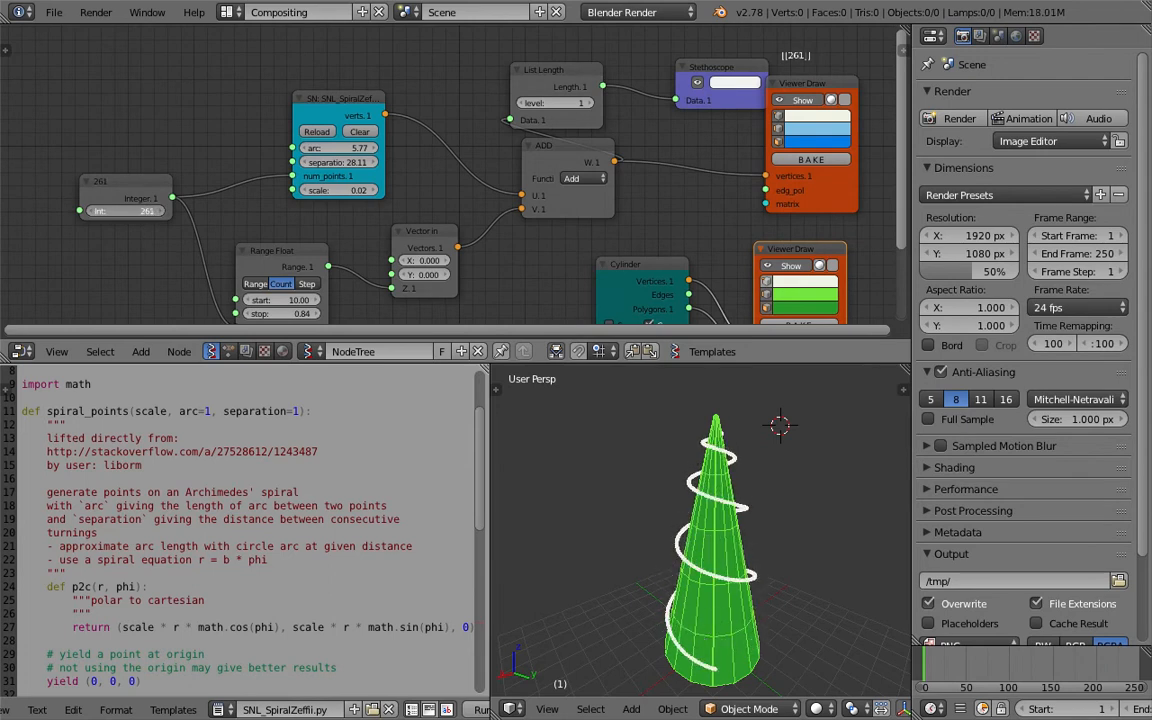
{"action": "key", "text": "ctrl+s"}
{"action": "left_click", "coordinate": [143, 213]}
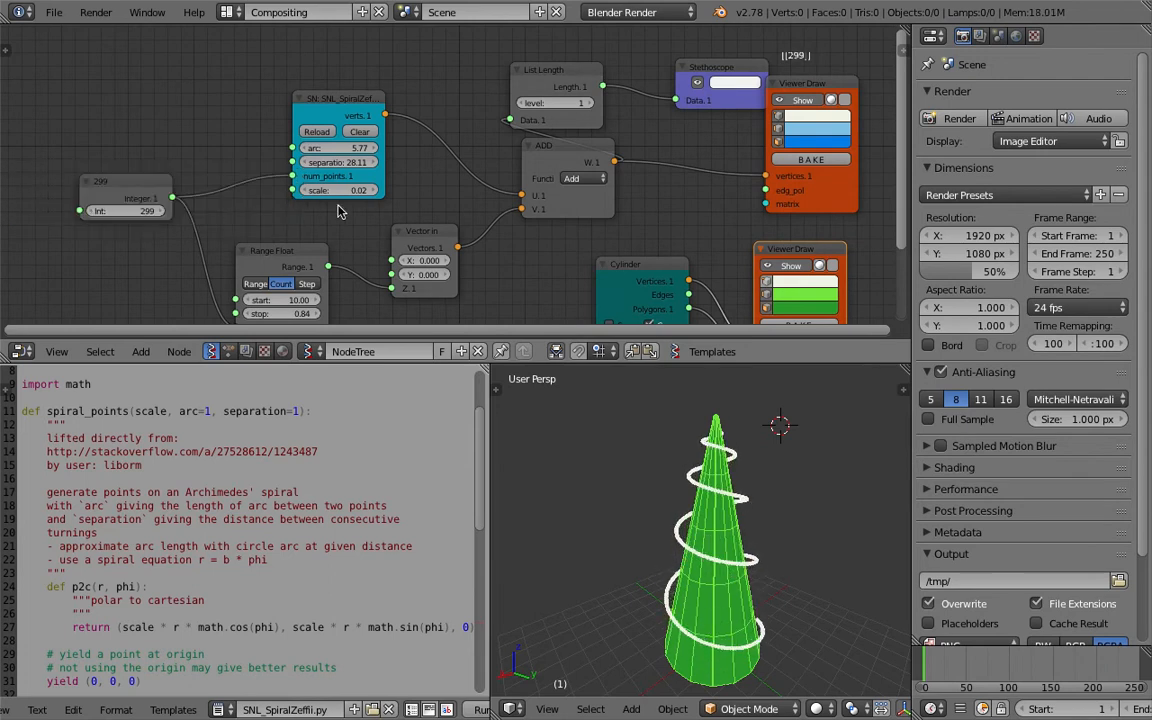
{"action": "middle_click_drag", "start_coordinate": [528, 203], "coordinate": [382, 206]}
{"action": "key", "text": "ctrl+s"}
{"action": "left_click", "coordinate": [396, 210]}
Spread out the spiral's Viewer Draw, Stethoscope and List Length nodes to free up space after the ADD node.
{"action": "middle_click_drag", "start_coordinate": [625, 118], "coordinate": [507, 126]}
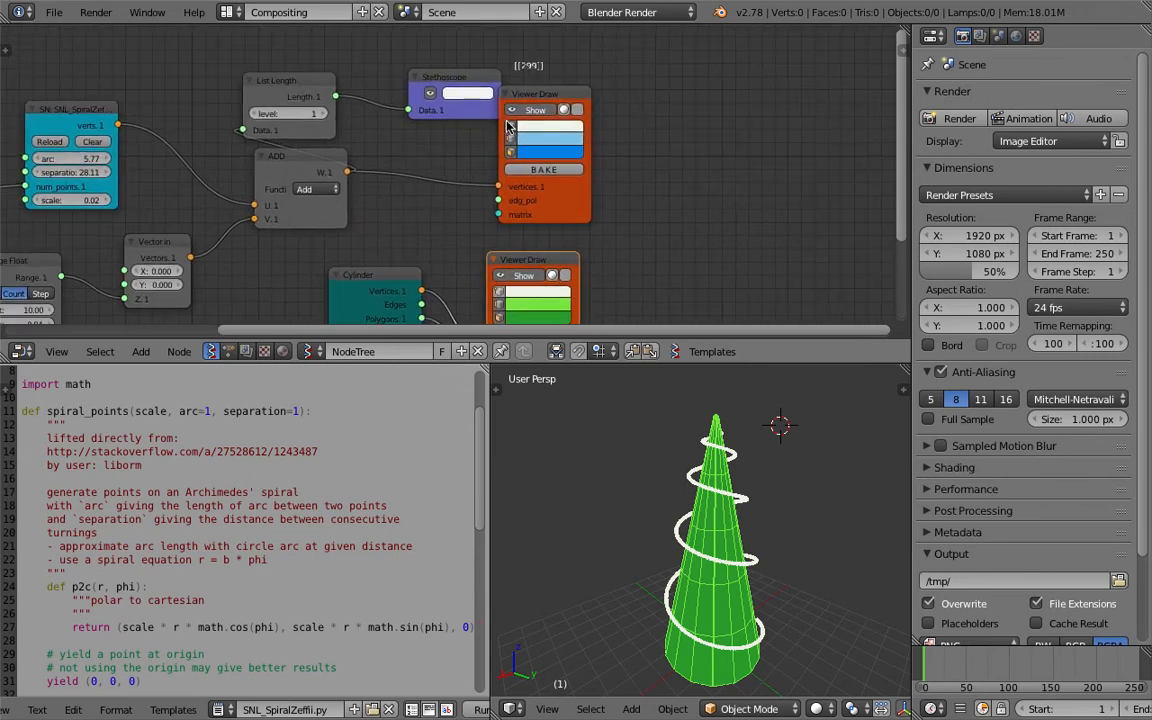
{"action": "left_click_drag", "start_coordinate": [537, 98], "coordinate": [626, 104]}
{"action": "left_click_drag", "start_coordinate": [475, 91], "coordinate": [630, 77]}
{"action": "left_click_drag", "start_coordinate": [296, 84], "coordinate": [352, 52]}
{"action": "left_click_drag", "start_coordinate": [669, 113], "coordinate": [765, 127]}
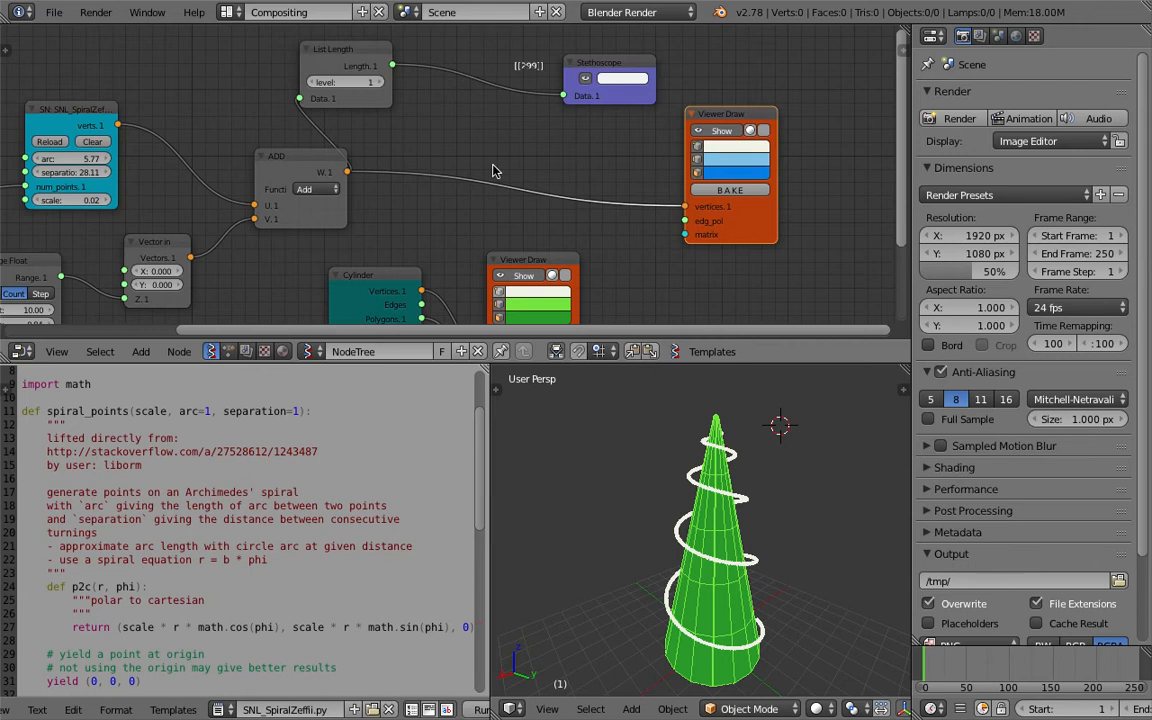
Insert a Randomize input vertices node on the link between the ADD node and the spiral's Viewer Draw.
{"action": "key", "text": "shift+a"}
{"action": "left_click", "coordinate": [489, 136]}
{"action": "type", "text": "random"}
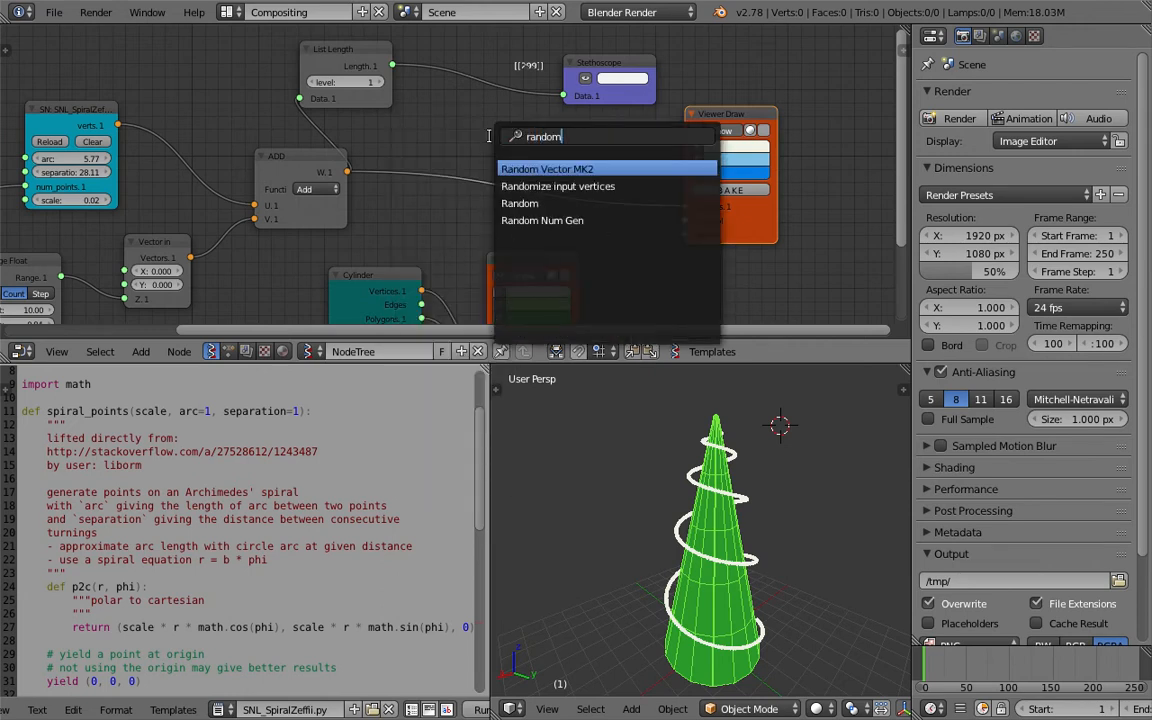
{"action": "key", "text": "Down"}
{"action": "key", "text": "Return"}
{"action": "left_click", "coordinate": [490, 141]}
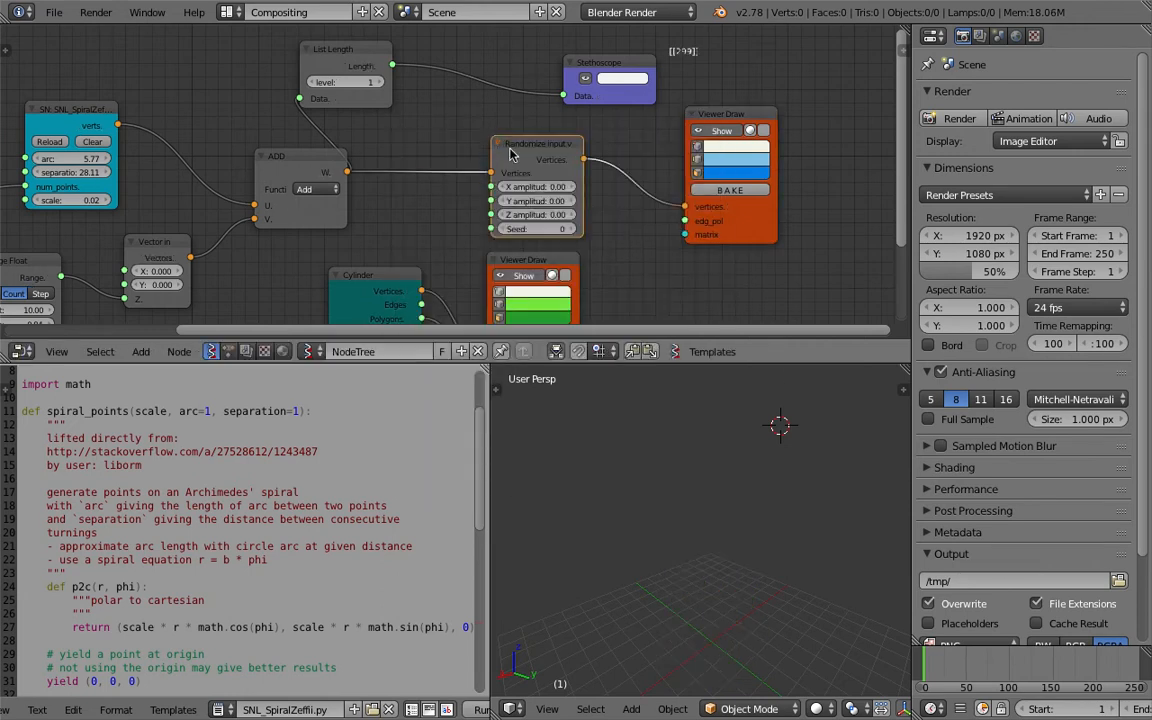
Set the Randomize node's X, Y and Z amplitudes together to 0.1, and raise all three to 0.16.
{"action": "mouse_move", "coordinate": [536, 187]}
{"action": "left_mouse_down"}
{"action": "mouse_move", "coordinate": [536, 215]}
{"action": "mouse_move", "coordinate": [547, 187]}
{"action": "left_mouse_up"}
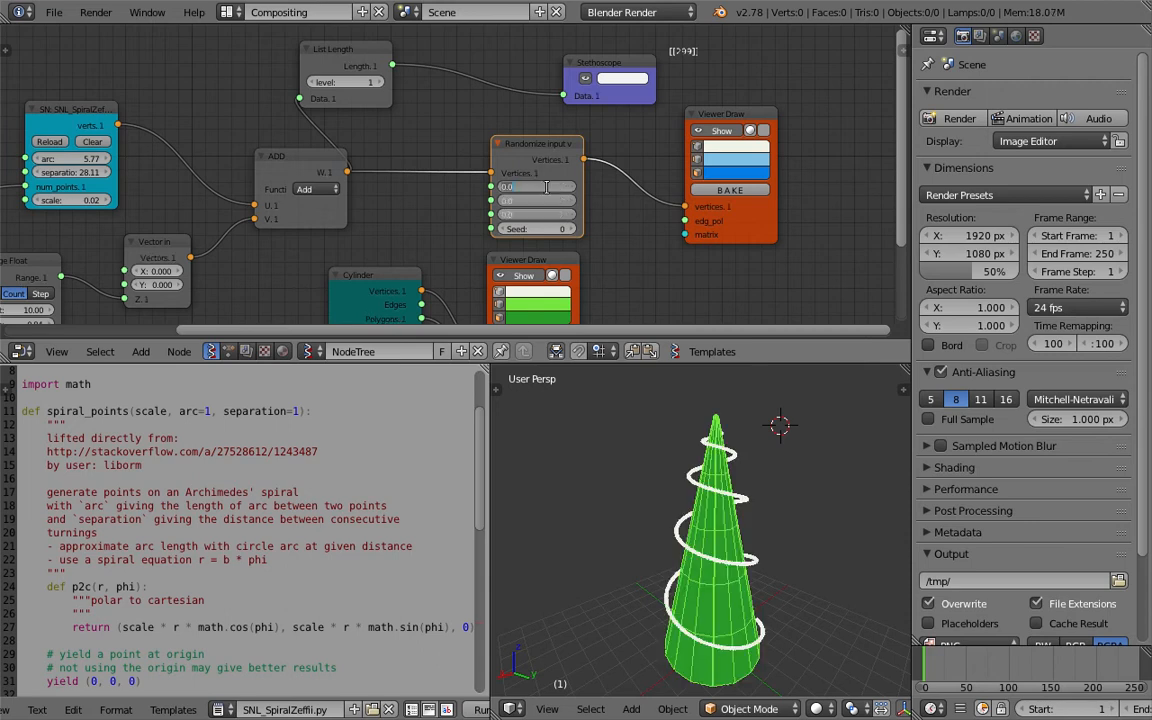
{"action": "type", "text": "0.1"}
{"action": "key", "text": "Return"}
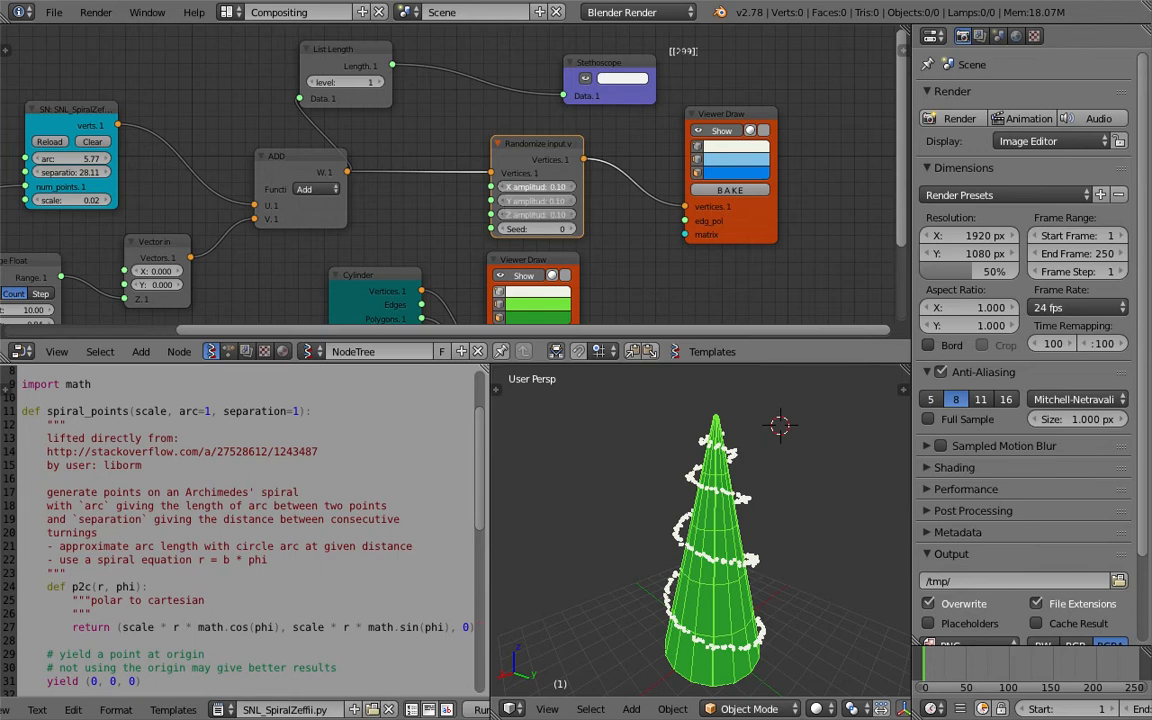
{"action": "left_click_drag", "start_coordinate": [537, 201], "coordinate": [558, 196]}
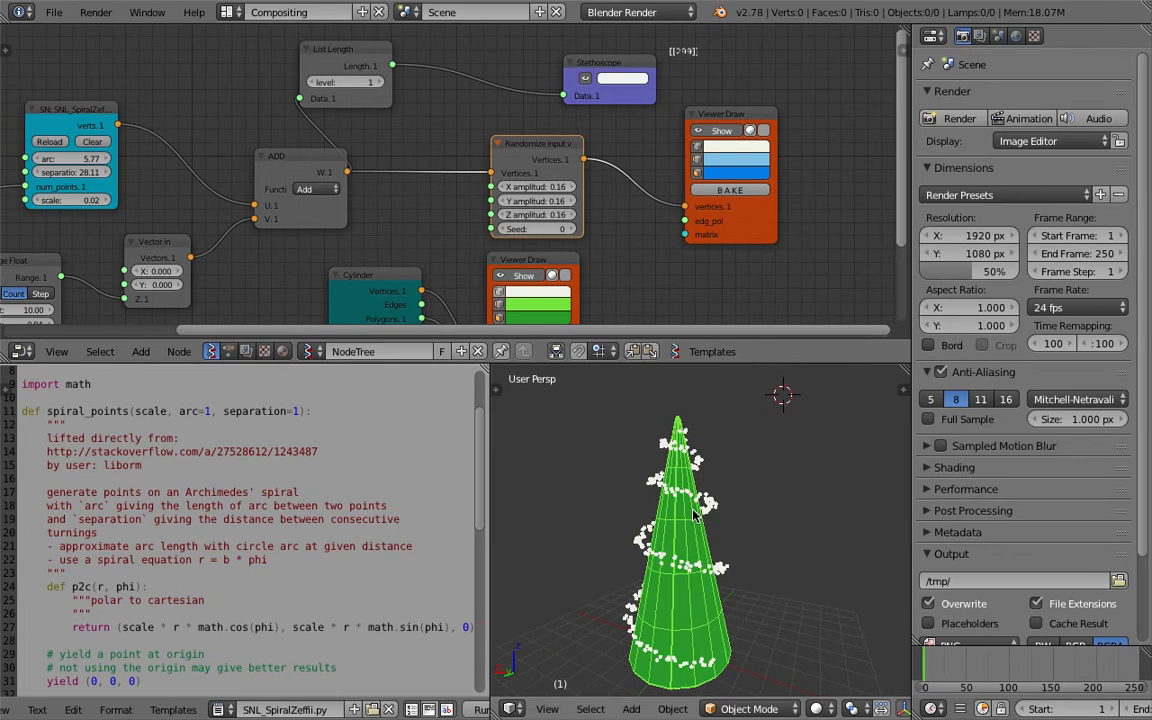
Enlarge the 3D view and examine the scattered points around the tree from several angles and distances.
{"action": "middle_click_drag", "start_coordinate": [697, 432], "coordinate": [738, 519]}
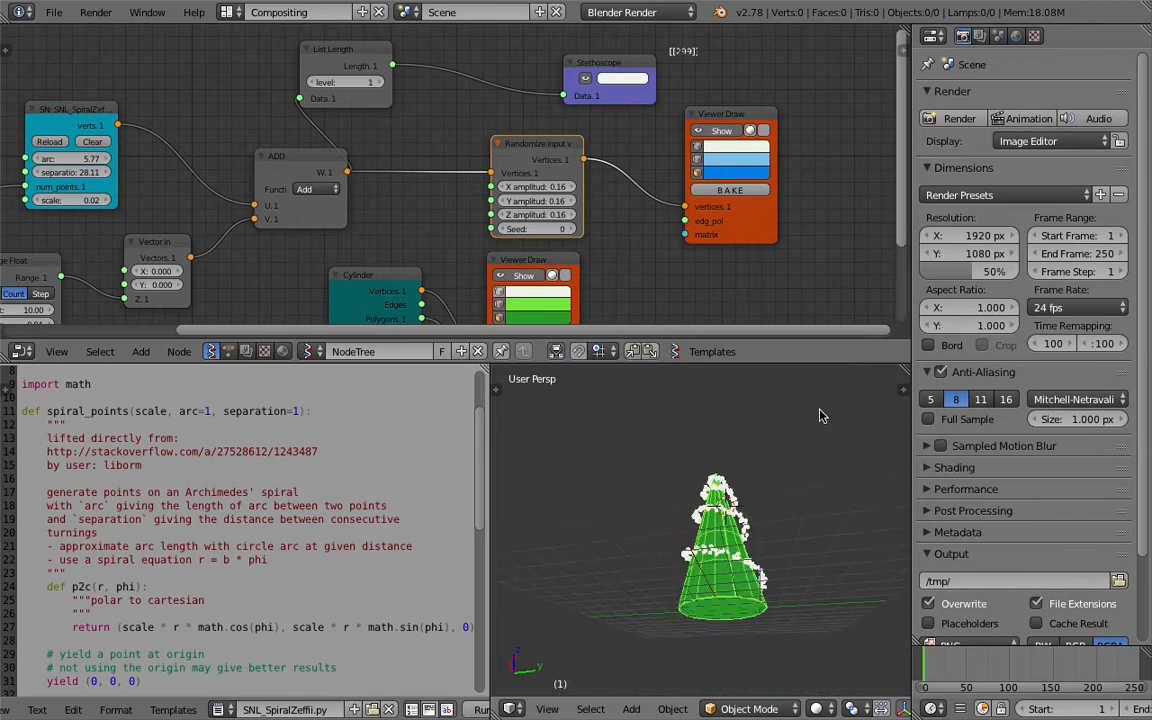
{"action": "scroll", "coordinate": [735, 521], "scroll_direction": "up", "scroll_amount": 2}
{"action": "scroll", "coordinate": [740, 522], "scroll_direction": "down", "scroll_amount": 2}
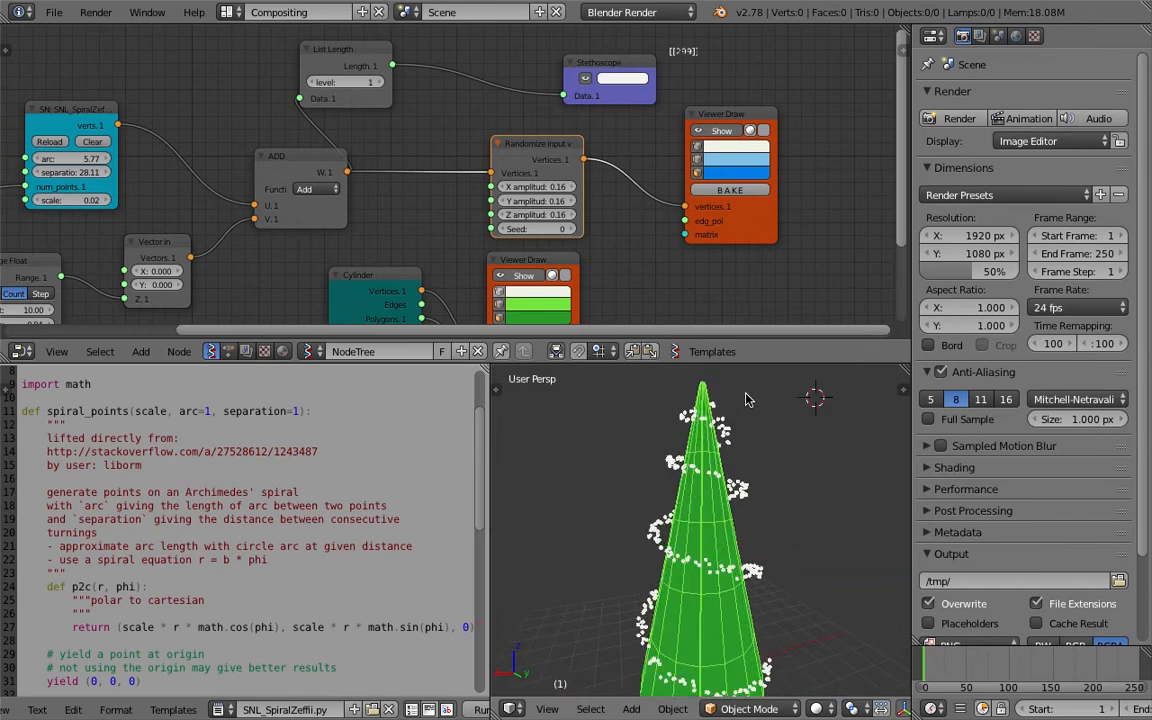
{"action": "left_click_drag", "start_coordinate": [670, 362], "coordinate": [670, 237]}
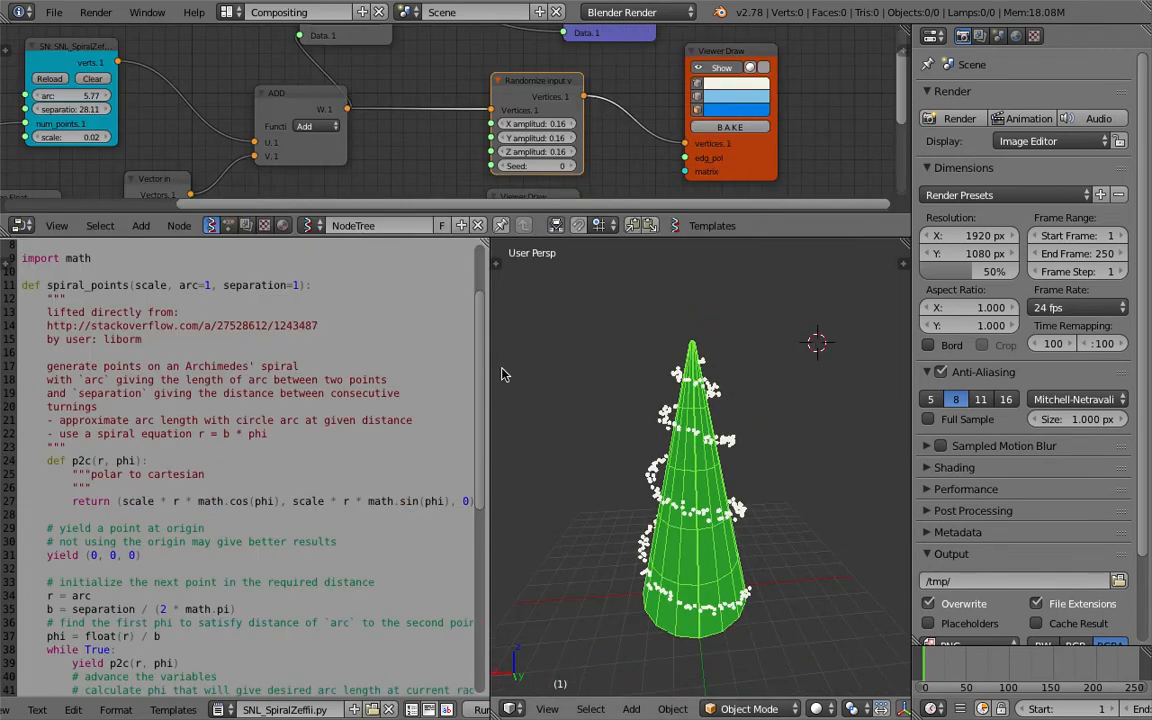
{"action": "left_click_drag", "start_coordinate": [488, 338], "coordinate": [378, 376]}
{"action": "middle_click_drag", "start_coordinate": [477, 441], "coordinate": [638, 533]}
{"action": "middle_click_drag", "start_coordinate": [703, 457], "coordinate": [636, 432]}
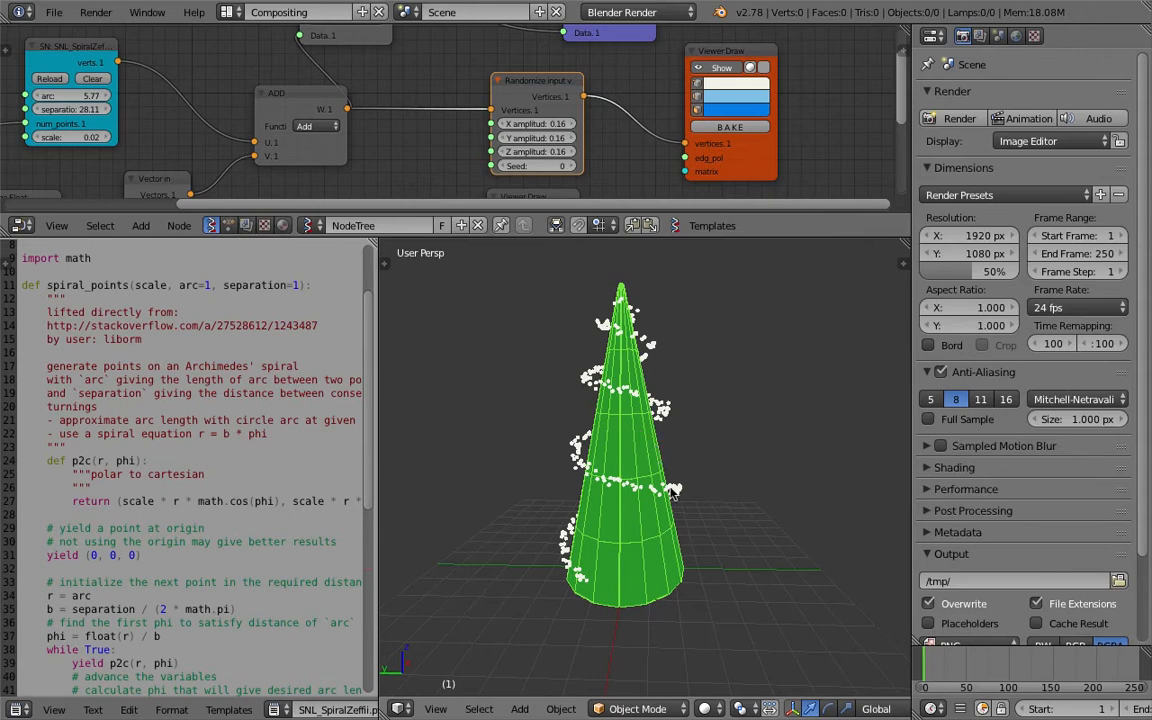
{"action": "scroll", "coordinate": [672, 500], "scroll_direction": "up", "scroll_amount": 3}
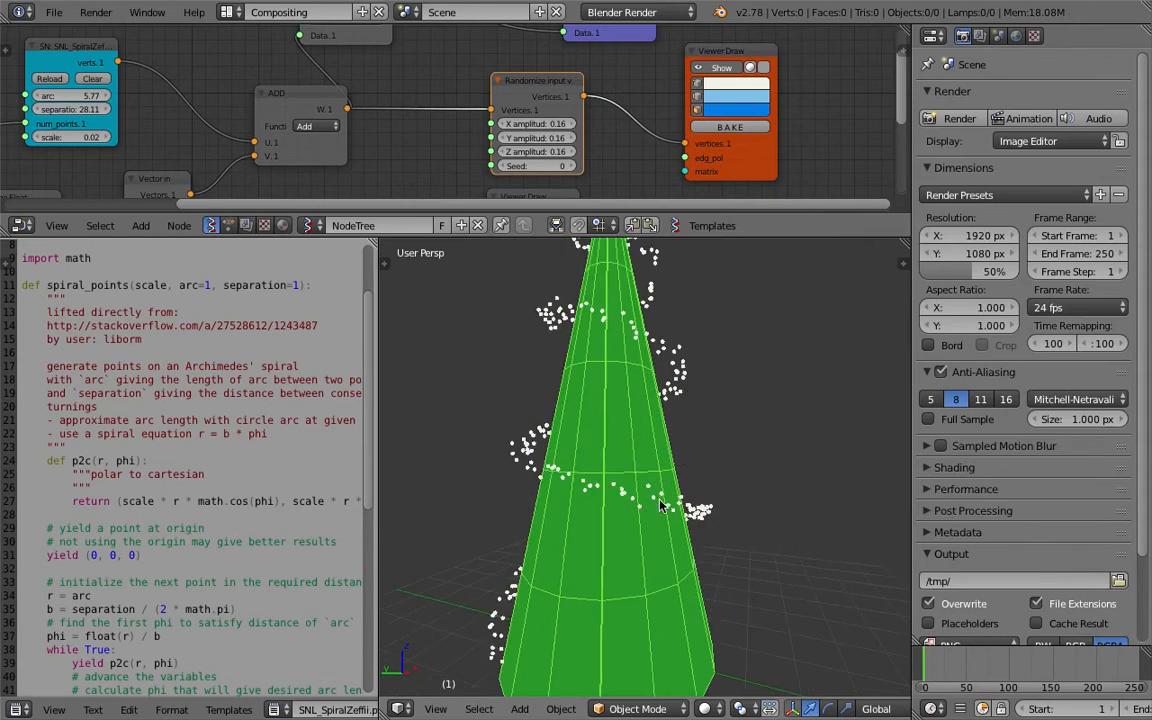
{"action": "middle_click_drag", "start_coordinate": [660, 480], "coordinate": [716, 555]}
{"action": "middle_click_drag", "start_coordinate": [648, 545], "coordinate": [668, 477]}
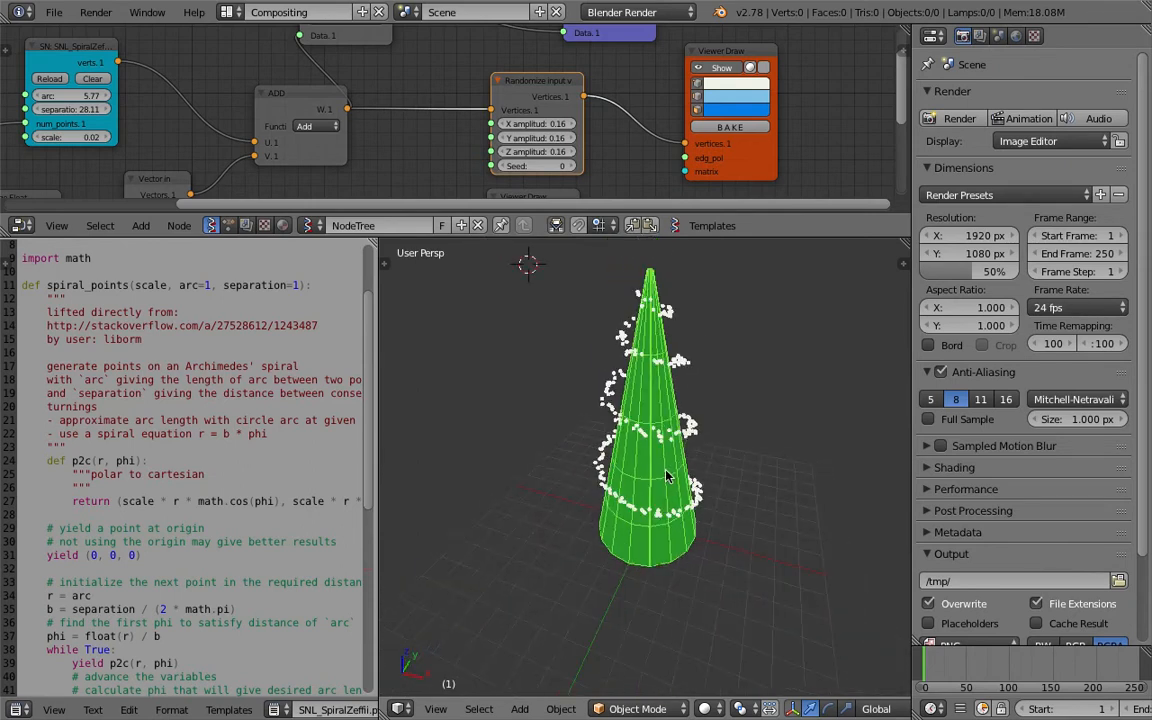
{"action": "middle_click_drag", "start_coordinate": [738, 372], "coordinate": [604, 478]}
{"action": "scroll", "coordinate": [702, 408], "scroll_direction": "up", "scroll_amount": 2}
Save the file with the randomized spiral points.
{"action": "key", "text": "ctrl+s"}
{"action": "left_click", "coordinate": [720, 436]}
{"action": "key", "text": "ctrl+s"}
{"action": "left_click", "coordinate": [604, 478]}
{"action": "left_click", "coordinate": [52, 12]}
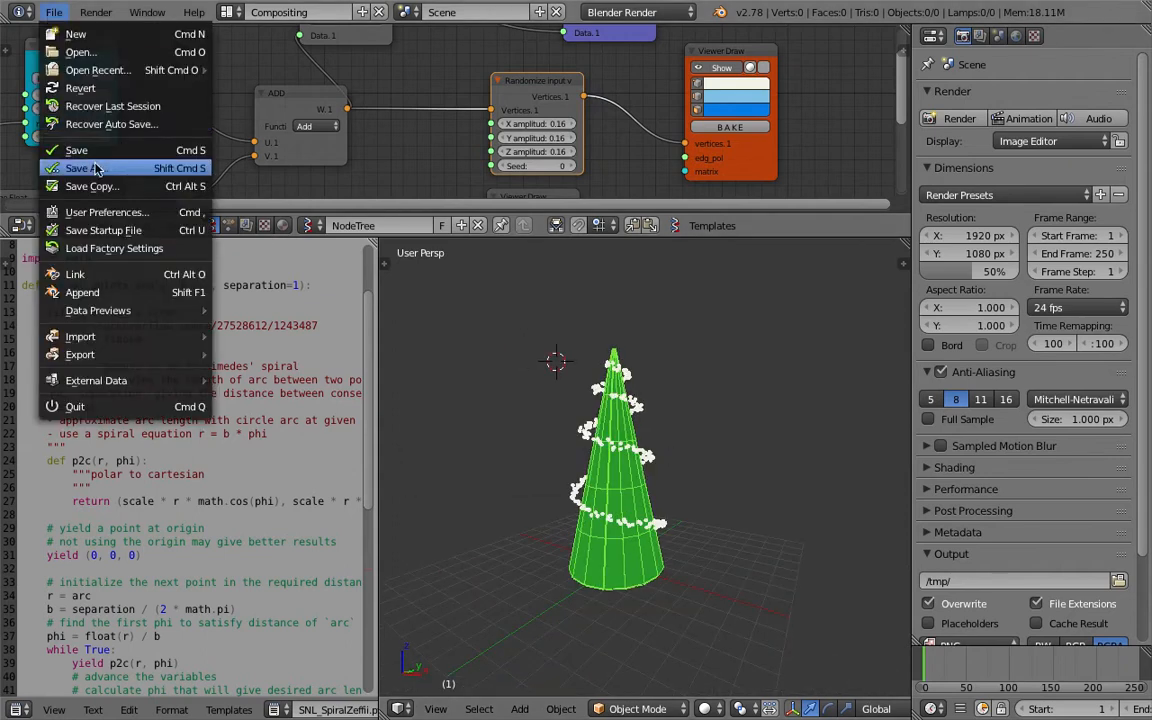
{"action": "left_click", "coordinate": [80, 151]}
{"action": "left_click", "coordinate": [1087, 60]}
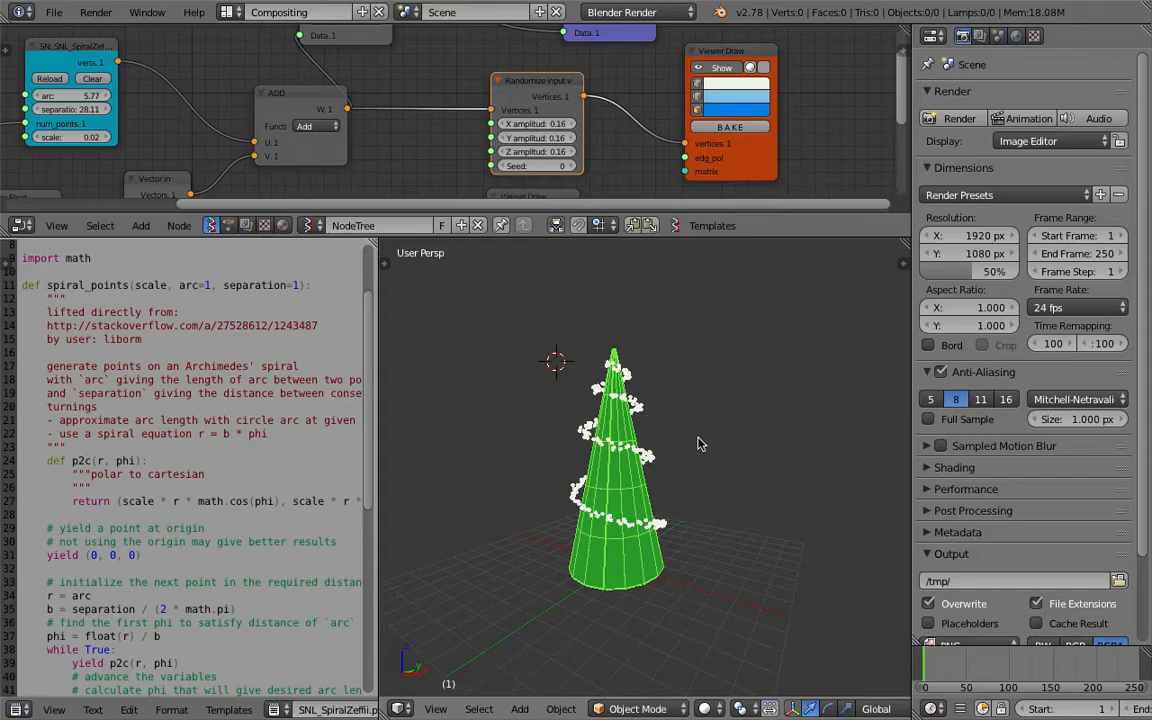
Enlarge the node editor and set the scripted spiral node's separation to 21.24.
{"action": "left_click_drag", "start_coordinate": [563, 237], "coordinate": [558, 309]}
{"action": "middle_click_drag", "start_coordinate": [451, 195], "coordinate": [608, 171]}
{"action": "middle_click_drag", "start_coordinate": [344, 128], "coordinate": [457, 130]}
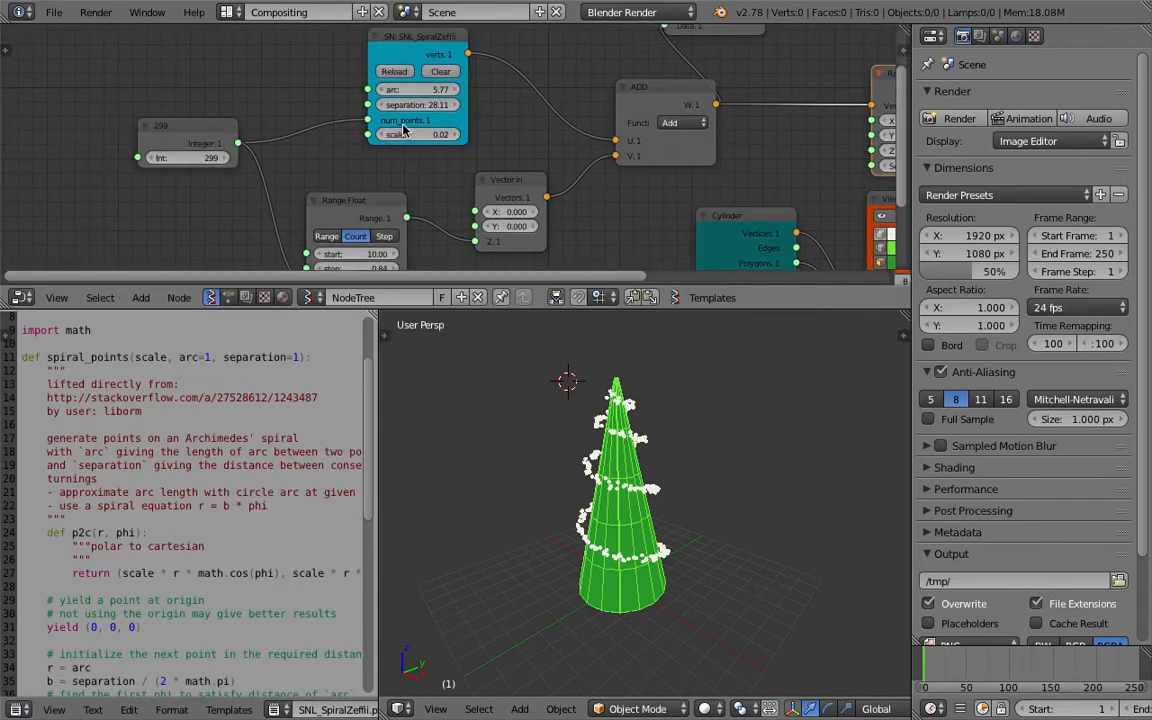
{"action": "left_click_drag", "start_coordinate": [425, 112], "coordinate": [481, 112]}
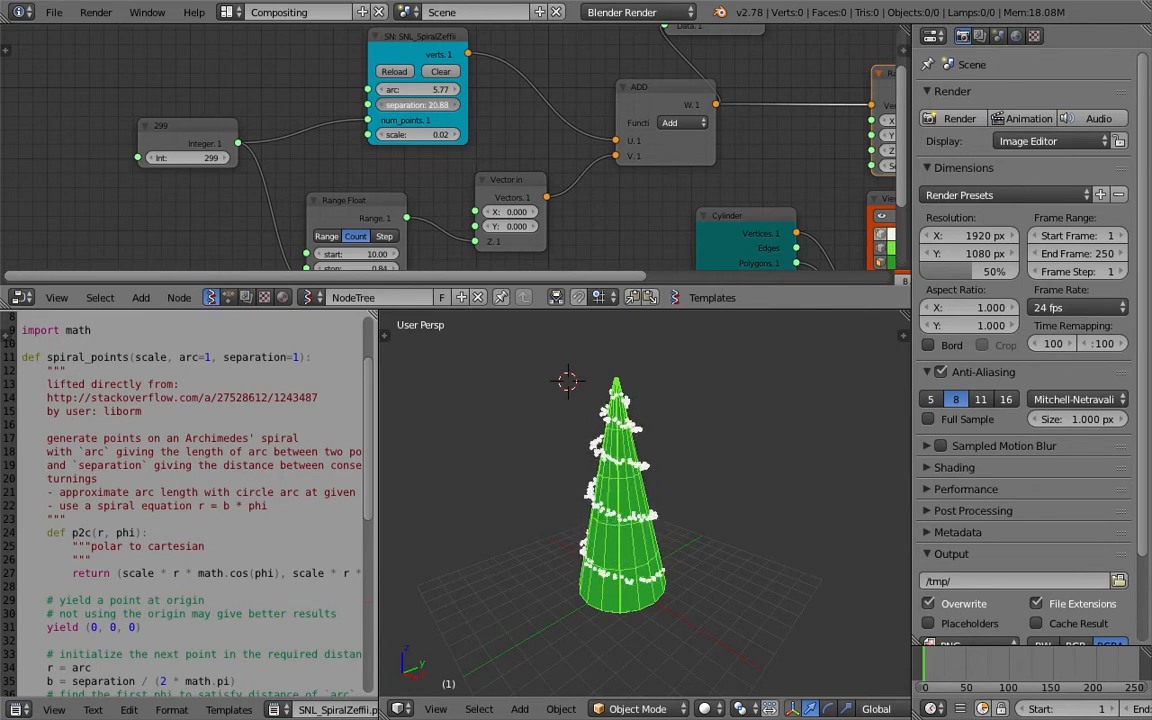
{"action": "left_click_drag", "start_coordinate": [430, 105], "coordinate": [431, 105]}
Try an arc of 19.84 on the spiral node, settle on 6.46, and save the file.
{"action": "middle_click_drag", "start_coordinate": [471, 190], "coordinate": [531, 205]}
{"action": "middle_click_drag", "start_coordinate": [442, 139], "coordinate": [393, 130]}
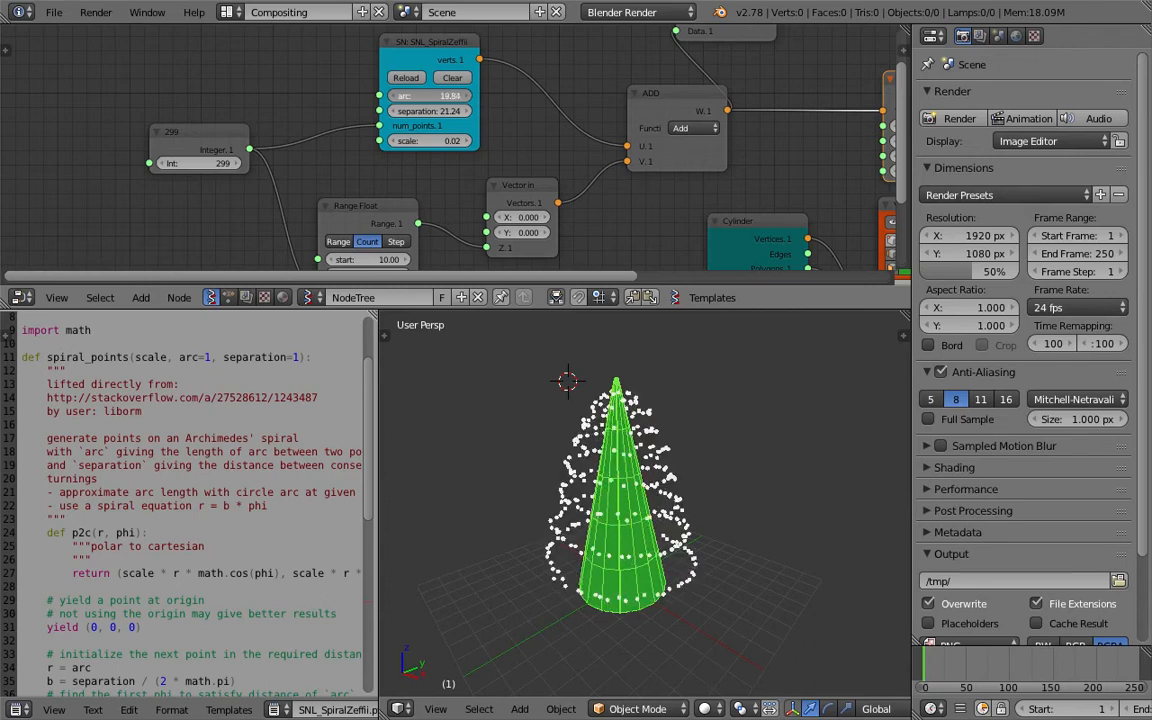
{"action": "left_click_drag", "start_coordinate": [429, 95], "coordinate": [405, 95]}
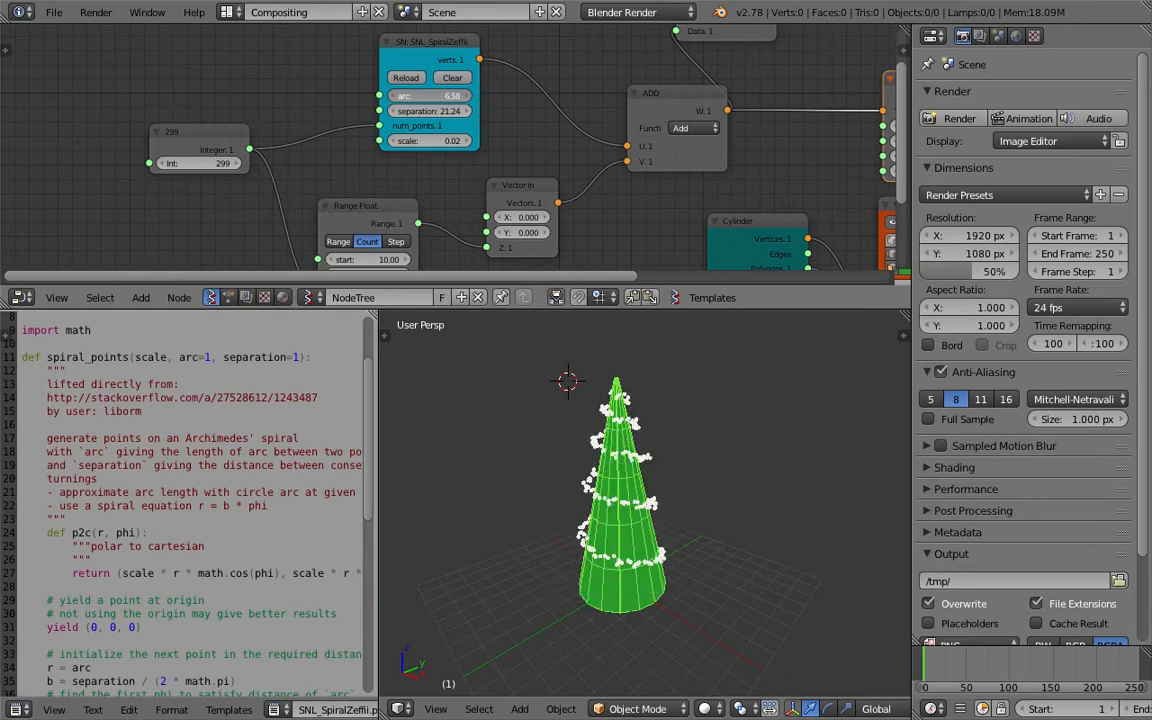
{"action": "mouse_move", "coordinate": [600, 480]}
{"action": "middle_mouse_down"}
{"action": "mouse_move", "coordinate": [830, 463]}
{"action": "mouse_move", "coordinate": [657, 497]}
{"action": "mouse_move", "coordinate": [604, 482]}
{"action": "middle_mouse_up"}
{"action": "key", "text": "ctrl+s"}
{"action": "left_click", "coordinate": [604, 481]}
{"action": "scroll", "coordinate": [655, 440], "scroll_direction": "up", "scroll_amount": 1}
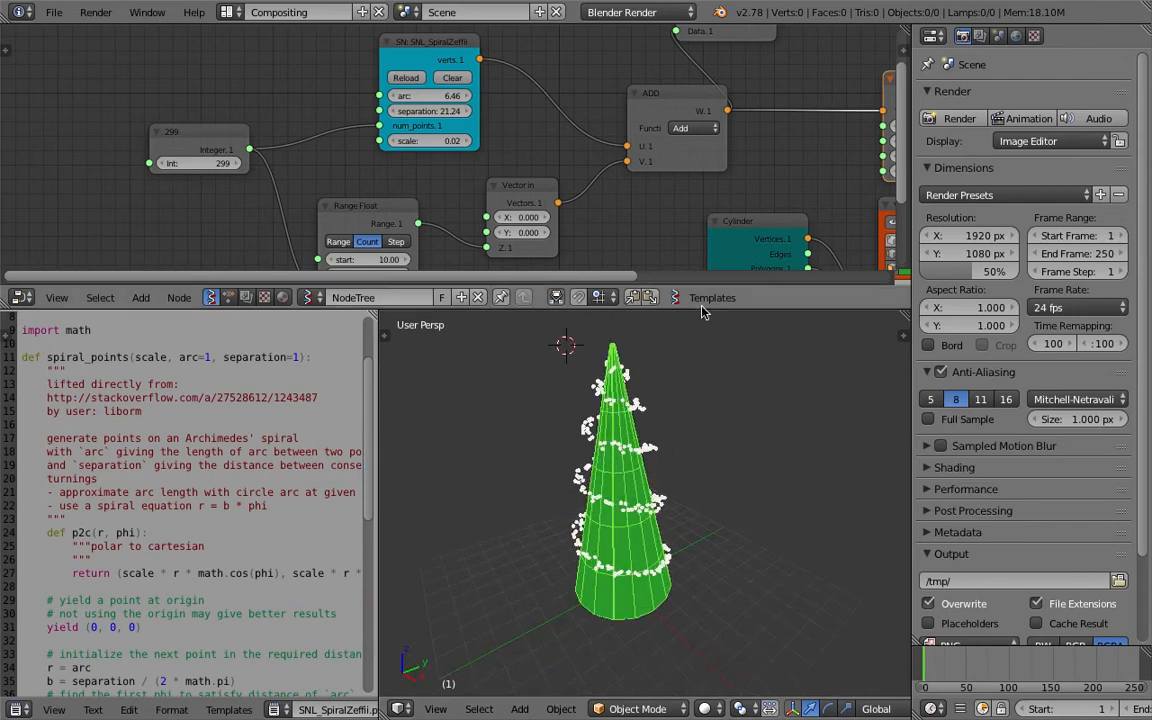
Resize the node editor to review the Cylinder nodes, and shrink it again to show the whole tree.
{"action": "left_click_drag", "start_coordinate": [704, 310], "coordinate": [702, 278]}
{"action": "middle_click_drag", "start_coordinate": [718, 178], "coordinate": [409, 177]}
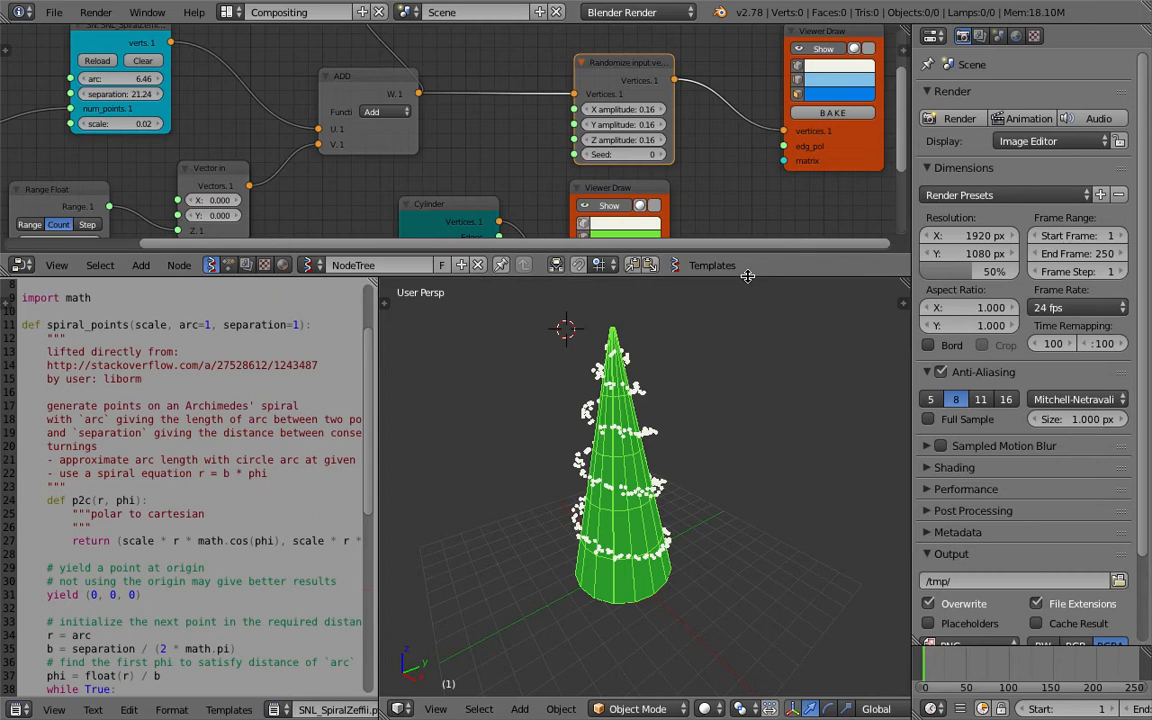
{"action": "left_click_drag", "start_coordinate": [738, 278], "coordinate": [740, 396]}
{"action": "mouse_move", "coordinate": [810, 306]}
{"action": "middle_mouse_down"}
{"action": "mouse_move", "coordinate": [665, 256]}
{"action": "mouse_move", "coordinate": [587, 166]}
{"action": "mouse_move", "coordinate": [527, 215]}
{"action": "middle_mouse_up"}
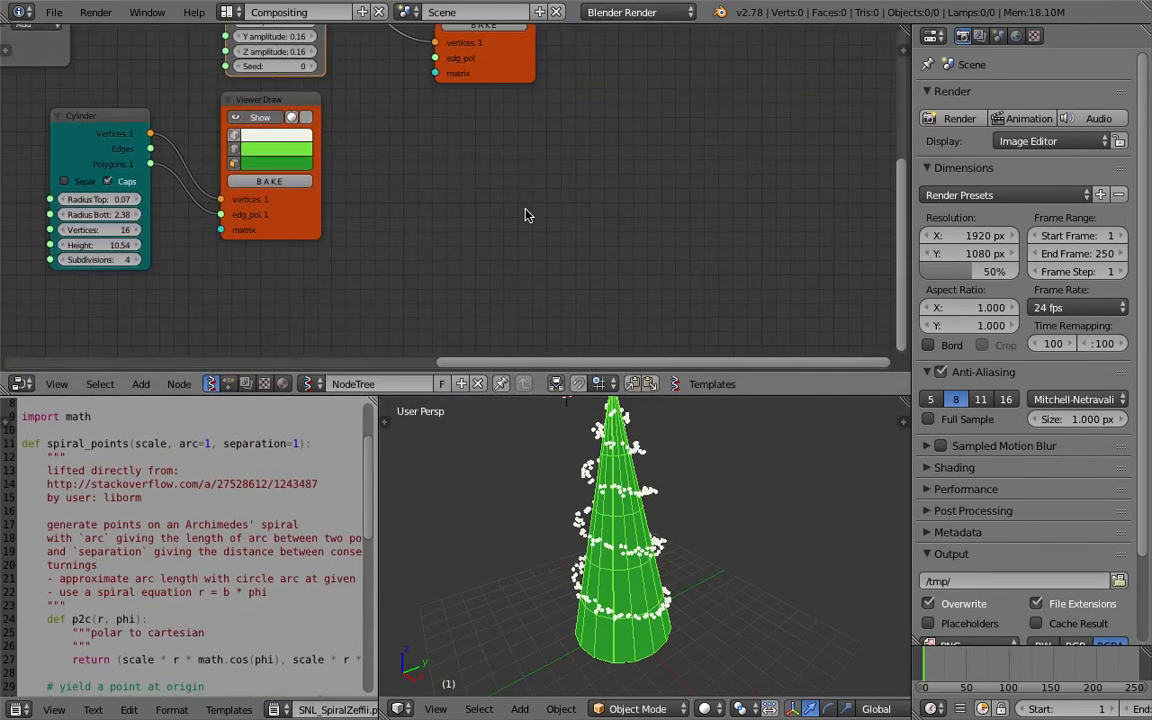
{"action": "middle_click_drag", "start_coordinate": [672, 532], "coordinate": [679, 550]}
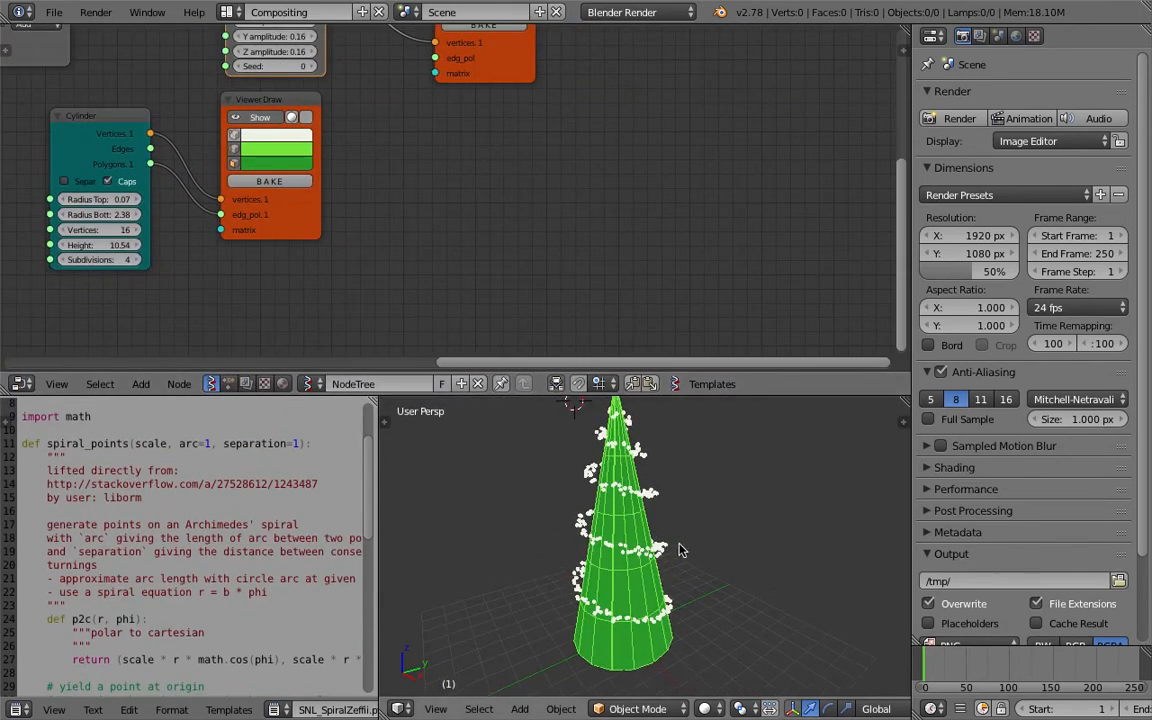
{"action": "left_click_drag", "start_coordinate": [733, 395], "coordinate": [733, 273]}
Save the file and add a Simple Star mesh at the 3D cursor beside the tree.
{"action": "left_click", "coordinate": [687, 464]}
{"action": "middle_click_drag", "start_coordinate": [687, 466], "coordinate": [703, 467]}
{"action": "key", "text": "ctrl+s"}
{"action": "left_click", "coordinate": [710, 467]}
{"action": "key", "text": "shift+a"}
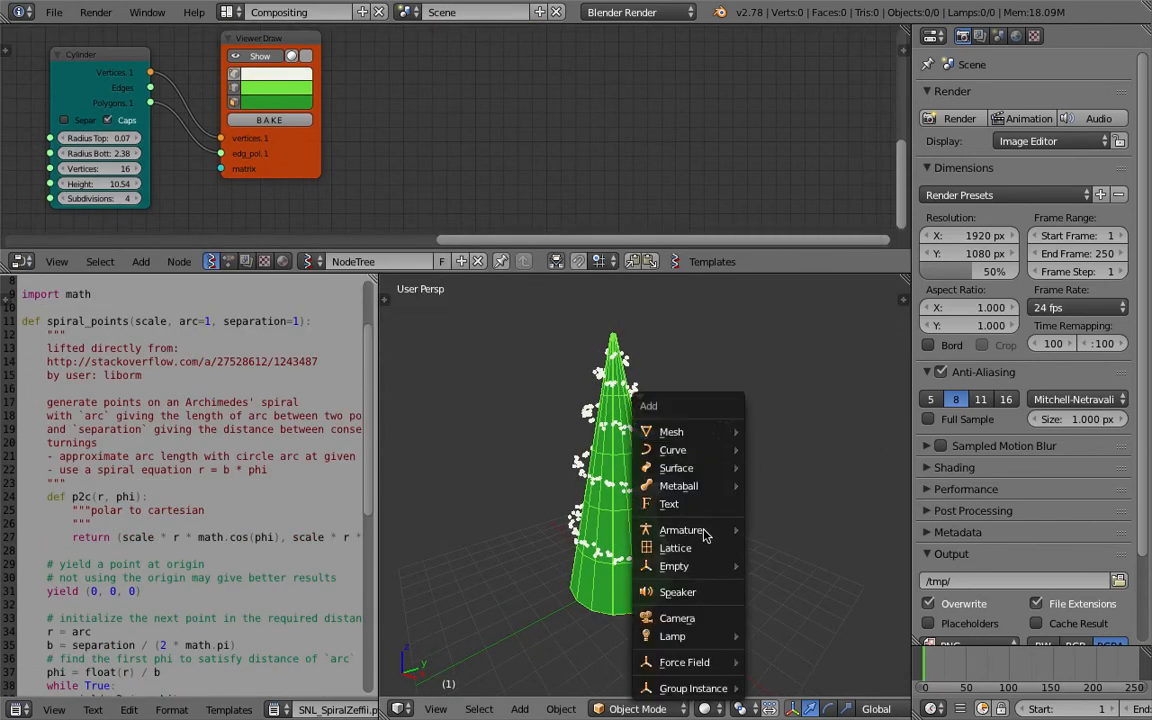
{"action": "mouse_move", "coordinate": [714, 441]}
{"action": "mouse_move", "coordinate": [800, 398]}
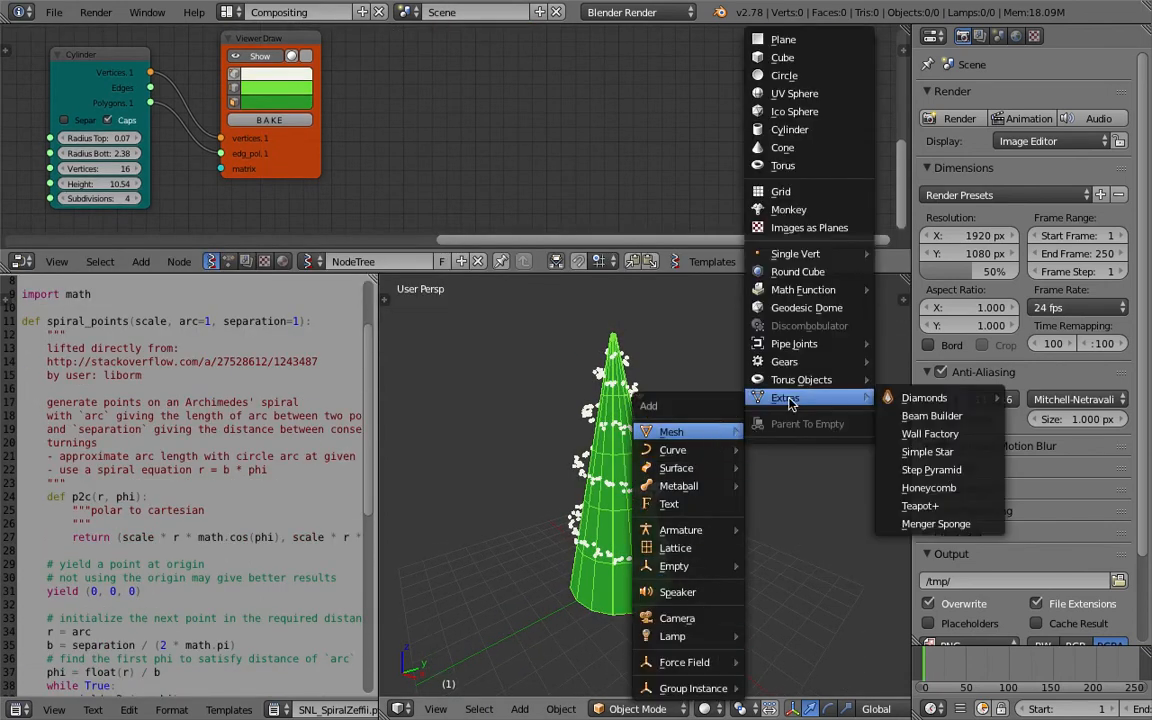
{"action": "mouse_move", "coordinate": [963, 405]}
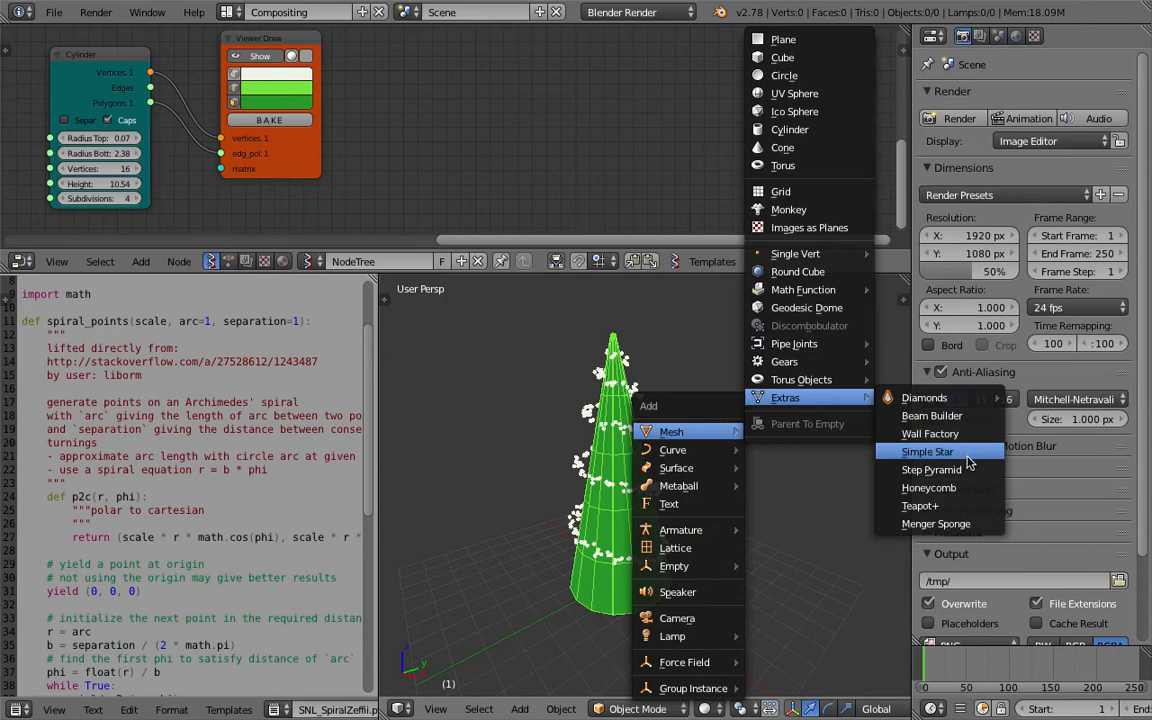
{"action": "left_click", "coordinate": [928, 451]}
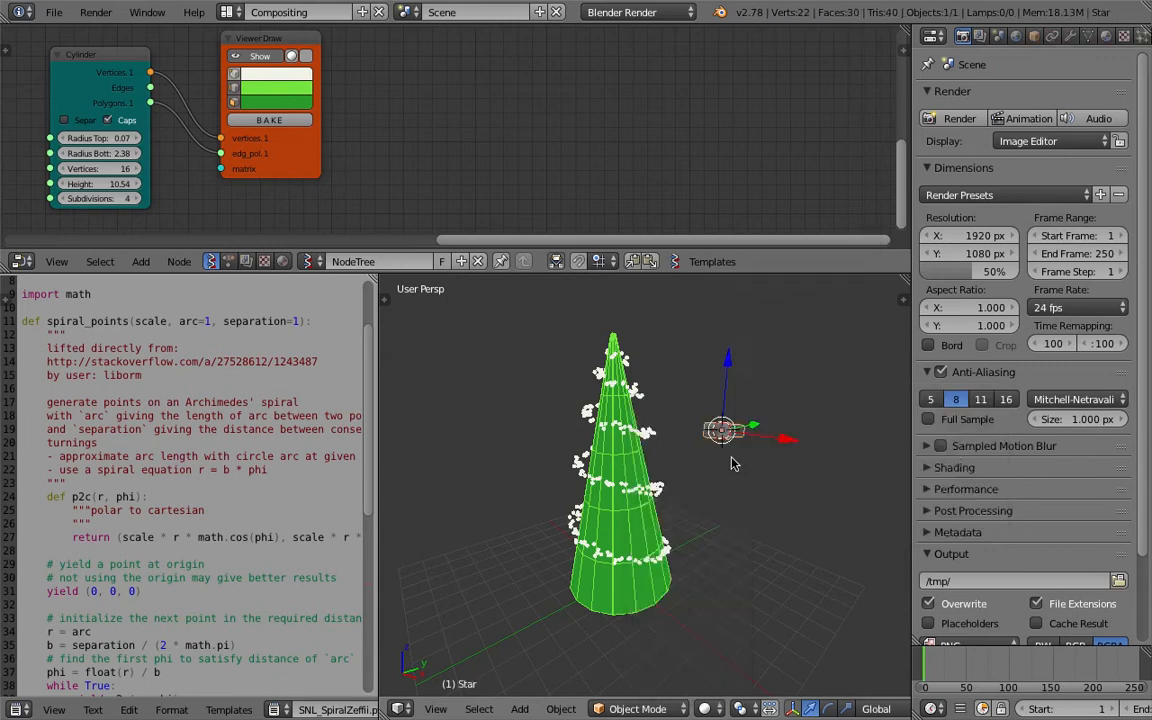
Set the star's outer radius to 0.94, inner radius to 0.47 and height to 0.26.
{"action": "middle_click_drag", "start_coordinate": [682, 542], "coordinate": [682, 440]}
{"action": "scroll", "coordinate": [682, 440], "scroll_direction": "up", "scroll_amount": 4}
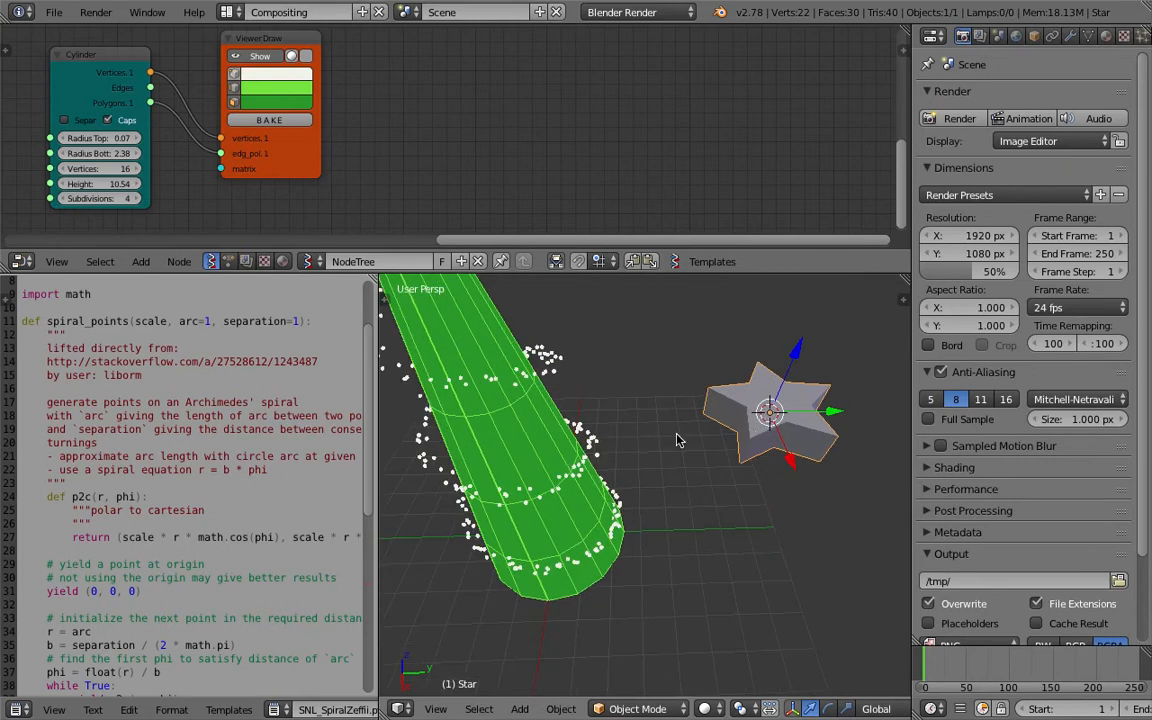
{"action": "key", "text": "t"}
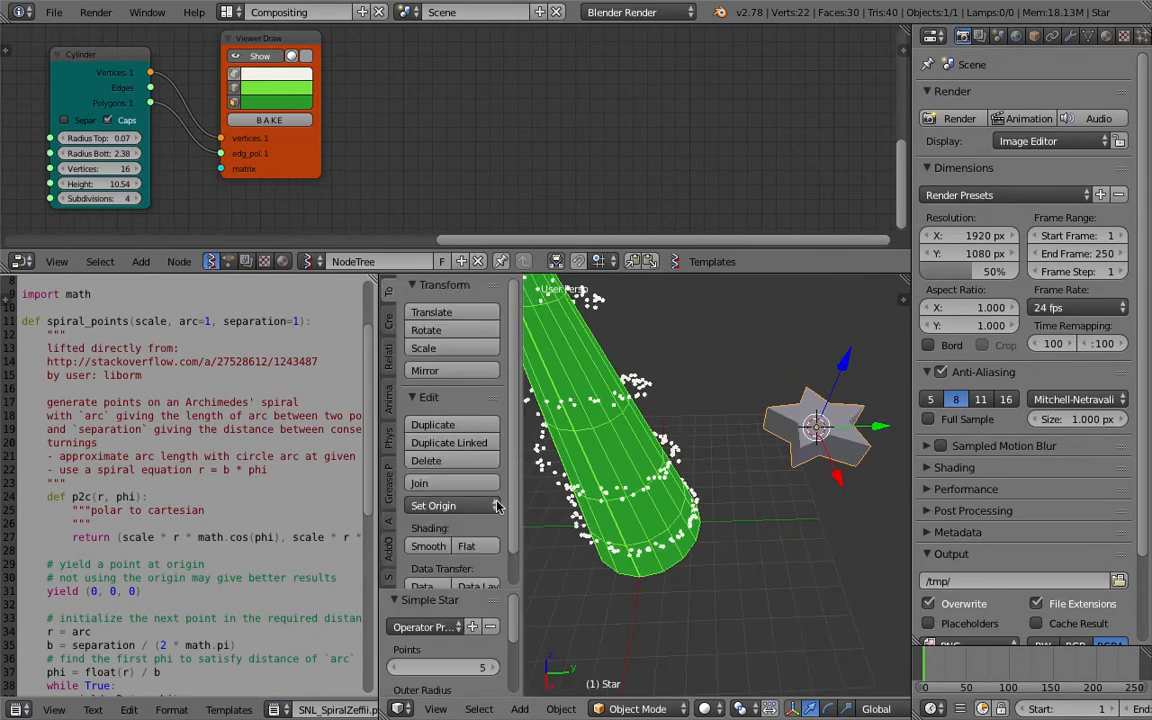
{"action": "scroll", "coordinate": [437, 577], "scroll_direction": "down", "scroll_amount": 2}
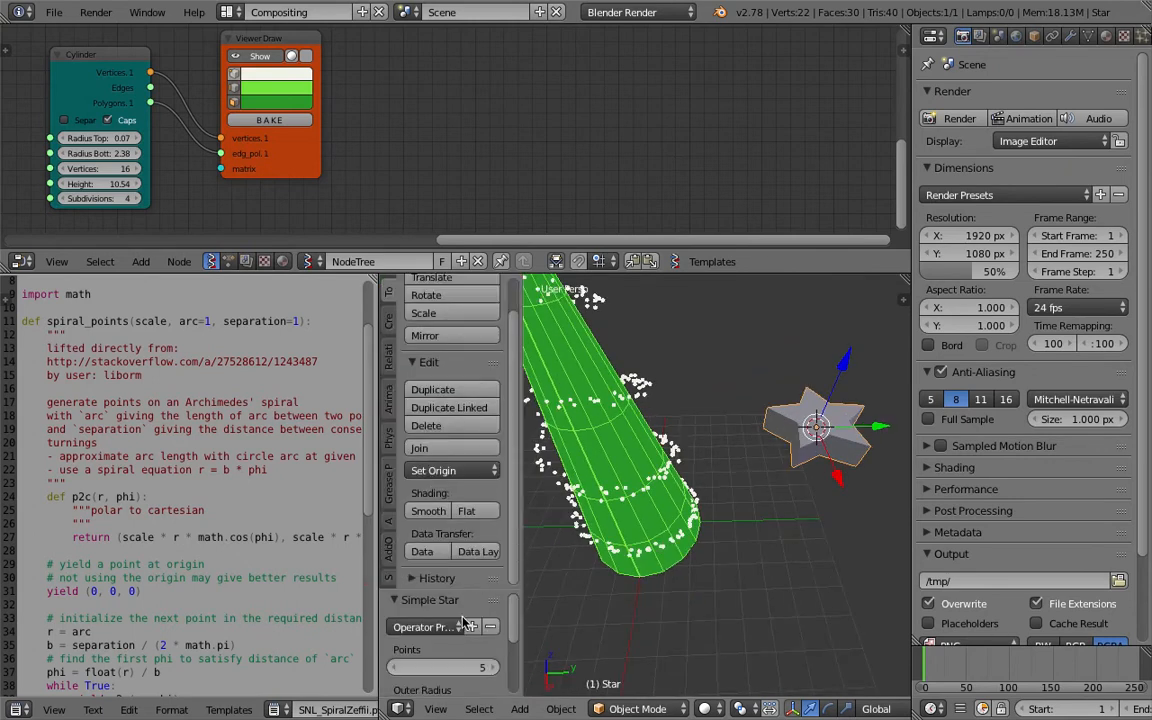
{"action": "scroll", "coordinate": [468, 655], "scroll_direction": "down", "scroll_amount": 4}
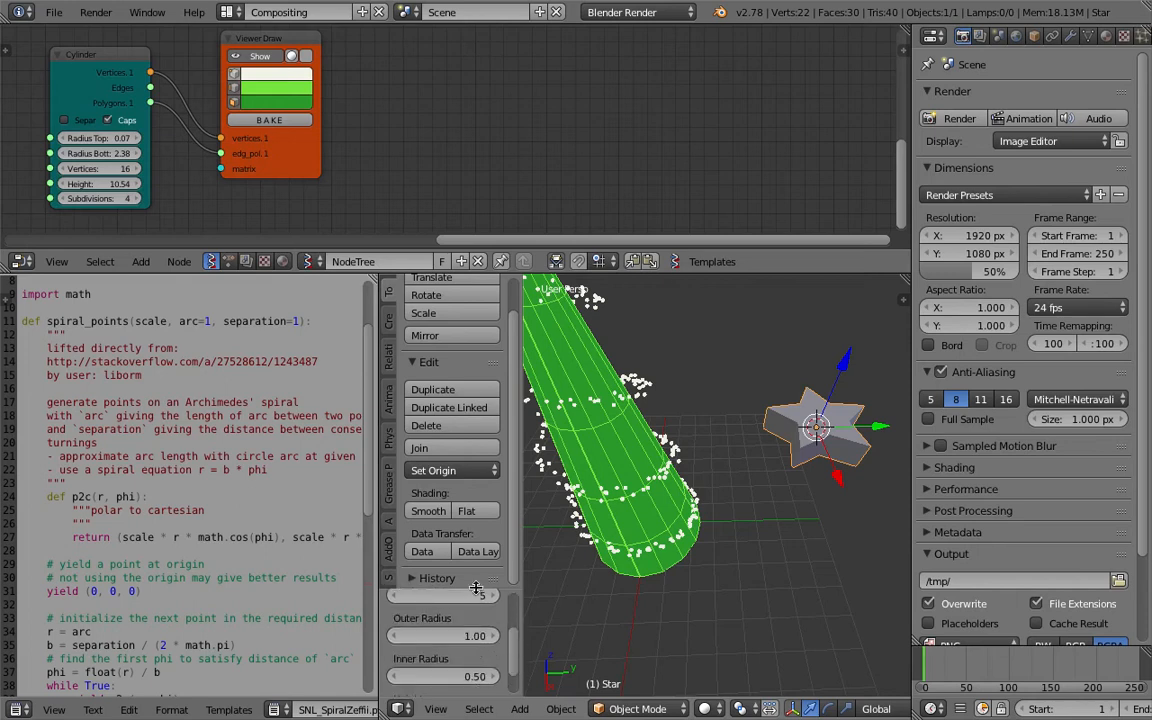
{"action": "left_click_drag", "start_coordinate": [476, 588], "coordinate": [470, 508]}
{"action": "left_click_drag", "start_coordinate": [467, 599], "coordinate": [465, 640]}
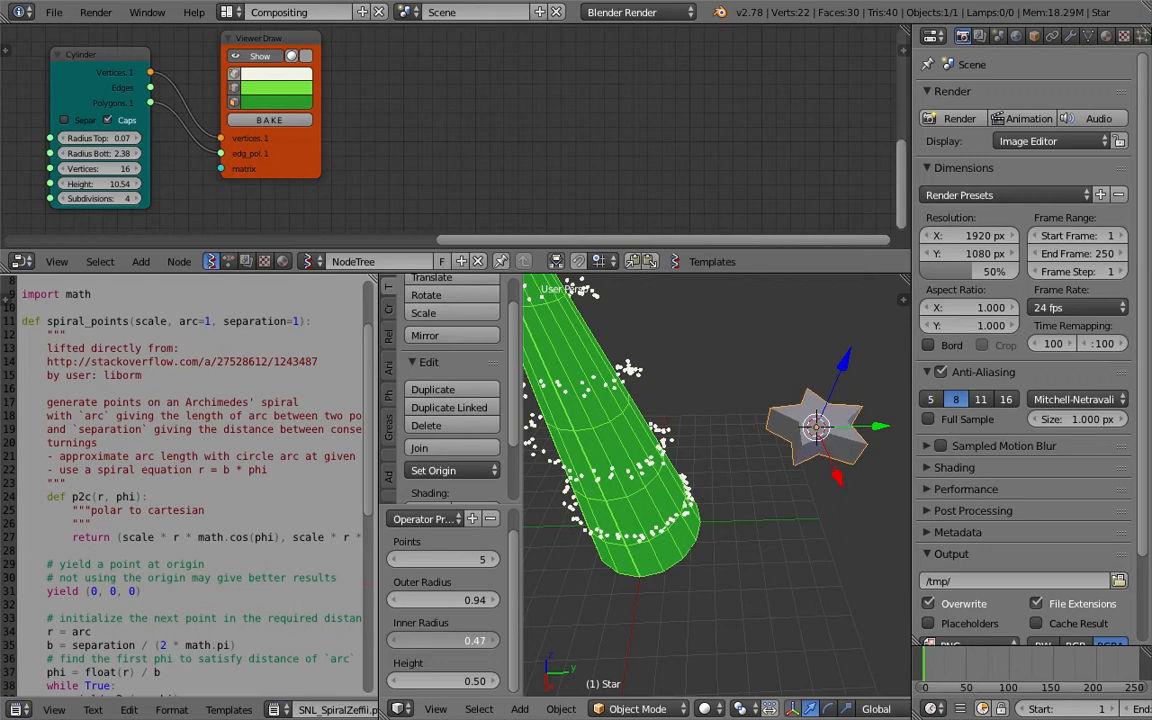
{"action": "left_click_drag", "start_coordinate": [467, 680], "coordinate": [429, 680]}
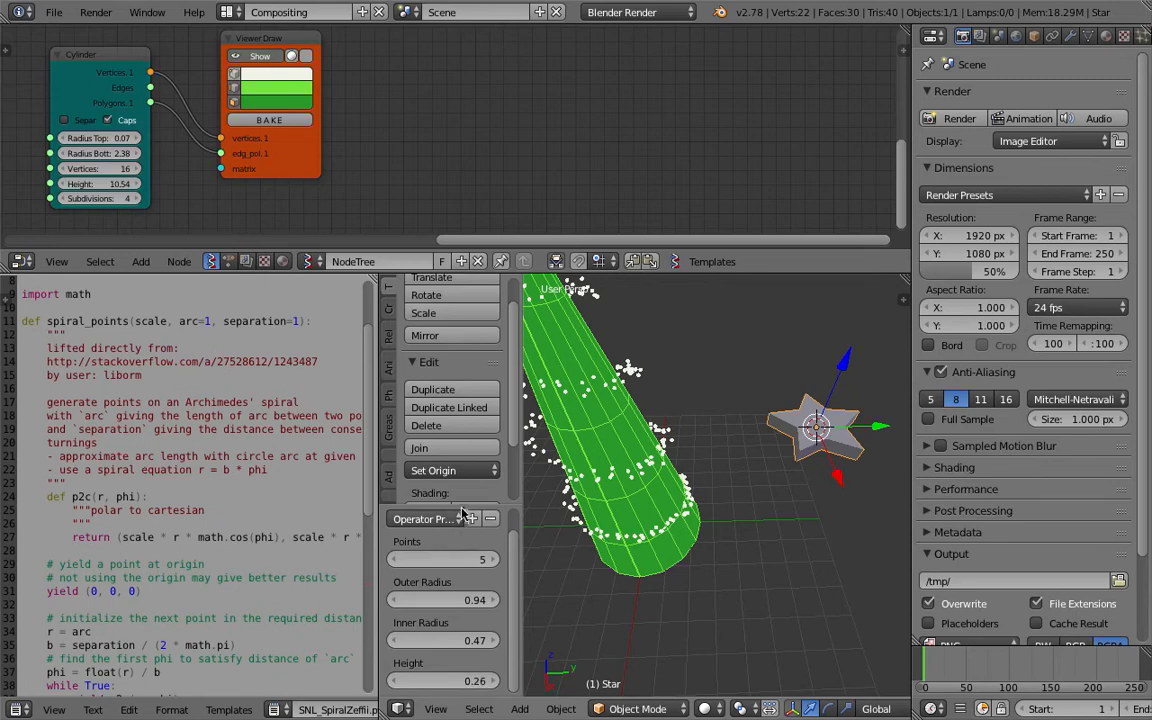
{"action": "left_click_drag", "start_coordinate": [466, 506], "coordinate": [481, 419]}
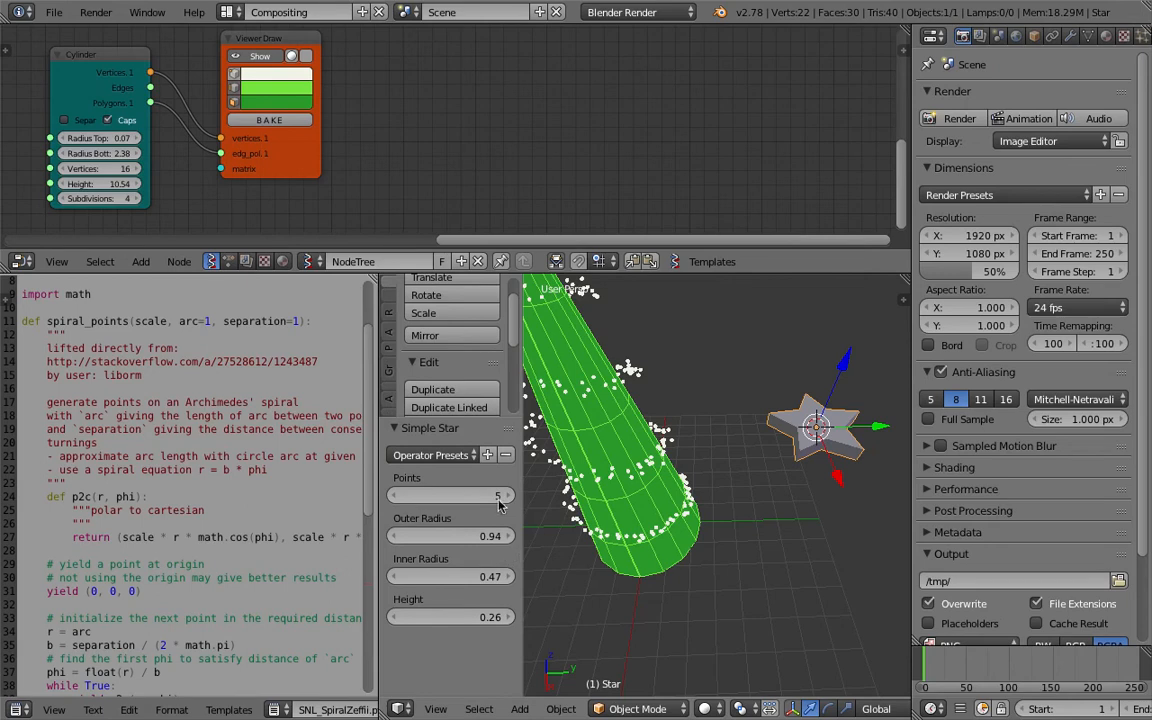
Try rotating the star -90 degrees about the global Y axis.
{"action": "middle_click_drag", "start_coordinate": [745, 499], "coordinate": [789, 436]}
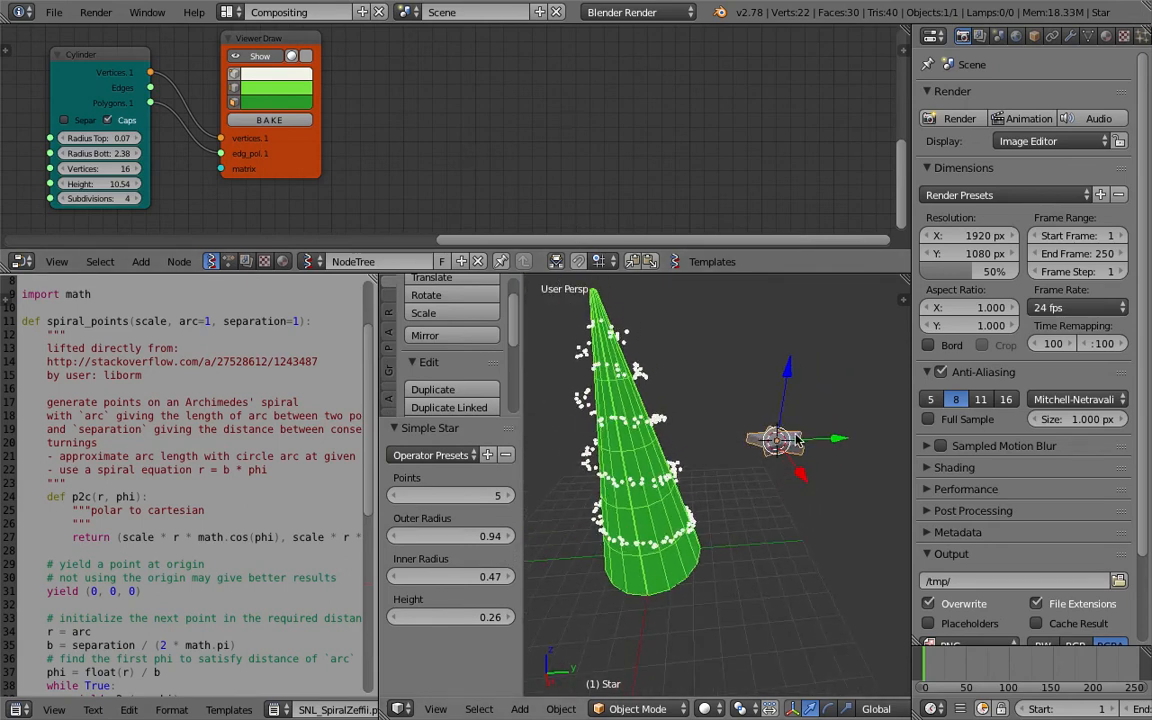
{"action": "key", "text": "r"}
{"action": "key", "text": "y"}
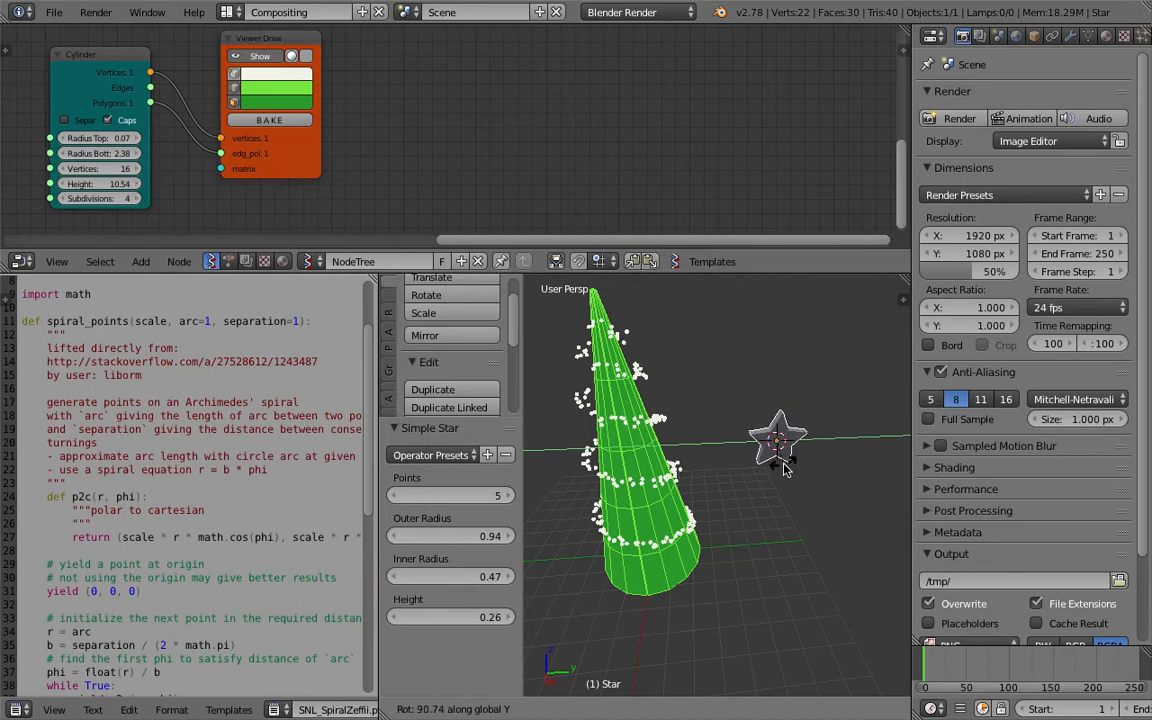
{"action": "type", "text": "-90"}
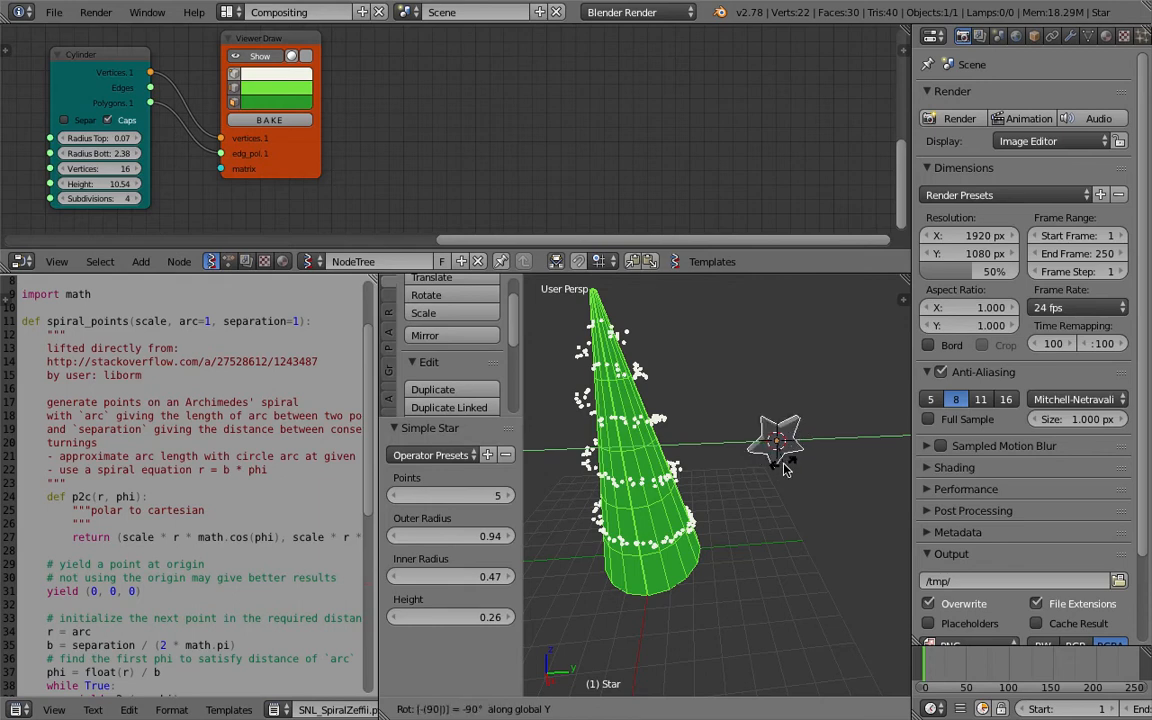
{"action": "key", "text": "Return"}
Stand the star upright by rotating it 90 degrees about the global Y axis.
{"action": "middle_click_drag", "start_coordinate": [800, 448], "coordinate": [806, 454]}
{"action": "key", "text": "r"}
{"action": "key", "text": "y"}
{"action": "type", "text": "90"}
{"action": "key", "text": "Return"}
{"action": "middle_click_drag", "start_coordinate": [765, 523], "coordinate": [775, 510]}
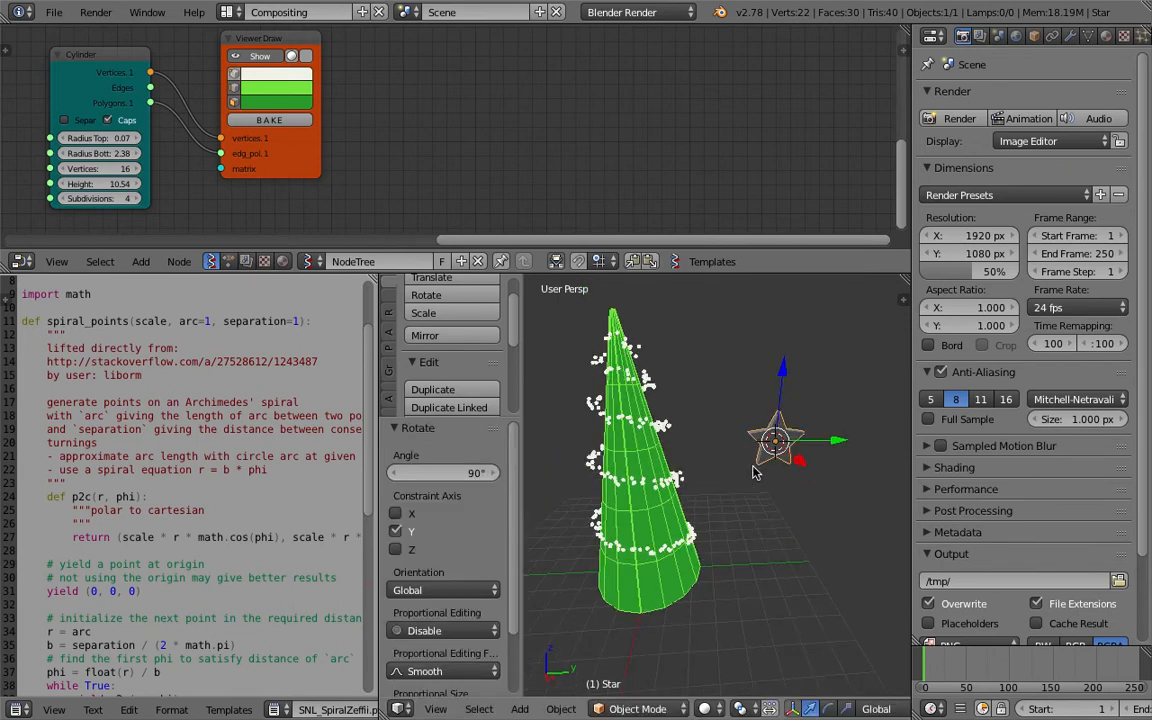
Give the star a new material with a golden-yellow diffuse color and a diffuse intensity of 1.000.
{"action": "left_click", "coordinate": [1105, 35]}
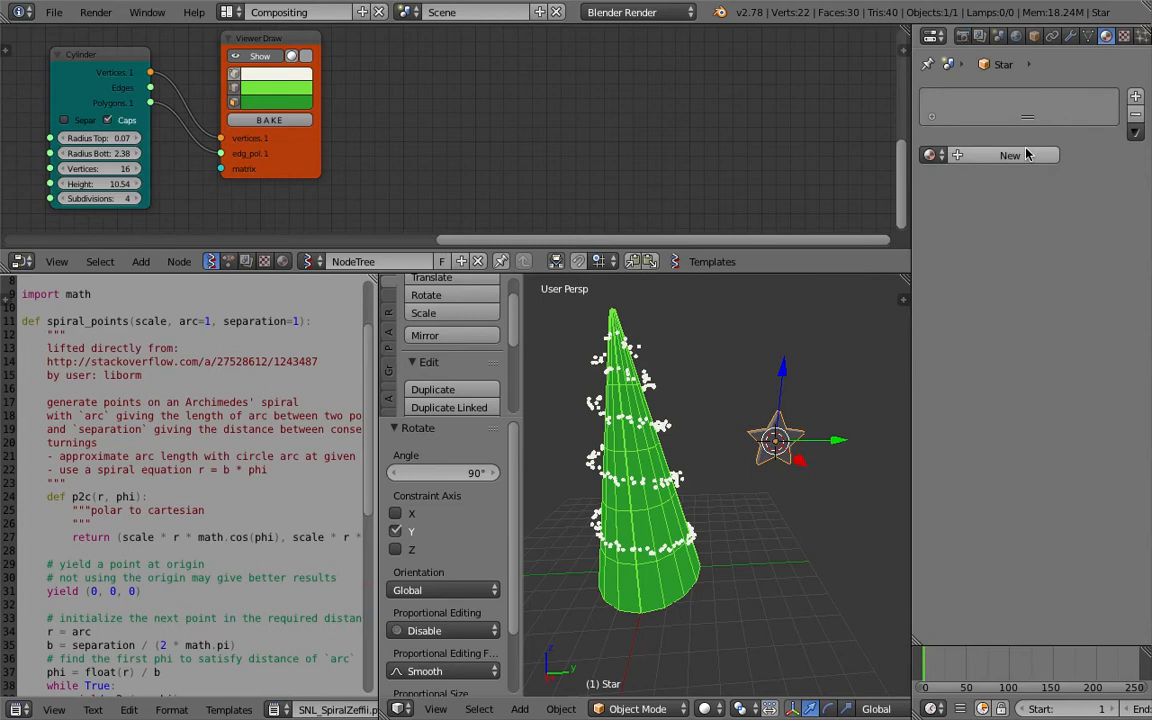
{"action": "left_click", "coordinate": [1013, 154]}
{"action": "left_click", "coordinate": [951, 375]}
{"action": "left_click_drag", "start_coordinate": [920, 248], "coordinate": [866, 234]}
{"action": "left_click_drag", "start_coordinate": [1003, 161], "coordinate": [1004, 136]}
{"action": "middle_click_drag", "start_coordinate": [815, 400], "coordinate": [790, 365]}
{"action": "left_click", "coordinate": [965, 375]}
{"action": "left_click_drag", "start_coordinate": [889, 224], "coordinate": [878, 248]}
{"action": "middle_click_drag", "start_coordinate": [771, 408], "coordinate": [783, 414], "text": "shift"}
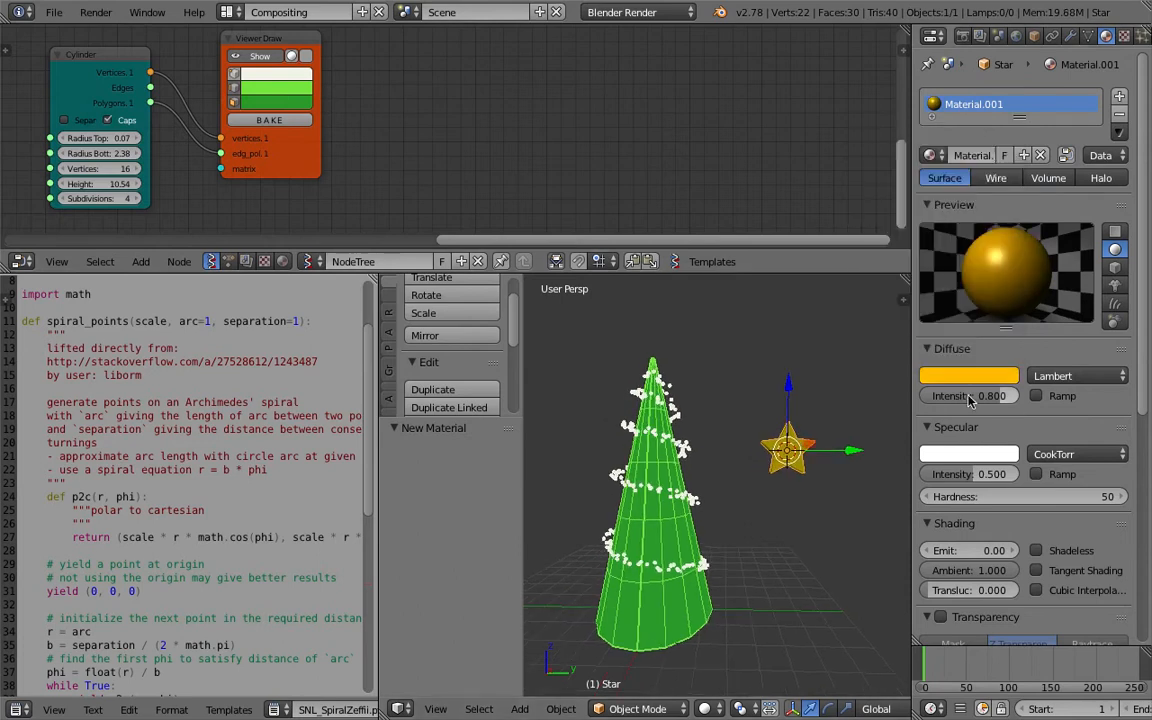
{"action": "left_click_drag", "start_coordinate": [976, 396], "coordinate": [1010, 396]}
Try placing the star freehand over the tip of the tree.
{"action": "middle_click_drag", "start_coordinate": [770, 385], "coordinate": [745, 408]}
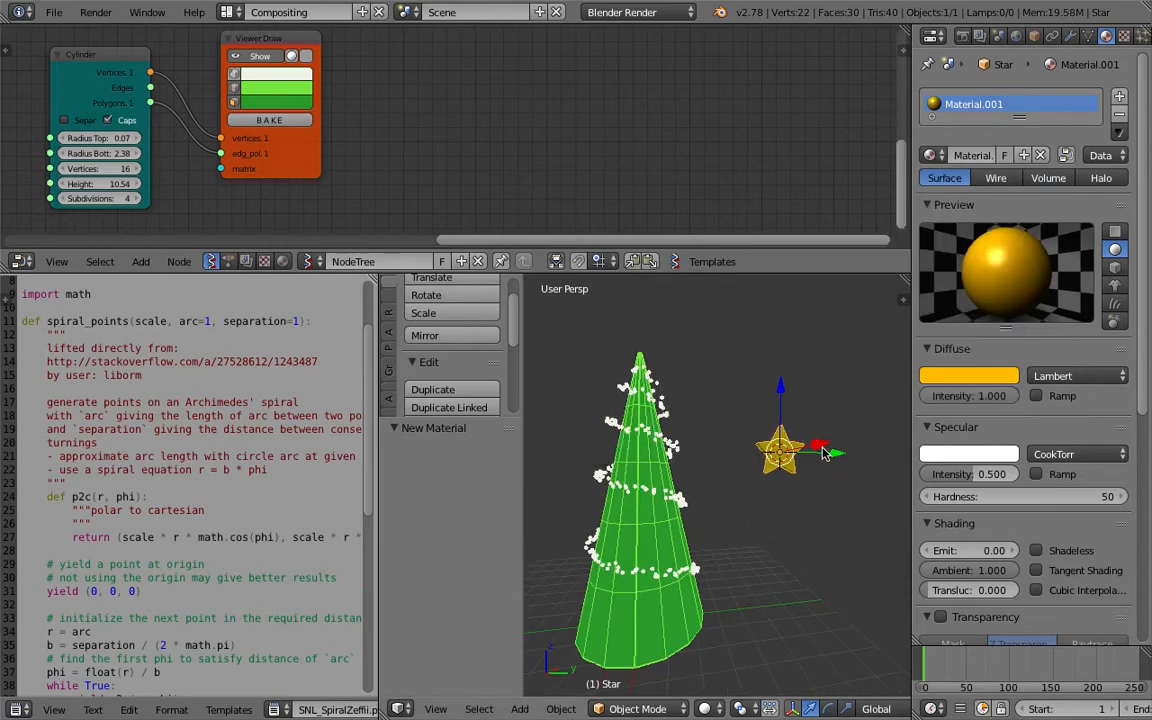
{"action": "key", "text": "g"}
{"action": "left_click", "coordinate": [657, 310]}
{"action": "middle_click_drag", "start_coordinate": [660, 318], "coordinate": [753, 414], "text": "shift"}
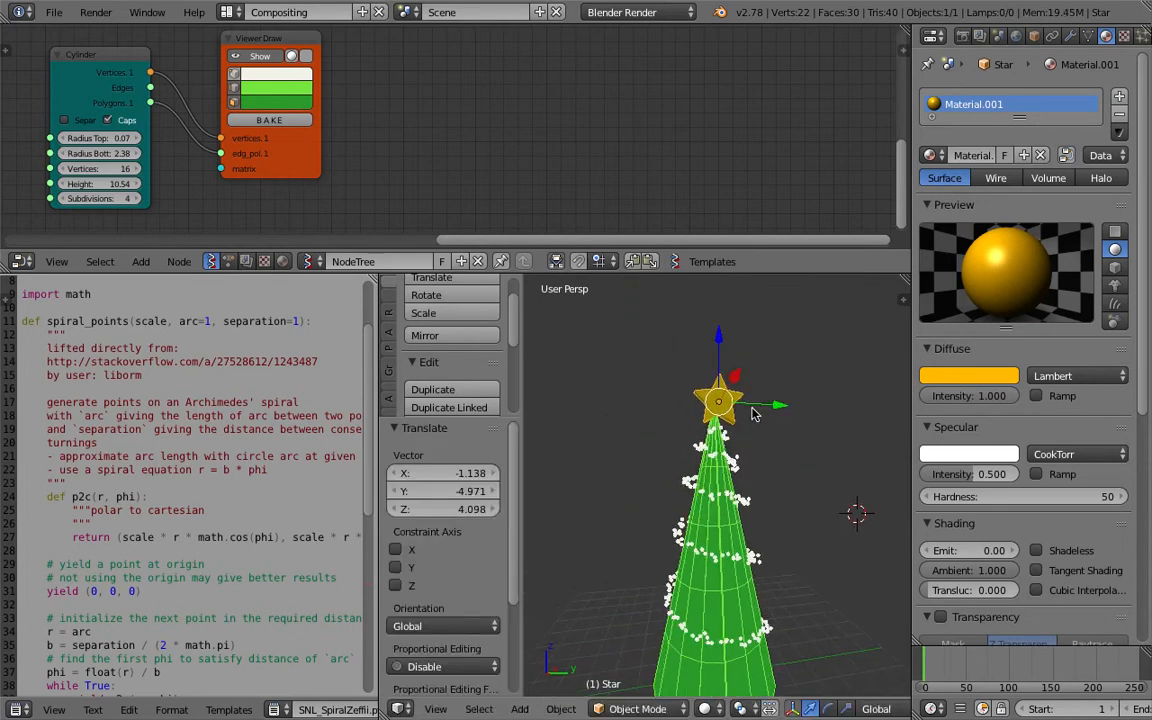
Clear the star's location, raise it along Z onto the tree's tip, and save the file.
{"action": "key", "text": "alt+g"}
{"action": "key", "text": "g"}
{"action": "key", "text": "z"}
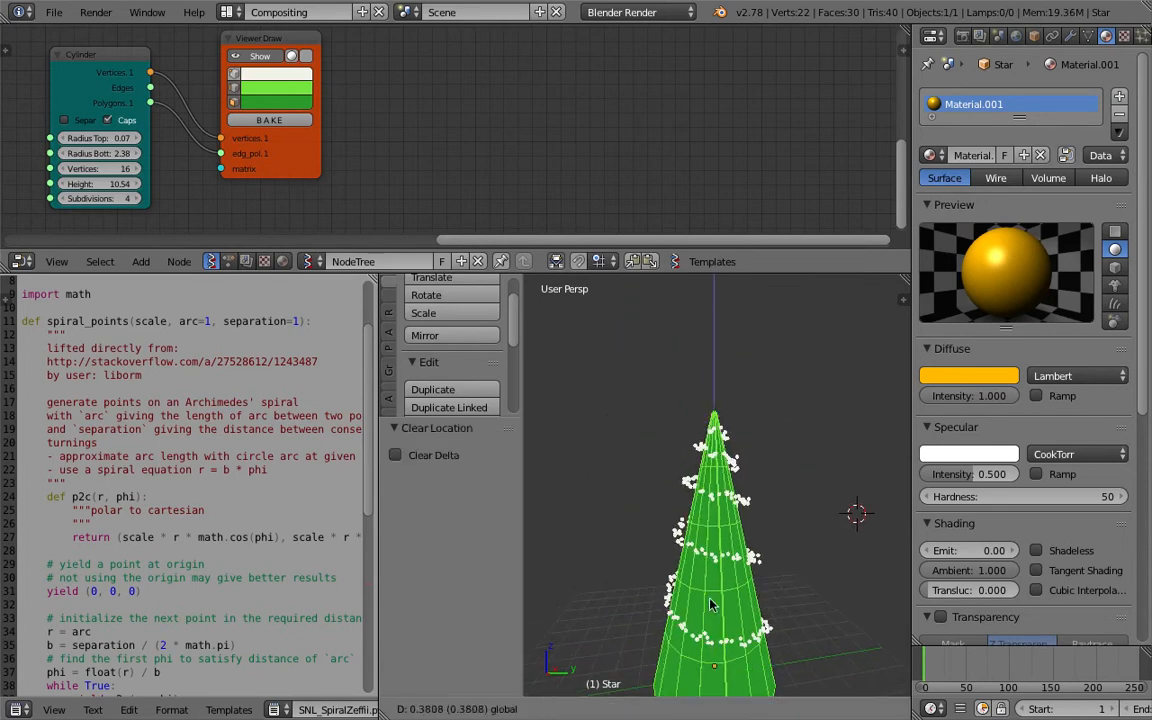
{"action": "left_click", "coordinate": [740, 344]}
{"action": "scroll", "coordinate": [797, 501], "scroll_direction": "down", "scroll_amount": 3}
{"action": "key", "text": "a"}
{"action": "key", "text": "ctrl+s"}
{"action": "key", "text": "Return"}
Scale the star by about 0.733, adjust its height along Z on the tree's tip, and save the file.
{"action": "scroll", "coordinate": [757, 515], "scroll_direction": "up", "scroll_amount": 5}
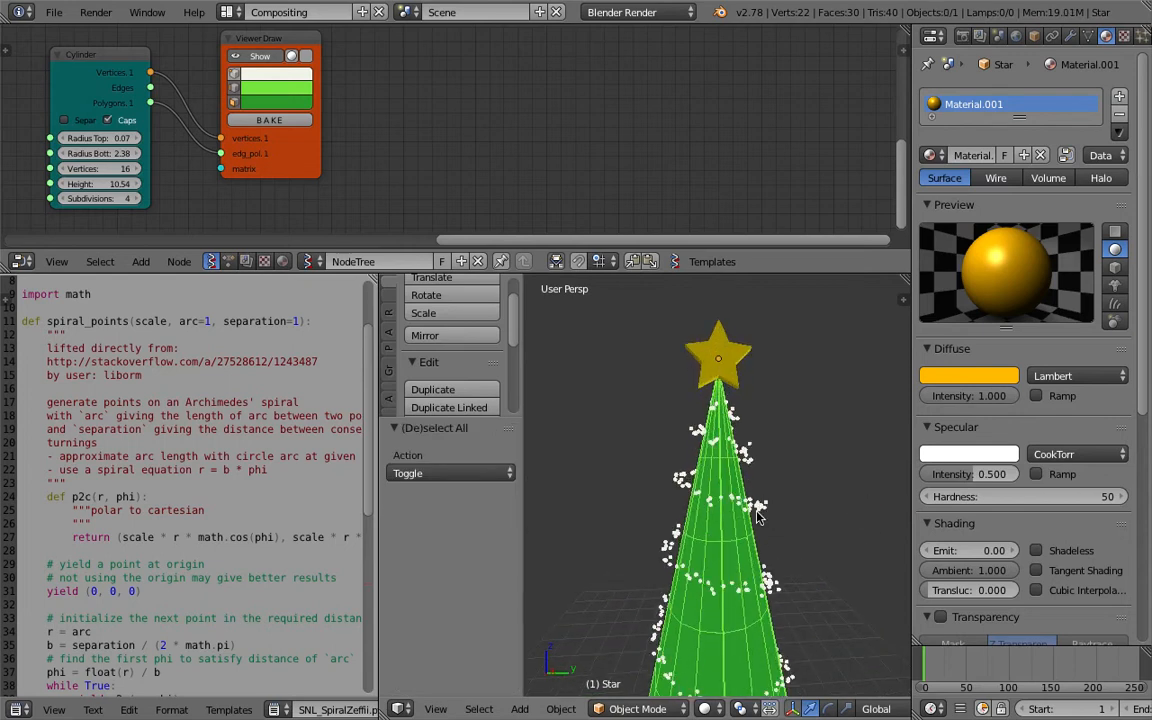
{"action": "right_click", "coordinate": [740, 361]}
{"action": "key", "text": "s"}
{"action": "left_click", "coordinate": [764, 396]}
{"action": "key", "text": "g"}
{"action": "key", "text": "z"}
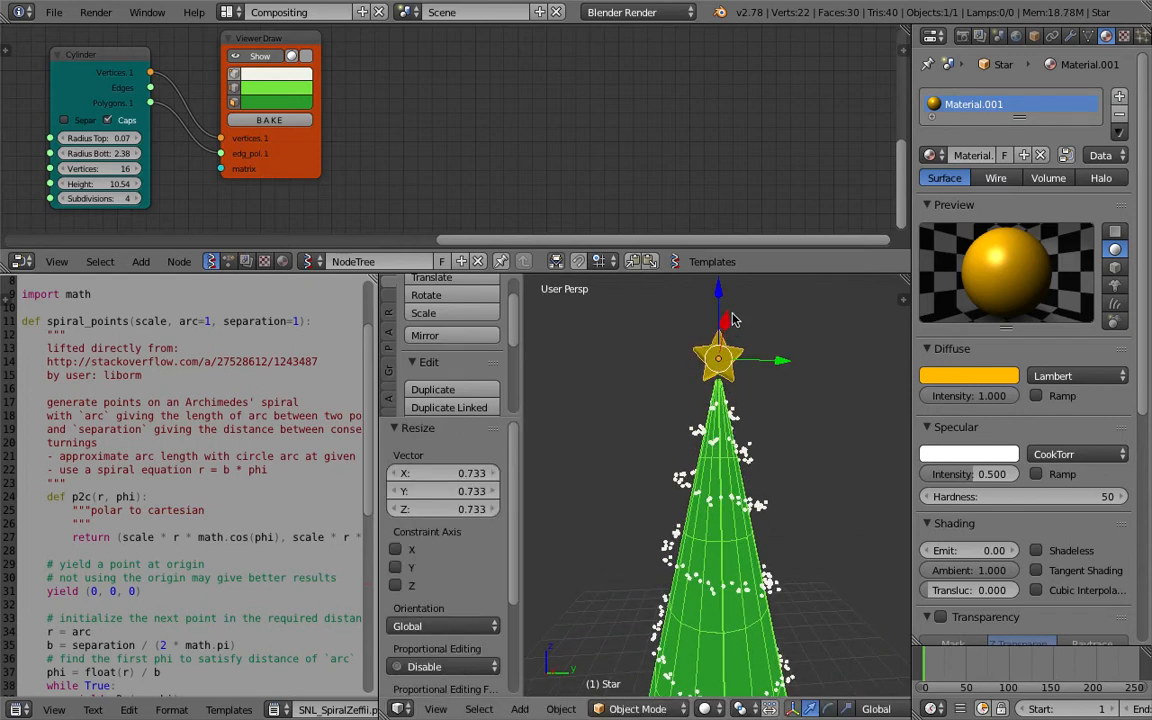
{"action": "left_click", "coordinate": [719, 340]}
{"action": "scroll", "coordinate": [720, 493], "scroll_direction": "down", "scroll_amount": 2}
{"action": "middle_click_drag", "start_coordinate": [719, 492], "coordinate": [601, 494]}
{"action": "key", "text": "ctrl+s"}
Scale the star down again by about 0.752 and save over the existing file.
{"action": "left_click", "coordinate": [771, 501]}
{"action": "key", "text": "s"}
{"action": "left_click", "coordinate": [762, 513]}
{"action": "key", "text": "ctrl+s"}
{"action": "left_click", "coordinate": [714, 481]}
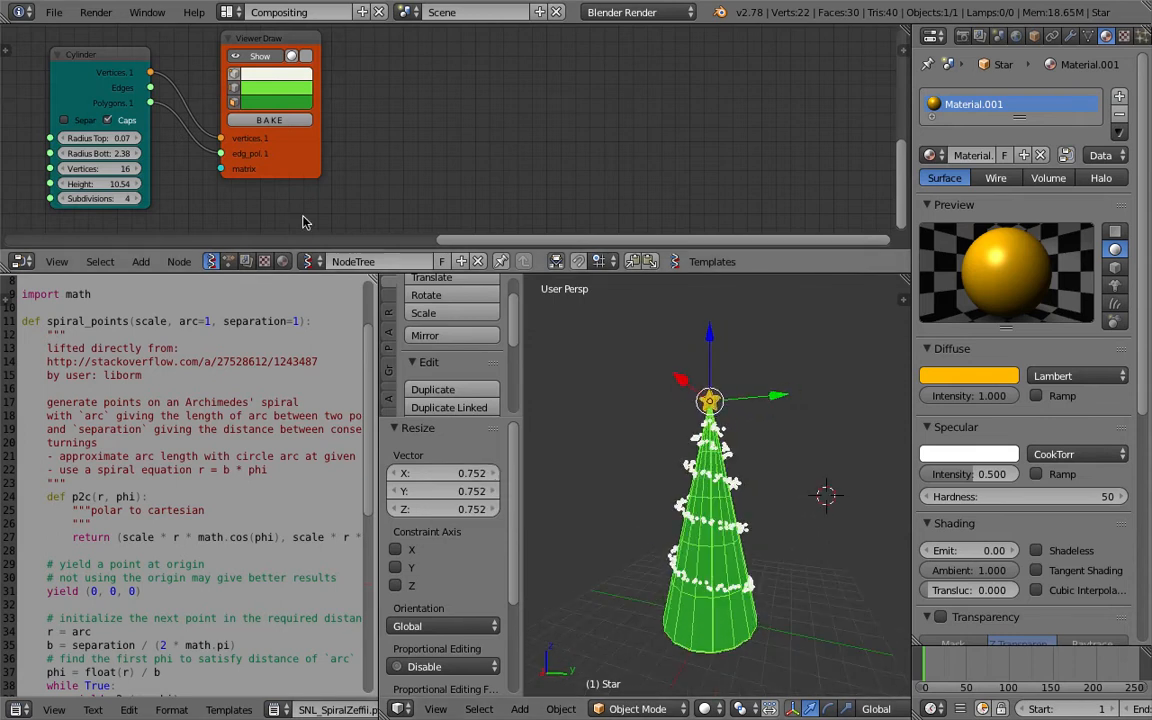
Enlarge the node editor, move the Cylinder and its Viewer Draw node below the spiral node chain, and save.
{"action": "middle_click_drag", "start_coordinate": [303, 221], "coordinate": [611, 184]}
{"action": "scroll", "coordinate": [611, 184], "scroll_direction": "down", "scroll_amount": 1}
{"action": "left_click_drag", "start_coordinate": [643, 252], "coordinate": [632, 352]}
{"action": "scroll", "coordinate": [591, 252], "scroll_direction": "down", "scroll_amount": 1}
{"action": "left_click_drag", "start_coordinate": [557, 248], "coordinate": [672, 262]}
{"action": "left_click_drag", "start_coordinate": [438, 194], "coordinate": [536, 211]}
{"action": "key", "text": "ctrl+s"}
{"action": "left_click", "coordinate": [532, 209]}
Tidy the positions of the Randomize input vertices, spiral Viewer Draw and Stethoscope nodes, and save the file.
{"action": "left_click_drag", "start_coordinate": [535, 105], "coordinate": [502, 111]}
{"action": "left_click_drag", "start_coordinate": [660, 84], "coordinate": [679, 75]}
{"action": "left_click_drag", "start_coordinate": [588, 48], "coordinate": [549, 37]}
{"action": "key", "text": "ctrl+s"}
{"action": "left_click", "coordinate": [549, 47]}
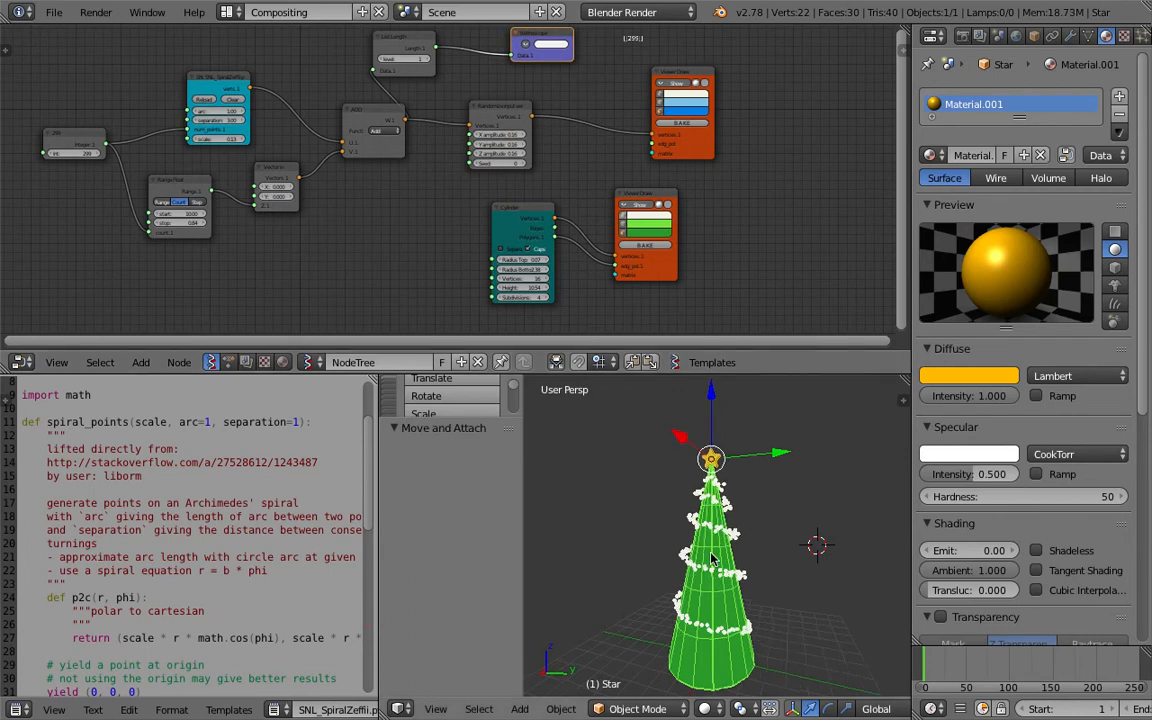
{"action": "key", "text": "ctrl+s"}
{"action": "left_click", "coordinate": [655, 541]}
{"action": "key", "text": "ctrl+s"}
{"action": "left_click", "coordinate": [719, 588]}
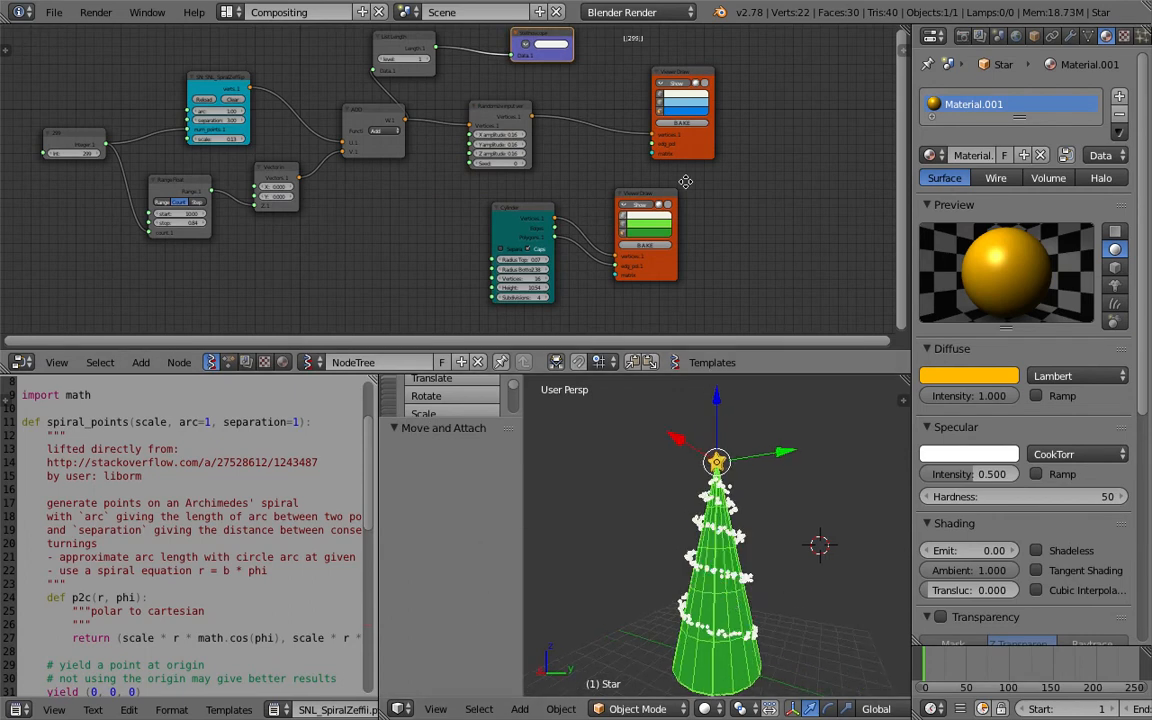
Save the file again and shrink the node editor to give the 3D view more height.
{"action": "middle_click_drag", "start_coordinate": [689, 224], "coordinate": [491, 196]}
{"action": "middle_click_drag", "start_coordinate": [679, 488], "coordinate": [732, 512]}
{"action": "key", "text": "ctrl+s"}
{"action": "left_click", "coordinate": [738, 577]}
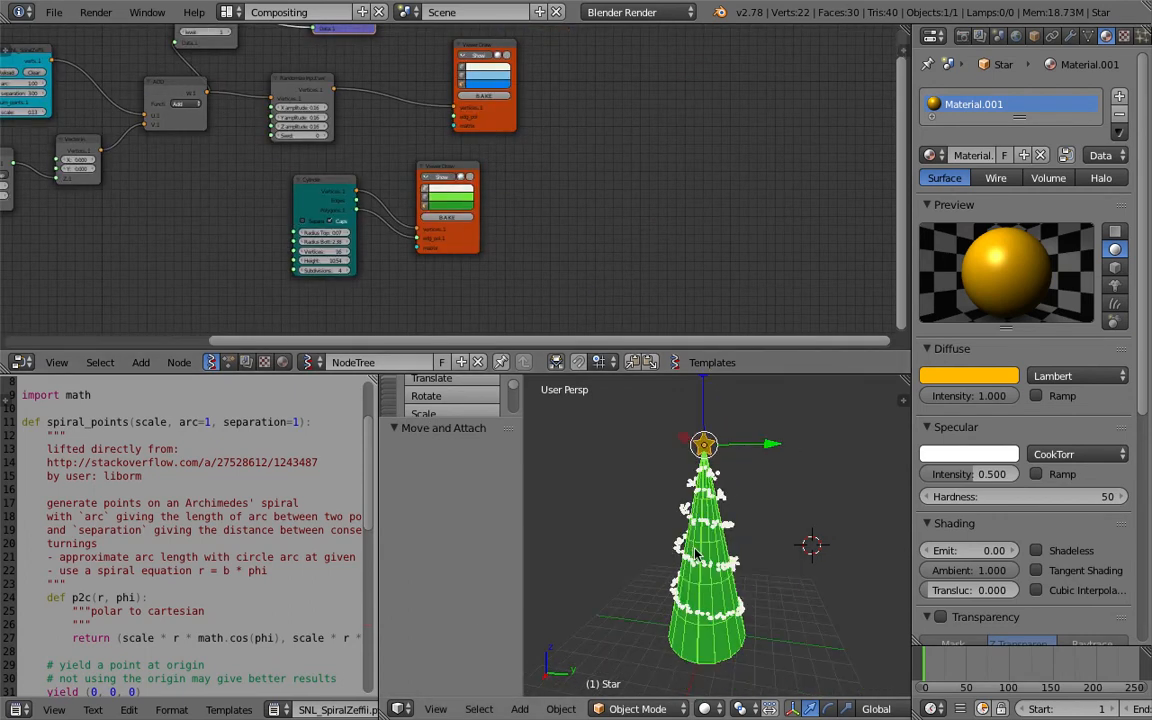
{"action": "scroll", "coordinate": [709, 554], "scroll_direction": "up", "scroll_amount": 2}
{"action": "left_click_drag", "start_coordinate": [753, 374], "coordinate": [753, 309]}
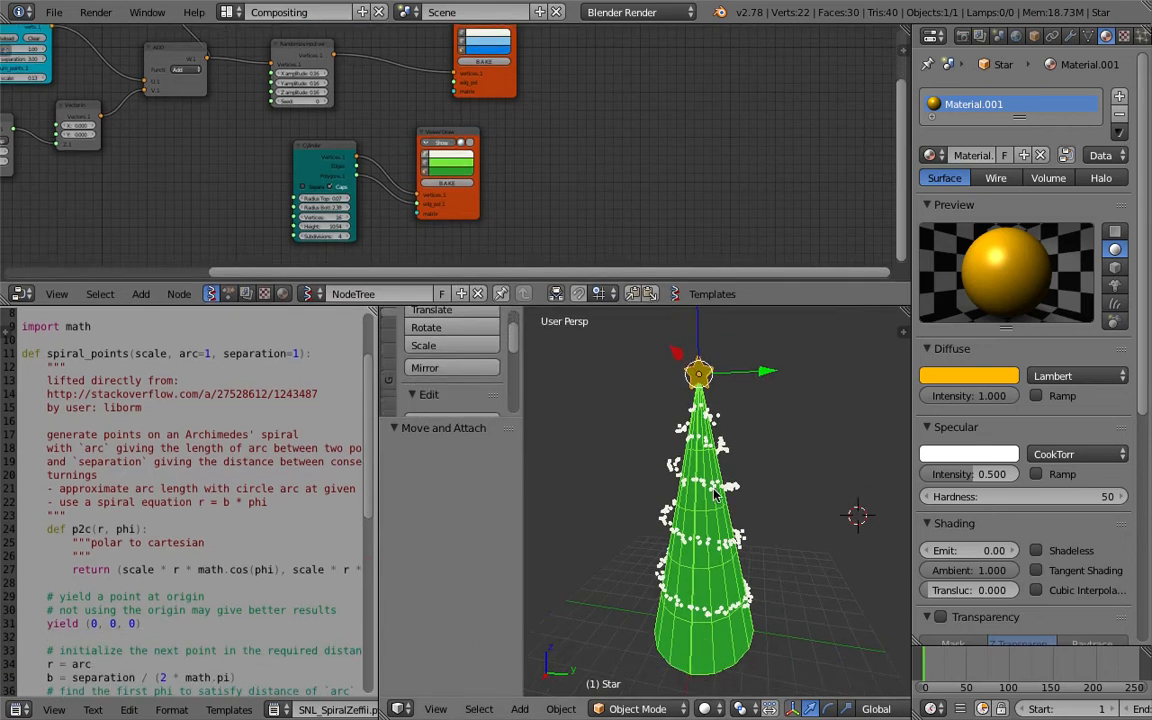
Deselect the star and view the whole decorated tree from different angles.
{"action": "middle_click_drag", "start_coordinate": [755, 560], "coordinate": [660, 590]}
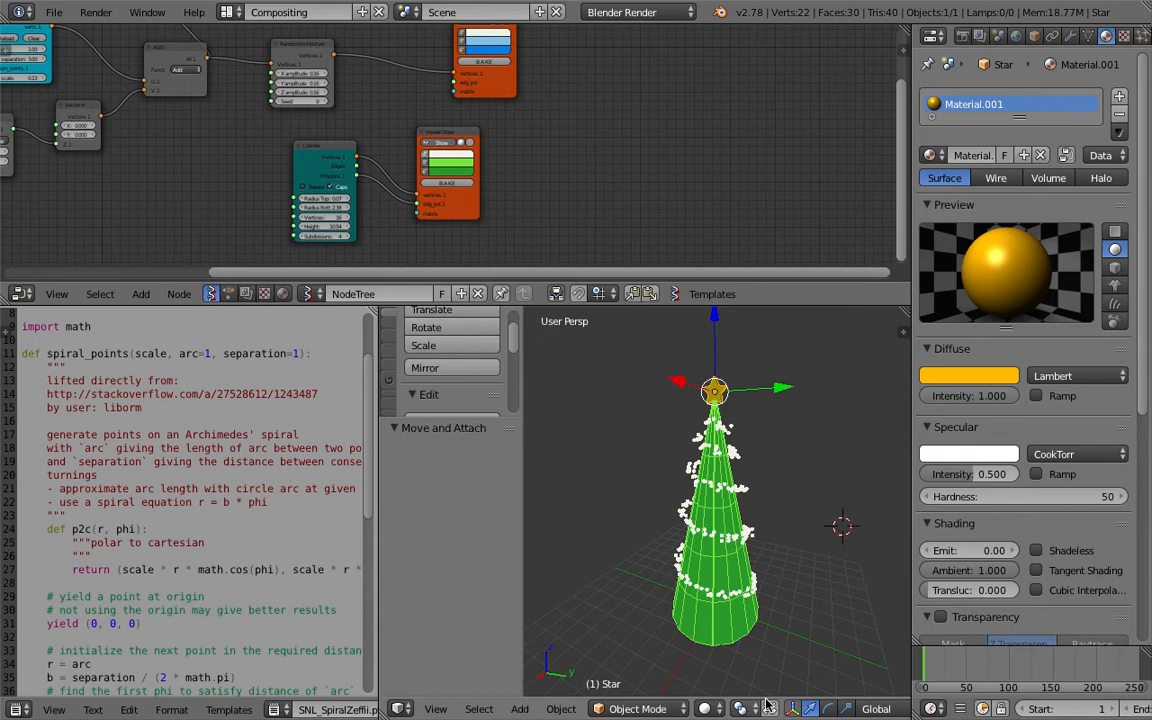
{"action": "scroll", "coordinate": [757, 614], "scroll_direction": "down", "scroll_amount": 3}
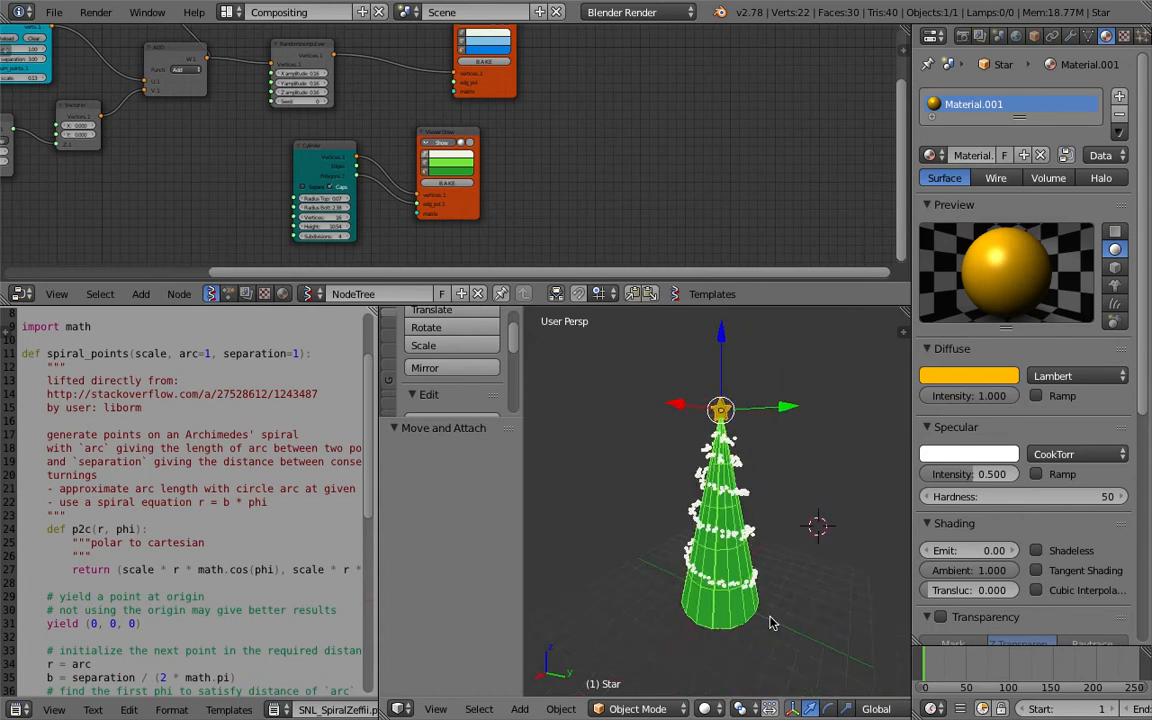
{"action": "key", "text": "a"}
{"action": "scroll", "coordinate": [728, 542], "scroll_direction": "up", "scroll_amount": 4}
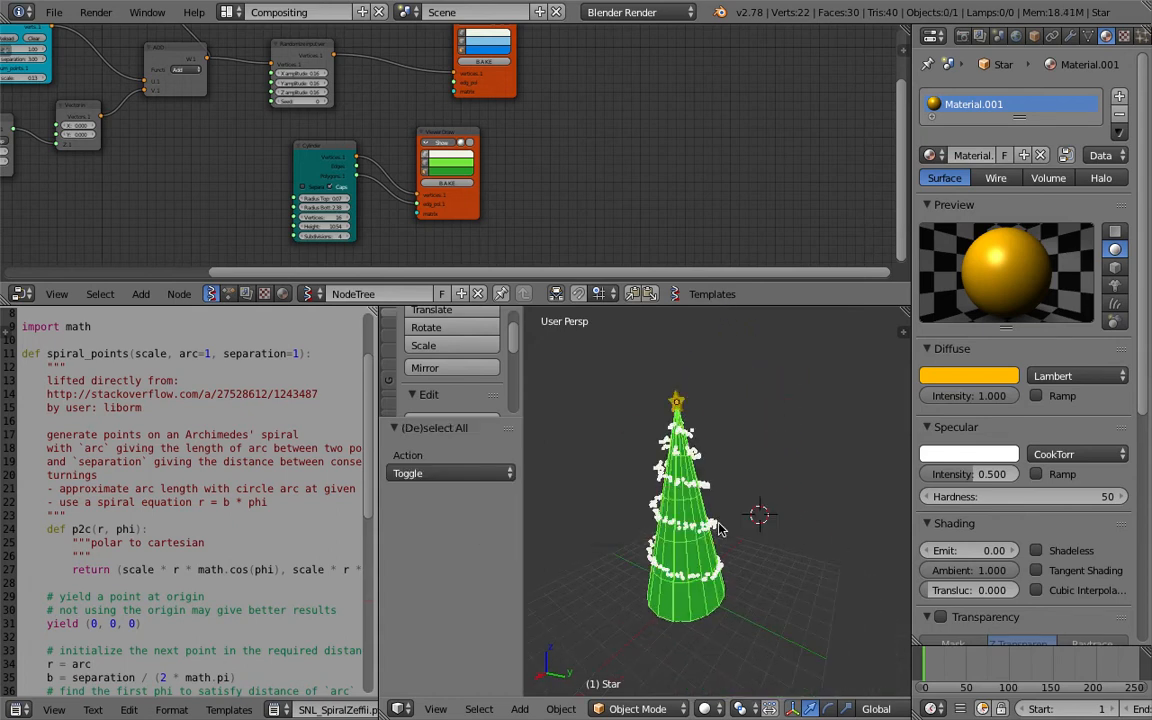
{"action": "scroll", "coordinate": [693, 514], "scroll_direction": "up", "scroll_amount": 2, "text": "ctrl"}
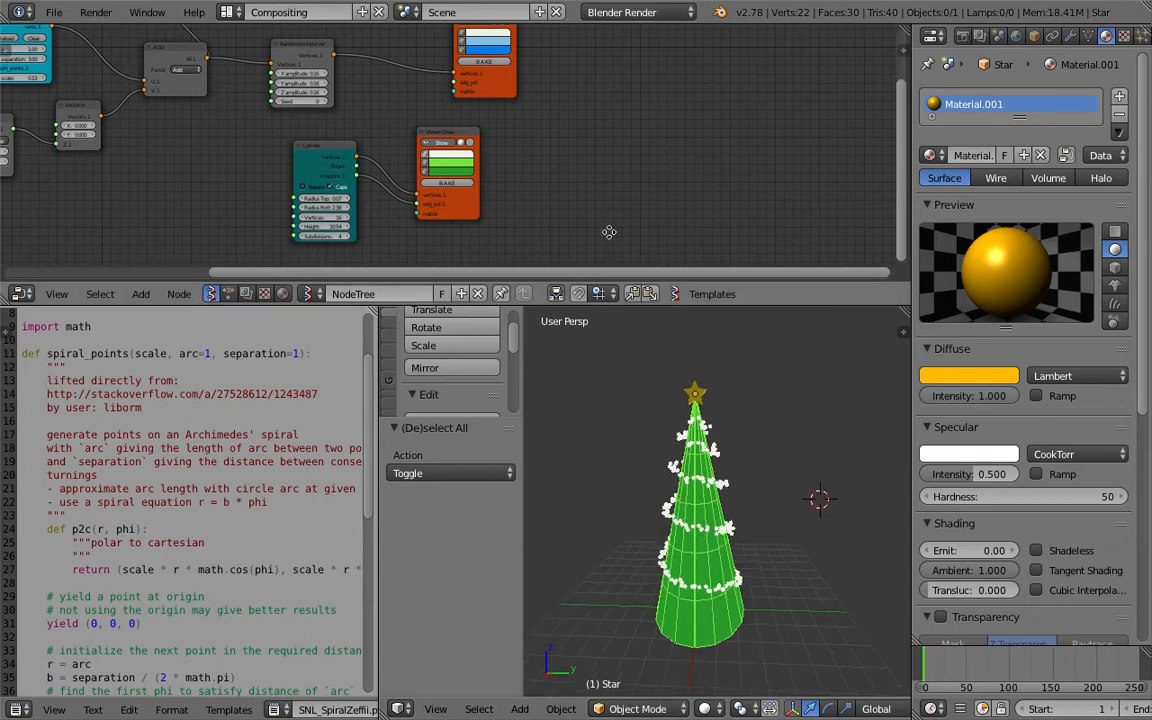
Toggle the display of the spiral's Viewer Draw node off and back on.
{"action": "middle_click_drag", "start_coordinate": [482, 164], "coordinate": [462, 188]}
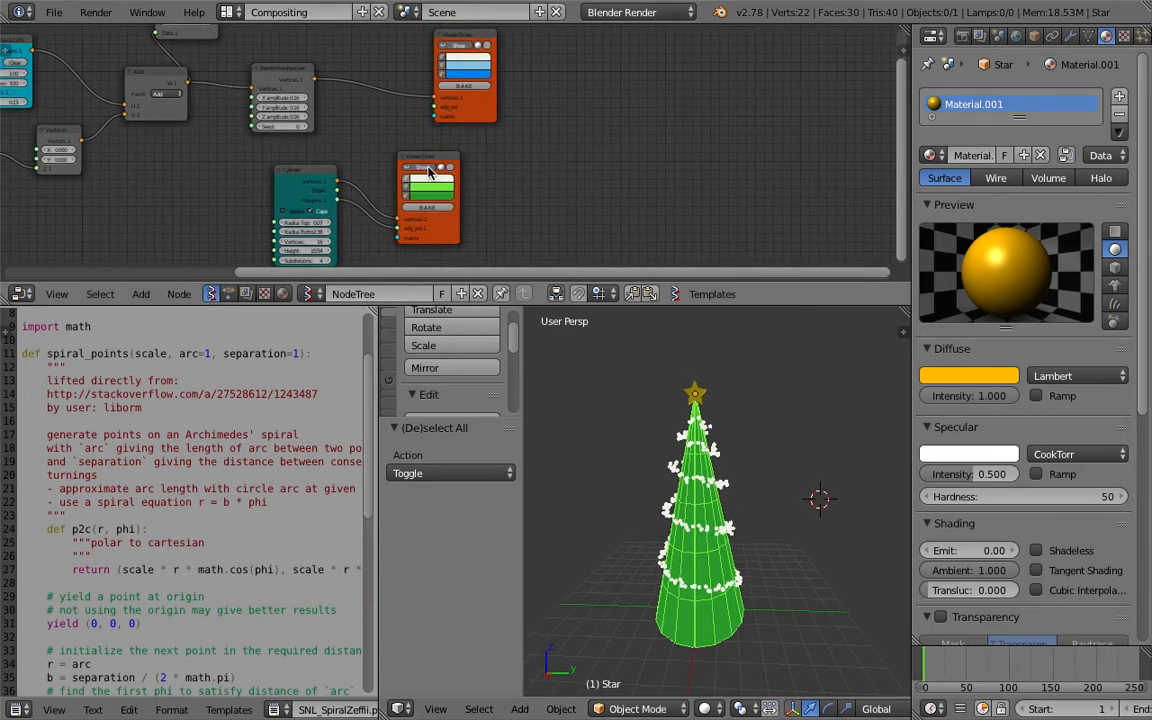
{"action": "left_click", "coordinate": [445, 47]}
{"action": "left_click", "coordinate": [445, 47]}
{"action": "left_click", "coordinate": [445, 47]}
{"action": "left_click", "coordinate": [445, 47]}
Turn off the display of the cylinder's Viewer Draw node and move the node closer to the Cylinder node.
{"action": "middle_click_drag", "start_coordinate": [533, 155], "coordinate": [535, 143]}
{"action": "scroll", "coordinate": [441, 172], "scroll_direction": "up", "scroll_amount": 1}
{"action": "left_click", "coordinate": [423, 157]}
{"action": "left_click_drag", "start_coordinate": [428, 146], "coordinate": [397, 143]}
Add a Viewer BMeshMK2 node beside the cylinder's Viewer Draw node.
{"action": "middle_click_drag", "start_coordinate": [538, 204], "coordinate": [545, 177]}
{"action": "key", "text": "shift+a"}
{"action": "left_click", "coordinate": [546, 174]}
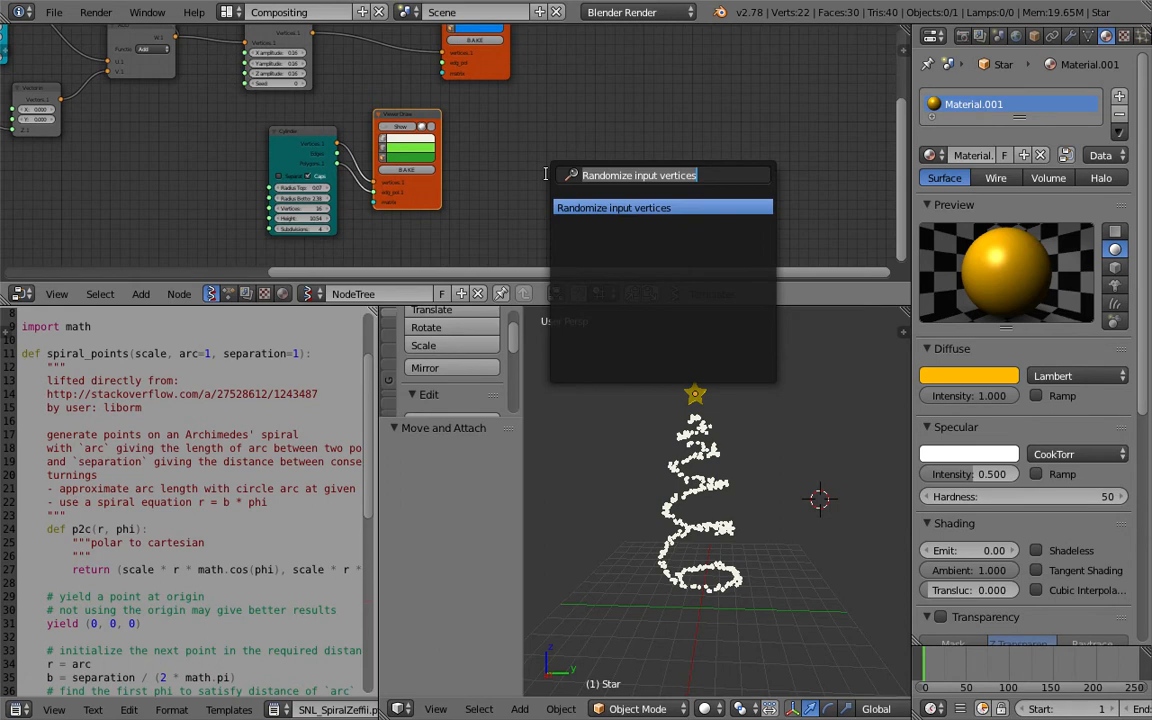
{"action": "type", "text": "bm"}
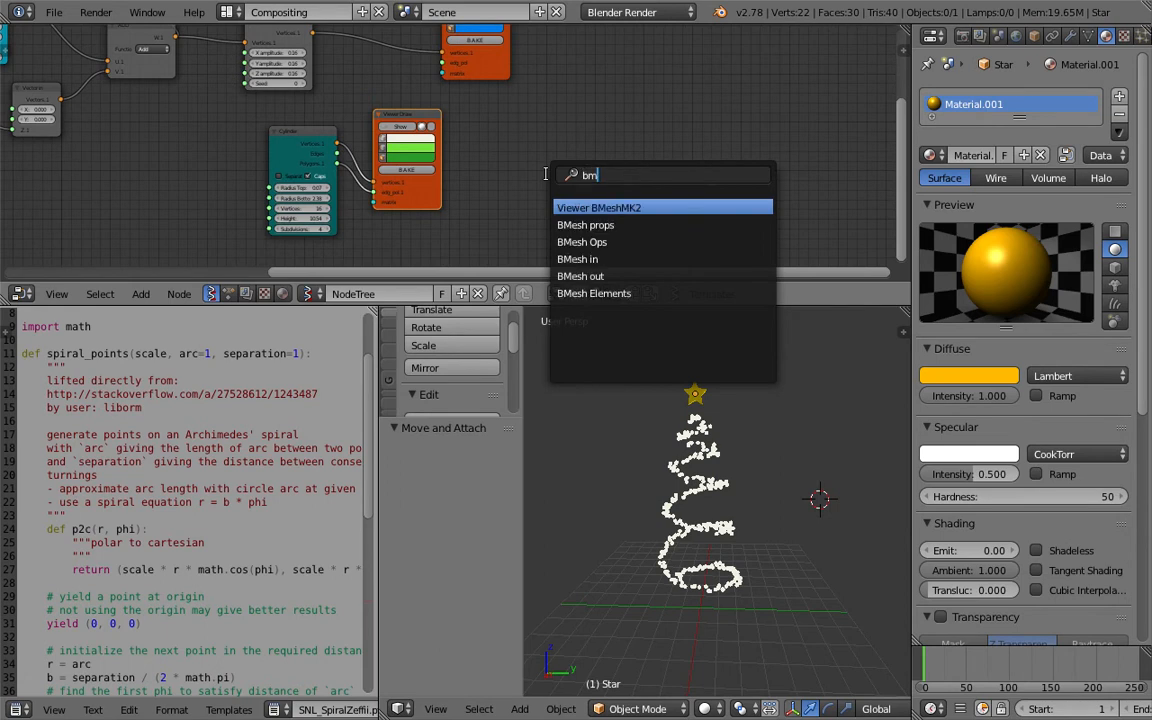
{"action": "key", "text": "Return"}
{"action": "left_click", "coordinate": [576, 126]}
Name the BMesh viewer's mesh TREE, feed it the Cylinder node's vertices and its polygons as faces, and save.
{"action": "scroll", "coordinate": [516, 142], "scroll_direction": "up", "scroll_amount": 2}
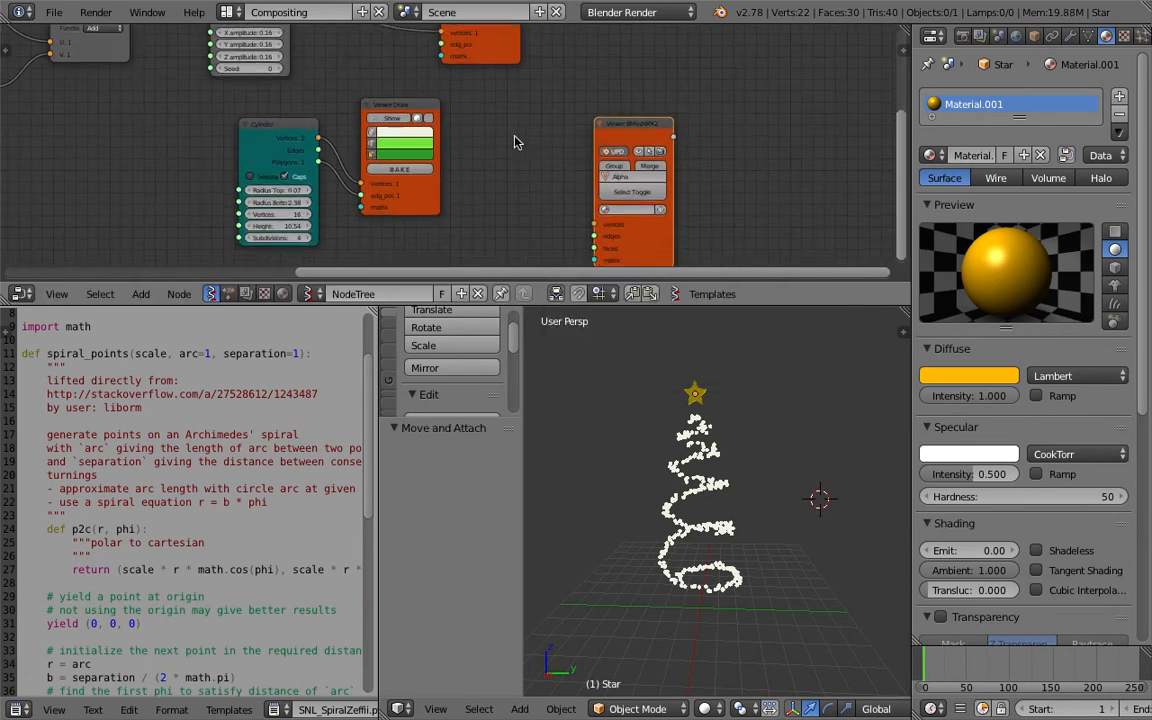
{"action": "scroll", "coordinate": [515, 142], "scroll_direction": "up", "scroll_amount": 2}
{"action": "middle_click_drag", "start_coordinate": [597, 190], "coordinate": [602, 149]}
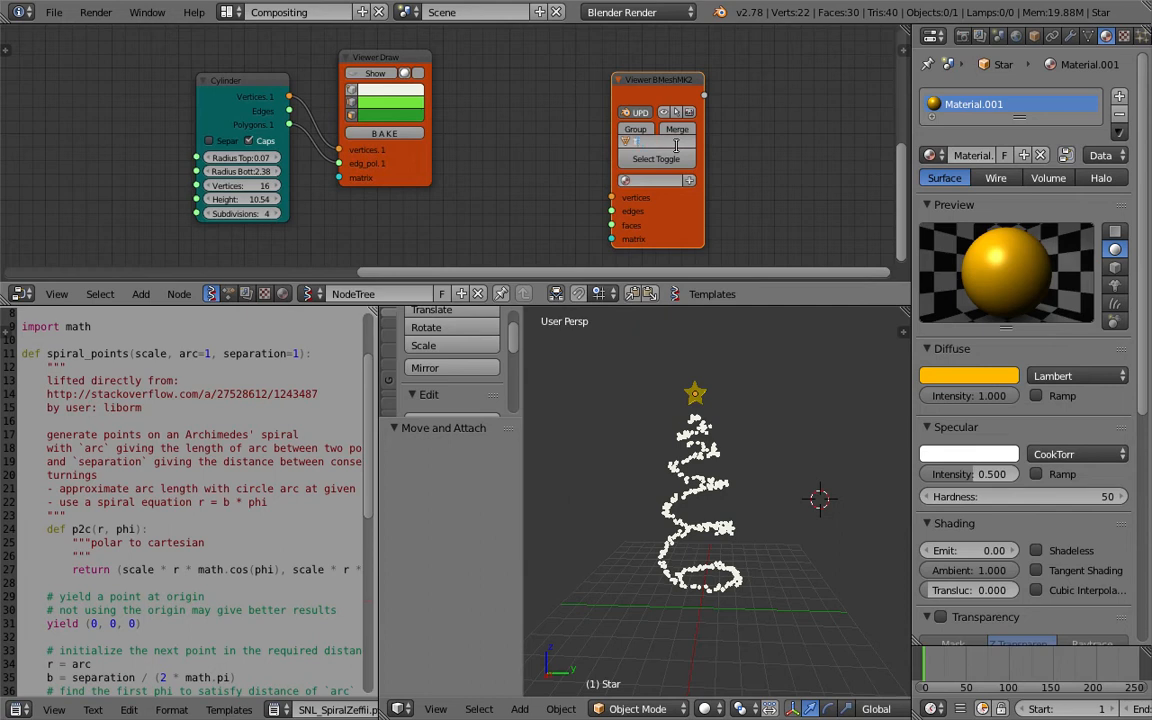
{"action": "key", "text": "Return"}
{"action": "left_click_drag", "start_coordinate": [289, 96], "coordinate": [611, 197]}
{"action": "left_click_drag", "start_coordinate": [289, 124], "coordinate": [611, 225]}
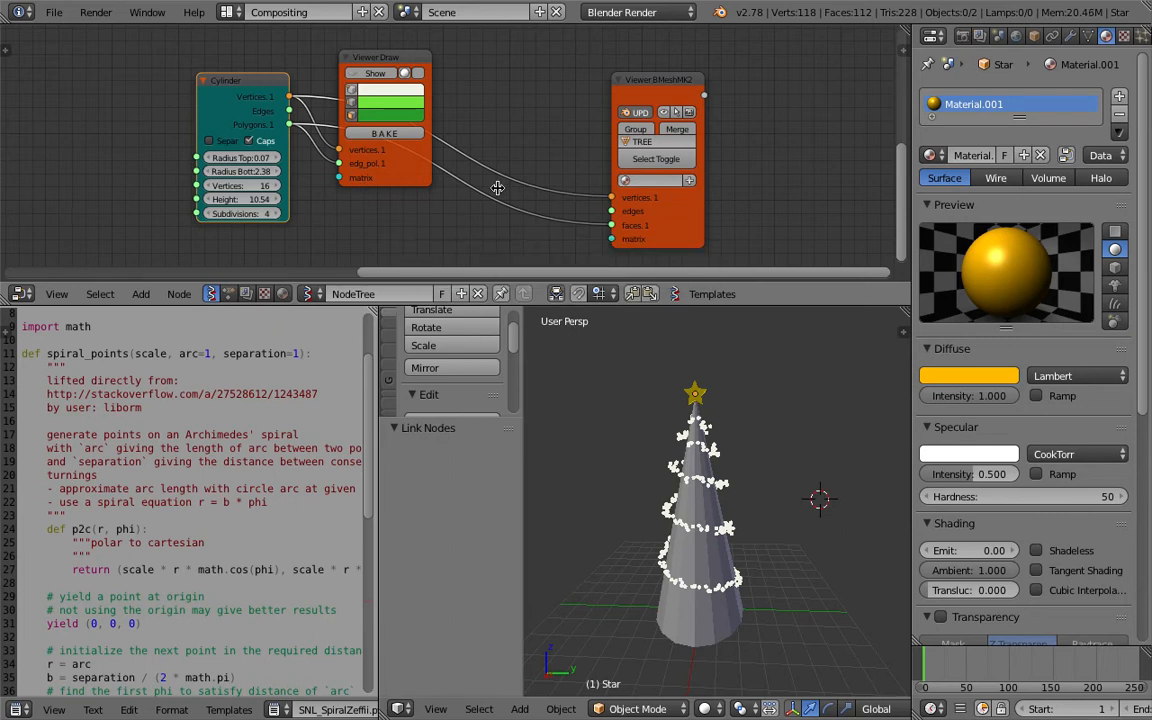
{"action": "middle_click_drag", "start_coordinate": [498, 188], "coordinate": [499, 184]}
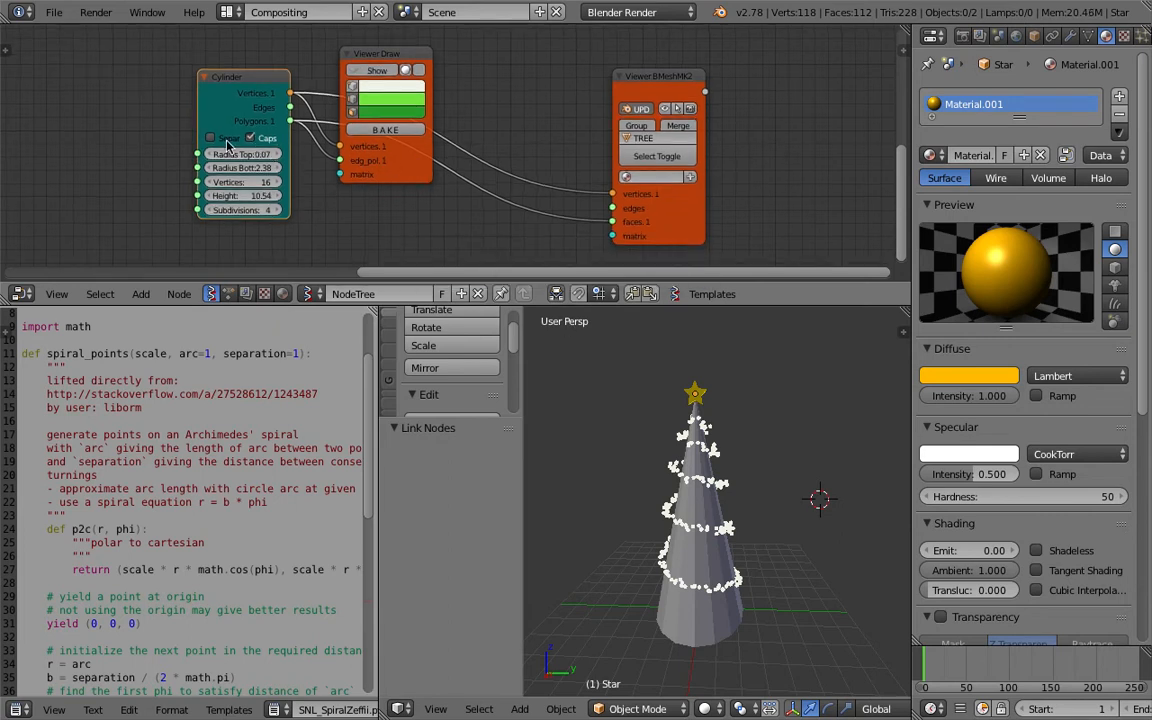
{"action": "key", "text": "ctrl+s"}
Give the tree mesh a new material with a bright green diffuse colour and name it GreenMat.
{"action": "middle_click_drag", "start_coordinate": [791, 523], "coordinate": [738, 525]}
{"action": "left_click", "coordinate": [743, 529]}
{"action": "right_click", "coordinate": [742, 554]}
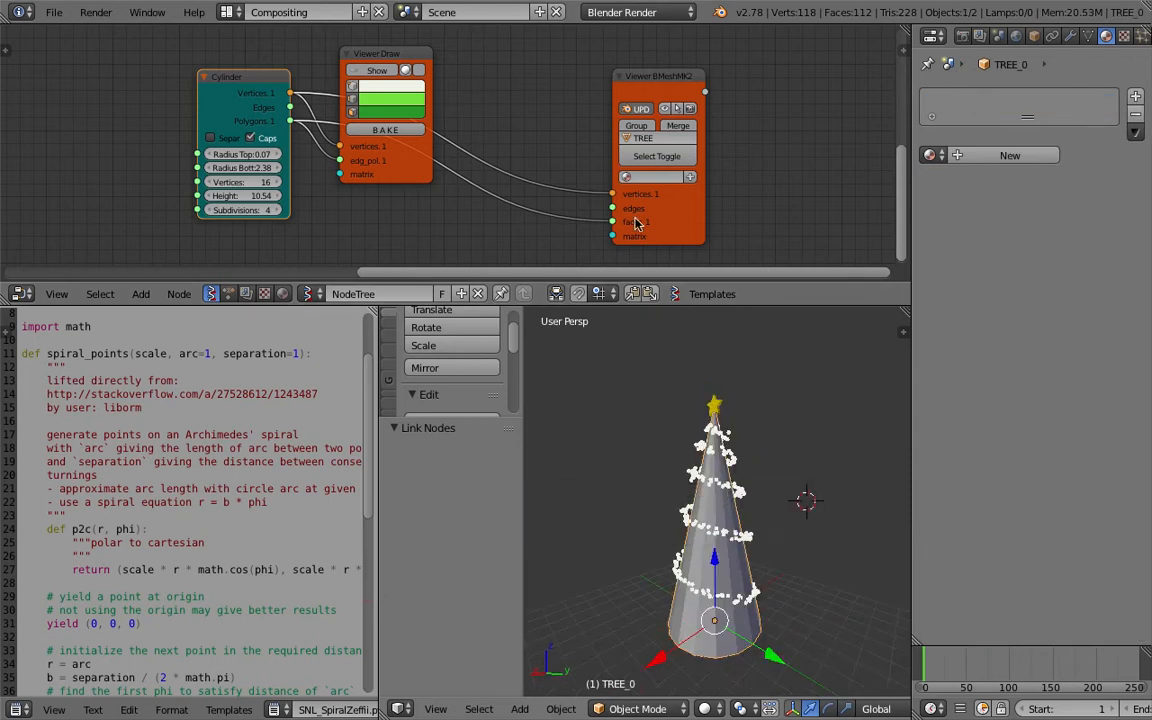
{"action": "left_click", "coordinate": [1030, 155]}
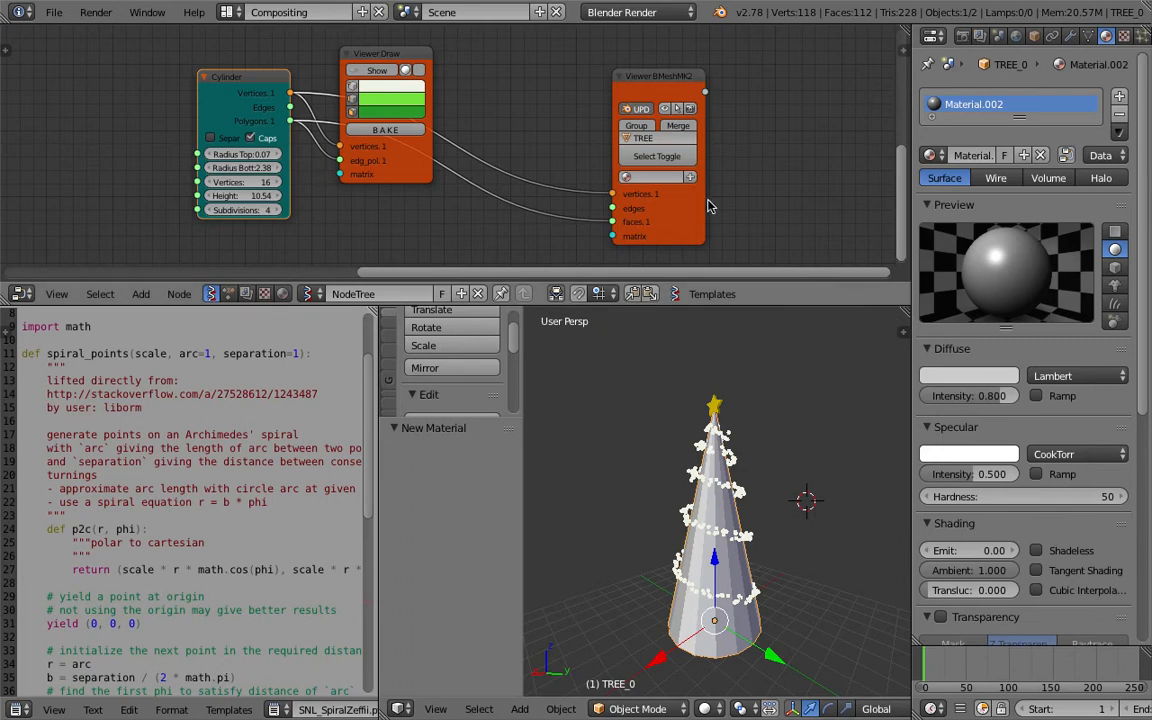
{"action": "left_click", "coordinate": [955, 376]}
{"action": "left_click", "coordinate": [889, 181]}
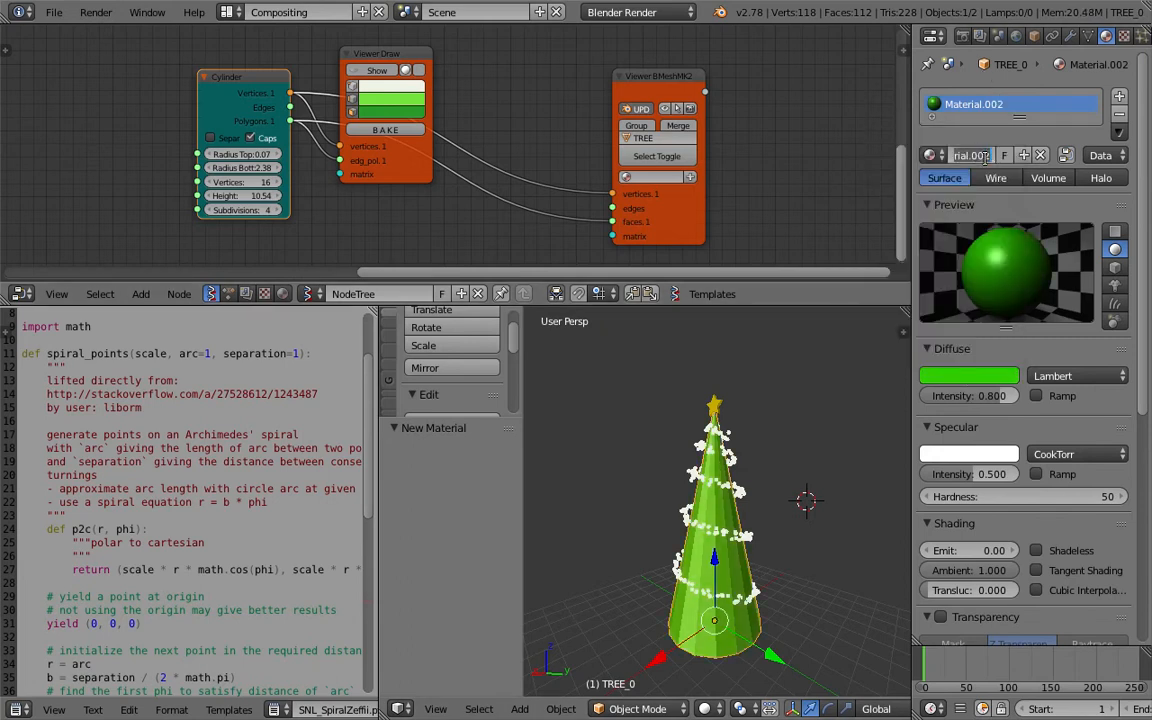
{"action": "left_click", "coordinate": [985, 157]}
{"action": "type", "text": "GreenMat"}
{"action": "key", "text": "Return"}
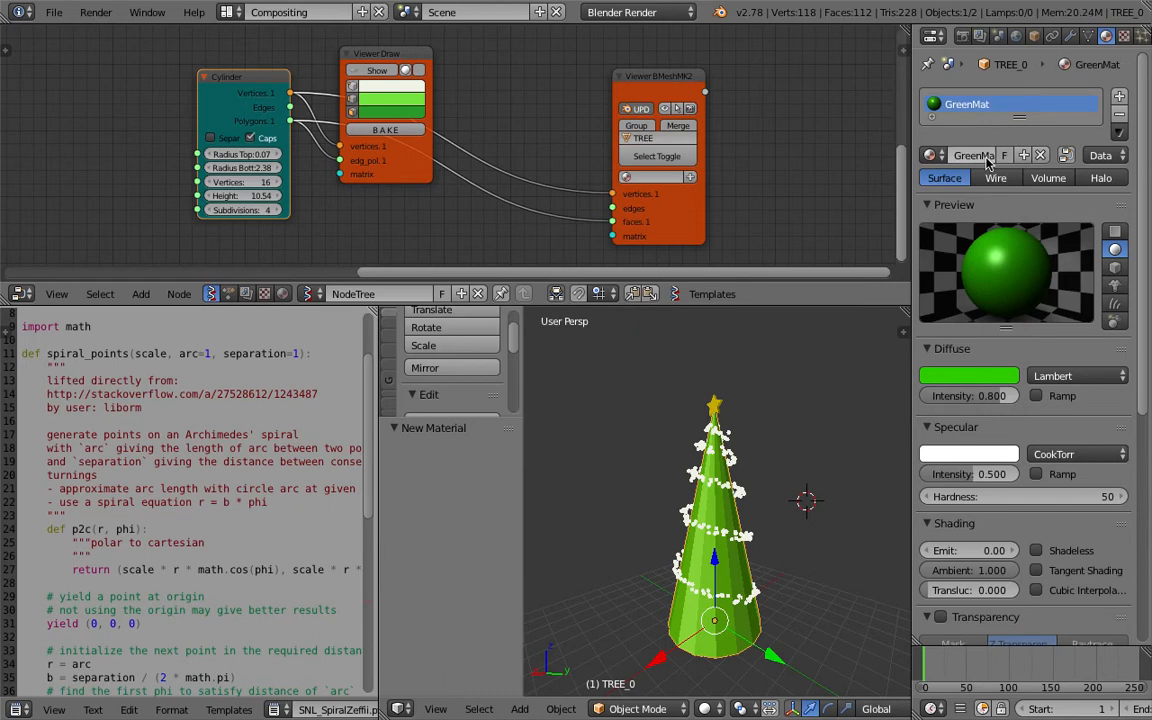
Assign GreenMat as the material of the Viewer BMeshMK2 node and save the file.
{"action": "left_click", "coordinate": [626, 177]}
{"action": "left_click", "coordinate": [642, 194]}
{"action": "key", "text": "ctrl+s"}
{"action": "key", "text": "Return"}
{"action": "middle_click_drag", "start_coordinate": [724, 552], "coordinate": [788, 571]}
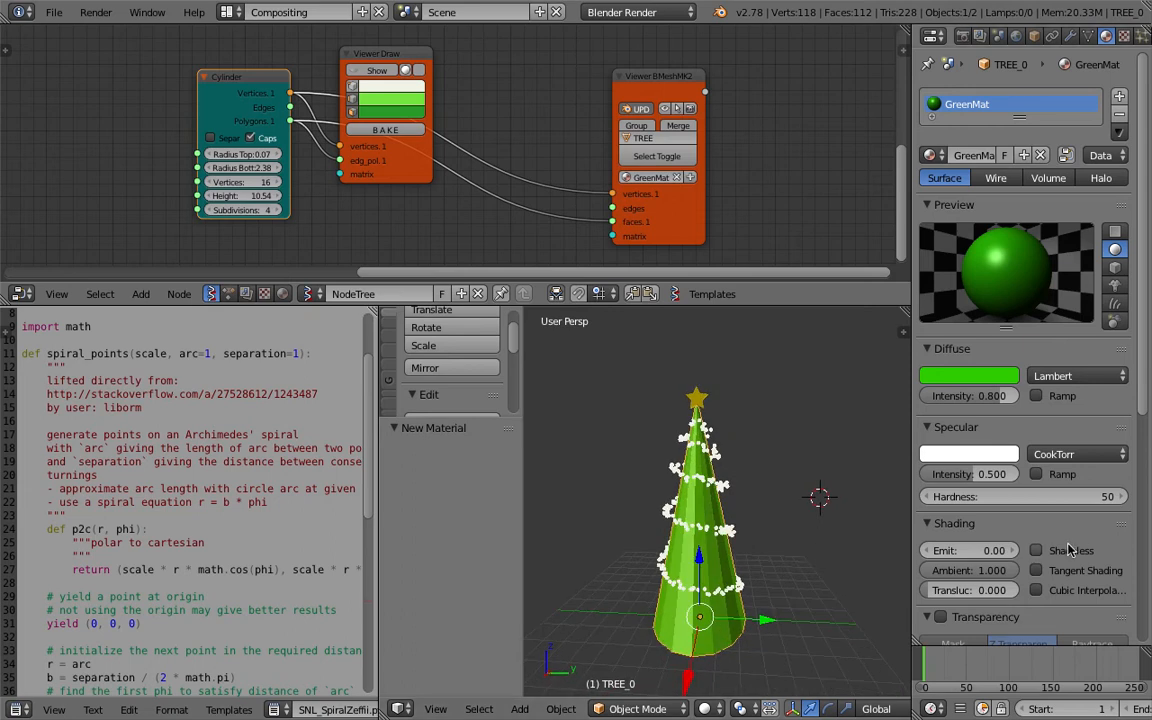
Lower GreenMat's specular intensity to 0.147 and save the file.
{"action": "left_click_drag", "start_coordinate": [986, 479], "coordinate": [952, 479]}
{"action": "left_click", "coordinate": [752, 480]}
{"action": "middle_click_drag", "start_coordinate": [751, 480], "coordinate": [698, 468]}
{"action": "scroll", "coordinate": [708, 478], "scroll_direction": "down", "scroll_amount": 1}
{"action": "middle_click_drag", "start_coordinate": [745, 526], "coordinate": [717, 516], "text": "shift"}
{"action": "scroll", "coordinate": [751, 488], "scroll_direction": "up", "scroll_amount": 1}
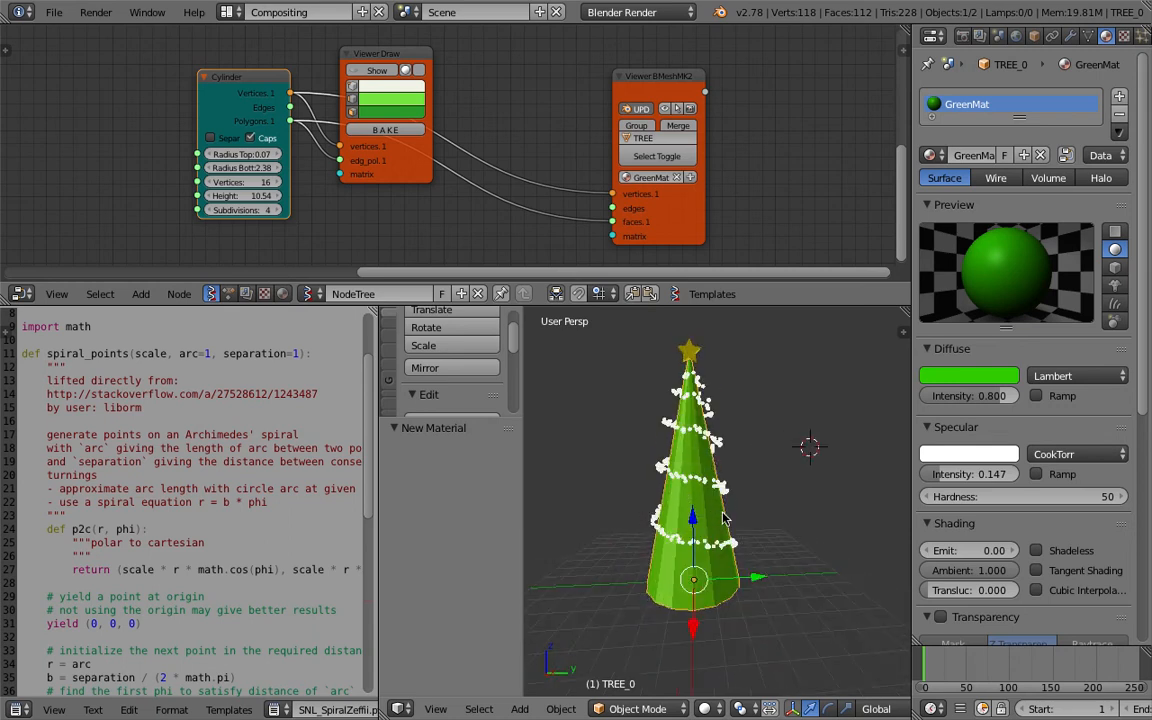
{"action": "middle_click_drag", "start_coordinate": [729, 465], "coordinate": [722, 462]}
{"action": "key", "text": "ctrl+s"}
{"action": "left_click", "coordinate": [722, 464]}
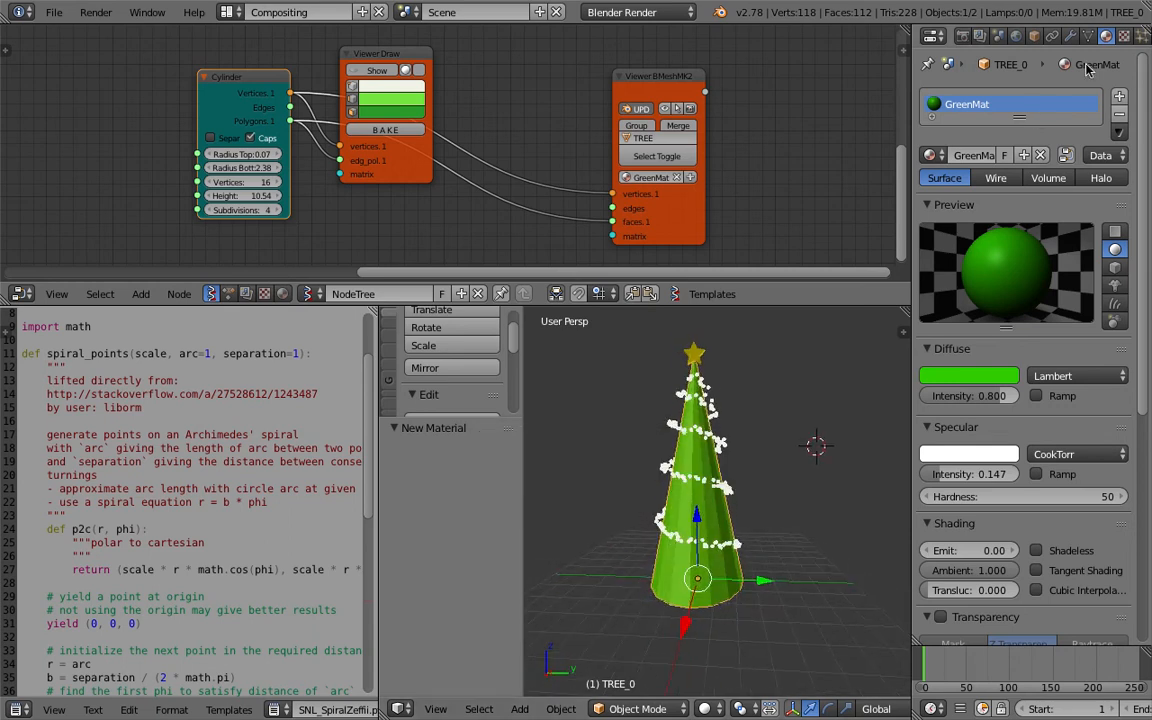
Add a particle system to the tree, widen the properties area, and set the emission end to frame 1.
{"action": "scroll", "coordinate": [1101, 44], "scroll_direction": "down", "scroll_amount": 2}
{"action": "left_click", "coordinate": [1107, 37]}
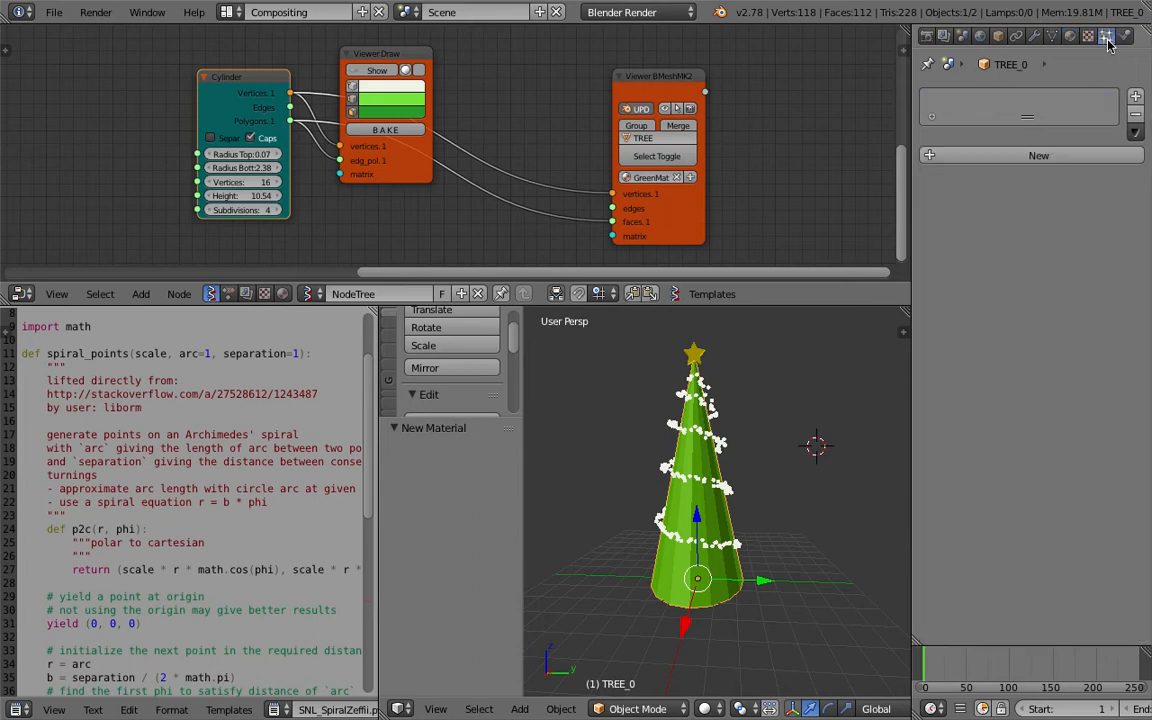
{"action": "left_click", "coordinate": [1040, 156]}
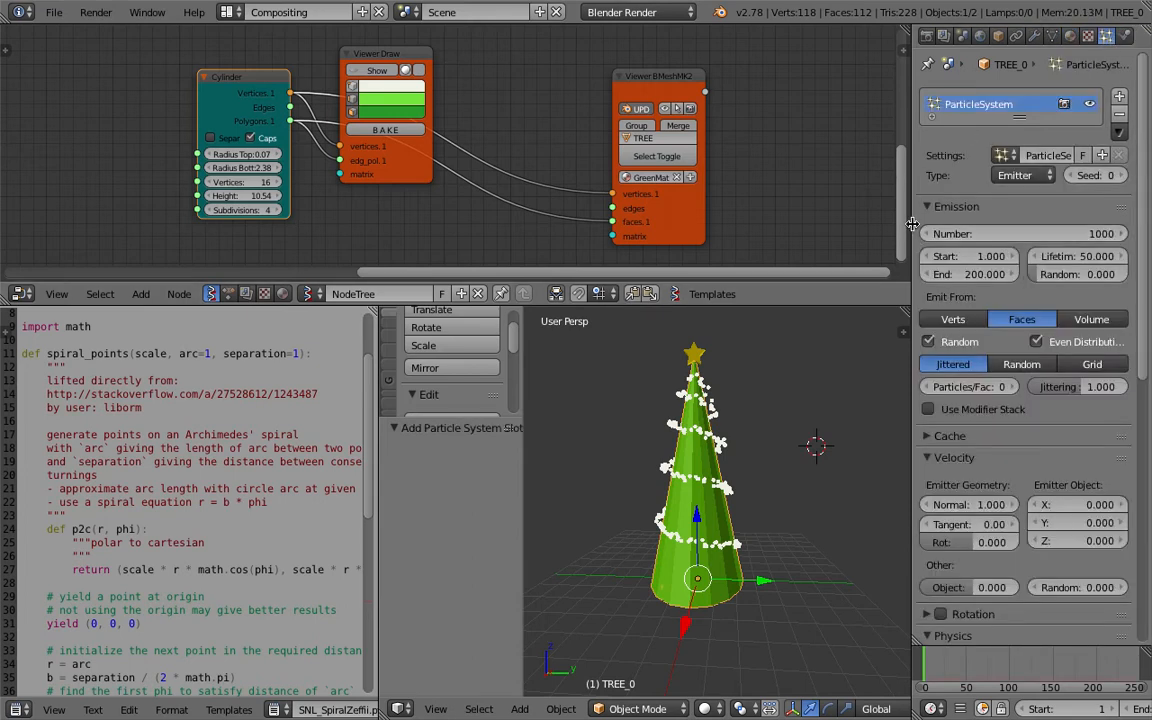
{"action": "left_click_drag", "start_coordinate": [875, 222], "coordinate": [876, 223]}
{"action": "left_click_drag", "start_coordinate": [963, 259], "coordinate": [960, 279]}
{"action": "type", "text": "1"}
{"action": "key", "text": "Return"}
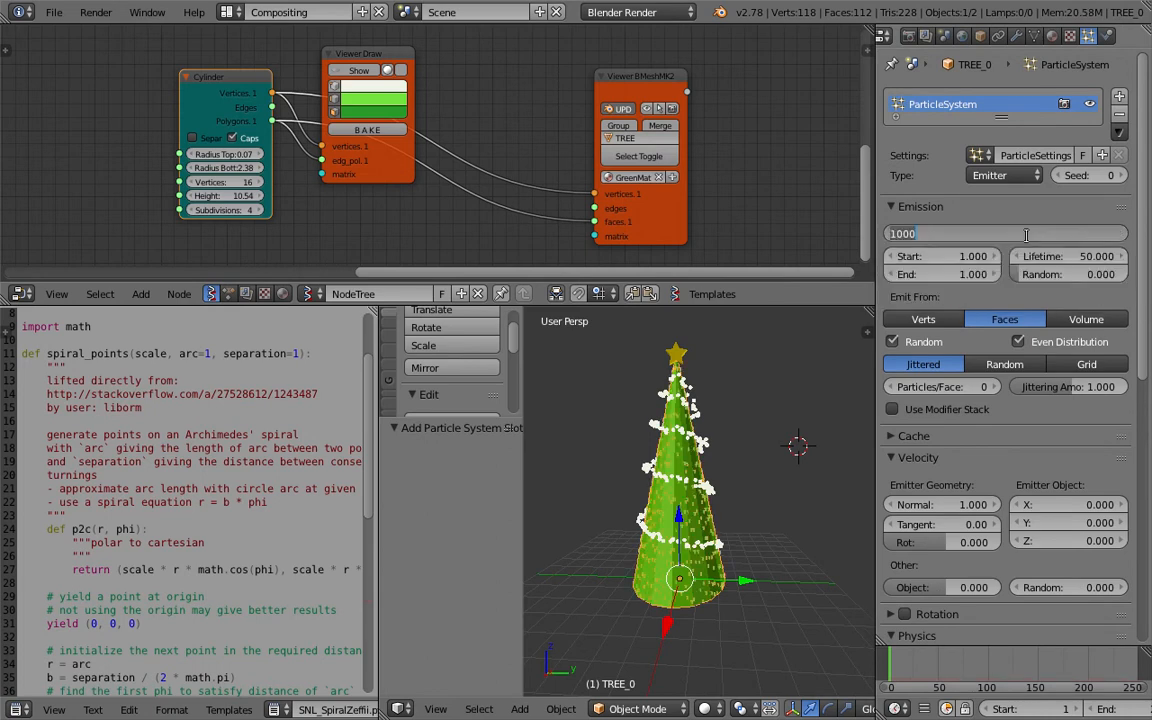
Set the tree's particle emission number to 100.
{"action": "type", "text": "0"}
{"action": "key", "text": "Return"}
{"action": "double_click", "coordinate": [1026, 234]}
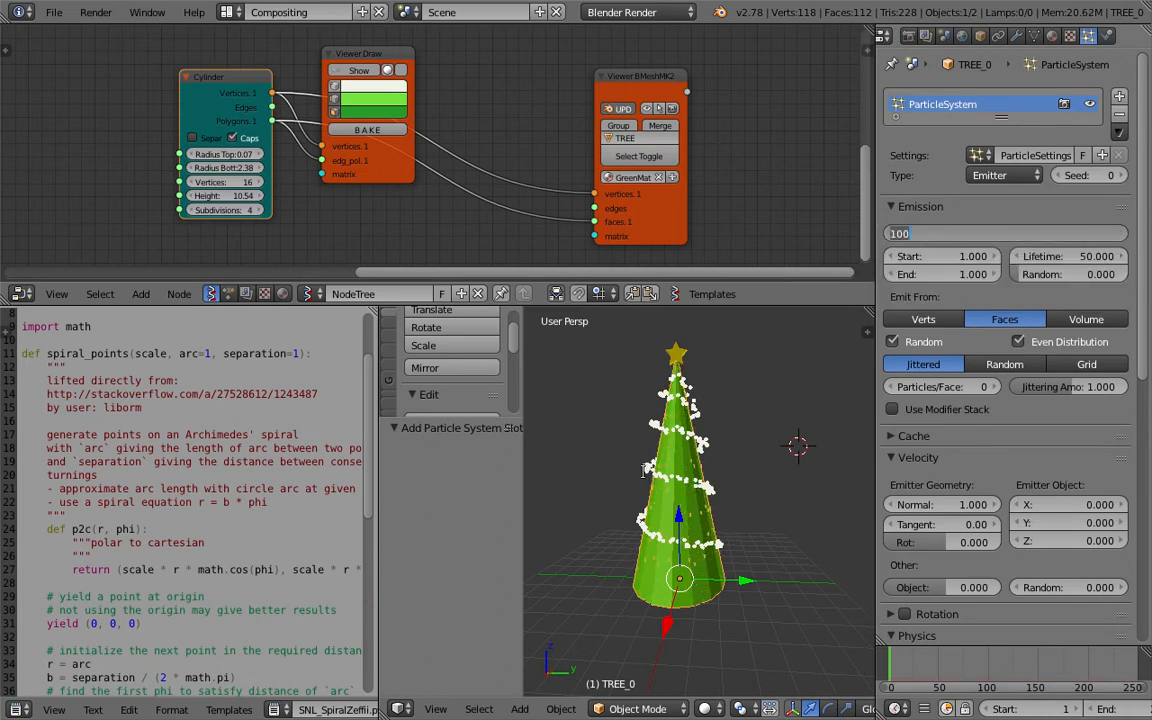
{"action": "key", "text": "Return"}
Compare the Jittered, Random and Grid particle distributions on the tree's faces and choose Random.
{"action": "middle_click_drag", "start_coordinate": [581, 425], "coordinate": [732, 543]}
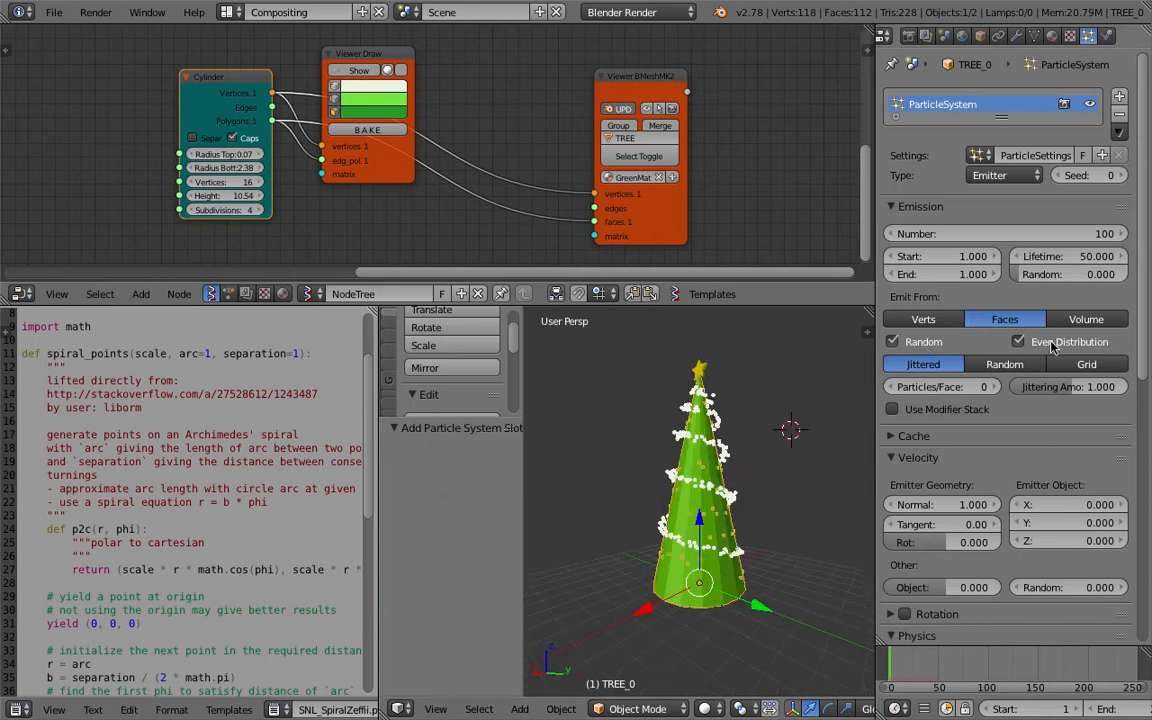
{"action": "left_click", "coordinate": [1000, 364]}
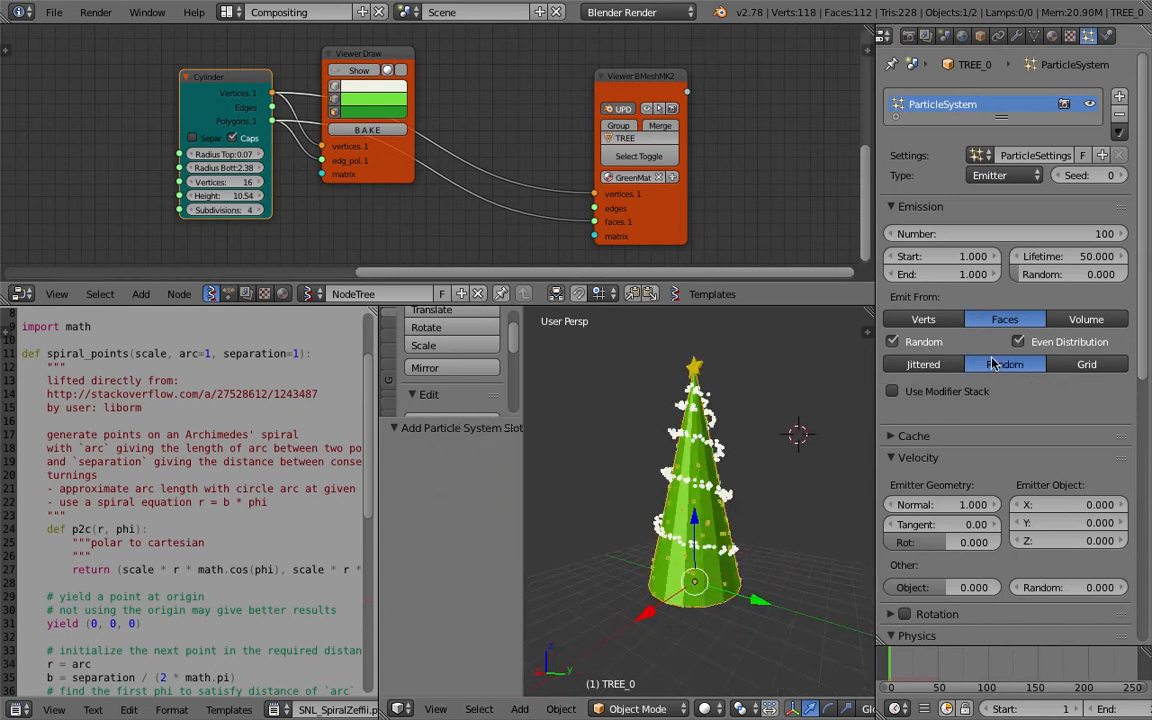
{"action": "left_click", "coordinate": [940, 364]}
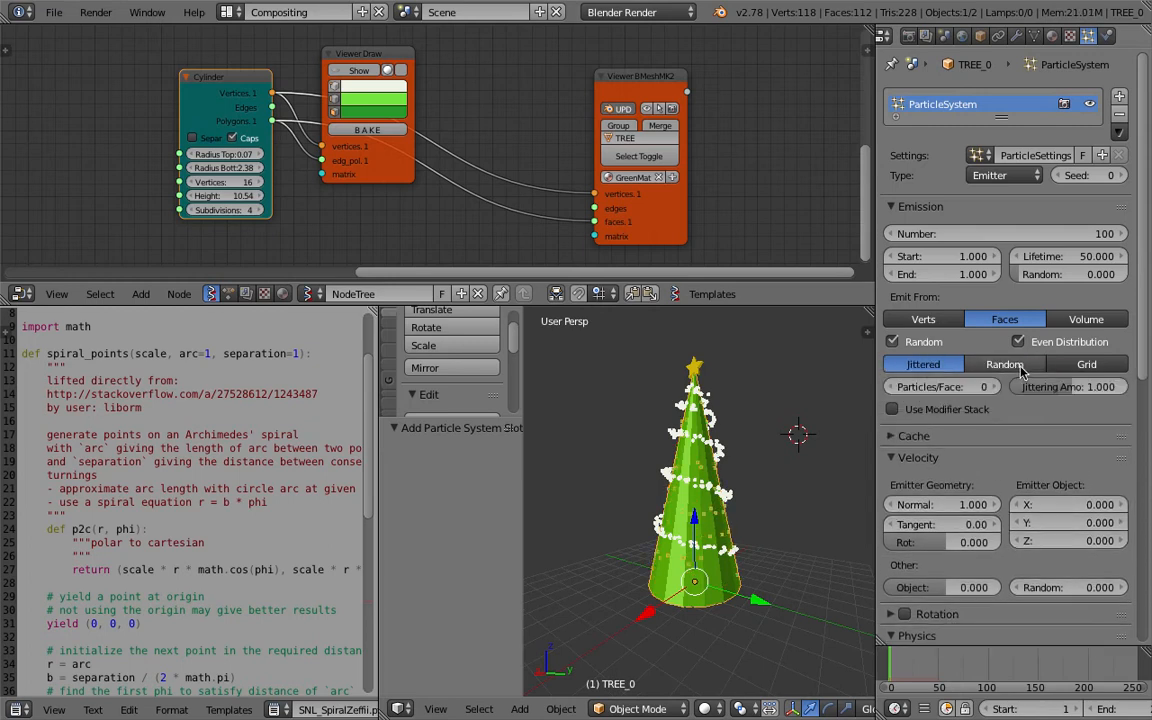
{"action": "left_click", "coordinate": [1087, 364]}
{"action": "left_click", "coordinate": [1005, 364]}
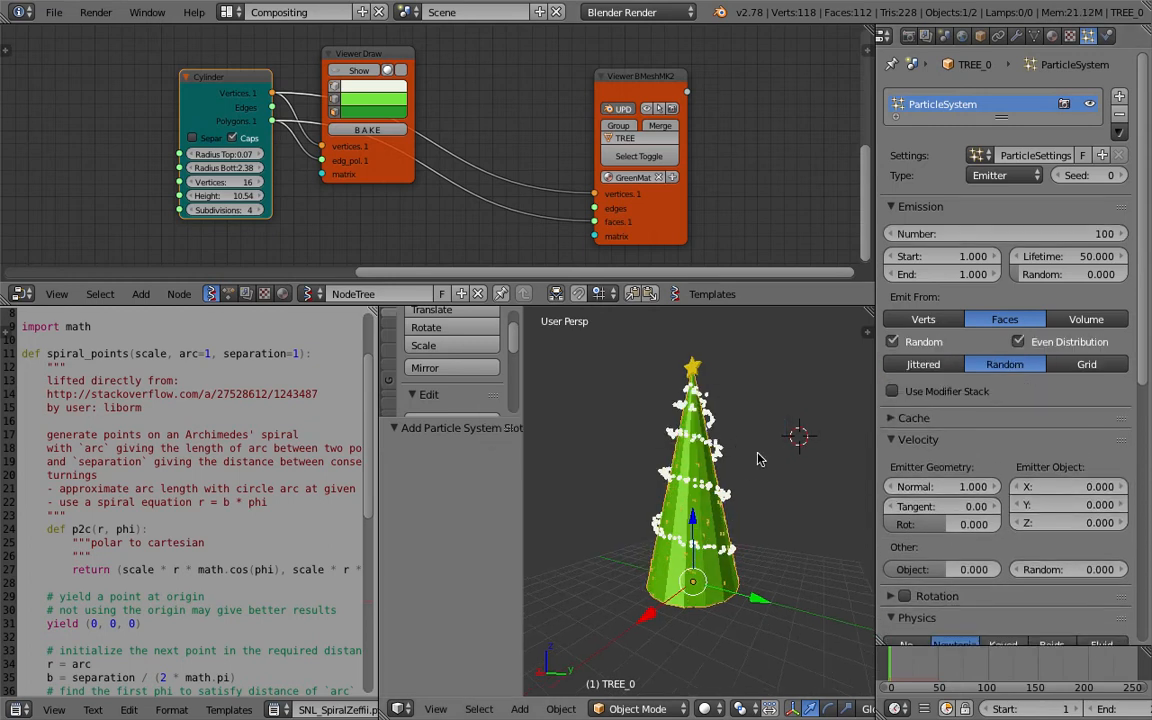
Set the particles' normal velocity to 0, switch their physics type to No, and expand the field weights.
{"action": "scroll", "coordinate": [946, 491], "scroll_direction": "down", "scroll_amount": 3}
{"action": "left_click_drag", "start_coordinate": [951, 379], "coordinate": [861, 379]}
{"action": "left_click", "coordinate": [906, 537]}
{"action": "scroll", "coordinate": [906, 537], "scroll_direction": "down", "scroll_amount": 6}
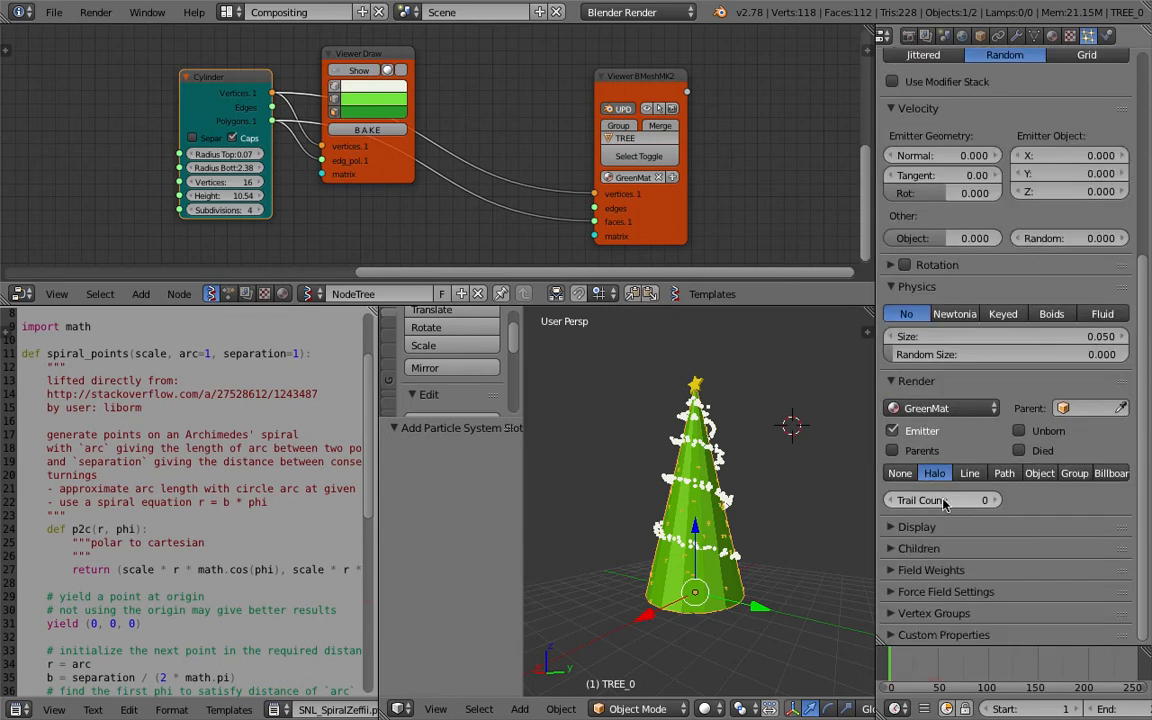
{"action": "left_click", "coordinate": [925, 570]}
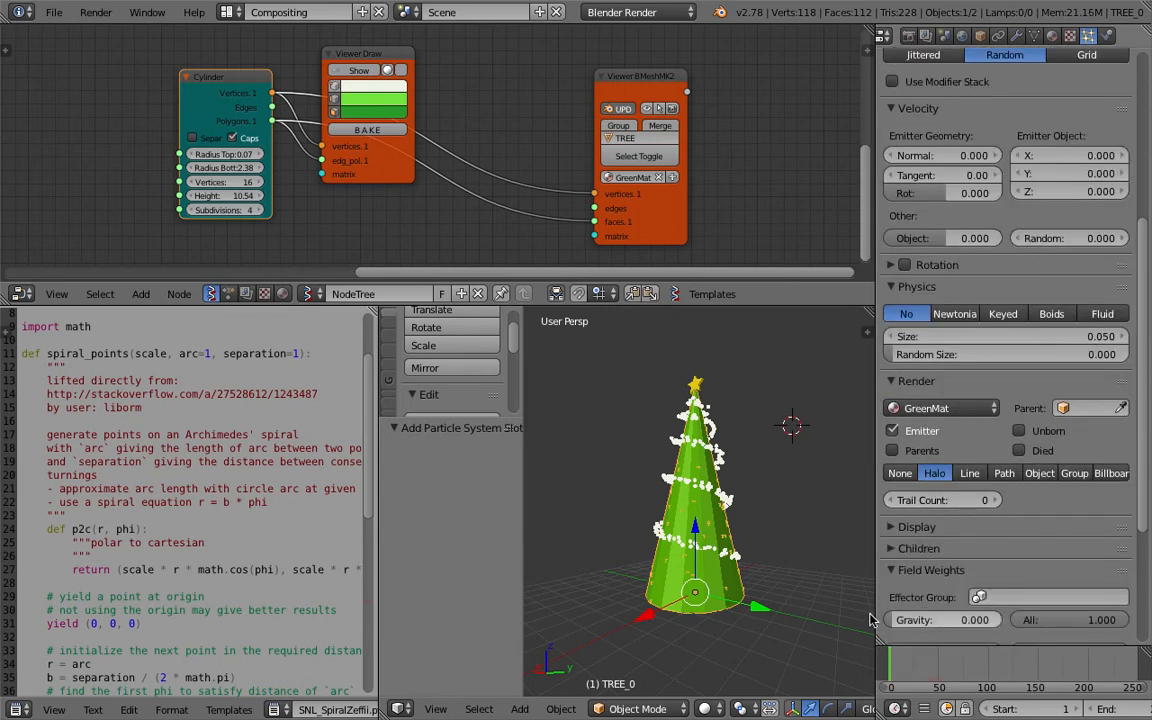
{"action": "middle_click_drag", "start_coordinate": [578, 476], "coordinate": [594, 497]}
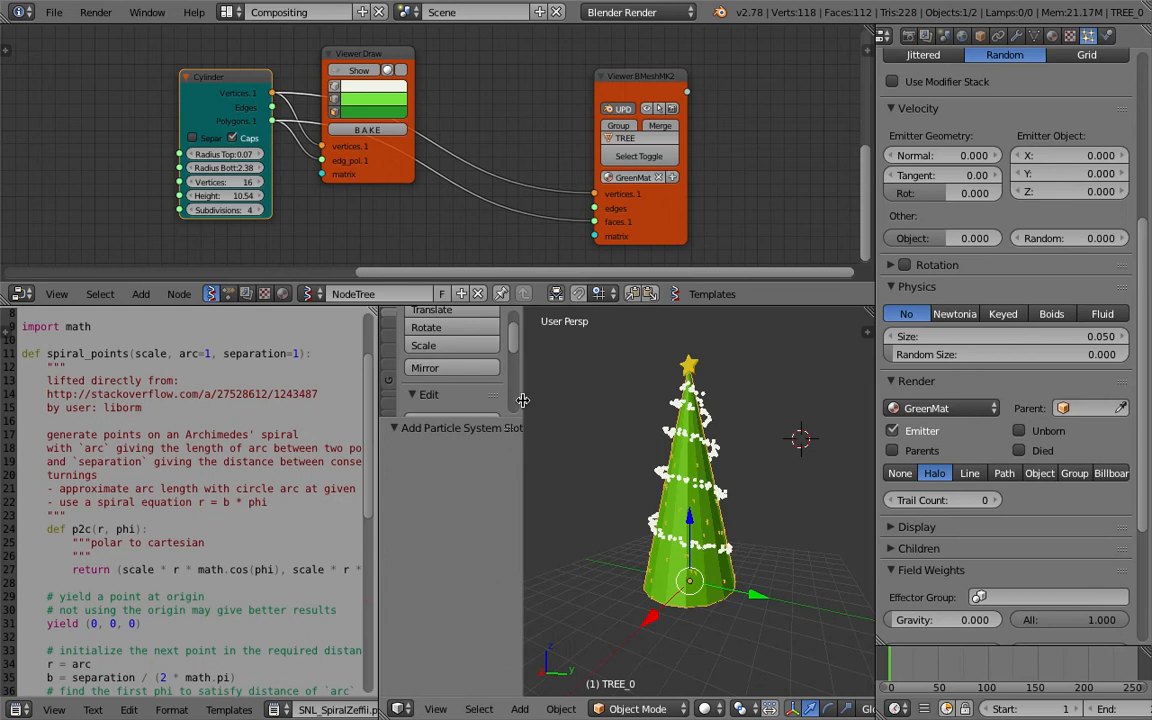
Hide the tool shelf of the 3D view and save the file.
{"action": "left_click_drag", "start_coordinate": [522, 400], "coordinate": [366, 408]}
{"action": "middle_click_drag", "start_coordinate": [560, 500], "coordinate": [604, 556]}
{"action": "key", "text": "ctrl+s"}
{"action": "left_click", "coordinate": [604, 557]}
Add a Monkey mesh to the scene and scale it down.
{"action": "scroll", "coordinate": [680, 525], "scroll_direction": "down", "scroll_amount": 2}
{"action": "middle_click_drag", "start_coordinate": [750, 508], "coordinate": [781, 486]}
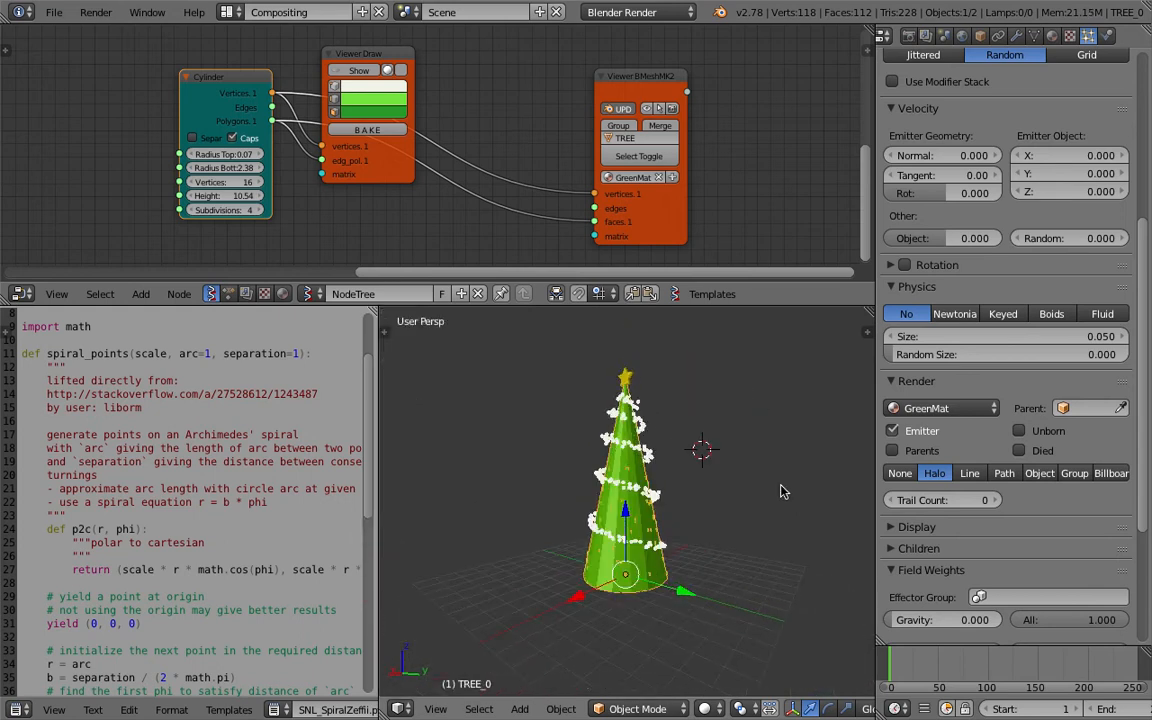
{"action": "key", "text": "shift+a"}
{"action": "mouse_move", "coordinate": [772, 451]}
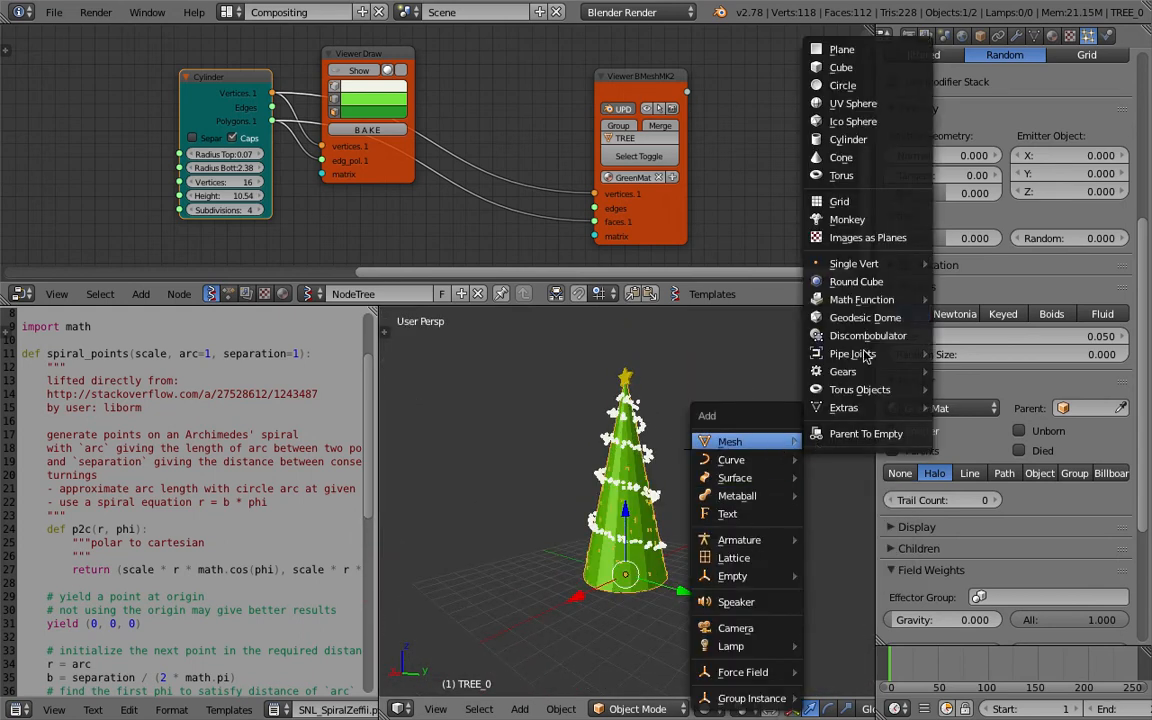
{"action": "left_click", "coordinate": [847, 219]}
{"action": "key", "text": "s"}
{"action": "left_click", "coordinate": [711, 518]}
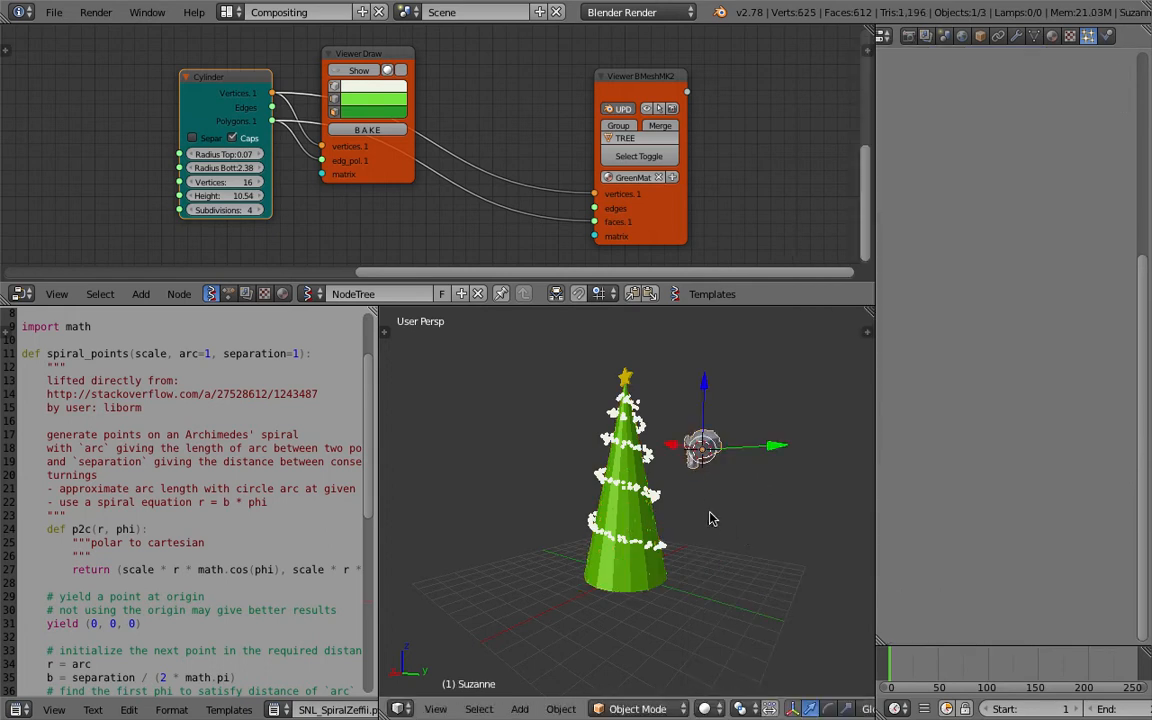
Move the monkey down beside the tree, rotate it freely, and rescale it slightly.
{"action": "key", "text": "g"}
{"action": "left_click", "coordinate": [718, 565]}
{"action": "key", "text": "r"}
{"action": "key", "text": "r"}
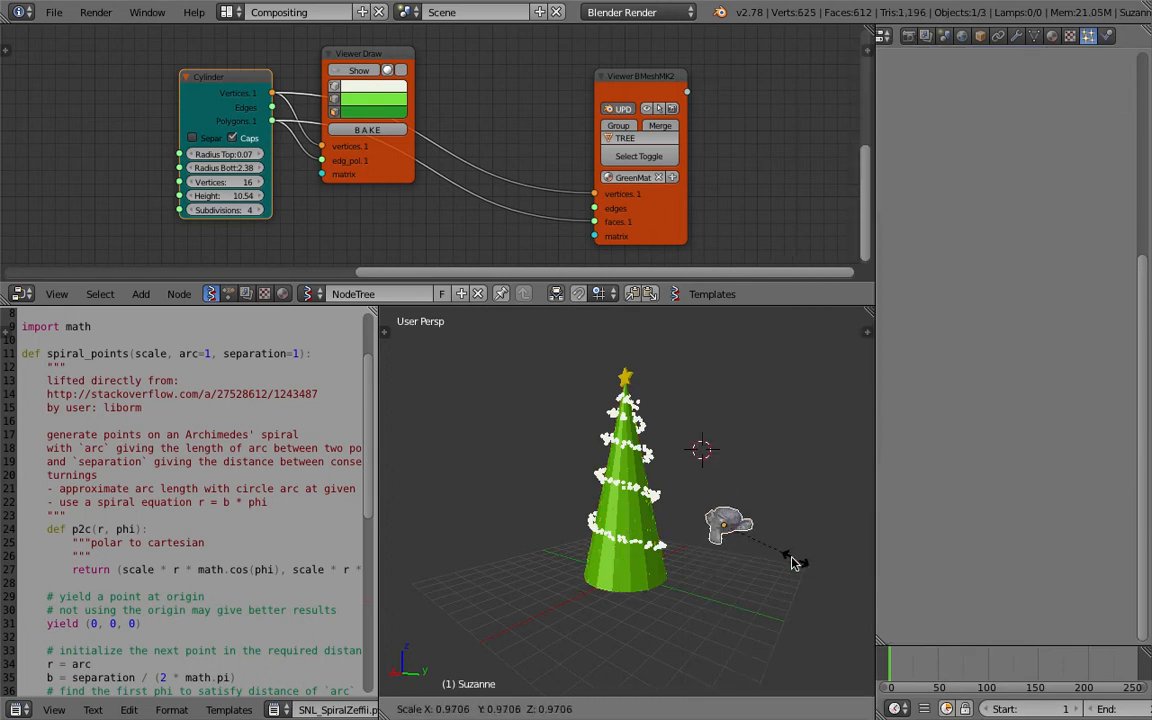
{"action": "left_click", "coordinate": [796, 558]}
Give the monkey a new material and widen the 3D view.
{"action": "left_click", "coordinate": [1050, 37]}
{"action": "left_click", "coordinate": [955, 157]}
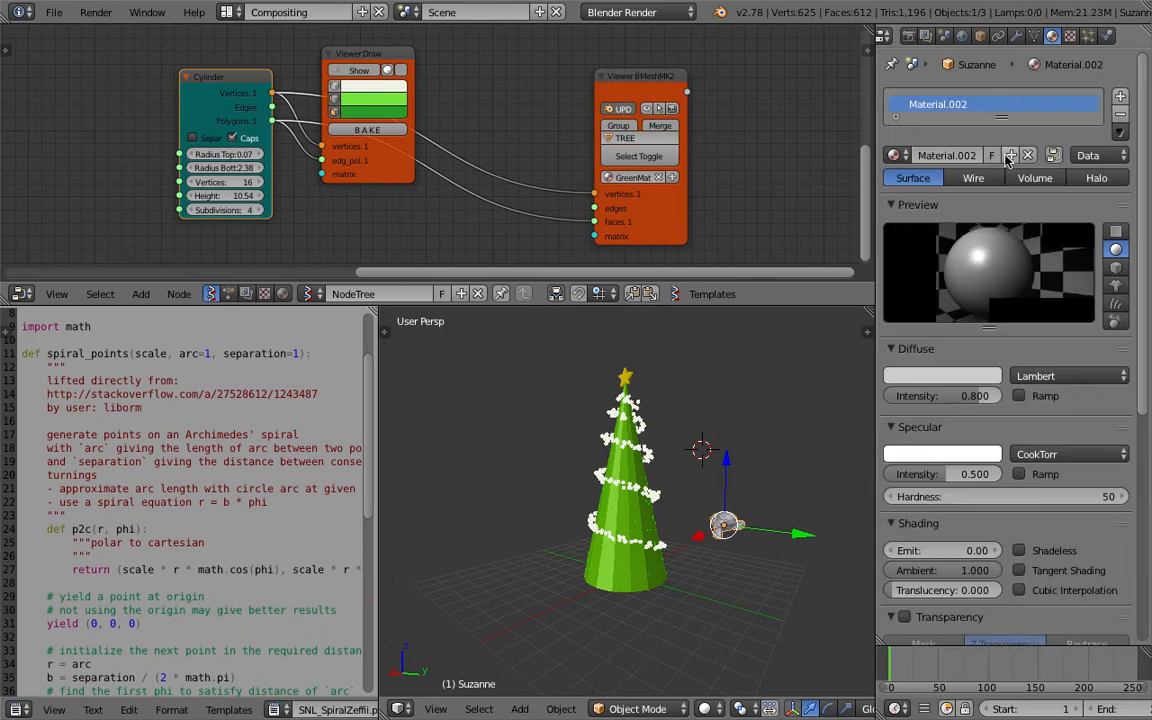
{"action": "middle_click_drag", "start_coordinate": [702, 504], "coordinate": [648, 473], "text": "shift"}
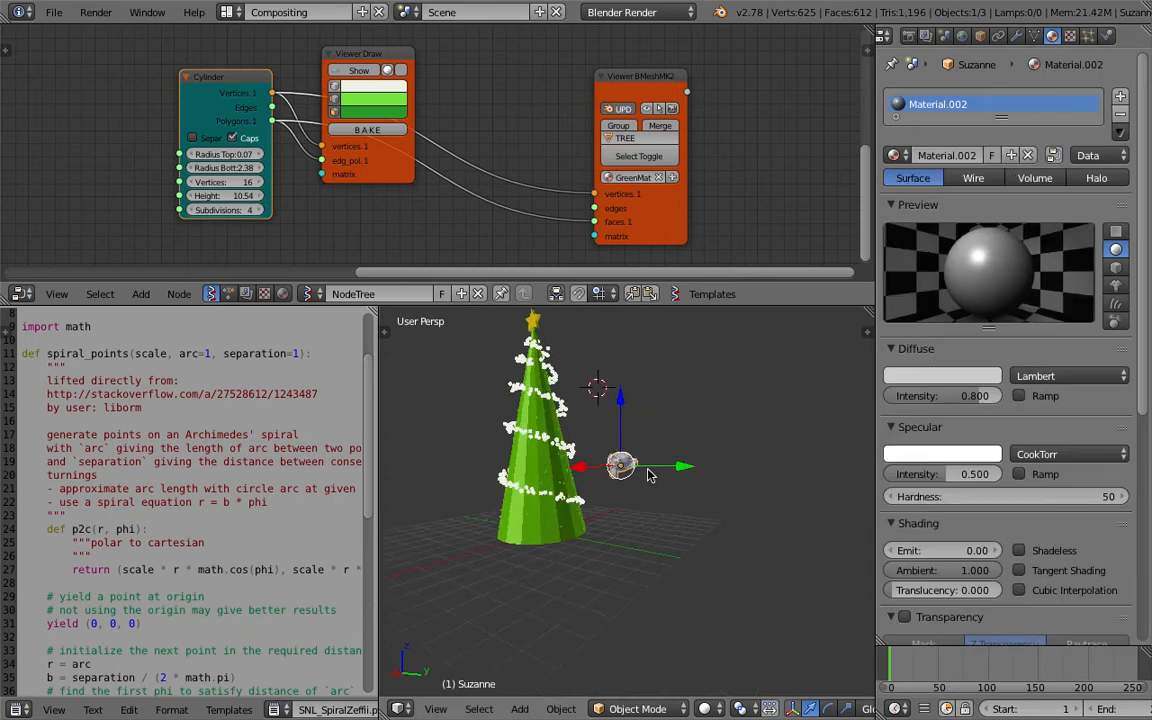
{"action": "scroll", "coordinate": [650, 474], "scroll_direction": "up", "scroll_amount": 1}
{"action": "left_click_drag", "start_coordinate": [378, 385], "coordinate": [292, 385]}
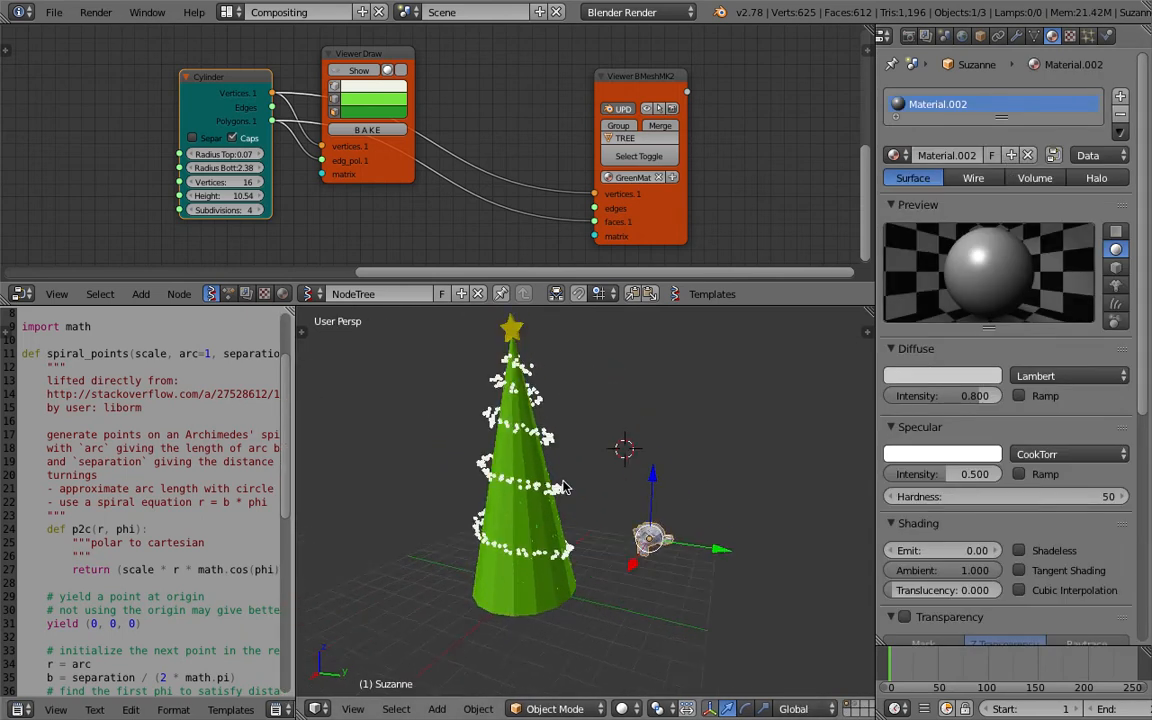
Rescale the monkey beside the tree and save the file.
{"action": "key", "text": "s"}
{"action": "left_click", "coordinate": [681, 548]}
{"action": "middle_click_drag", "start_coordinate": [672, 536], "coordinate": [739, 497]}
{"action": "scroll", "coordinate": [660, 520], "scroll_direction": "up", "scroll_amount": 1}
{"action": "key", "text": "ctrl+s"}
{"action": "left_click", "coordinate": [663, 517]}
Duplicate the monkey twice and place the copies in a row beside the original.
{"action": "key", "text": "shift+d"}
{"action": "left_click", "coordinate": [760, 466]}
{"action": "key", "text": "shift+d"}
{"action": "left_click", "coordinate": [723, 487]}
Set the original monkey's diffuse colour to red, about R 0.800, G 0.132, B 0.000.
{"action": "right_click", "coordinate": [683, 528]}
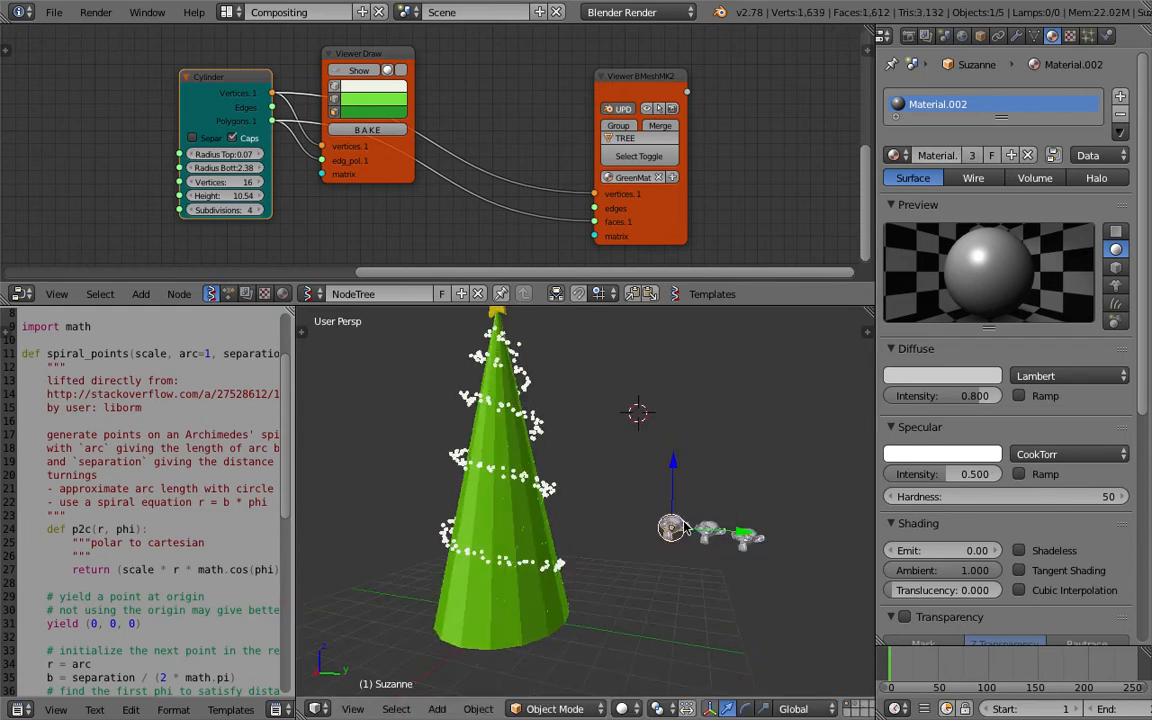
{"action": "left_click", "coordinate": [921, 377]}
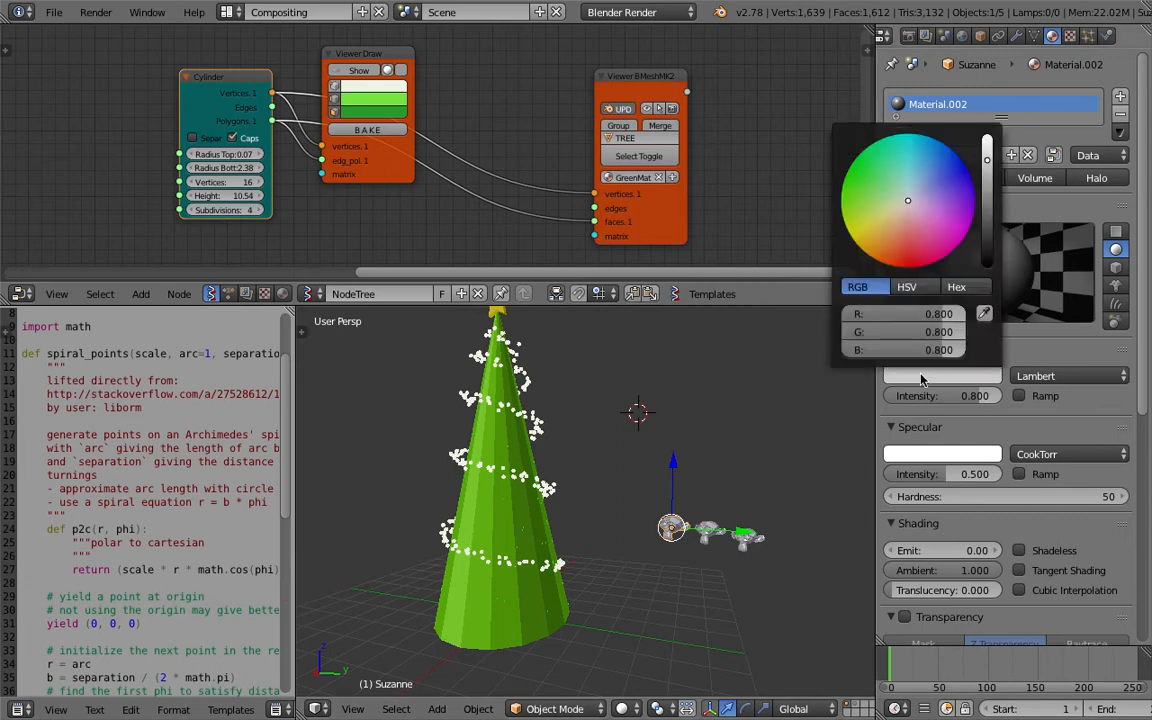
{"action": "left_click_drag", "start_coordinate": [895, 232], "coordinate": [900, 262]}
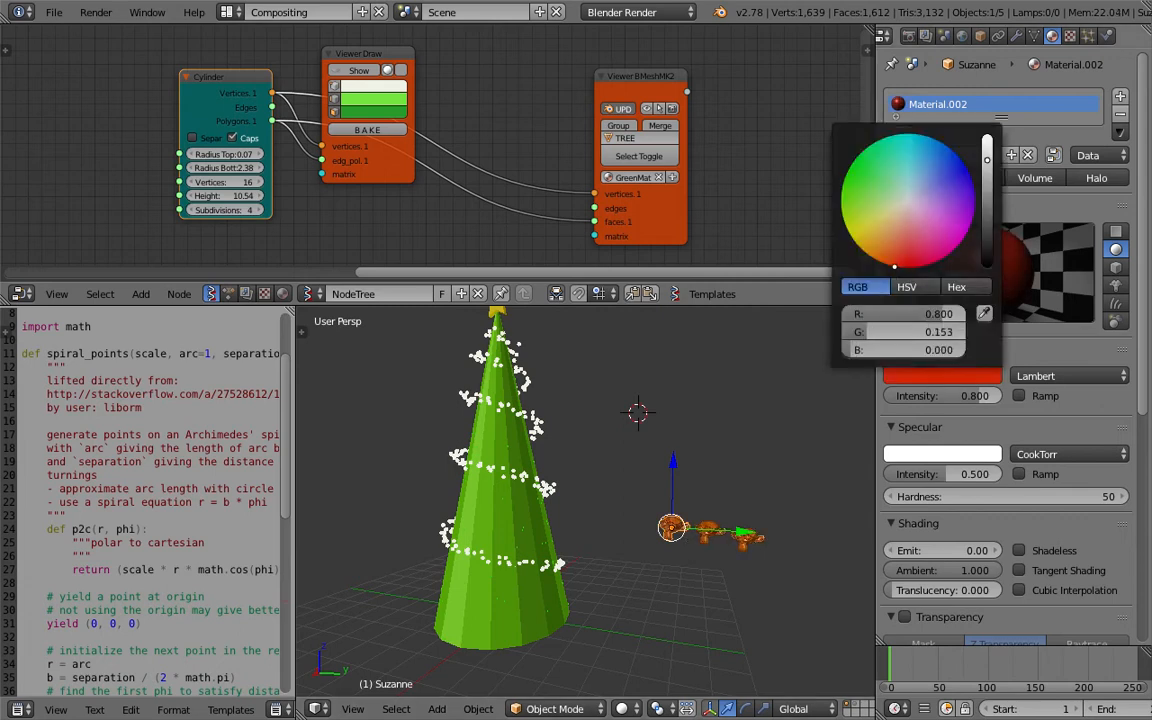
Give the middle monkey its own copy of the red material and recolour it magenta.
{"action": "right_click", "coordinate": [707, 530]}
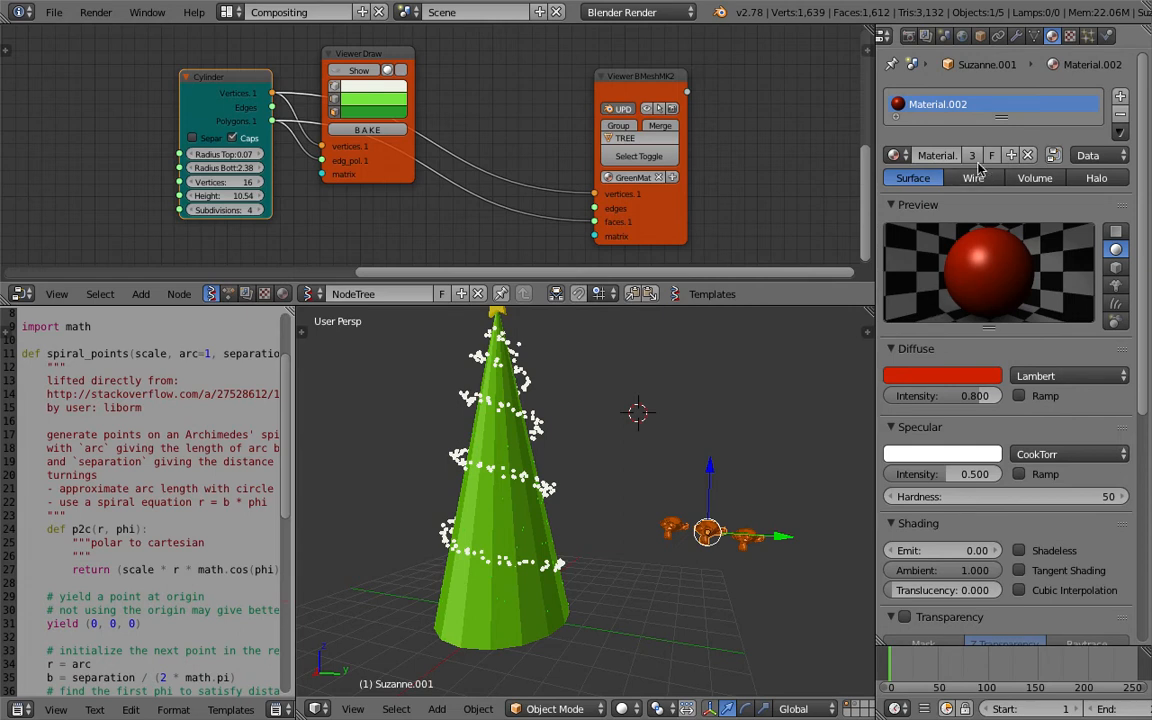
{"action": "left_click", "coordinate": [947, 369]}
{"action": "mouse_move", "coordinate": [901, 243]}
{"action": "left_mouse_down"}
{"action": "mouse_move", "coordinate": [849, 200]}
{"action": "mouse_move", "coordinate": [847, 172]}
{"action": "mouse_move", "coordinate": [949, 193]}
{"action": "mouse_move", "coordinate": [946, 145]}
{"action": "mouse_move", "coordinate": [972, 222]}
{"action": "left_mouse_up"}
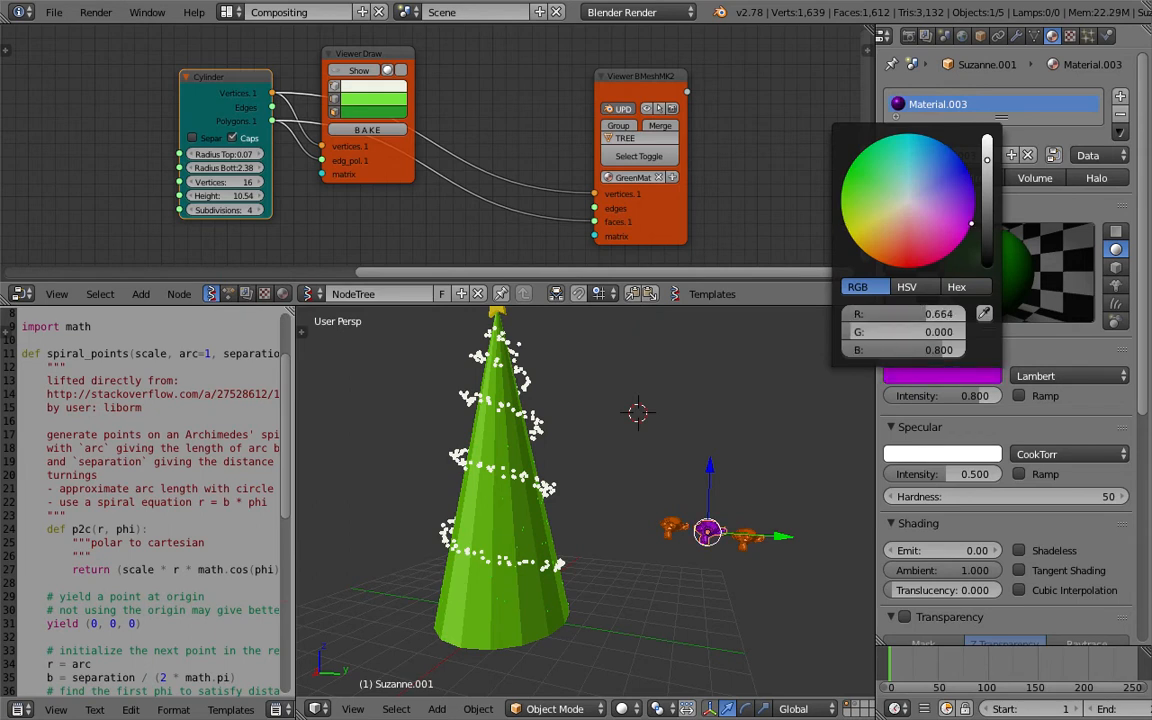
Give the third monkey its own copy of the red material and recolour it cyan.
{"action": "right_click", "coordinate": [745, 538]}
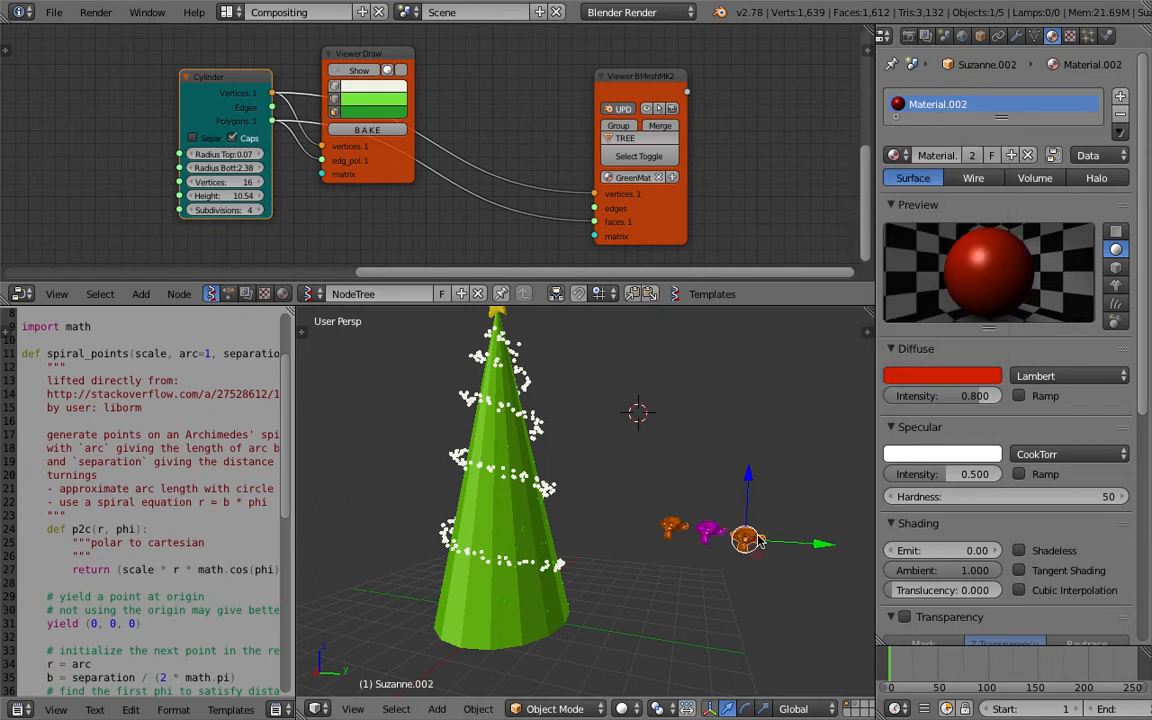
{"action": "left_click", "coordinate": [926, 376]}
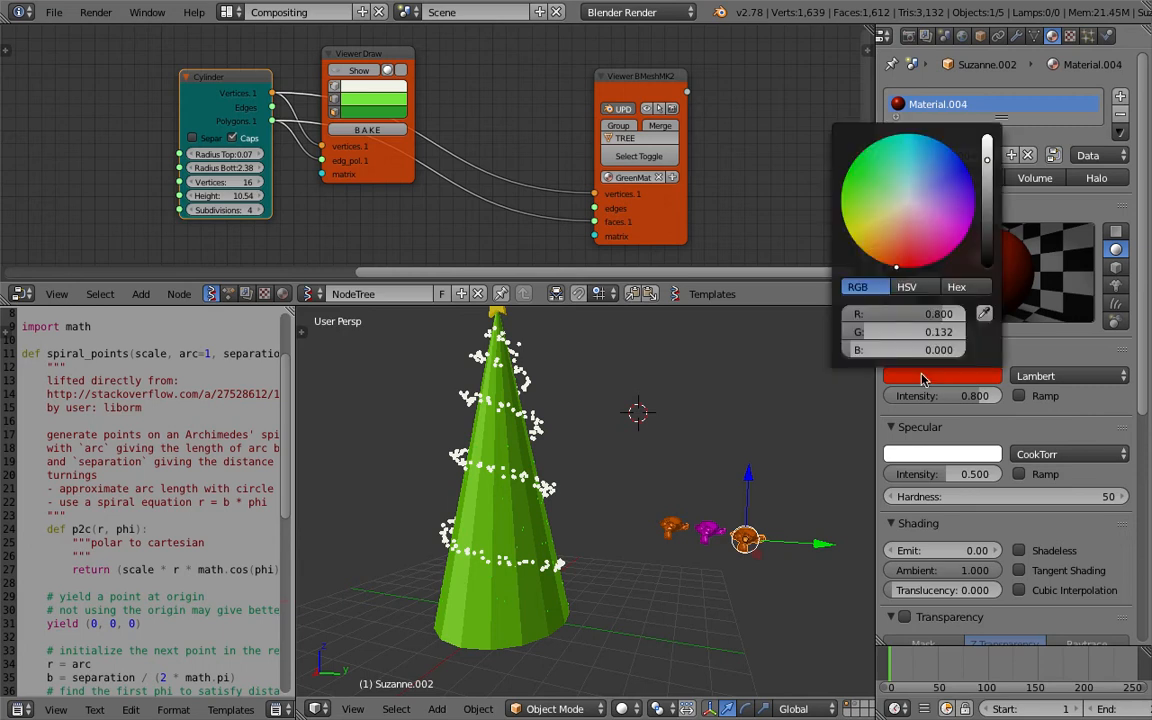
{"action": "mouse_move", "coordinate": [918, 178]}
{"action": "left_mouse_down"}
{"action": "mouse_move", "coordinate": [928, 167]}
{"action": "mouse_move", "coordinate": [914, 137]}
{"action": "left_mouse_up"}
Shift the middle monkey's diffuse colour to a pinker magenta.
{"action": "right_click", "coordinate": [704, 540]}
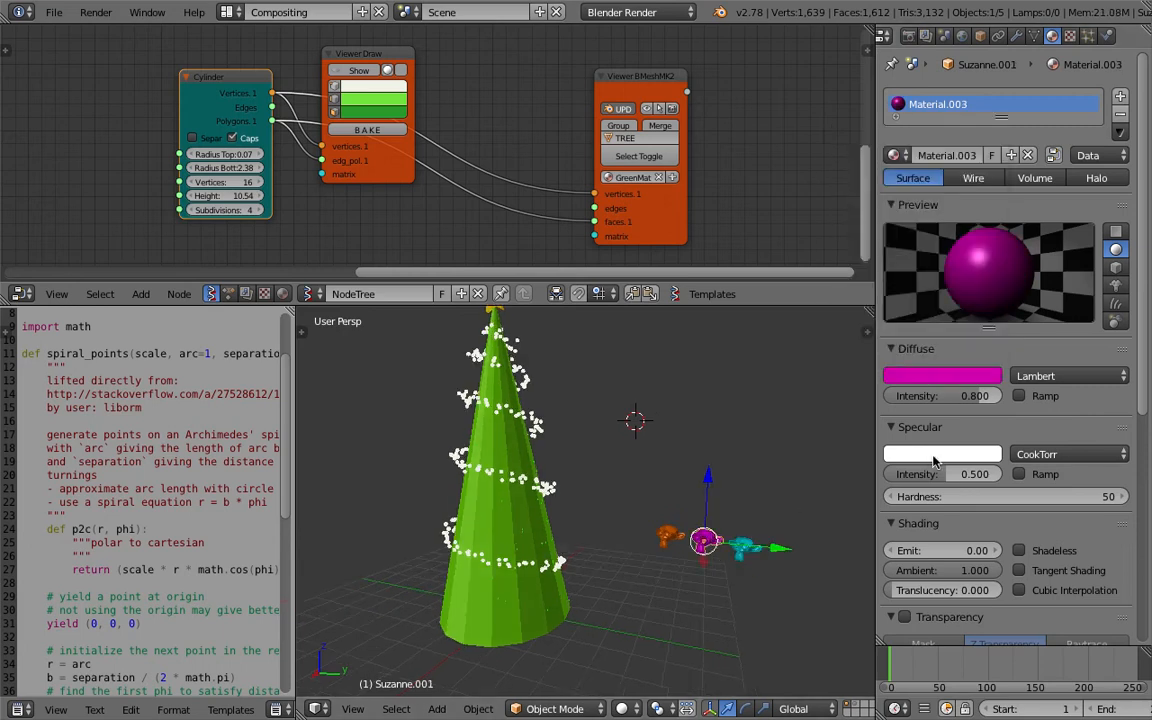
{"action": "left_click", "coordinate": [972, 376]}
{"action": "left_click_drag", "start_coordinate": [944, 257], "coordinate": [944, 239]}
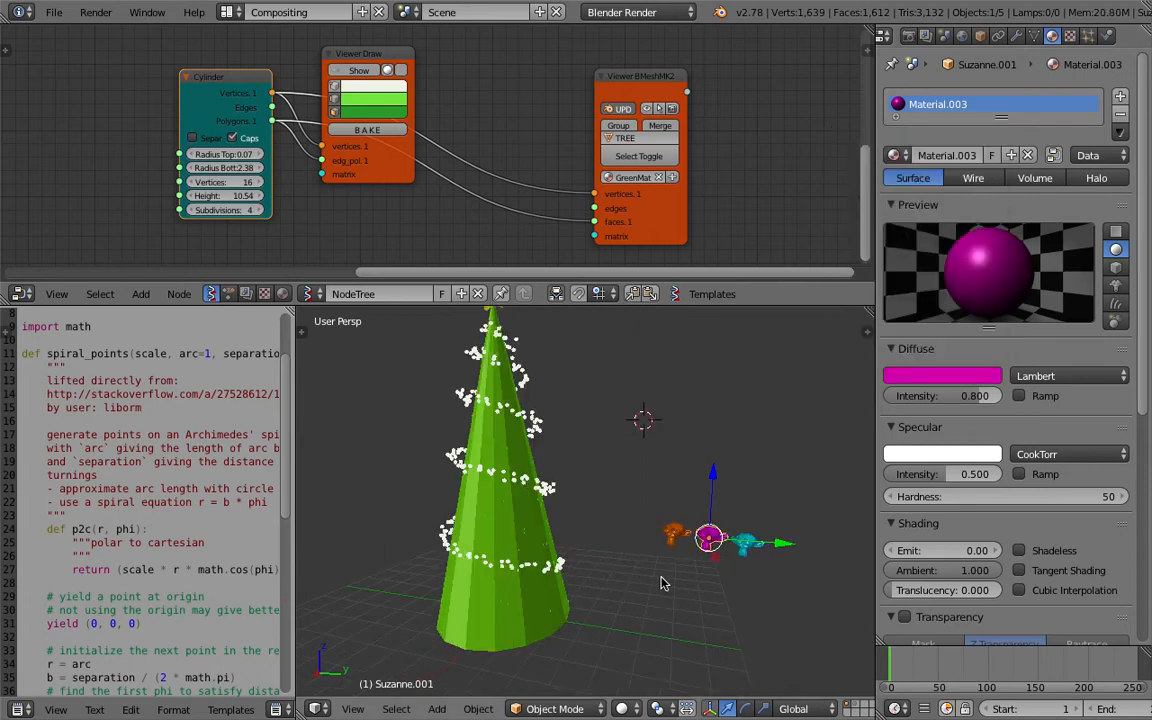
Select the three coloured monkeys and gather them into one object group.
{"action": "right_click", "coordinate": [681, 535]}
{"action": "right_click", "coordinate": [711, 540], "text": "shift"}
{"action": "right_click", "coordinate": [745, 547], "text": "shift"}
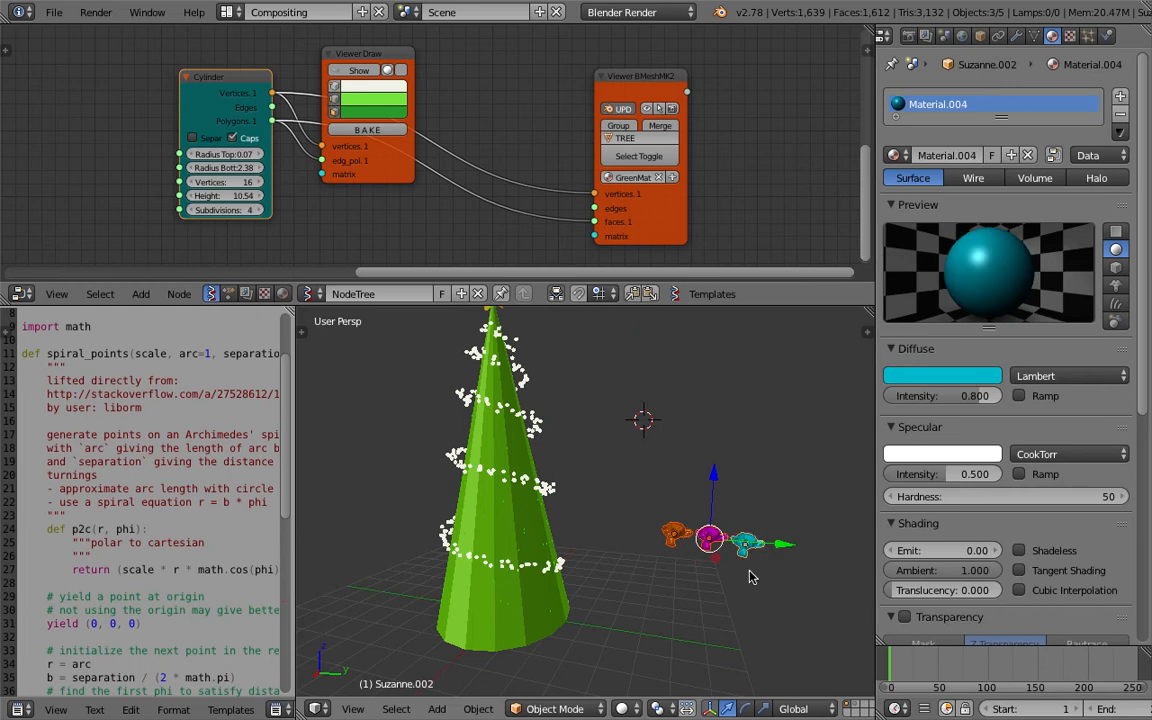
Select the green tree mesh and save the file.
{"action": "middle_click_drag", "start_coordinate": [687, 544], "coordinate": [620, 528]}
{"action": "scroll", "coordinate": [560, 492], "scroll_direction": "up", "scroll_amount": 1}
{"action": "middle_click_drag", "start_coordinate": [547, 492], "coordinate": [592, 476], "text": "shift"}
{"action": "right_click", "coordinate": [555, 496]}
{"action": "key", "text": "ctrl+s"}
{"action": "key", "text": "Return"}
Render the tree's particles as a group, using Group as the dupli group.
{"action": "scroll", "coordinate": [1079, 502], "scroll_direction": "down", "scroll_amount": 8}
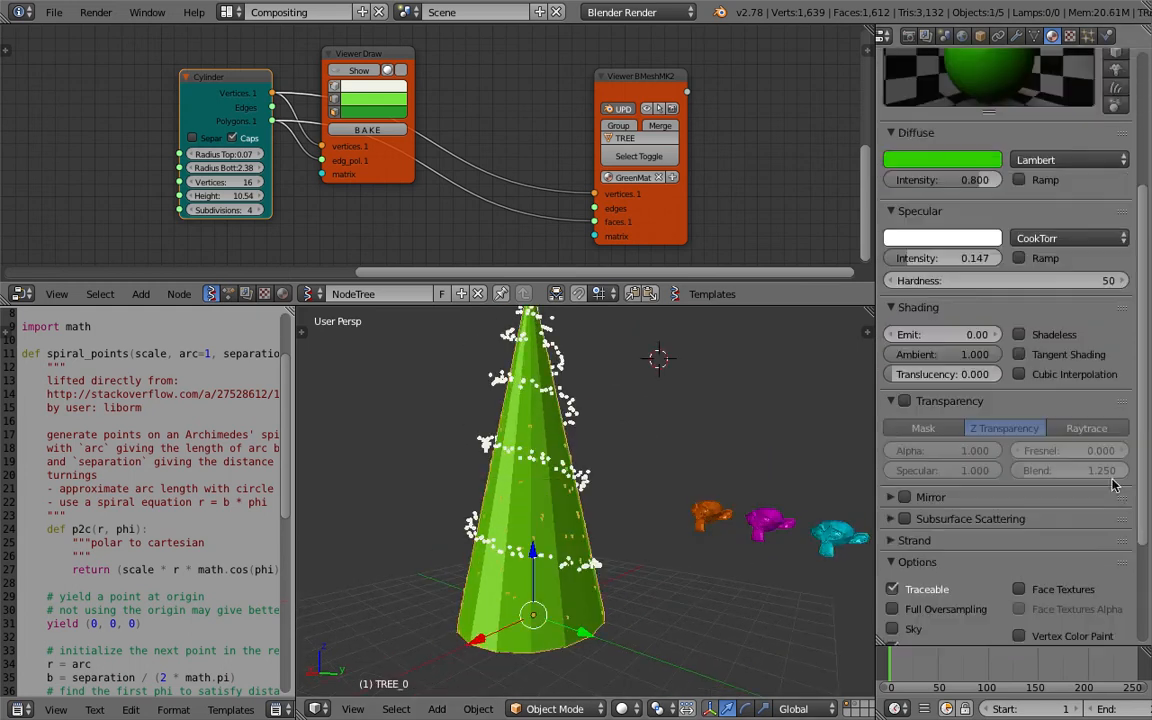
{"action": "scroll", "coordinate": [980, 389], "scroll_direction": "up", "scroll_amount": 5}
{"action": "scroll", "coordinate": [990, 394], "scroll_direction": "down", "scroll_amount": 5}
{"action": "scroll", "coordinate": [1002, 378], "scroll_direction": "up", "scroll_amount": 2}
{"action": "left_click", "coordinate": [1089, 37]}
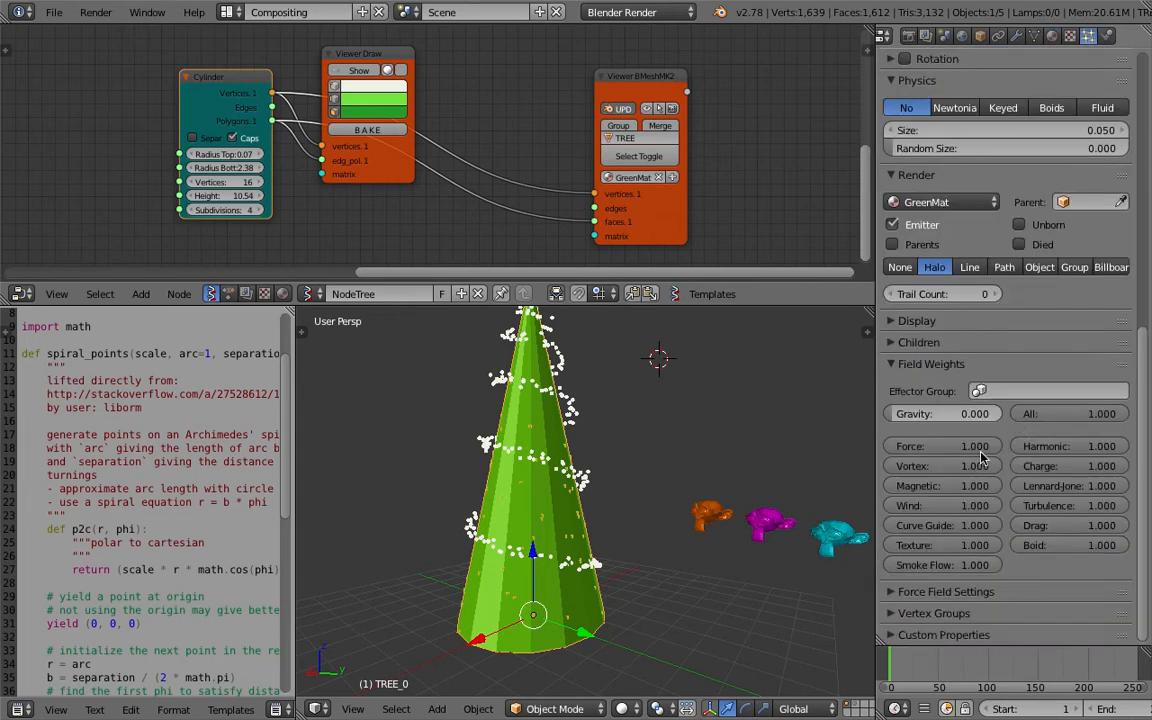
{"action": "left_click", "coordinate": [1072, 267]}
{"action": "left_click", "coordinate": [980, 289]}
{"action": "left_click", "coordinate": [915, 262]}
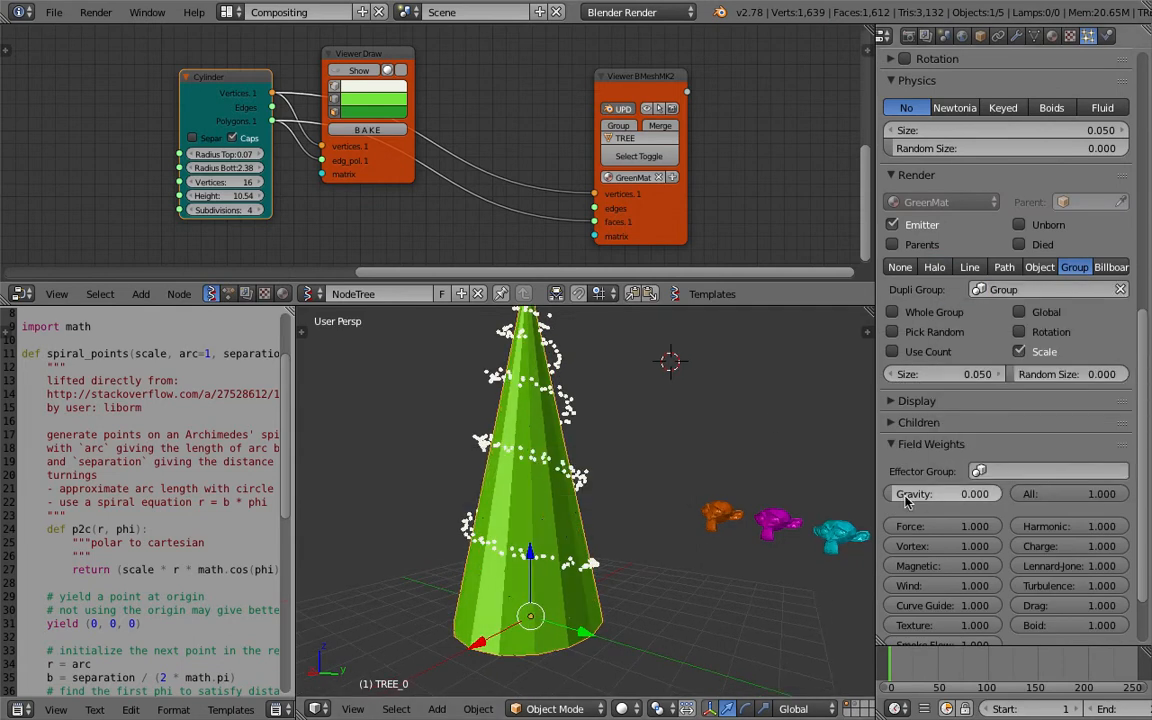
Set the size of the tree's monkey particles to 0.650.
{"action": "mouse_move", "coordinate": [939, 376]}
{"action": "left_mouse_down"}
{"action": "mouse_move", "coordinate": [969, 376]}
{"action": "mouse_move", "coordinate": [957, 376]}
{"action": "left_mouse_up"}
{"action": "scroll", "coordinate": [598, 534], "scroll_direction": "up", "scroll_amount": 3}
{"action": "middle_click_drag", "start_coordinate": [600, 535], "coordinate": [572, 497], "text": "shift"}
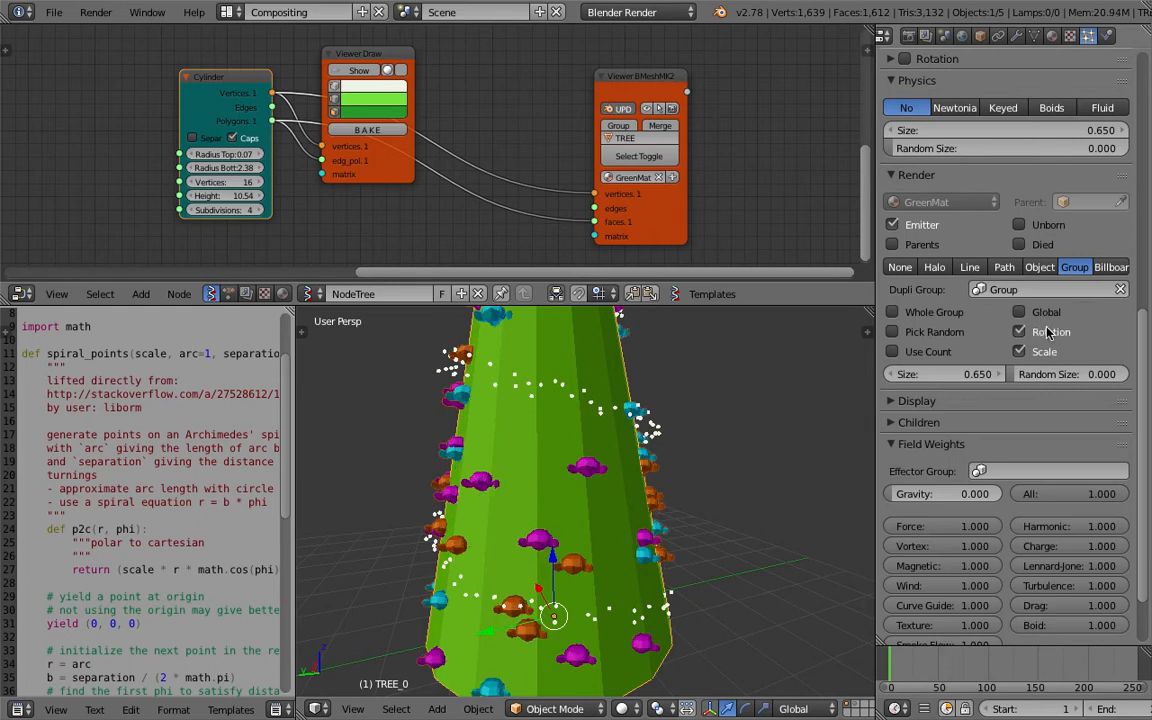
Enable particle rotation with orientation randomness 0.439, phase -0.098 and phase randomness 0.455.
{"action": "scroll", "coordinate": [1147, 260], "scroll_direction": "up", "scroll_amount": 2}
{"action": "scroll", "coordinate": [1067, 256], "scroll_direction": "up", "scroll_amount": 3}
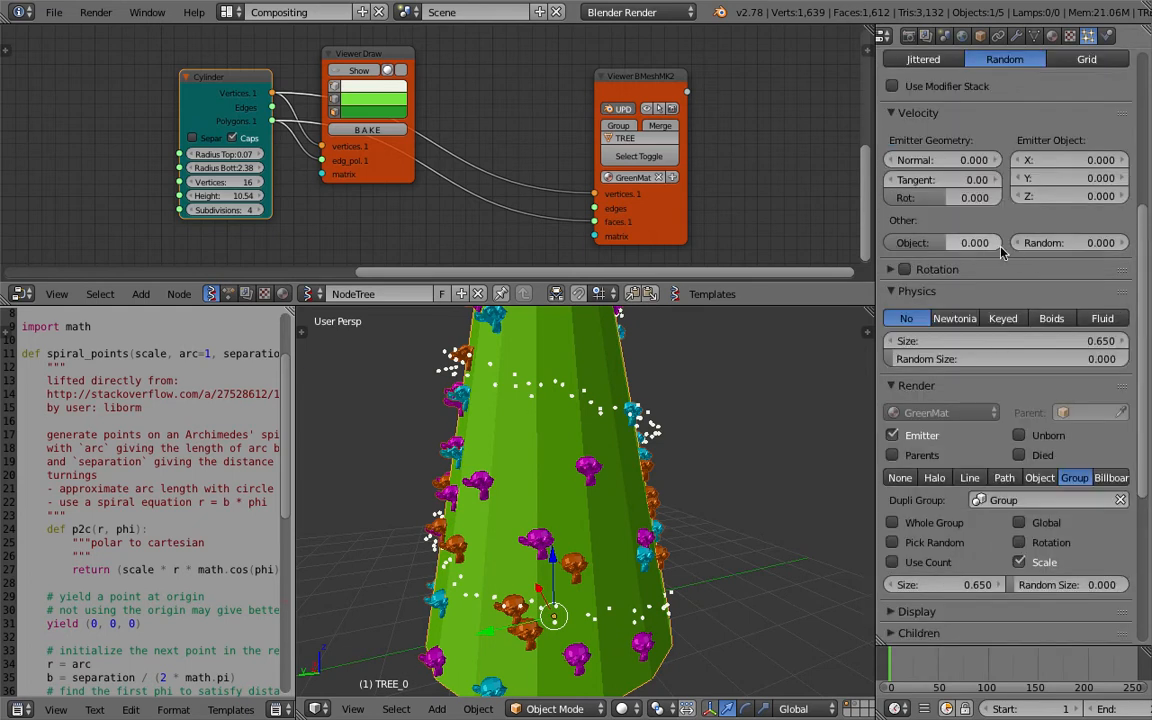
{"action": "scroll", "coordinate": [990, 248], "scroll_direction": "up", "scroll_amount": 2}
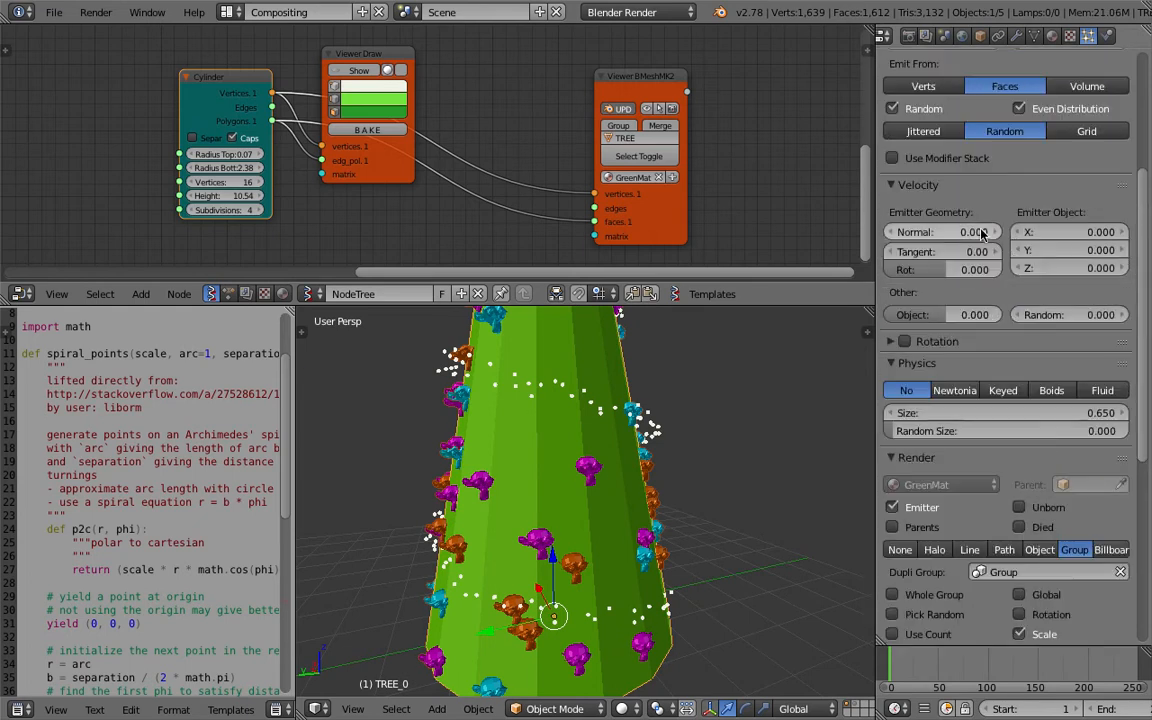
{"action": "left_click", "coordinate": [908, 342]}
{"action": "left_click_drag", "start_coordinate": [928, 409], "coordinate": [974, 409]}
{"action": "mouse_move", "coordinate": [1067, 392]}
{"action": "left_mouse_down"}
{"action": "mouse_move", "coordinate": [1095, 392]}
{"action": "mouse_move", "coordinate": [1062, 392]}
{"action": "mouse_move", "coordinate": [1115, 409]}
{"action": "mouse_move", "coordinate": [1068, 416]}
{"action": "left_mouse_up"}
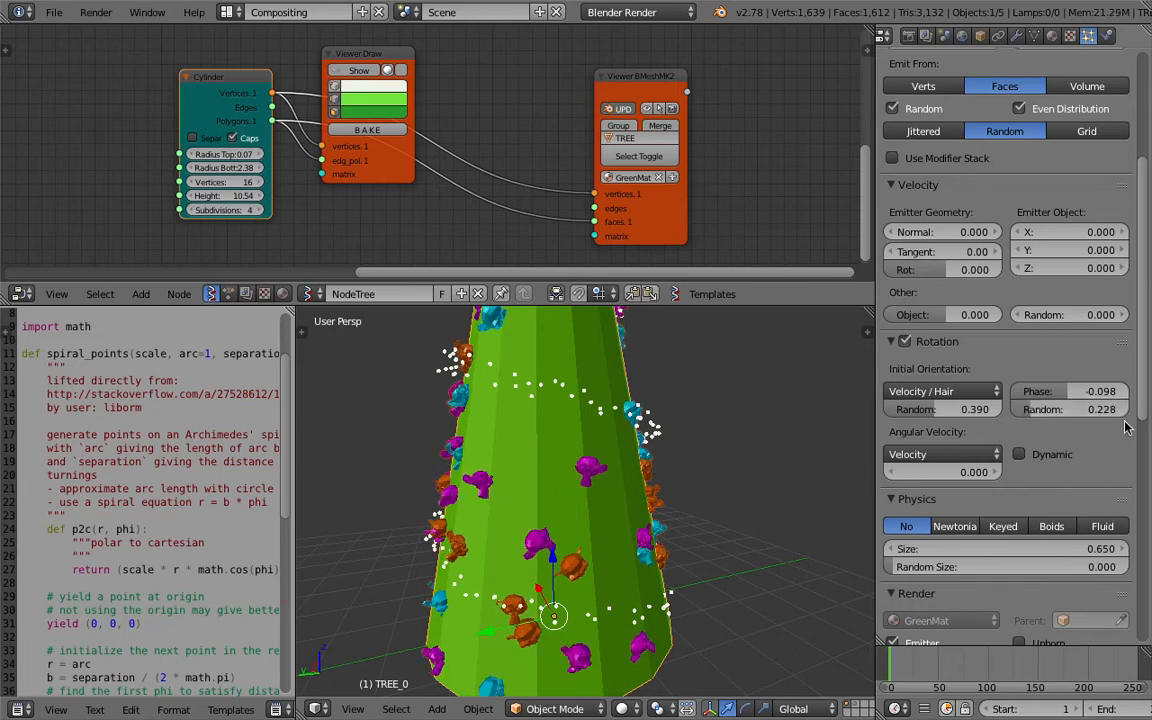
{"action": "mouse_move", "coordinate": [1073, 412]}
{"action": "left_mouse_down"}
{"action": "mouse_move", "coordinate": [1124, 412]}
{"action": "mouse_move", "coordinate": [1080, 412]}
{"action": "mouse_move", "coordinate": [1095, 412]}
{"action": "left_mouse_up"}
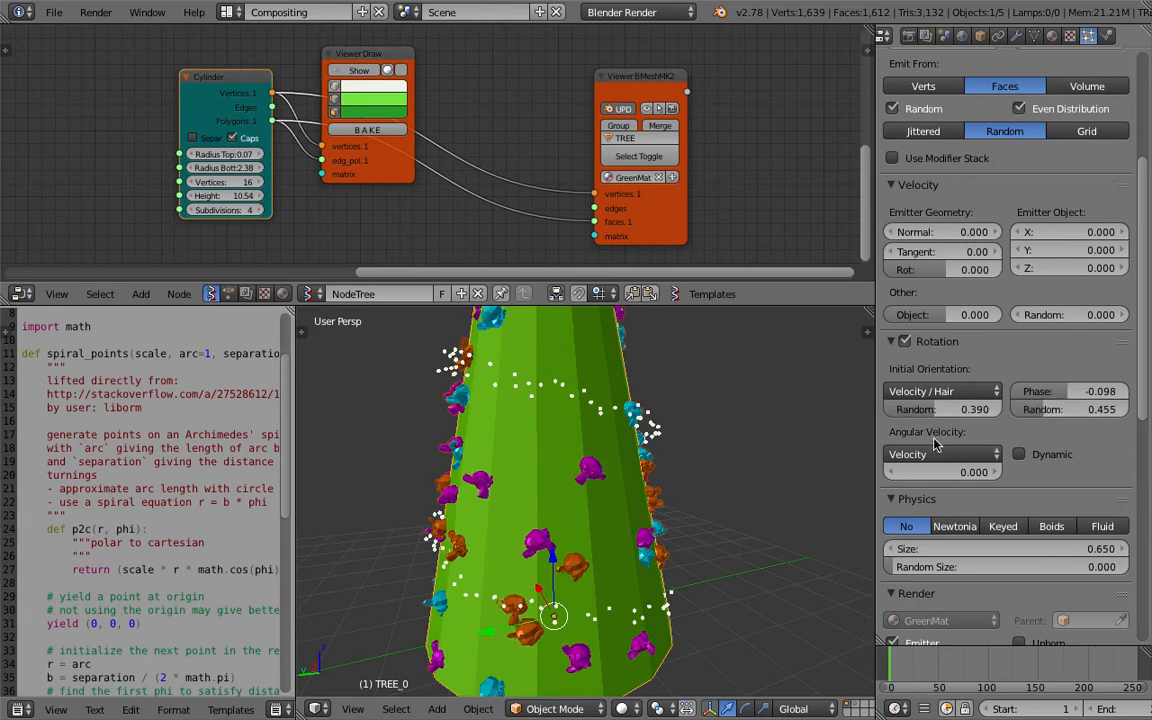
{"action": "left_click_drag", "start_coordinate": [955, 407], "coordinate": [961, 407]}
Try the Global X orientation axis, set orientation randomness to 0.325 and return the axis to Velocity / Hair.
{"action": "left_click", "coordinate": [945, 391]}
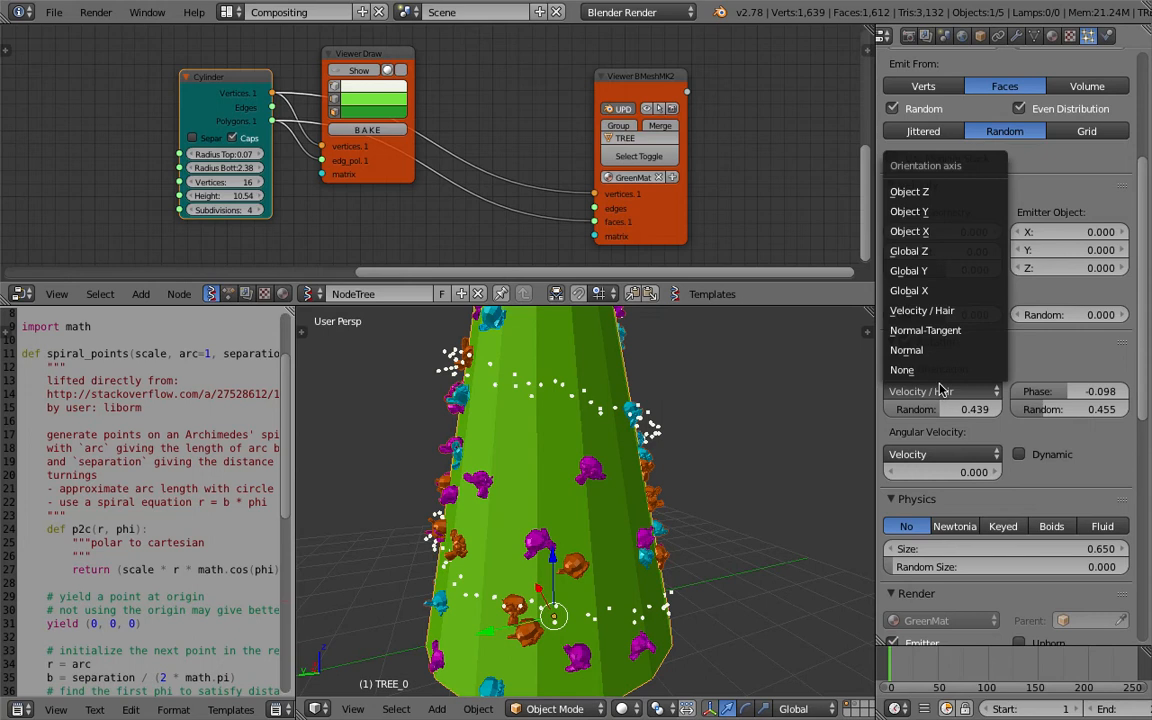
{"action": "left_click", "coordinate": [909, 290]}
{"action": "left_click_drag", "start_coordinate": [945, 409], "coordinate": [931, 409]}
{"action": "left_click", "coordinate": [937, 392]}
{"action": "left_click", "coordinate": [926, 312]}
{"action": "middle_click_drag", "start_coordinate": [608, 452], "coordinate": [750, 482]}
{"action": "scroll", "coordinate": [707, 470], "scroll_direction": "down", "scroll_amount": 1}
{"action": "left_click", "coordinate": [690, 478]}
{"action": "scroll", "coordinate": [679, 445], "scroll_direction": "down", "scroll_amount": 1}
{"action": "middle_click_drag", "start_coordinate": [679, 445], "coordinate": [598, 459]}
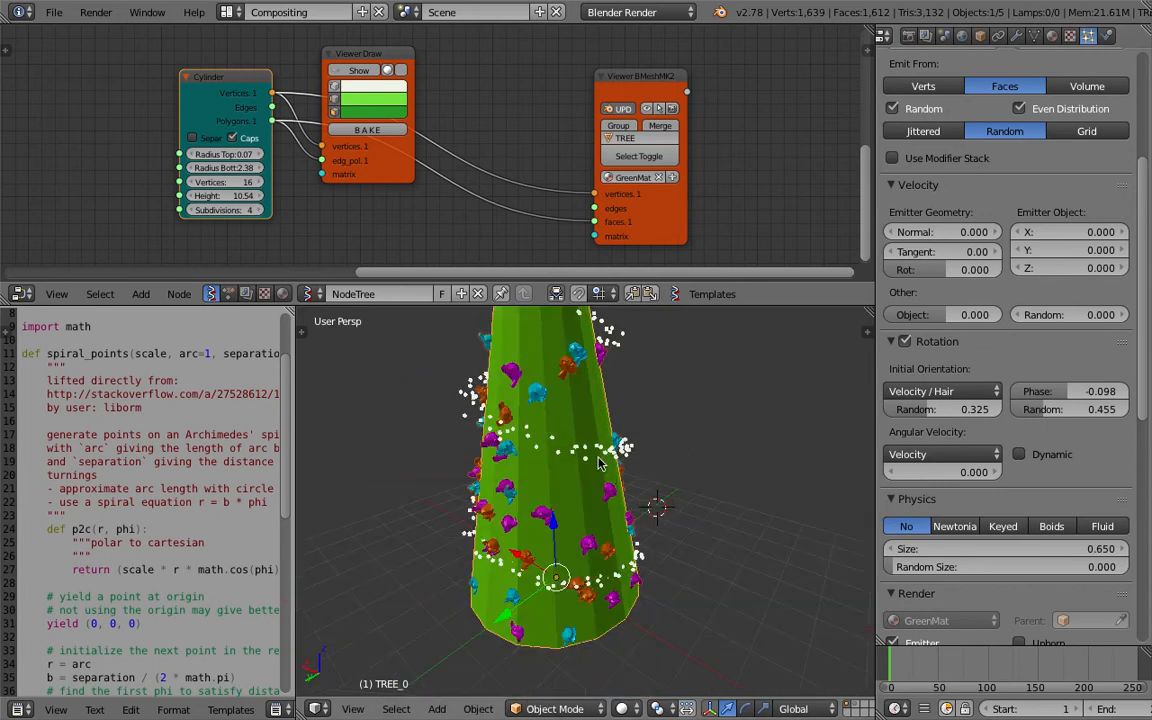
Set the monkey particles' size to 0.590 and their random size to 0.394.
{"action": "scroll", "coordinate": [975, 577], "scroll_direction": "down", "scroll_amount": 8}
{"action": "scroll", "coordinate": [980, 572], "scroll_direction": "down", "scroll_amount": 3}
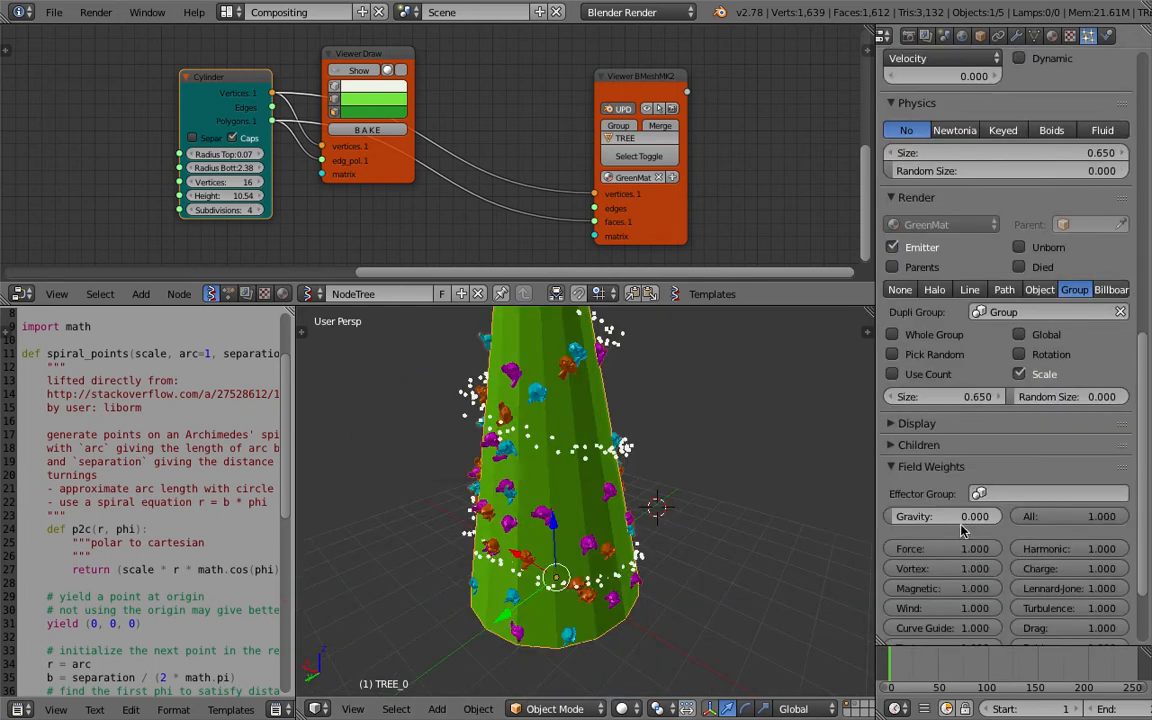
{"action": "left_click_drag", "start_coordinate": [928, 401], "coordinate": [908, 401]}
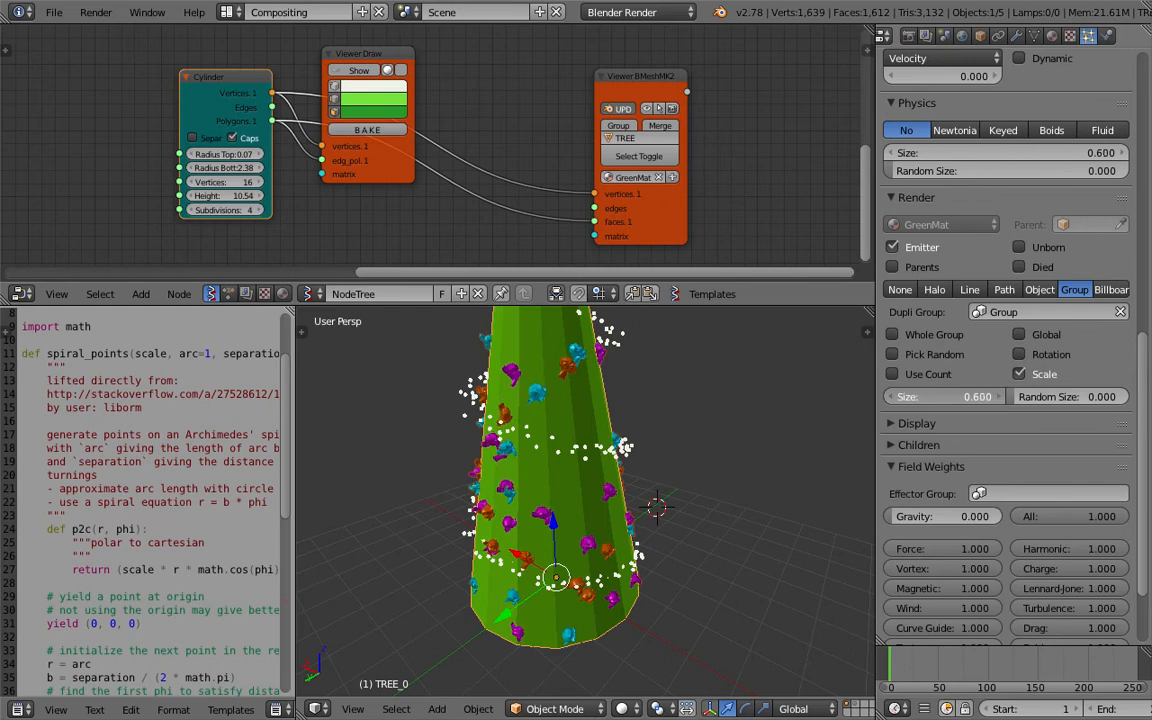
{"action": "left_click_drag", "start_coordinate": [1089, 400], "coordinate": [1138, 400]}
Recolour the middle monkey's diffuse to a soft blue, about R 0.354, G 0.487, B 0.800.
{"action": "middle_click_drag", "start_coordinate": [650, 507], "coordinate": [727, 453]}
{"action": "right_click", "coordinate": [826, 503]}
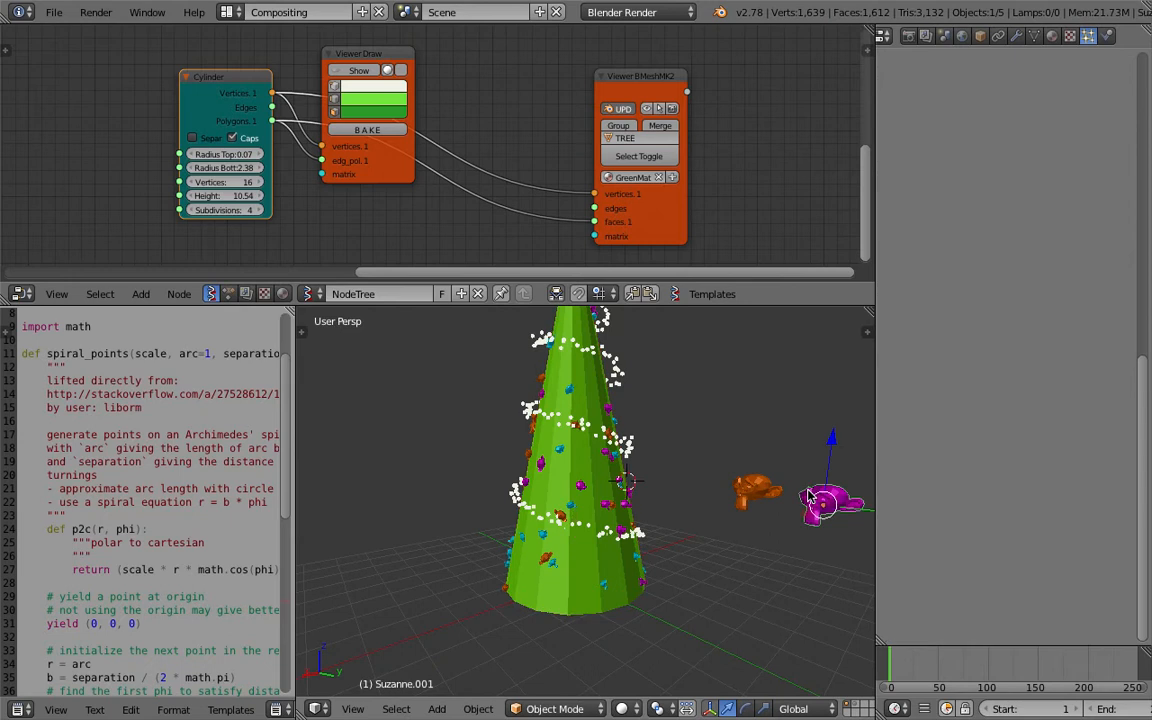
{"action": "left_click", "coordinate": [1051, 36]}
{"action": "scroll", "coordinate": [905, 147], "scroll_direction": "up", "scroll_amount": 4}
{"action": "left_click", "coordinate": [953, 219]}
{"action": "left_click", "coordinate": [933, 275]}
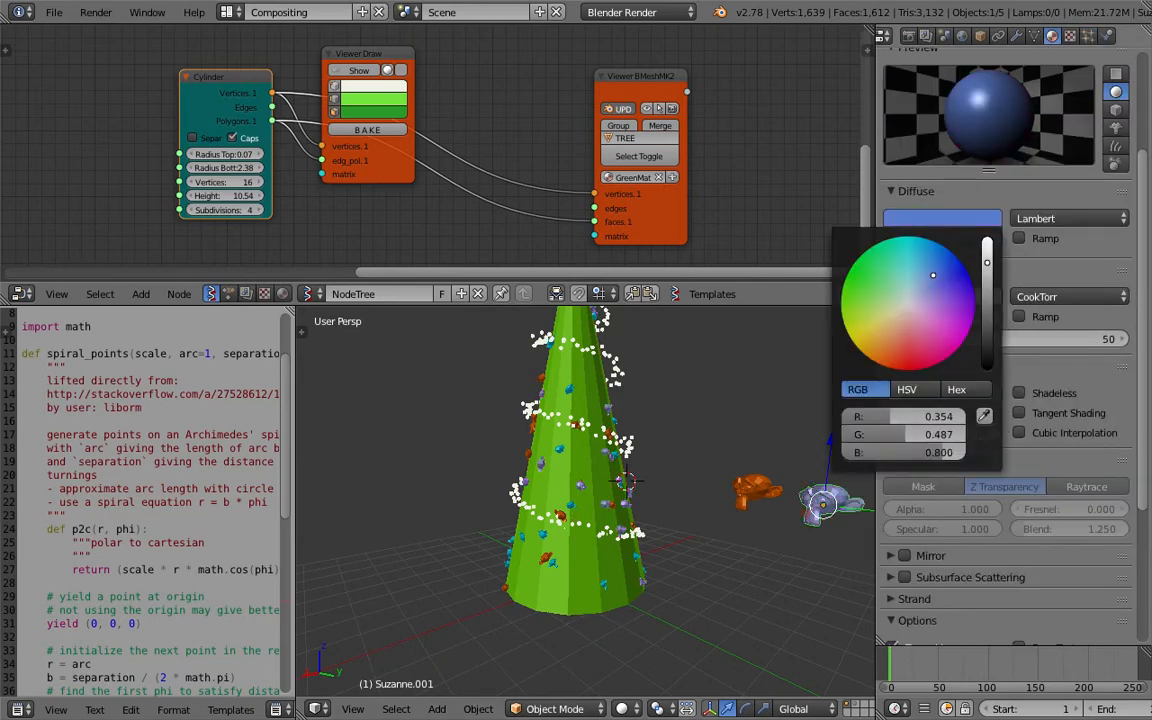
Recolour the original red monkey's diffuse to purple, about R 0.529, G 0.319, B 0.800.
{"action": "middle_click_drag", "start_coordinate": [810, 344], "coordinate": [660, 470]}
{"action": "right_click", "coordinate": [676, 490]}
{"action": "left_click", "coordinate": [941, 218]}
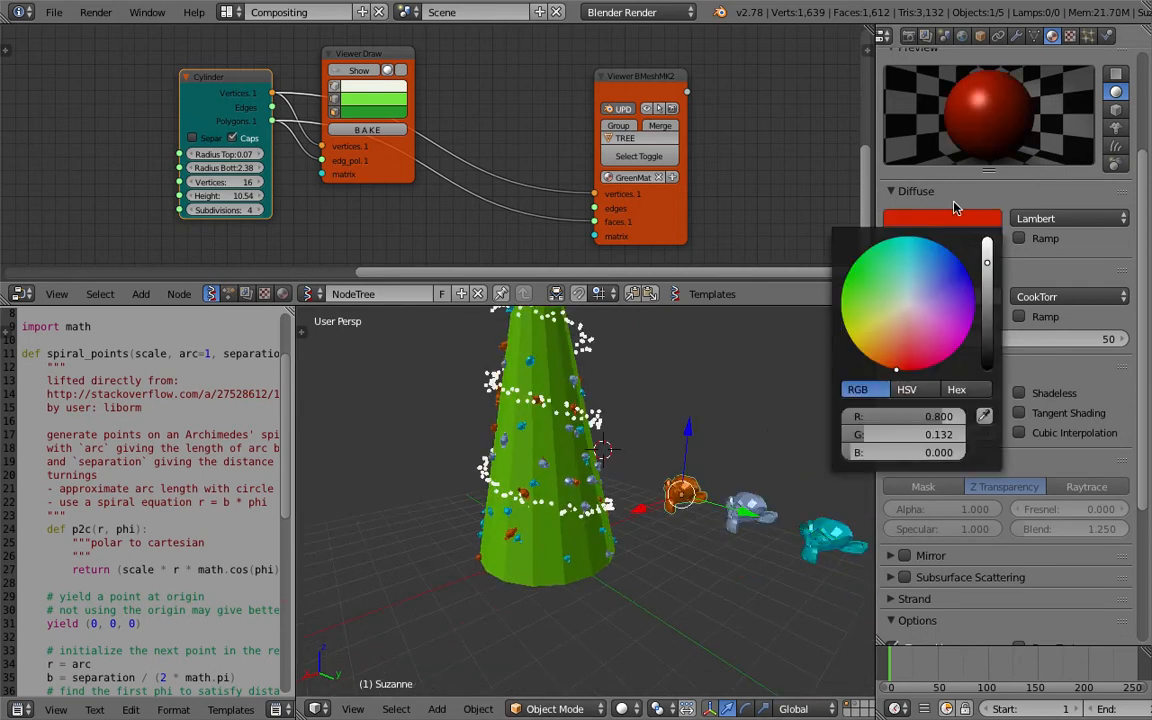
{"action": "left_click", "coordinate": [919, 266]}
{"action": "left_click", "coordinate": [941, 283]}
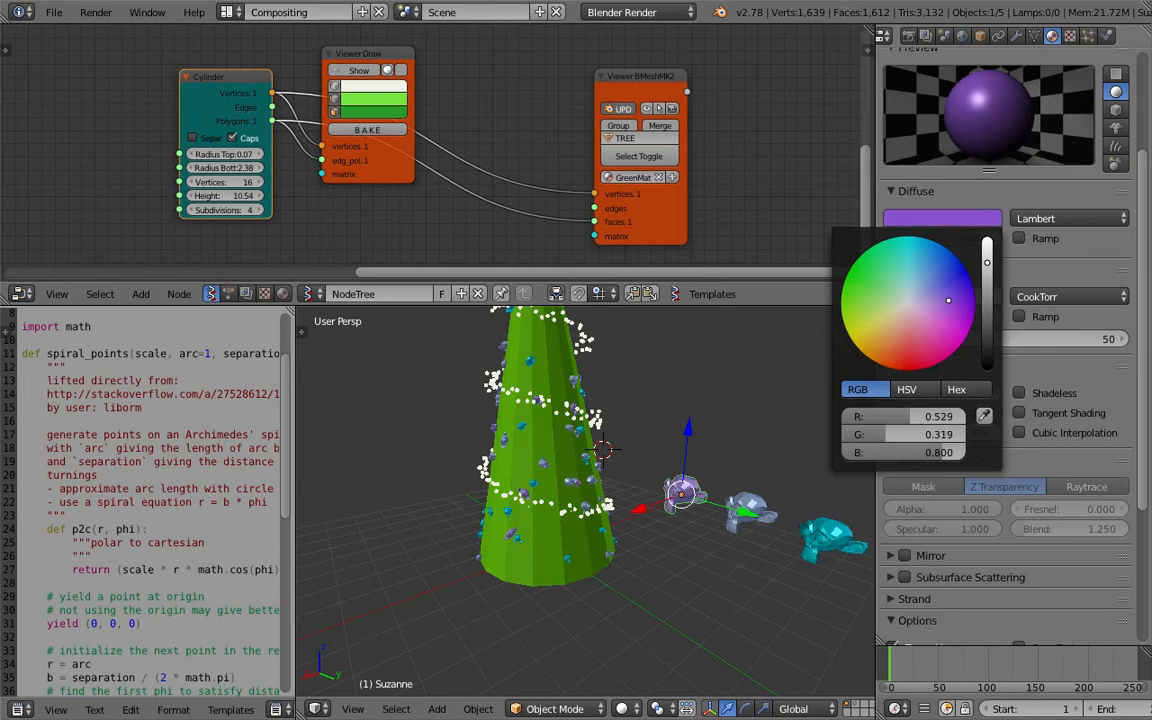
Reselect the tree mesh and save the file with the recoloured ornaments.
{"action": "middle_click_drag", "start_coordinate": [771, 419], "coordinate": [802, 399]}
{"action": "middle_click_drag", "start_coordinate": [591, 448], "coordinate": [648, 452]}
{"action": "right_click", "coordinate": [620, 448]}
{"action": "scroll", "coordinate": [646, 435], "scroll_direction": "up", "scroll_amount": 1}
{"action": "key", "text": "ctrl+s"}
{"action": "left_click", "coordinate": [645, 434]}
{"action": "key", "text": "ctrl+s"}
{"action": "left_click", "coordinate": [596, 423]}
{"action": "key", "text": "ctrl+s"}
{"action": "left_click", "coordinate": [654, 450]}
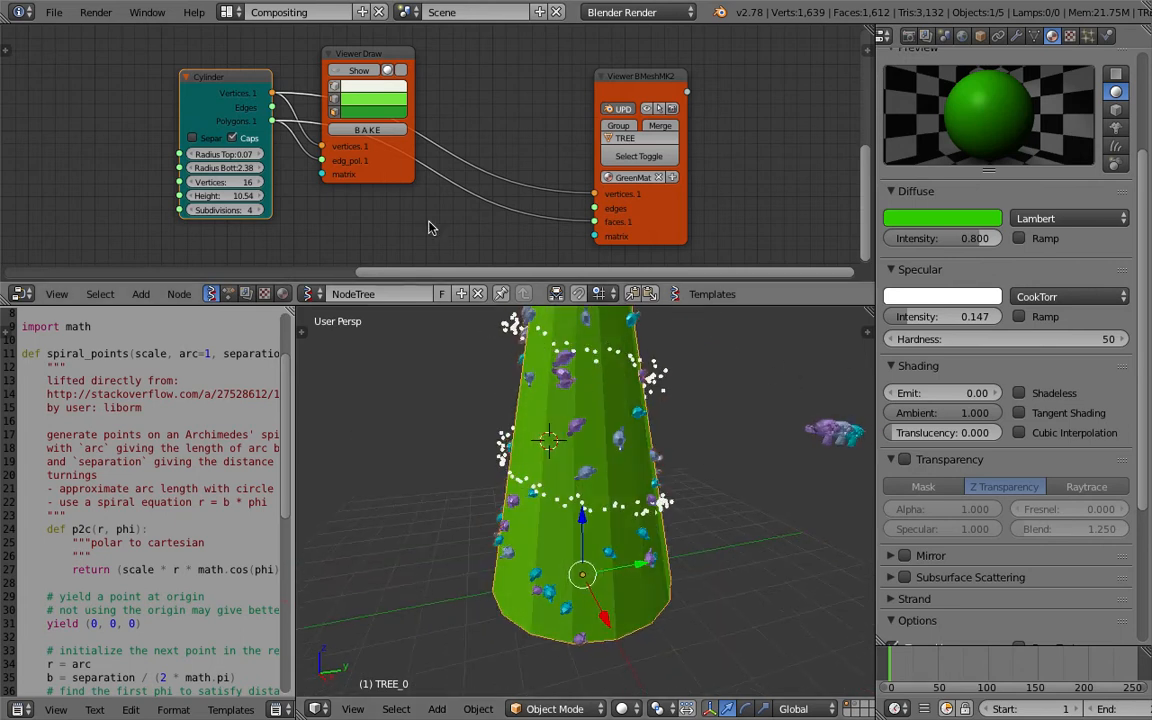
{"action": "middle_click_drag", "start_coordinate": [412, 223], "coordinate": [555, 211]}
{"action": "key", "text": "ctrl+s"}
{"action": "left_click", "coordinate": [548, 209]}
Set the Cylinder node's top radius to -0.02 and bottom radius to 2.50, and save the file.
{"action": "scroll", "coordinate": [287, 164], "scroll_direction": "up", "scroll_amount": 1}
{"action": "middle_click_drag", "start_coordinate": [287, 164], "coordinate": [385, 160]}
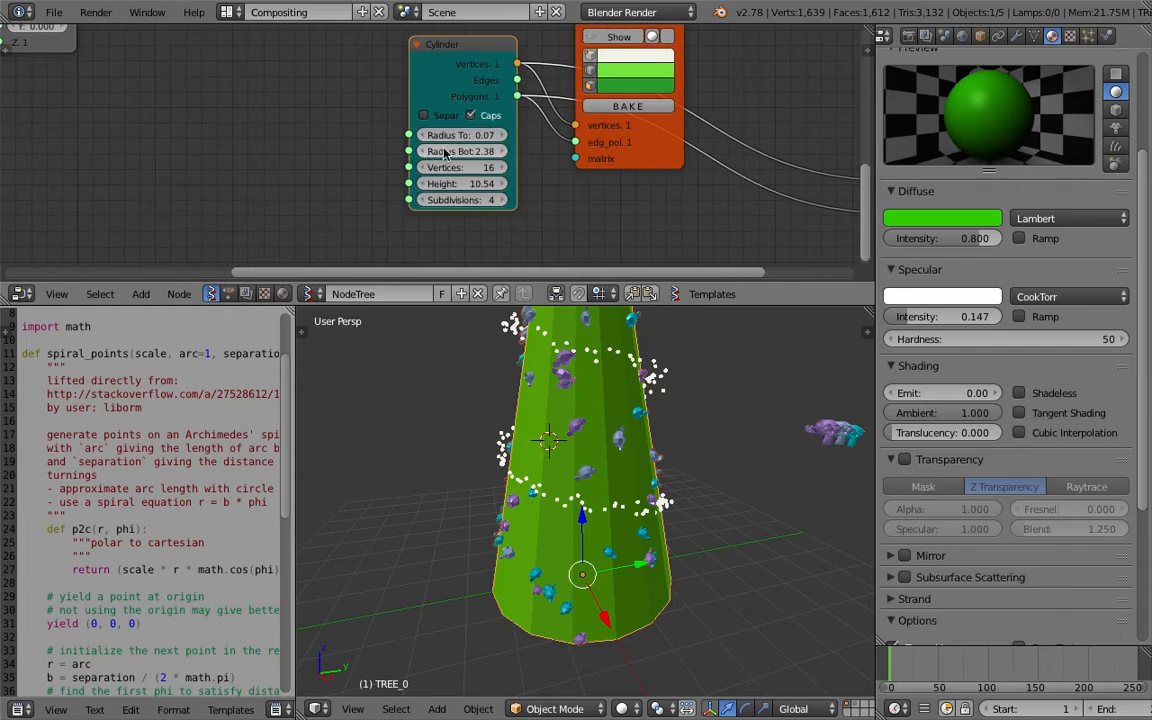
{"action": "mouse_move", "coordinate": [470, 151]}
{"action": "left_mouse_down"}
{"action": "mouse_move", "coordinate": [486, 151]}
{"action": "mouse_move", "coordinate": [461, 135]}
{"action": "left_mouse_up"}
{"action": "key", "text": "ctrl+s"}
{"action": "middle_click_drag", "start_coordinate": [663, 393], "coordinate": [567, 436]}
{"action": "left_click", "coordinate": [612, 406]}
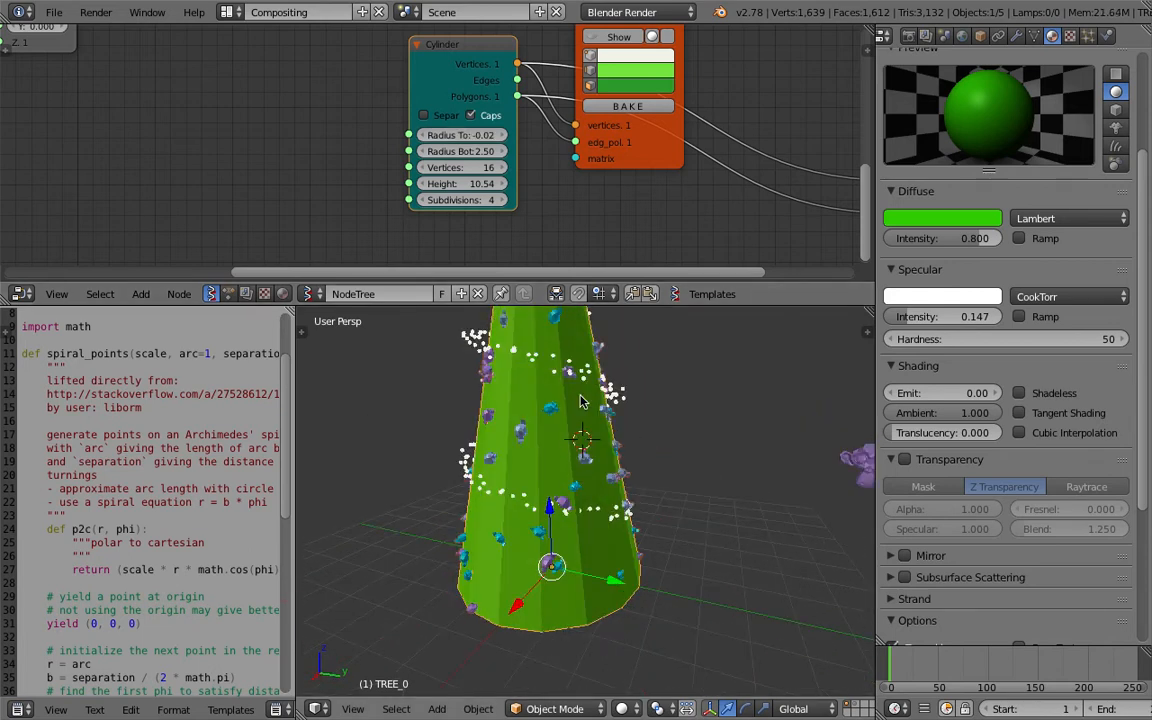
{"action": "scroll", "coordinate": [580, 401], "scroll_direction": "up", "scroll_amount": 5}
{"action": "key", "text": "ctrl+s"}
{"action": "left_click", "coordinate": [489, 452]}
{"action": "middle_click_drag", "start_coordinate": [489, 452], "coordinate": [615, 513]}
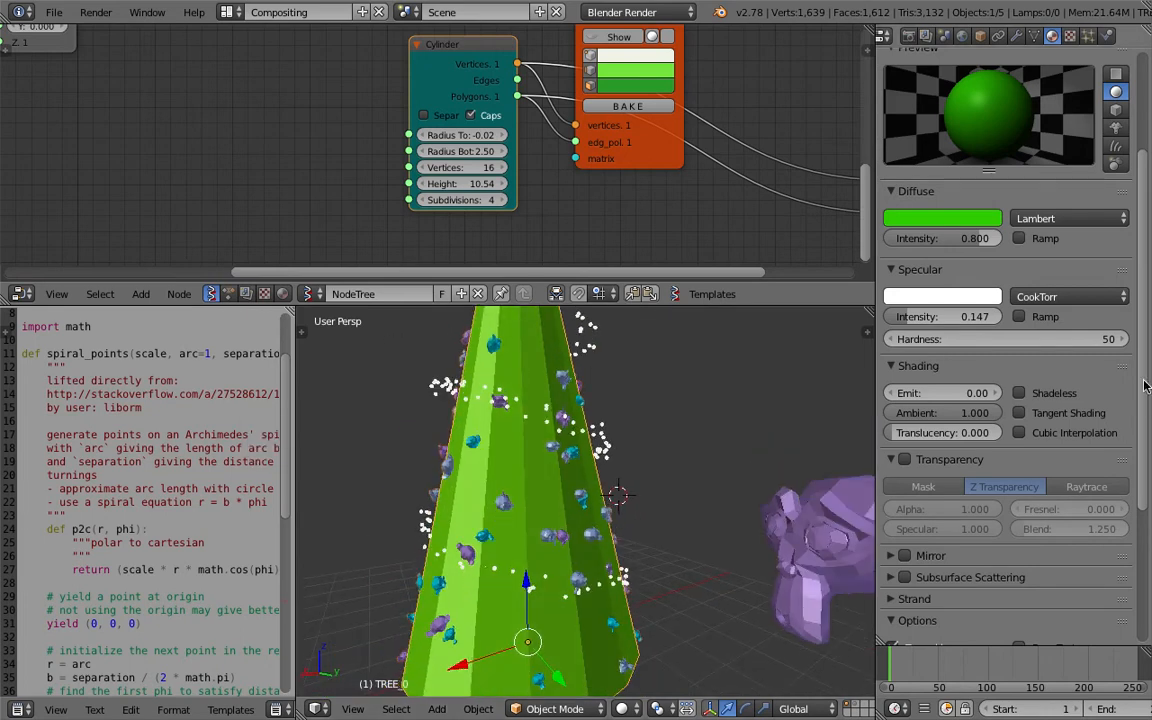
Try a random velocity of 0.25 on the tree's particles and reset it to zero.
{"action": "left_click", "coordinate": [1088, 37]}
{"action": "scroll", "coordinate": [1133, 337], "scroll_direction": "up", "scroll_amount": 10}
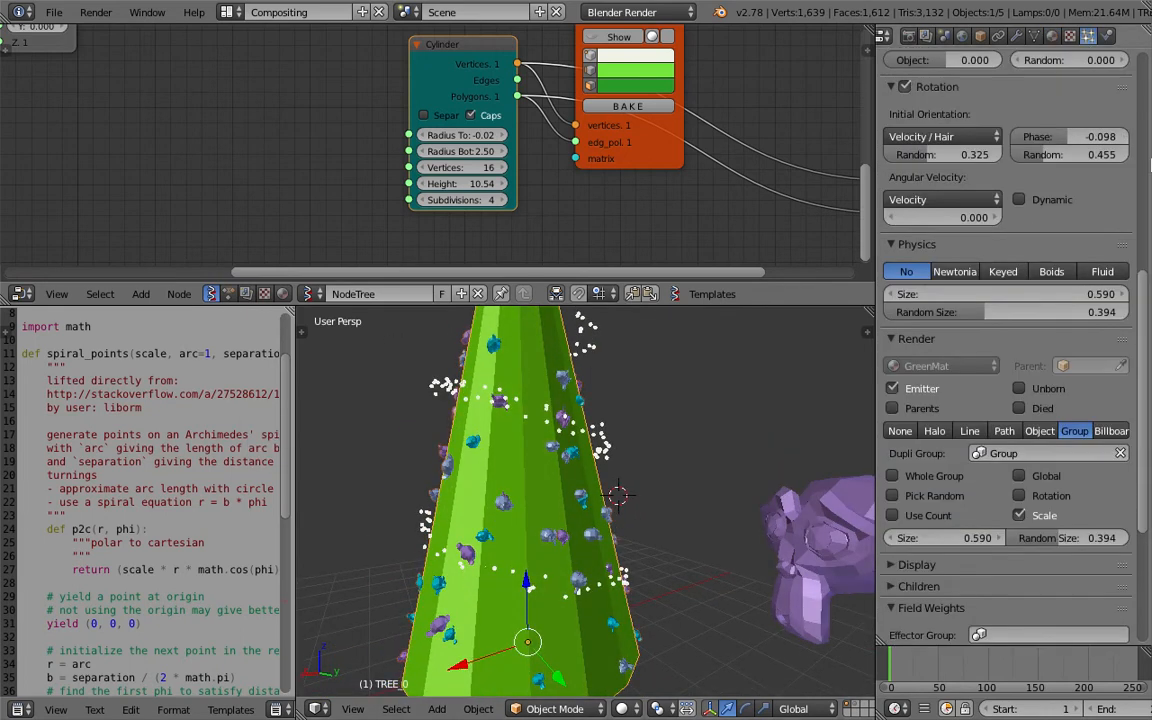
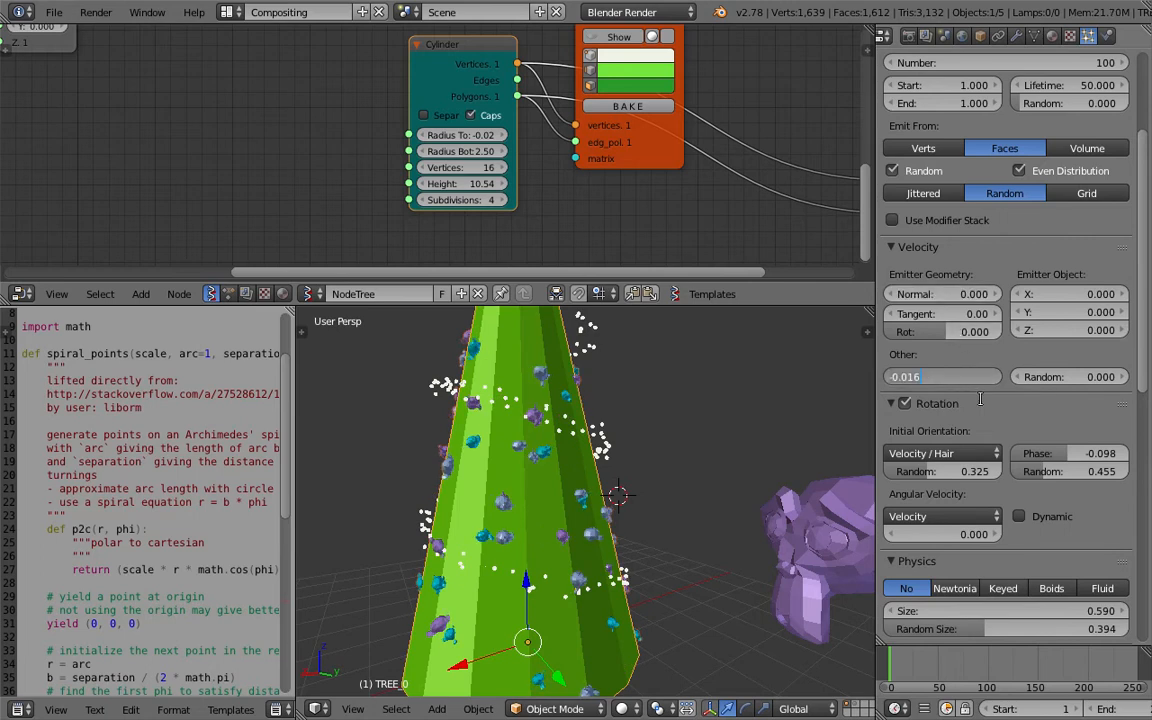
{"action": "left_click_drag", "start_coordinate": [1068, 377], "coordinate": [1078, 377]}
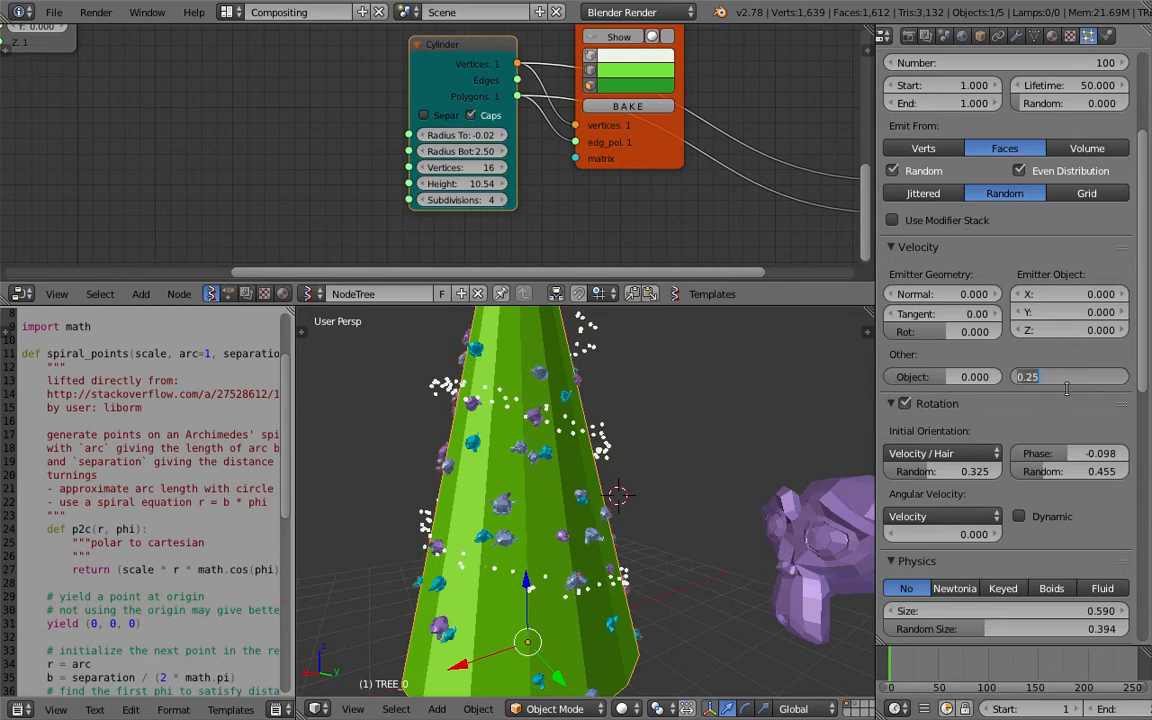
{"action": "key", "text": "Return"}
Set the particles' rotation phase to zero and phase randomness to 0.764.
{"action": "scroll", "coordinate": [1069, 410], "scroll_direction": "down", "scroll_amount": 3}
{"action": "mouse_move", "coordinate": [1067, 352]}
{"action": "left_mouse_down"}
{"action": "mouse_move", "coordinate": [1090, 363]}
{"action": "mouse_move", "coordinate": [1065, 342]}
{"action": "left_mouse_up"}
{"action": "middle_click_drag", "start_coordinate": [490, 438], "coordinate": [588, 430]}
{"action": "scroll", "coordinate": [619, 454], "scroll_direction": "down", "scroll_amount": 3}
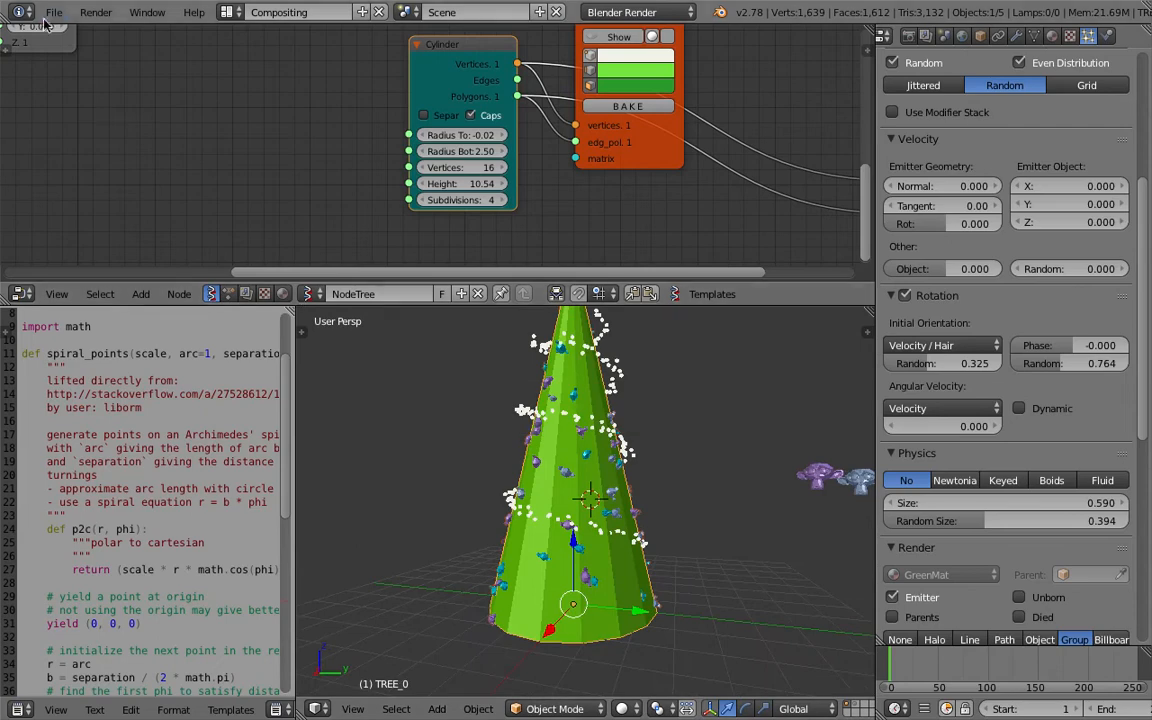
Save the scene as a new incremented version, spiral_improv_003.blend.
{"action": "left_click", "coordinate": [53, 12]}
{"action": "left_click", "coordinate": [60, 163]}
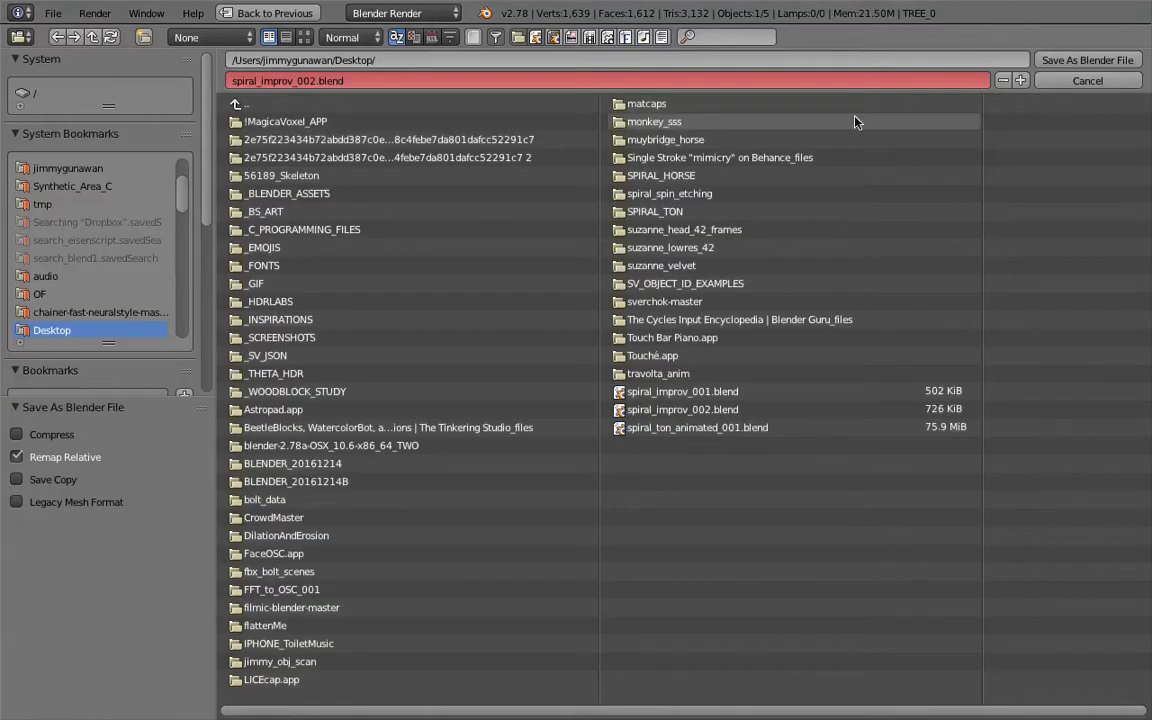
{"action": "left_click", "coordinate": [1020, 81]}
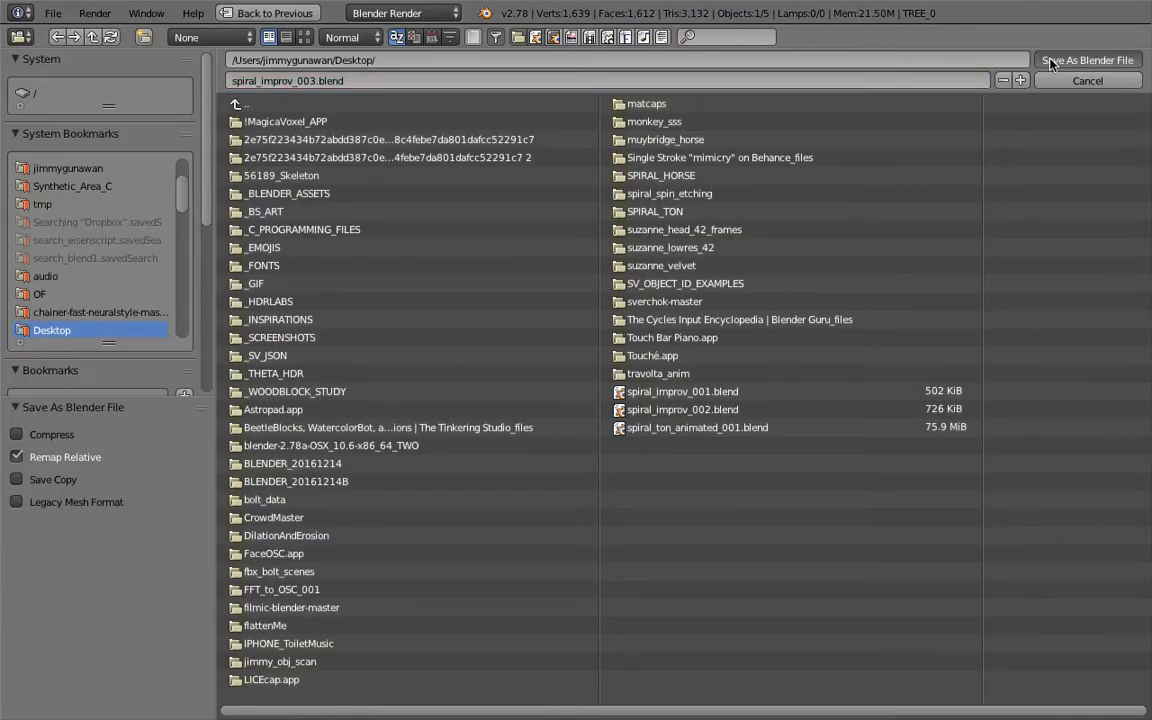
{"action": "left_click", "coordinate": [1050, 61]}
Enlarge the 3D viewport to show the whole tree with its star, and save the file.
{"action": "middle_click_drag", "start_coordinate": [590, 438], "coordinate": [607, 316]}
{"action": "left_click_drag", "start_coordinate": [548, 284], "coordinate": [546, 214]}
{"action": "scroll", "coordinate": [520, 150], "scroll_direction": "down", "scroll_amount": 2}
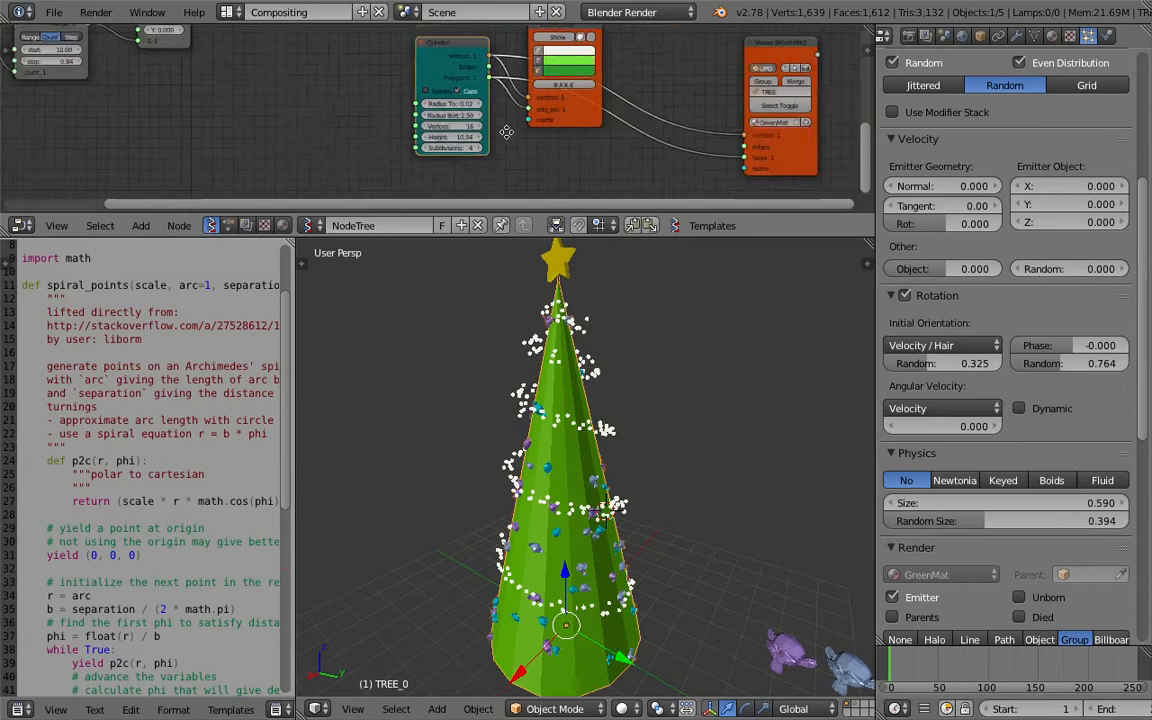
{"action": "left_click_drag", "start_coordinate": [508, 239], "coordinate": [509, 267]}
{"action": "scroll", "coordinate": [600, 390], "scroll_direction": "down", "scroll_amount": 1}
{"action": "middle_click_drag", "start_coordinate": [610, 395], "coordinate": [672, 398]}
{"action": "key", "text": "ctrl+s"}
{"action": "left_click", "coordinate": [668, 395]}
{"action": "middle_click_drag", "start_coordinate": [648, 215], "coordinate": [575, 353]}
{"action": "middle_click_drag", "start_coordinate": [706, 402], "coordinate": [640, 480]}
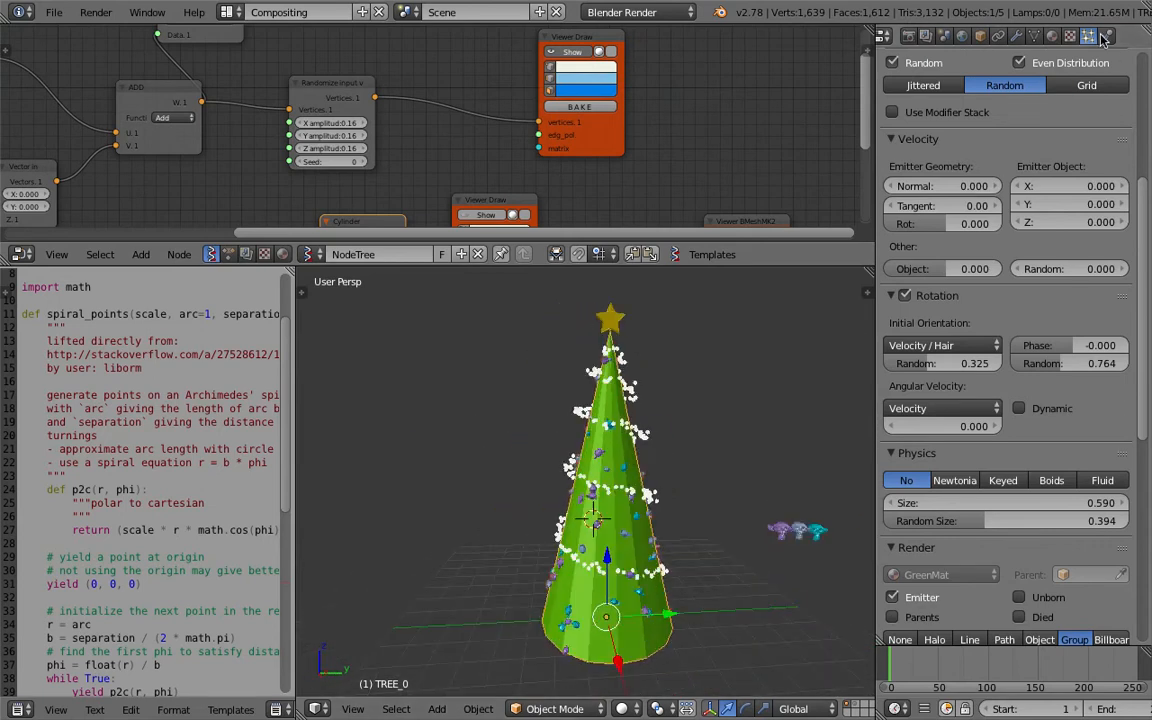
Set the tree particle system's emission number to 235.
{"action": "scroll", "coordinate": [1087, 133], "scroll_direction": "up", "scroll_amount": 6}
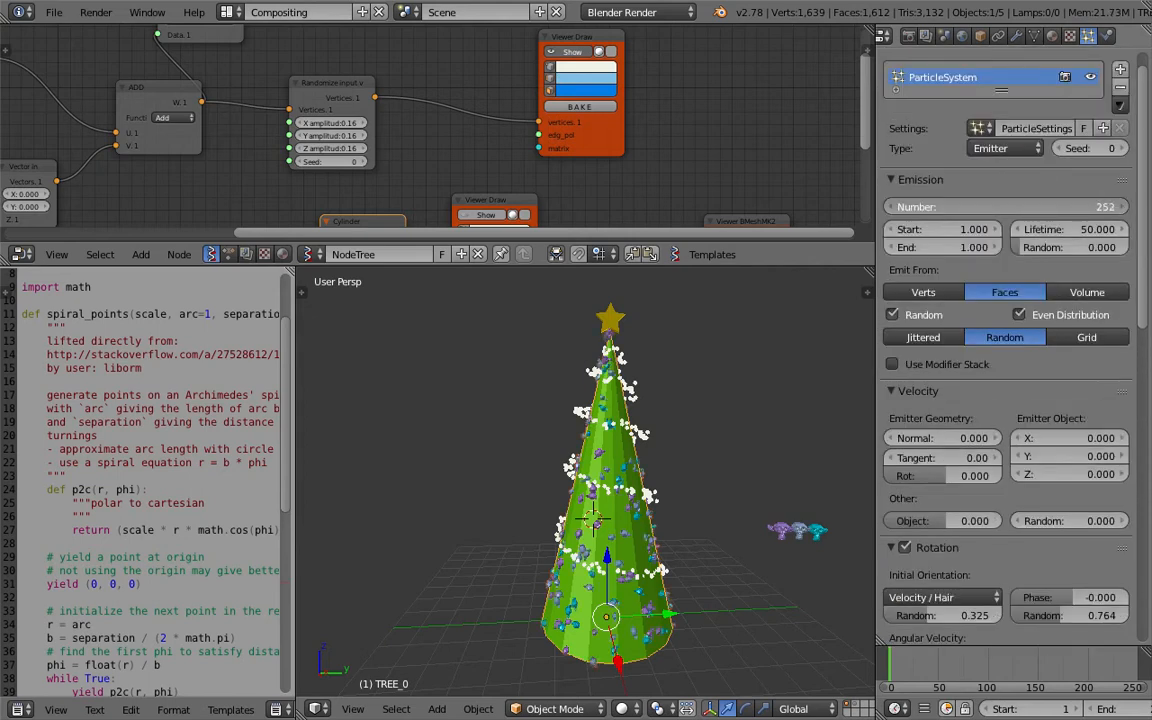
{"action": "middle_click_drag", "start_coordinate": [795, 399], "coordinate": [648, 355]}
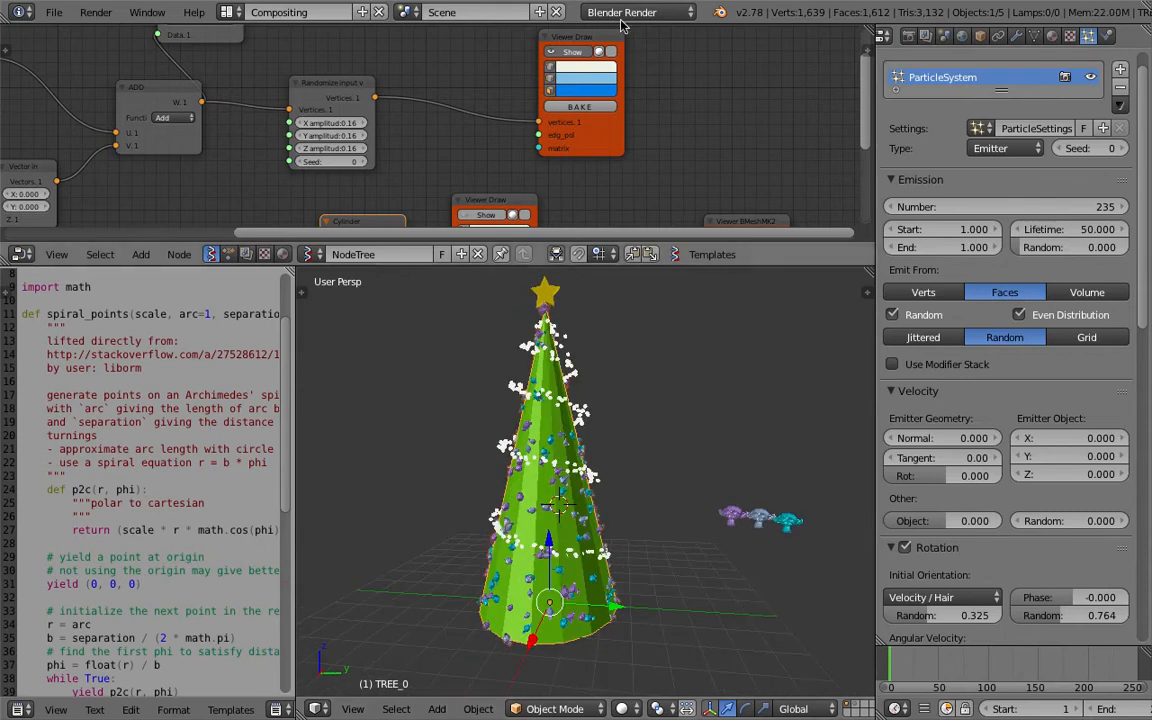
{"action": "middle_click_drag", "start_coordinate": [690, 463], "coordinate": [618, 500]}
Turn off the end caps on the Cylinder node that builds the tree and inspect the decorated cone.
{"action": "middle_click_drag", "start_coordinate": [416, 193], "coordinate": [434, 97]}
{"action": "middle_click_drag", "start_coordinate": [453, 161], "coordinate": [455, 98]}
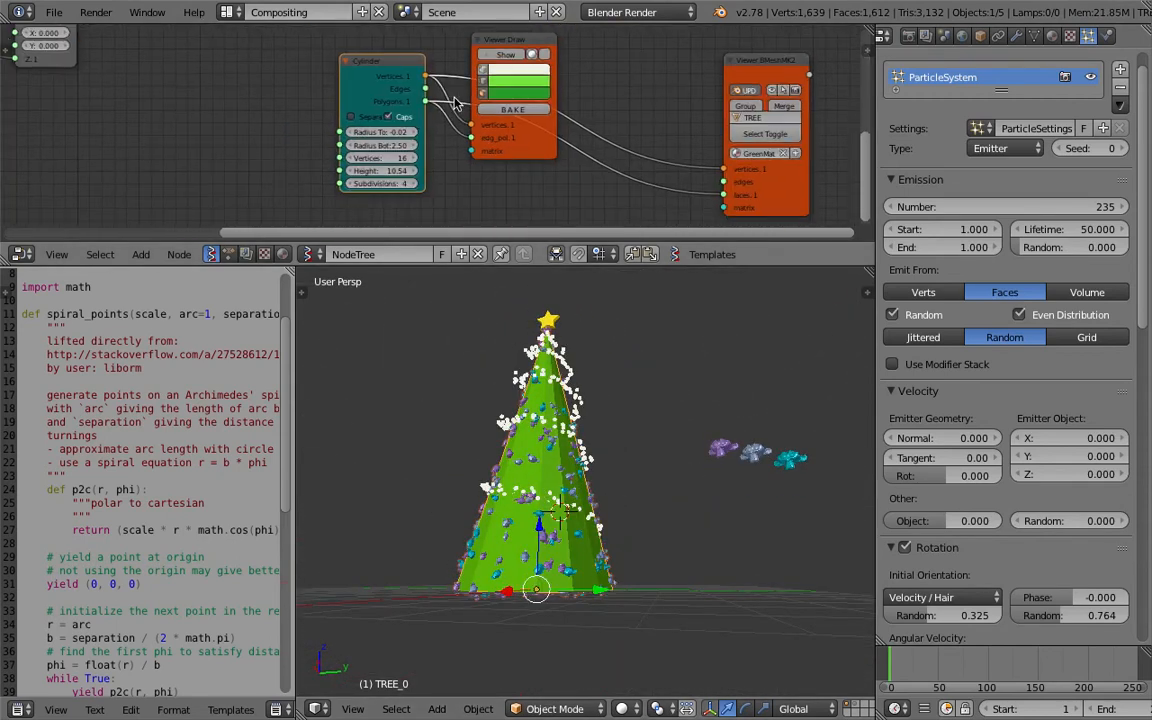
{"action": "left_click", "coordinate": [403, 118]}
{"action": "middle_click_drag", "start_coordinate": [600, 430], "coordinate": [676, 543]}
{"action": "scroll", "coordinate": [620, 541], "scroll_direction": "up", "scroll_amount": 4}
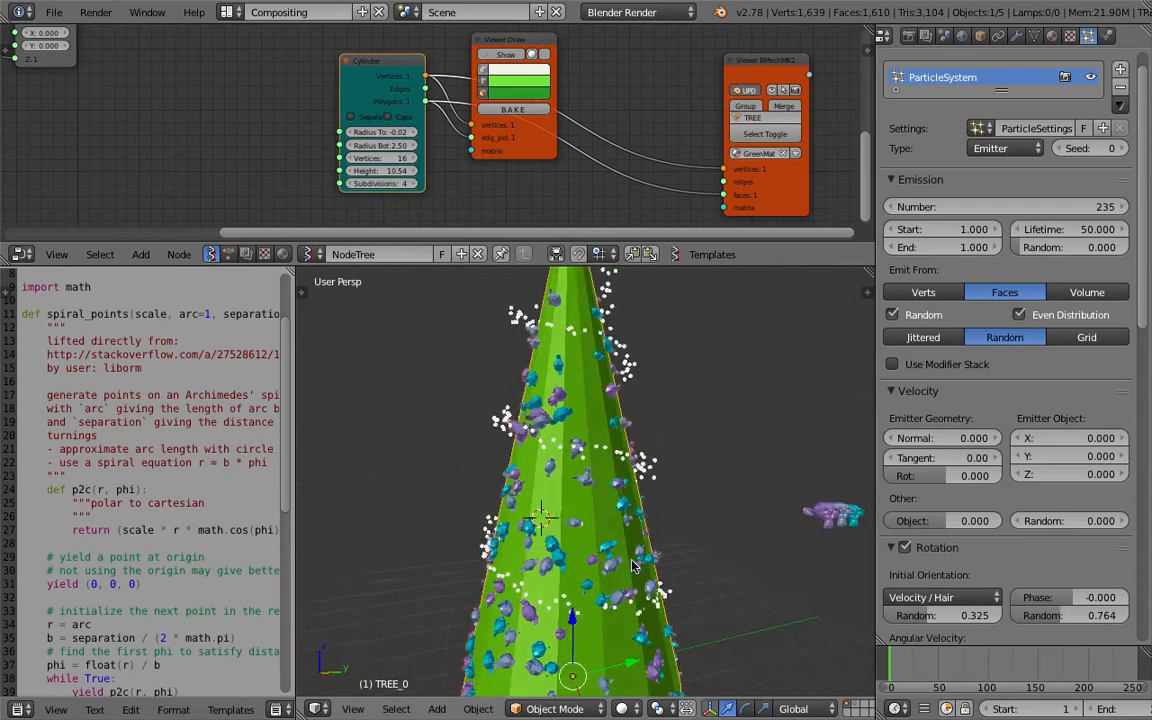
{"action": "middle_click_drag", "start_coordinate": [581, 542], "coordinate": [497, 538]}
{"action": "middle_click_drag", "start_coordinate": [499, 474], "coordinate": [556, 477]}
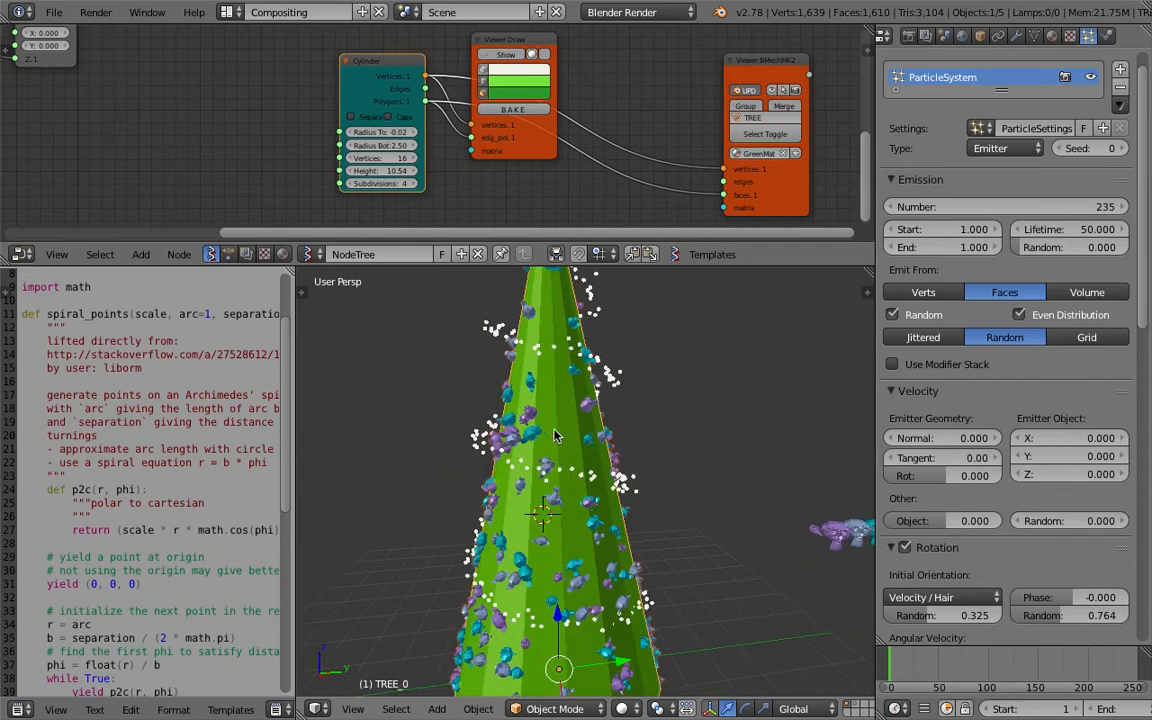
{"action": "scroll", "coordinate": [586, 450], "scroll_direction": "down", "scroll_amount": 3}
{"action": "middle_click_drag", "start_coordinate": [565, 460], "coordinate": [464, 473]}
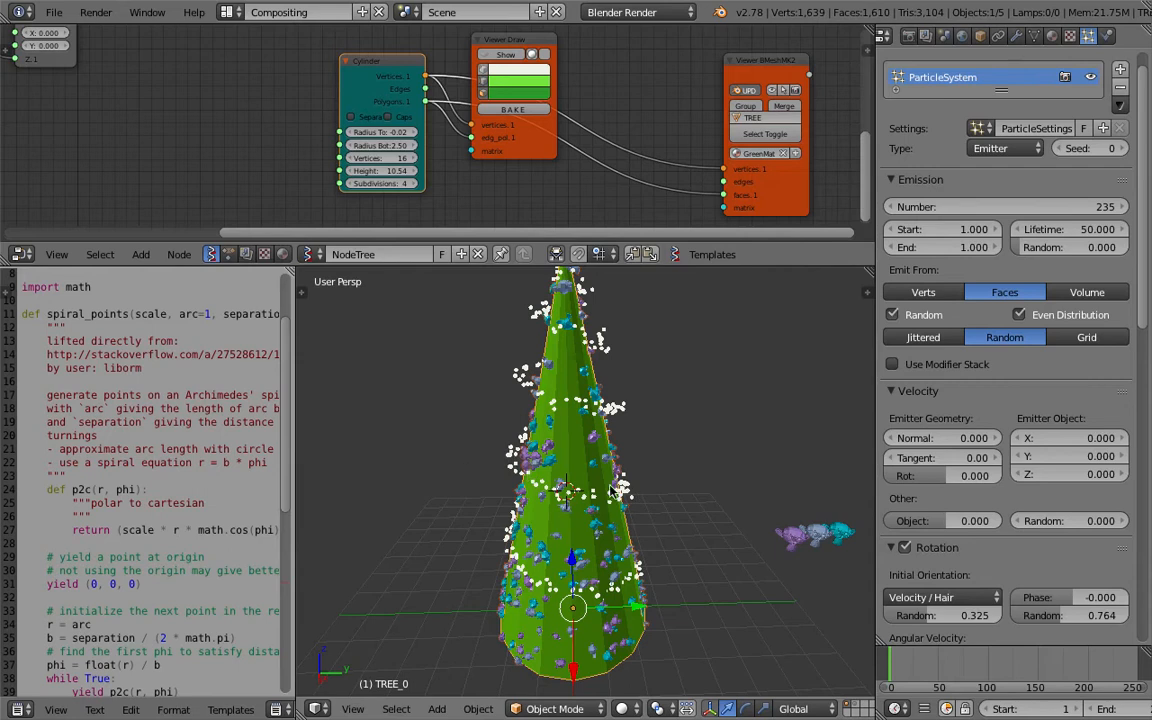
Examine the decorated tree from several sides and look over the spiral garland's node chain.
{"action": "middle_click_drag", "start_coordinate": [591, 505], "coordinate": [590, 373]}
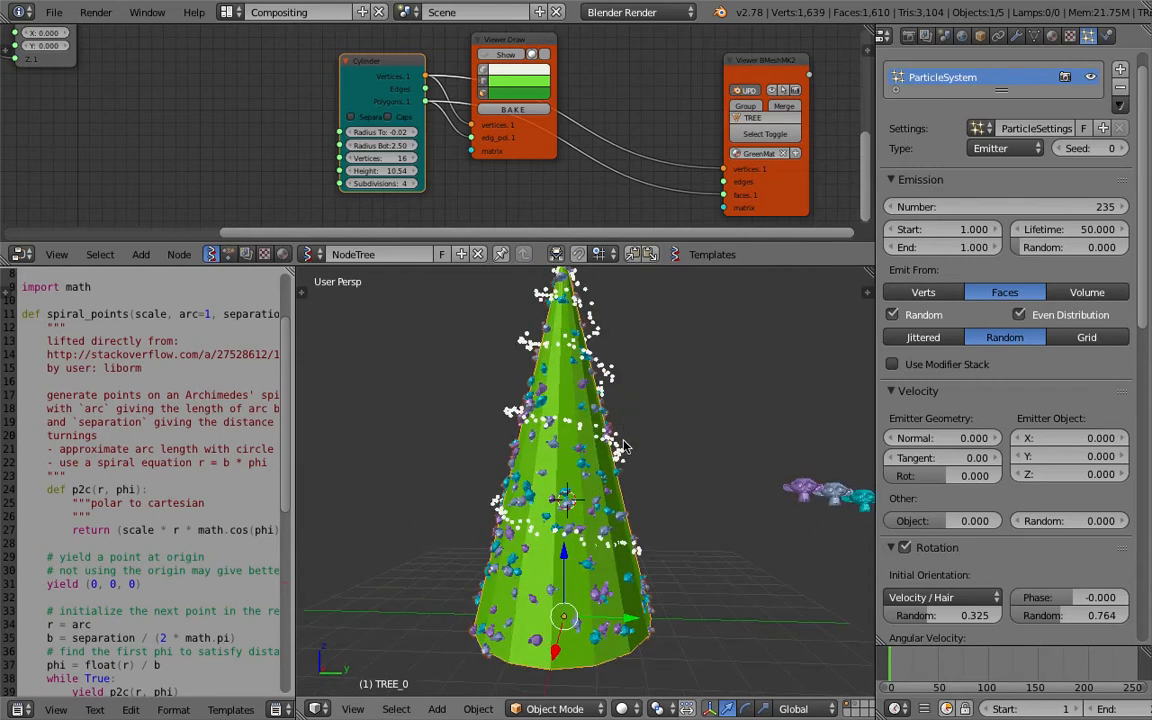
{"action": "middle_click_drag", "start_coordinate": [622, 548], "coordinate": [602, 491]}
{"action": "mouse_move", "coordinate": [600, 402]}
{"action": "middle_mouse_down"}
{"action": "mouse_move", "coordinate": [603, 448]}
{"action": "mouse_move", "coordinate": [576, 408]}
{"action": "mouse_move", "coordinate": [609, 437]}
{"action": "mouse_move", "coordinate": [575, 428]}
{"action": "mouse_move", "coordinate": [603, 378]}
{"action": "middle_mouse_up"}
{"action": "scroll", "coordinate": [603, 448], "scroll_direction": "down", "scroll_amount": 1}
{"action": "scroll", "coordinate": [560, 332], "scroll_direction": "up", "scroll_amount": 2}
{"action": "scroll", "coordinate": [606, 380], "scroll_direction": "up", "scroll_amount": 4}
{"action": "middle_click_drag", "start_coordinate": [519, 342], "coordinate": [480, 400]}
{"action": "middle_click_drag", "start_coordinate": [263, 57], "coordinate": [366, 176]}
{"action": "scroll", "coordinate": [430, 142], "scroll_direction": "down", "scroll_amount": 1}
{"action": "scroll", "coordinate": [368, 152], "scroll_direction": "up", "scroll_amount": 2}
{"action": "scroll", "coordinate": [373, 149], "scroll_direction": "up", "scroll_amount": 4}
{"action": "middle_click_drag", "start_coordinate": [573, 174], "coordinate": [402, 175]}
{"action": "scroll", "coordinate": [460, 172], "scroll_direction": "down", "scroll_amount": 1}
{"action": "middle_click_drag", "start_coordinate": [623, 447], "coordinate": [562, 404]}
Move the three monkey ornament objects to the second scene layer and save the file.
{"action": "right_click", "coordinate": [706, 618]}
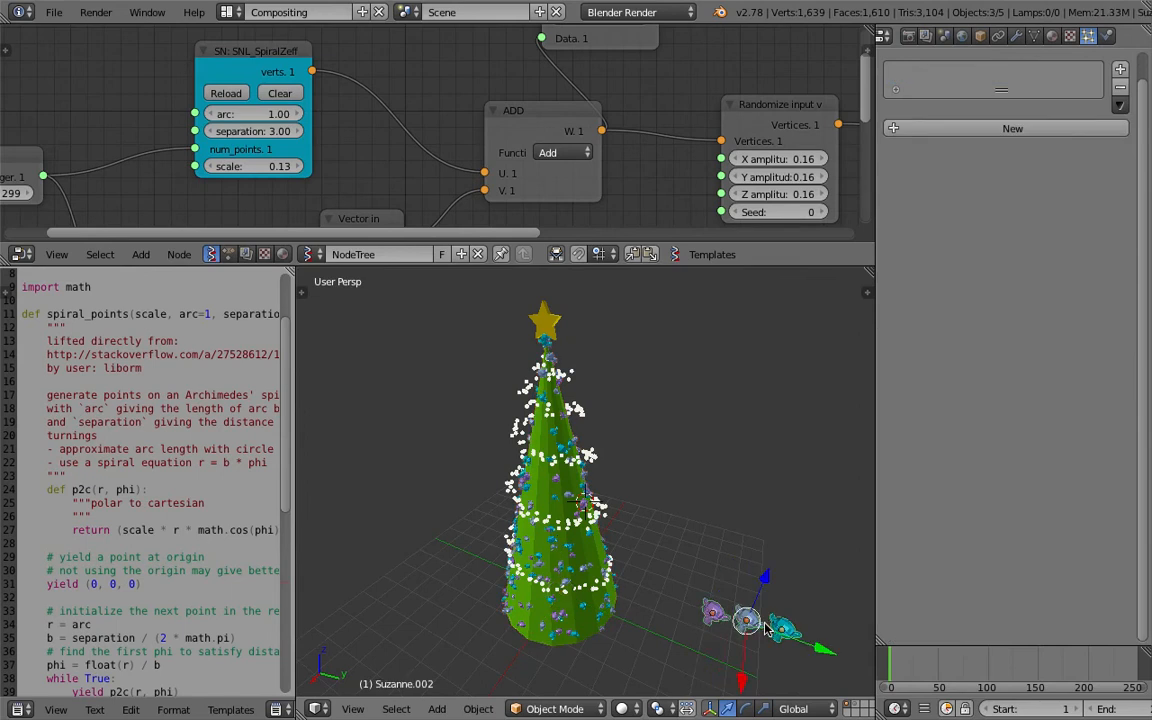
{"action": "key", "text": "m"}
{"action": "key", "text": "2"}
{"action": "middle_click_drag", "start_coordinate": [575, 503], "coordinate": [640, 478]}
{"action": "key", "text": "ctrl+s"}
{"action": "left_click", "coordinate": [640, 478]}
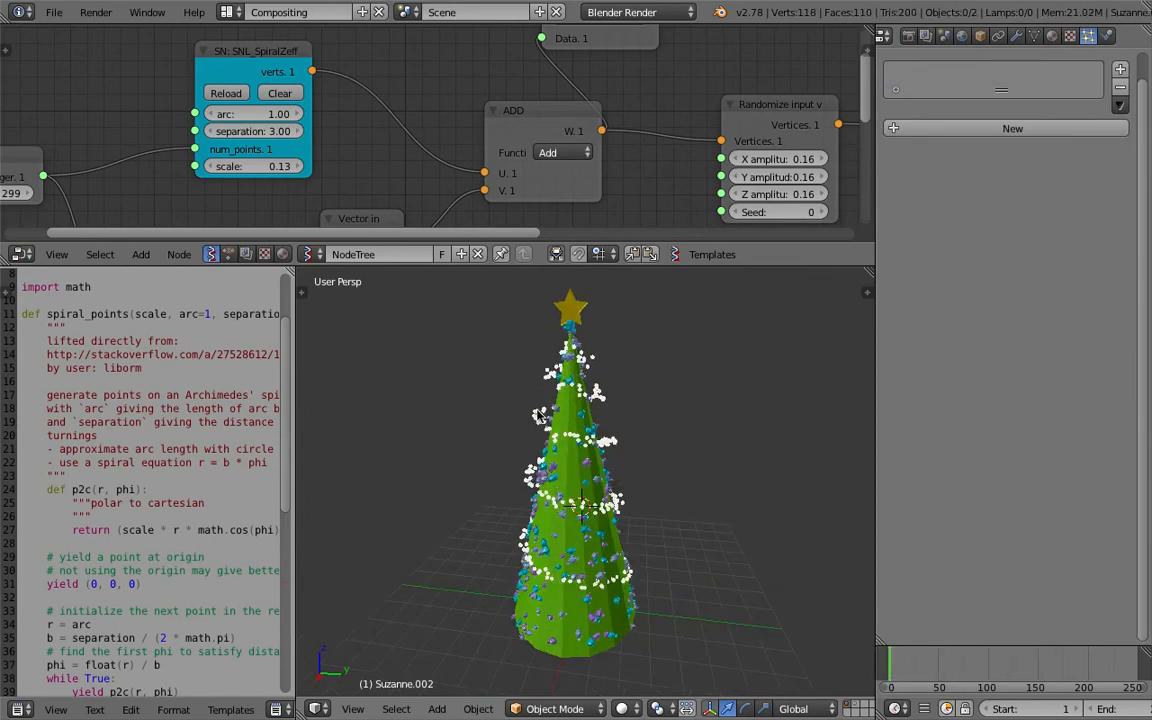
Enlarge the node editor, then move the garland's Viewer Draw node aside and turn off its display.
{"action": "middle_click_drag", "start_coordinate": [570, 420], "coordinate": [595, 442]}
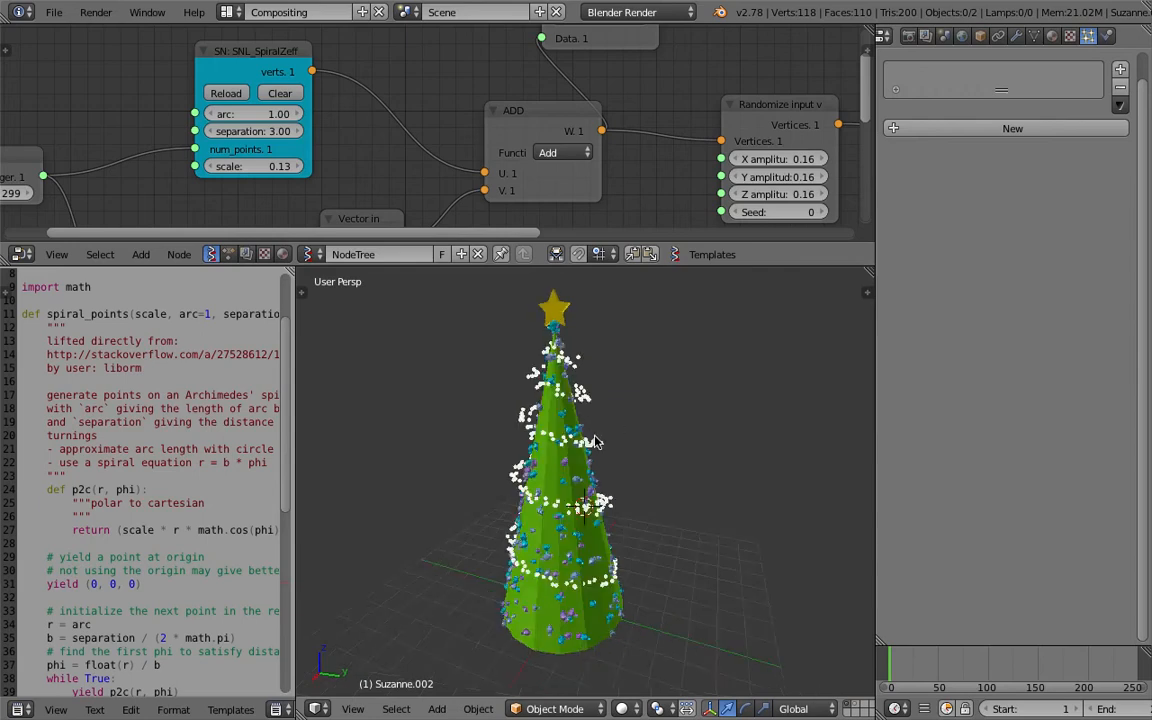
{"action": "left_click_drag", "start_coordinate": [579, 265], "coordinate": [585, 330]}
{"action": "middle_click_drag", "start_coordinate": [601, 131], "coordinate": [449, 184]}
{"action": "middle_click_drag", "start_coordinate": [584, 165], "coordinate": [519, 177]}
{"action": "left_click_drag", "start_coordinate": [645, 332], "coordinate": [645, 404]}
{"action": "middle_click_drag", "start_coordinate": [451, 233], "coordinate": [400, 210]}
{"action": "scroll", "coordinate": [396, 209], "scroll_direction": "down", "scroll_amount": 2}
{"action": "middle_click_drag", "start_coordinate": [506, 231], "coordinate": [411, 218]}
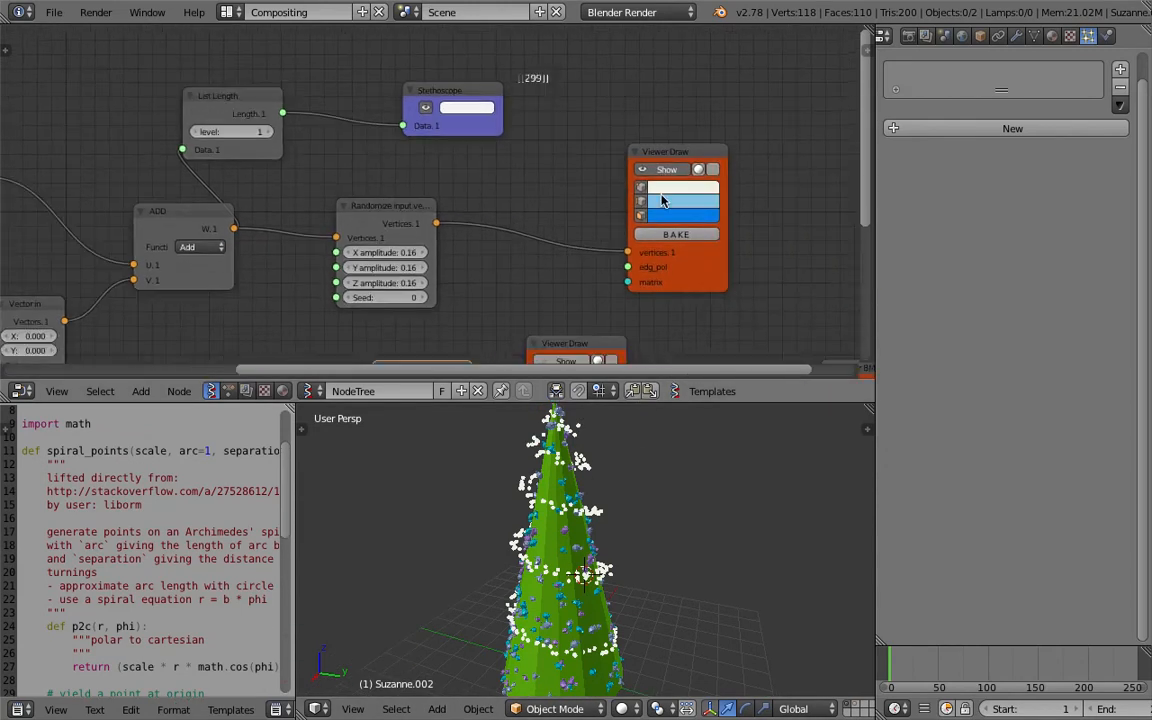
{"action": "mouse_move", "coordinate": [660, 175]}
{"action": "left_mouse_down"}
{"action": "mouse_move", "coordinate": [694, 116]}
{"action": "mouse_move", "coordinate": [738, 202]}
{"action": "left_mouse_up"}
{"action": "left_click", "coordinate": [713, 169]}
Add a second Viewer Draw node above the garland's existing one.
{"action": "mouse_move", "coordinate": [661, 148]}
{"action": "middle_mouse_down"}
{"action": "mouse_move", "coordinate": [621, 153]}
{"action": "mouse_move", "coordinate": [613, 200]}
{"action": "middle_mouse_up"}
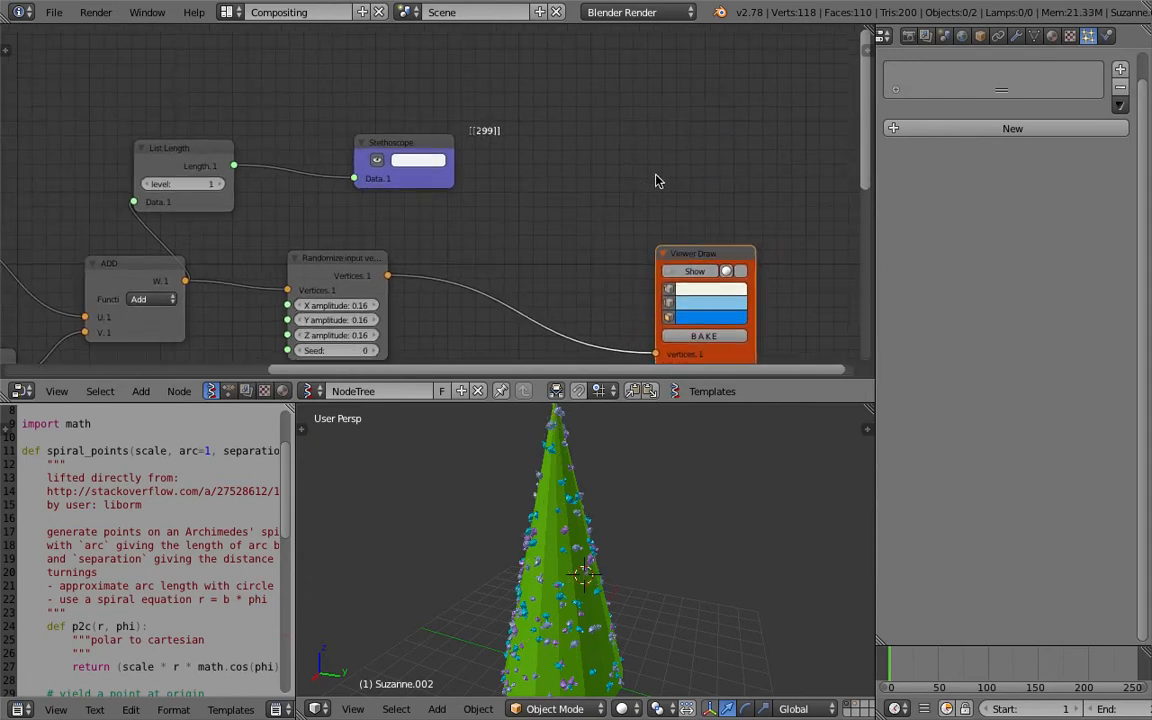
{"action": "key", "text": "space"}
{"action": "type", "text": "view"}
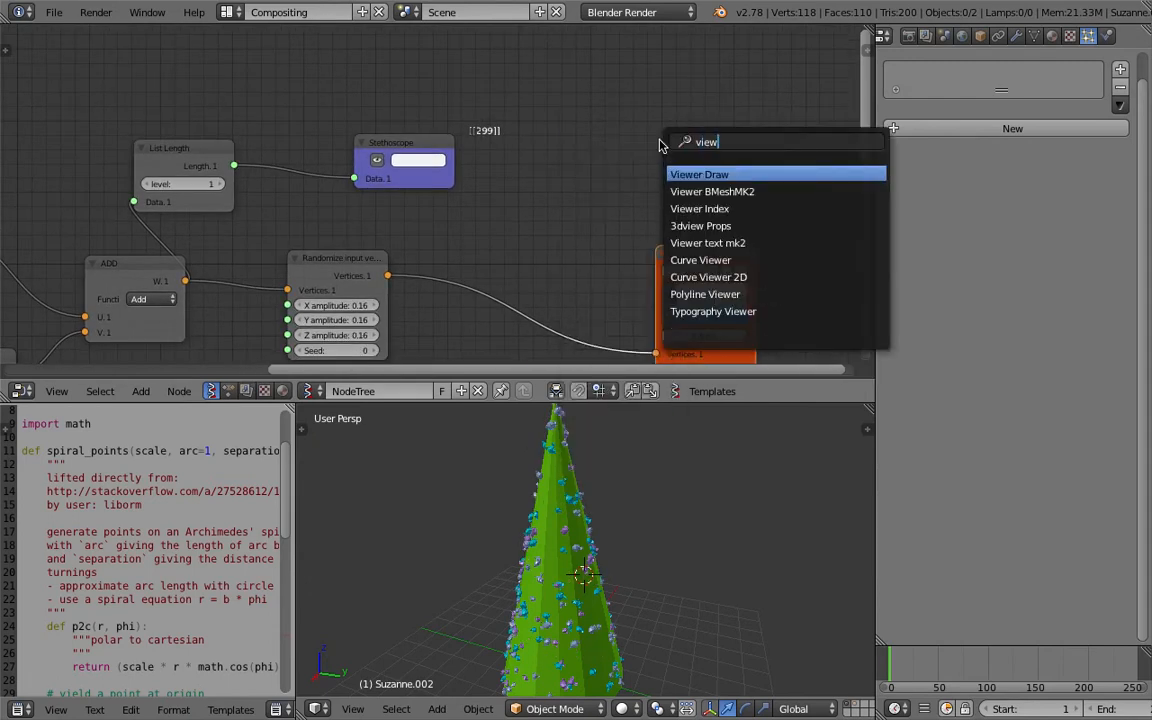
{"action": "key", "text": "Return"}
{"action": "left_click", "coordinate": [638, 83]}
Delete the Stethoscope and List Length nodes attached to the ADD node.
{"action": "left_click", "coordinate": [418, 148]}
{"action": "key", "text": "x"}
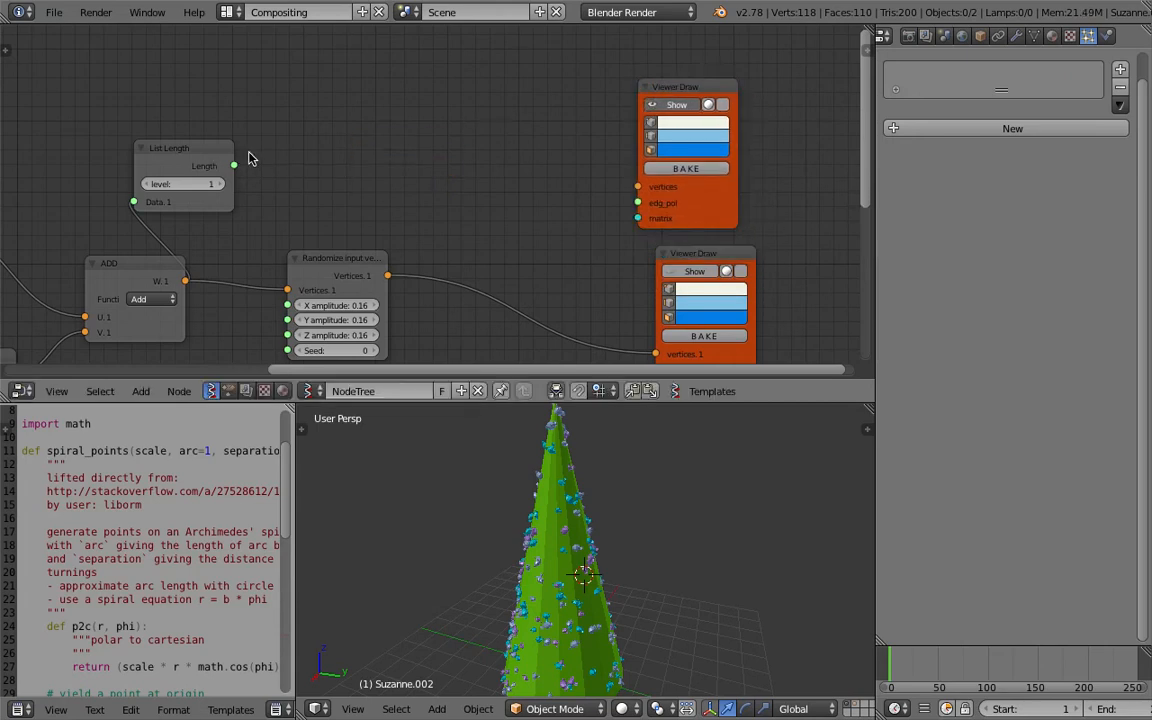
{"action": "left_click", "coordinate": [219, 154]}
{"action": "key", "text": "x"}
Add a Matrix In node that takes the randomized vertices as Location and feeds the new Viewer Draw's matrix input.
{"action": "middle_click_drag", "start_coordinate": [367, 192], "coordinate": [375, 147]}
{"action": "key", "text": "shift+a"}
{"action": "left_click", "coordinate": [443, 99]}
{"action": "type", "text": "matrix i"}
{"action": "key", "text": "Return"}
{"action": "left_click", "coordinate": [453, 104]}
{"action": "left_click_drag", "start_coordinate": [397, 225], "coordinate": [452, 139]}
{"action": "mouse_move", "coordinate": [549, 130]}
{"action": "left_mouse_down"}
{"action": "mouse_move", "coordinate": [597, 137]}
{"action": "mouse_move", "coordinate": [646, 168]}
{"action": "left_mouse_up"}
{"action": "key", "text": "g"}
{"action": "left_click", "coordinate": [590, 134]}
Add a Line node and connect its vertices and edges to the new Viewer Draw node.
{"action": "middle_click_drag", "start_coordinate": [475, 117], "coordinate": [457, 199]}
{"action": "key", "text": "shift+a"}
{"action": "left_click", "coordinate": [441, 124]}
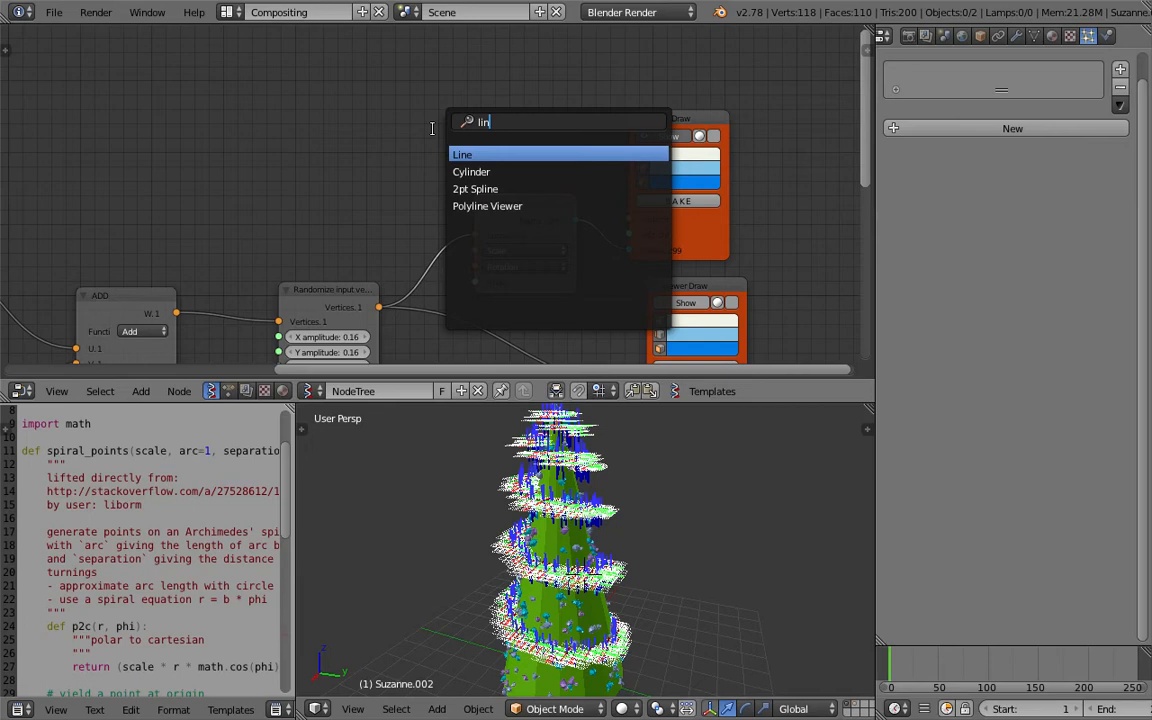
{"action": "type", "text": "line"}
{"action": "key", "text": "Return"}
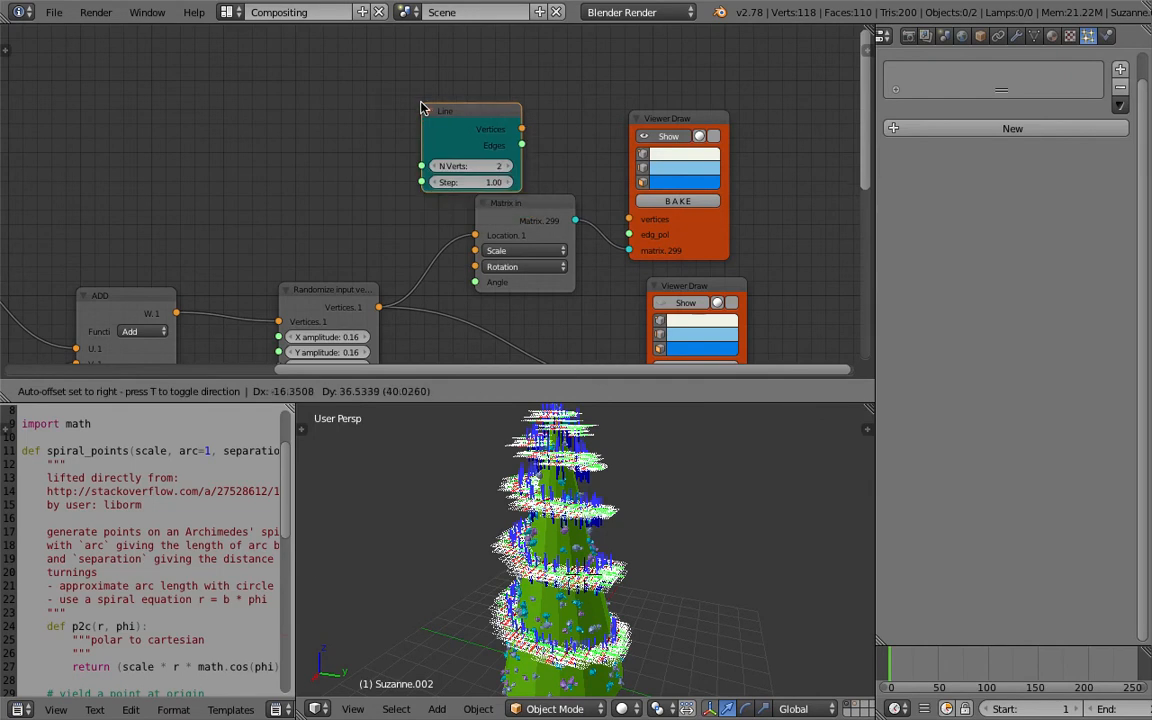
{"action": "left_click", "coordinate": [421, 107]}
{"action": "mouse_move", "coordinate": [494, 113]}
{"action": "left_mouse_down"}
{"action": "mouse_move", "coordinate": [520, 78]}
{"action": "mouse_move", "coordinate": [628, 219]}
{"action": "left_mouse_up"}
{"action": "left_click_drag", "start_coordinate": [547, 109], "coordinate": [629, 234]}
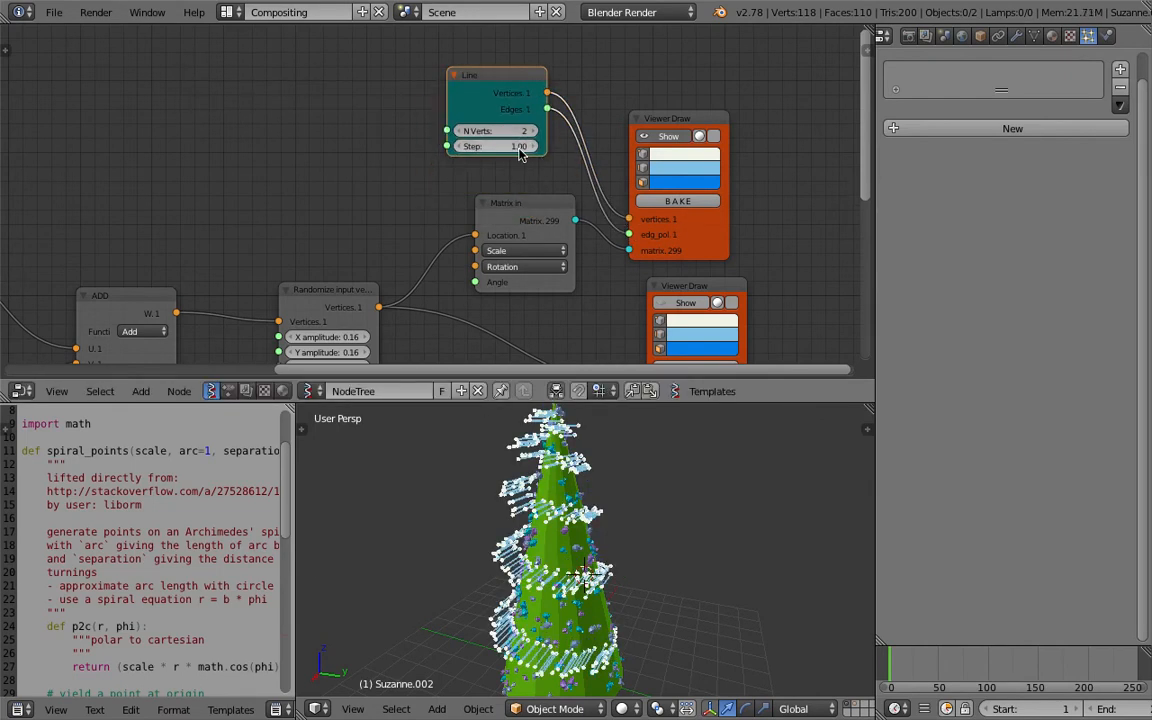
Space out the new Viewer Draw and Matrix In nodes to make room for more nodes, and save the file.
{"action": "middle_click_drag", "start_coordinate": [617, 571], "coordinate": [598, 586]}
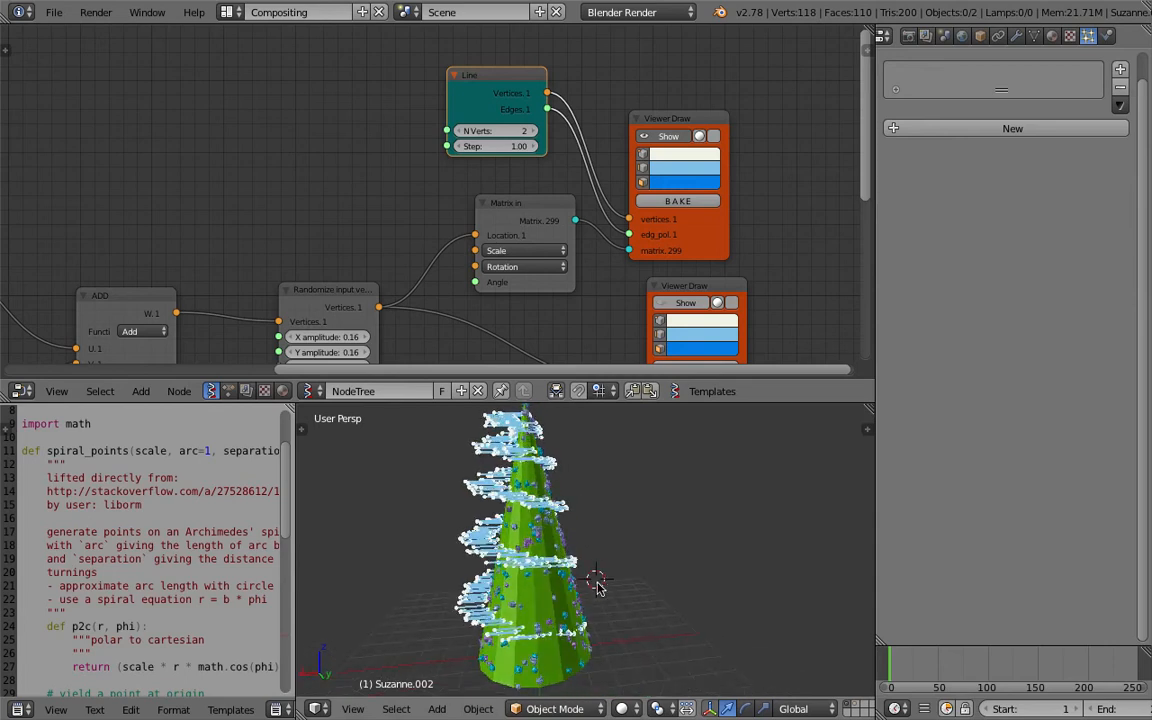
{"action": "middle_click_drag", "start_coordinate": [537, 541], "coordinate": [749, 590]}
{"action": "middle_click_drag", "start_coordinate": [703, 540], "coordinate": [603, 570]}
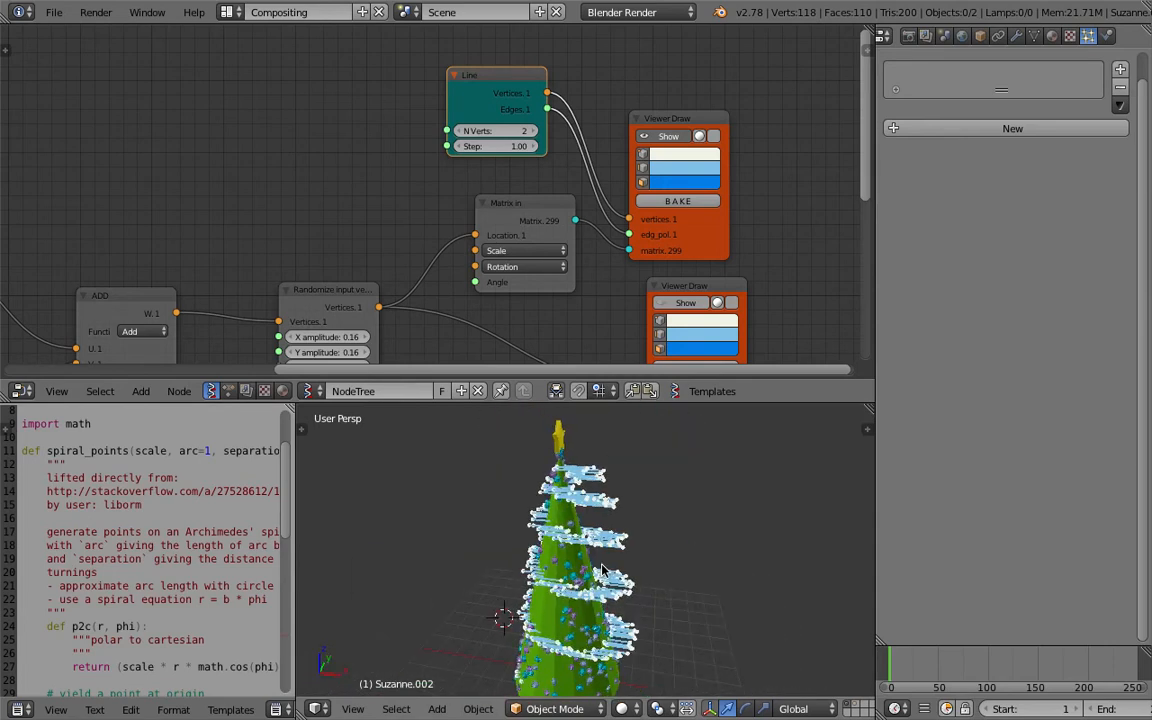
{"action": "left_click_drag", "start_coordinate": [634, 215], "coordinate": [701, 131]}
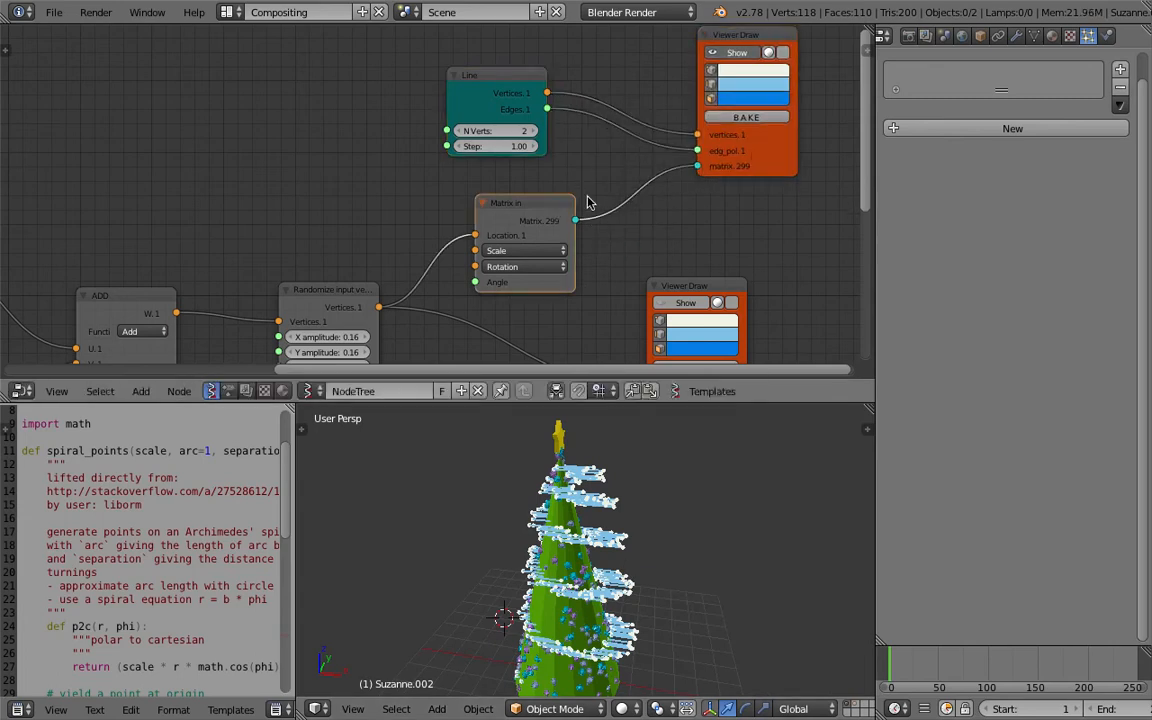
{"action": "left_click_drag", "start_coordinate": [477, 236], "coordinate": [532, 213]}
{"action": "middle_click_drag", "start_coordinate": [531, 215], "coordinate": [603, 220]}
{"action": "middle_click_drag", "start_coordinate": [645, 522], "coordinate": [621, 534]}
{"action": "key", "text": "ctrl+s"}
{"action": "left_click", "coordinate": [621, 534]}
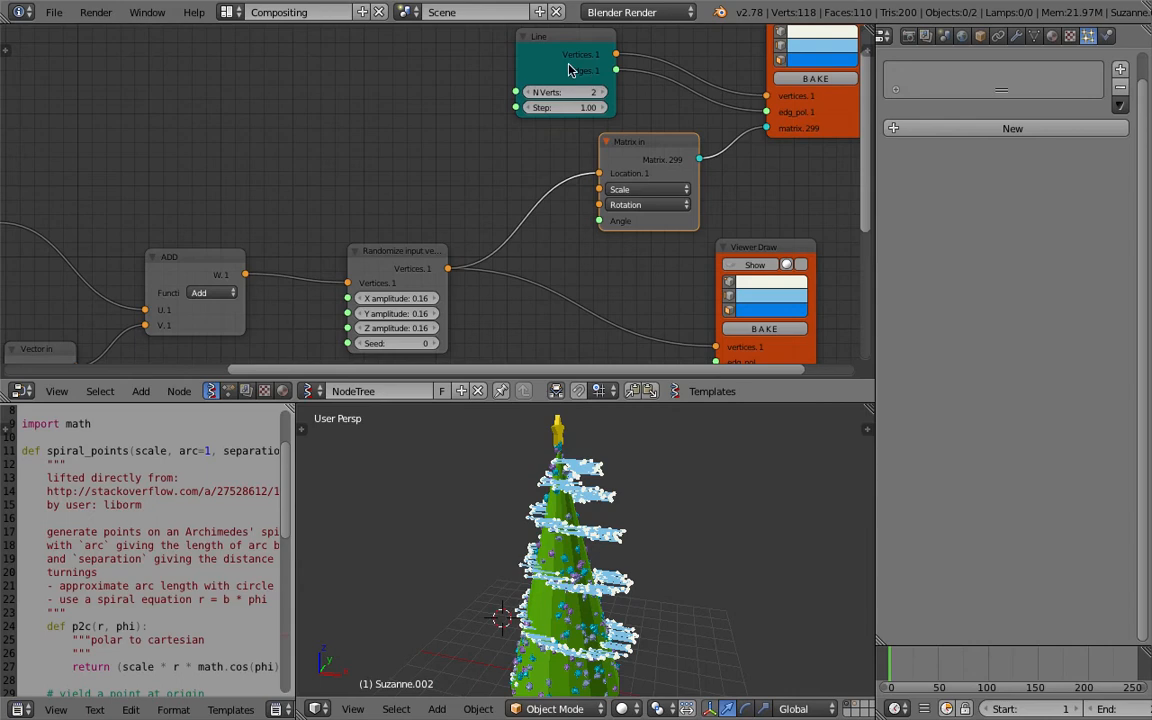
{"action": "middle_click_drag", "start_coordinate": [441, 190], "coordinate": [447, 181]}
{"action": "key", "text": "ctrl+s"}
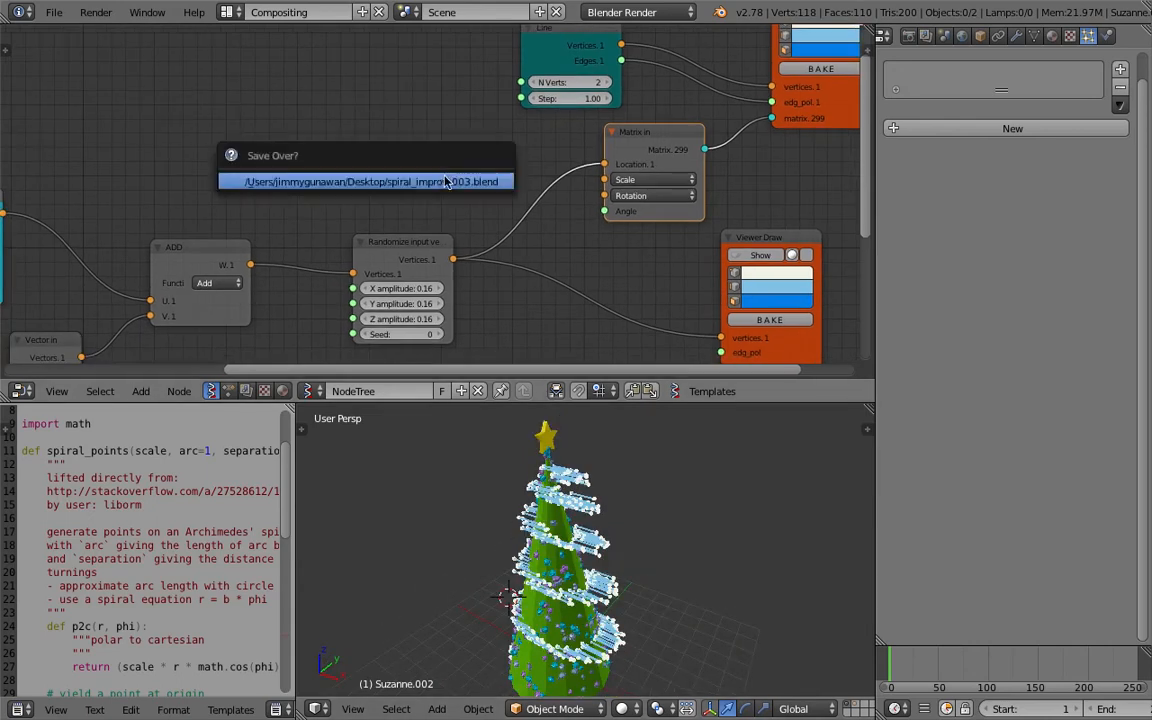
{"action": "left_click", "coordinate": [447, 181]}
Add a Random Vector MK2 node and connect its output to the Matrix In node's Rotation.
{"action": "key", "text": "space"}
{"action": "type", "text": "random"}
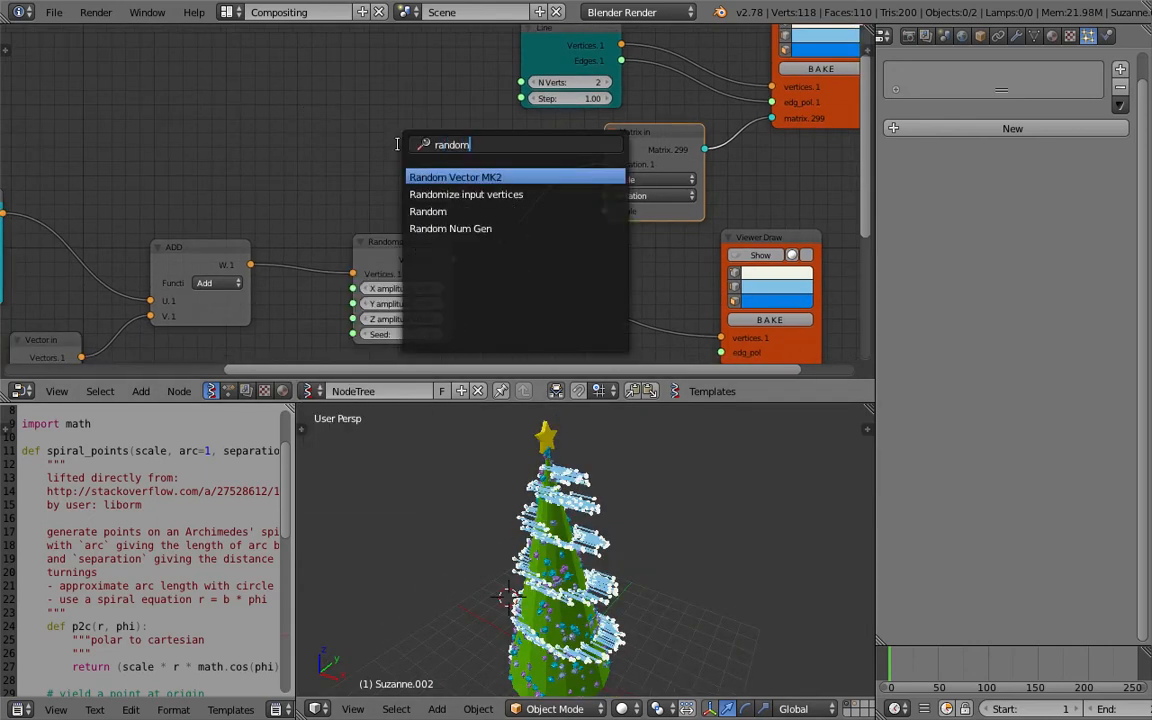
{"action": "key", "text": "Down"}
{"action": "key", "text": "Down"}
{"action": "key", "text": "Down"}
{"action": "key", "text": "Up"}
{"action": "key", "text": "Up"}
{"action": "key", "text": "Up"}
{"action": "key", "text": "Return"}
{"action": "left_click", "coordinate": [498, 213]}
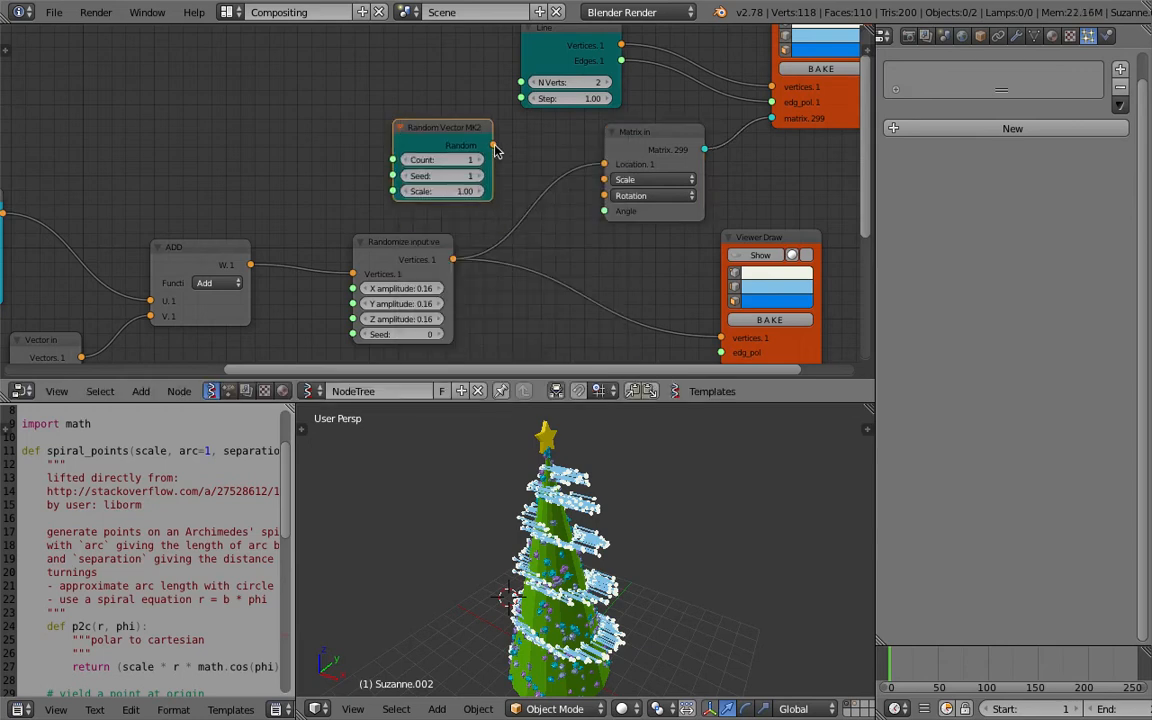
{"action": "left_click_drag", "start_coordinate": [493, 146], "coordinate": [604, 195]}
Add a List Length node beside the Random Vector MK2 node.
{"action": "scroll", "coordinate": [330, 130], "scroll_direction": "left", "scroll_amount": 3, "text": "ctrl"}
{"action": "key", "text": "shift+a"}
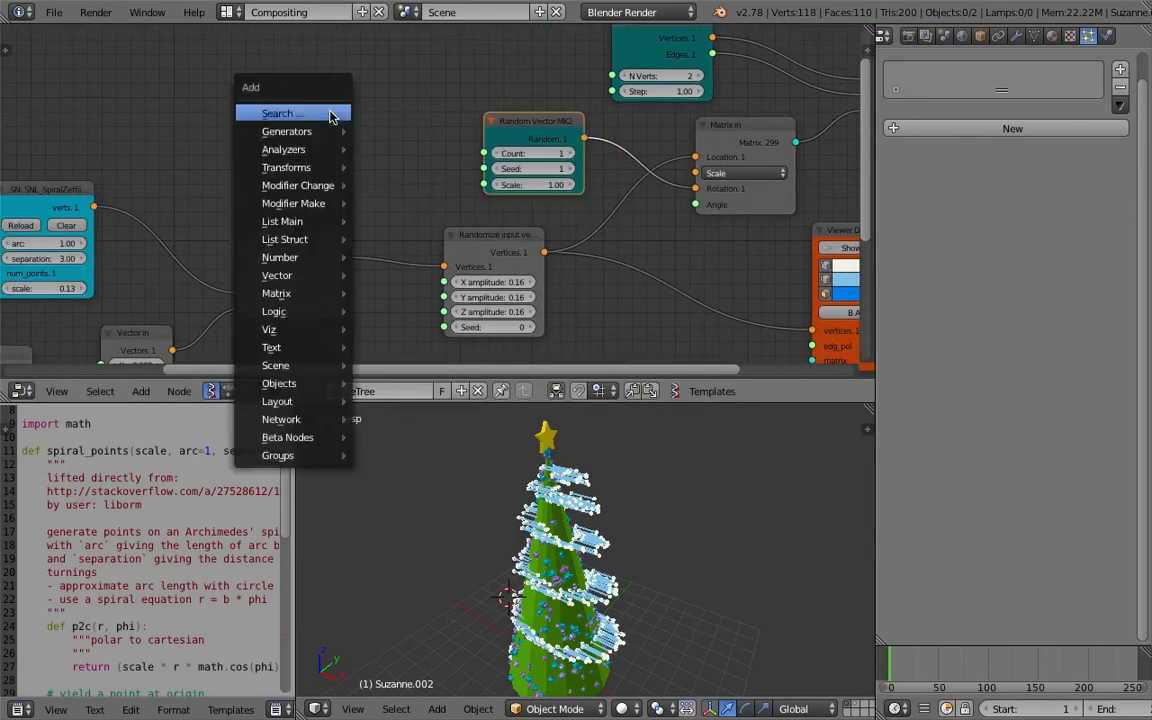
{"action": "left_click", "coordinate": [330, 115]}
{"action": "type", "text": "get"}
{"action": "key", "text": "BackSpace"}
{"action": "key", "text": "BackSpace"}
{"action": "key", "text": "BackSpace"}
{"action": "type", "text": "list len"}
{"action": "key", "text": "Return"}
{"action": "left_click", "coordinate": [330, 118]}
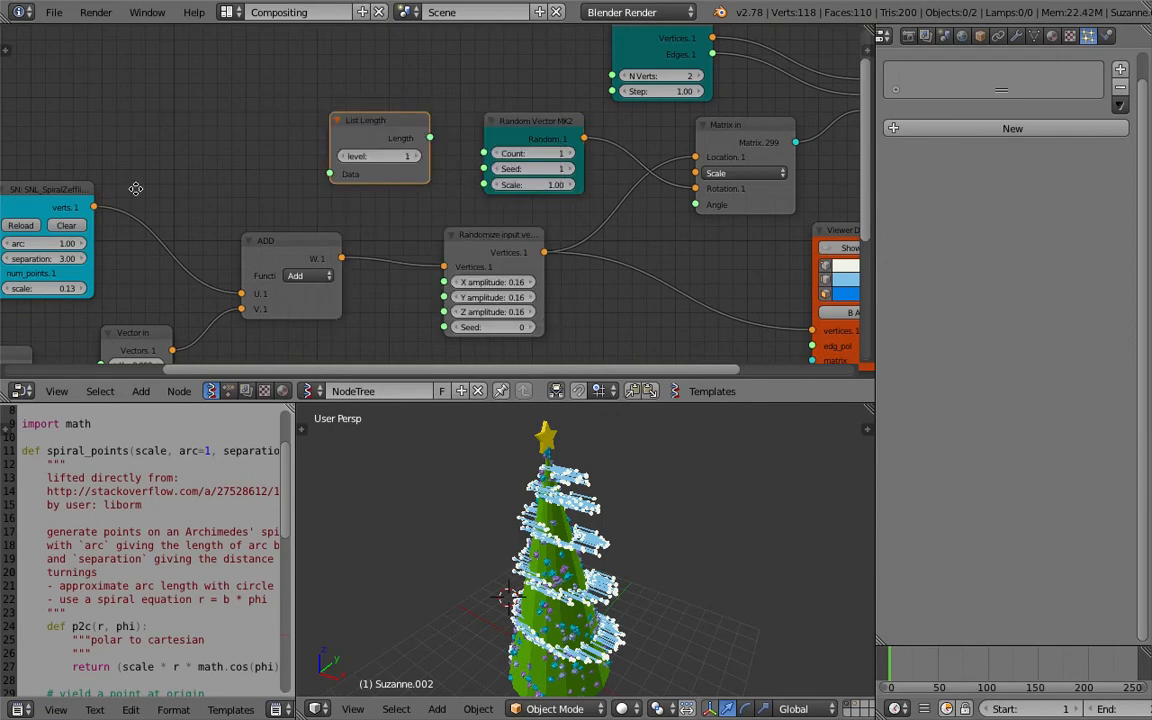
Feed the ADD node's result through List Length into the Random Vector MK2 Count, and save the file.
{"action": "middle_click_drag", "start_coordinate": [136, 189], "coordinate": [198, 172]}
{"action": "left_click_drag", "start_coordinate": [156, 189], "coordinate": [232, 169]}
{"action": "left_click_drag", "start_coordinate": [357, 224], "coordinate": [387, 200]}
{"action": "left_click_drag", "start_coordinate": [474, 121], "coordinate": [442, 108]}
{"action": "left_click_drag", "start_coordinate": [443, 123], "coordinate": [544, 134]}
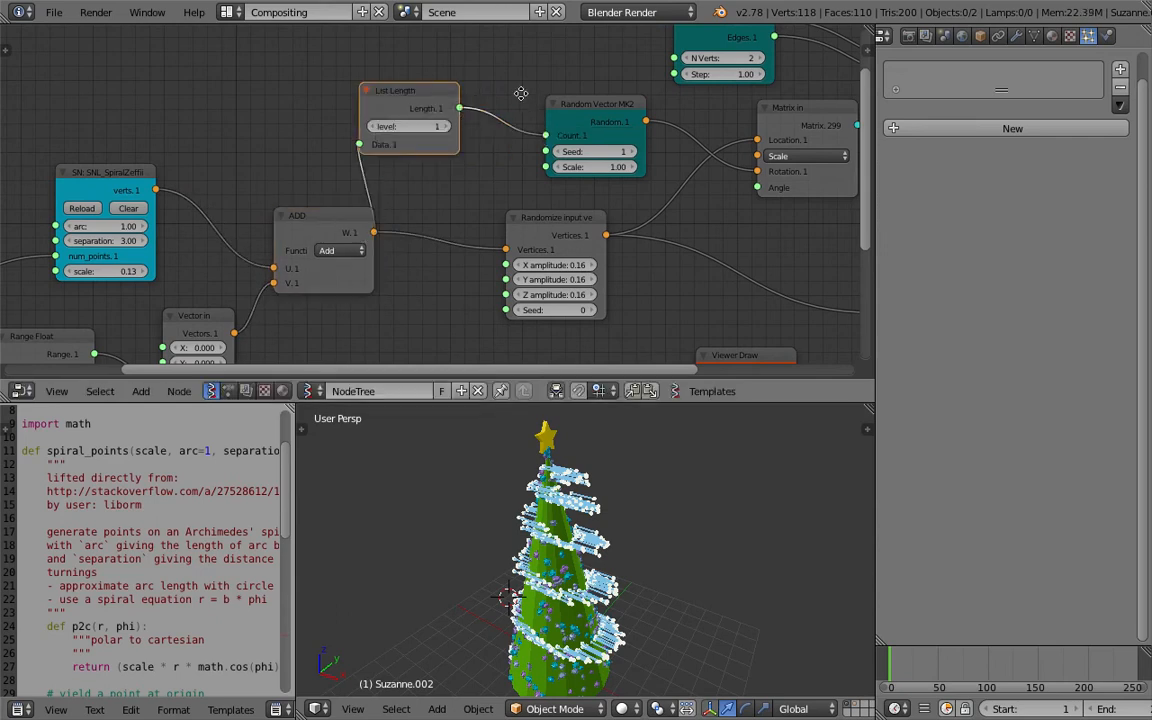
{"action": "middle_click_drag", "start_coordinate": [521, 93], "coordinate": [492, 97]}
{"action": "key", "text": "ctrl+s"}
{"action": "left_click", "coordinate": [491, 99]}
Add a Random Num Gen node and switch it to Float output.
{"action": "key", "text": "shift+a"}
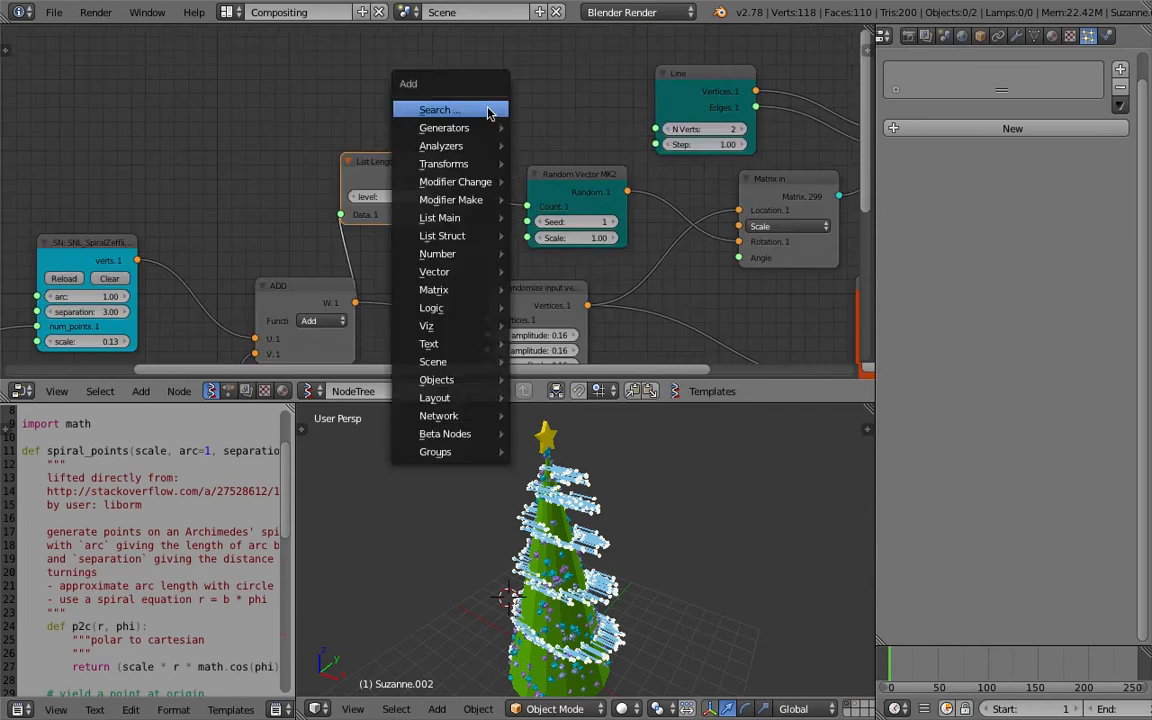
{"action": "left_click", "coordinate": [489, 108]}
{"action": "type", "text": "random n"}
{"action": "key", "text": "Return"}
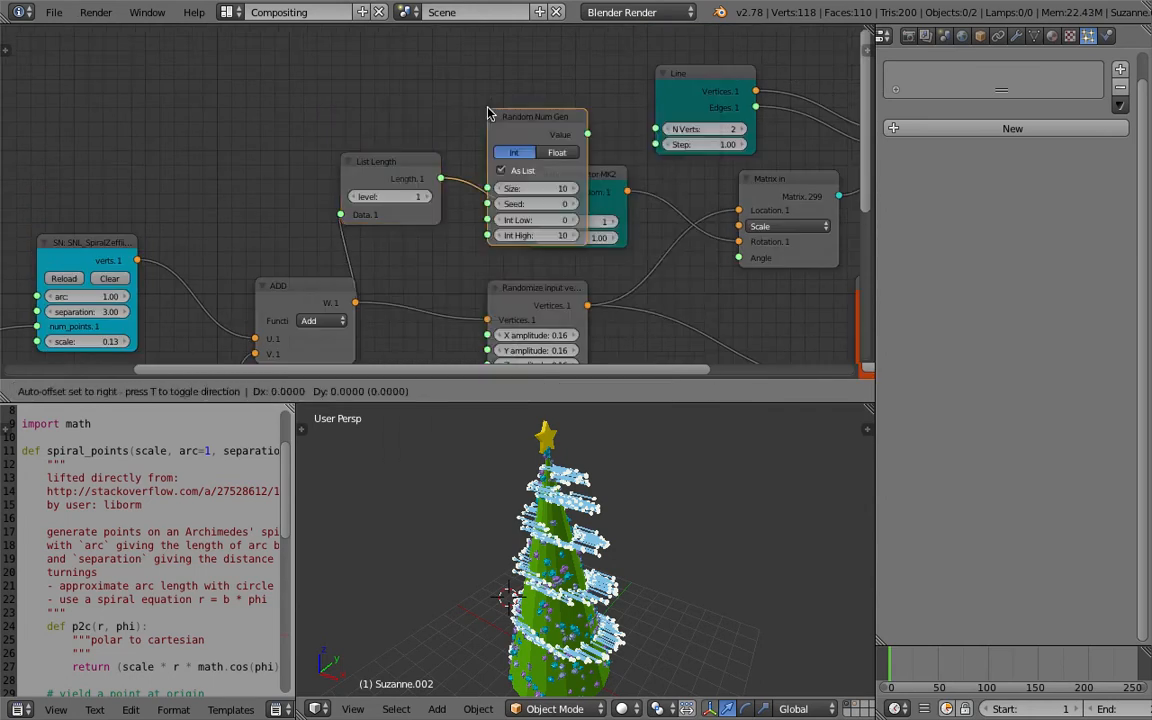
{"action": "left_click", "coordinate": [575, 72]}
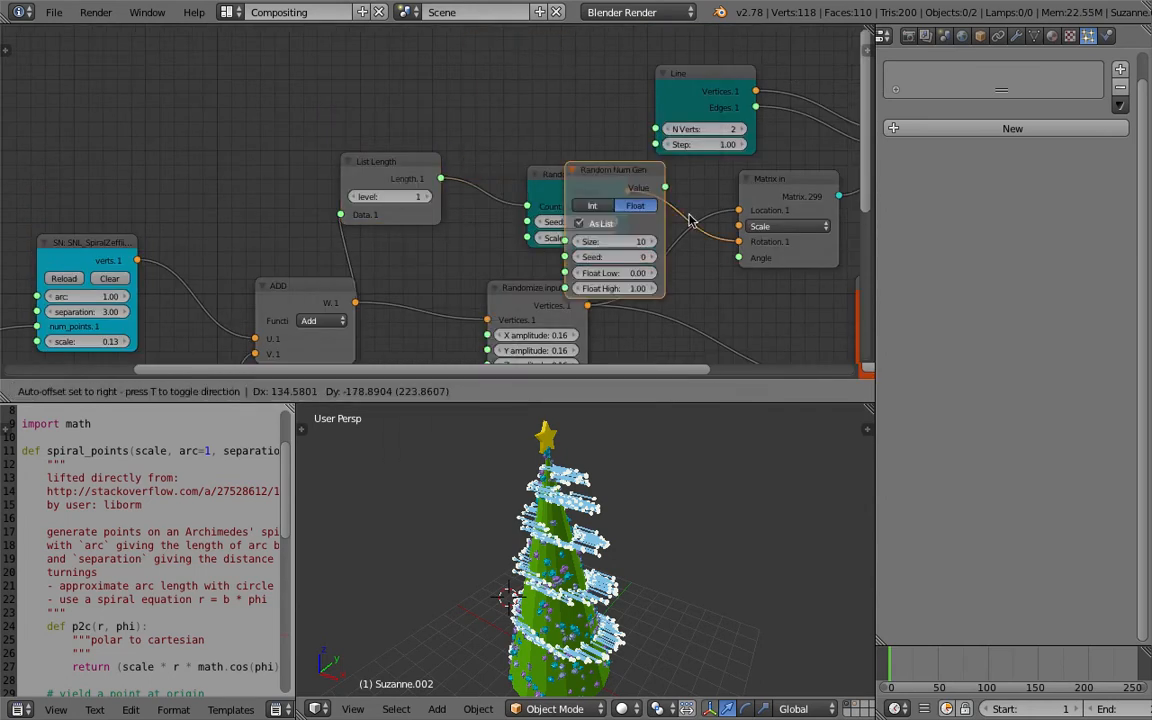
{"action": "left_click", "coordinate": [585, 73]}
Connect the Random Num Gen value to the Matrix In Angle, and the List Length output to its Size.
{"action": "left_click_drag", "start_coordinate": [593, 58], "coordinate": [738, 226]}
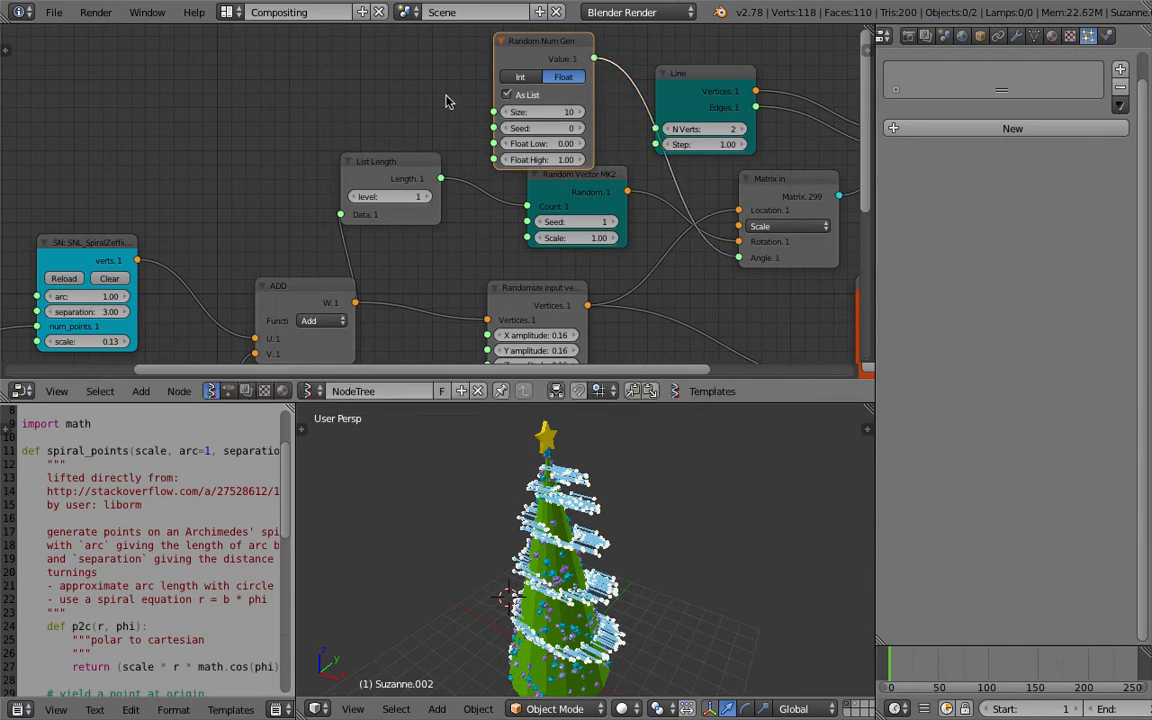
{"action": "left_click_drag", "start_coordinate": [443, 177], "coordinate": [492, 112]}
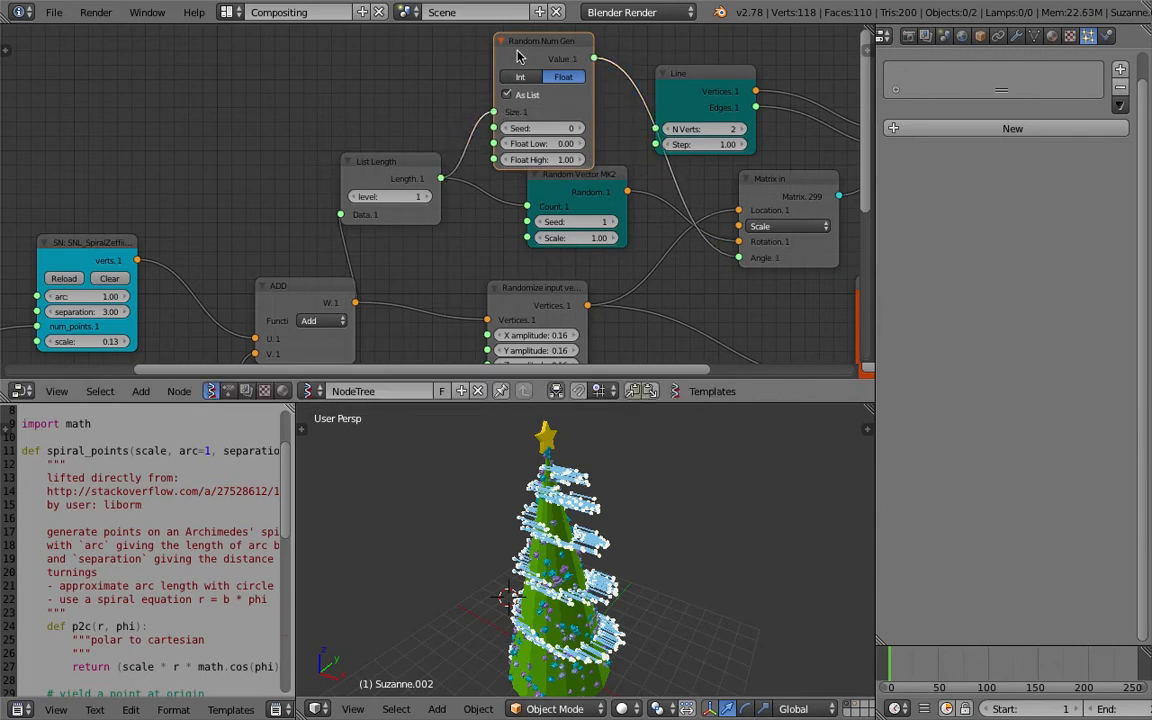
{"action": "left_click_drag", "start_coordinate": [521, 51], "coordinate": [501, 48]}
Set the Random Num Gen range to a Float Low of -180 and a Float High of 180.
{"action": "left_click", "coordinate": [531, 142]}
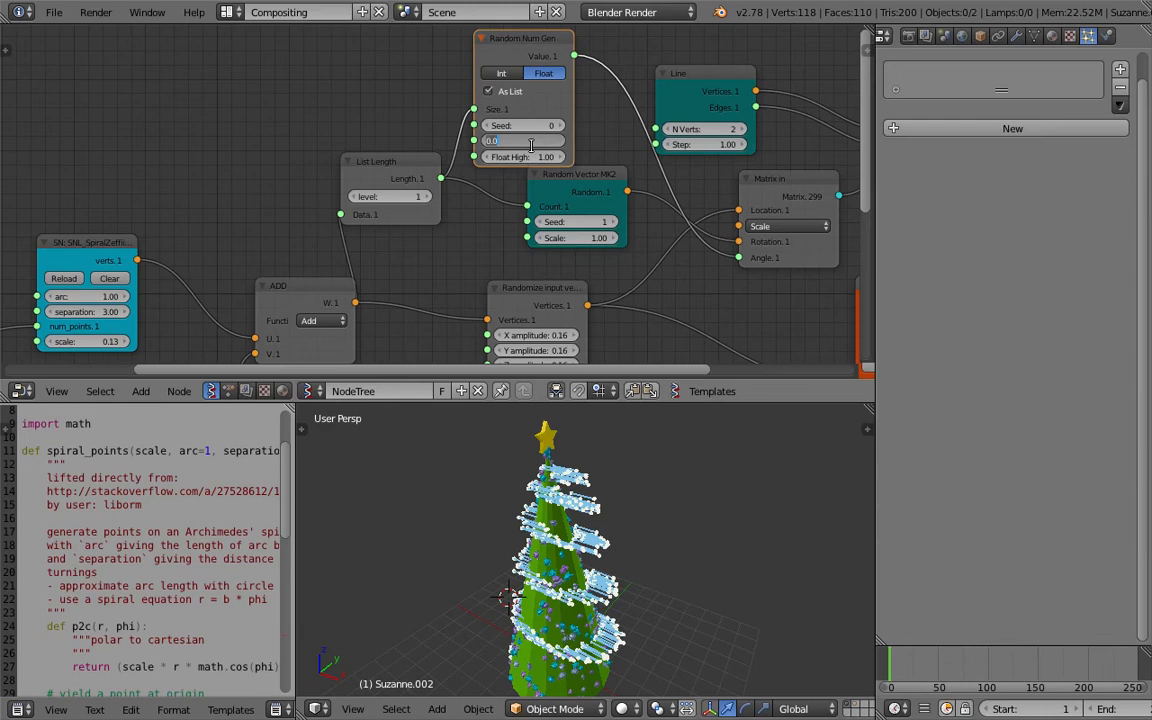
{"action": "type", "text": "-180"}
{"action": "key", "text": "Tab"}
{"action": "type", "text": "180"}
{"action": "key", "text": "Return"}
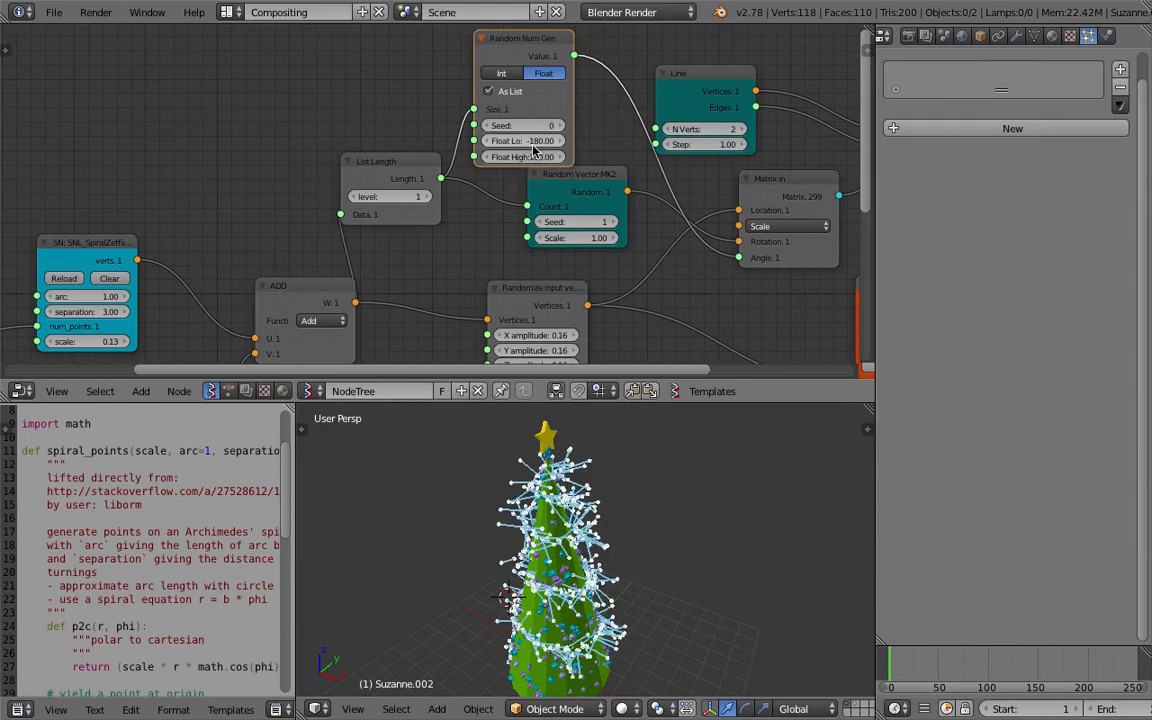
Shorten the garland's line segments by setting the Line node's Step to 0.25, and save the file.
{"action": "middle_click_drag", "start_coordinate": [655, 474], "coordinate": [547, 430]}
{"action": "middle_click_drag", "start_coordinate": [609, 514], "coordinate": [496, 505]}
{"action": "middle_click_drag", "start_coordinate": [631, 534], "coordinate": [664, 600]}
{"action": "scroll", "coordinate": [540, 537], "scroll_direction": "up", "scroll_amount": 3}
{"action": "key", "text": "ctrl+s"}
{"action": "left_click", "coordinate": [664, 600]}
{"action": "middle_click_drag", "start_coordinate": [647, 209], "coordinate": [541, 231]}
{"action": "key", "text": "ctrl+s"}
{"action": "left_click", "coordinate": [540, 222]}
Try hiding the garland's vertex dots in its Viewer Draw node.
{"action": "scroll", "coordinate": [540, 222], "scroll_direction": "up", "scroll_amount": 1}
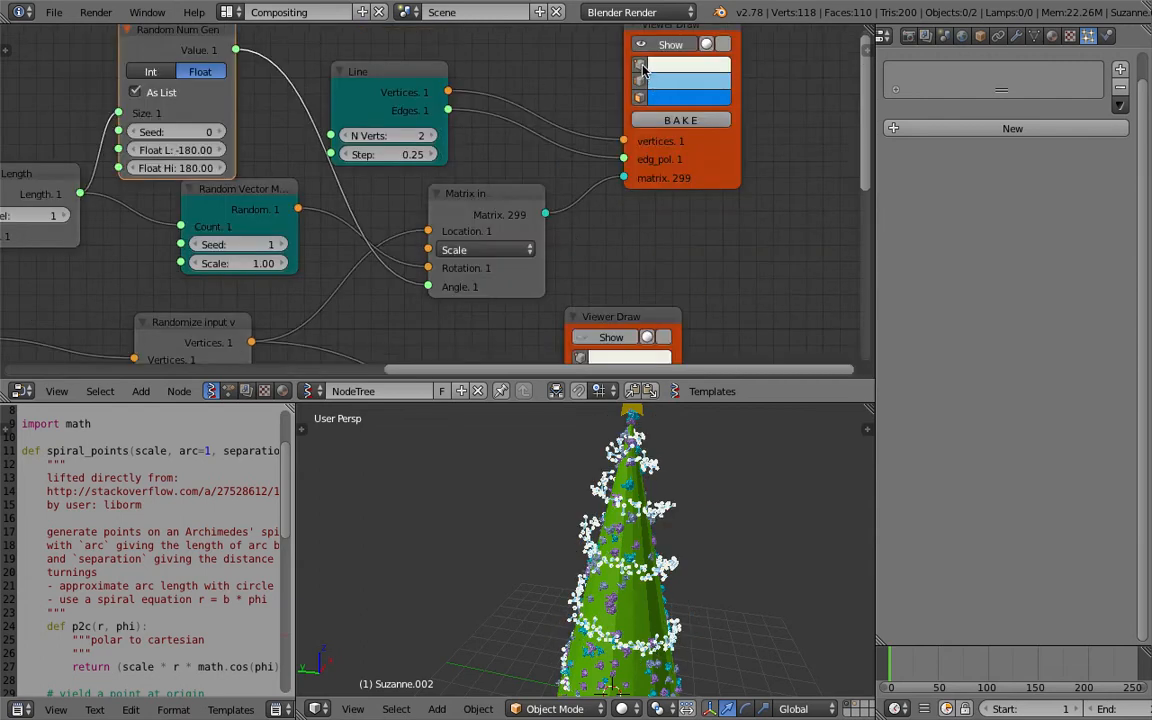
{"action": "left_click", "coordinate": [644, 67]}
{"action": "left_click", "coordinate": [644, 67]}
{"action": "left_click", "coordinate": [644, 67]}
{"action": "middle_click_drag", "start_coordinate": [574, 551], "coordinate": [458, 531]}
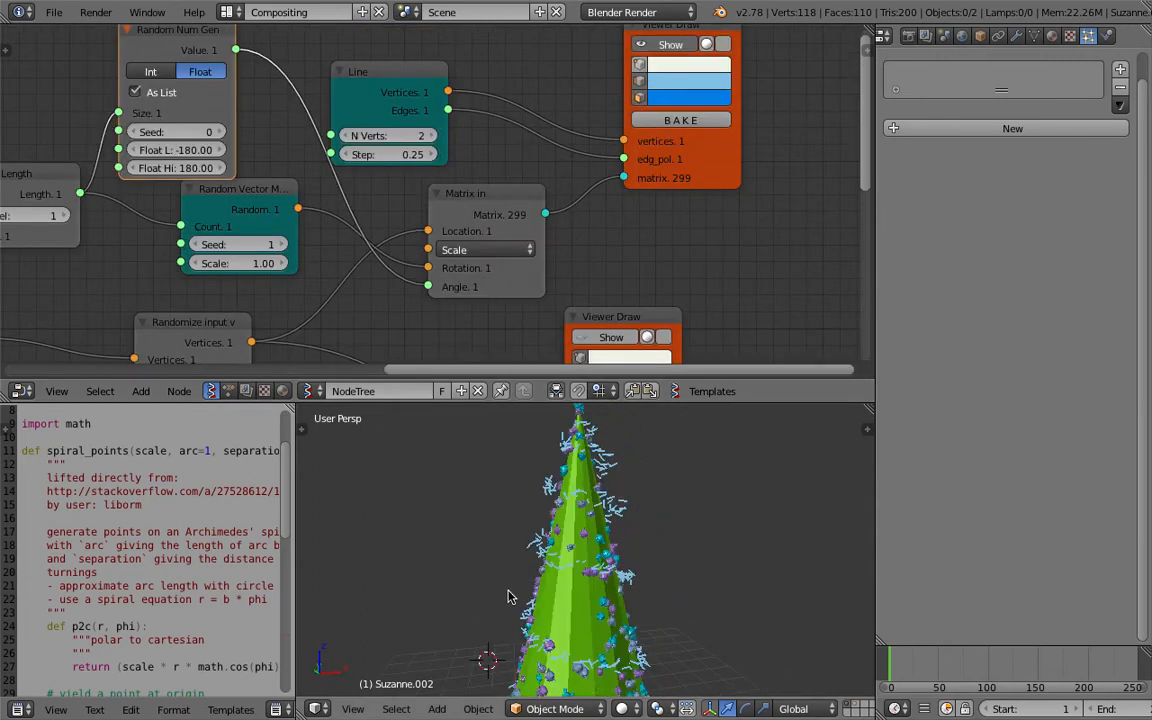
{"action": "left_click", "coordinate": [641, 64]}
Set the integer node that drives the spiral's point count to 1000, and save the file.
{"action": "mouse_move", "coordinate": [612, 450]}
{"action": "middle_mouse_down"}
{"action": "mouse_move", "coordinate": [544, 500]}
{"action": "mouse_move", "coordinate": [659, 552]}
{"action": "middle_mouse_up"}
{"action": "scroll", "coordinate": [659, 552], "scroll_direction": "up", "scroll_amount": 3}
{"action": "scroll", "coordinate": [419, 303], "scroll_direction": "down", "scroll_amount": 4}
{"action": "middle_click_drag", "start_coordinate": [60, 236], "coordinate": [311, 190]}
{"action": "scroll", "coordinate": [300, 195], "scroll_direction": "up", "scroll_amount": 1}
{"action": "middle_click_drag", "start_coordinate": [185, 233], "coordinate": [385, 188]}
{"action": "scroll", "coordinate": [385, 192], "scroll_direction": "up", "scroll_amount": 1}
{"action": "middle_click_drag", "start_coordinate": [59, 296], "coordinate": [316, 200]}
{"action": "left_click_drag", "start_coordinate": [312, 218], "coordinate": [903, 218]}
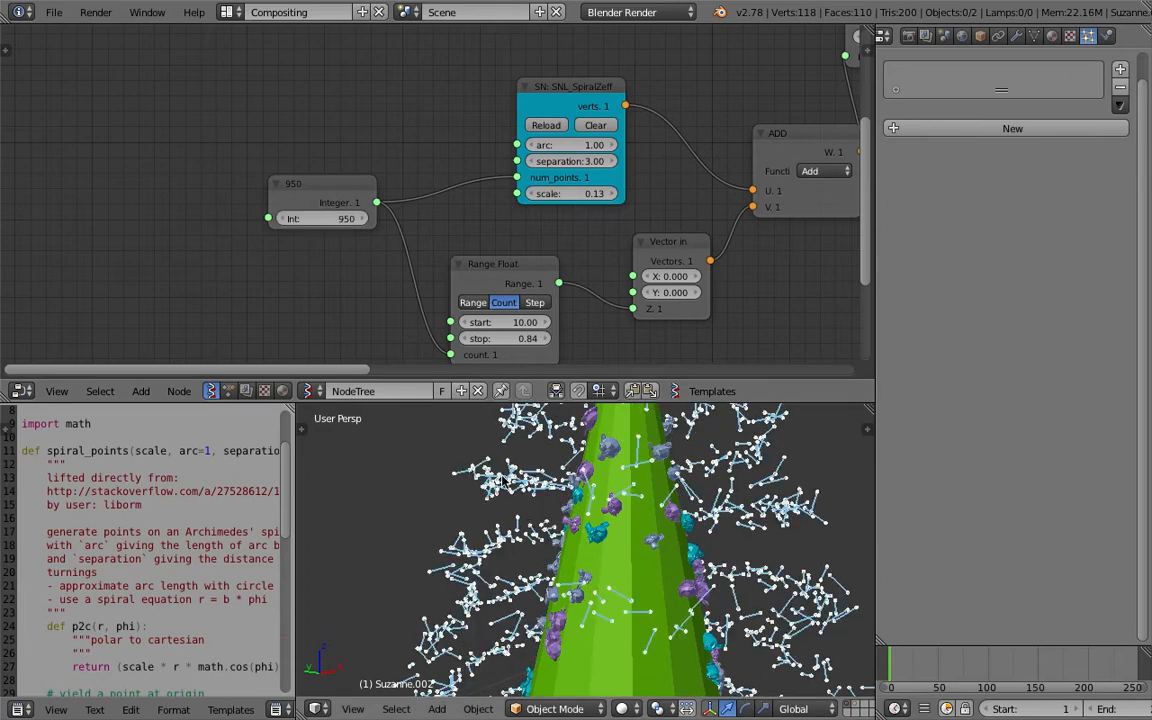
{"action": "scroll", "coordinate": [500, 478], "scroll_direction": "down", "scroll_amount": 6}
{"action": "left_click_drag", "start_coordinate": [320, 218], "coordinate": [405, 218]}
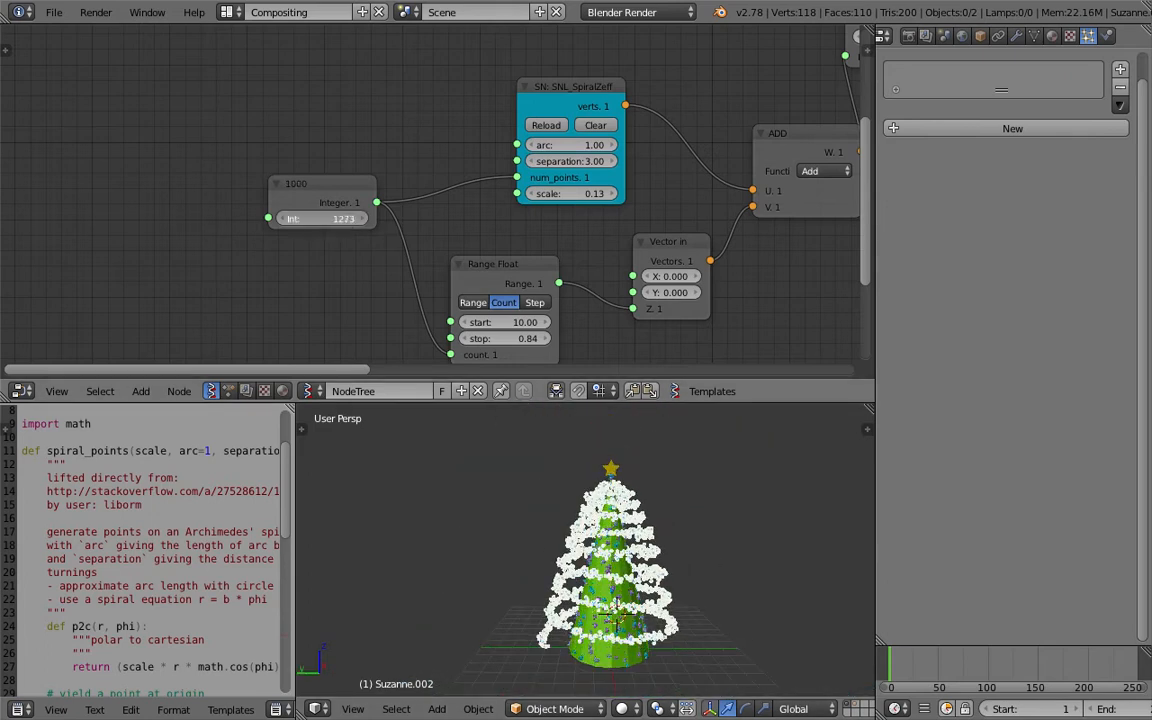
{"action": "key", "text": "Return"}
{"action": "middle_click_drag", "start_coordinate": [370, 131], "coordinate": [277, 104]}
{"action": "key", "text": "ctrl+s"}
{"action": "left_click", "coordinate": [279, 113]}
Reduce the SNL_SpiralZeff node's scale to 0.10 and further to 0.07, and save over the file.
{"action": "left_click_drag", "start_coordinate": [484, 170], "coordinate": [449, 170]}
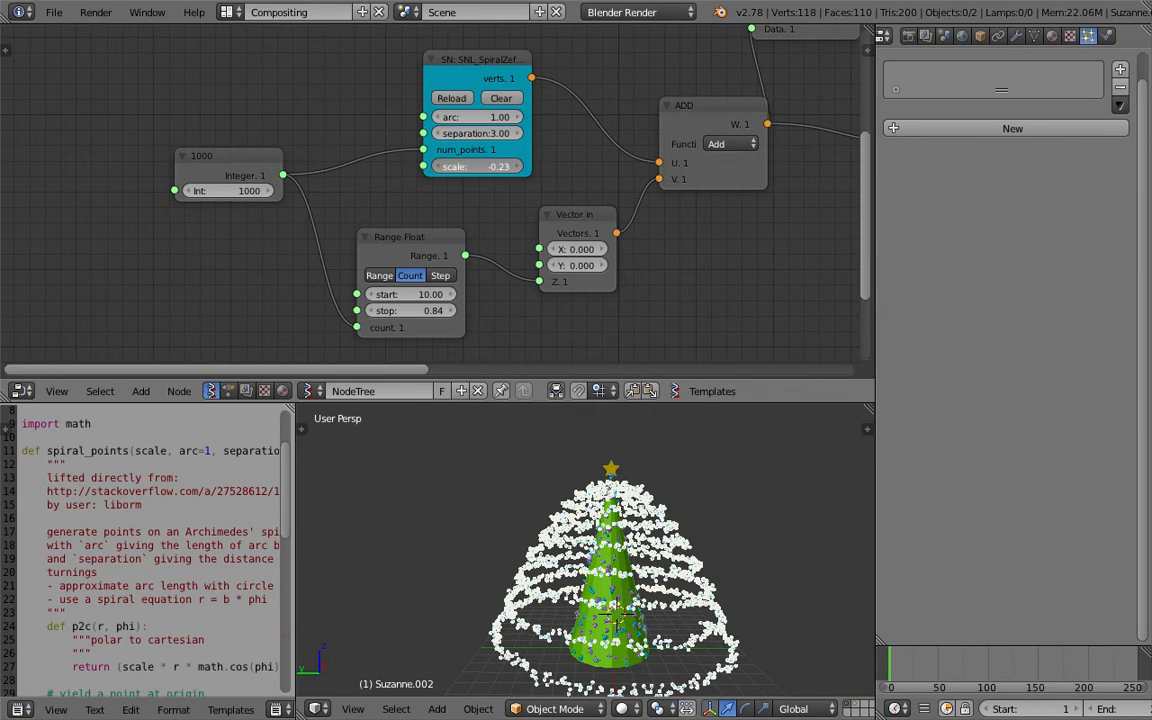
{"action": "type", "text": ".1"}
{"action": "key", "text": "Return"}
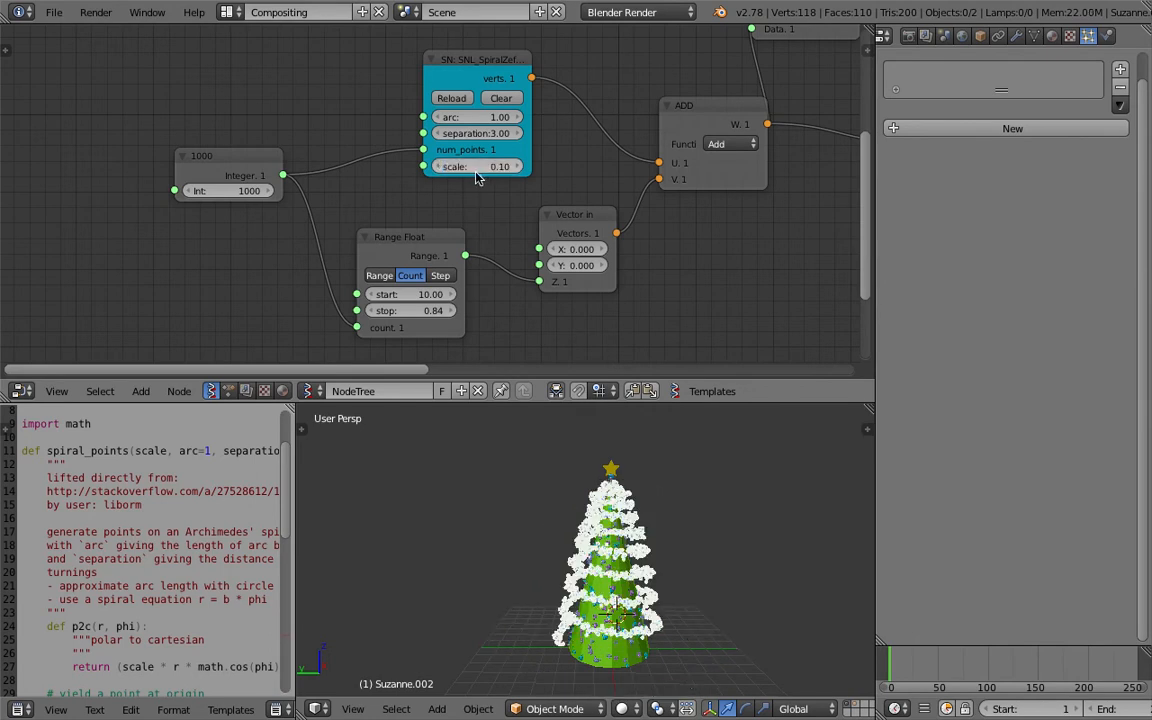
{"action": "left_click", "coordinate": [437, 167]}
{"action": "scroll", "coordinate": [590, 592], "scroll_direction": "up", "scroll_amount": 3}
{"action": "middle_click_drag", "start_coordinate": [590, 592], "coordinate": [588, 563]}
{"action": "scroll", "coordinate": [562, 594], "scroll_direction": "down", "scroll_amount": 2}
{"action": "scroll", "coordinate": [590, 565], "scroll_direction": "down", "scroll_amount": 1}
{"action": "middle_click_drag", "start_coordinate": [700, 590], "coordinate": [535, 550]}
{"action": "key", "text": "ctrl+s"}
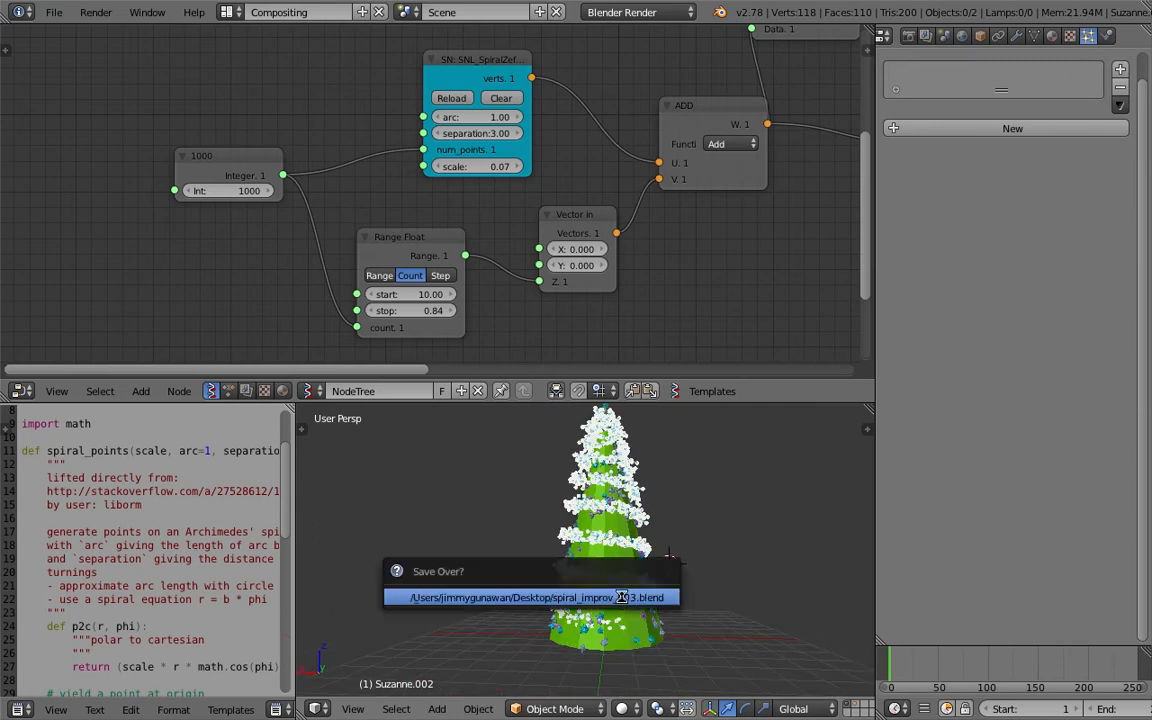
{"action": "left_click", "coordinate": [613, 538]}
Set the Range Float stop to 0.33 and the SNL_SpiralZeff node's scale to 0.08.
{"action": "left_click_drag", "start_coordinate": [410, 310], "coordinate": [366, 310]}
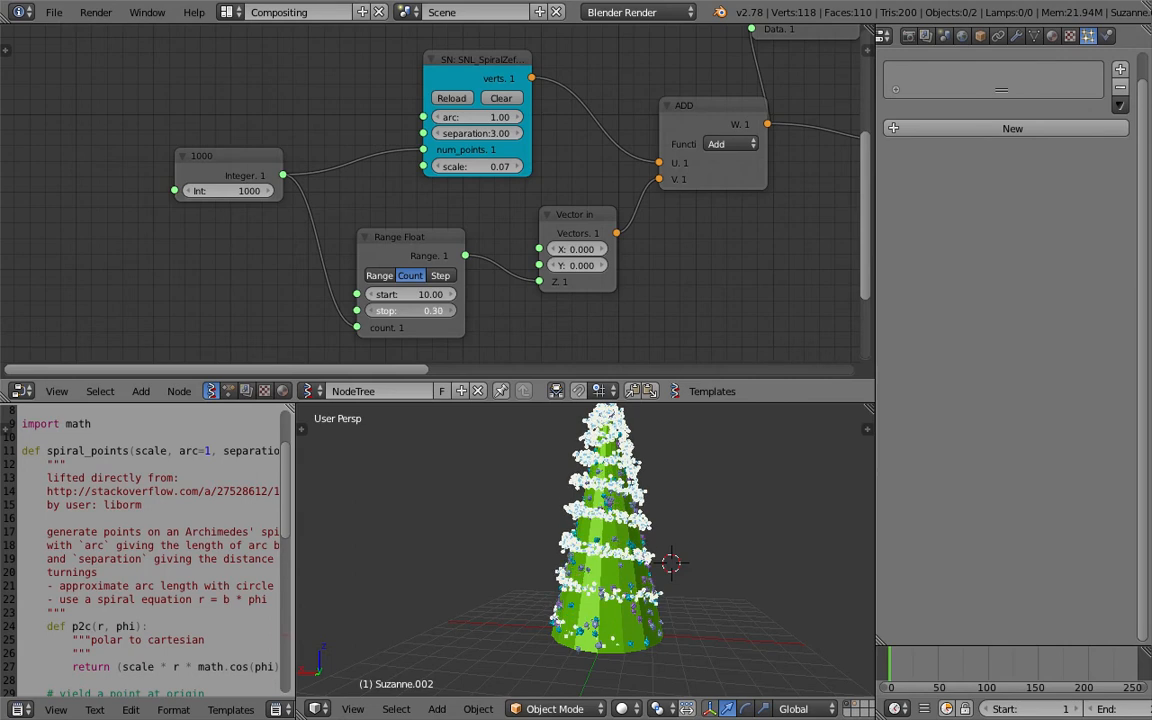
{"action": "left_click_drag", "start_coordinate": [478, 167], "coordinate": [522, 170]}
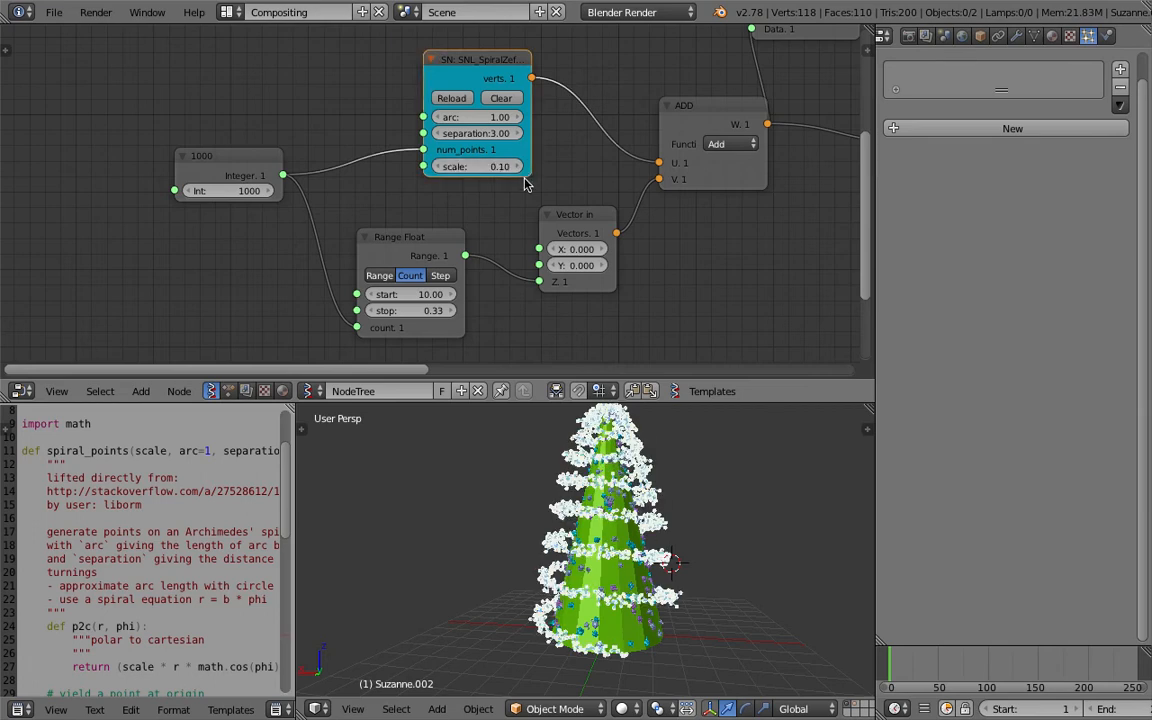
{"action": "left_click", "coordinate": [493, 167]}
{"action": "type", "text": "0."}
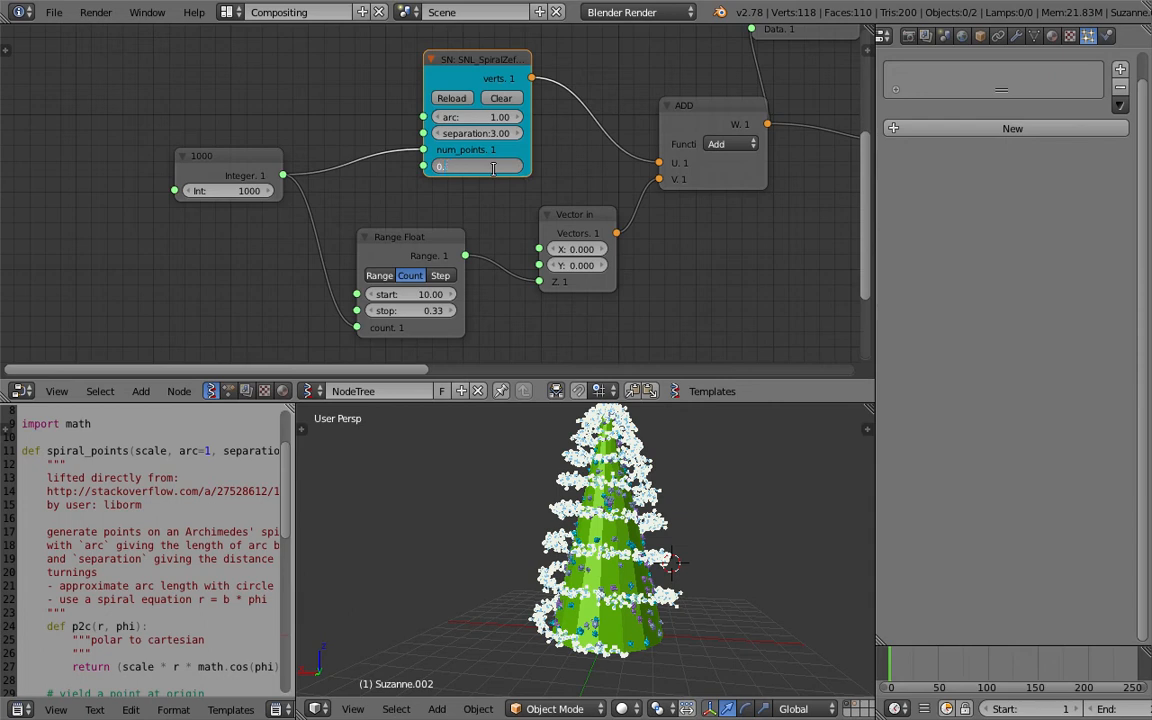
{"action": "type", "text": "8"}
{"action": "key", "text": "Return"}
{"action": "left_click", "coordinate": [493, 167]}
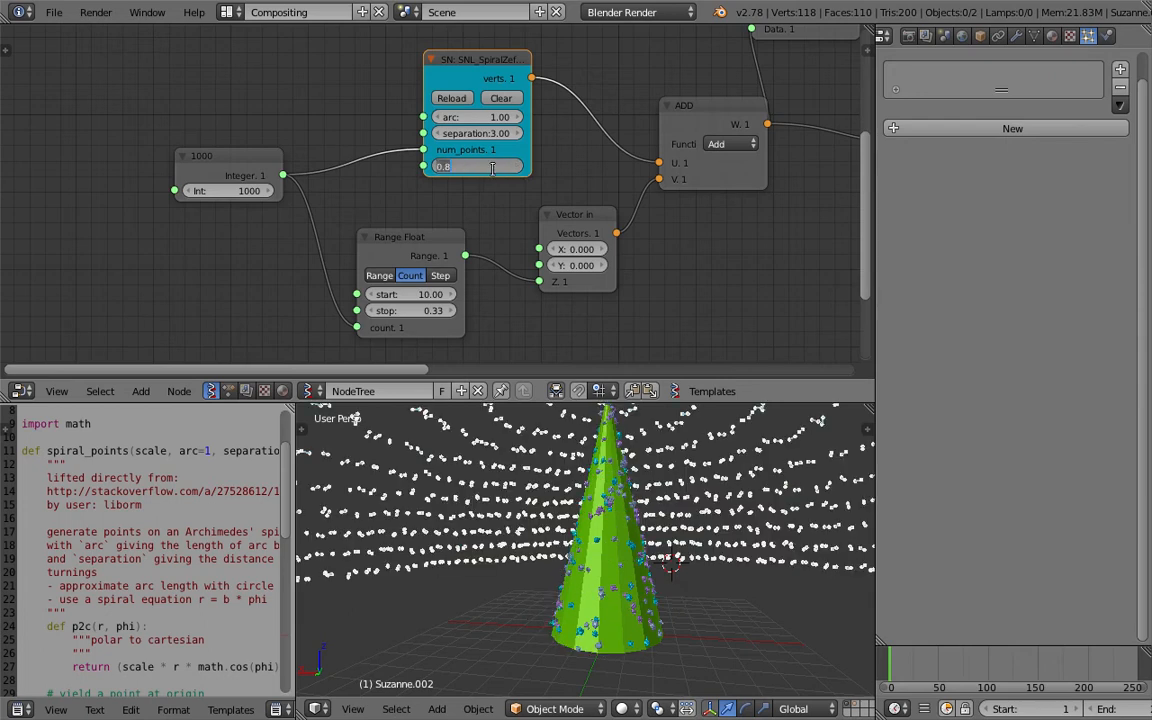
{"action": "type", "text": "0.08"}
{"action": "key", "text": "Return"}
Lower the top of the garland by setting the Range Float start to 9.67.
{"action": "scroll", "coordinate": [779, 518], "scroll_direction": "down", "scroll_amount": 4}
{"action": "middle_click_drag", "start_coordinate": [779, 518], "coordinate": [633, 476]}
{"action": "middle_click_drag", "start_coordinate": [498, 178], "coordinate": [478, 171]}
{"action": "scroll", "coordinate": [488, 197], "scroll_direction": "up", "scroll_amount": 1}
{"action": "mouse_move", "coordinate": [389, 293]}
{"action": "left_mouse_down"}
{"action": "mouse_move", "coordinate": [366, 293]}
{"action": "mouse_move", "coordinate": [376, 293]}
{"action": "left_mouse_up"}
{"action": "scroll", "coordinate": [640, 534], "scroll_direction": "up", "scroll_amount": 4}
{"action": "scroll", "coordinate": [640, 534], "scroll_direction": "up", "scroll_amount": 6}
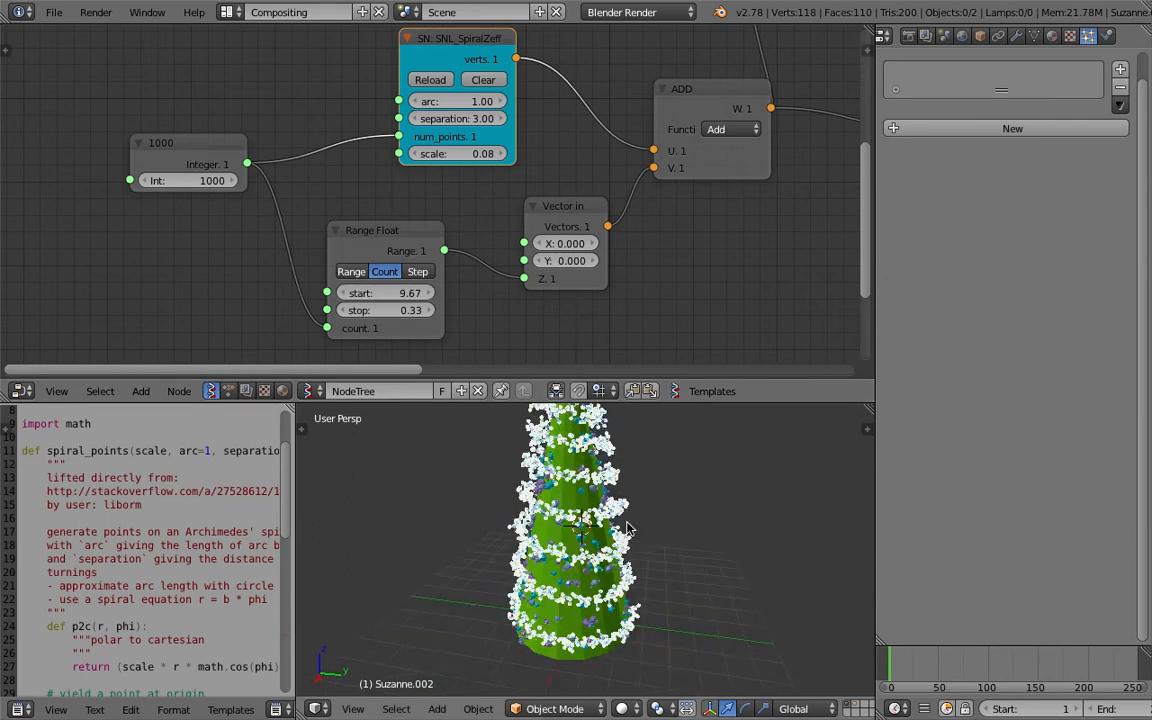
{"action": "middle_click_drag", "start_coordinate": [540, 508], "coordinate": [582, 463]}
{"action": "scroll", "coordinate": [584, 463], "scroll_direction": "down", "scroll_amount": 8}
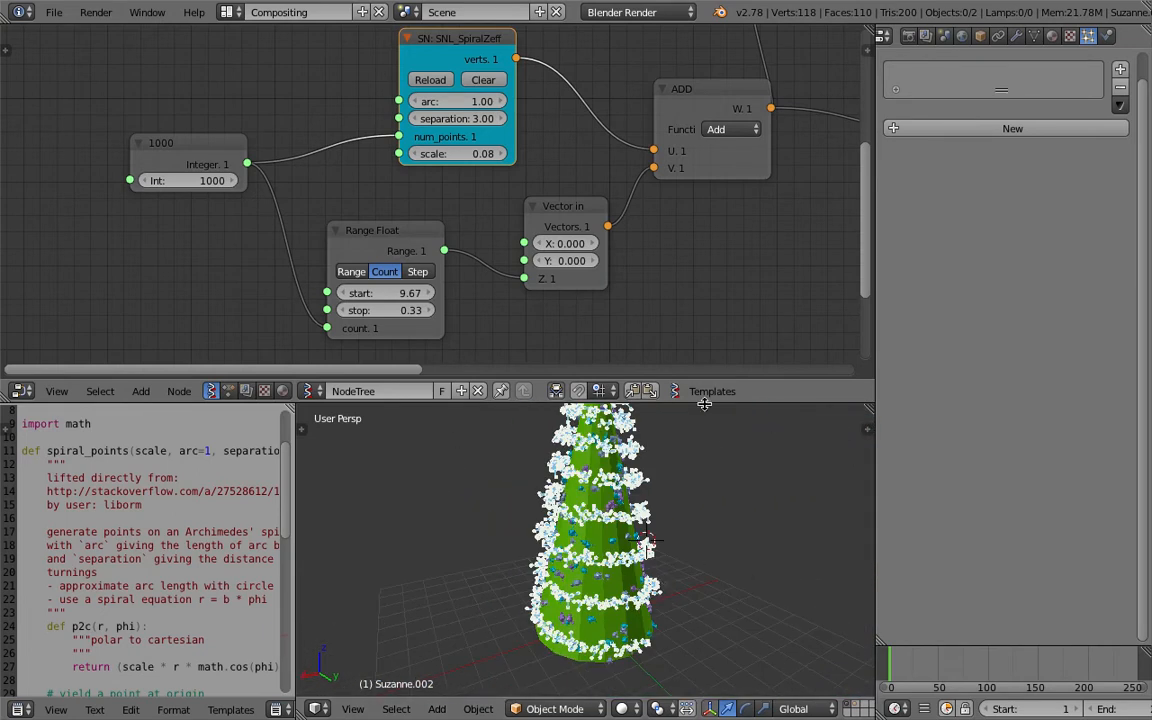
Enlarge the 3D view at the expense of the node editor and save over the file.
{"action": "left_click_drag", "start_coordinate": [704, 401], "coordinate": [704, 347]}
{"action": "scroll", "coordinate": [643, 463], "scroll_direction": "down", "scroll_amount": 3}
{"action": "scroll", "coordinate": [522, 552], "scroll_direction": "up", "scroll_amount": 4}
{"action": "middle_click_drag", "start_coordinate": [522, 552], "coordinate": [632, 550]}
{"action": "scroll", "coordinate": [663, 568], "scroll_direction": "down", "scroll_amount": 2}
{"action": "key", "text": "ctrl+s"}
{"action": "left_click", "coordinate": [663, 568]}
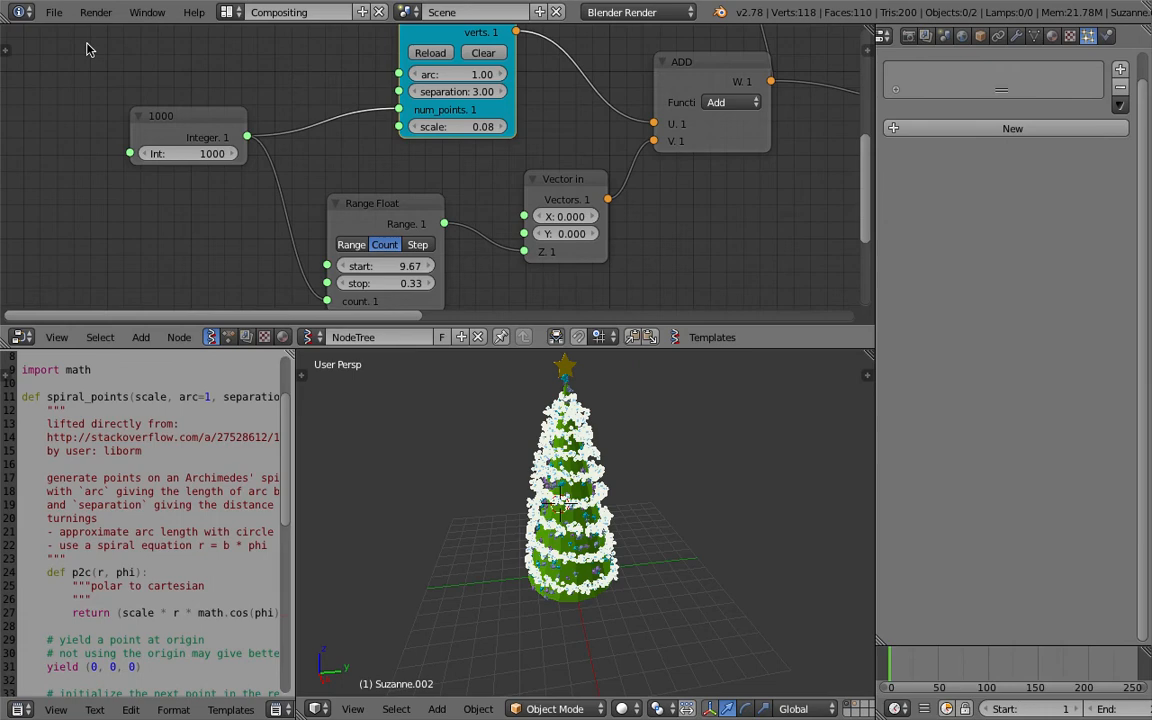
Save the scene as a new version with an incremented file name.
{"action": "left_click", "coordinate": [54, 12]}
{"action": "left_click", "coordinate": [60, 166]}
{"action": "left_click", "coordinate": [1020, 80]}
{"action": "left_click", "coordinate": [1070, 62]}
Add a Pipe node beside the garland's Viewer Draw node.
{"action": "scroll", "coordinate": [763, 226], "scroll_direction": "down", "scroll_amount": 1}
{"action": "middle_click_drag", "start_coordinate": [763, 226], "coordinate": [617, 250]}
{"action": "mouse_move", "coordinate": [850, 110]}
{"action": "middle_mouse_down"}
{"action": "mouse_move", "coordinate": [731, 143]}
{"action": "mouse_move", "coordinate": [547, 227]}
{"action": "middle_mouse_up"}
{"action": "scroll", "coordinate": [632, 183], "scroll_direction": "up", "scroll_amount": 1}
{"action": "middle_click_drag", "start_coordinate": [727, 105], "coordinate": [514, 238]}
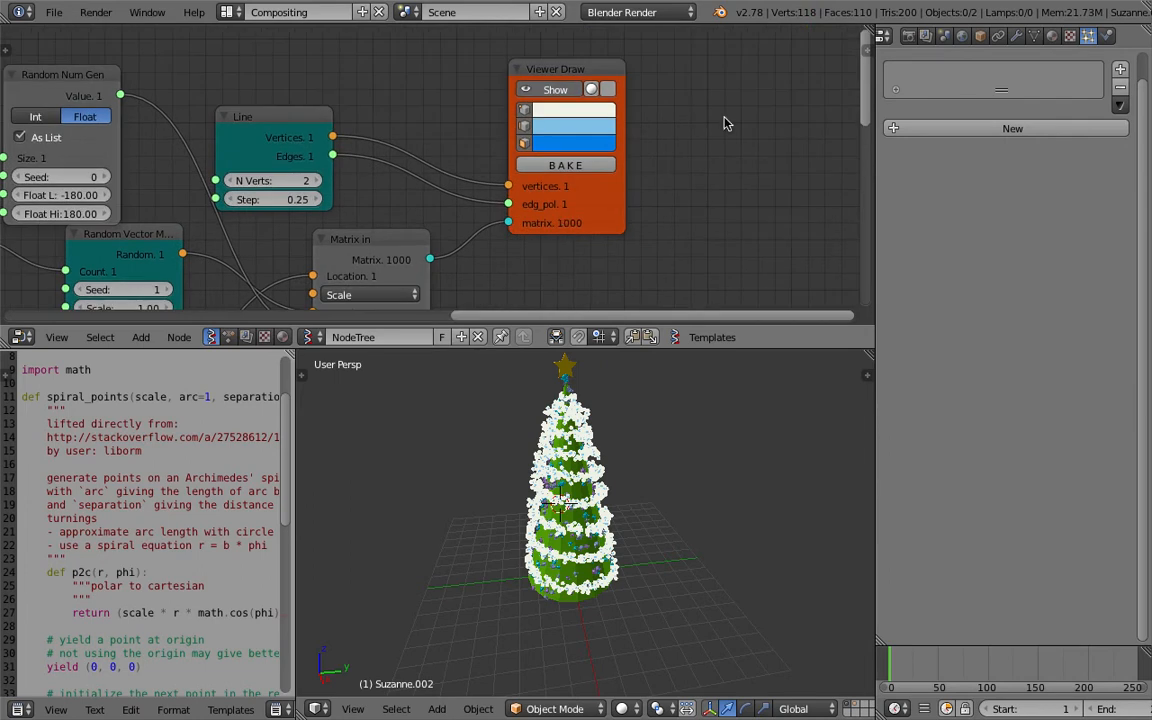
{"action": "key", "text": "alt+space"}
{"action": "type", "text": "pip"}
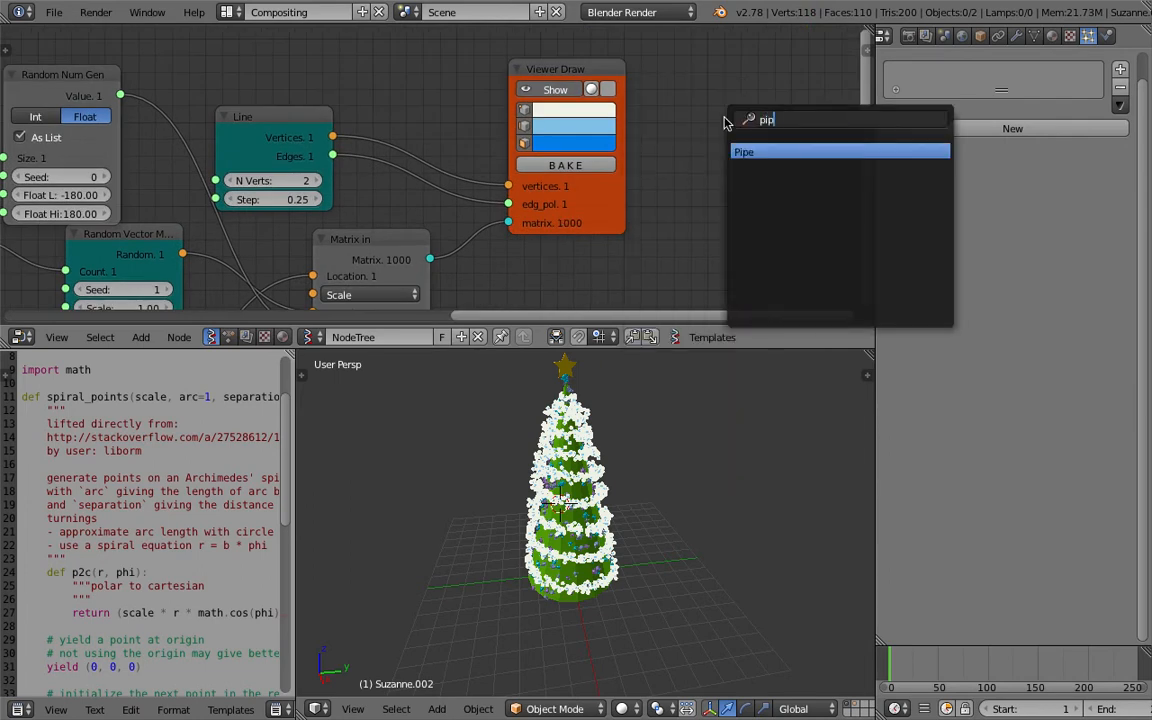
{"action": "key", "text": "Return"}
{"action": "left_click", "coordinate": [706, 95]}
Add a Mesh Join node between the garland's Viewer Draw and the Pipe node.
{"action": "key", "text": "shift+a"}
{"action": "left_click", "coordinate": [604, 94]}
{"action": "type", "text": "join"}
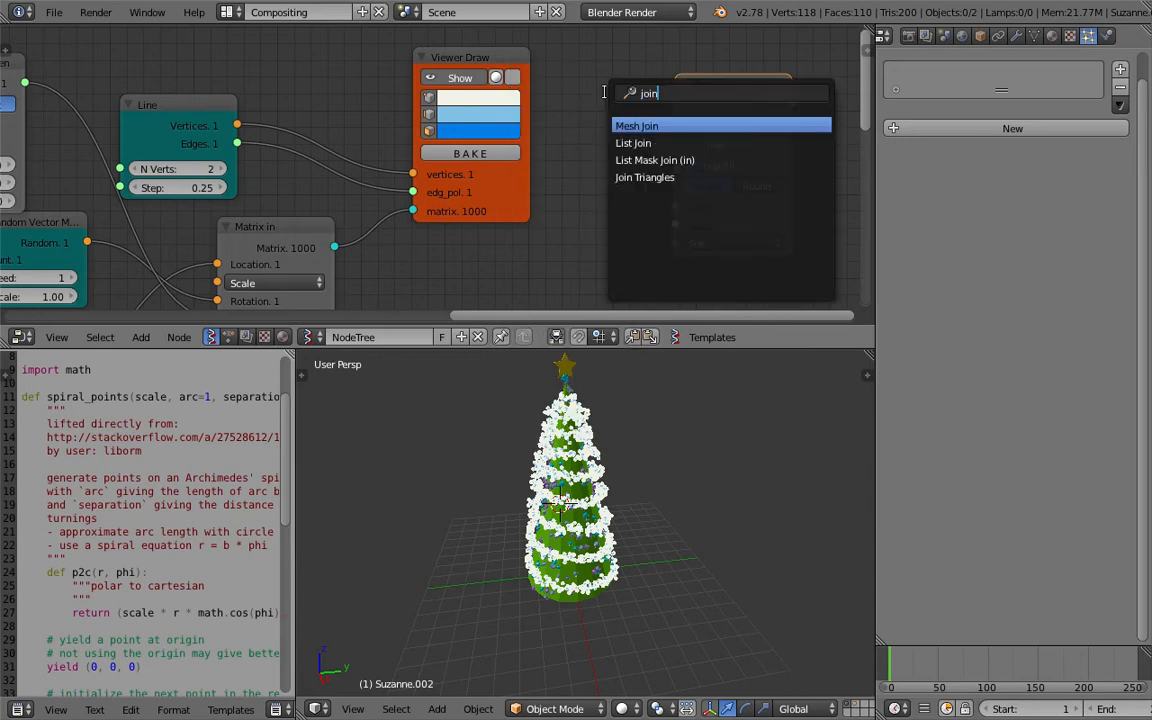
{"action": "key", "text": "Return"}
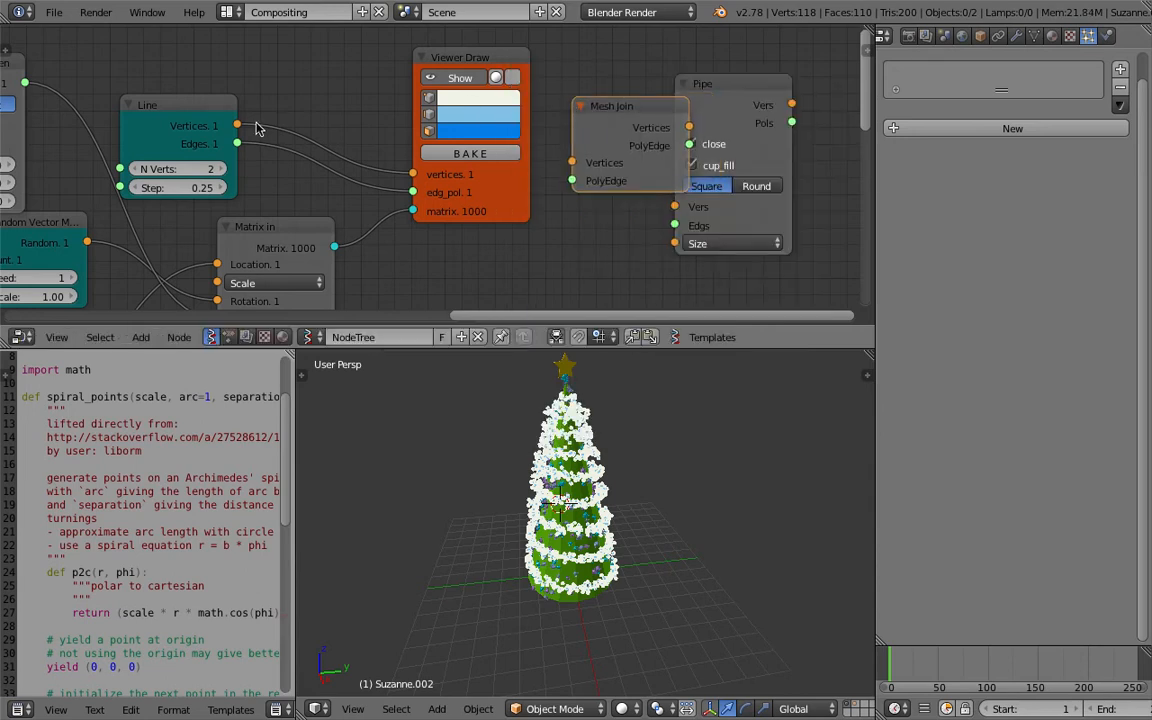
Spread out the Viewer Draw, Mesh Join and Pipe nodes to leave room after the Viewer Draw.
{"action": "left_click_drag", "start_coordinate": [238, 125], "coordinate": [354, 137]}
{"action": "left_click_drag", "start_coordinate": [431, 142], "coordinate": [398, 82]}
{"action": "left_click_drag", "start_coordinate": [502, 57], "coordinate": [472, 43]}
{"action": "left_click_drag", "start_coordinate": [708, 81], "coordinate": [786, 78]}
{"action": "middle_click_drag", "start_coordinate": [687, 90], "coordinate": [594, 85]}
{"action": "left_click", "coordinate": [535, 100]}
{"action": "left_click_drag", "start_coordinate": [710, 80], "coordinate": [783, 73]}
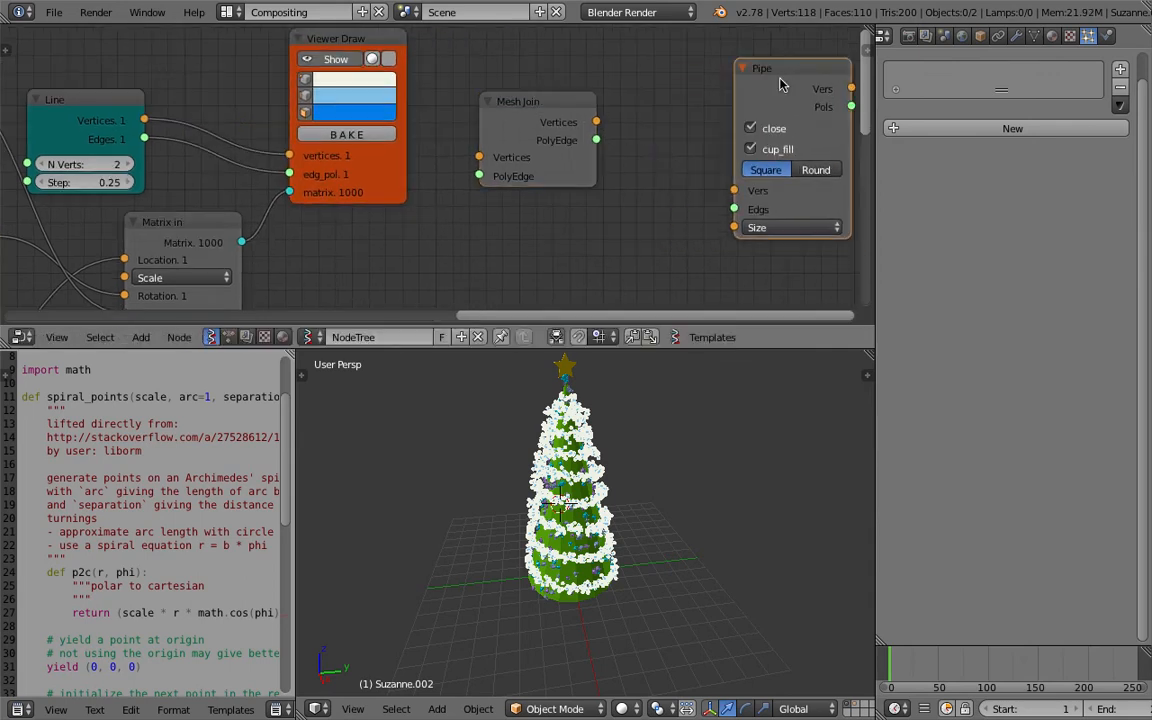
{"action": "scroll", "coordinate": [596, 98], "scroll_direction": "down", "scroll_amount": 1}
{"action": "left_click_drag", "start_coordinate": [519, 108], "coordinate": [674, 114]}
Add a Matrix Apply node between the Viewer Draw and Mesh Join nodes.
{"action": "key", "text": "ctrl+s"}
{"action": "left_click", "coordinate": [608, 117]}
{"action": "key", "text": "ctrl+a"}
{"action": "type", "text": "matrix"}
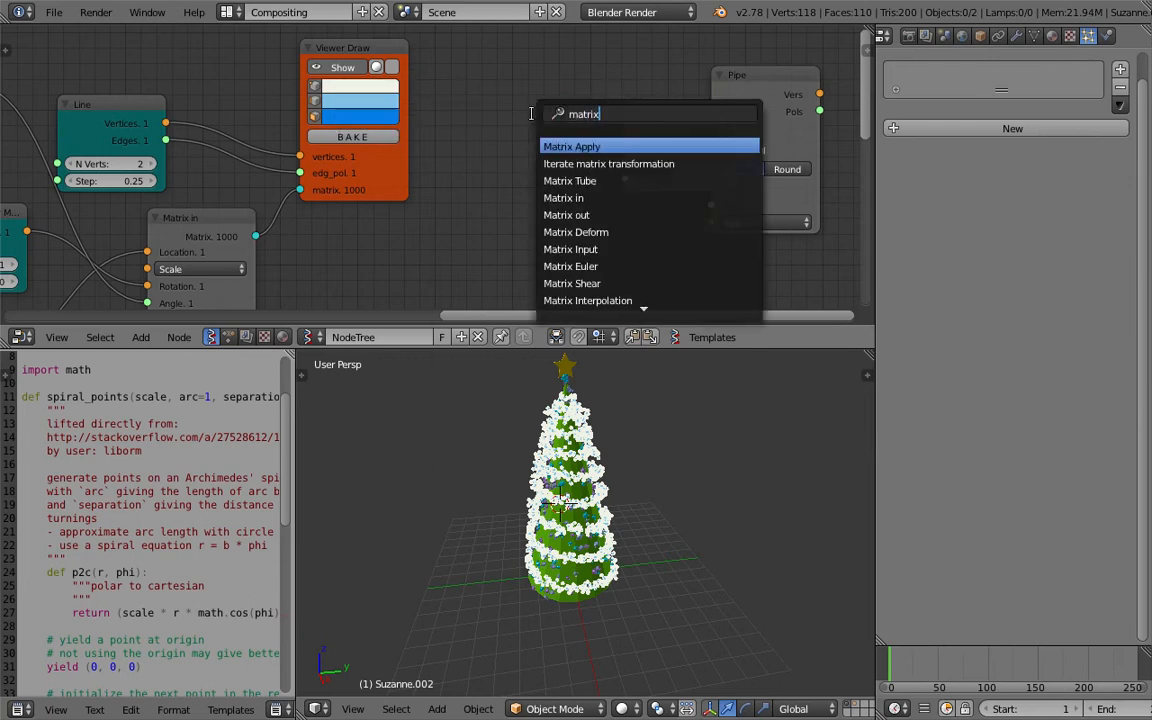
{"action": "key", "text": "Return"}
{"action": "left_click", "coordinate": [466, 142]}
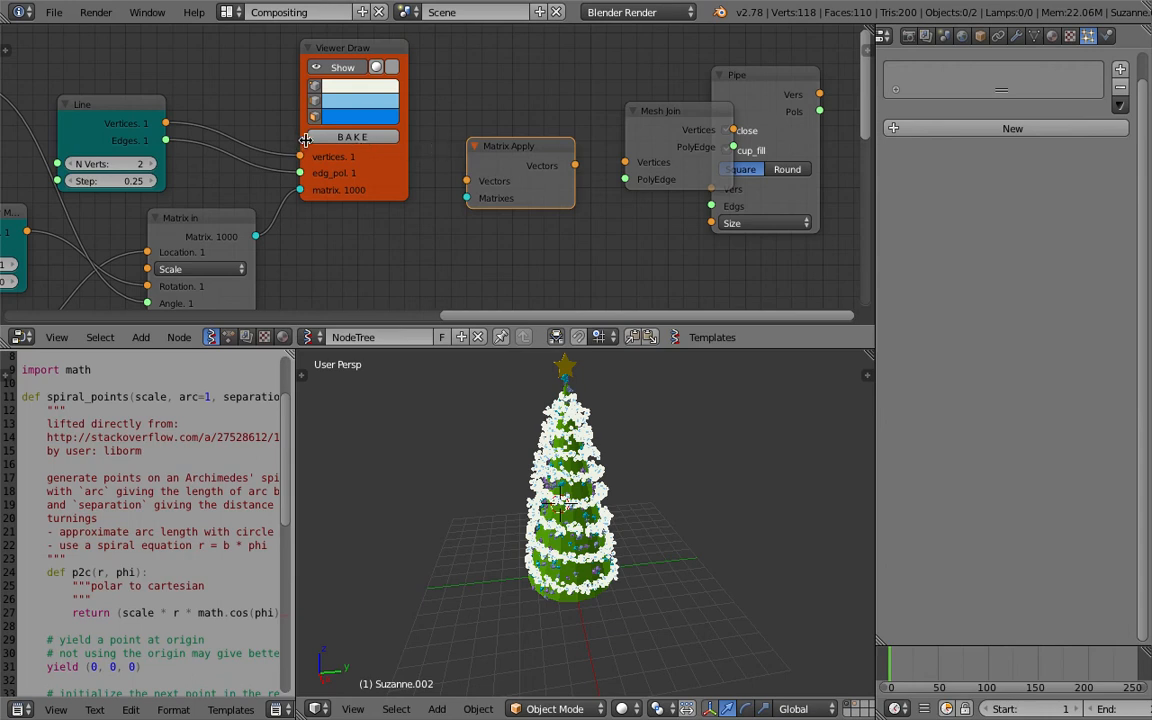
Feed the Line vertices and Matrix in output into Matrix Apply, and connect its vectors and the Line edges to Mesh Join.
{"action": "left_click_drag", "start_coordinate": [166, 123], "coordinate": [466, 181]}
{"action": "left_click_drag", "start_coordinate": [259, 238], "coordinate": [466, 197]}
{"action": "left_click_drag", "start_coordinate": [570, 174], "coordinate": [171, 141]}
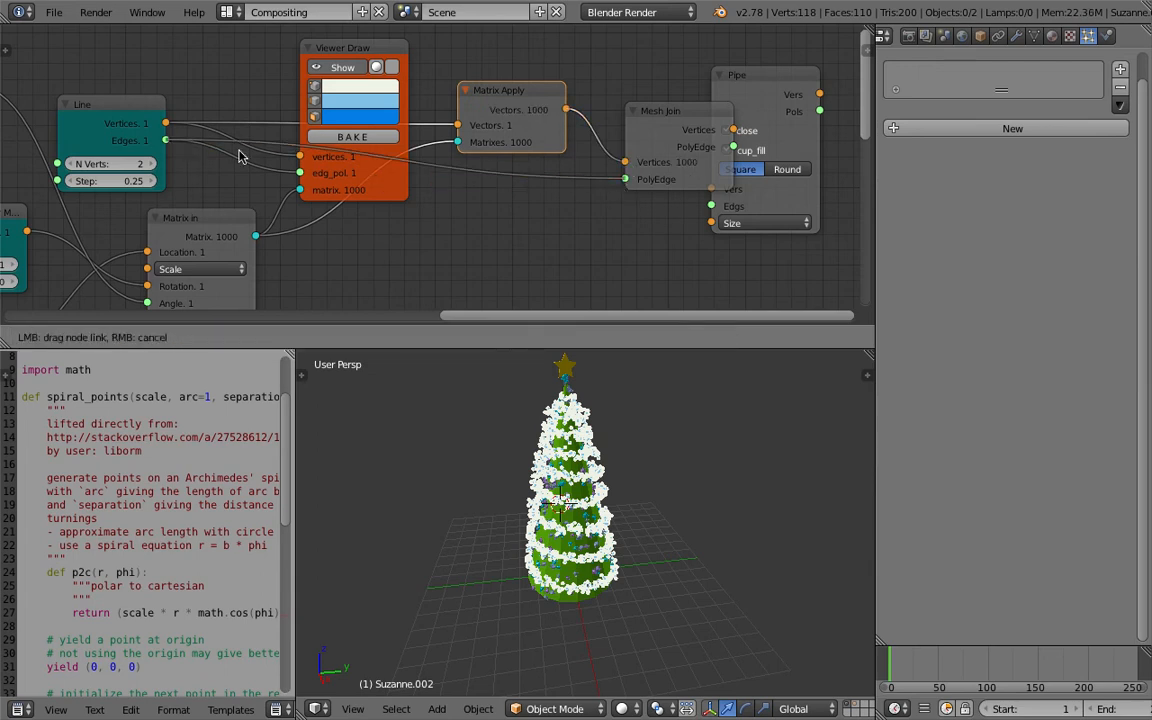
Move Mesh Join and Pipe apart, and connect the joined Vertices and PolyEdge to the Pipe's Vers and Edgs inputs.
{"action": "middle_click_drag", "start_coordinate": [527, 206], "coordinate": [376, 207]}
{"action": "left_click_drag", "start_coordinate": [608, 91], "coordinate": [678, 89]}
{"action": "left_click_drag", "start_coordinate": [582, 130], "coordinate": [634, 188]}
{"action": "left_click_drag", "start_coordinate": [582, 147], "coordinate": [630, 204]}
{"action": "middle_click_drag", "start_coordinate": [346, 90], "coordinate": [230, 87]}
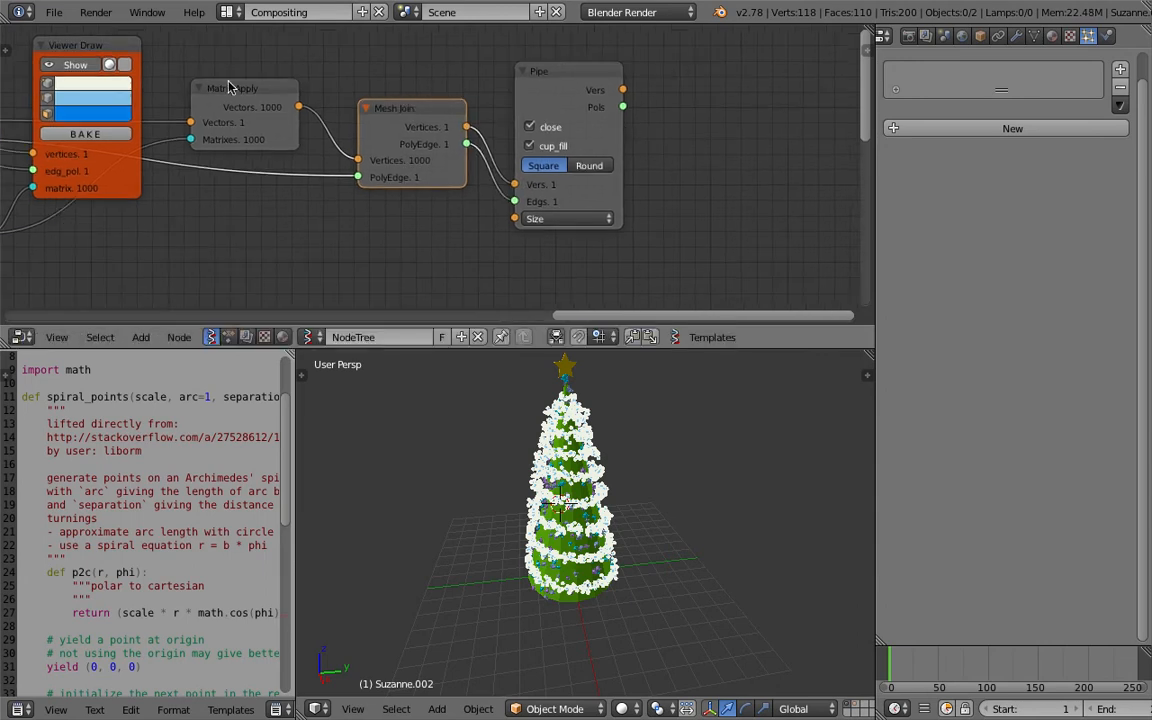
Hide the original Viewer Draw output and display the Pipe's Vers and Pols through a visible duplicate of that node.
{"action": "left_click", "coordinate": [72, 65]}
{"action": "key", "text": "shift+d"}
{"action": "left_click", "coordinate": [712, 67]}
{"action": "left_click_drag", "start_coordinate": [623, 89], "coordinate": [664, 186]}
{"action": "left_click_drag", "start_coordinate": [728, 189], "coordinate": [747, 186]}
{"action": "left_click", "coordinate": [726, 77]}
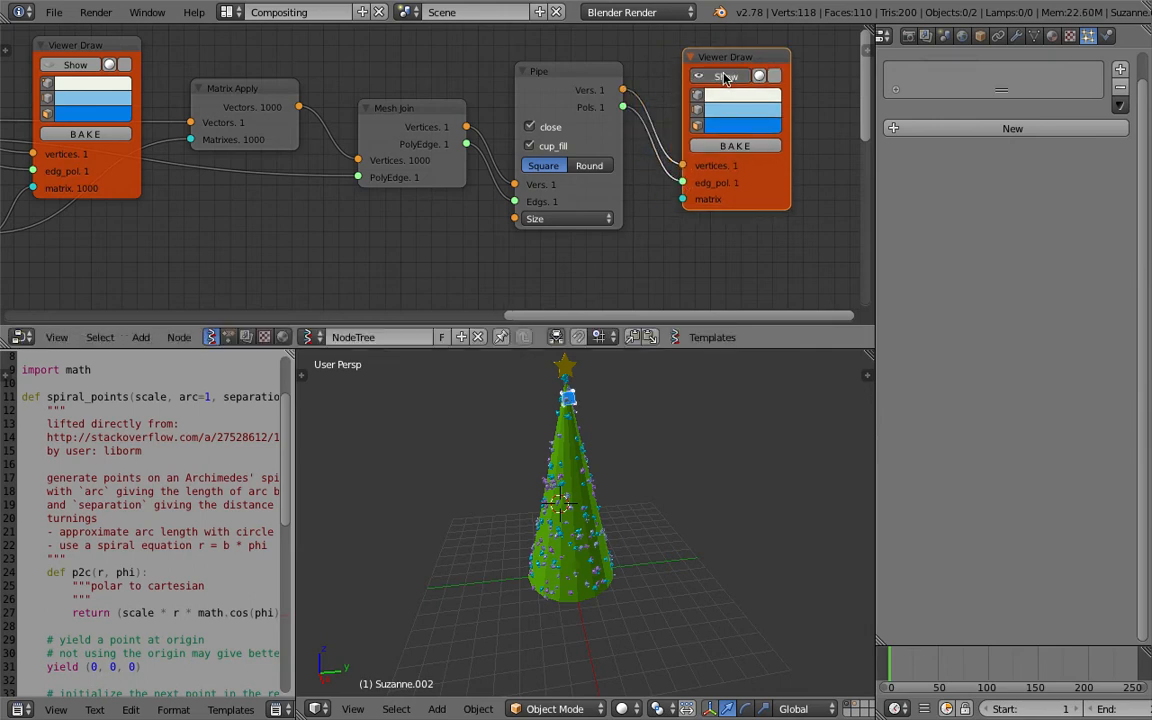
Delete the duplicated Viewer Draw node and the Pipe node.
{"action": "left_click", "coordinate": [596, 217]}
{"action": "key", "text": "x"}
{"action": "left_click", "coordinate": [546, 68]}
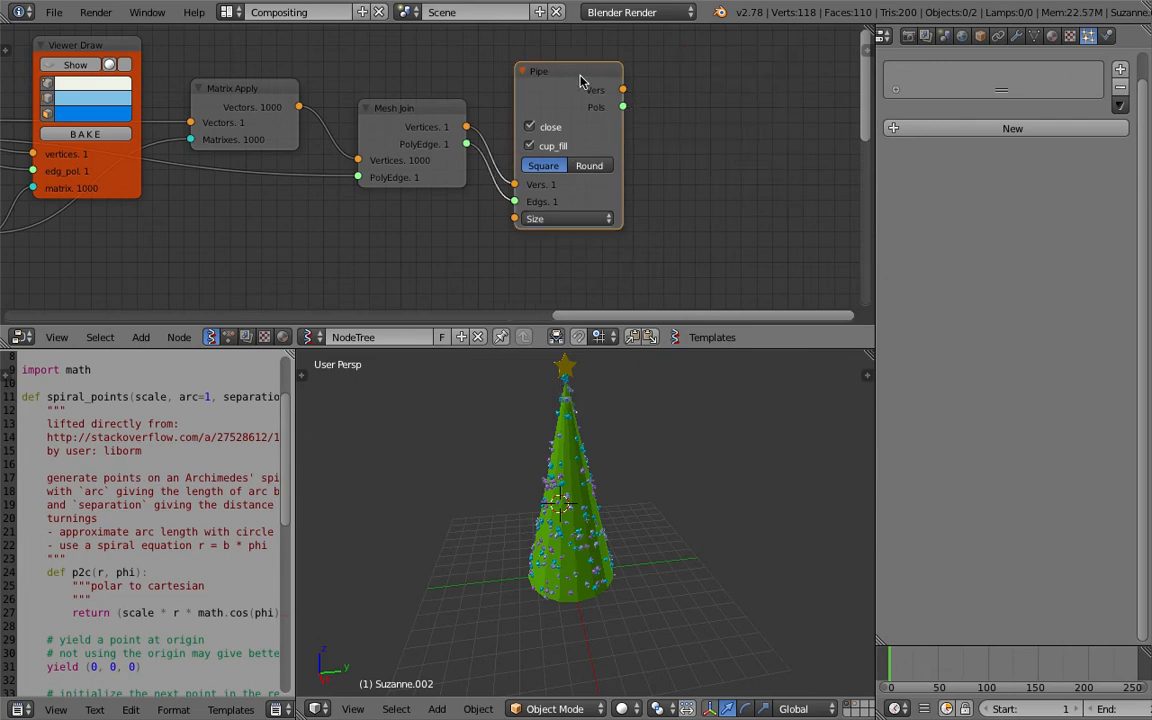
{"action": "key", "text": "x"}
Add a Polyline Viewer node and connect the Matrix Apply vectors to its vertices input.
{"action": "key", "text": "shift+a"}
{"action": "left_click", "coordinate": [557, 116]}
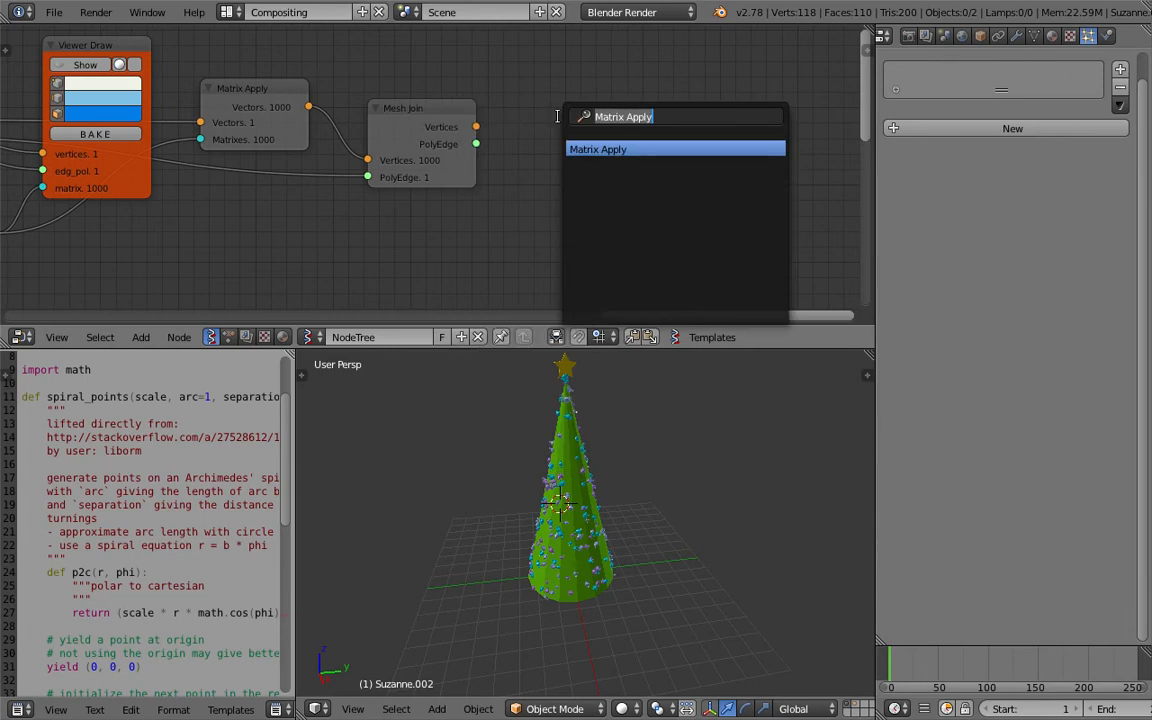
{"action": "type", "text": "polyl"}
{"action": "key", "text": "Return"}
{"action": "left_click_drag", "start_coordinate": [308, 107], "coordinate": [557, 244]}
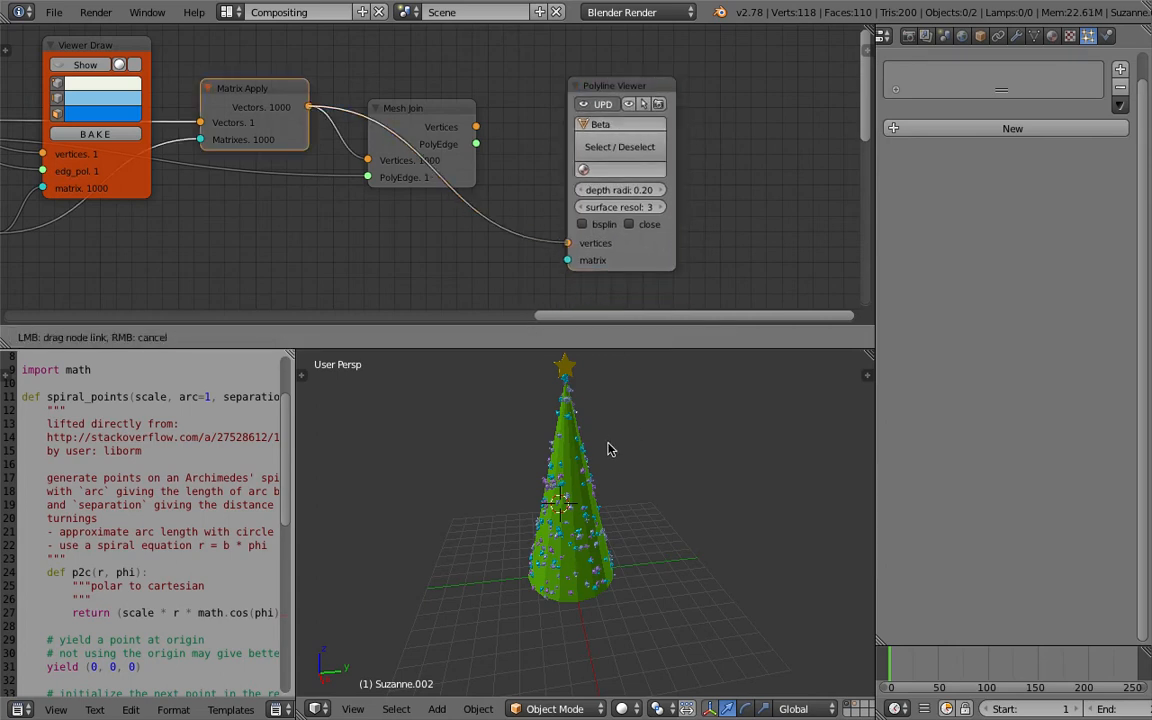
Turn on the bspline option in the Polyline Viewer node.
{"action": "scroll", "coordinate": [625, 445], "scroll_direction": "up", "scroll_amount": 5}
{"action": "middle_click_drag", "start_coordinate": [598, 434], "coordinate": [508, 428]}
{"action": "middle_click_drag", "start_coordinate": [663, 249], "coordinate": [653, 242]}
{"action": "scroll", "coordinate": [656, 243], "scroll_direction": "up", "scroll_amount": 1}
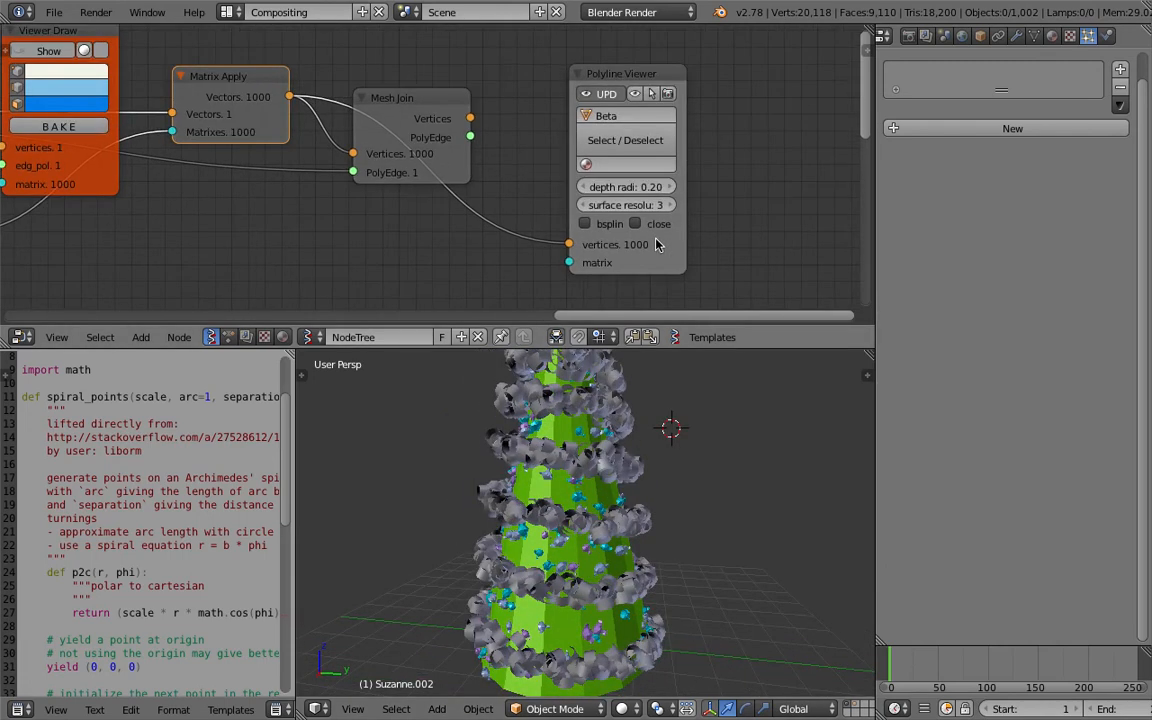
{"action": "left_click", "coordinate": [586, 224]}
{"action": "middle_click_drag", "start_coordinate": [575, 430], "coordinate": [500, 440]}
Try depth radius values of 0.1 and 0.02 in the Polyline Viewer node.
{"action": "left_click", "coordinate": [639, 187]}
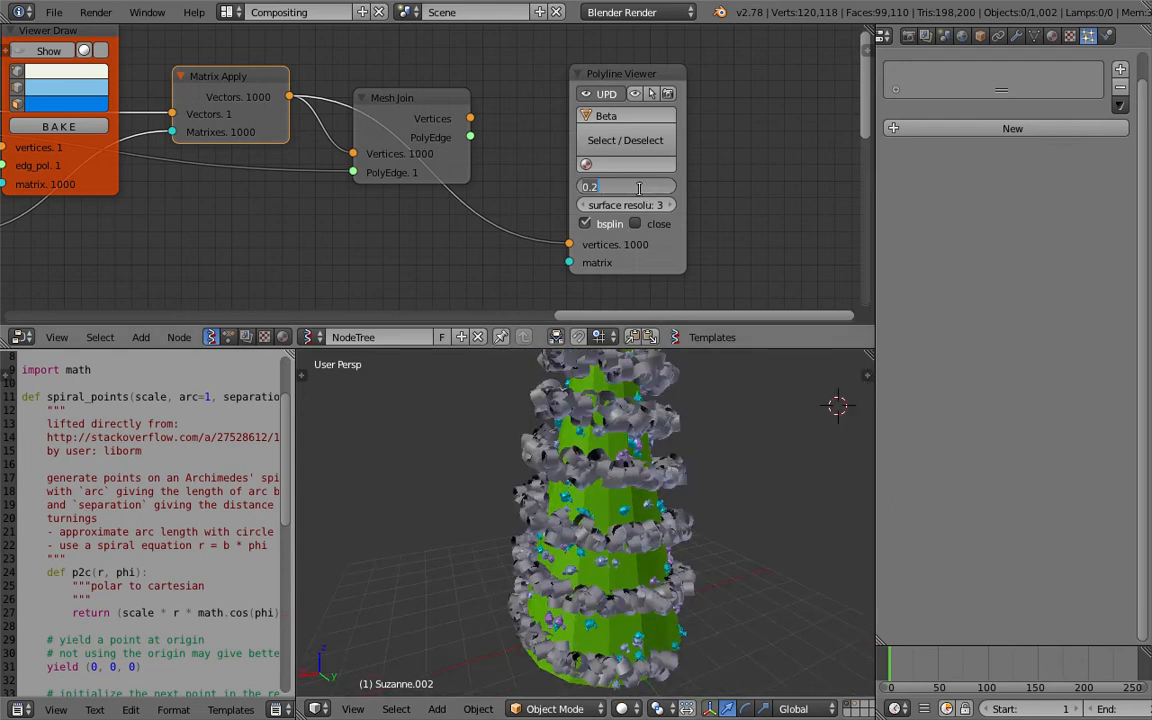
{"action": "type", "text": "0.1"}
{"action": "key", "text": "Return"}
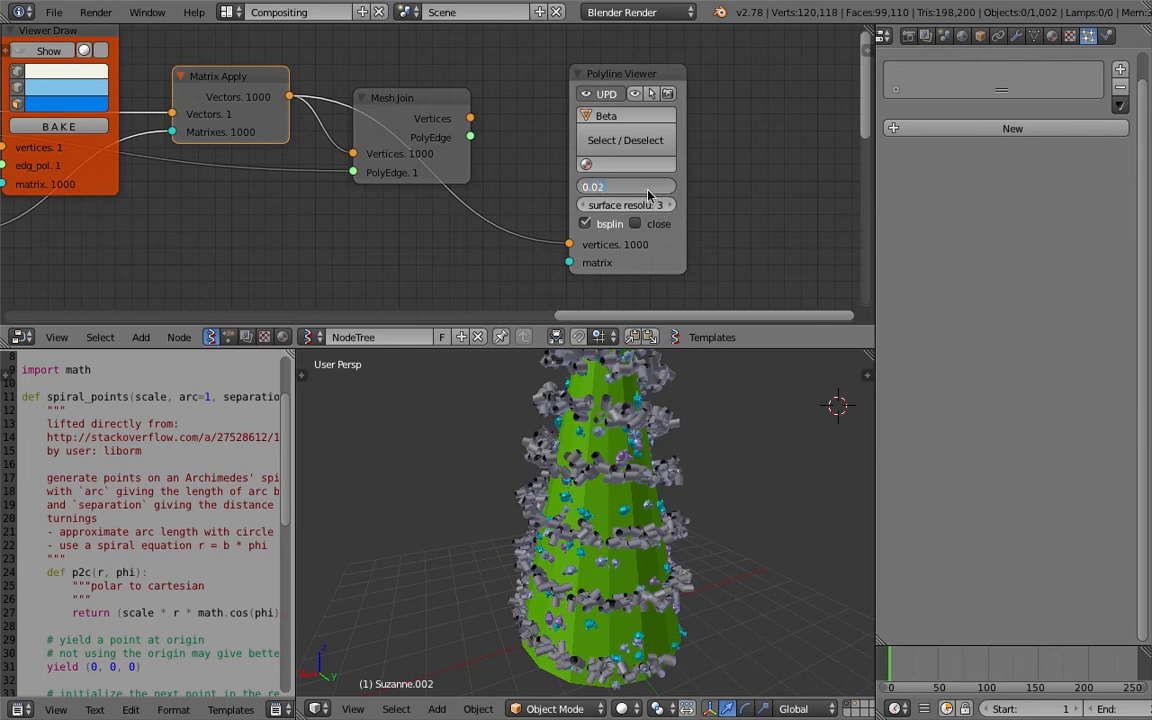
{"action": "left_click", "coordinate": [648, 190]}
{"action": "type", "text": "0.02"}
{"action": "key", "text": "Return"}
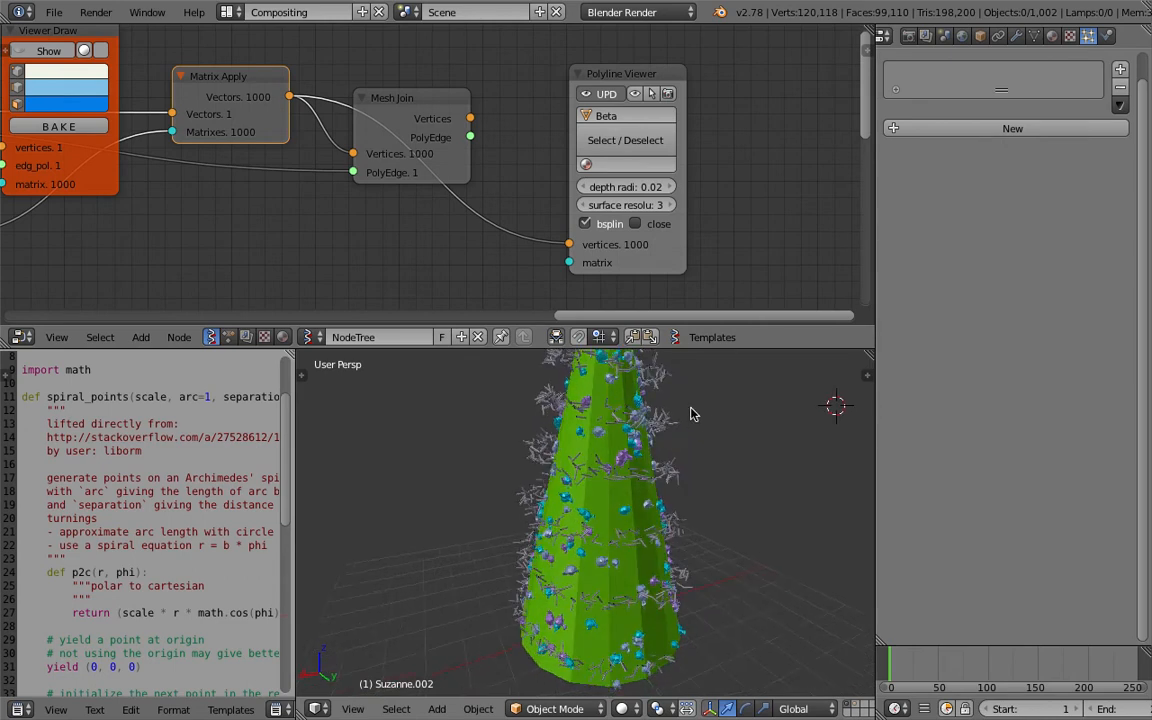
Set the Polyline Viewer's depth radius to 0.07 and inspect the garland tubes up close.
{"action": "left_click", "coordinate": [638, 187]}
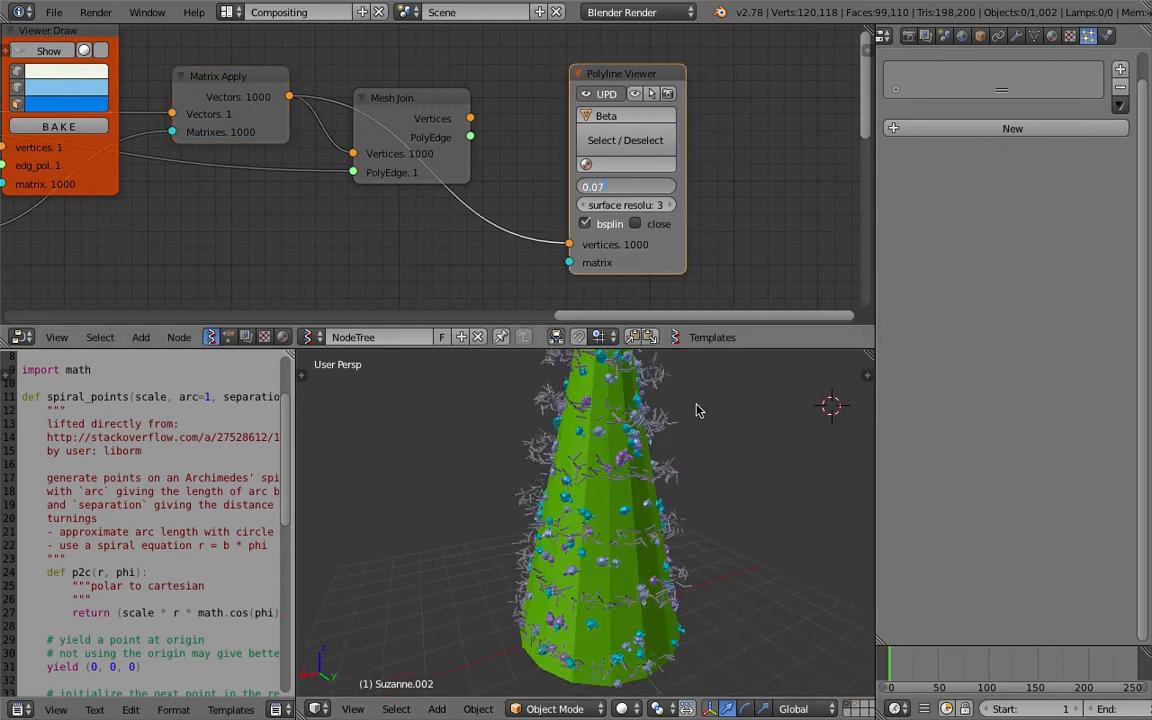
{"action": "type", "text": "0.07"}
{"action": "key", "text": "Return"}
{"action": "scroll", "coordinate": [634, 442], "scroll_direction": "up", "scroll_amount": 3}
{"action": "middle_click_drag", "start_coordinate": [504, 470], "coordinate": [625, 521]}
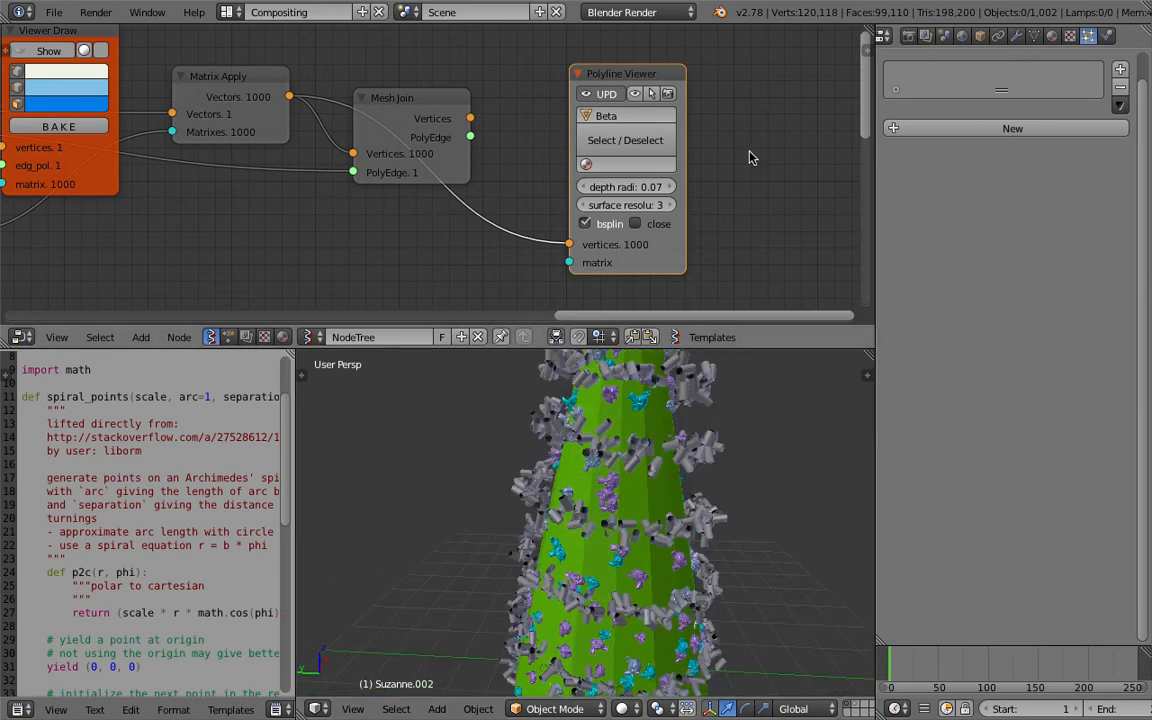
{"action": "left_click", "coordinate": [662, 164]}
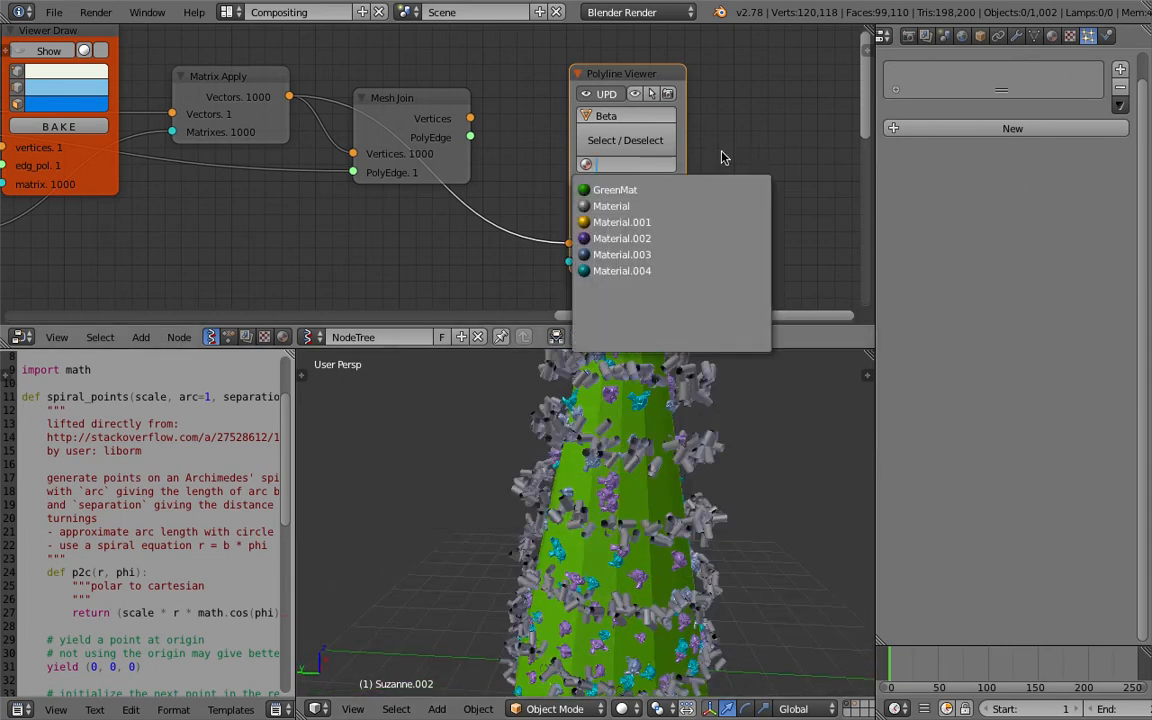
{"action": "left_click", "coordinate": [1000, 128]}
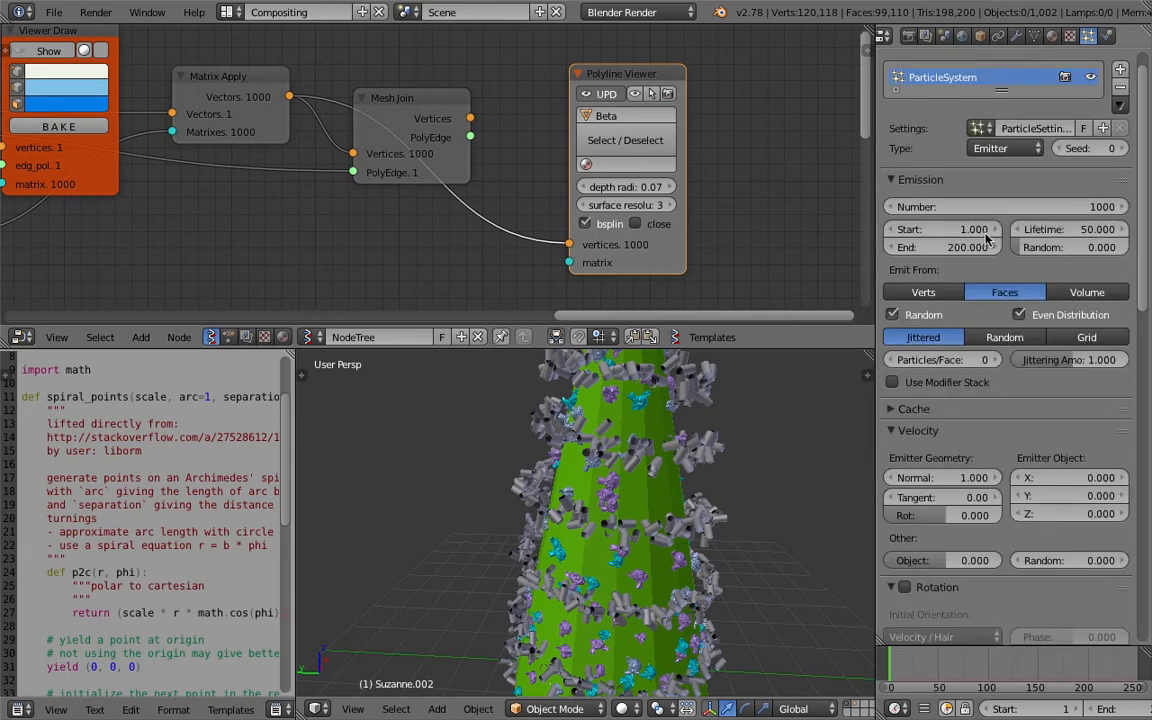
{"action": "left_click", "coordinate": [1120, 88]}
Select one of the garland tubes and give it a new material with a red diffuse color.
{"action": "right_click", "coordinate": [710, 366]}
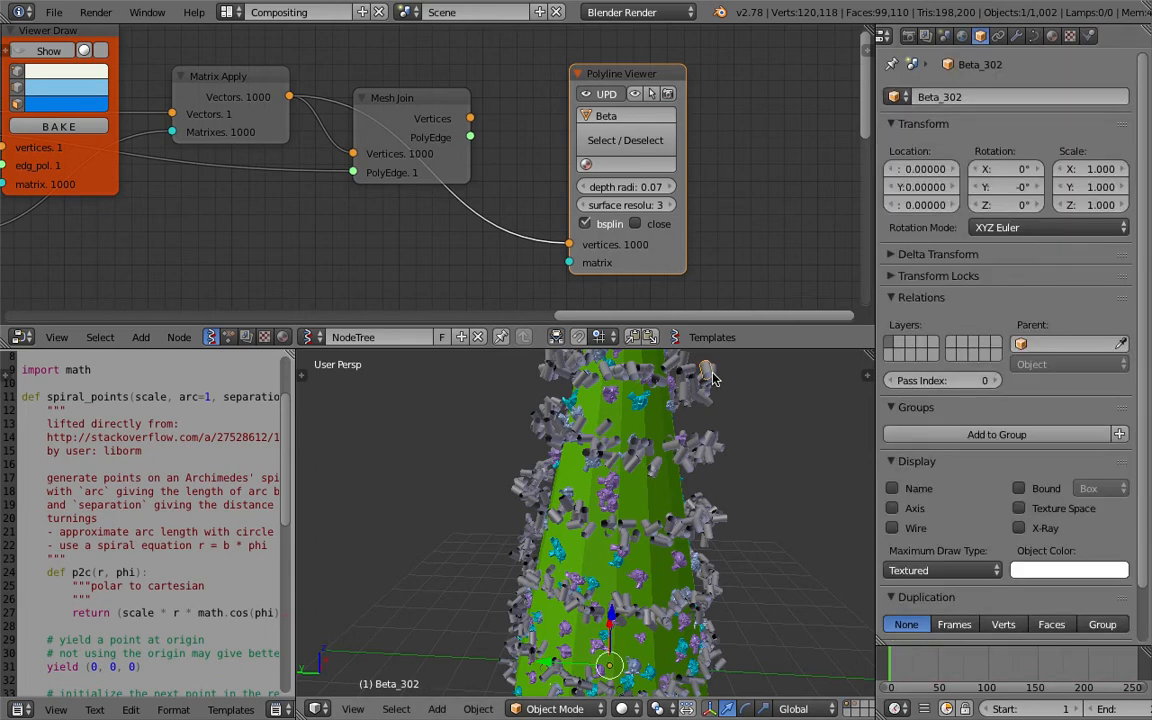
{"action": "left_click", "coordinate": [1051, 36]}
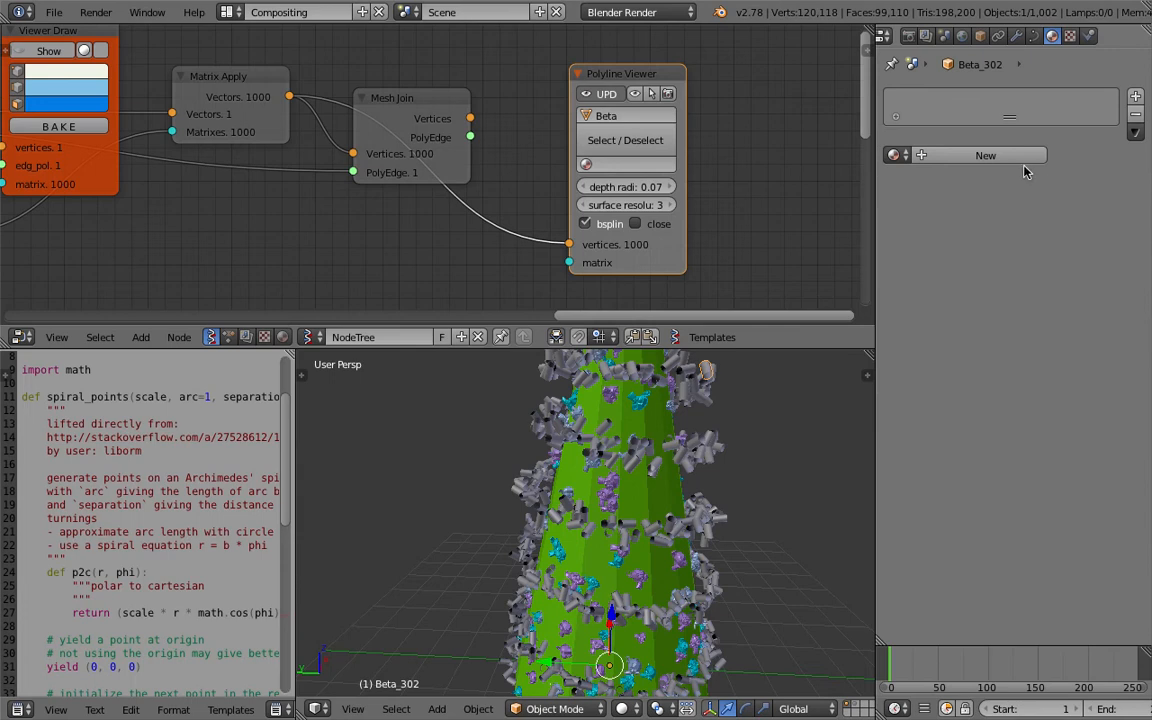
{"action": "left_click", "coordinate": [1010, 158]}
{"action": "left_click", "coordinate": [960, 380]}
{"action": "left_click_drag", "start_coordinate": [908, 200], "coordinate": [913, 268]}
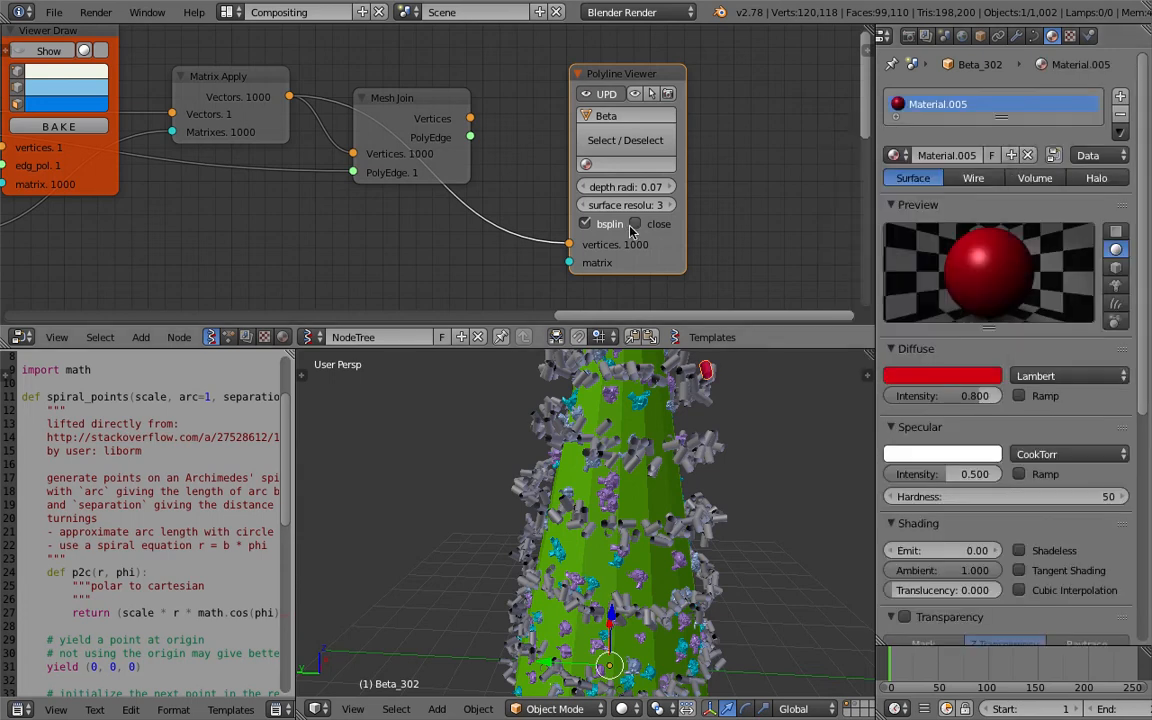
Assign Material.005 to the Polyline Viewer node and shift the material's diffuse color to a lighter pinkish red.
{"action": "left_click", "coordinate": [600, 164]}
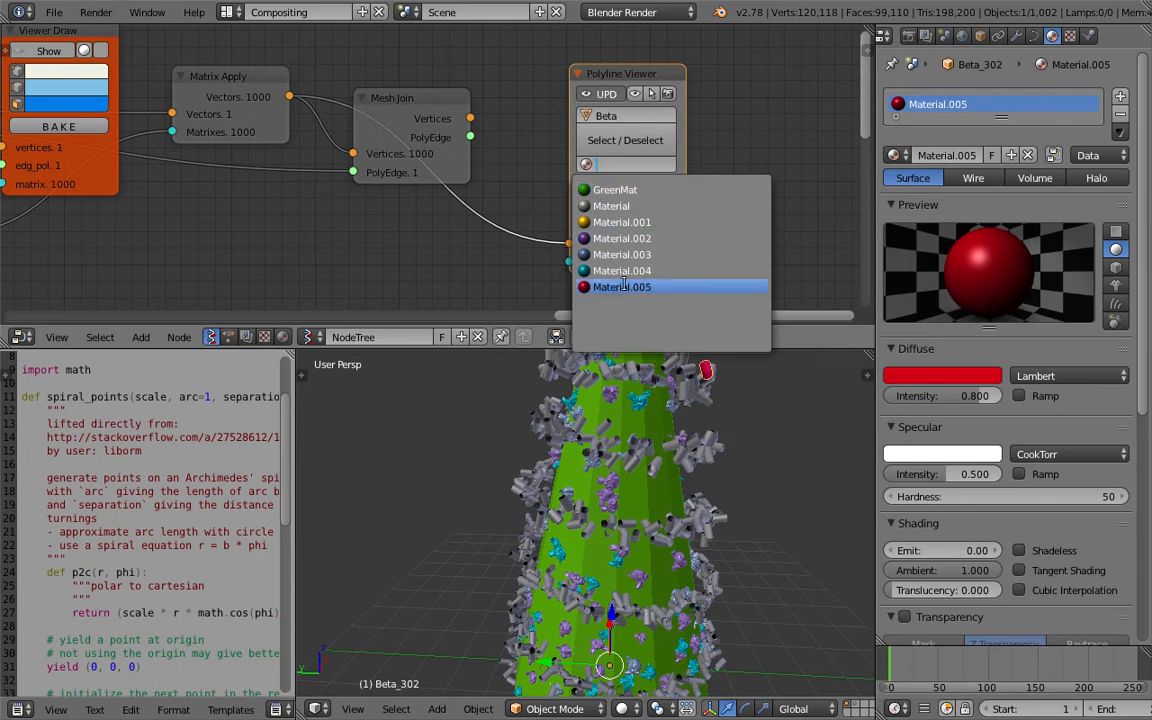
{"action": "key", "text": "Return"}
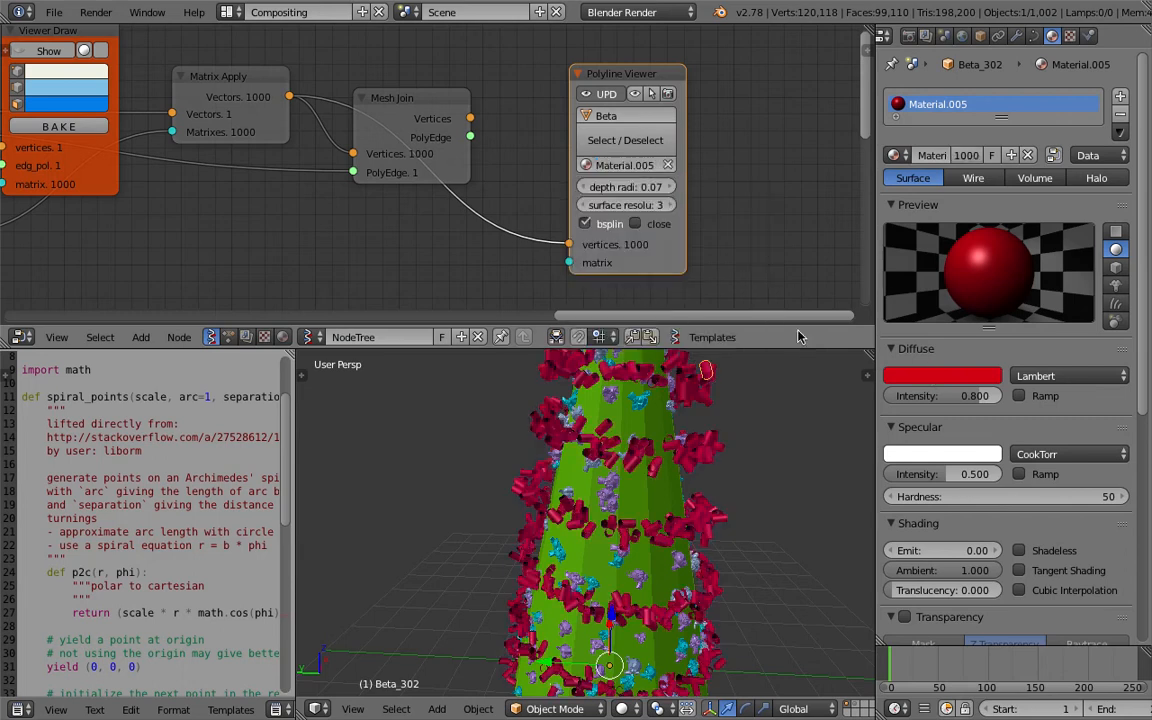
{"action": "left_click", "coordinate": [928, 376]}
{"action": "mouse_move", "coordinate": [913, 268]}
{"action": "left_mouse_down"}
{"action": "mouse_move", "coordinate": [897, 237]}
{"action": "mouse_move", "coordinate": [907, 247]}
{"action": "left_mouse_up"}
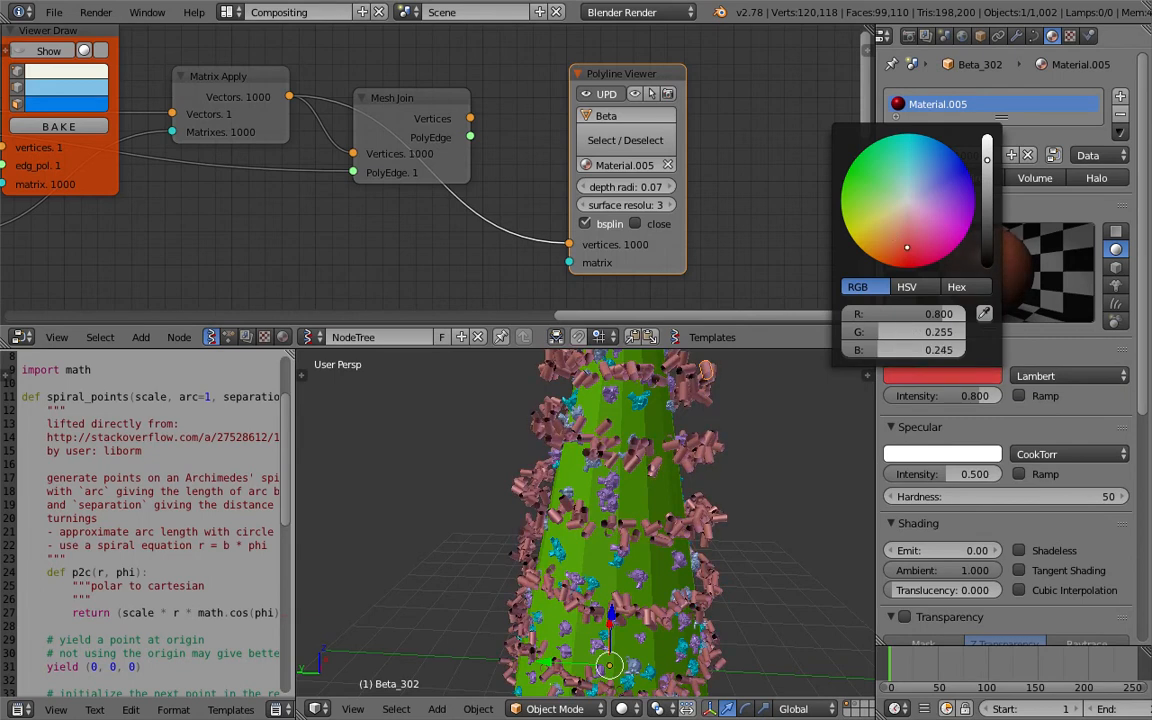
Set the Polyline Viewer's depth radius to 0.02.
{"action": "scroll", "coordinate": [651, 422], "scroll_direction": "down", "scroll_amount": 3}
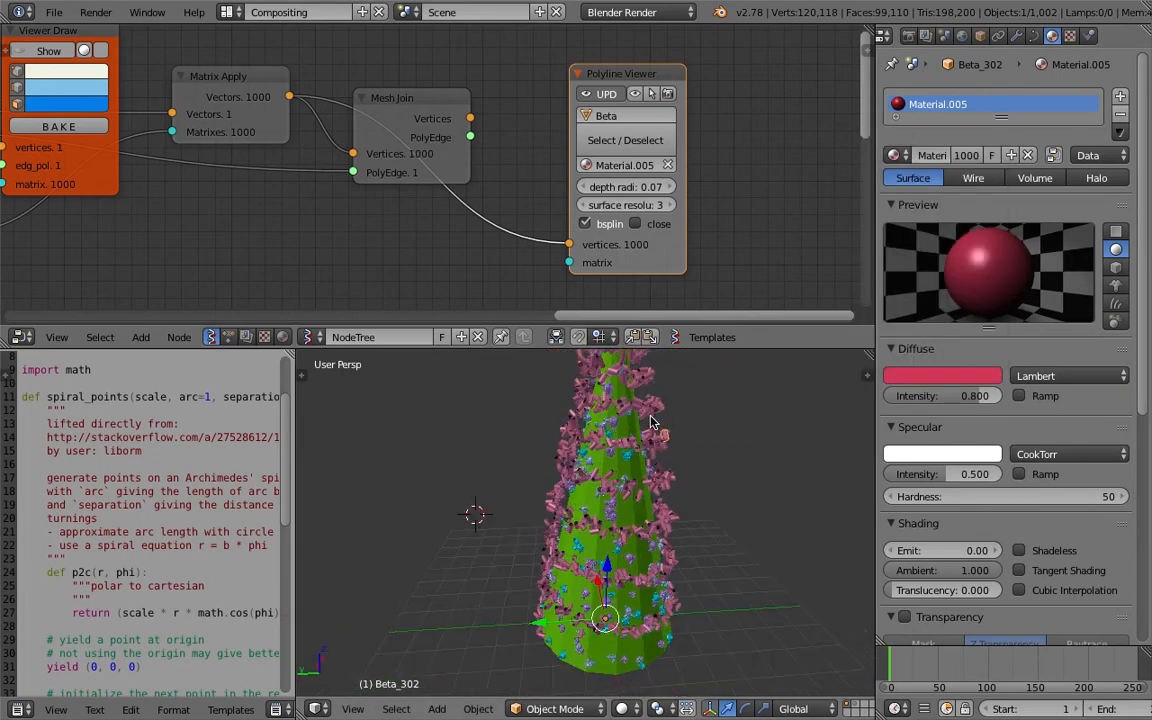
{"action": "scroll", "coordinate": [651, 422], "scroll_direction": "up", "scroll_amount": 2}
{"action": "left_click", "coordinate": [631, 188]}
{"action": "type", "text": "0."}
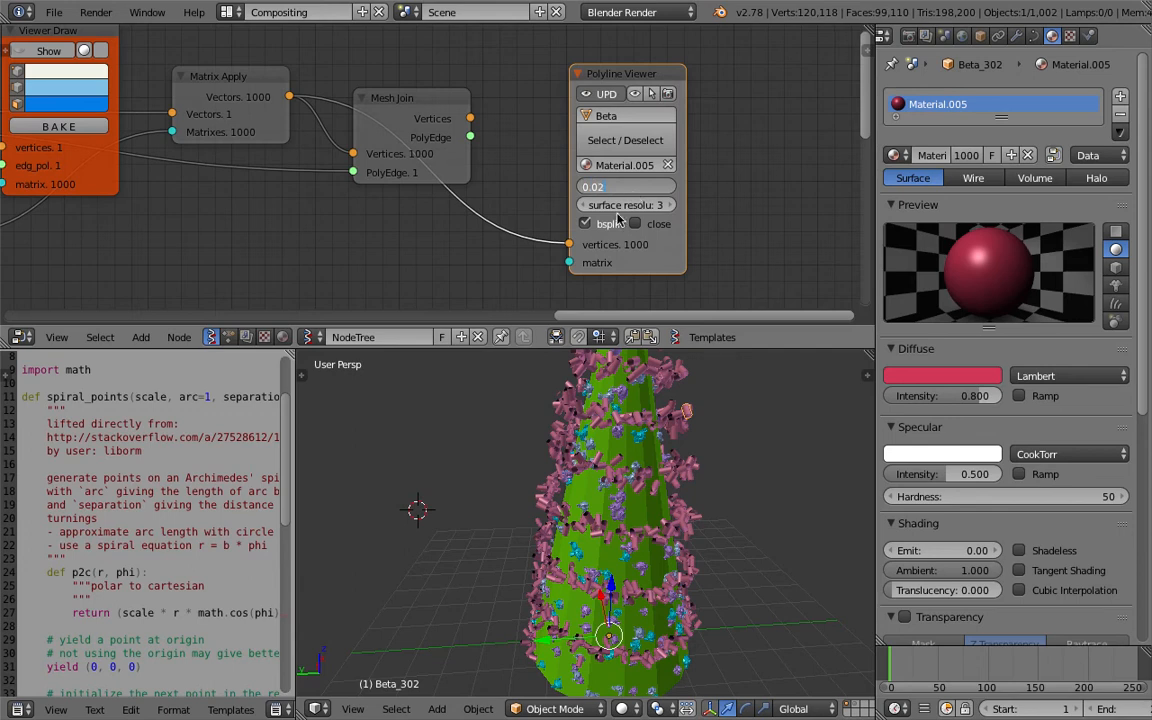
{"action": "type", "text": "02"}
{"action": "key", "text": "Return"}
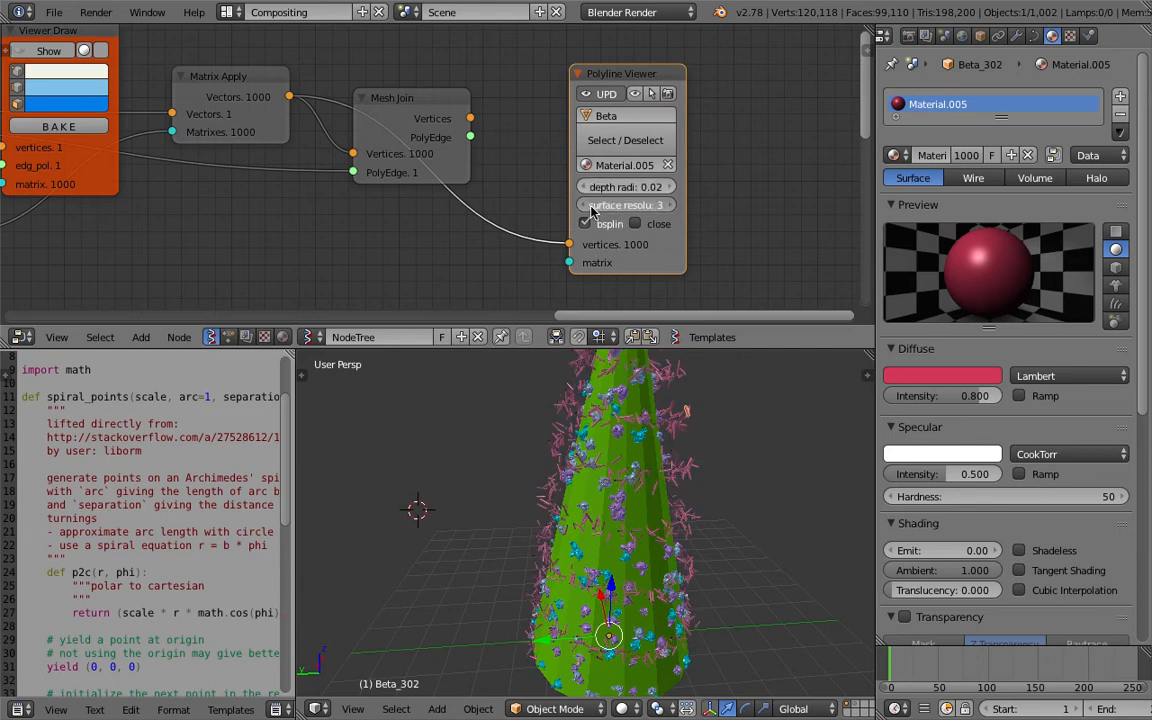
Lower the Polyline Viewer's surface resolution to 0 and save the Blender file.
{"action": "left_click", "coordinate": [590, 206]}
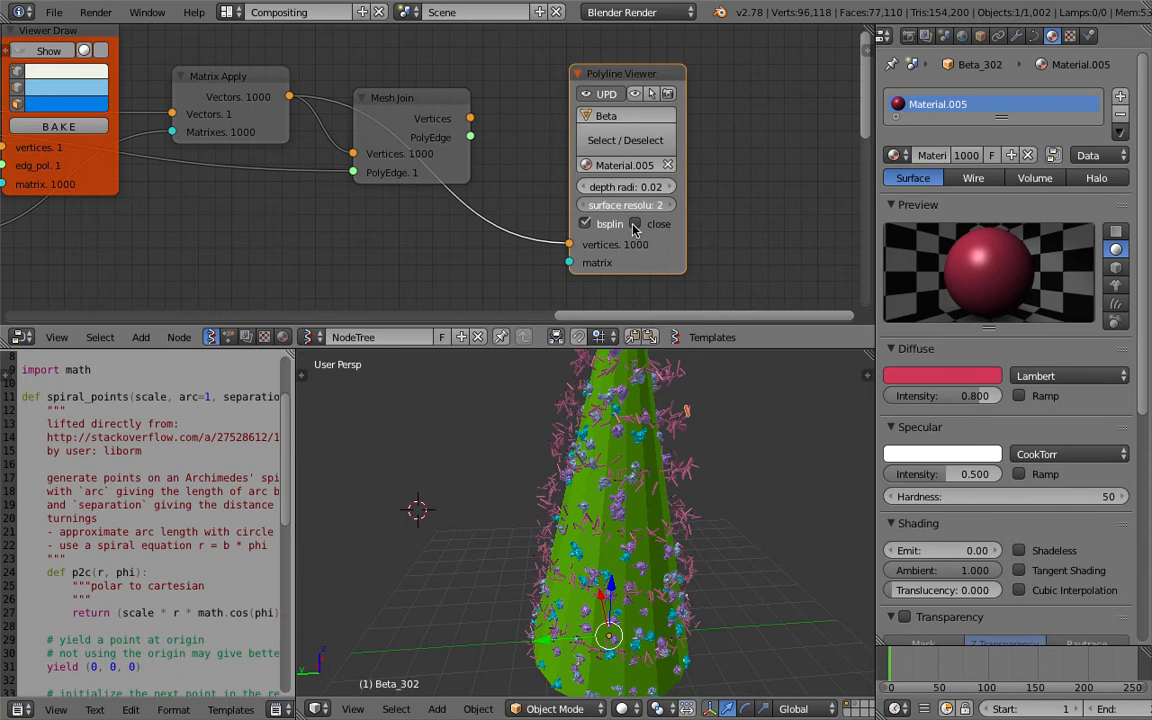
{"action": "left_click", "coordinate": [587, 206]}
{"action": "middle_click_drag", "start_coordinate": [712, 476], "coordinate": [668, 442]}
{"action": "key", "text": "ctrl+s"}
{"action": "left_click", "coordinate": [669, 438]}
Change the diffuse color of the garland material to a saturated pinkish magenta and check it on the tree.
{"action": "left_click", "coordinate": [904, 380]}
{"action": "left_click_drag", "start_coordinate": [919, 248], "coordinate": [937, 257]}
{"action": "middle_click_drag", "start_coordinate": [643, 524], "coordinate": [751, 506]}
Turn off the bspline option in the Polyline Viewer node and move the node slightly farther from Mesh Join.
{"action": "middle_click_drag", "start_coordinate": [681, 215], "coordinate": [671, 216]}
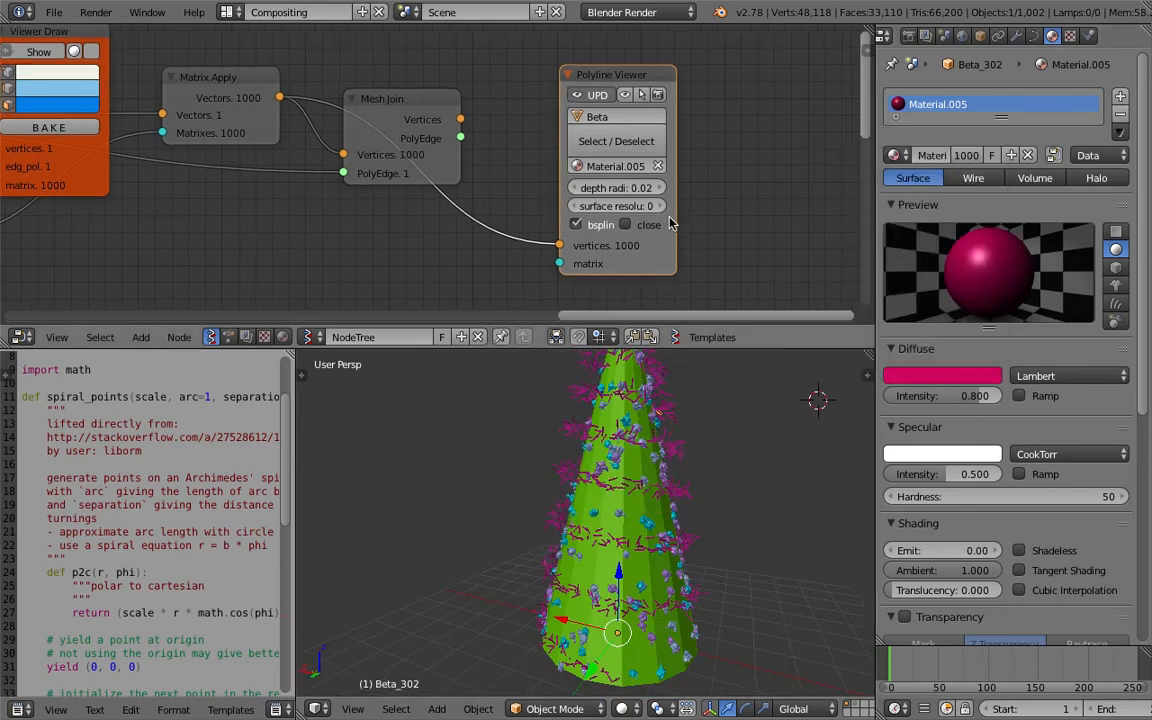
{"action": "left_click", "coordinate": [579, 226]}
{"action": "middle_click_drag", "start_coordinate": [618, 194], "coordinate": [613, 179]}
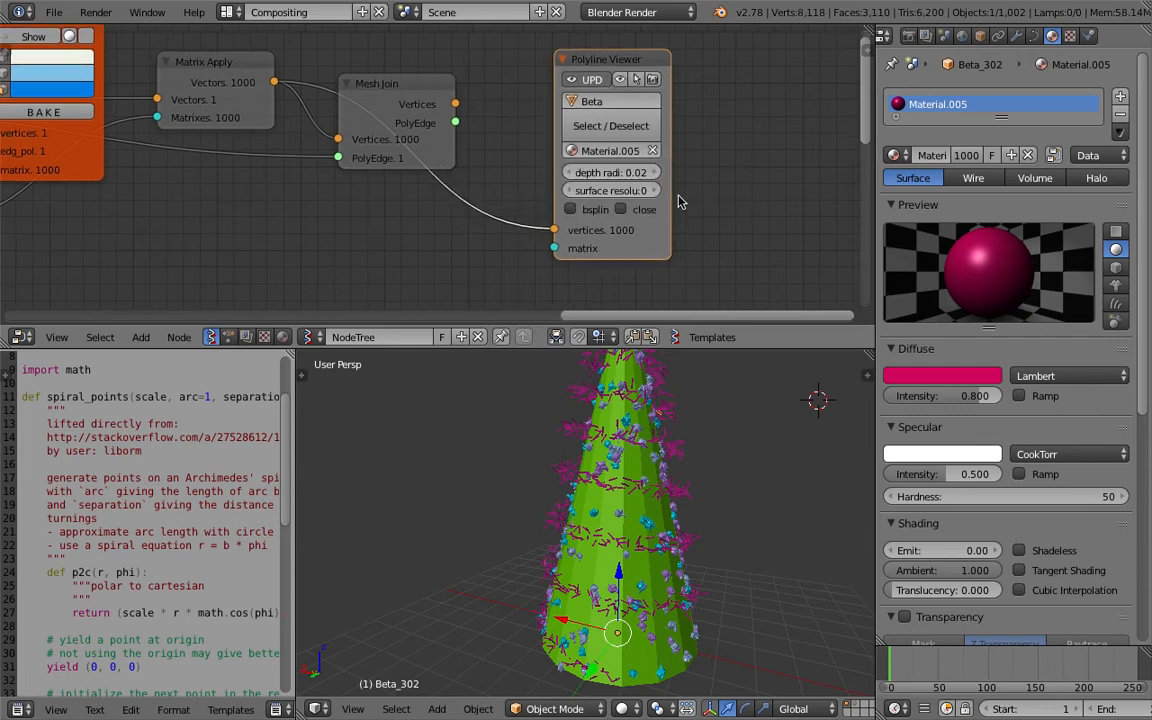
{"action": "left_click_drag", "start_coordinate": [615, 51], "coordinate": [630, 36]}
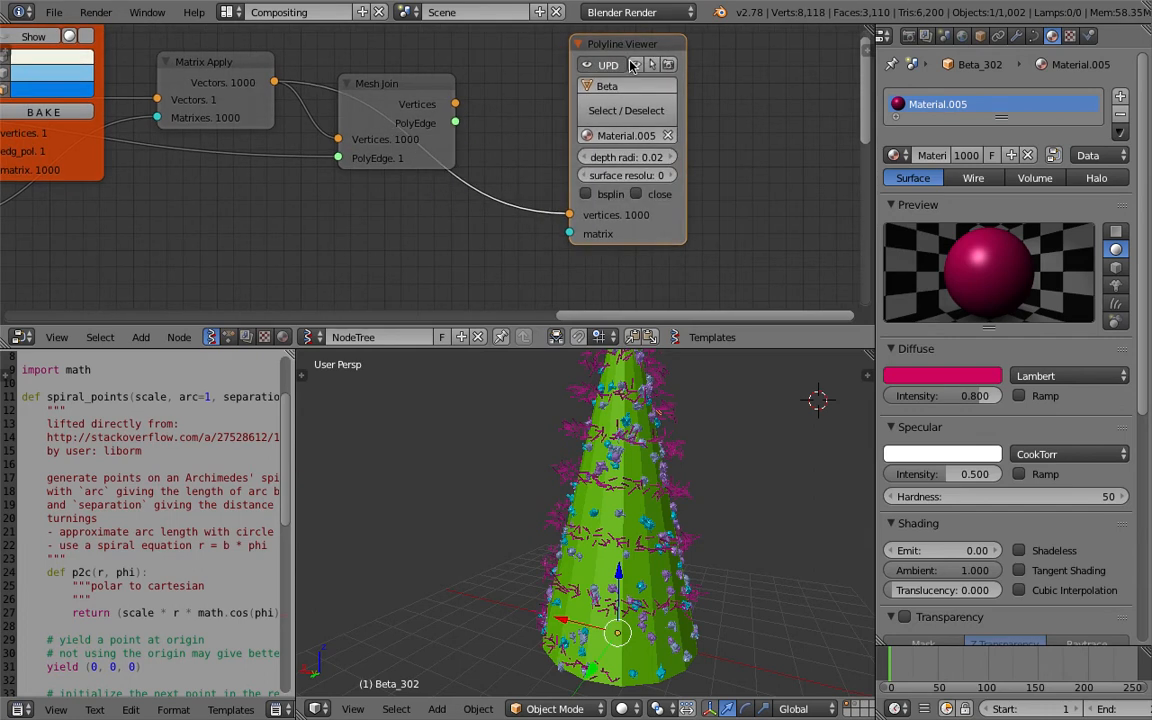
Toggle the garland tubes' visibility off and on in the Polyline Viewer node and view the tree from another angle.
{"action": "left_click", "coordinate": [637, 67]}
{"action": "left_click", "coordinate": [637, 67]}
{"action": "middle_click_drag", "start_coordinate": [698, 468], "coordinate": [761, 455]}
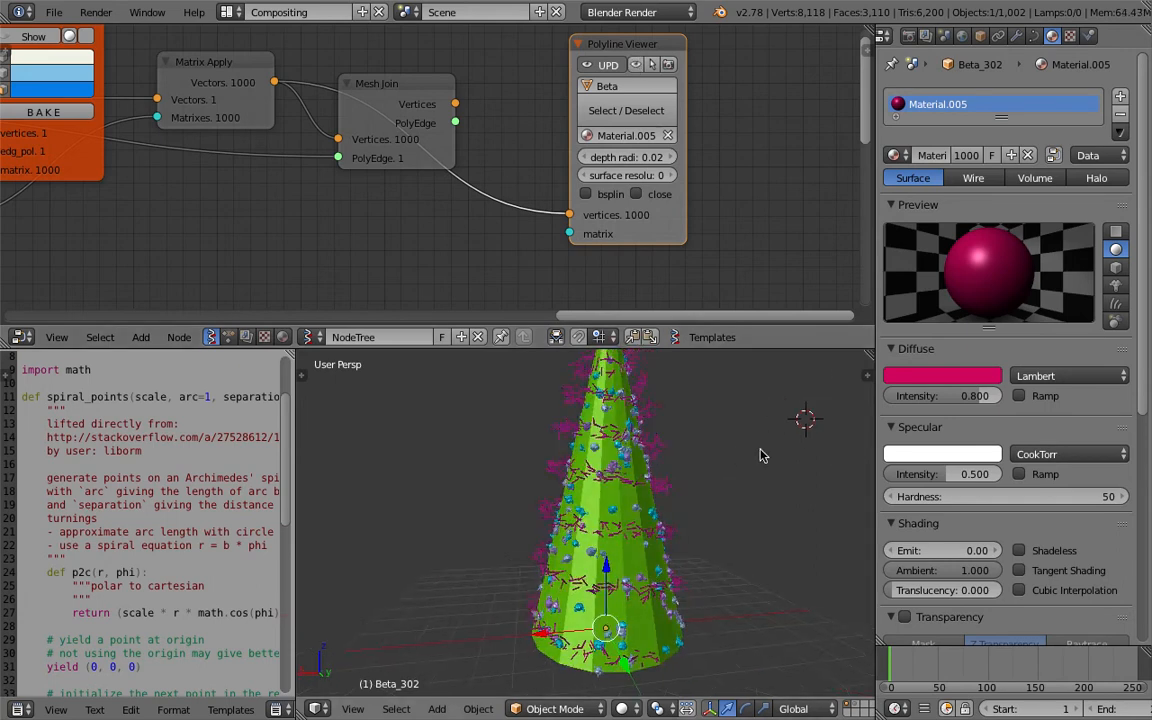
Change the diffuse colour of Material.005 on the polyline strands to a pale pink.
{"action": "scroll", "coordinate": [763, 455], "scroll_direction": "down", "scroll_amount": 2}
{"action": "left_click", "coordinate": [920, 374]}
{"action": "mouse_move", "coordinate": [903, 231]}
{"action": "left_mouse_down"}
{"action": "mouse_move", "coordinate": [918, 195]}
{"action": "mouse_move", "coordinate": [879, 205]}
{"action": "left_mouse_up"}
{"action": "left_click_drag", "start_coordinate": [987, 161], "coordinate": [987, 136]}
{"action": "left_click_drag", "start_coordinate": [917, 189], "coordinate": [920, 210]}
Inspect the recoloured strands around the tree up close and from a distance, and save the file.
{"action": "middle_click_drag", "start_coordinate": [592, 514], "coordinate": [512, 576]}
{"action": "middle_click_drag", "start_coordinate": [643, 537], "coordinate": [686, 456]}
{"action": "scroll", "coordinate": [698, 479], "scroll_direction": "up", "scroll_amount": 5}
{"action": "scroll", "coordinate": [690, 477], "scroll_direction": "down", "scroll_amount": 4}
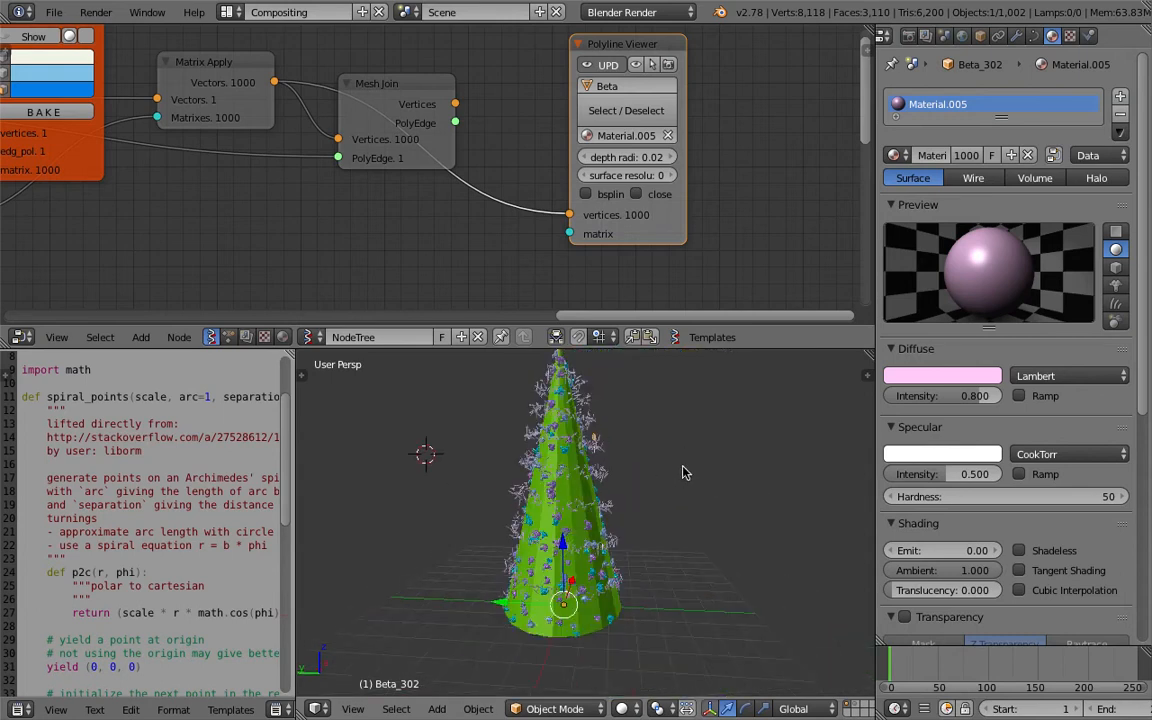
{"action": "scroll", "coordinate": [683, 472], "scroll_direction": "up", "scroll_amount": 5}
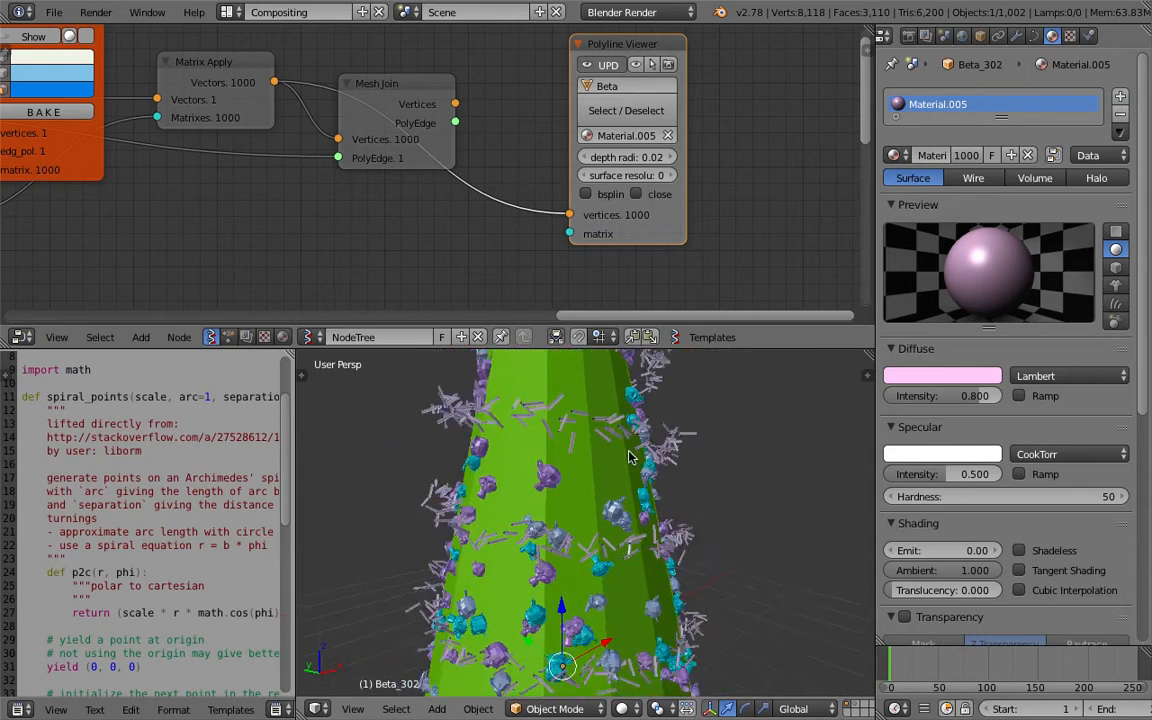
{"action": "scroll", "coordinate": [629, 457], "scroll_direction": "down", "scroll_amount": 7}
{"action": "middle_click_drag", "start_coordinate": [622, 503], "coordinate": [595, 500]}
{"action": "middle_click_drag", "start_coordinate": [551, 277], "coordinate": [553, 187]}
{"action": "scroll", "coordinate": [635, 532], "scroll_direction": "up", "scroll_amount": 3}
{"action": "key", "text": "ctrl+s"}
{"action": "left_click", "coordinate": [547, 591]}
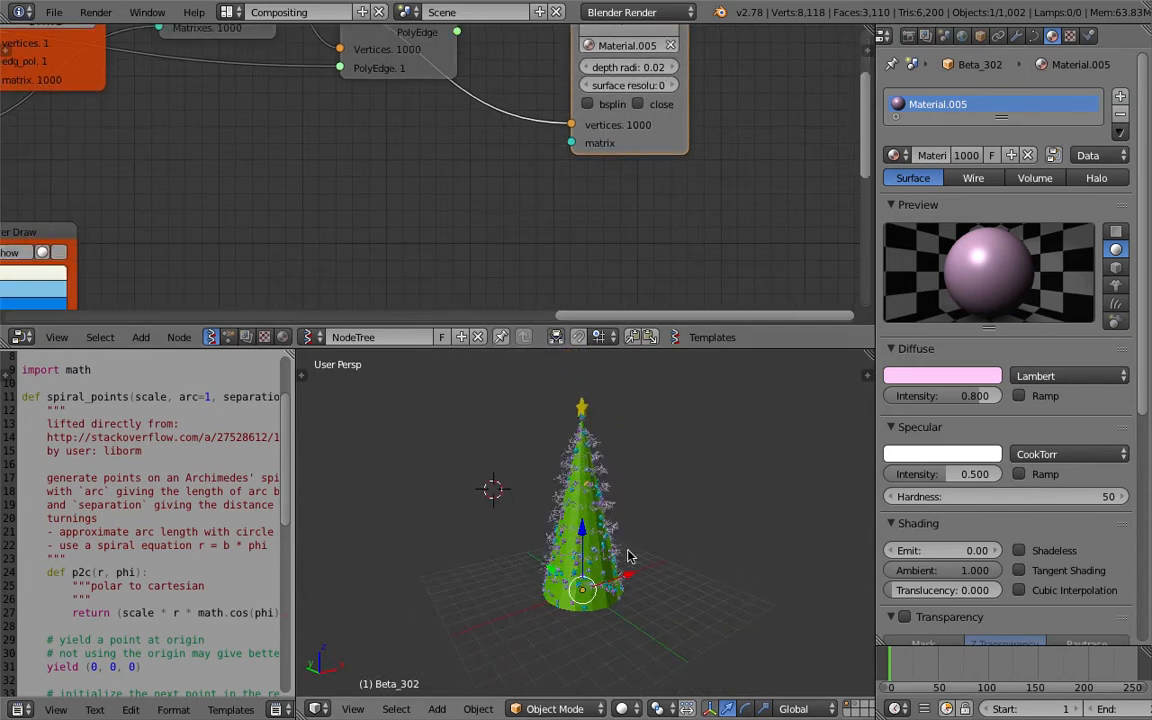
{"action": "scroll", "coordinate": [434, 224], "scroll_direction": "down", "scroll_amount": 1}
{"action": "middle_click_drag", "start_coordinate": [434, 224], "coordinate": [447, 181]}
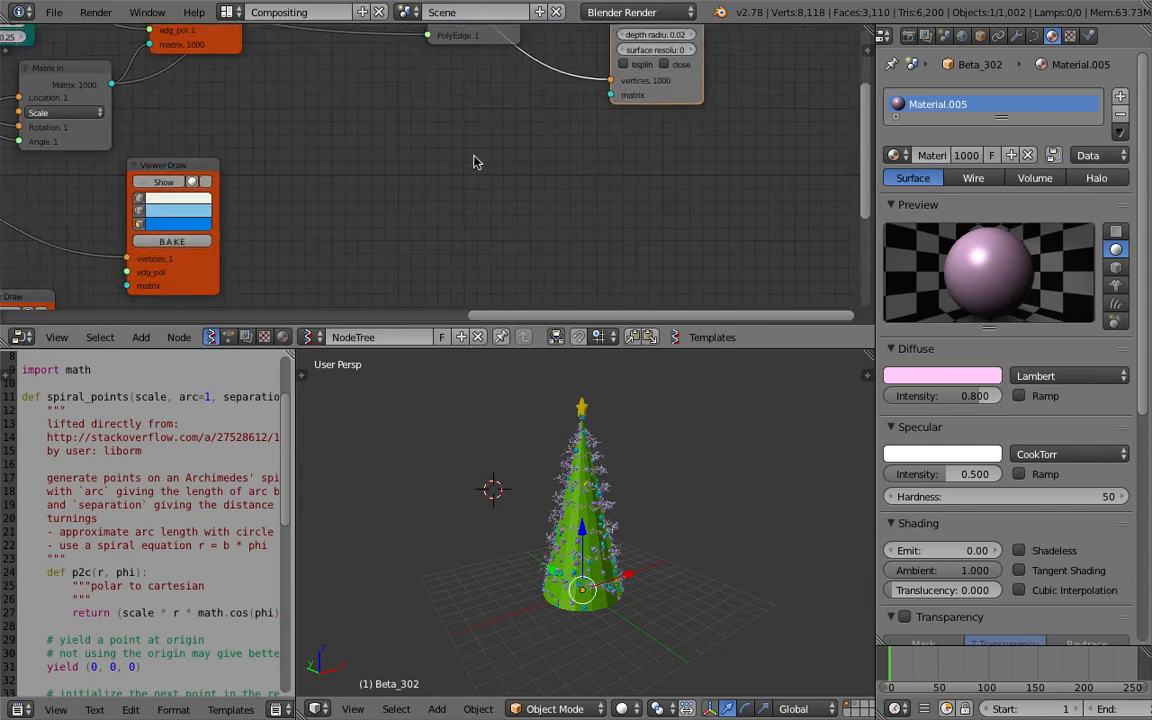
{"action": "key", "text": "shift+a"}
{"action": "left_click", "coordinate": [472, 157]}
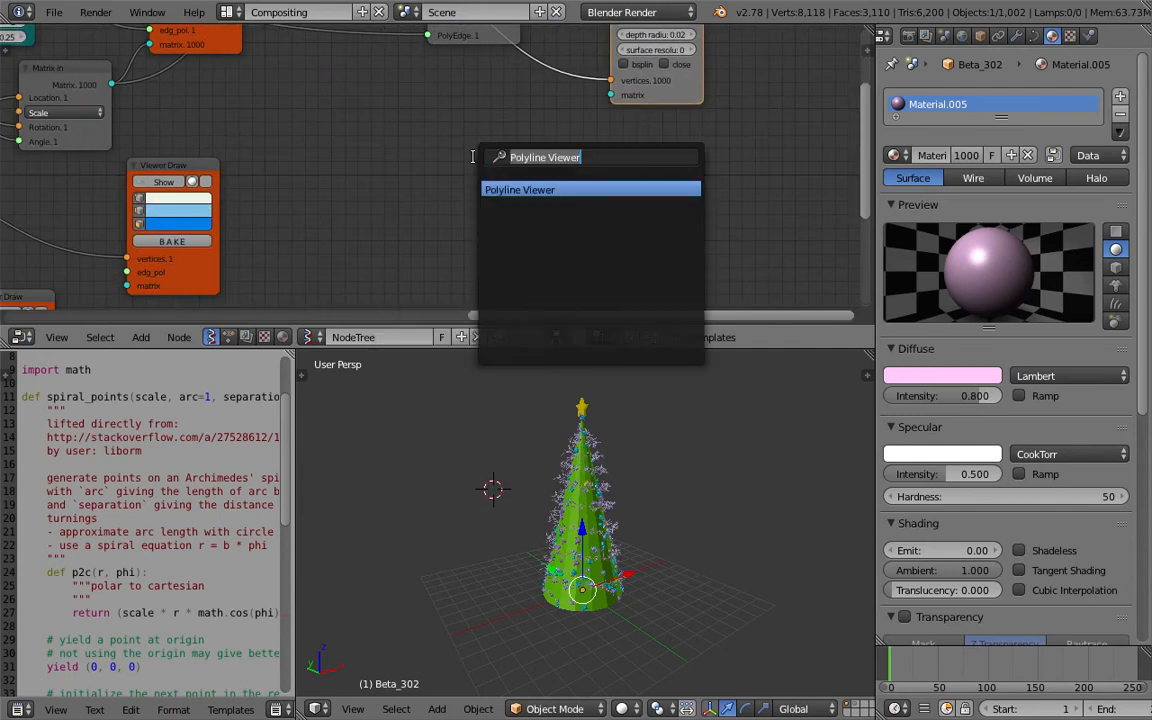
{"action": "type", "text": "a"}
{"action": "key", "text": "Escape"}
Add an NGon generator node and place it in the empty area below the Mesh Join node.
{"action": "key", "text": "shift+a"}
{"action": "mouse_move", "coordinate": [447, 196]}
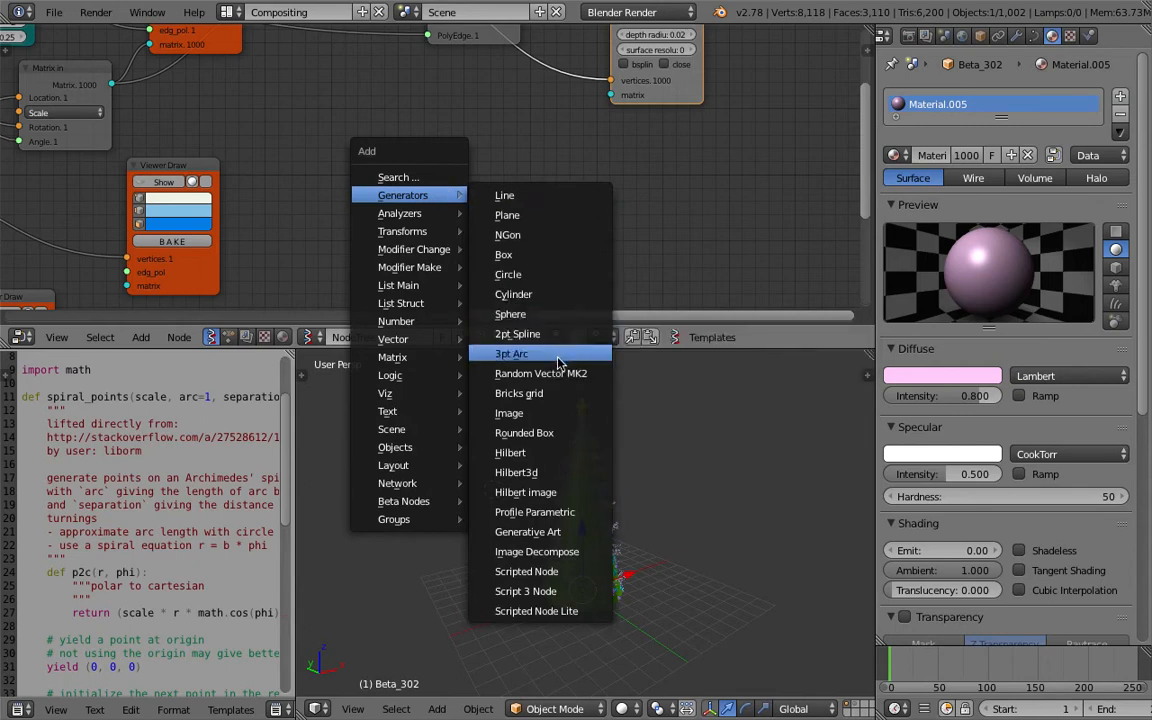
{"action": "left_click", "coordinate": [537, 230]}
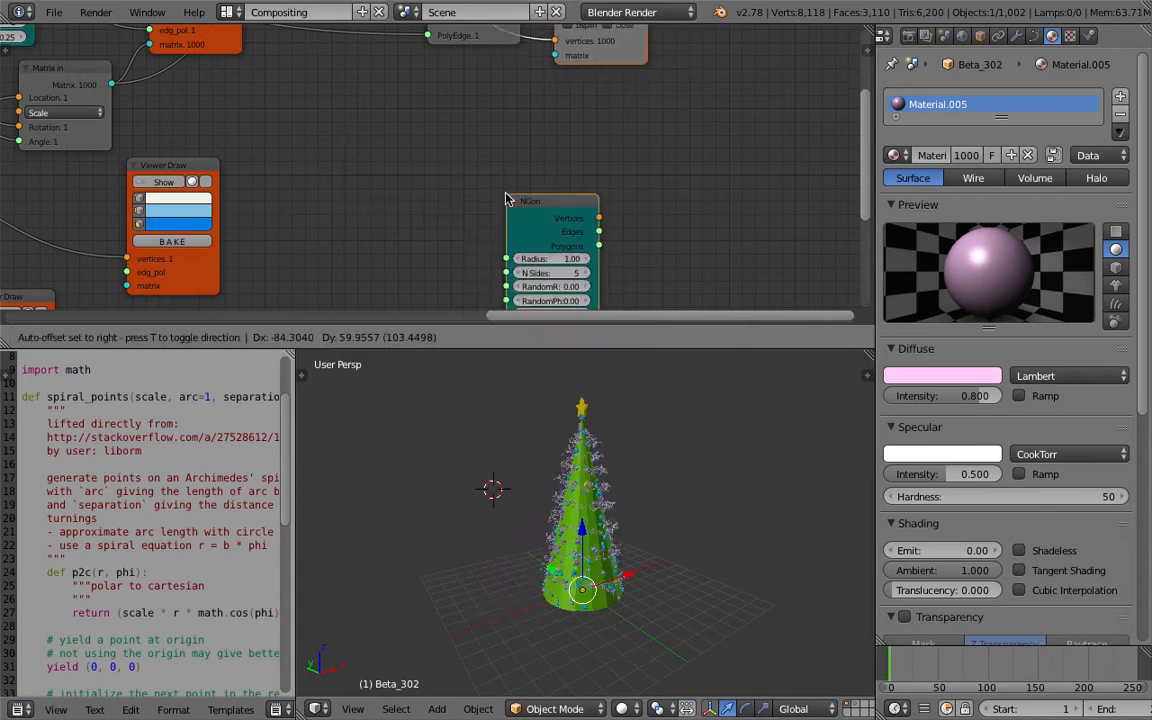
{"action": "left_click", "coordinate": [548, 226]}
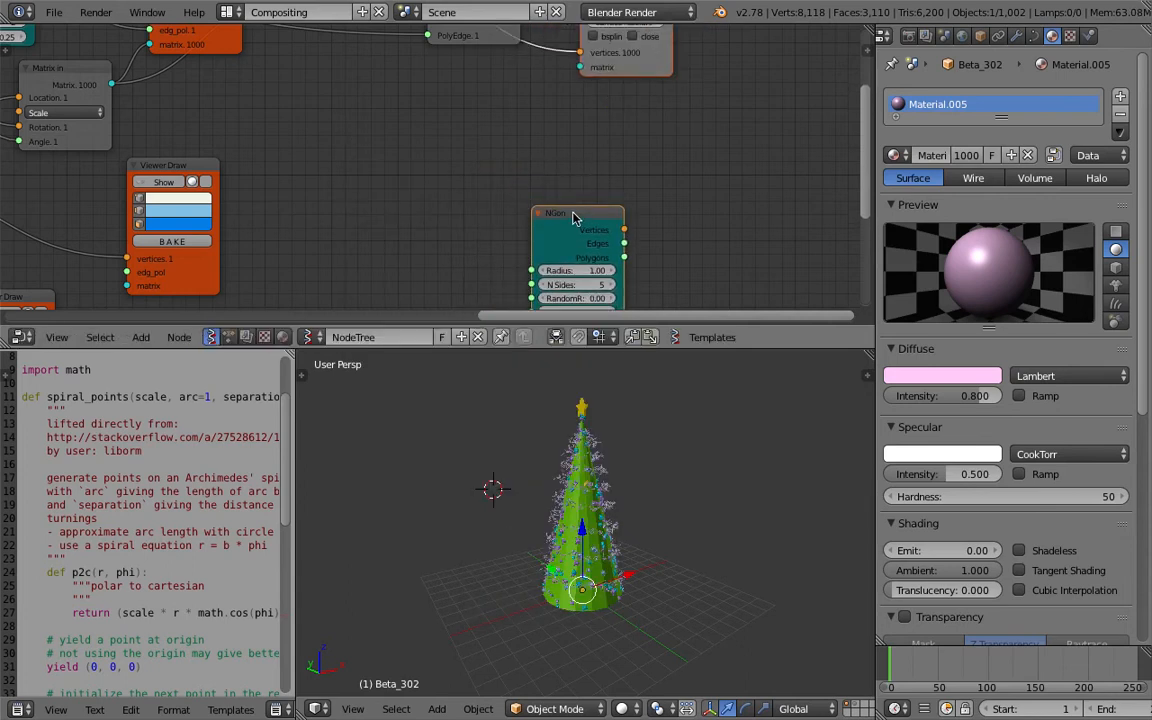
{"action": "left_click_drag", "start_coordinate": [573, 218], "coordinate": [433, 152]}
Add a Viewer Draw node and place it beside the NGon node.
{"action": "key", "text": "shift+a"}
{"action": "mouse_move", "coordinate": [520, 160]}
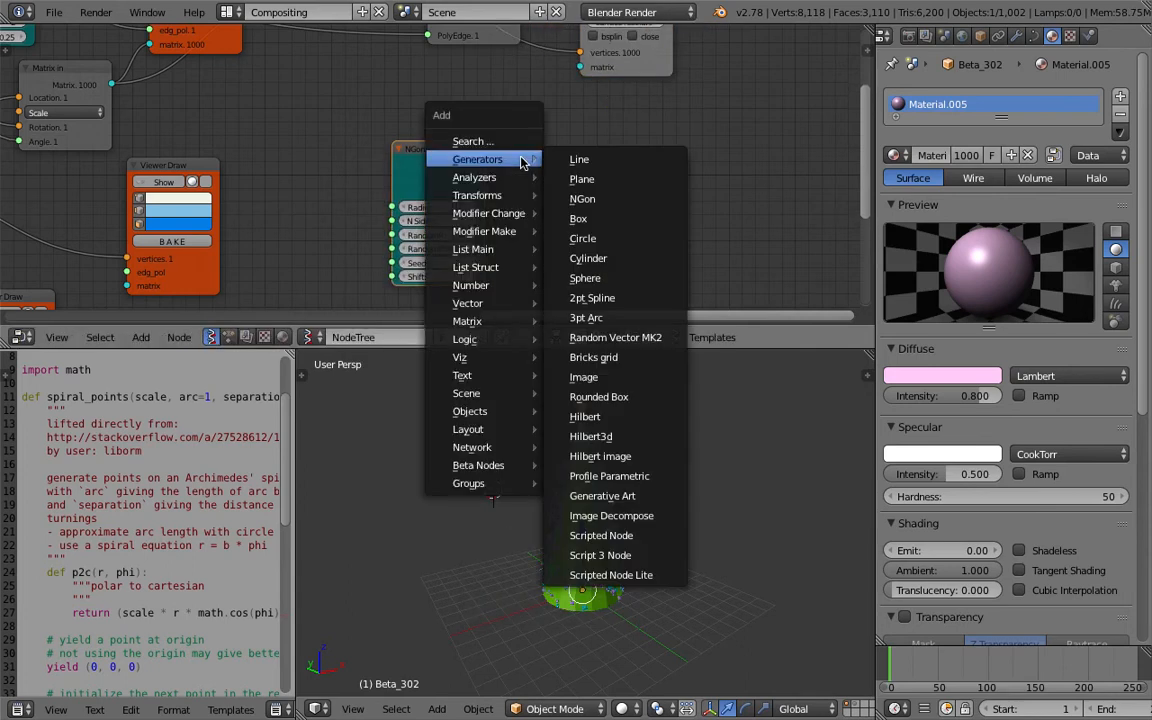
{"action": "left_click", "coordinate": [518, 141]}
{"action": "type", "text": "view"}
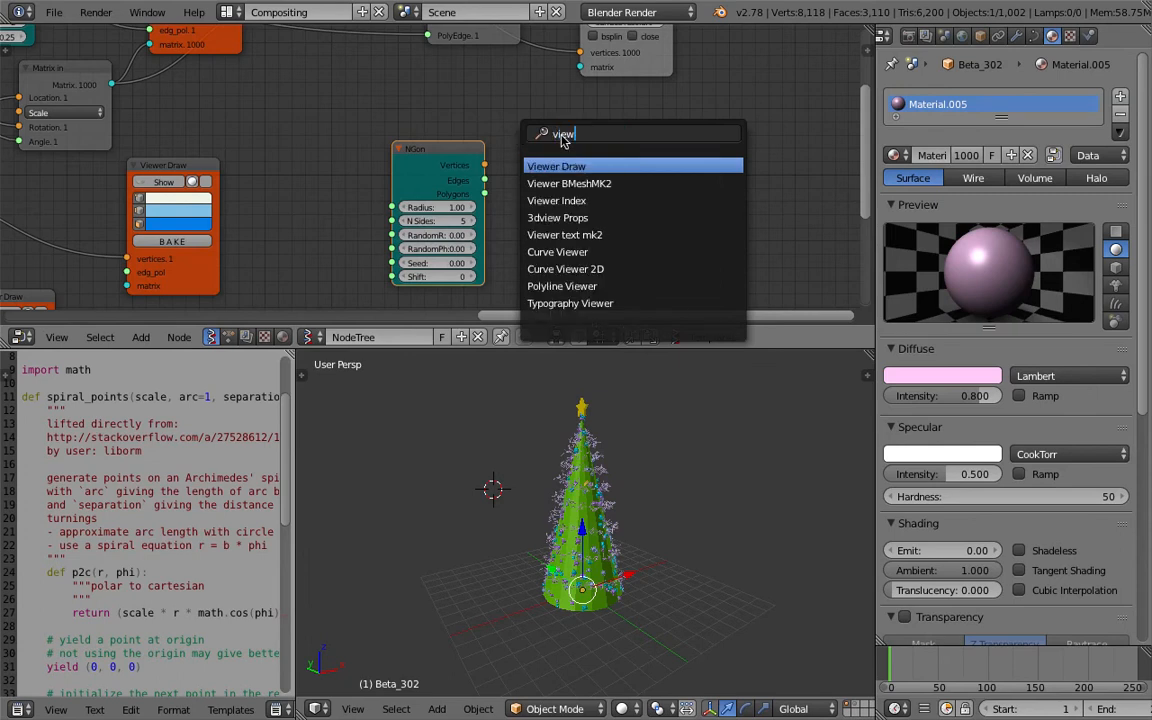
{"action": "key", "text": "Return"}
{"action": "left_click", "coordinate": [635, 140]}
Connect the NGon's Vertices and Polygons outputs to the new Viewer Draw's vertices and edg_pol inputs.
{"action": "scroll", "coordinate": [545, 162], "scroll_direction": "up", "scroll_amount": 2}
{"action": "left_click_drag", "start_coordinate": [495, 165], "coordinate": [660, 256]}
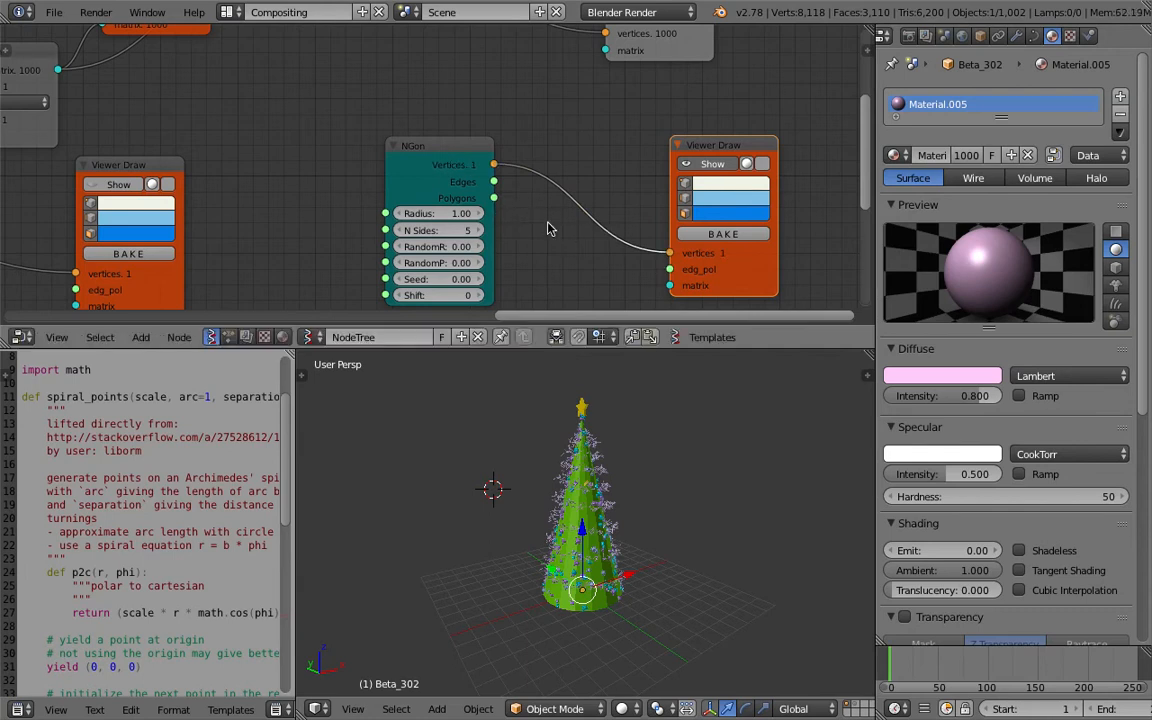
{"action": "middle_click_drag", "start_coordinate": [549, 232], "coordinate": [543, 218]}
{"action": "left_click_drag", "start_coordinate": [489, 183], "coordinate": [660, 258]}
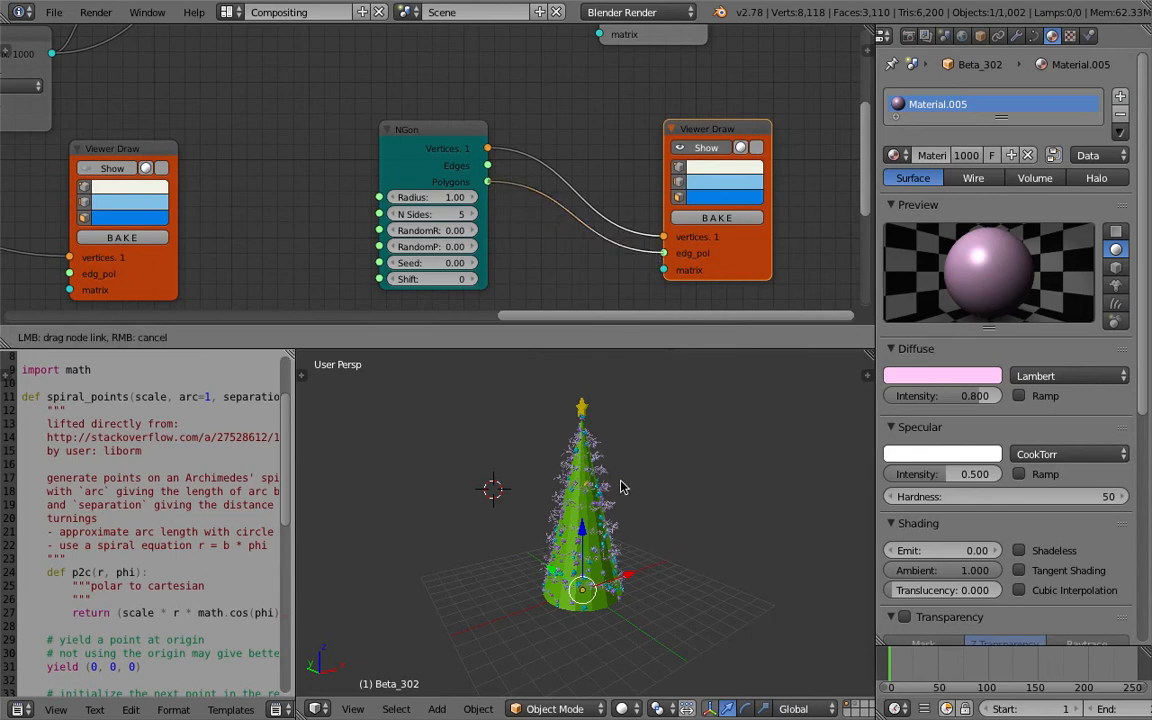
{"action": "middle_click_drag", "start_coordinate": [610, 490], "coordinate": [586, 487]}
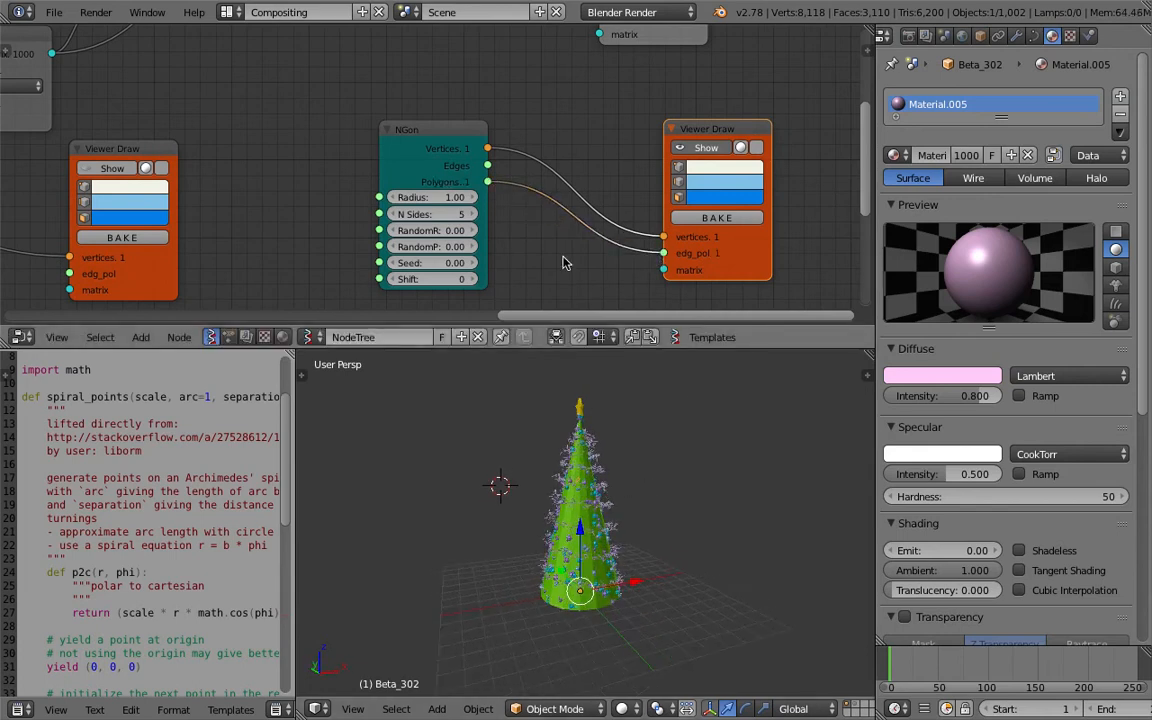
Move the Polyline Viewer node slightly farther away from the Mesh Join node.
{"action": "scroll", "coordinate": [563, 258], "scroll_direction": "down", "scroll_amount": 6}
{"action": "middle_click_drag", "start_coordinate": [563, 123], "coordinate": [518, 228]}
{"action": "scroll", "coordinate": [537, 203], "scroll_direction": "up", "scroll_amount": 4}
{"action": "left_click_drag", "start_coordinate": [567, 57], "coordinate": [558, 55]}
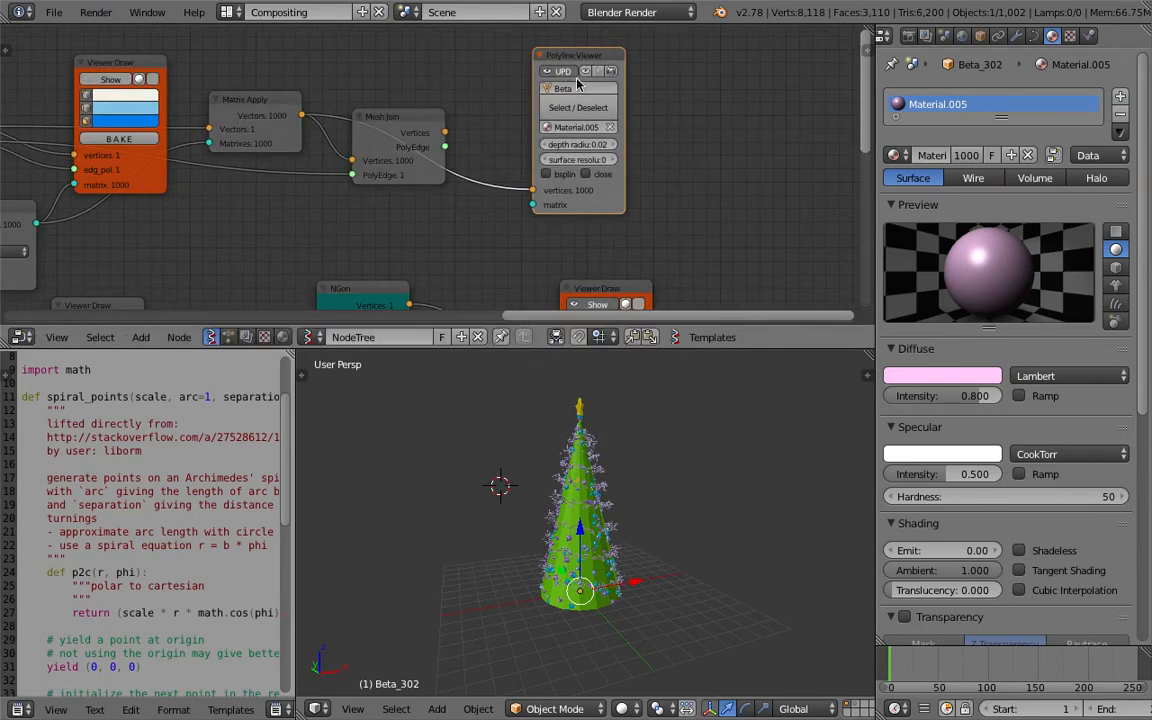
Increase the NGon node's radius to about 5.02 so the polygon extends beyond the tree's base.
{"action": "scroll", "coordinate": [659, 104], "scroll_direction": "up", "scroll_amount": 1}
{"action": "middle_click_drag", "start_coordinate": [677, 144], "coordinate": [678, 84]}
{"action": "scroll", "coordinate": [639, 397], "scroll_direction": "up", "scroll_amount": 1}
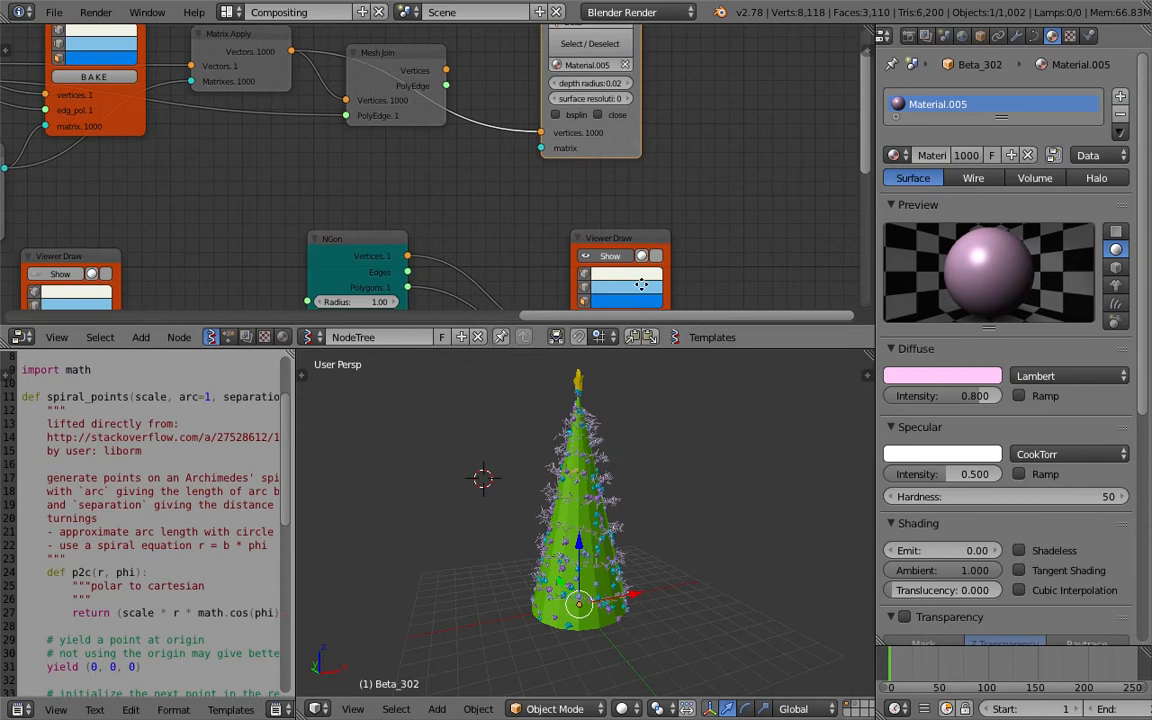
{"action": "middle_click_drag", "start_coordinate": [573, 281], "coordinate": [573, 198]}
{"action": "scroll", "coordinate": [545, 210], "scroll_direction": "up", "scroll_amount": 1}
{"action": "middle_click_drag", "start_coordinate": [520, 232], "coordinate": [527, 178]}
{"action": "middle_click_drag", "start_coordinate": [620, 496], "coordinate": [626, 487]}
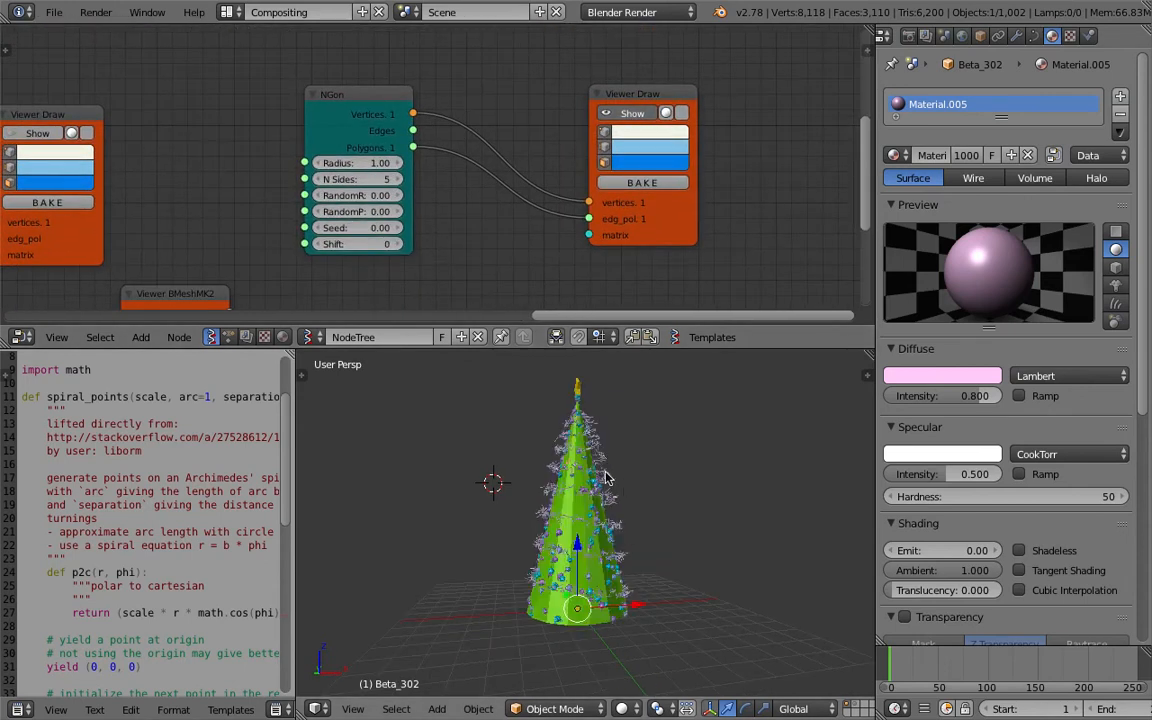
{"action": "left_click_drag", "start_coordinate": [382, 162], "coordinate": [474, 162]}
{"action": "middle_click_drag", "start_coordinate": [605, 578], "coordinate": [633, 634]}
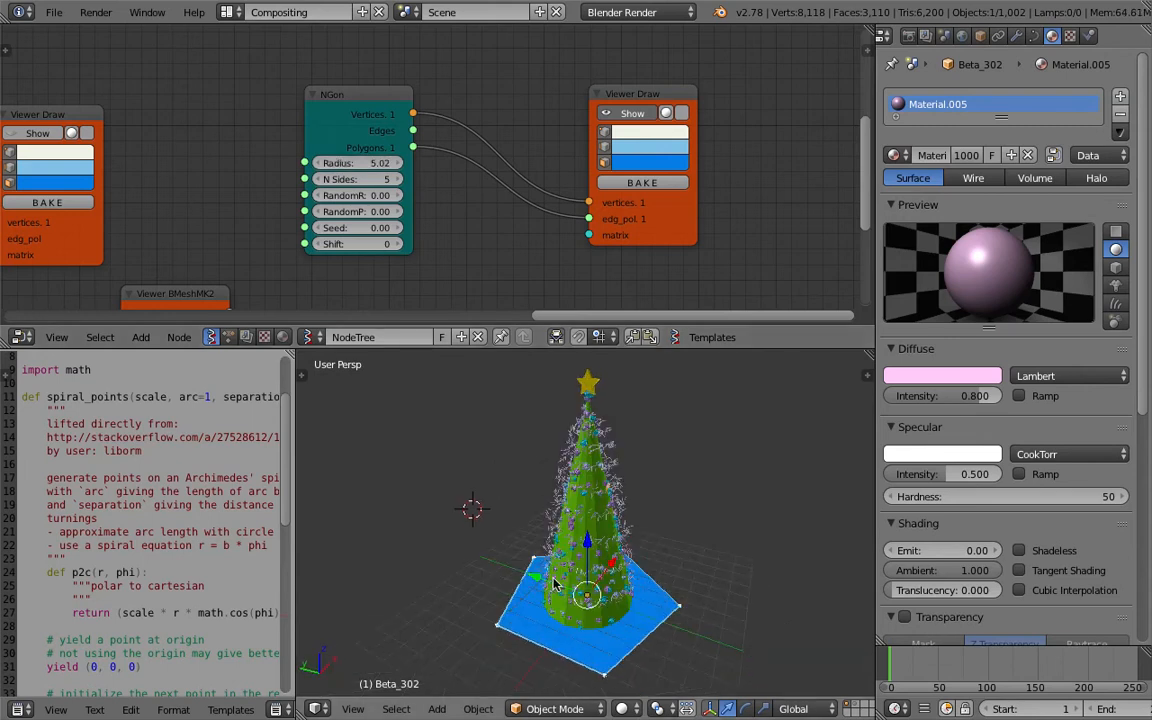
Set the NGon to radius 4.93, 12 sides, RandomR 1.56 and RandomPhi 0.33, and save the file.
{"action": "middle_click_drag", "start_coordinate": [397, 188], "coordinate": [403, 167]}
{"action": "left_click_drag", "start_coordinate": [403, 160], "coordinate": [440, 160]}
{"action": "left_click_drag", "start_coordinate": [360, 174], "coordinate": [395, 190]}
{"action": "middle_click_drag", "start_coordinate": [625, 475], "coordinate": [554, 488]}
{"action": "key", "text": "ctrl+s"}
{"action": "left_click", "coordinate": [554, 488]}
{"action": "mouse_move", "coordinate": [376, 148]}
{"action": "left_mouse_down"}
{"action": "mouse_move", "coordinate": [366, 155]}
{"action": "mouse_move", "coordinate": [390, 158]}
{"action": "left_mouse_up"}
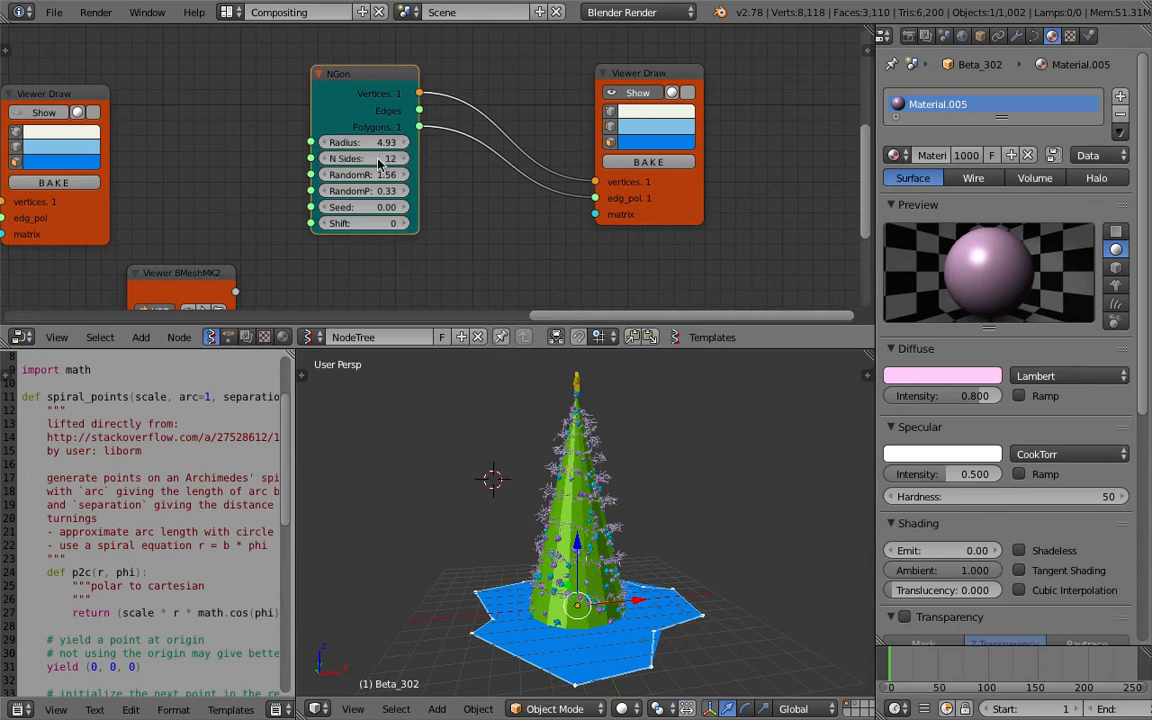
Check the ngons tessellation option in the new Viewer Draw node's properties and examine the polygon under the tree.
{"action": "left_click", "coordinate": [620, 76]}
{"action": "key", "text": "n"}
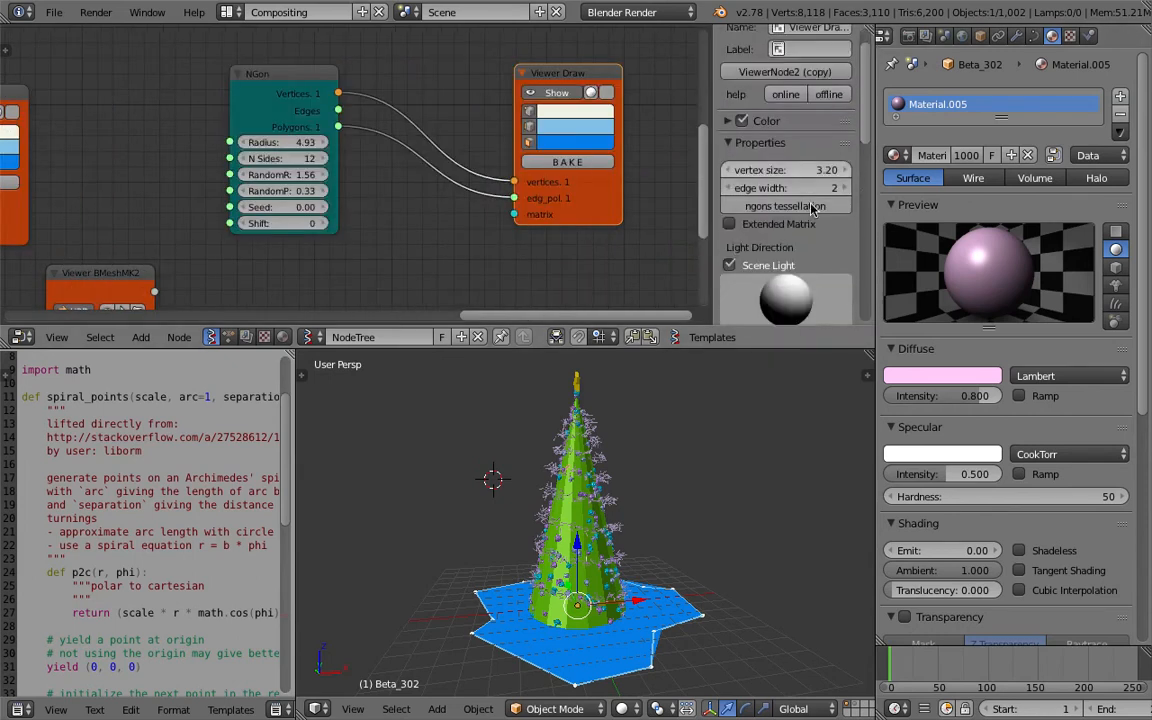
{"action": "key", "text": "n"}
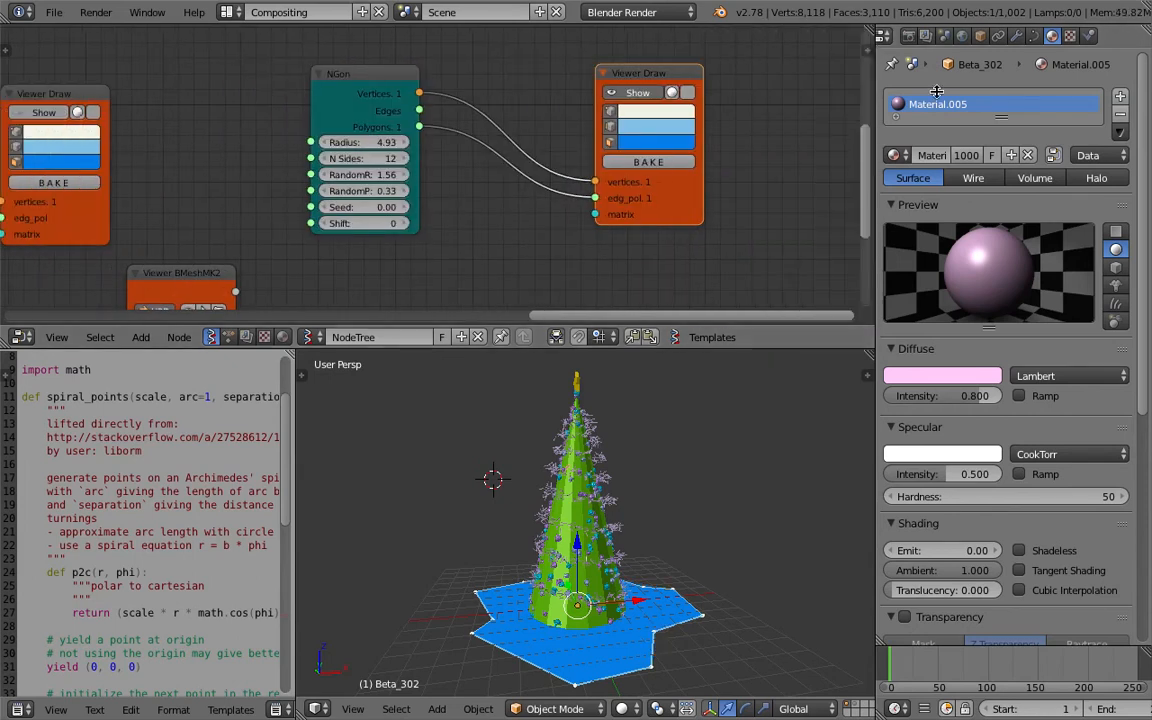
{"action": "middle_click_drag", "start_coordinate": [733, 525], "coordinate": [722, 553]}
{"action": "middle_click_drag", "start_coordinate": [639, 568], "coordinate": [715, 540], "text": "shift"}
Find the Offset node by searching and add it near the NGon's Viewer Draw node.
{"action": "middle_click_drag", "start_coordinate": [566, 212], "coordinate": [417, 195]}
{"action": "key", "text": "shift+a"}
{"action": "left_click", "coordinate": [593, 234]}
{"action": "type", "text": "pf"}
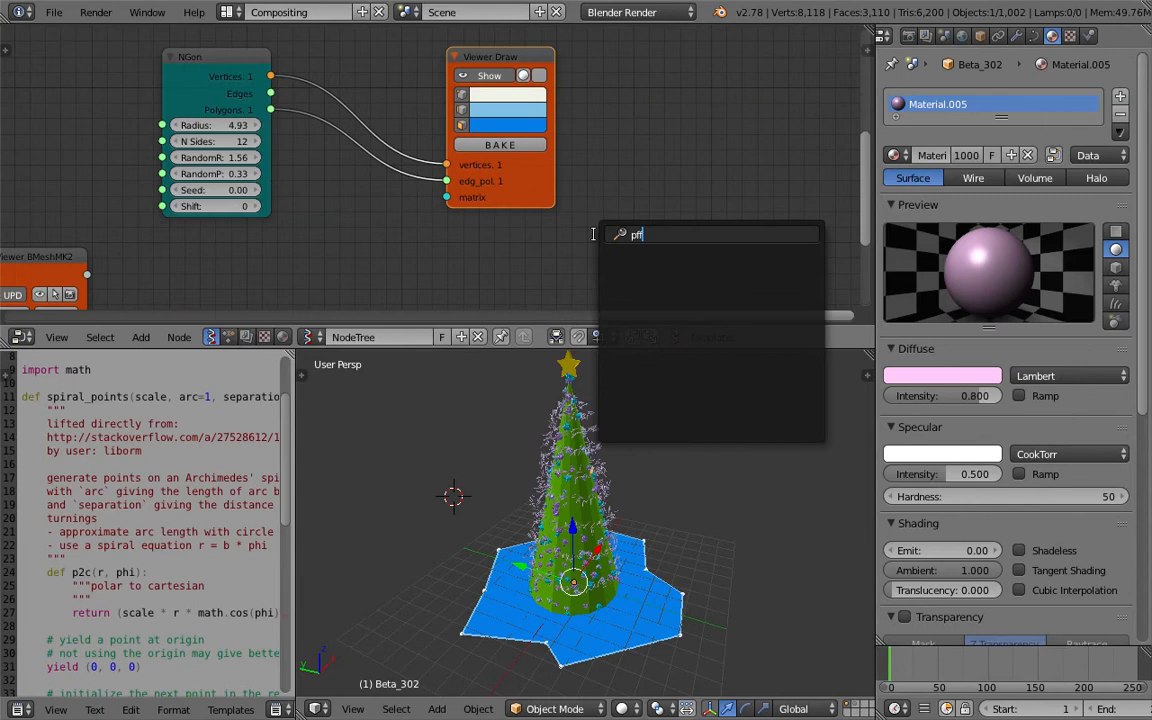
{"action": "type", "text": "f"}
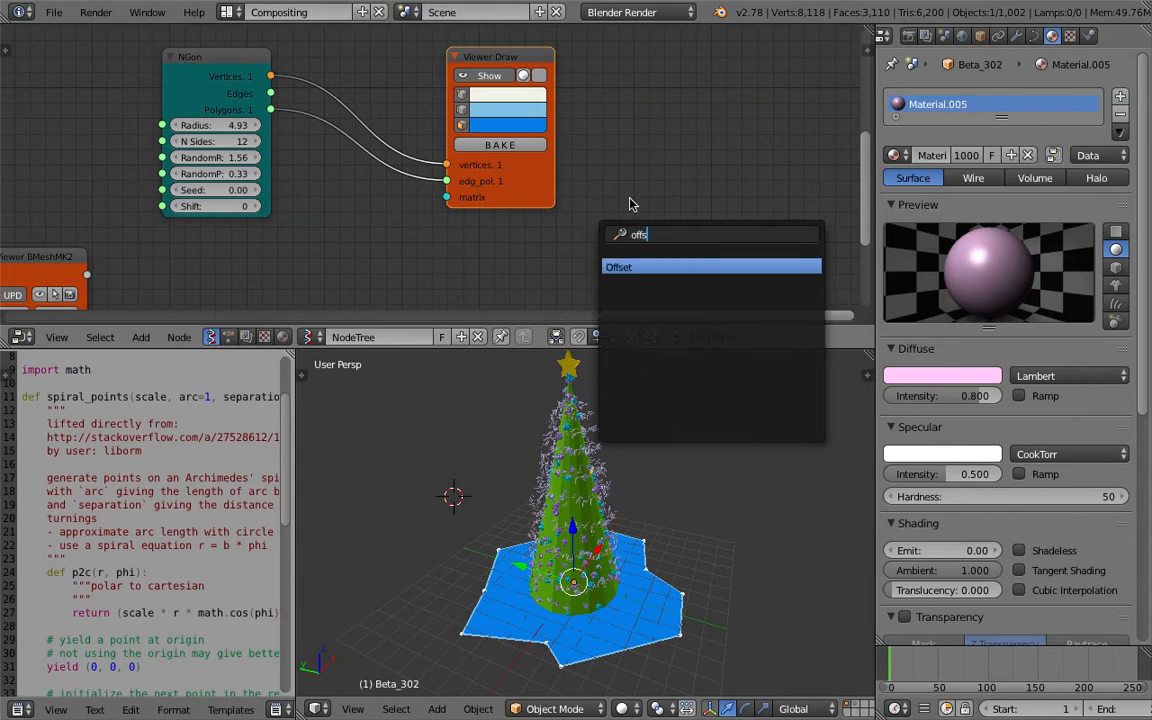
{"action": "key", "text": "Return"}
{"action": "left_click", "coordinate": [632, 128]}
Arrange the NGon's Viewer Draw node higher with the Offset node below it, and save the file.
{"action": "middle_click_drag", "start_coordinate": [535, 66], "coordinate": [526, 111]}
{"action": "left_click_drag", "start_coordinate": [525, 111], "coordinate": [517, 62]}
{"action": "key", "text": "ctrl+s"}
{"action": "left_click", "coordinate": [515, 66]}
{"action": "left_click_drag", "start_coordinate": [737, 189], "coordinate": [531, 212]}
{"action": "middle_click_drag", "start_coordinate": [531, 212], "coordinate": [559, 129]}
{"action": "left_click_drag", "start_coordinate": [558, 126], "coordinate": [546, 150]}
{"action": "middle_click_drag", "start_coordinate": [545, 149], "coordinate": [490, 218]}
{"action": "left_click_drag", "start_coordinate": [512, 181], "coordinate": [521, 153]}
{"action": "key", "text": "ctrl+s"}
{"action": "left_click", "coordinate": [521, 150]}
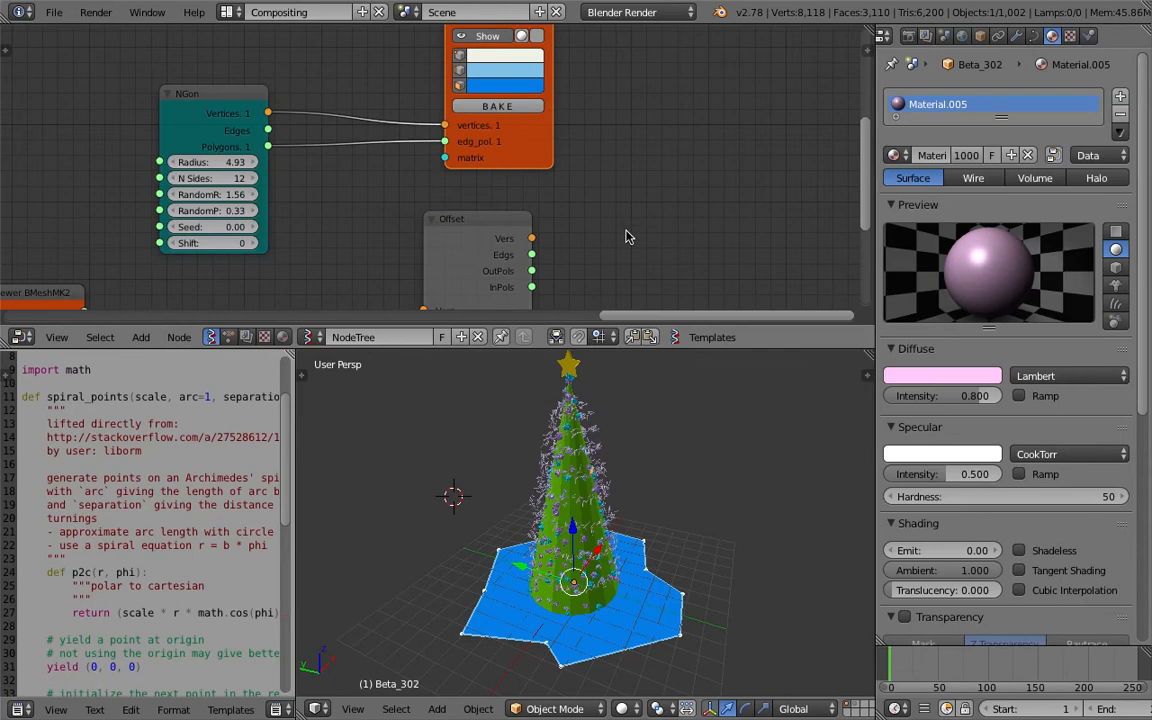
Duplicate the NGon's Viewer Draw node and place the copy beside the Offset node.
{"action": "key", "text": "shift+d"}
{"action": "left_click", "coordinate": [723, 324]}
{"action": "middle_click_drag", "start_coordinate": [686, 303], "coordinate": [705, 221]}
Connect the NGon's Vertices and Polygons outputs to the Offset node's Vers and Pols inputs.
{"action": "scroll", "coordinate": [345, 128], "scroll_direction": "down", "scroll_amount": 2}
{"action": "middle_click_drag", "start_coordinate": [335, 122], "coordinate": [355, 153]}
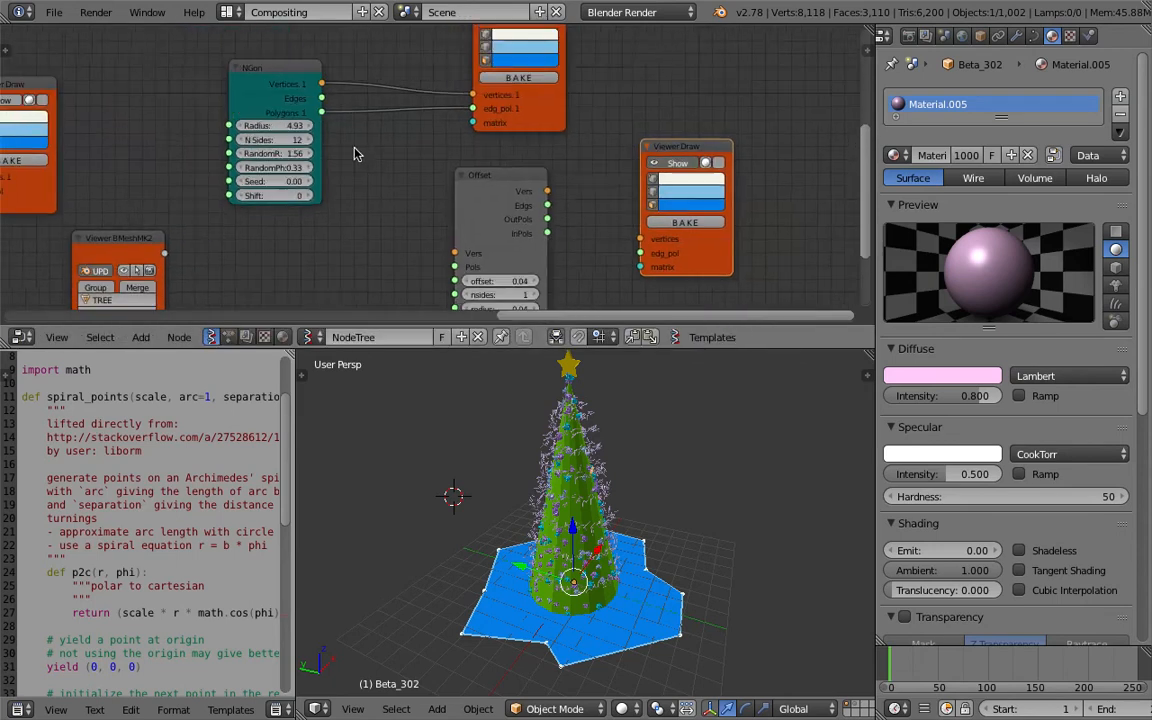
{"action": "left_click_drag", "start_coordinate": [321, 84], "coordinate": [450, 253]}
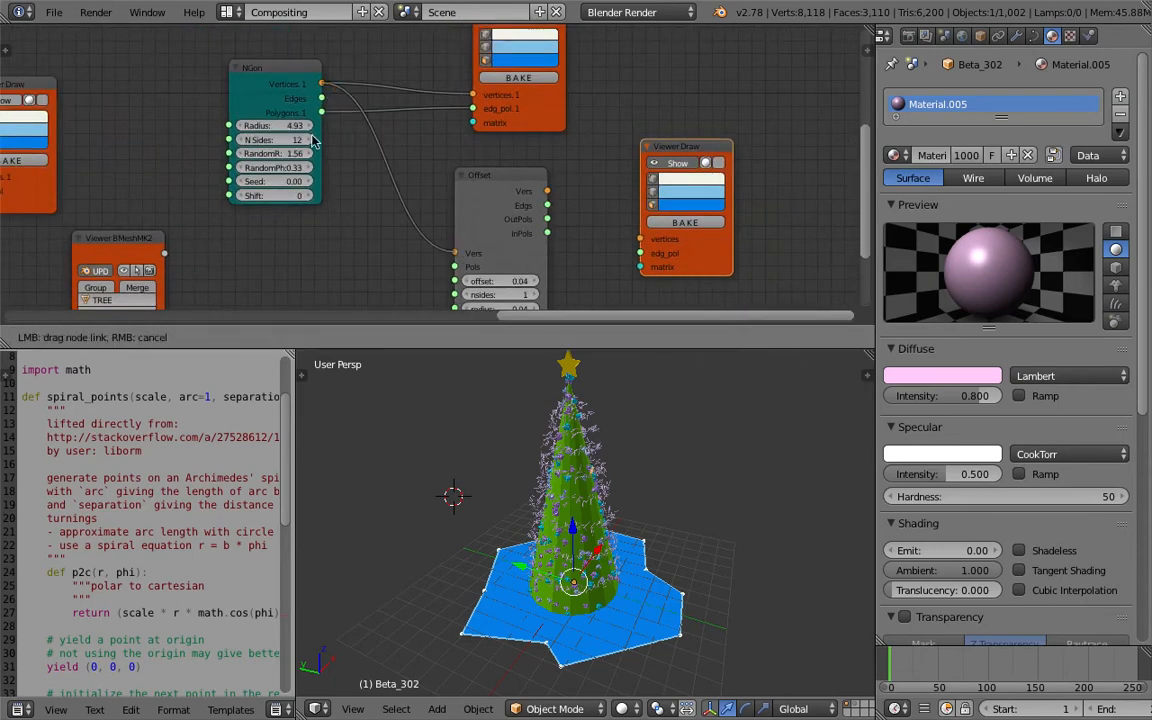
{"action": "left_click_drag", "start_coordinate": [330, 120], "coordinate": [445, 132]}
Connect the Offset node's Vers and Edgs outputs to the duplicated Viewer Draw's vertices and edg_pol inputs.
{"action": "mouse_move", "coordinate": [548, 199]}
{"action": "left_mouse_down"}
{"action": "mouse_move", "coordinate": [584, 206]}
{"action": "mouse_move", "coordinate": [635, 244]}
{"action": "mouse_move", "coordinate": [563, 215]}
{"action": "left_mouse_up"}
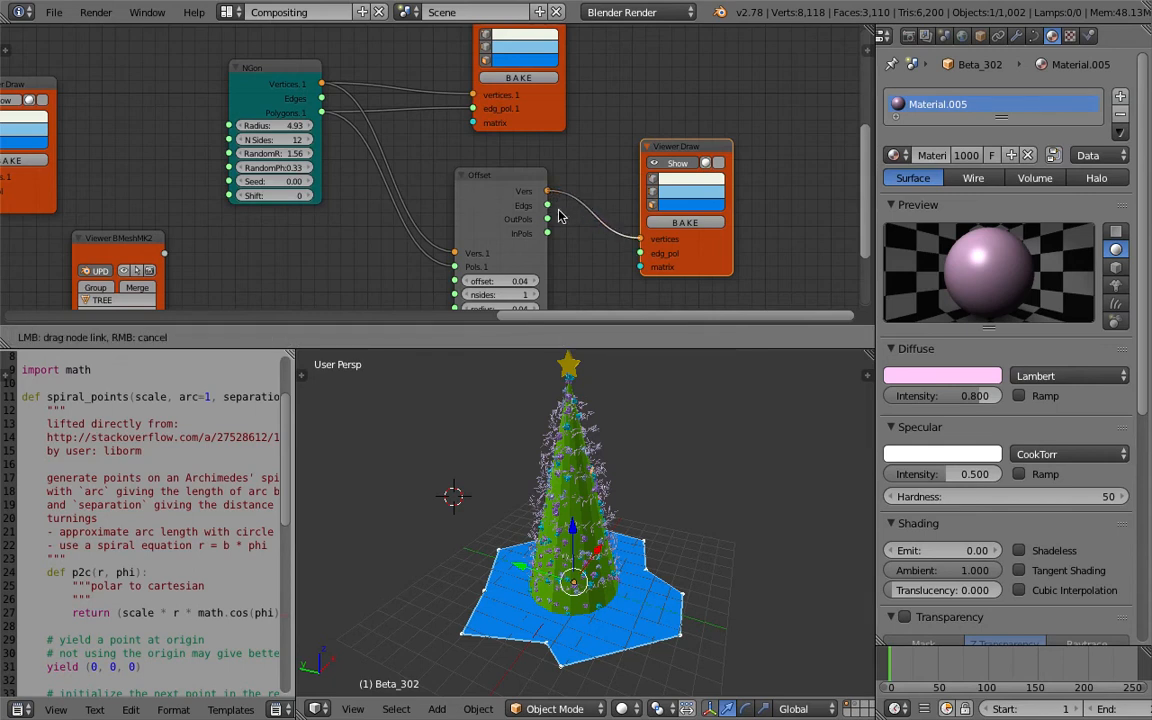
{"action": "middle_click_drag", "start_coordinate": [587, 233], "coordinate": [567, 206]}
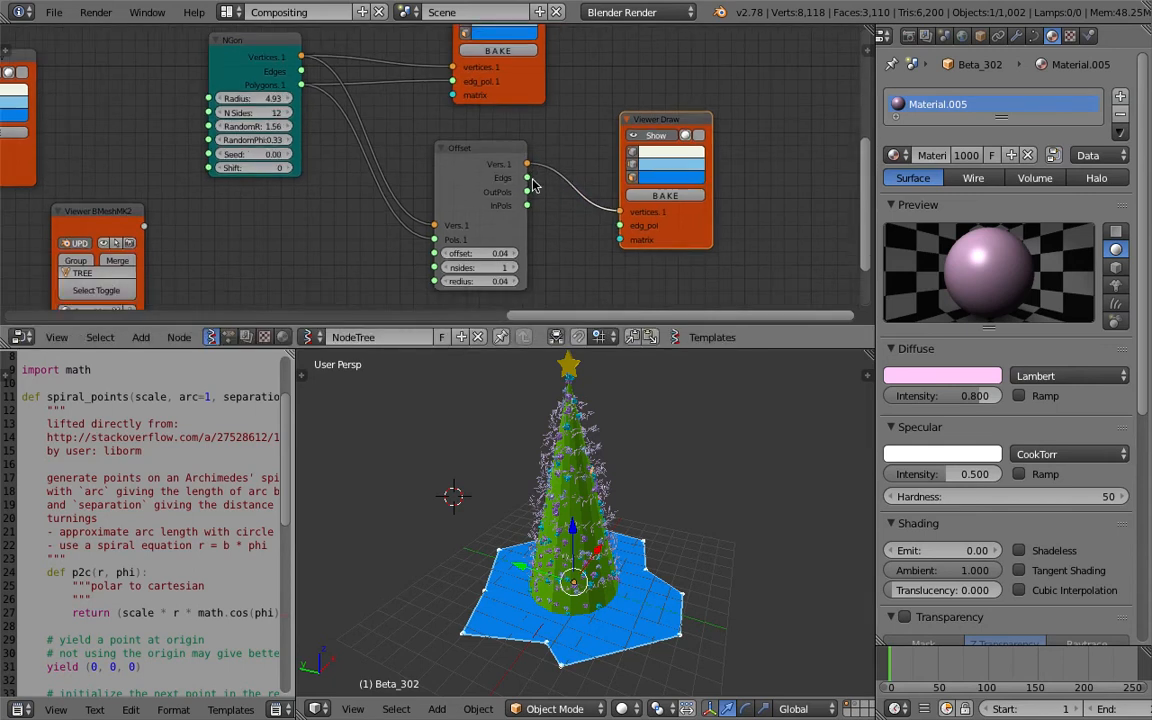
{"action": "left_click_drag", "start_coordinate": [532, 181], "coordinate": [614, 228]}
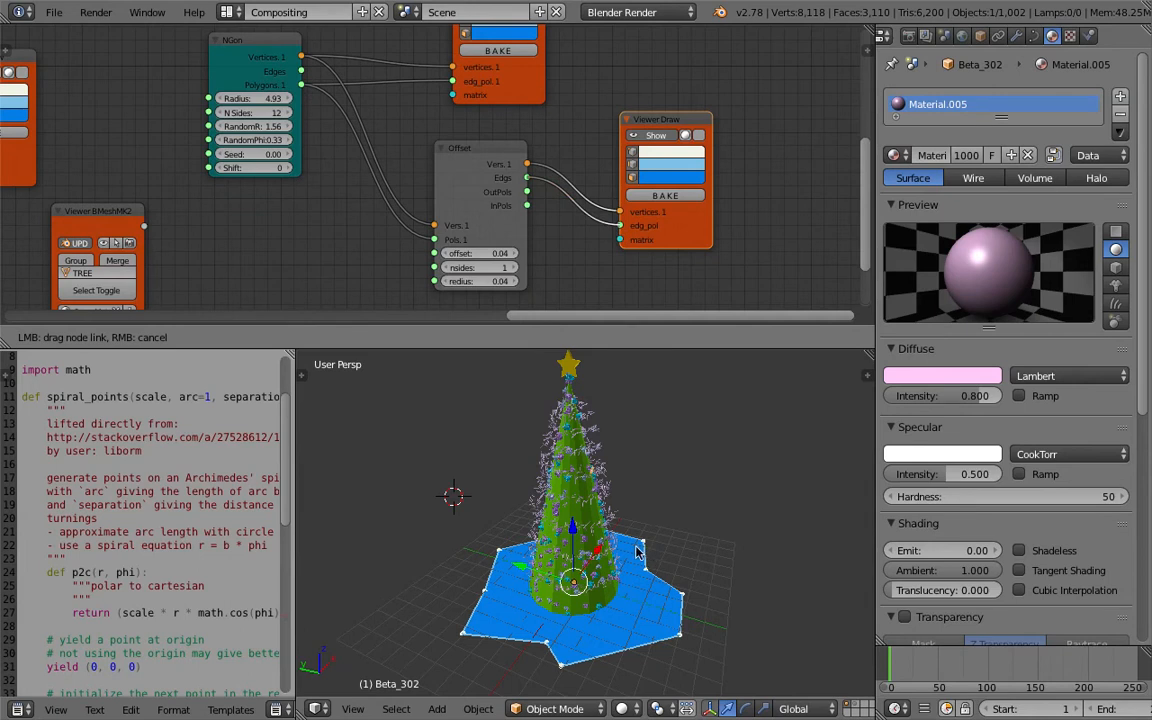
{"action": "middle_click_drag", "start_coordinate": [528, 180], "coordinate": [522, 143]}
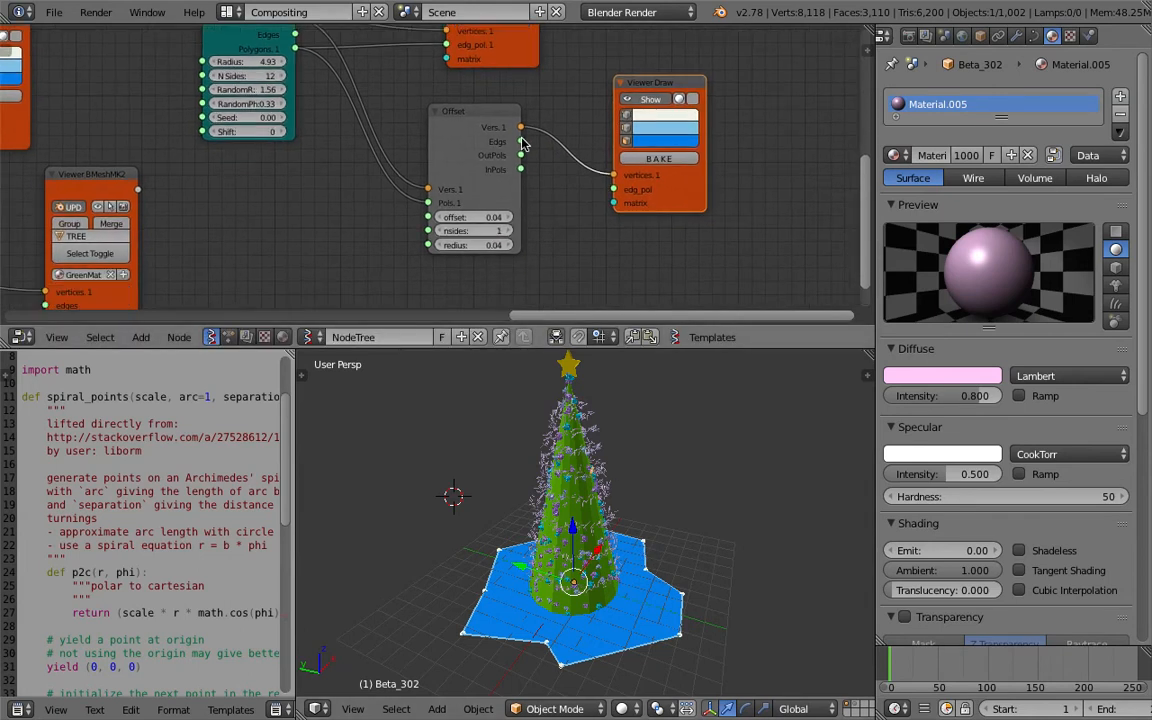
{"action": "mouse_move", "coordinate": [522, 146]}
{"action": "left_mouse_down"}
{"action": "mouse_move", "coordinate": [614, 189]}
{"action": "mouse_move", "coordinate": [613, 298]}
{"action": "left_mouse_up"}
Set the Offset node's offset value to -0.65 to push a border outside the base polygon.
{"action": "middle_click_drag", "start_coordinate": [668, 486], "coordinate": [655, 550]}
{"action": "scroll", "coordinate": [638, 493], "scroll_direction": "up", "scroll_amount": 3}
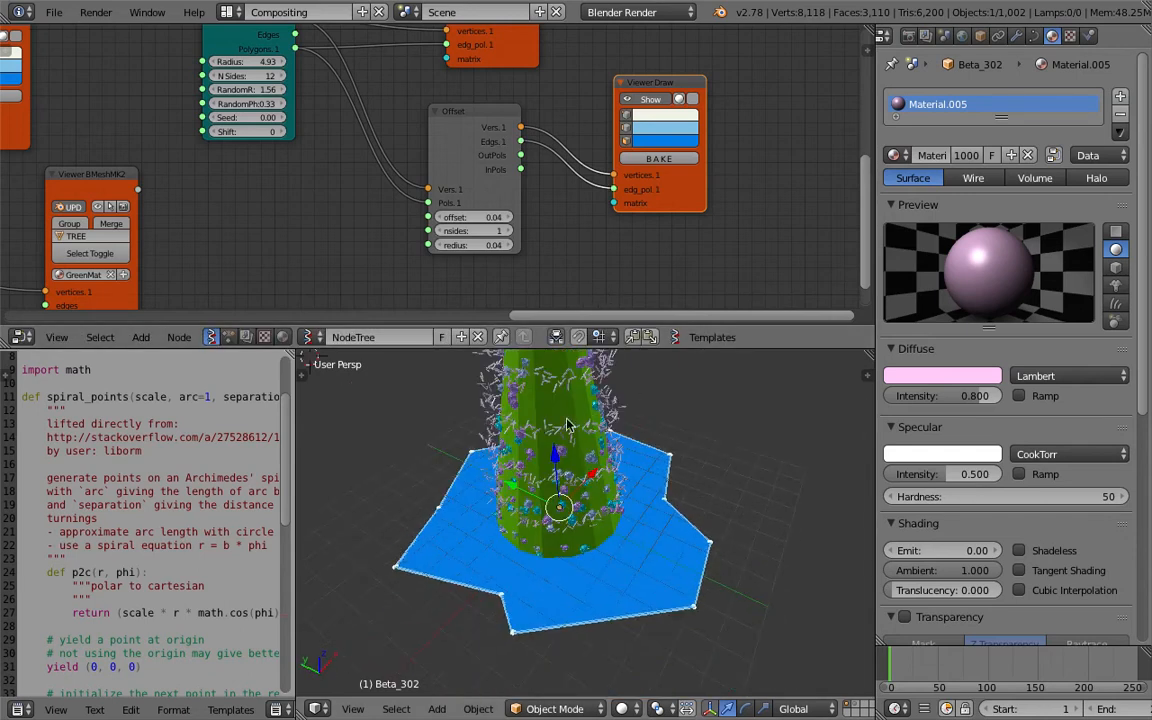
{"action": "left_click_drag", "start_coordinate": [460, 217], "coordinate": [490, 217]}
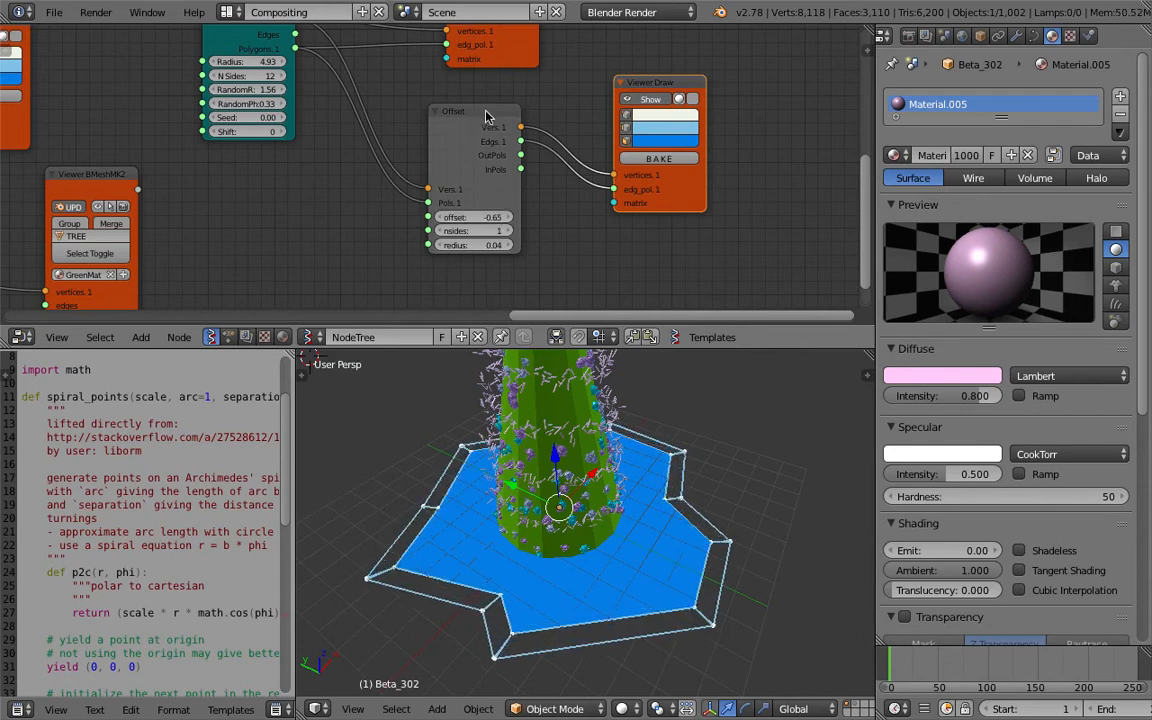
Feed the Offset node's OutPols into the Viewer Draw's edg_pol in place of Edgs, and move the viewer closer to the Offset node.
{"action": "left_click_drag", "start_coordinate": [521, 155], "coordinate": [613, 188]}
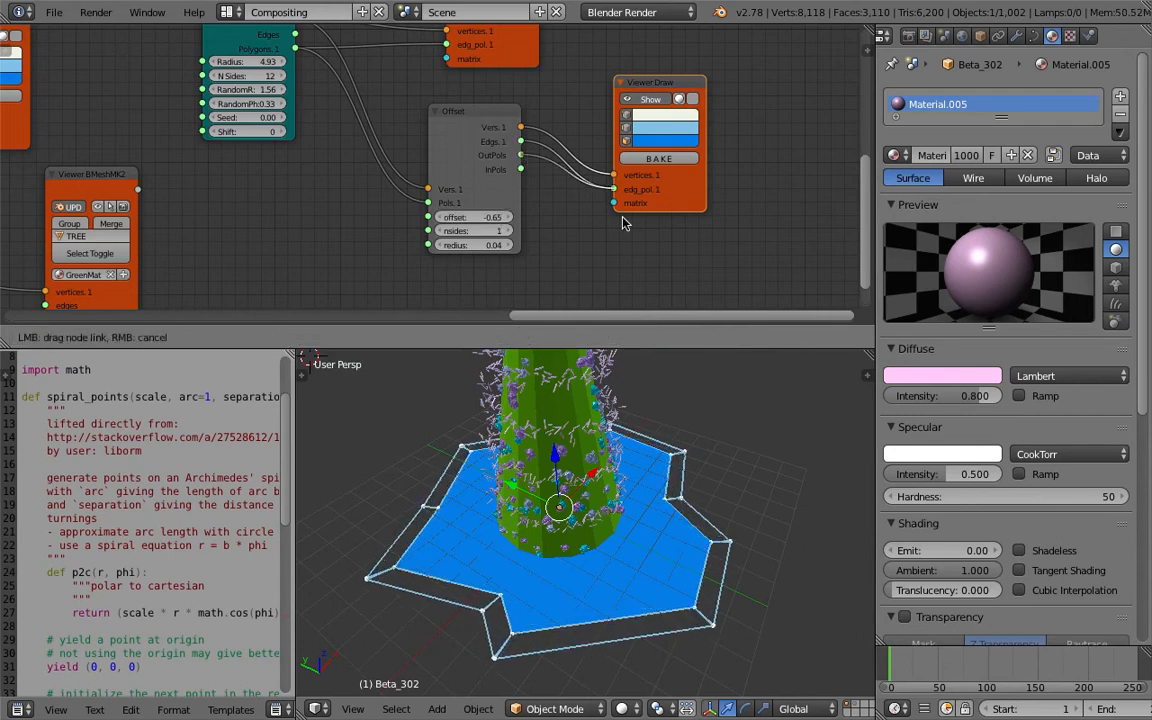
{"action": "left_click_drag", "start_coordinate": [622, 222], "coordinate": [622, 222]}
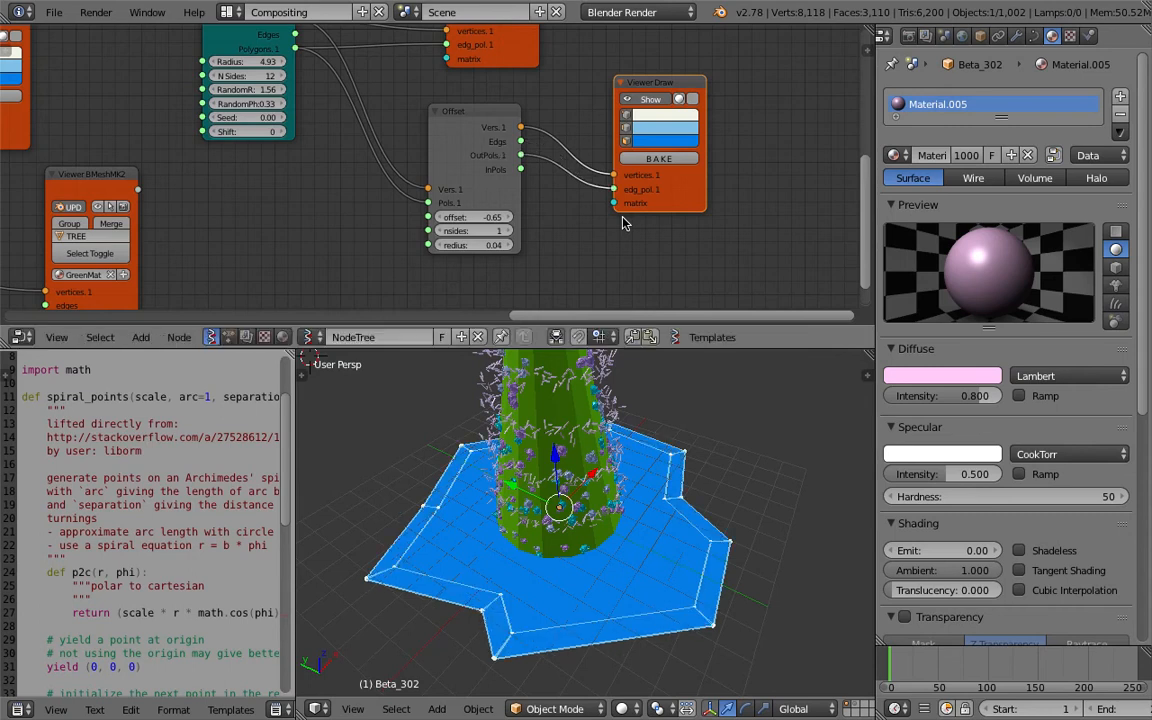
{"action": "middle_click_drag", "start_coordinate": [616, 205], "coordinate": [600, 187]}
{"action": "left_click_drag", "start_coordinate": [667, 180], "coordinate": [636, 195]}
Add an Extrude Separate Faces node beyond the Offset node's Viewer Draw.
{"action": "middle_click_drag", "start_coordinate": [746, 187], "coordinate": [656, 193]}
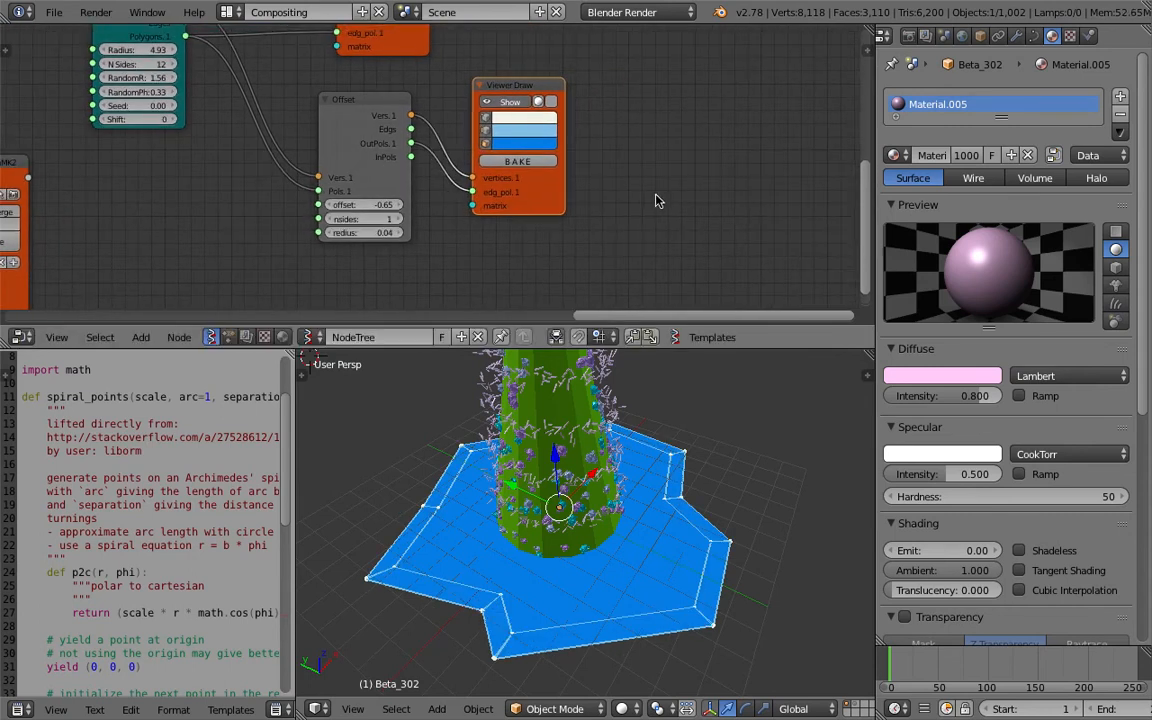
{"action": "key", "text": "shift+a"}
{"action": "left_click", "coordinate": [660, 195]}
{"action": "type", "text": "extr"}
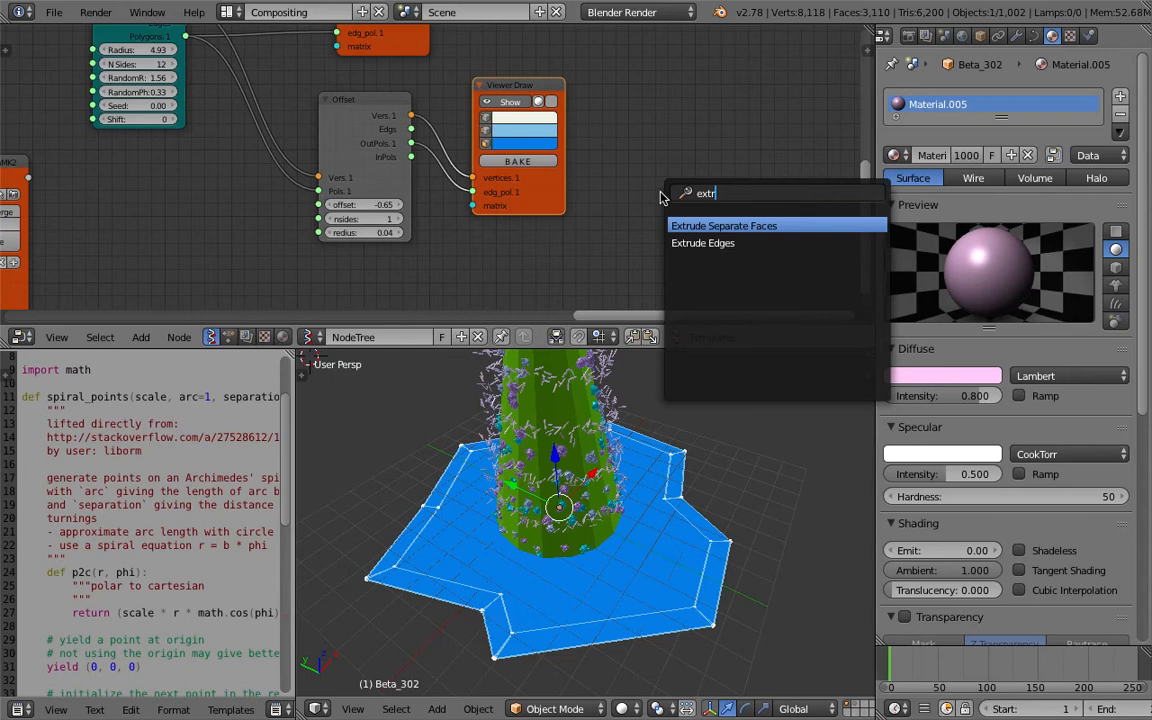
{"action": "key", "text": "Return"}
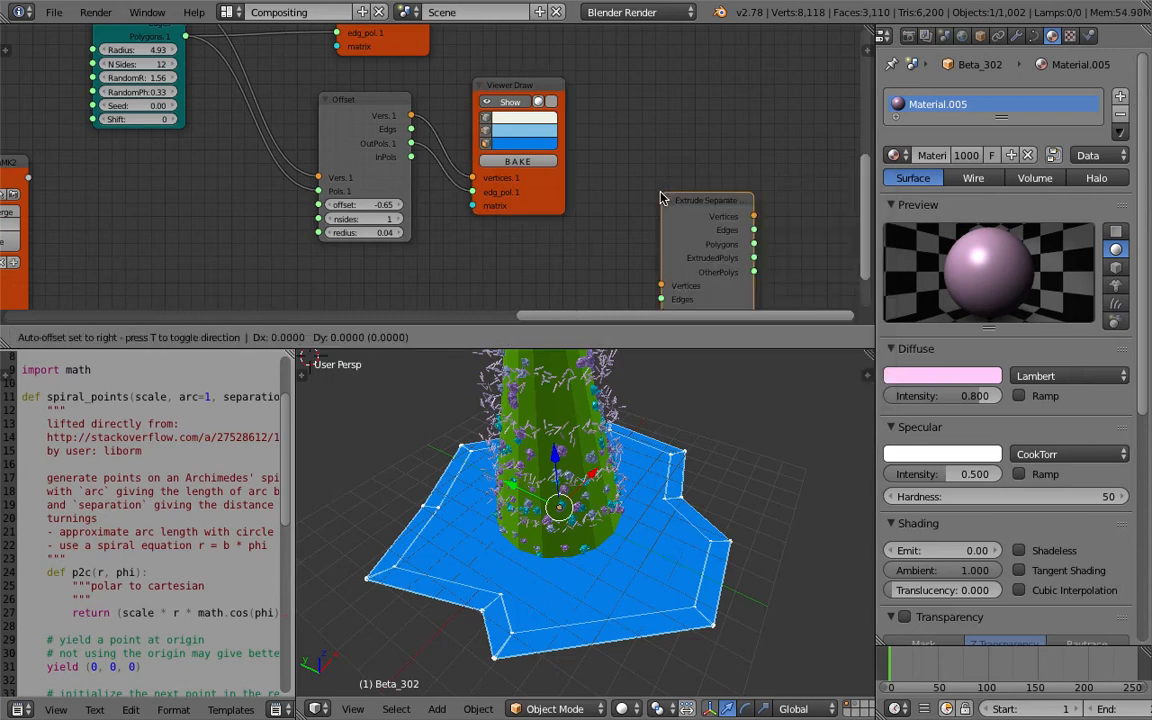
{"action": "left_click", "coordinate": [567, 140]}
Connect the Offset node's Vers and OutPols to the Extrude Separate Faces node's Vertices and Polygons, and set its height to 0.1.
{"action": "middle_click_drag", "start_coordinate": [444, 135], "coordinate": [480, 97]}
{"action": "left_click_drag", "start_coordinate": [441, 75], "coordinate": [661, 203]}
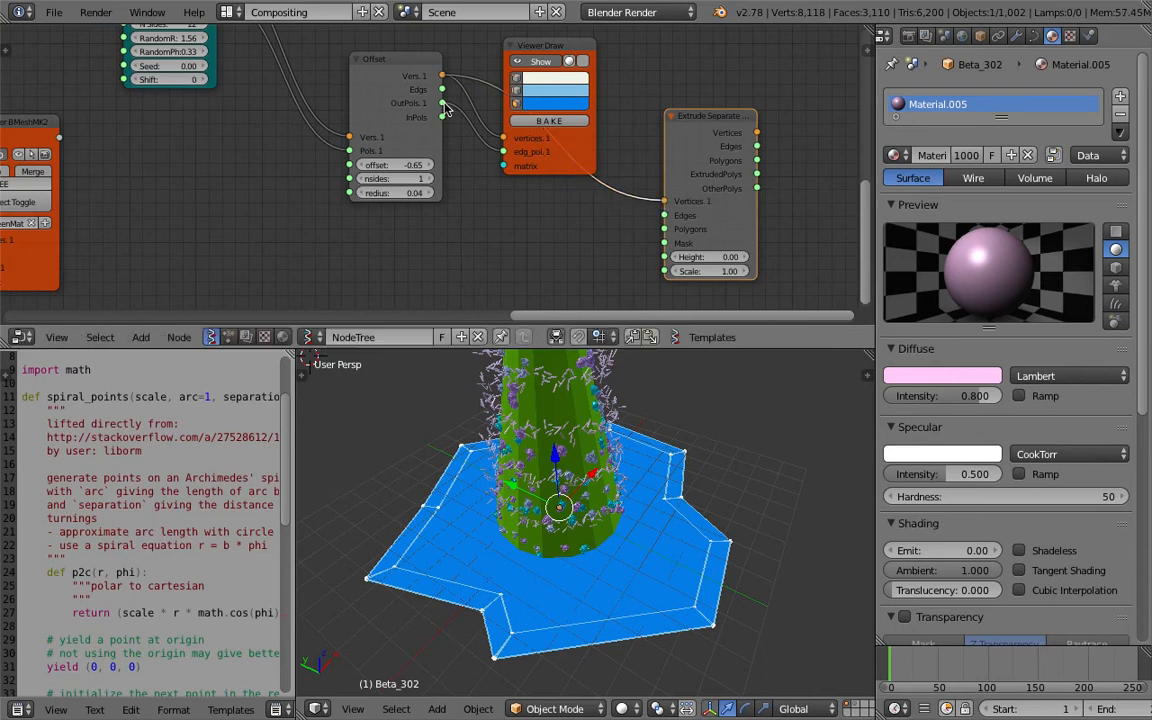
{"action": "left_click_drag", "start_coordinate": [445, 105], "coordinate": [672, 237]}
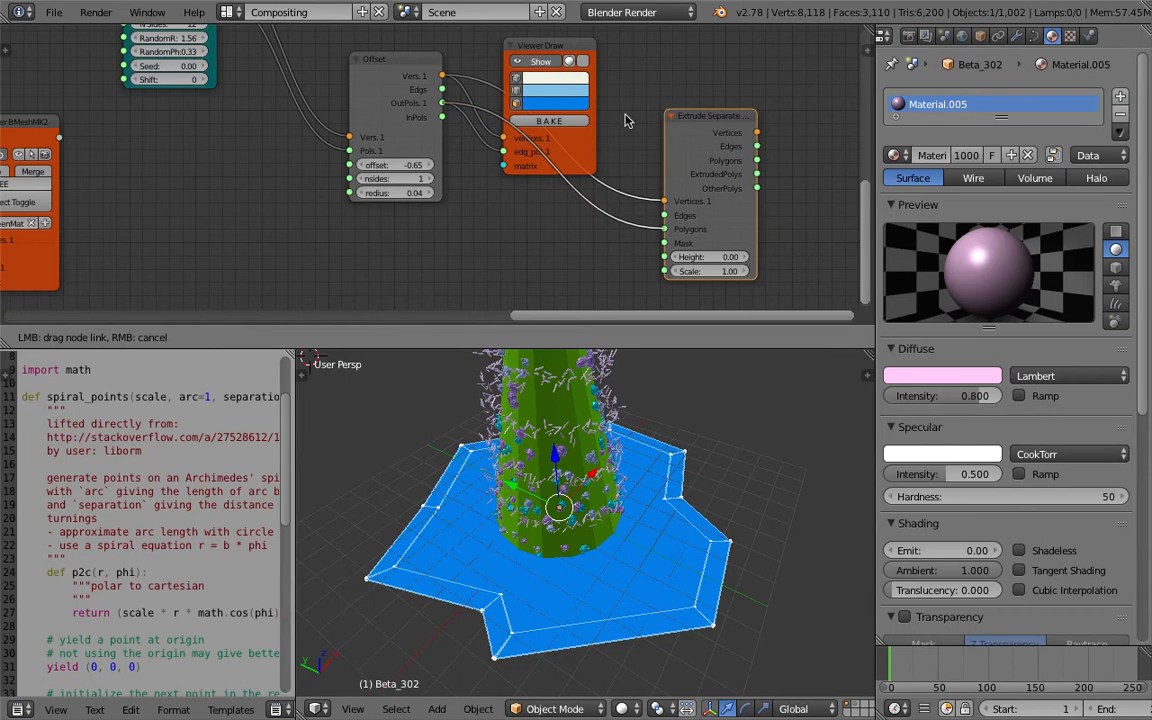
{"action": "left_click_drag", "start_coordinate": [617, 117], "coordinate": [660, 231]}
{"action": "left_click", "coordinate": [713, 257]}
{"action": "type", "text": "0.1"}
{"action": "key", "text": "Return"}
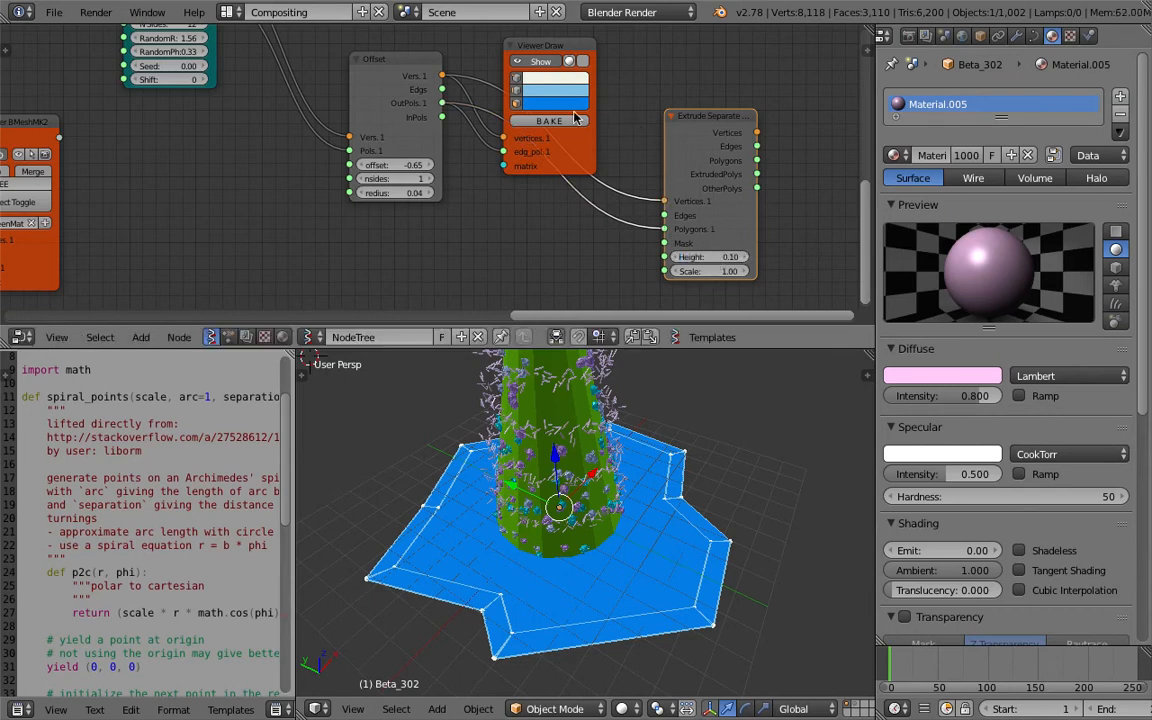
Duplicate the Offset's Viewer Draw beside the extrude node and feed it the extrusion's Vertices and Polygons.
{"action": "left_click", "coordinate": [549, 60]}
{"action": "left_click", "coordinate": [552, 46]}
{"action": "key", "text": "shift+d"}
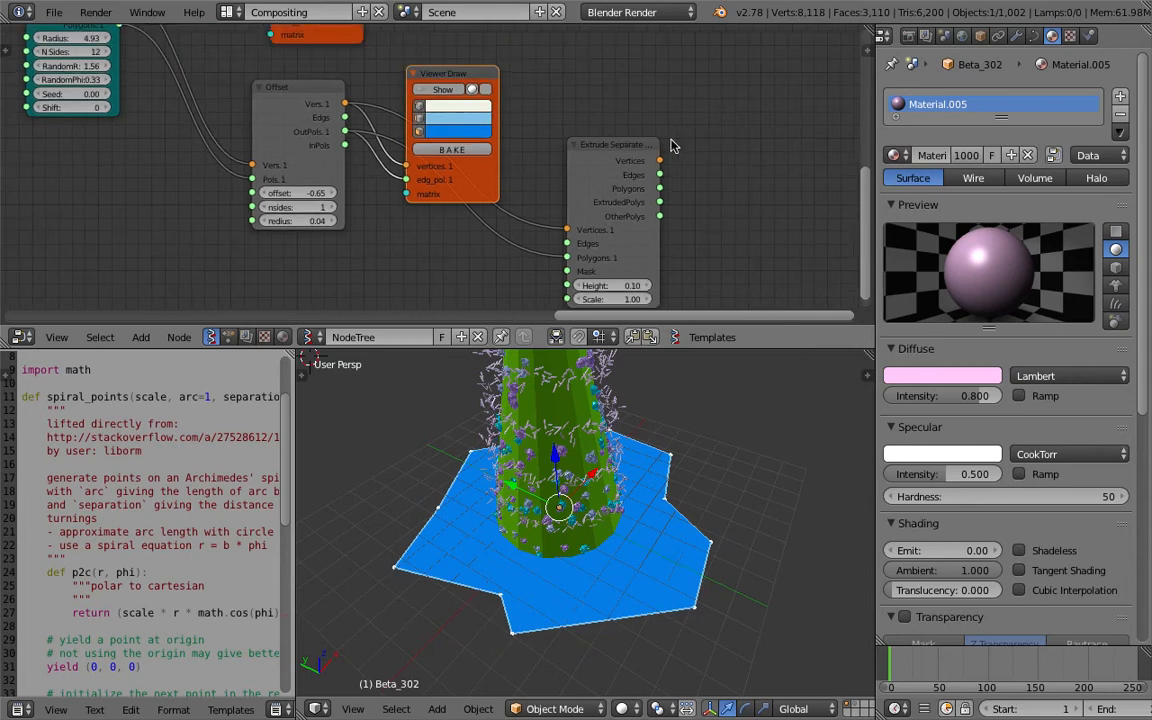
{"action": "key", "text": "shift+d"}
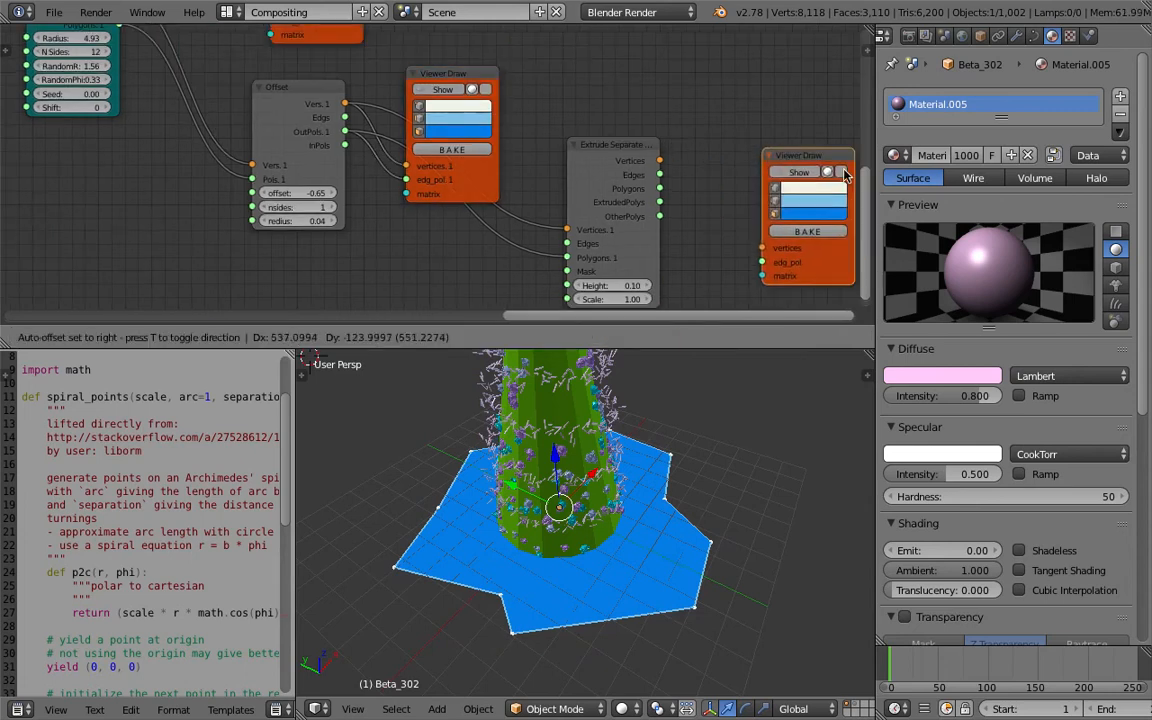
{"action": "left_click", "coordinate": [724, 154]}
{"action": "left_click_drag", "start_coordinate": [661, 161], "coordinate": [666, 165]}
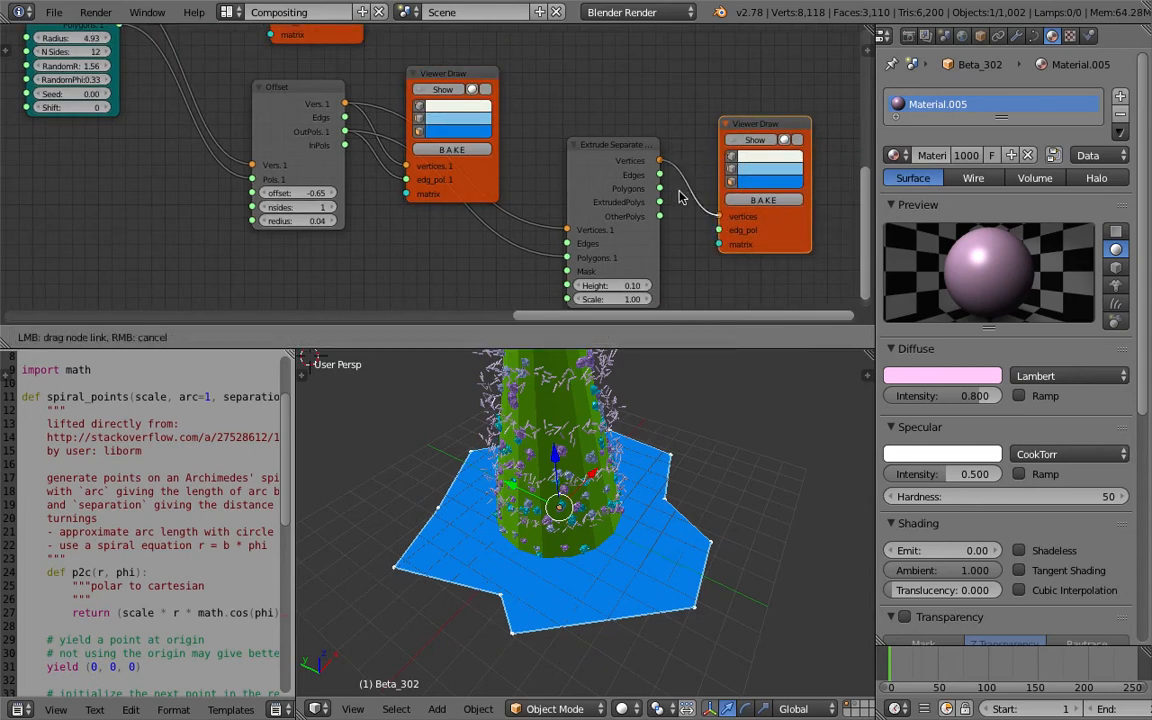
{"action": "left_click_drag", "start_coordinate": [663, 195], "coordinate": [700, 218]}
Show the Offset's Viewer Draw again and recolour its faces pale blue.
{"action": "left_click_drag", "start_coordinate": [747, 143], "coordinate": [747, 143]}
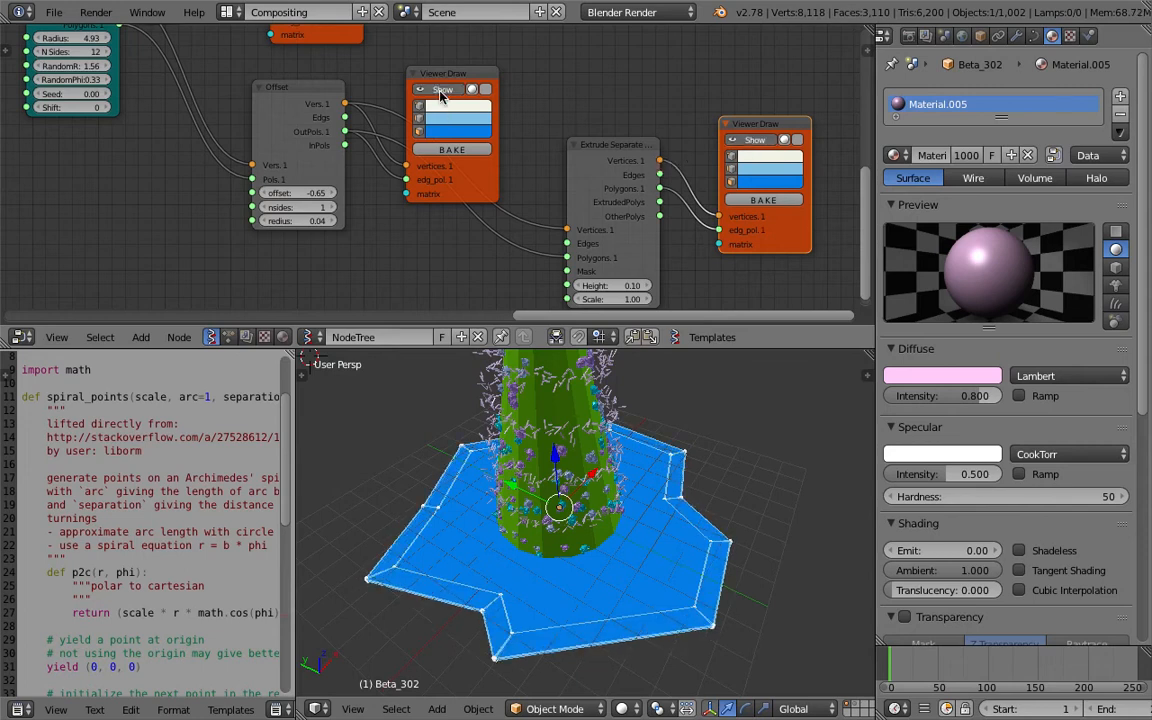
{"action": "left_click", "coordinate": [455, 119]}
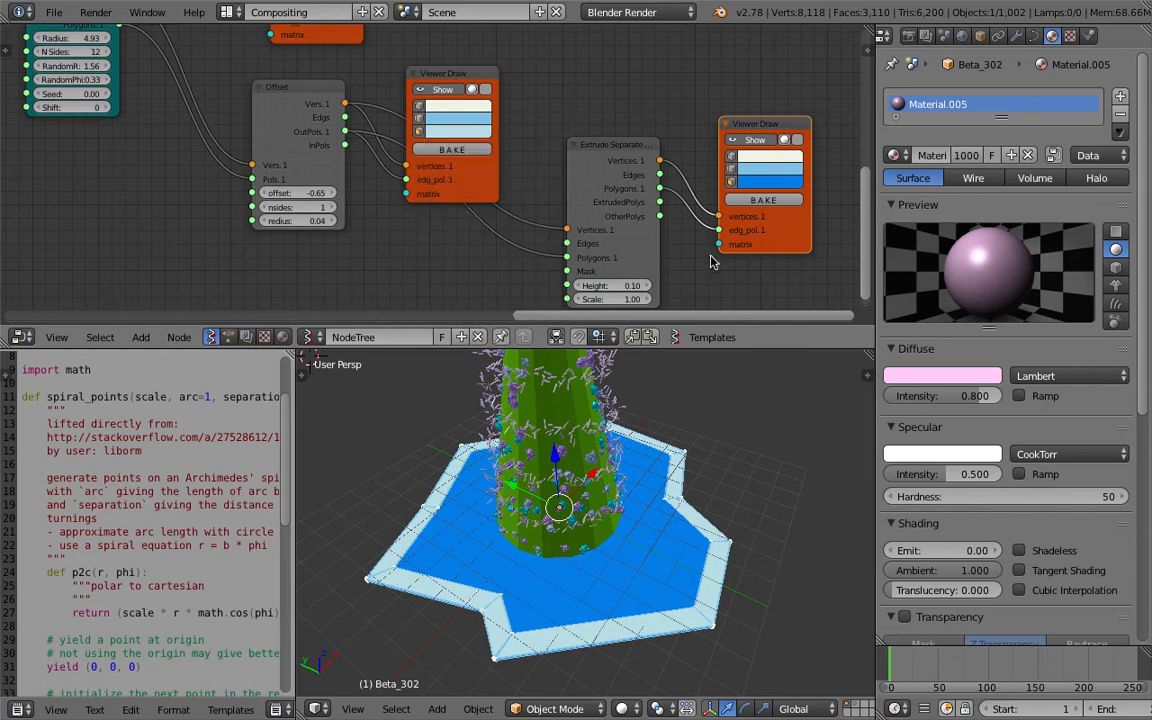
Raise the Extrude Separate Faces node's height to 0.64 to give the base border thickness.
{"action": "middle_click_drag", "start_coordinate": [640, 268], "coordinate": [642, 238]}
{"action": "left_click_drag", "start_coordinate": [630, 255], "coordinate": [690, 255]}
{"action": "middle_click_drag", "start_coordinate": [761, 609], "coordinate": [615, 478]}
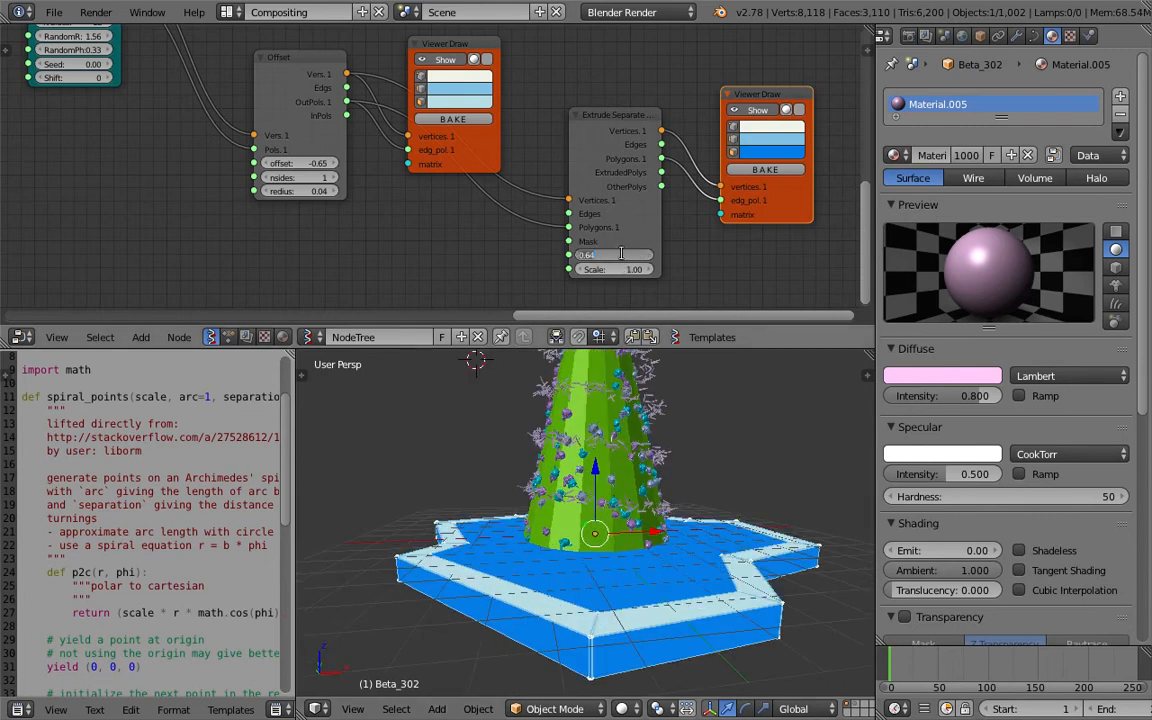
{"action": "left_click_drag", "start_coordinate": [627, 270], "coordinate": [571, 270]}
{"action": "middle_click_drag", "start_coordinate": [681, 597], "coordinate": [632, 500]}
Save the file, overwriting the existing version.
{"action": "key", "text": "ctrl+s"}
{"action": "left_click", "coordinate": [704, 527]}
{"action": "key", "text": "ctrl+s"}
{"action": "left_click", "coordinate": [633, 497]}
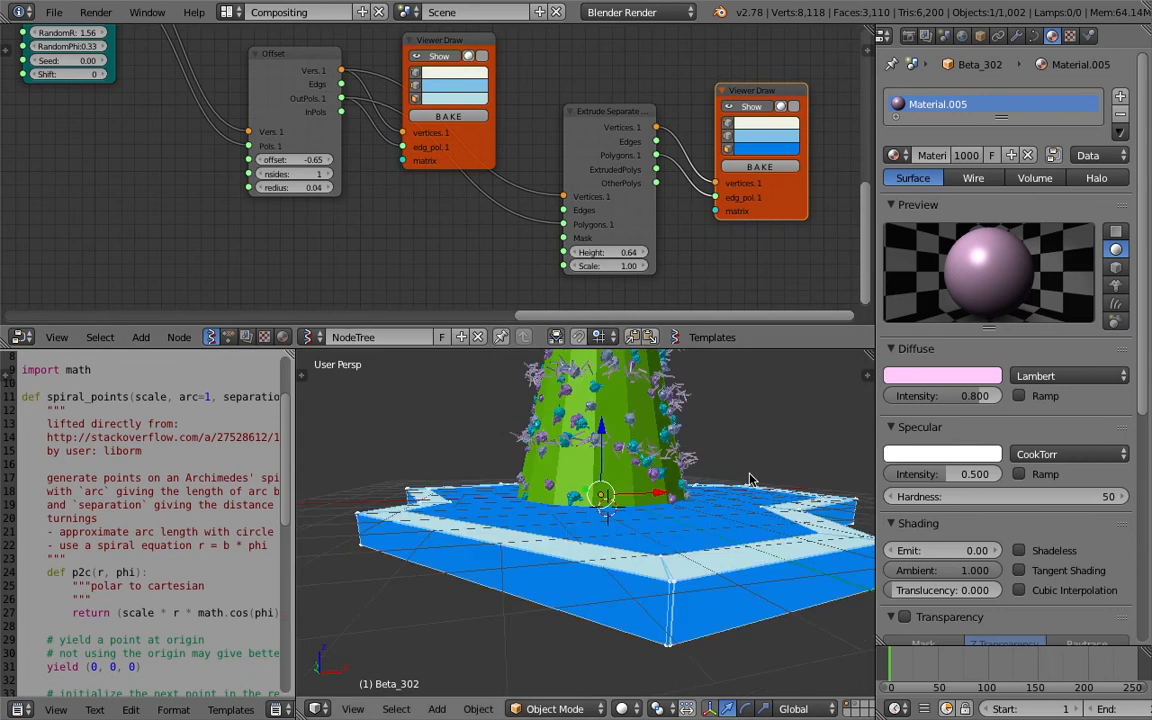
Set the Offset node's offset to 0.61 so the border runs inside the base polygon.
{"action": "middle_click_drag", "start_coordinate": [327, 226], "coordinate": [333, 232]}
{"action": "left_click_drag", "start_coordinate": [312, 168], "coordinate": [428, 168]}
{"action": "middle_click_drag", "start_coordinate": [606, 510], "coordinate": [645, 505]}
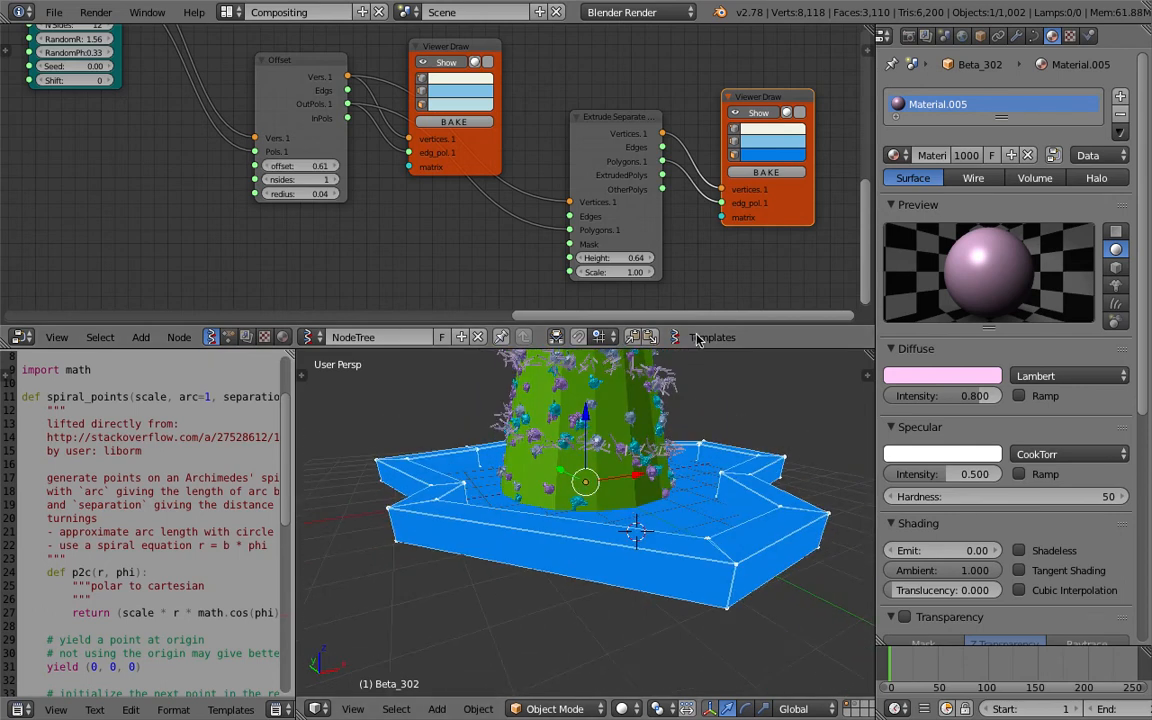
Try an extrusion height of 0.70 and reduced scales on the extrude node, and restore the scale to 1.
{"action": "mouse_move", "coordinate": [627, 258]}
{"action": "left_mouse_down"}
{"action": "mouse_move", "coordinate": [700, 272]}
{"action": "mouse_move", "coordinate": [620, 272]}
{"action": "mouse_move", "coordinate": [636, 273]}
{"action": "left_mouse_up"}
{"action": "left_click", "coordinate": [639, 273]}
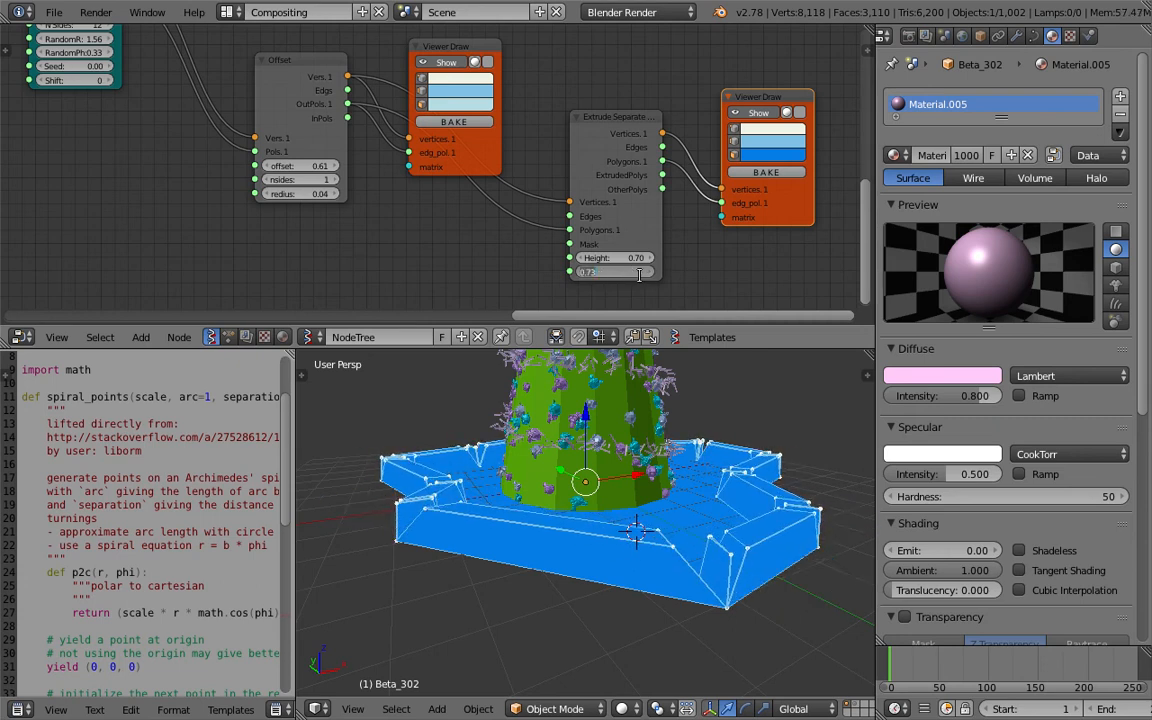
{"action": "type", "text": "0"}
{"action": "key", "text": "Return"}
{"action": "left_click", "coordinate": [646, 272]}
{"action": "left_click", "coordinate": [647, 272]}
{"action": "type", "text": "1"}
{"action": "key", "text": "Return"}
Set the Extrude Separate Faces node's height to 0.49.
{"action": "middle_click_drag", "start_coordinate": [748, 489], "coordinate": [656, 566]}
{"action": "left_click_drag", "start_coordinate": [612, 258], "coordinate": [566, 236]}
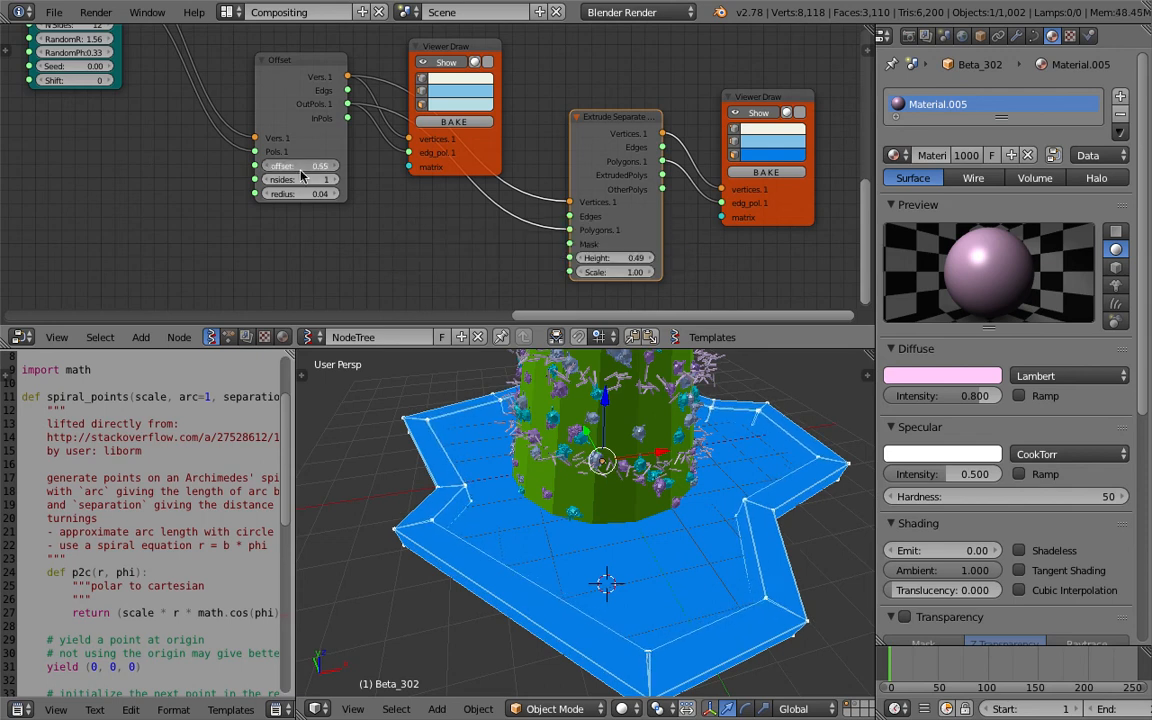
Try different nsides values on the Offset node, keep 1, and set the radius to 1.12.
{"action": "left_click", "coordinate": [340, 184]}
{"action": "left_click", "coordinate": [337, 181]}
{"action": "left_click", "coordinate": [271, 182]}
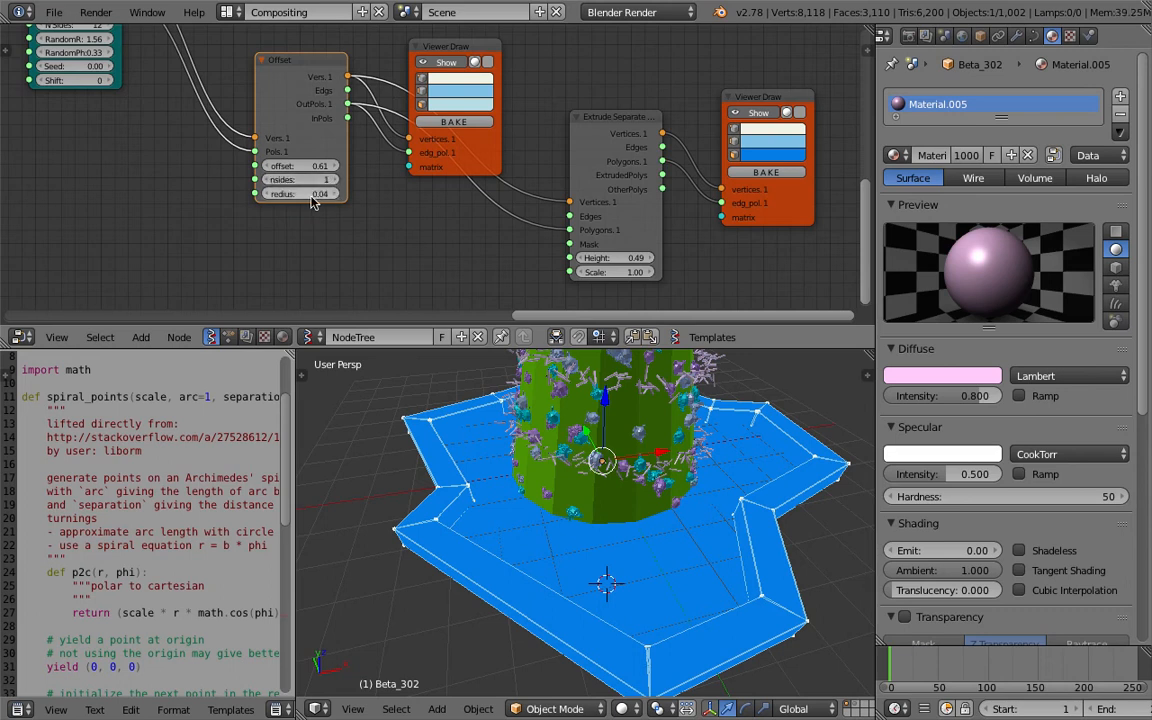
{"action": "left_click_drag", "start_coordinate": [297, 193], "coordinate": [355, 193]}
Check the whole tree on its base and save the file.
{"action": "middle_click_drag", "start_coordinate": [509, 375], "coordinate": [677, 505]}
{"action": "scroll", "coordinate": [677, 505], "scroll_direction": "down", "scroll_amount": 6}
{"action": "middle_click_drag", "start_coordinate": [672, 432], "coordinate": [640, 470]}
{"action": "scroll", "coordinate": [689, 499], "scroll_direction": "down", "scroll_amount": 3}
{"action": "key", "text": "ctrl+s"}
{"action": "left_click", "coordinate": [707, 507]}
Recolour the strand material's diffuse to a bright violet with an HSV value of 2.
{"action": "scroll", "coordinate": [644, 506], "scroll_direction": "up", "scroll_amount": 2}
{"action": "left_click", "coordinate": [941, 378]}
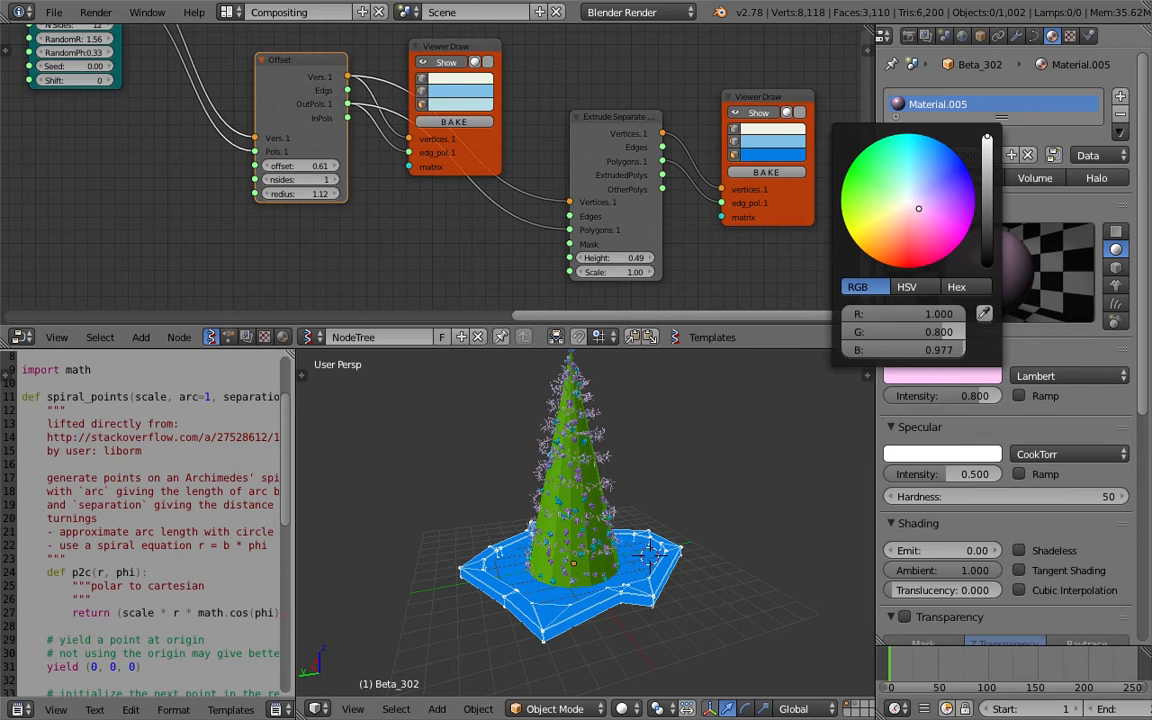
{"action": "left_click_drag", "start_coordinate": [904, 214], "coordinate": [905, 198]}
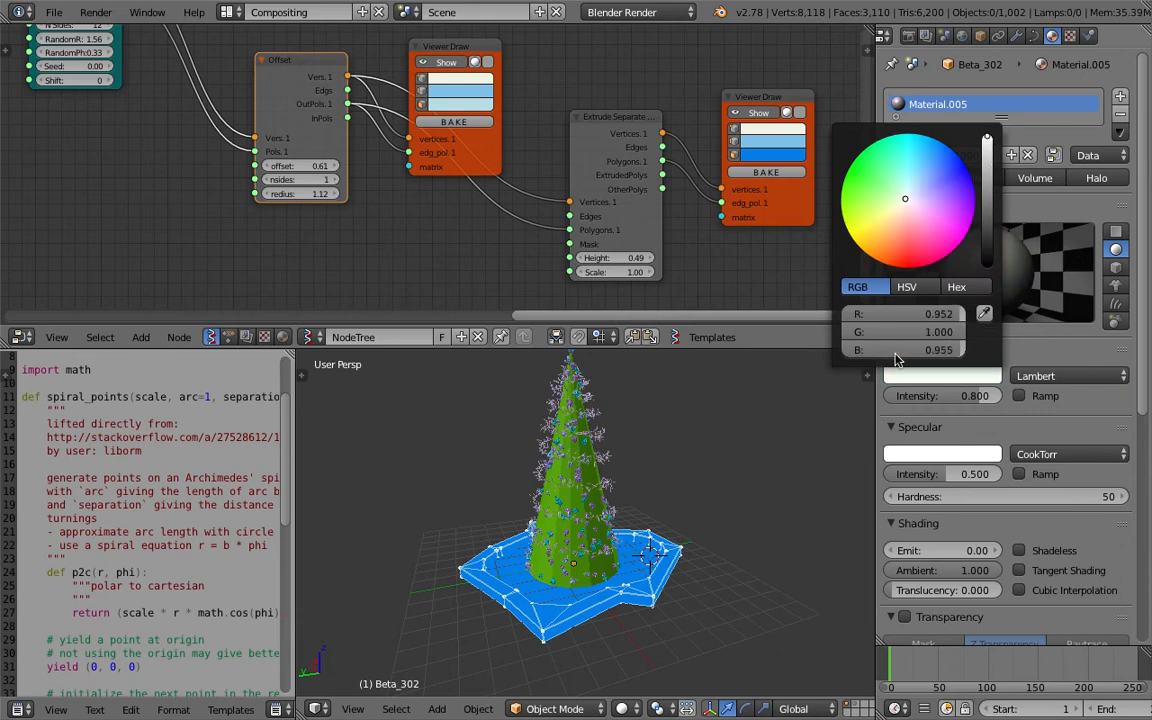
{"action": "left_click", "coordinate": [905, 289]}
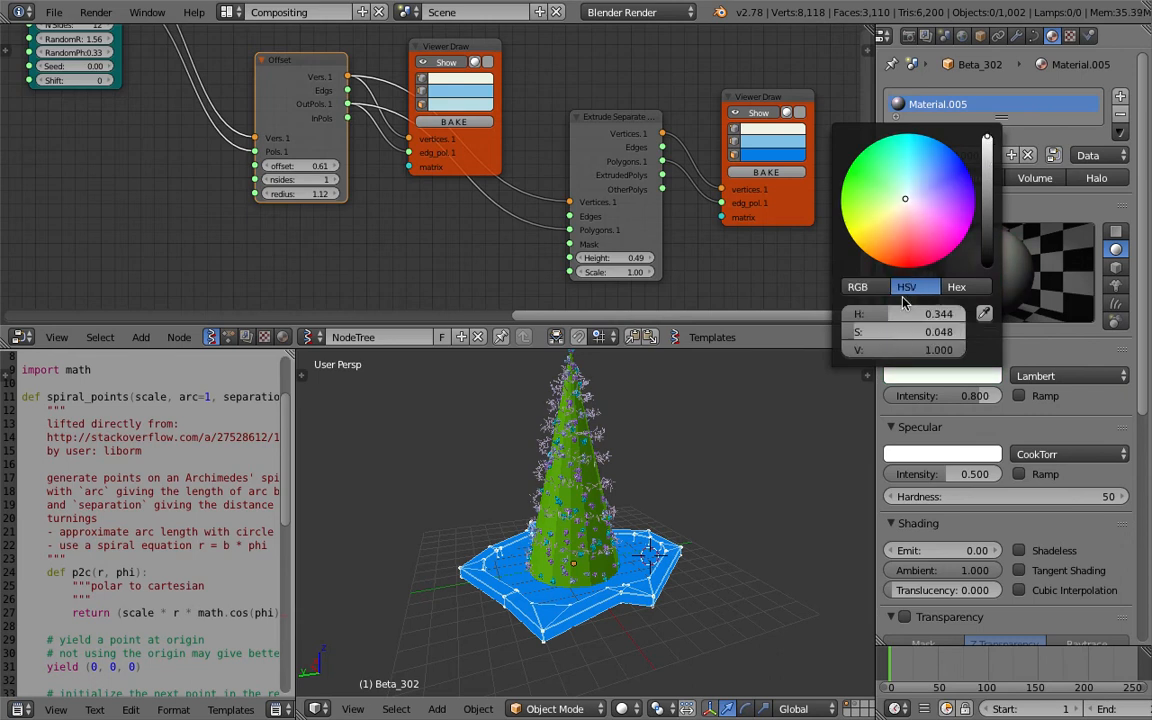
{"action": "left_click", "coordinate": [900, 350]}
{"action": "type", "text": "2"}
{"action": "key", "text": "Return"}
{"action": "left_click", "coordinate": [947, 376]}
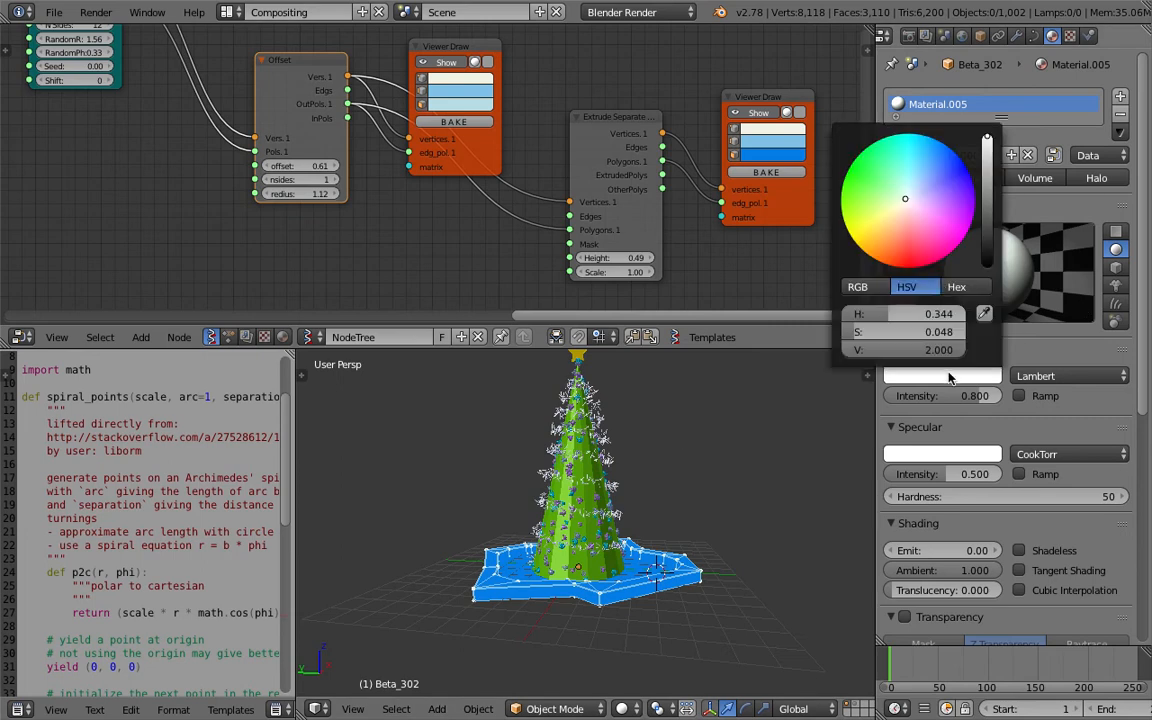
{"action": "left_click_drag", "start_coordinate": [927, 196], "coordinate": [957, 210]}
Brighten the treetop star's diffuse colour by setting its HSV value to 2, and deselect the star.
{"action": "middle_click_drag", "start_coordinate": [622, 390], "coordinate": [653, 406]}
{"action": "scroll", "coordinate": [632, 454], "scroll_direction": "down", "scroll_amount": 2}
{"action": "right_click", "coordinate": [576, 421]}
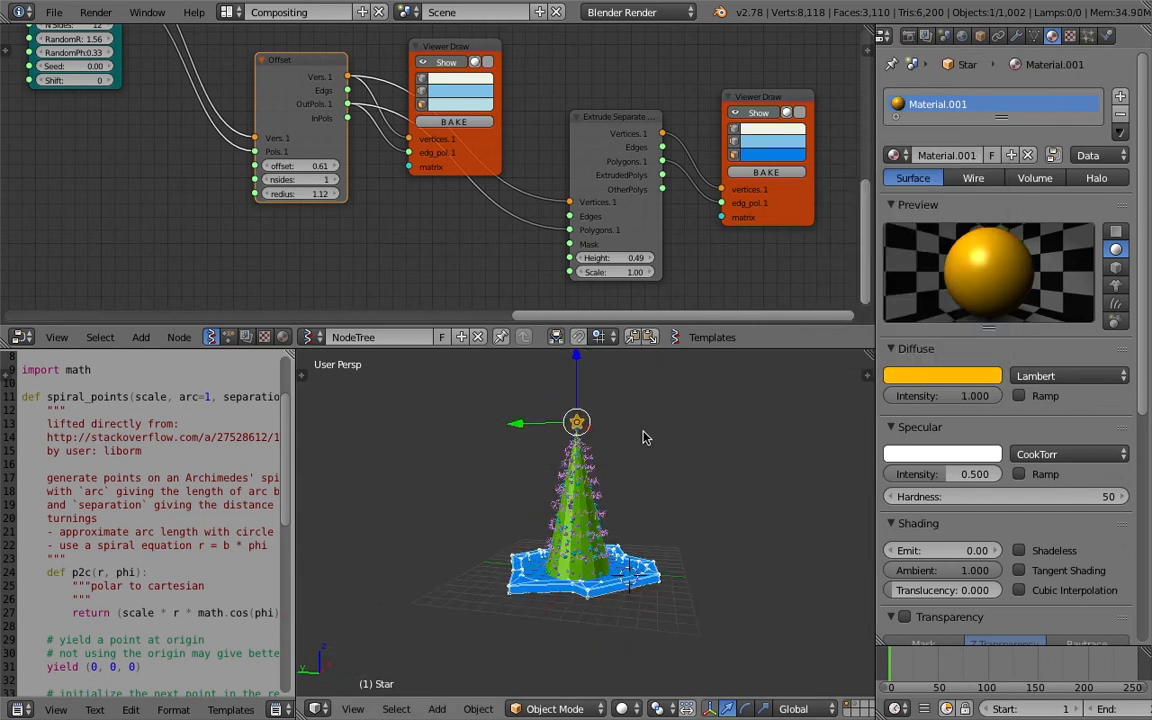
{"action": "left_click", "coordinate": [913, 377]}
{"action": "left_click", "coordinate": [925, 348]}
{"action": "type", "text": "2"}
{"action": "key", "text": "Return"}
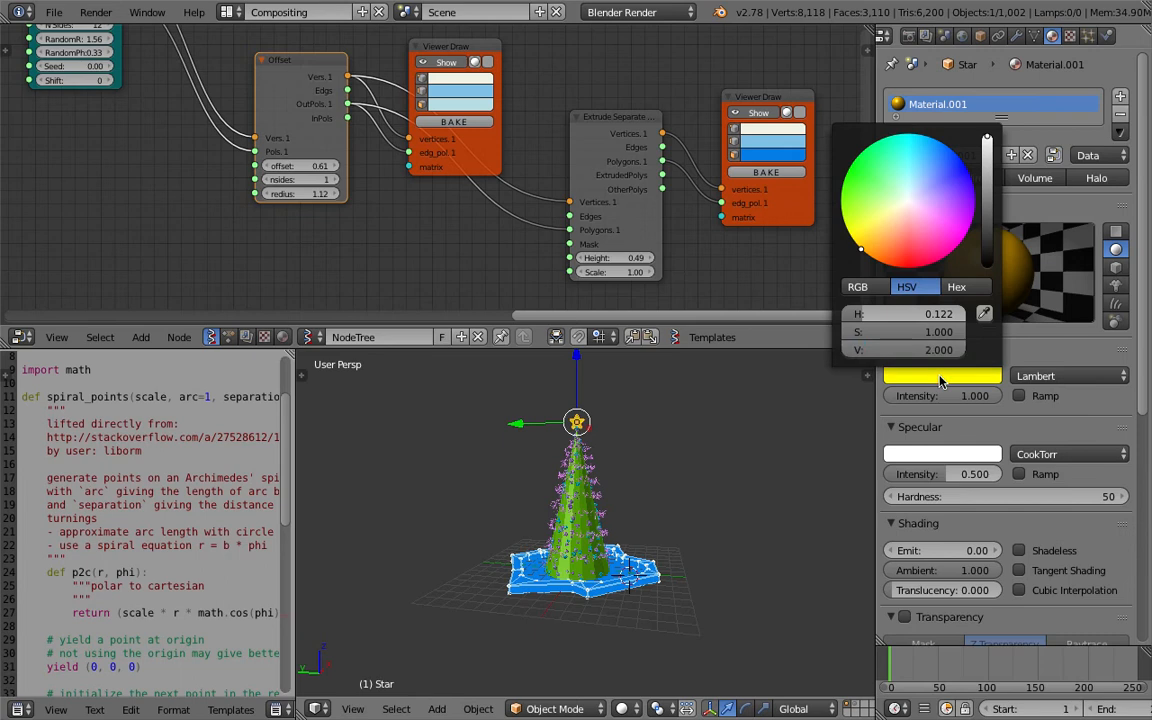
{"action": "scroll", "coordinate": [738, 458], "scroll_direction": "up", "scroll_amount": 1}
{"action": "key", "text": "a"}
Try a pale mint-green face colour on the Viewer Draw connected to the extrude node.
{"action": "mouse_move", "coordinate": [702, 455]}
{"action": "middle_mouse_down"}
{"action": "mouse_move", "coordinate": [720, 482]}
{"action": "mouse_move", "coordinate": [673, 488]}
{"action": "mouse_move", "coordinate": [690, 460]}
{"action": "middle_mouse_up"}
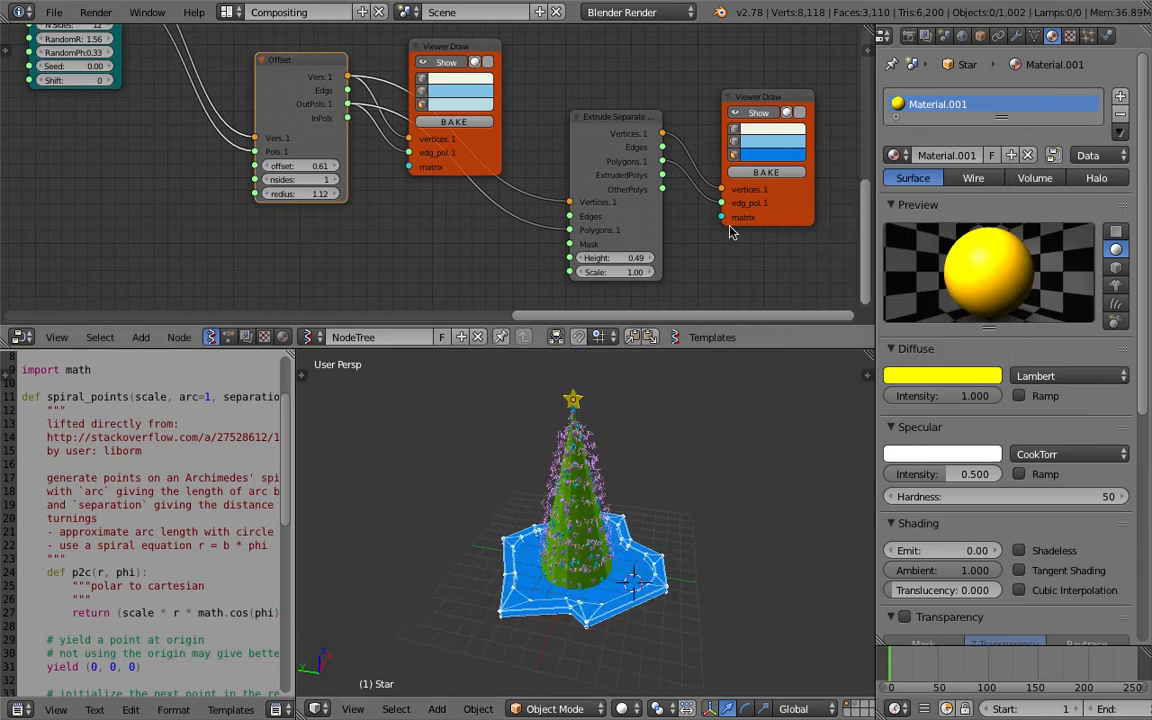
{"action": "left_click", "coordinate": [757, 157]}
{"action": "left_click", "coordinate": [787, 202]}
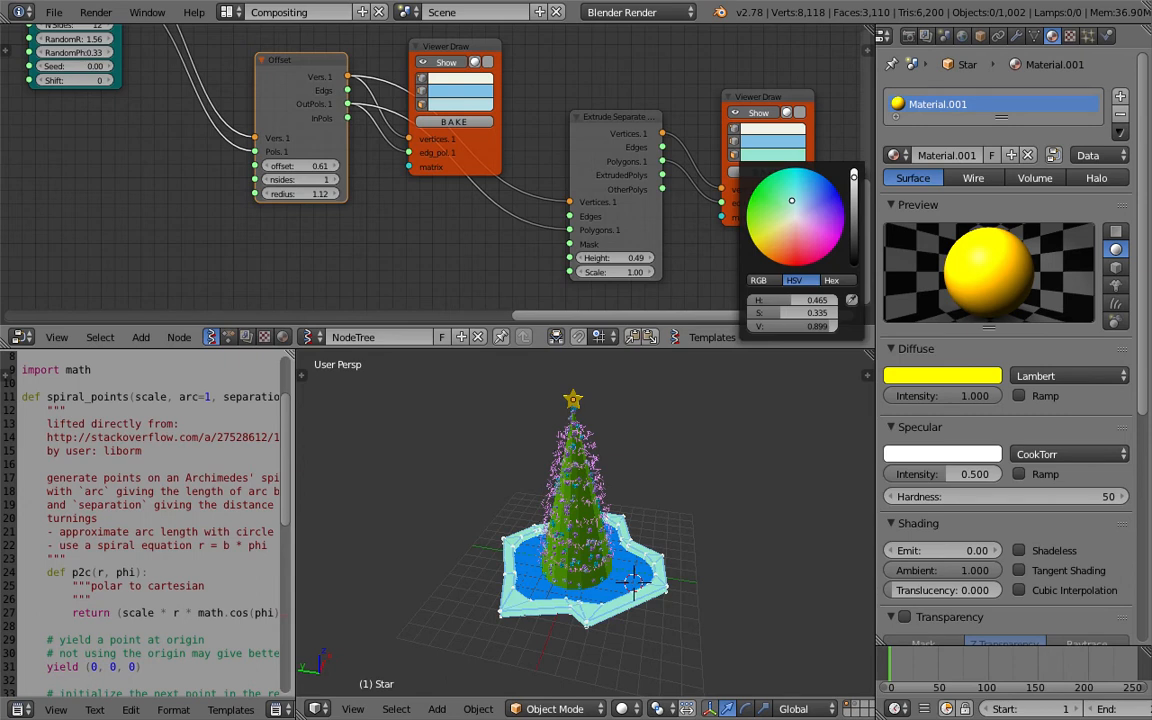
{"action": "left_click_drag", "start_coordinate": [797, 203], "coordinate": [792, 207]}
Set the extrusion's Viewer Draw face colour to a darkened tan with hue 0.117 and saturation 0.245.
{"action": "middle_click_drag", "start_coordinate": [724, 481], "coordinate": [709, 469]}
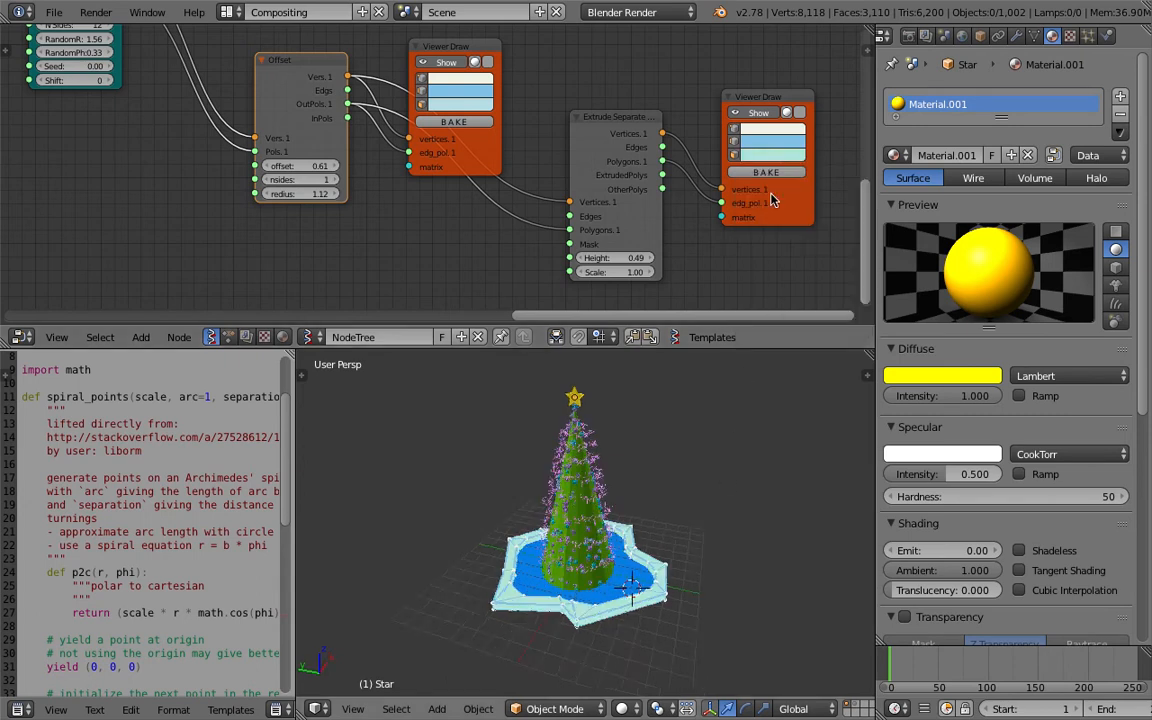
{"action": "left_click", "coordinate": [767, 157]}
{"action": "left_click_drag", "start_coordinate": [786, 221], "coordinate": [787, 226]}
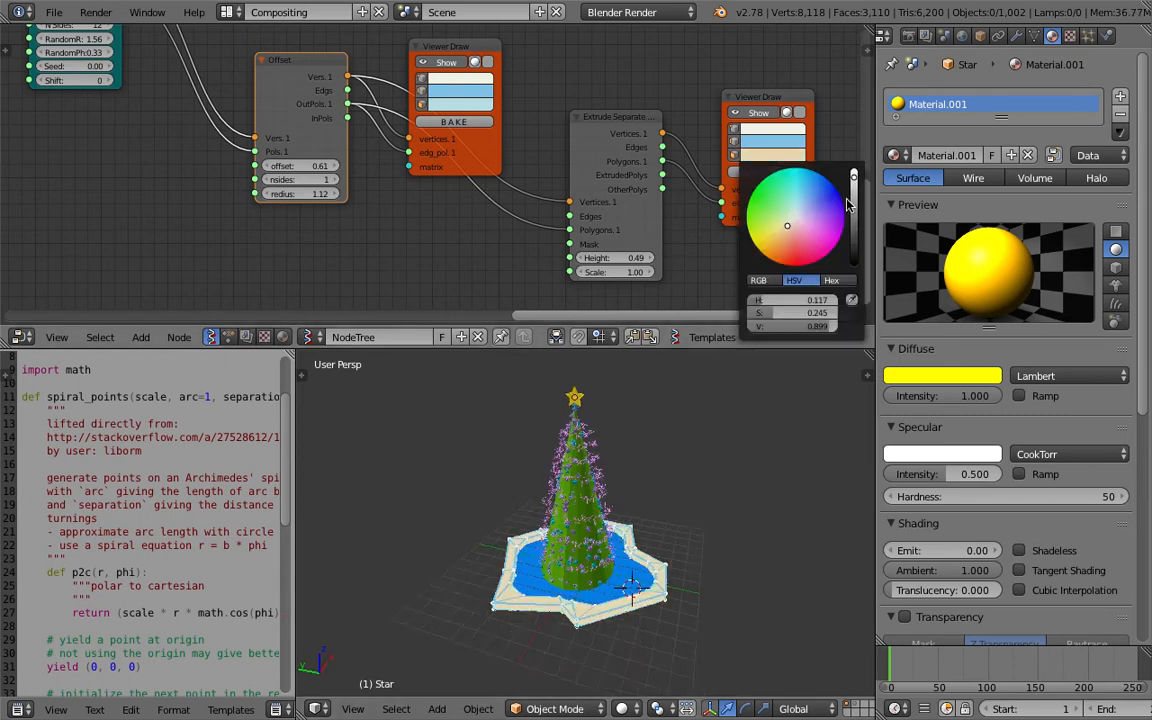
{"action": "left_click_drag", "start_coordinate": [854, 177], "coordinate": [854, 207]}
Enlarge the 3D view and examine the tree and its base border from several angles.
{"action": "middle_click_drag", "start_coordinate": [827, 253], "coordinate": [803, 248]}
{"action": "middle_click_drag", "start_coordinate": [774, 447], "coordinate": [718, 424]}
{"action": "scroll", "coordinate": [718, 424], "scroll_direction": "up", "scroll_amount": 3}
{"action": "left_click_drag", "start_coordinate": [648, 347], "coordinate": [655, 279]}
{"action": "scroll", "coordinate": [642, 497], "scroll_direction": "down", "scroll_amount": 3}
{"action": "mouse_move", "coordinate": [616, 452]}
{"action": "middle_mouse_down"}
{"action": "mouse_move", "coordinate": [594, 457]}
{"action": "mouse_move", "coordinate": [602, 432]}
{"action": "middle_mouse_up"}
{"action": "scroll", "coordinate": [570, 408], "scroll_direction": "up", "scroll_amount": 2}
{"action": "middle_click_drag", "start_coordinate": [562, 393], "coordinate": [655, 416]}
{"action": "scroll", "coordinate": [662, 418], "scroll_direction": "down", "scroll_amount": 1}
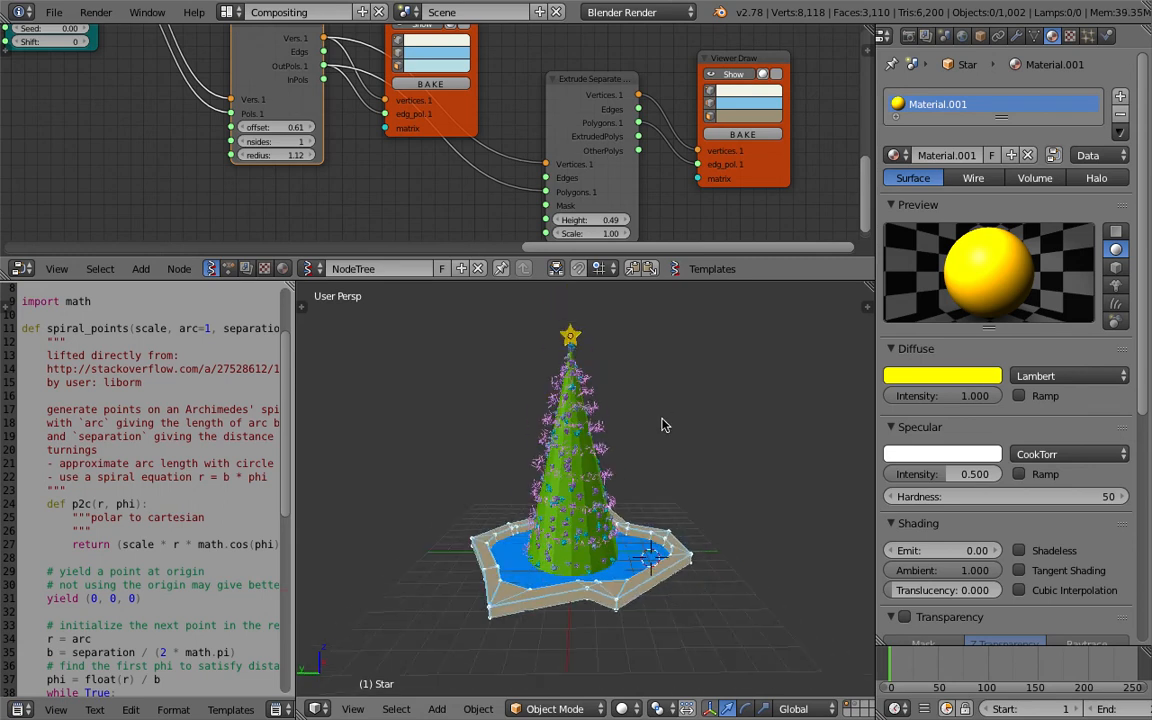
{"action": "right_click", "coordinate": [592, 338]}
{"action": "key", "text": "g"}
{"action": "right_click", "coordinate": [634, 336]}
{"action": "middle_click_drag", "start_coordinate": [678, 364], "coordinate": [615, 403]}
{"action": "key", "text": "a"}
{"action": "key", "text": "a"}
{"action": "key", "text": "a"}
Examine the star on the treetop up close.
{"action": "middle_click_drag", "start_coordinate": [586, 338], "coordinate": [628, 520]}
{"action": "scroll", "coordinate": [684, 517], "scroll_direction": "up", "scroll_amount": 8}
{"action": "middle_click_drag", "start_coordinate": [714, 580], "coordinate": [698, 534]}
{"action": "right_click", "coordinate": [707, 427]}
{"action": "key", "text": "a"}
{"action": "right_click", "coordinate": [762, 424]}
{"action": "key", "text": "g"}
{"action": "right_click", "coordinate": [786, 398]}
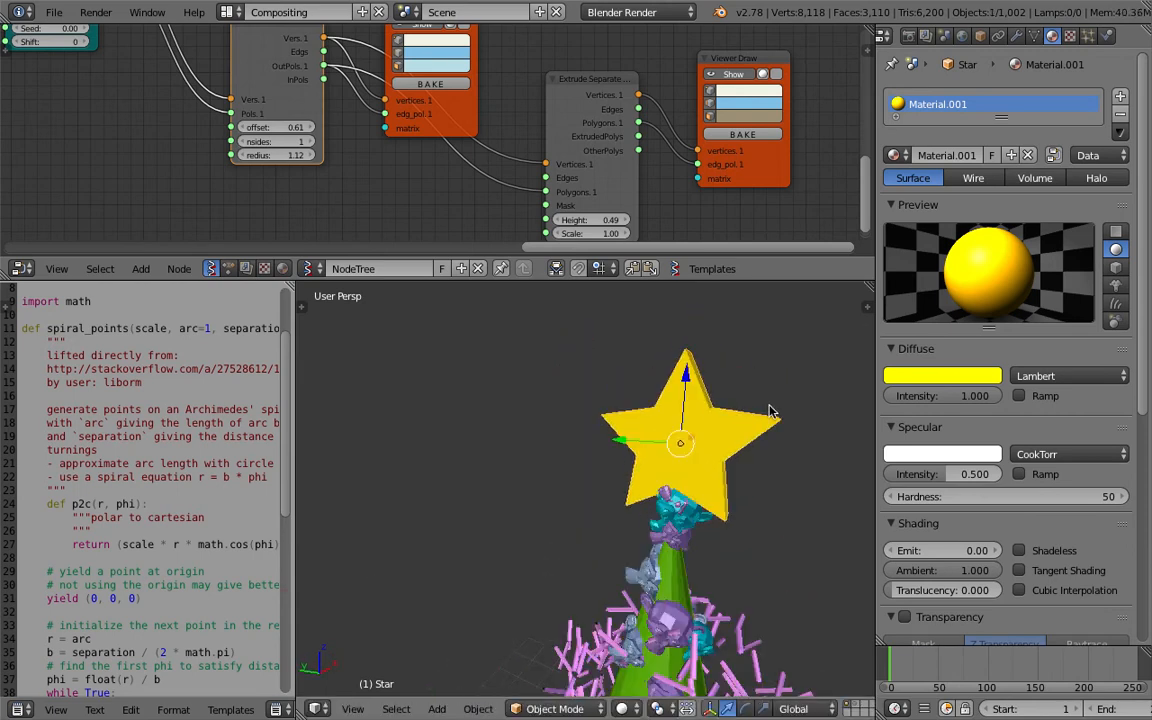
Save the file with the recoloured star and base border.
{"action": "scroll", "coordinate": [778, 455], "scroll_direction": "down", "scroll_amount": 5}
{"action": "middle_click_drag", "start_coordinate": [782, 486], "coordinate": [742, 338], "text": "shift"}
{"action": "key", "text": "ctrl+s"}
{"action": "left_click", "coordinate": [689, 467]}
Examine the upper tree up close and the whole tree from a distance.
{"action": "middle_click_drag", "start_coordinate": [668, 400], "coordinate": [620, 328]}
{"action": "scroll", "coordinate": [648, 482], "scroll_direction": "up", "scroll_amount": 7}
{"action": "middle_click_drag", "start_coordinate": [643, 376], "coordinate": [624, 502], "text": "shift"}
{"action": "right_click", "coordinate": [630, 527]}
{"action": "scroll", "coordinate": [660, 525], "scroll_direction": "down", "scroll_amount": 9}
{"action": "middle_click_drag", "start_coordinate": [654, 565], "coordinate": [664, 501], "text": "shift"}
{"action": "scroll", "coordinate": [640, 479], "scroll_direction": "down", "scroll_amount": 1}
{"action": "left_click", "coordinate": [628, 484]}
{"action": "key", "text": "a"}
{"action": "scroll", "coordinate": [640, 498], "scroll_direction": "down", "scroll_amount": 3}
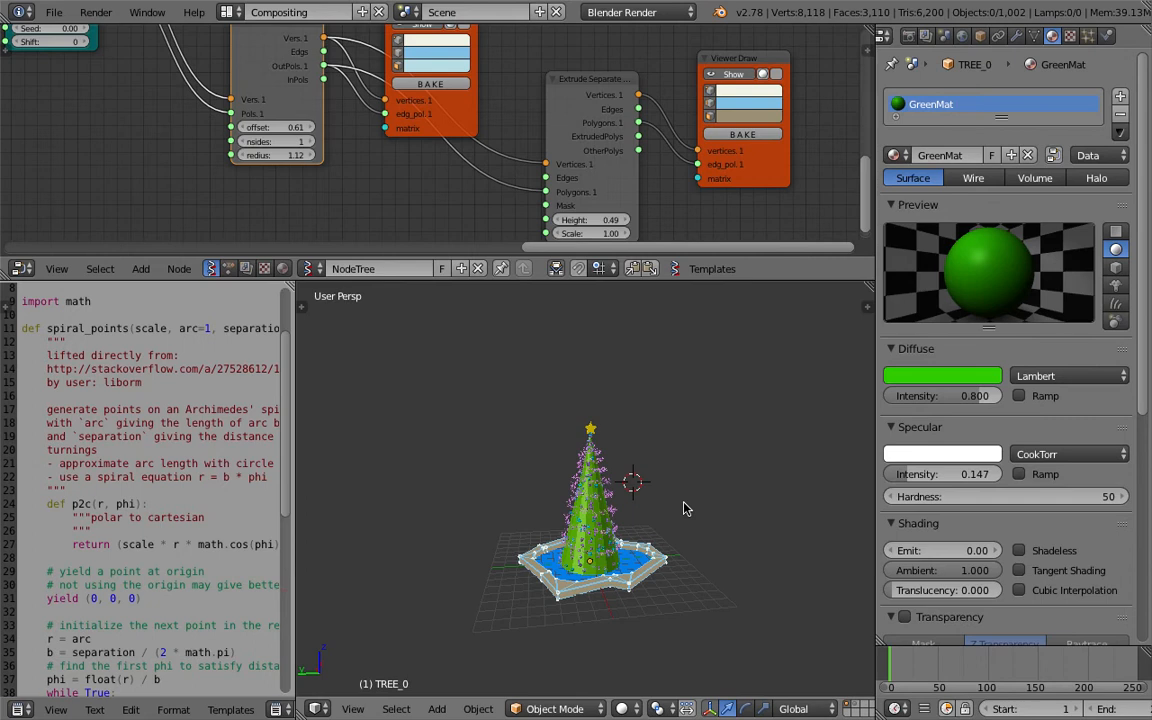
Select the green tree cone.
{"action": "scroll", "coordinate": [632, 504], "scroll_direction": "up", "scroll_amount": 3}
{"action": "middle_click_drag", "start_coordinate": [624, 511], "coordinate": [648, 476]}
{"action": "right_click", "coordinate": [648, 476]}
{"action": "scroll", "coordinate": [588, 497], "scroll_direction": "down", "scroll_amount": 2}
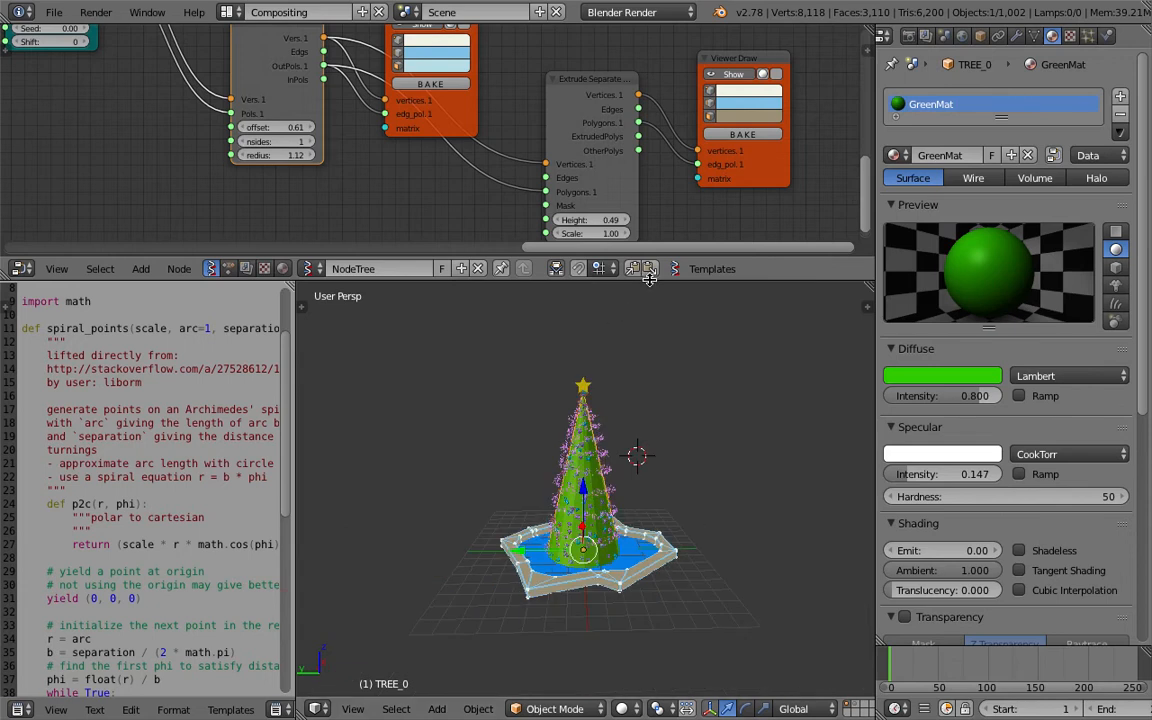
Enlarge the node editor to bring more of the node tree into view, and save the file.
{"action": "left_click_drag", "start_coordinate": [649, 279], "coordinate": [634, 394]}
{"action": "scroll", "coordinate": [325, 225], "scroll_direction": "down", "scroll_amount": 4}
{"action": "middle_click_drag", "start_coordinate": [206, 193], "coordinate": [346, 255]}
{"action": "key", "text": "ctrl+s"}
{"action": "left_click", "coordinate": [307, 241]}
Move the TREE Viewer BMeshMK2 node farther from the Cylinder node to make room between them.
{"action": "middle_click_drag", "start_coordinate": [246, 246], "coordinate": [572, 141]}
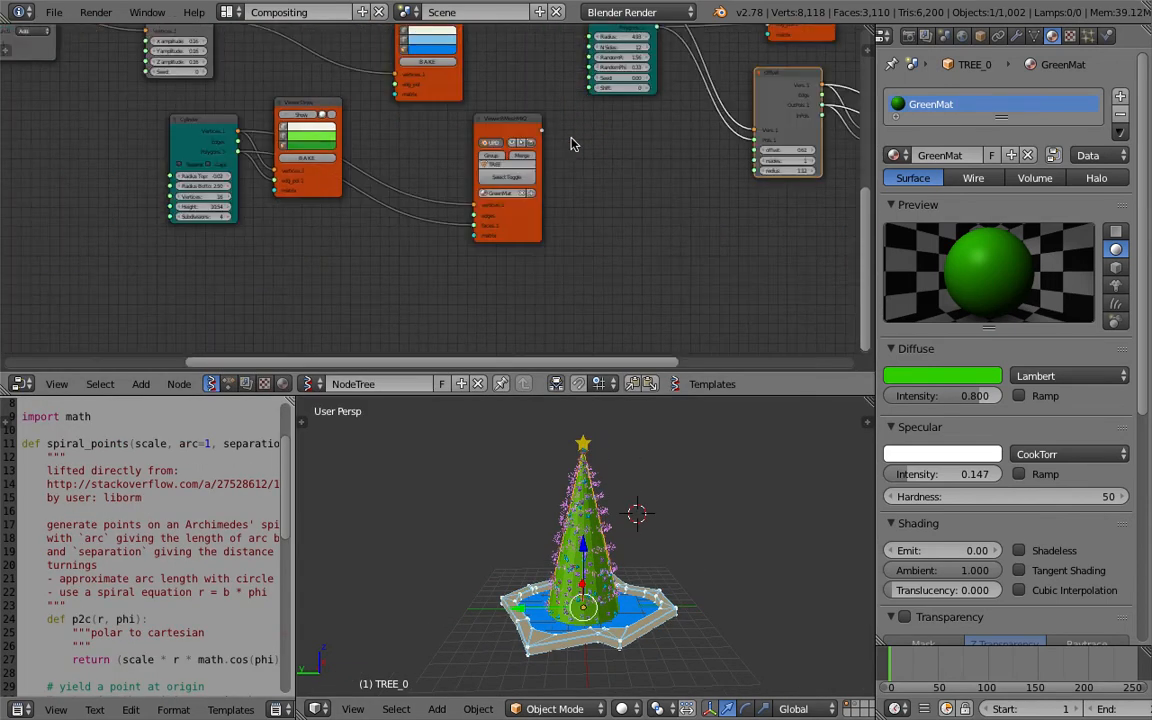
{"action": "scroll", "coordinate": [571, 143], "scroll_direction": "up", "scroll_amount": 1}
{"action": "left_click", "coordinate": [533, 133]}
{"action": "left_click", "coordinate": [533, 133]}
{"action": "double_click", "coordinate": [533, 133]}
{"action": "left_click_drag", "start_coordinate": [528, 112], "coordinate": [593, 127]}
{"action": "middle_click_drag", "start_coordinate": [593, 127], "coordinate": [686, 131]}
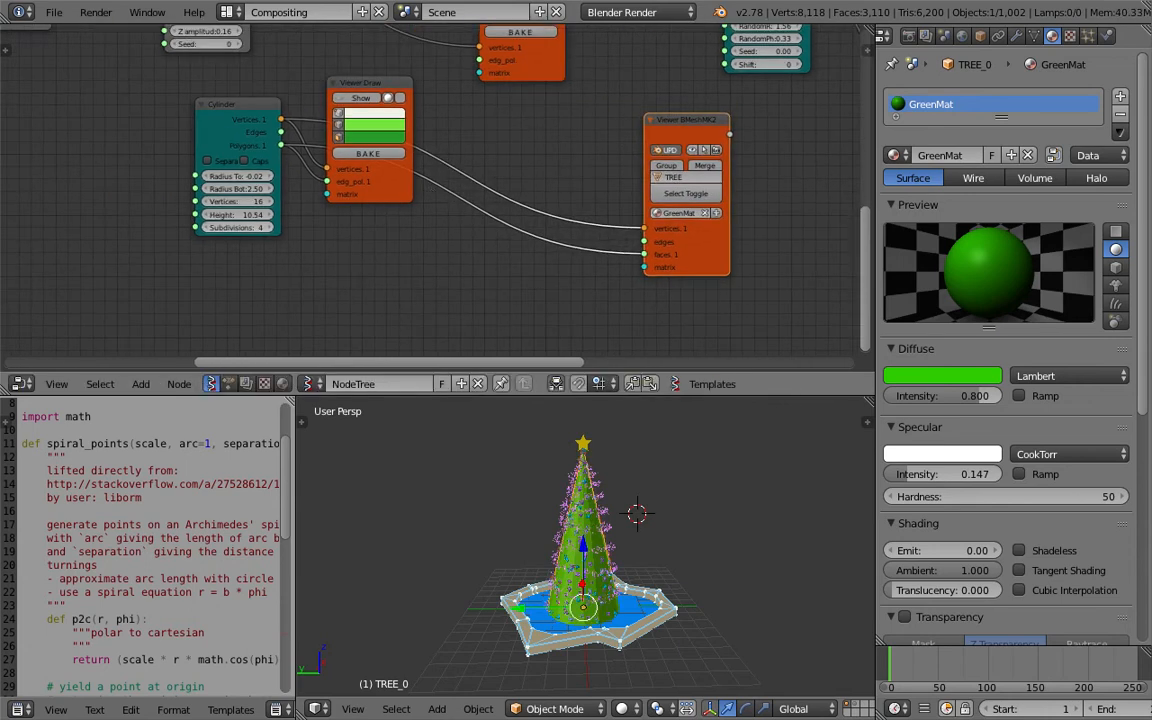
Set the Cylinder's subdivisions to 8 and move its Viewer Draw node below it.
{"action": "type", "text": "8"}
{"action": "key", "text": "Return"}
{"action": "middle_click_drag", "start_coordinate": [490, 241], "coordinate": [491, 241]}
{"action": "mouse_move", "coordinate": [397, 103]}
{"action": "left_mouse_down"}
{"action": "mouse_move", "coordinate": [377, 123]}
{"action": "mouse_move", "coordinate": [389, 228]}
{"action": "mouse_move", "coordinate": [293, 294]}
{"action": "left_mouse_up"}
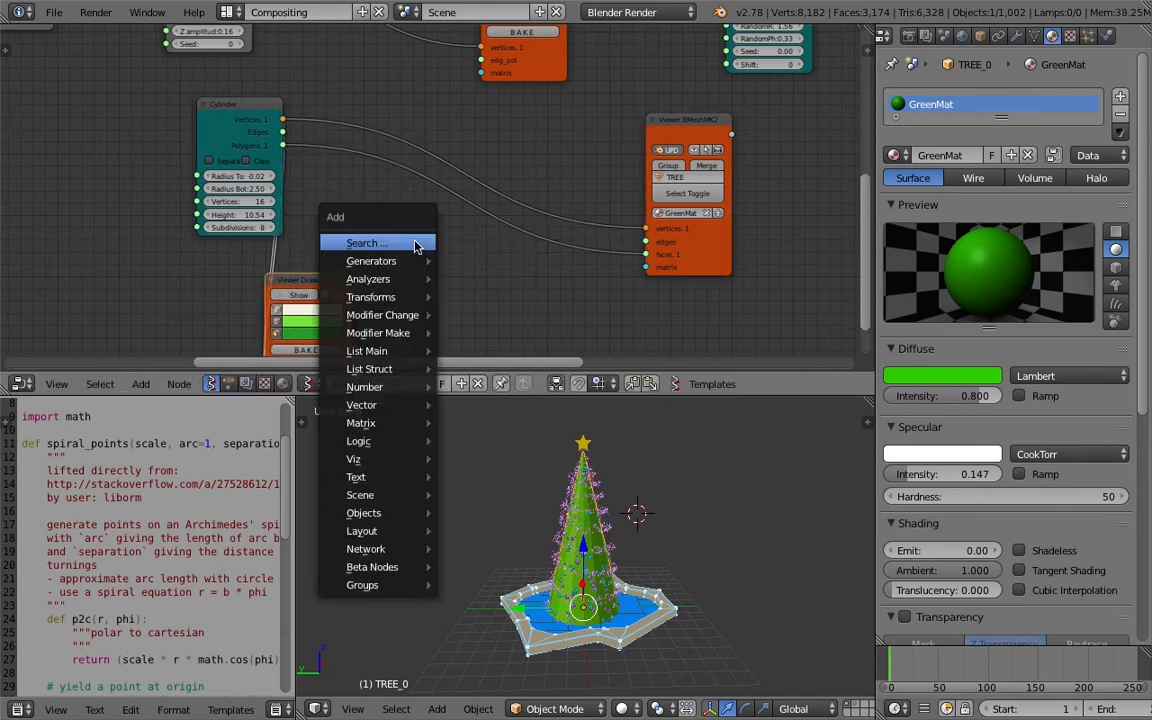
Add a Randomize input vertices node on the vertices link between the Cylinder and the TREE Viewer BMeshMK2 node.
{"action": "key", "text": "shift+a"}
{"action": "type", "text": "srandom"}
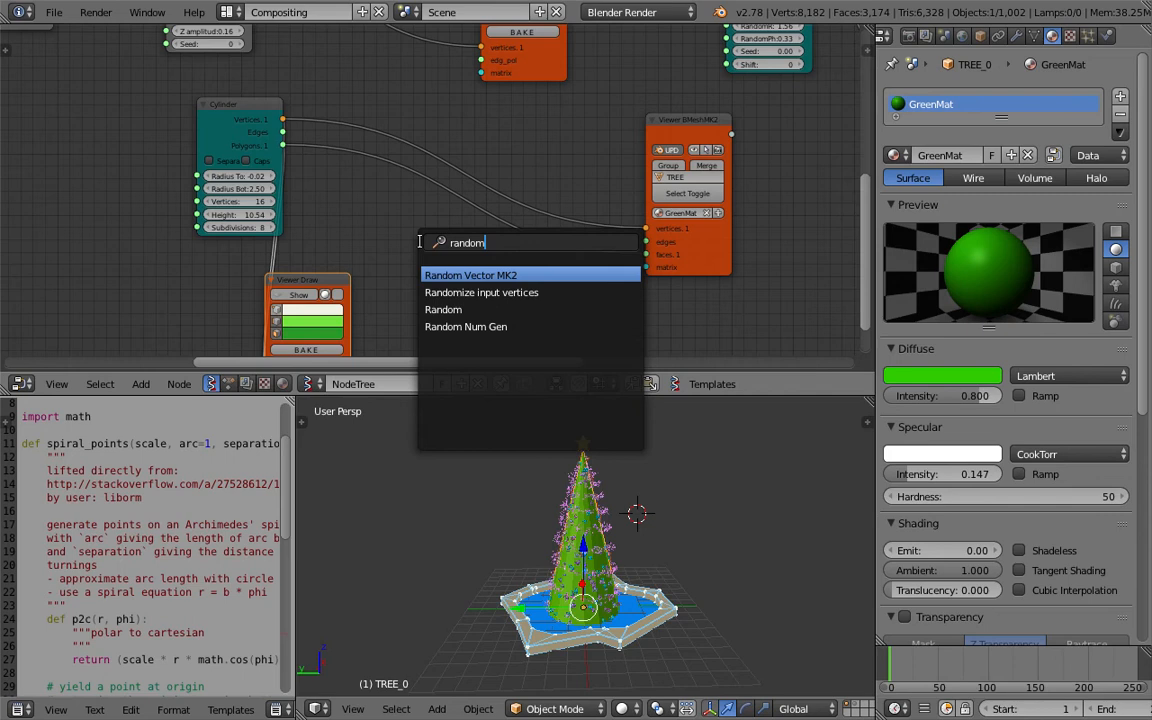
{"action": "key", "text": "Down"}
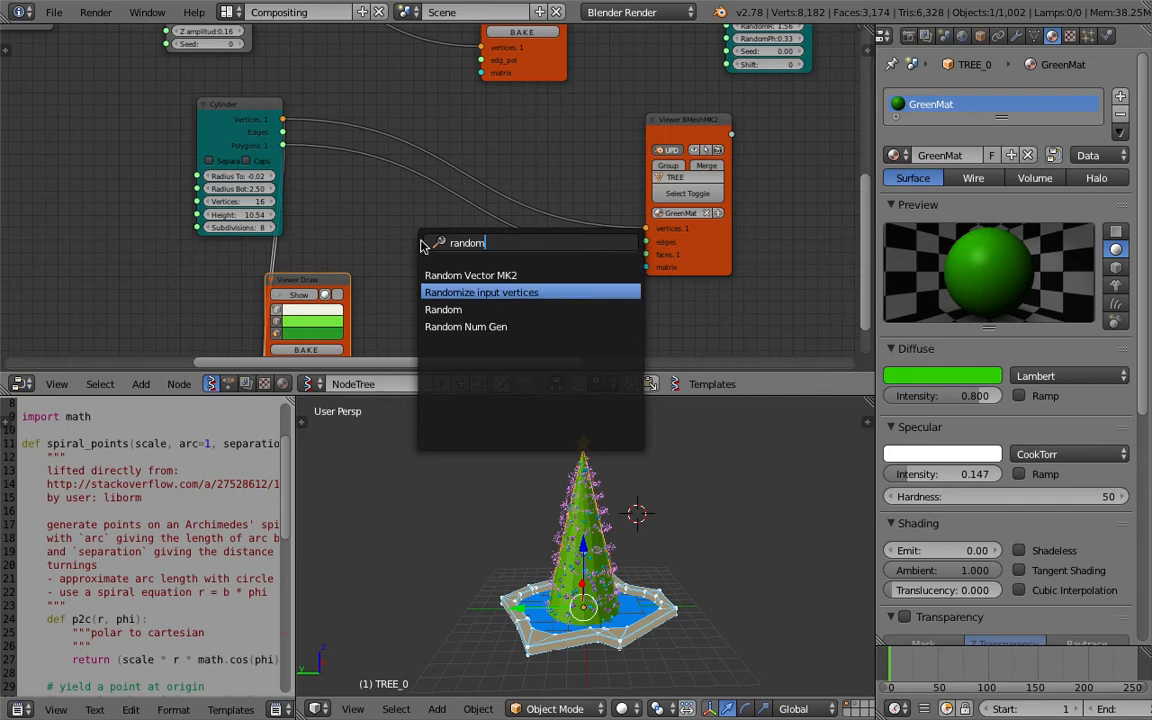
{"action": "key", "text": "Return"}
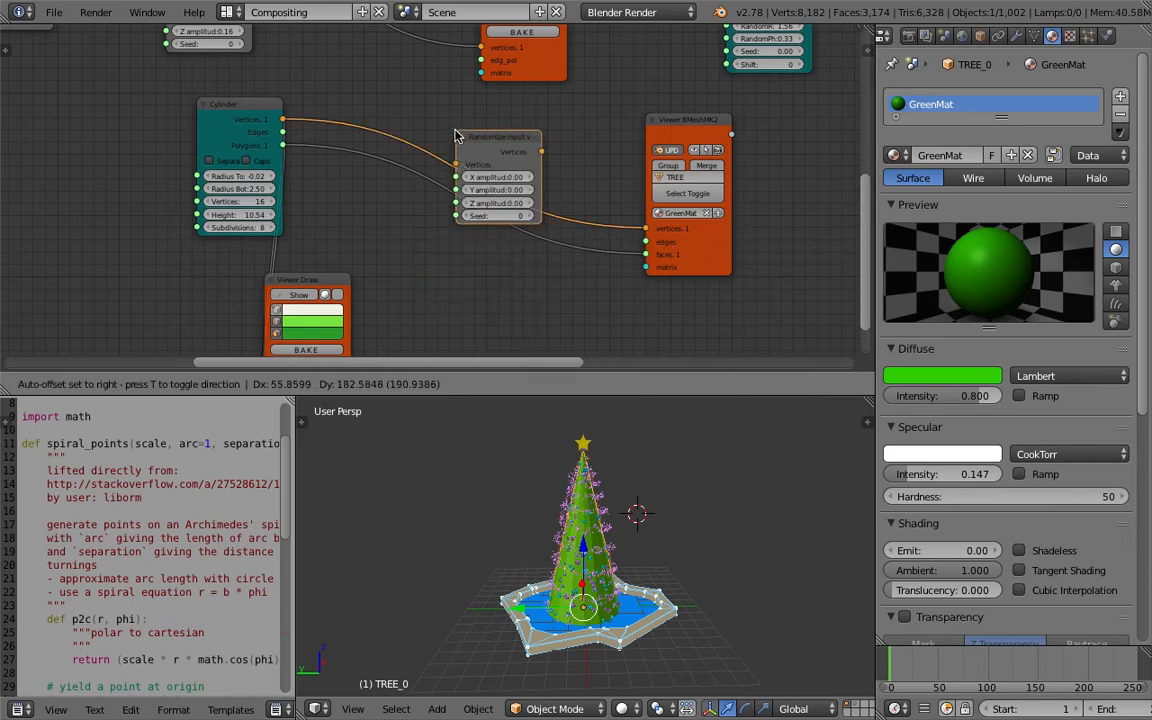
{"action": "left_click", "coordinate": [464, 141]}
Set the X, Y and Z amplitudes of the new Randomize node to 0.12.
{"action": "scroll", "coordinate": [479, 137], "scroll_direction": "up", "scroll_amount": 2}
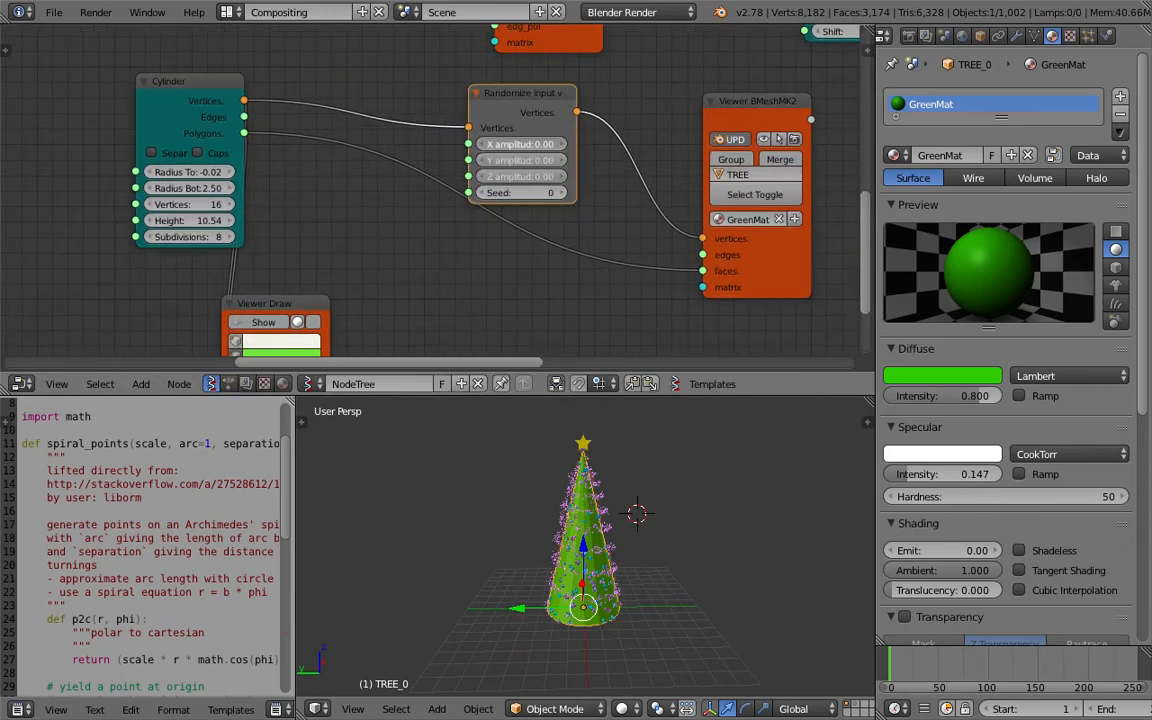
{"action": "left_click_drag", "start_coordinate": [539, 146], "coordinate": [578, 146]}
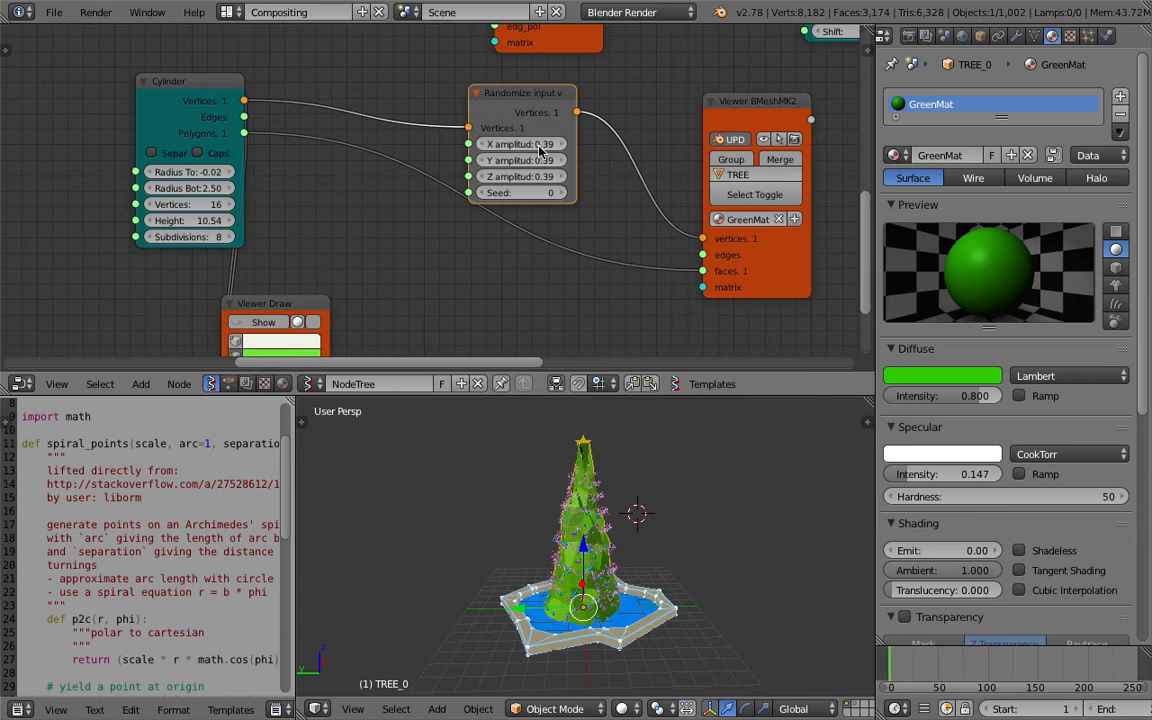
{"action": "middle_click_drag", "start_coordinate": [655, 571], "coordinate": [611, 538]}
{"action": "scroll", "coordinate": [611, 538], "scroll_direction": "up", "scroll_amount": 4}
{"action": "mouse_move", "coordinate": [548, 145]}
{"action": "left_mouse_down"}
{"action": "mouse_move", "coordinate": [548, 177]}
{"action": "mouse_move", "coordinate": [536, 148]}
{"action": "left_mouse_up"}
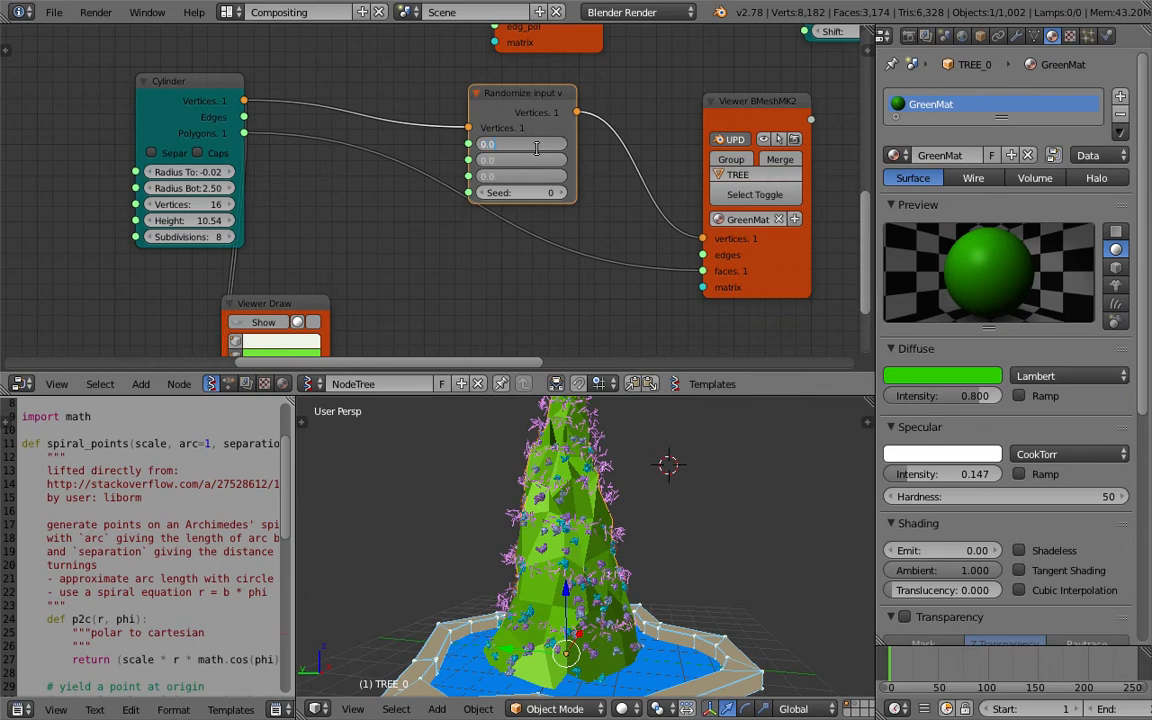
{"action": "key", "text": "Return"}
{"action": "mouse_move", "coordinate": [540, 145]}
{"action": "left_mouse_down"}
{"action": "mouse_move", "coordinate": [540, 176]}
{"action": "mouse_move", "coordinate": [539, 146]}
{"action": "left_mouse_up"}
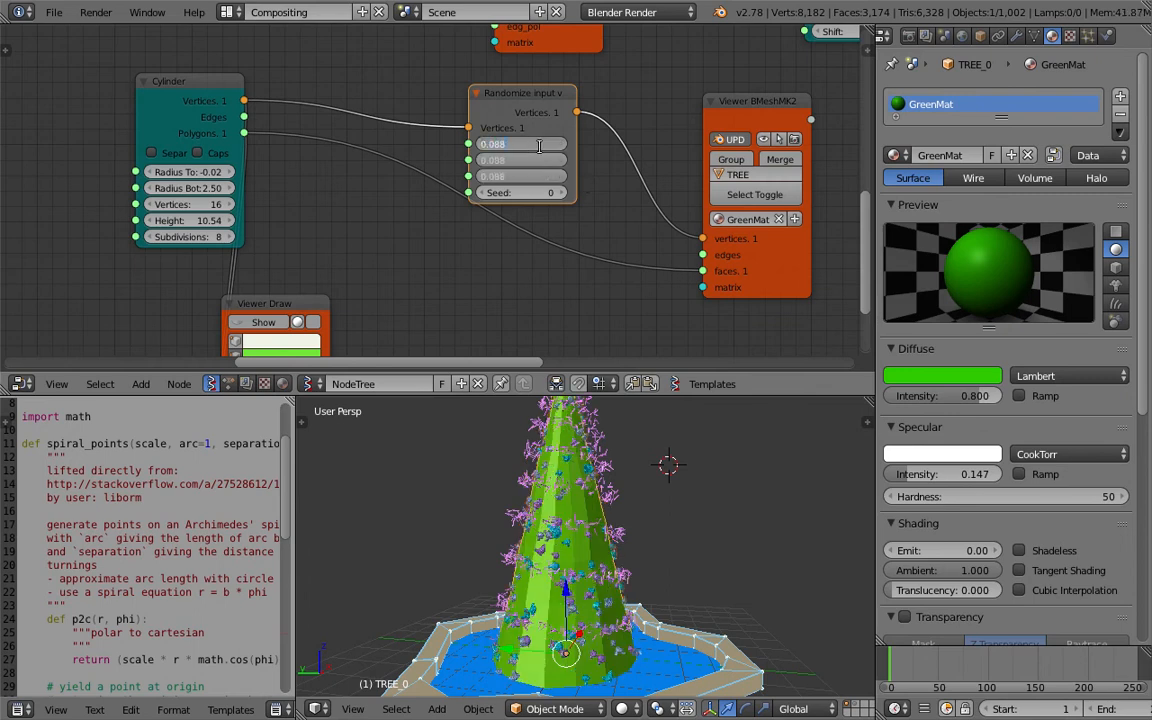
{"action": "type", "text": "0.09"}
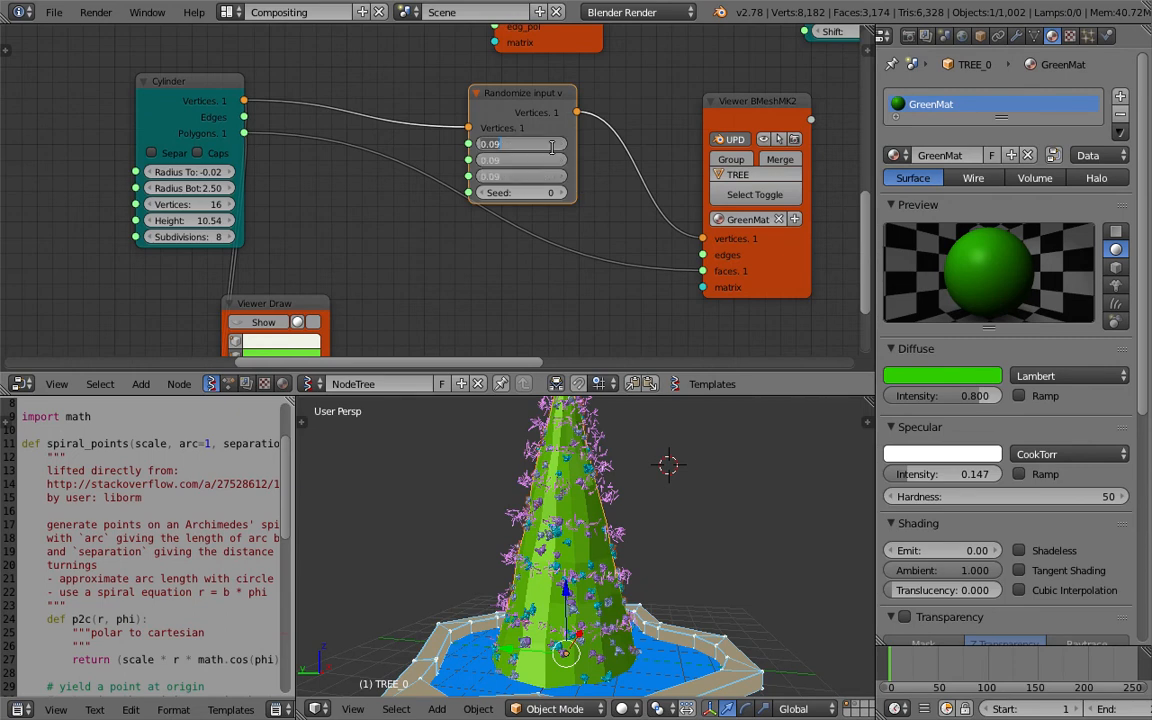
{"action": "key", "text": "Return"}
Select the tree cone and save the file over the existing one.
{"action": "middle_click_drag", "start_coordinate": [672, 510], "coordinate": [698, 515]}
{"action": "key", "text": "a"}
{"action": "right_click", "coordinate": [565, 531]}
{"action": "scroll", "coordinate": [615, 530], "scroll_direction": "down", "scroll_amount": 3}
{"action": "key", "text": "ctrl+s"}
{"action": "left_click", "coordinate": [653, 526]}
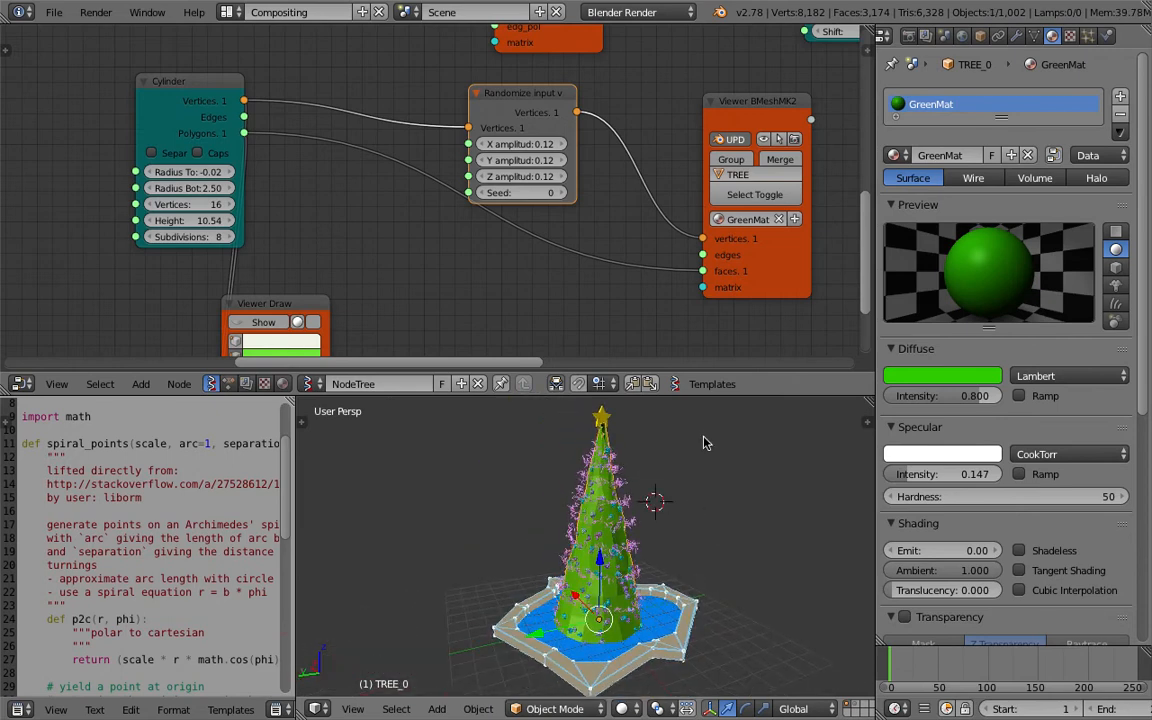
Enlarge the 3D viewport by shrinking the node editor, and save the file with the tree cone selected.
{"action": "left_click_drag", "start_coordinate": [706, 397], "coordinate": [700, 294]}
{"action": "scroll", "coordinate": [585, 378], "scroll_direction": "up", "scroll_amount": 5}
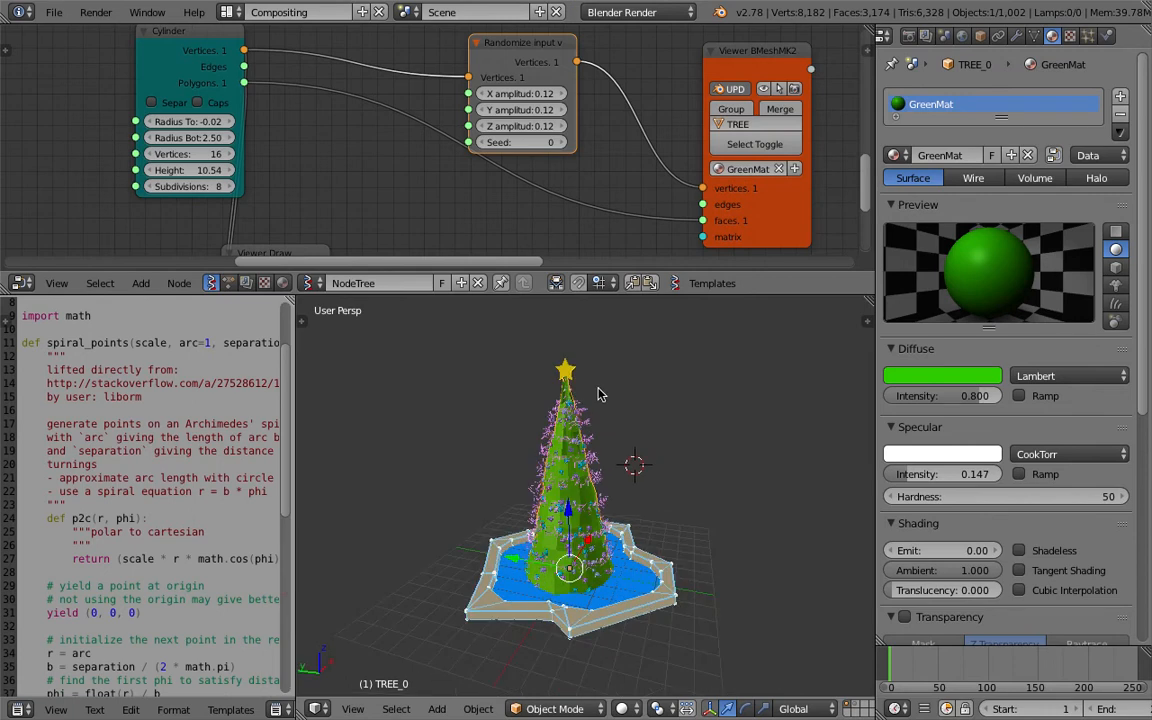
{"action": "key", "text": "ctrl+s"}
{"action": "left_click", "coordinate": [578, 420]}
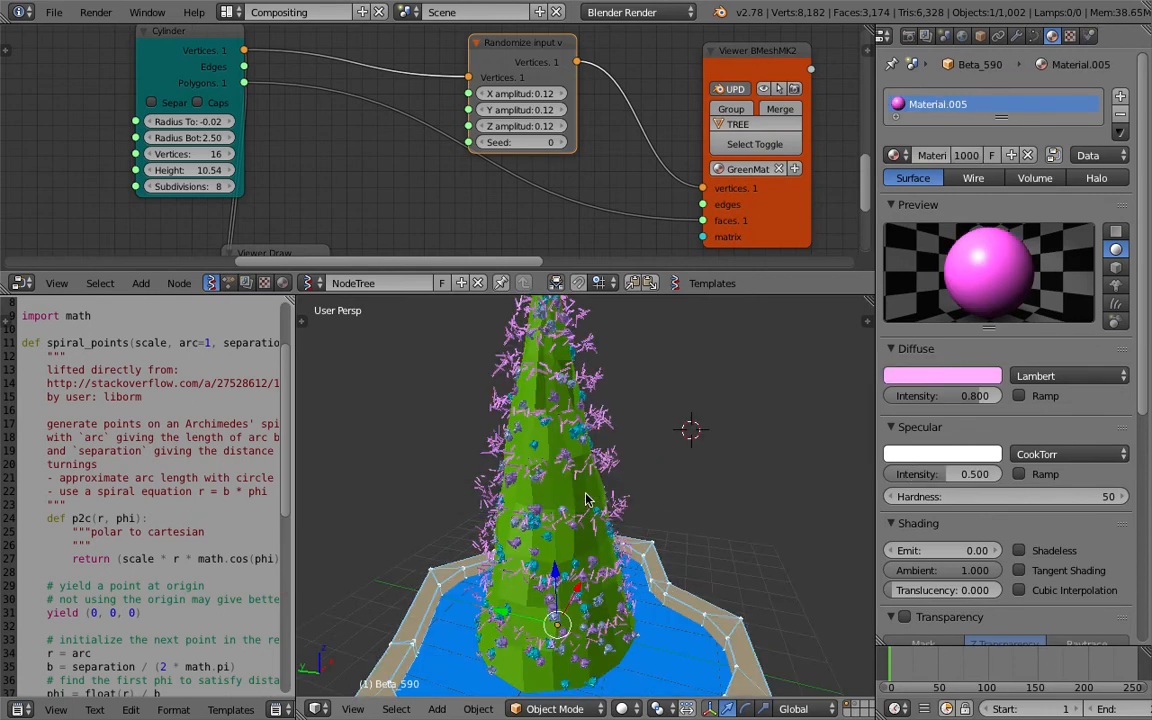
{"action": "middle_click_drag", "start_coordinate": [592, 470], "coordinate": [615, 478]}
{"action": "key", "text": "ctrl+s"}
{"action": "left_click", "coordinate": [615, 476]}
Set the seed of the tree cone's particle system to 136.
{"action": "left_click", "coordinate": [1088, 36]}
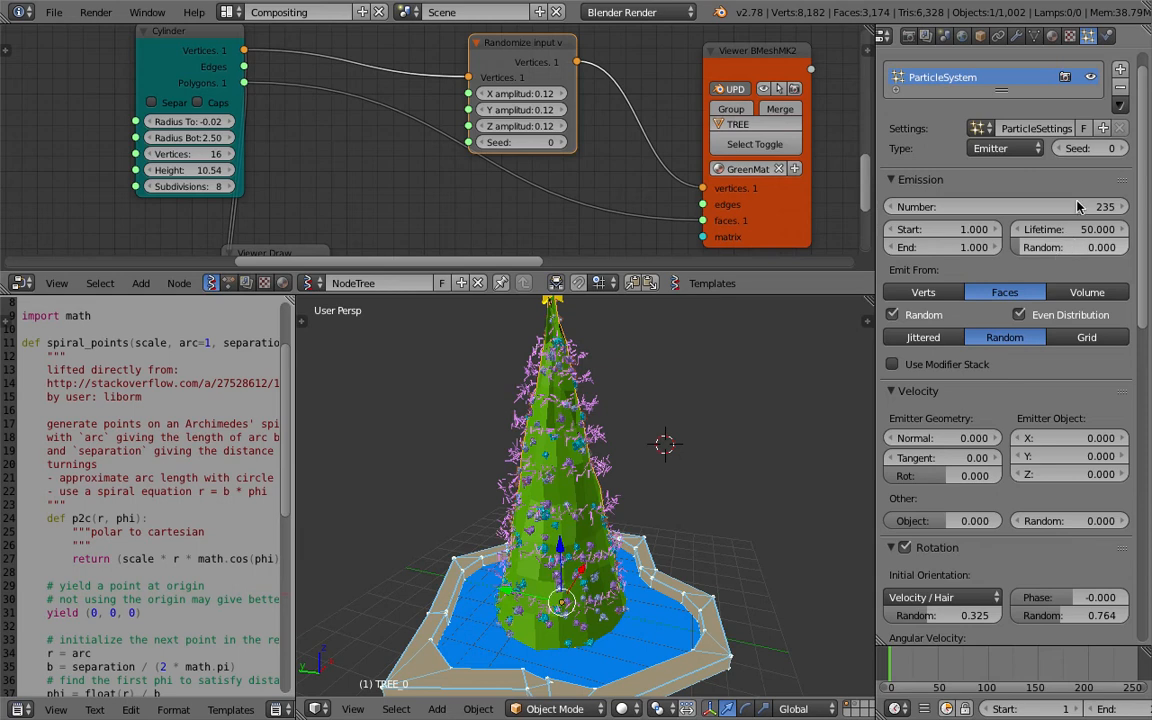
{"action": "left_click", "coordinate": [1120, 148]}
{"action": "left_click_drag", "start_coordinate": [1090, 148], "coordinate": [1132, 148]}
{"action": "middle_click_drag", "start_coordinate": [621, 387], "coordinate": [598, 452]}
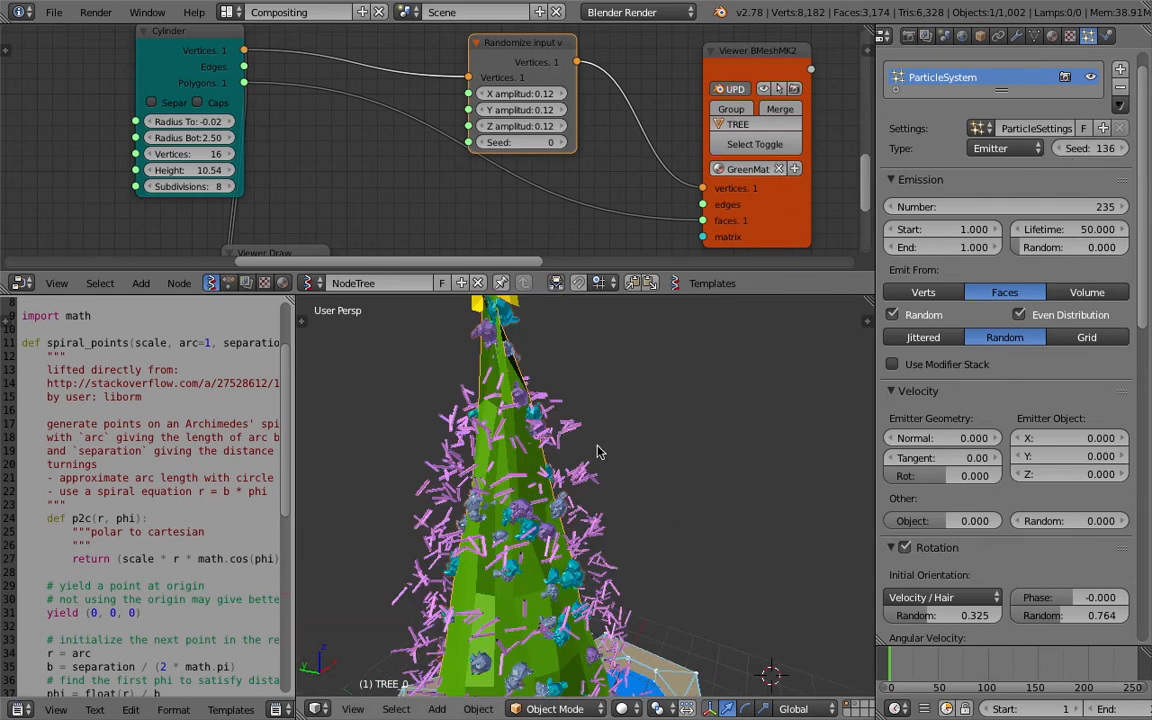
{"action": "middle_click_drag", "start_coordinate": [505, 375], "coordinate": [479, 298]}
{"action": "scroll", "coordinate": [490, 332], "scroll_direction": "down", "scroll_amount": 4}
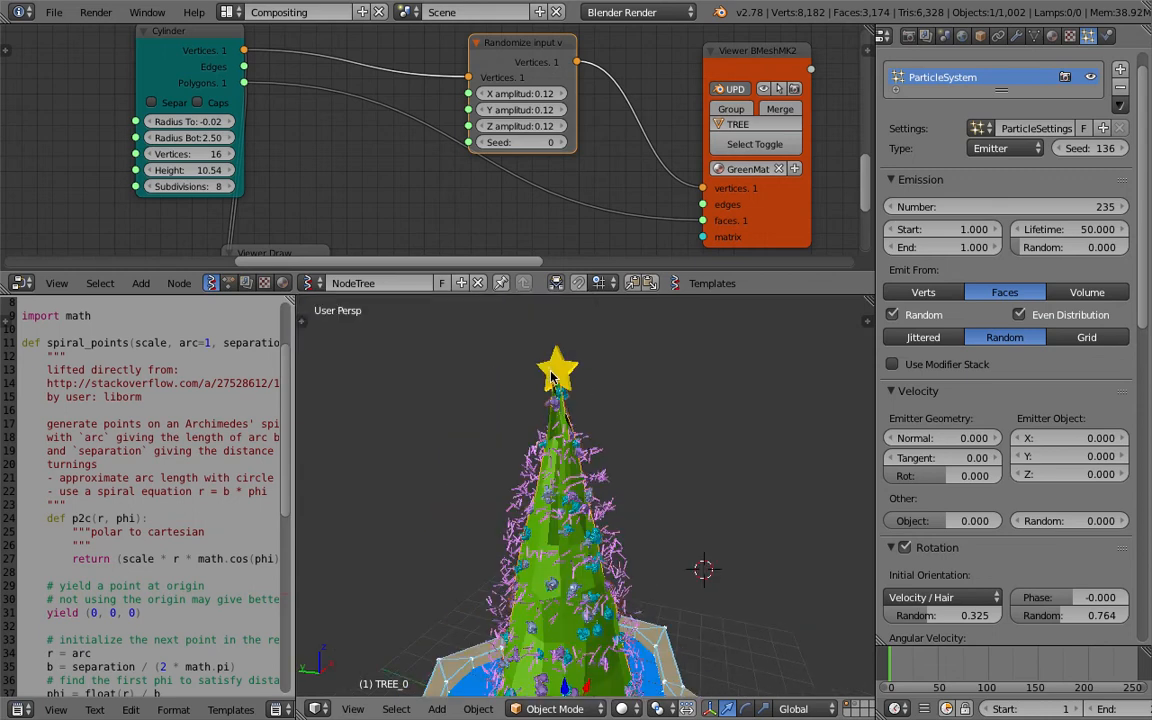
Set the Cylinder node's top radius to 0.16.
{"action": "scroll", "coordinate": [493, 334], "scroll_direction": "up", "scroll_amount": 2}
{"action": "left_click", "coordinate": [241, 131]}
{"action": "left_click", "coordinate": [243, 132]}
{"action": "left_click", "coordinate": [246, 133]}
{"action": "left_click", "coordinate": [246, 133]}
{"action": "left_click", "coordinate": [246, 133]}
{"action": "left_click", "coordinate": [246, 133]}
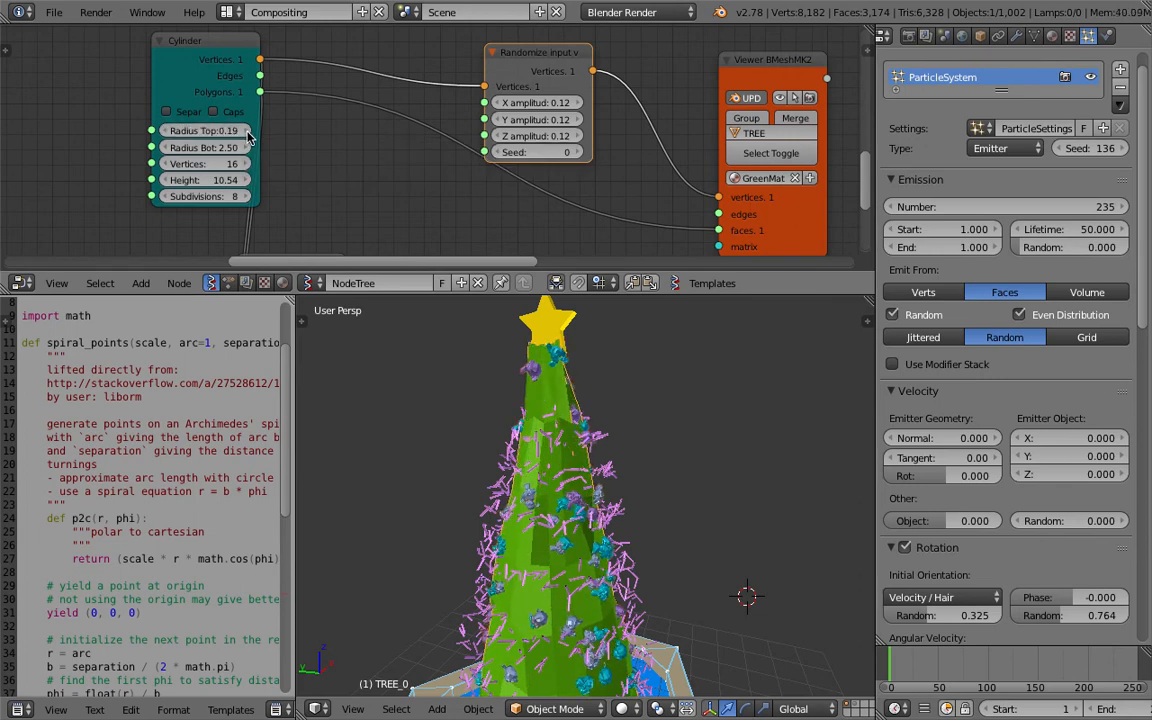
Scale up the star and reposition it slightly at the tip of the tree.
{"action": "right_click", "coordinate": [553, 340]}
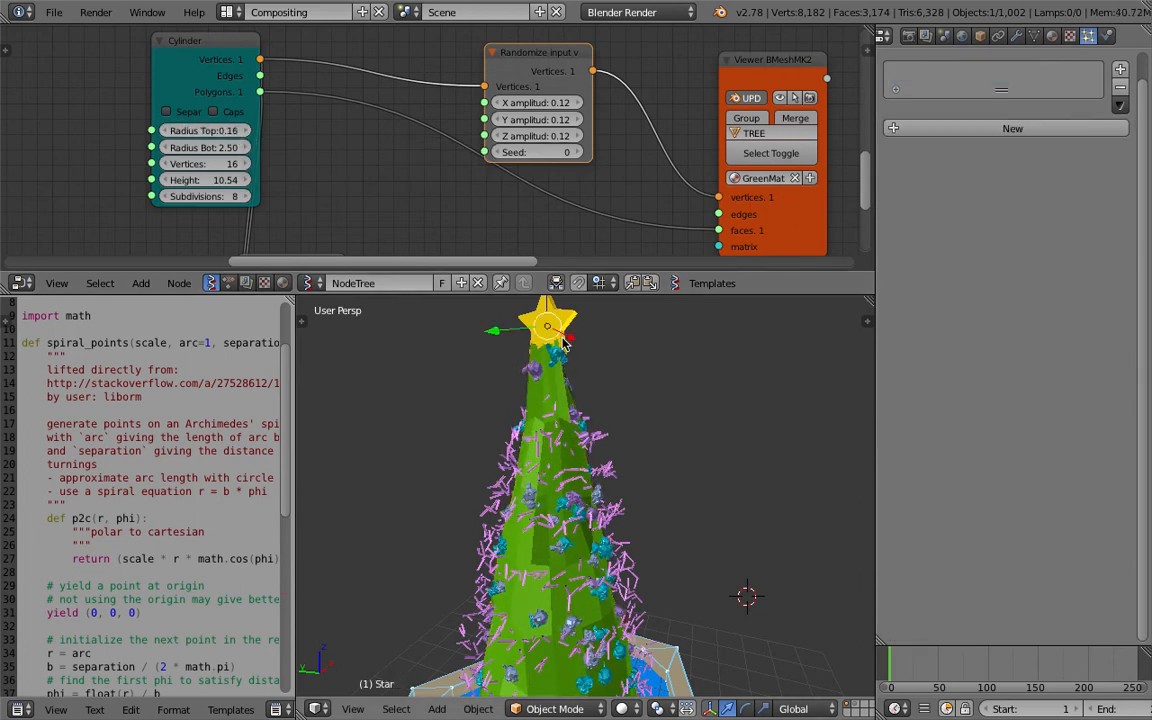
{"action": "middle_click_drag", "start_coordinate": [559, 339], "coordinate": [610, 368]}
{"action": "key", "text": "s"}
{"action": "left_click", "coordinate": [656, 406]}
{"action": "mouse_move", "coordinate": [578, 312]}
{"action": "left_mouse_down"}
{"action": "mouse_move", "coordinate": [580, 697]}
{"action": "mouse_move", "coordinate": [582, 306]}
{"action": "left_mouse_up"}
{"action": "scroll", "coordinate": [641, 427], "scroll_direction": "down", "scroll_amount": 4}
{"action": "scroll", "coordinate": [635, 418], "scroll_direction": "up", "scroll_amount": 6}
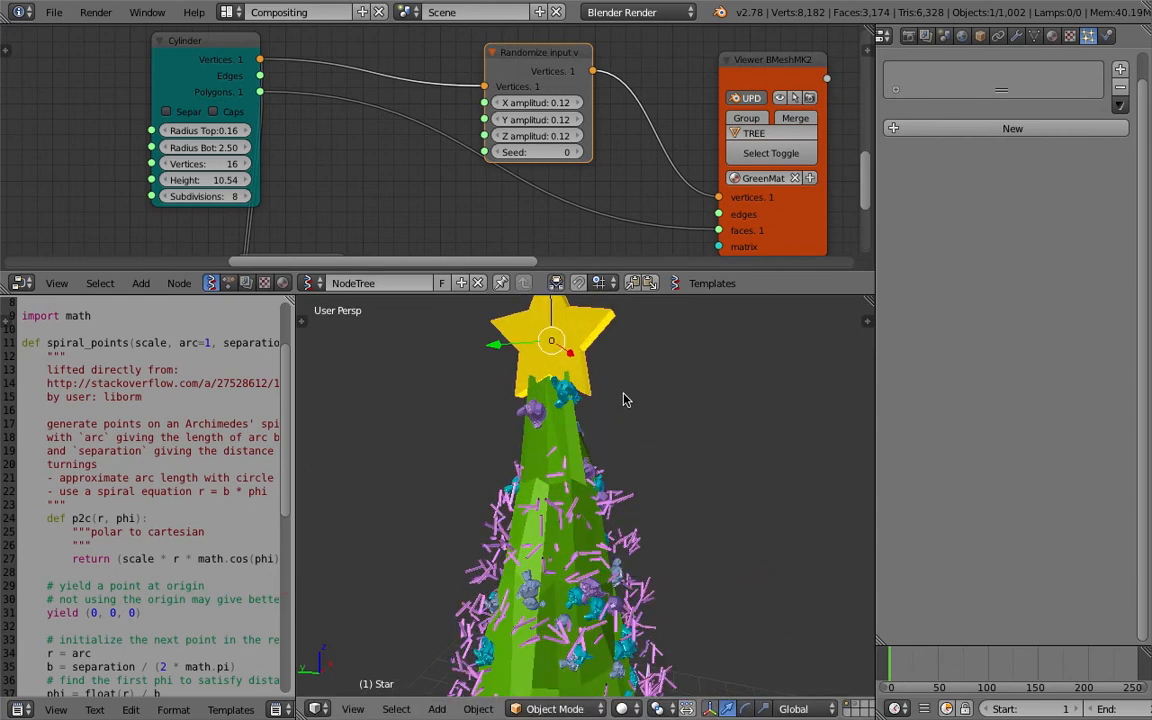
{"action": "scroll", "coordinate": [623, 399], "scroll_direction": "down", "scroll_amount": 1}
Smooth the star at the tip of the tree.
{"action": "key", "text": "space"}
{"action": "type", "text": "smoo"}
{"action": "key", "text": "Return"}
{"action": "middle_click_drag", "start_coordinate": [617, 423], "coordinate": [641, 402]}
{"action": "middle_click_drag", "start_coordinate": [726, 389], "coordinate": [700, 398]}
{"action": "scroll", "coordinate": [693, 416], "scroll_direction": "down", "scroll_amount": 5}
{"action": "scroll", "coordinate": [660, 436], "scroll_direction": "down", "scroll_amount": 2}
{"action": "middle_click_drag", "start_coordinate": [690, 464], "coordinate": [650, 512], "text": "shift"}
Deselect everything and save the file over the existing one.
{"action": "key", "text": "a"}
{"action": "key", "text": "ctrl+s"}
{"action": "left_click", "coordinate": [652, 508]}
{"action": "scroll", "coordinate": [656, 483], "scroll_direction": "up", "scroll_amount": 3}
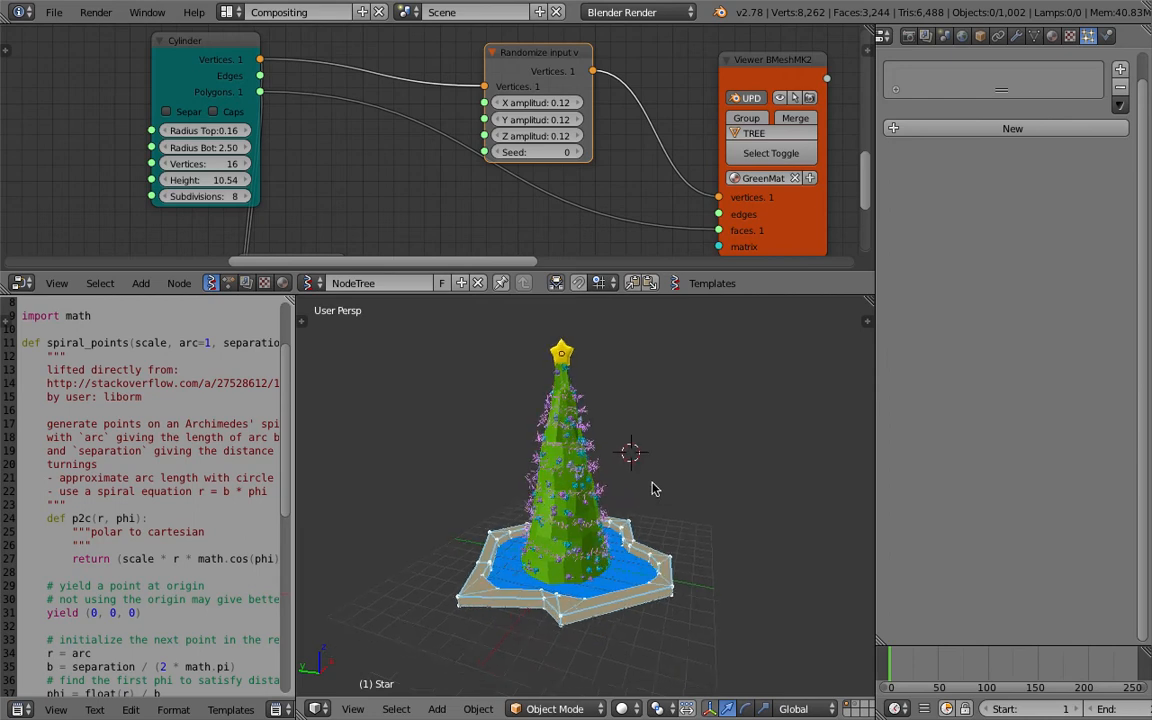
{"action": "middle_click_drag", "start_coordinate": [672, 577], "coordinate": [658, 540]}
{"action": "key", "text": "ctrl+s"}
{"action": "left_click", "coordinate": [658, 540]}
{"action": "scroll", "coordinate": [647, 548], "scroll_direction": "down", "scroll_amount": 3}
{"action": "scroll", "coordinate": [645, 550], "scroll_direction": "up", "scroll_amount": 2, "text": "shift"}
{"action": "key", "text": "ctrl+s"}
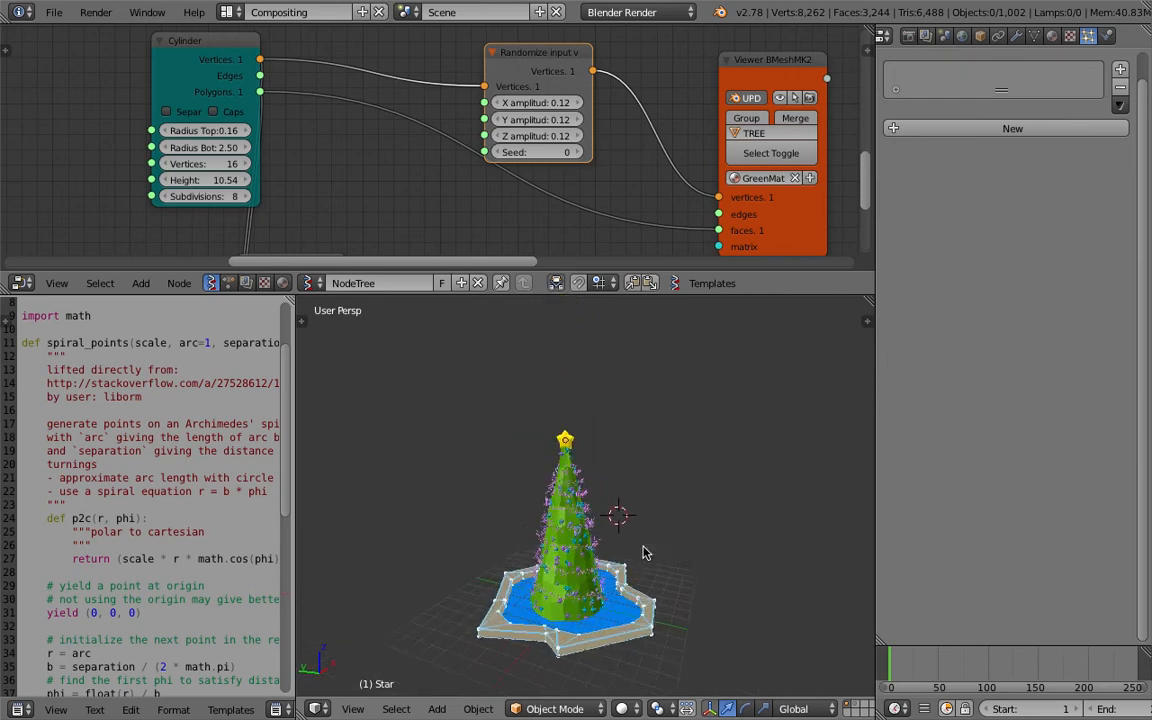
{"action": "left_click", "coordinate": [643, 554]}
Preview the scene in Rendered viewport shading, and return to Solid shading.
{"action": "left_click", "coordinate": [621, 708]}
{"action": "left_click", "coordinate": [640, 588]}
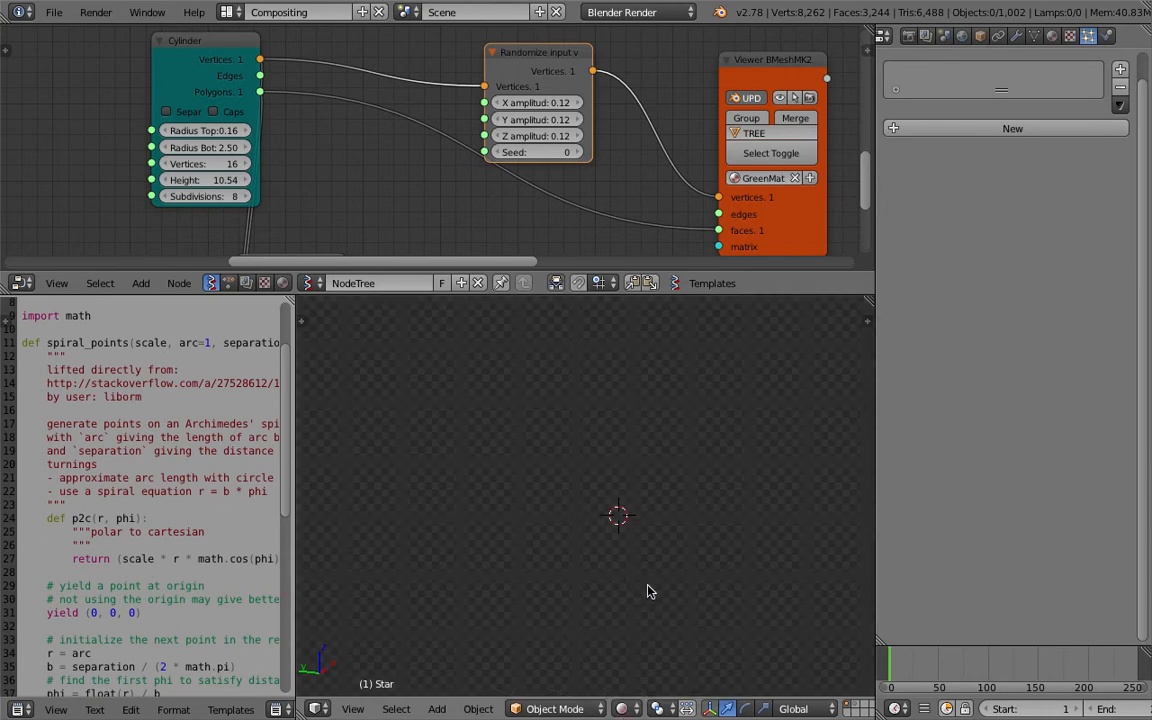
{"action": "left_click", "coordinate": [621, 708]}
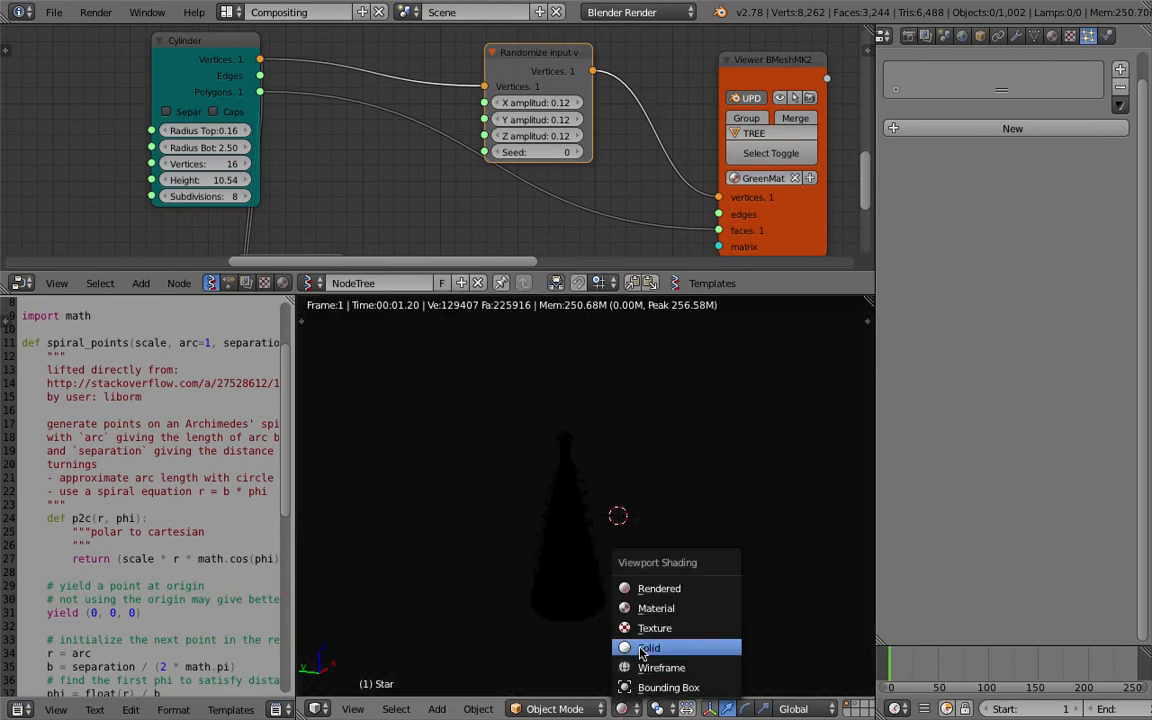
{"action": "left_click", "coordinate": [640, 650]}
{"action": "scroll", "coordinate": [617, 511], "scroll_direction": "up", "scroll_amount": 3}
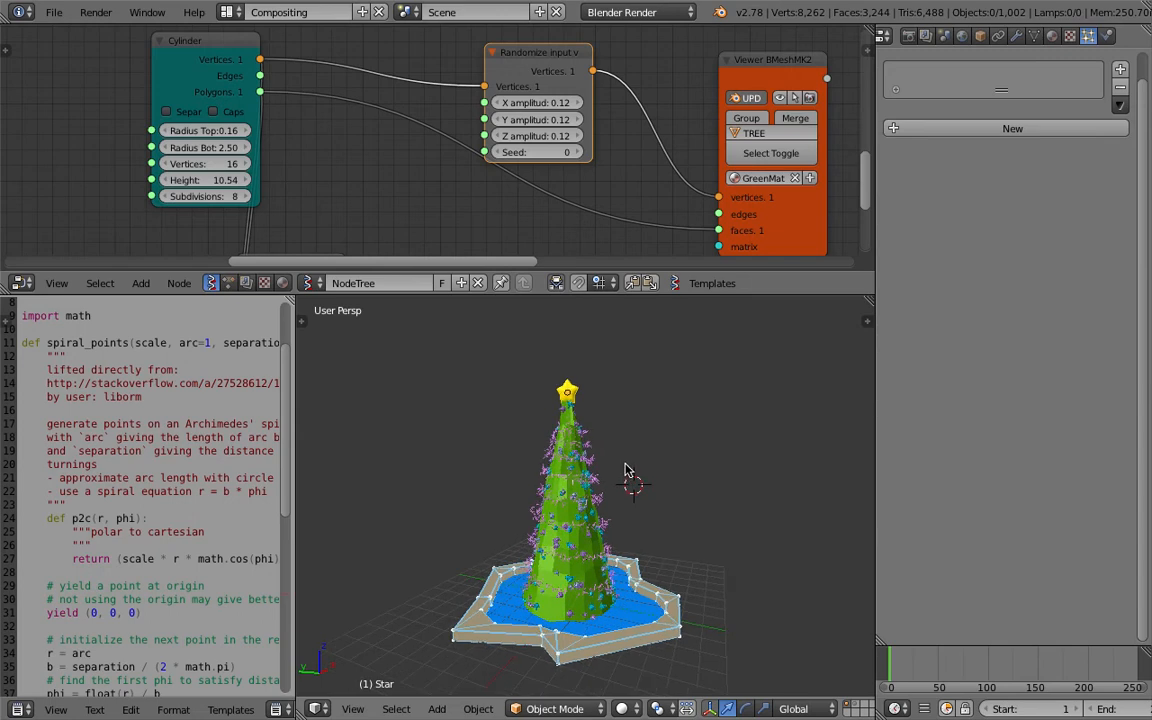
Save the scene as a new file named spiral_improv_005.blend.
{"action": "left_click", "coordinate": [53, 12]}
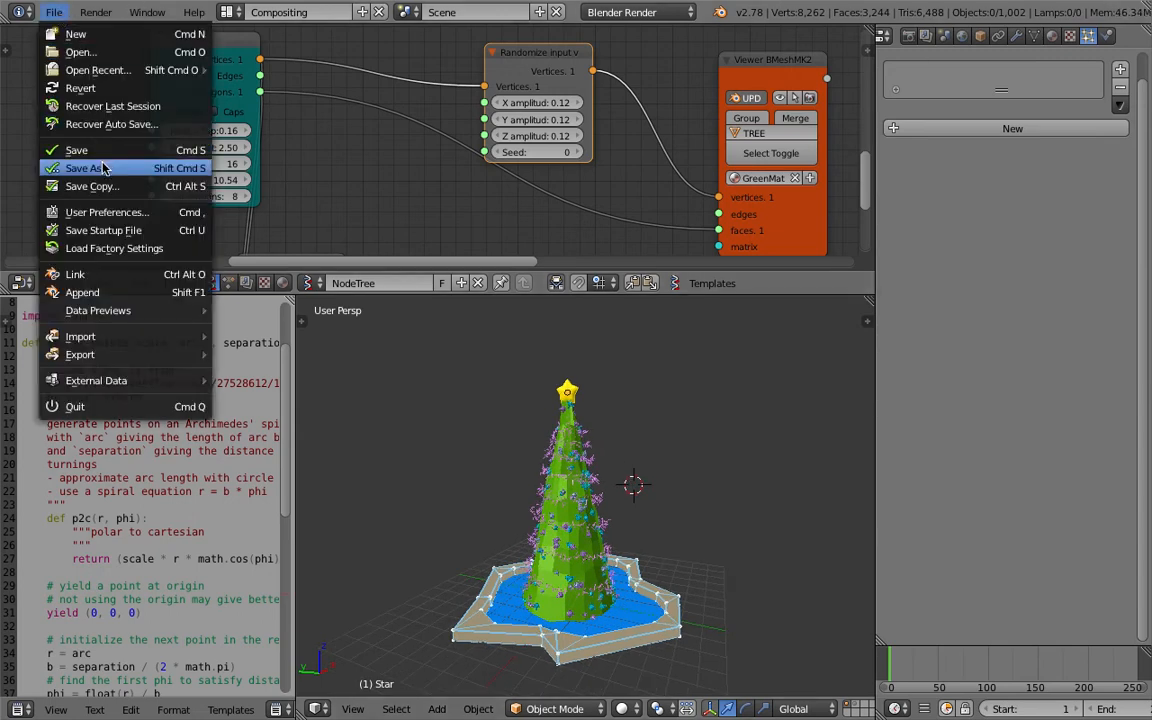
{"action": "left_click", "coordinate": [55, 170]}
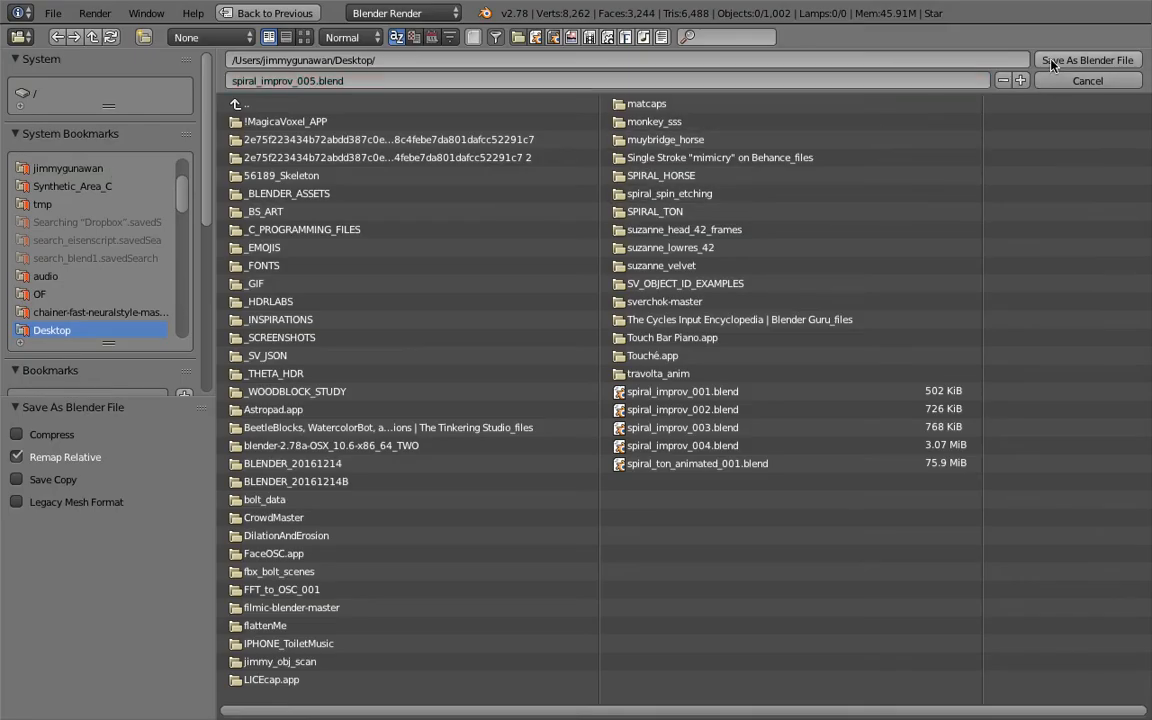
{"action": "left_click", "coordinate": [1087, 60]}
Enlarge the node editor and toggle the display of the extruded border's Viewer Draw node.
{"action": "scroll", "coordinate": [707, 154], "scroll_direction": "down", "scroll_amount": 3}
{"action": "middle_click_drag", "start_coordinate": [704, 124], "coordinate": [288, 110]}
{"action": "left_click_drag", "start_coordinate": [685, 293], "coordinate": [685, 373]}
{"action": "scroll", "coordinate": [684, 224], "scroll_direction": "down", "scroll_amount": 4}
{"action": "middle_click_drag", "start_coordinate": [686, 226], "coordinate": [394, 254]}
{"action": "scroll", "coordinate": [458, 240], "scroll_direction": "up", "scroll_amount": 3}
{"action": "left_click", "coordinate": [573, 109]}
{"action": "left_click", "coordinate": [573, 109]}
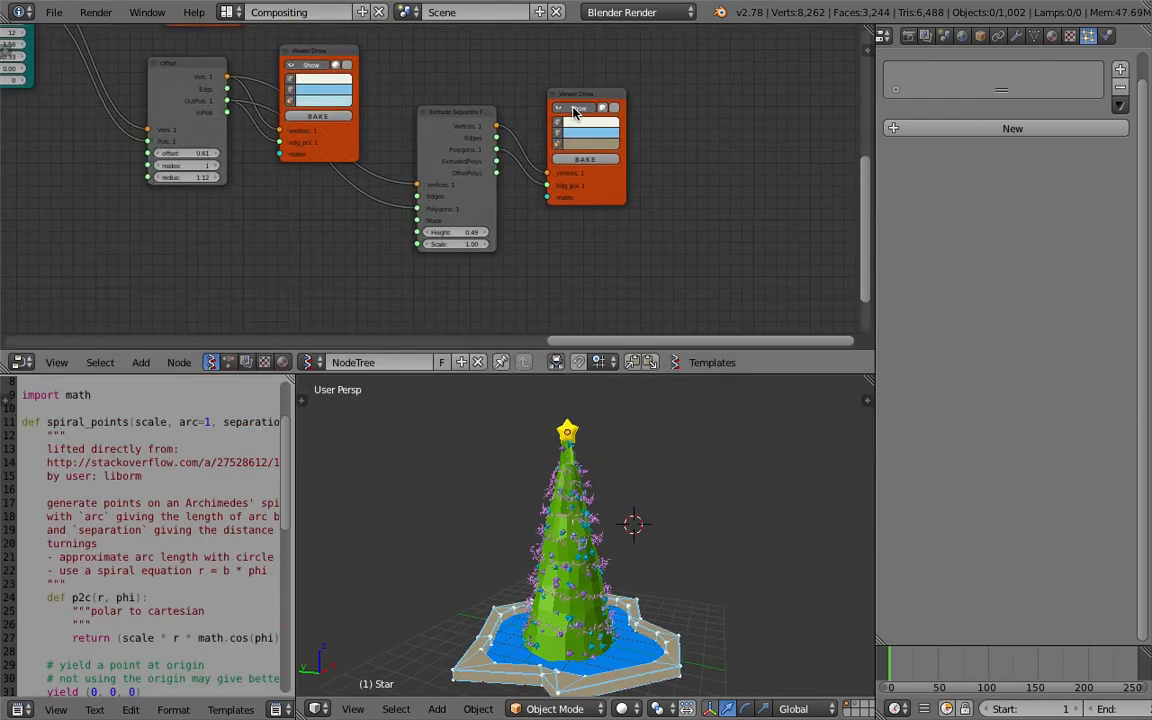
Toggle the display of the NGon's Viewer Draw node to check which part of the base it draws.
{"action": "middle_click_drag", "start_coordinate": [458, 70], "coordinate": [531, 82]}
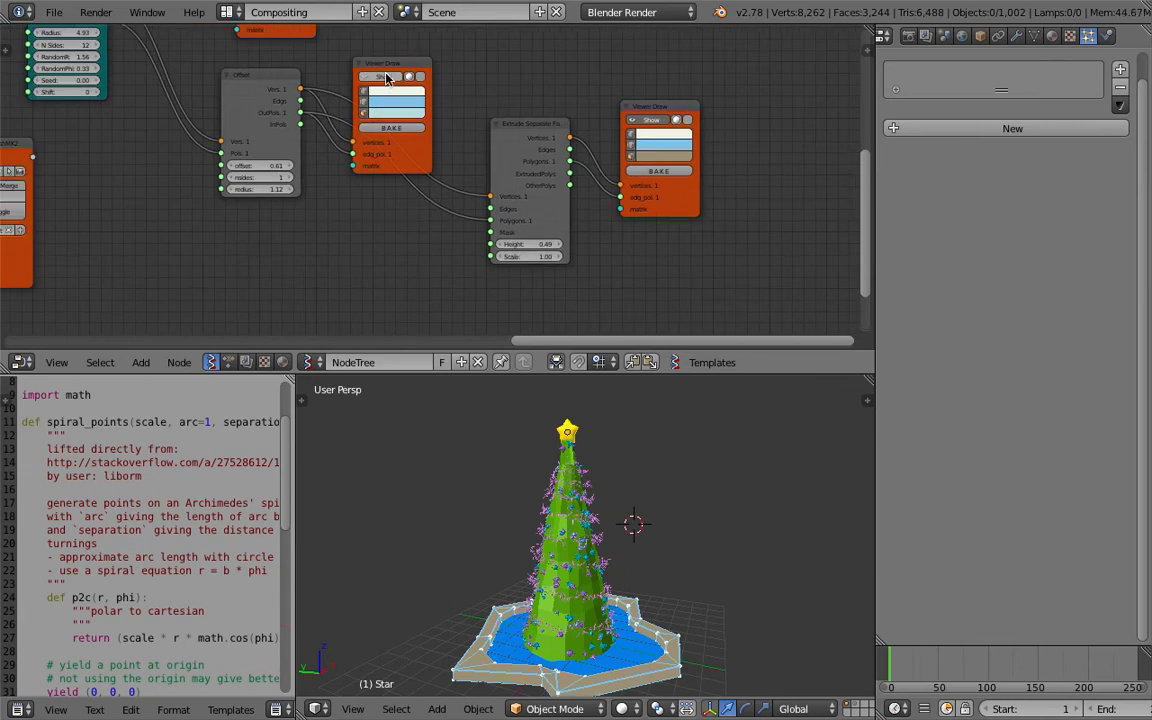
{"action": "middle_click_drag", "start_coordinate": [492, 74], "coordinate": [552, 150]}
{"action": "middle_click_drag", "start_coordinate": [437, 98], "coordinate": [481, 158]}
{"action": "left_click", "coordinate": [386, 78]}
{"action": "left_click", "coordinate": [386, 78]}
{"action": "left_click", "coordinate": [386, 78]}
{"action": "left_click", "coordinate": [386, 78]}
{"action": "left_click", "coordinate": [386, 78]}
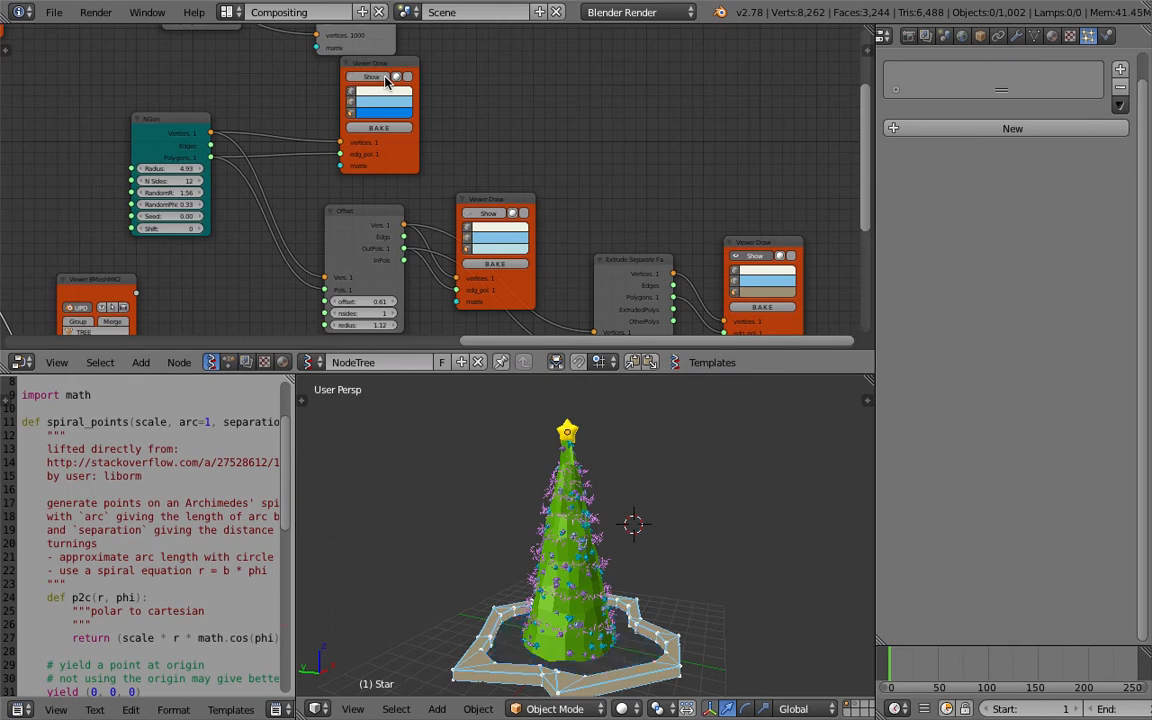
{"action": "left_click", "coordinate": [386, 78]}
Bake the Viewer Draw nodes of the NGon, the Offset and the extruded border into mesh objects.
{"action": "middle_click_drag", "start_coordinate": [496, 114], "coordinate": [507, 95]}
{"action": "left_click", "coordinate": [400, 108]}
{"action": "middle_click_drag", "start_coordinate": [594, 165], "coordinate": [582, 131]}
{"action": "left_click", "coordinate": [494, 206]}
{"action": "left_click", "coordinate": [748, 250]}
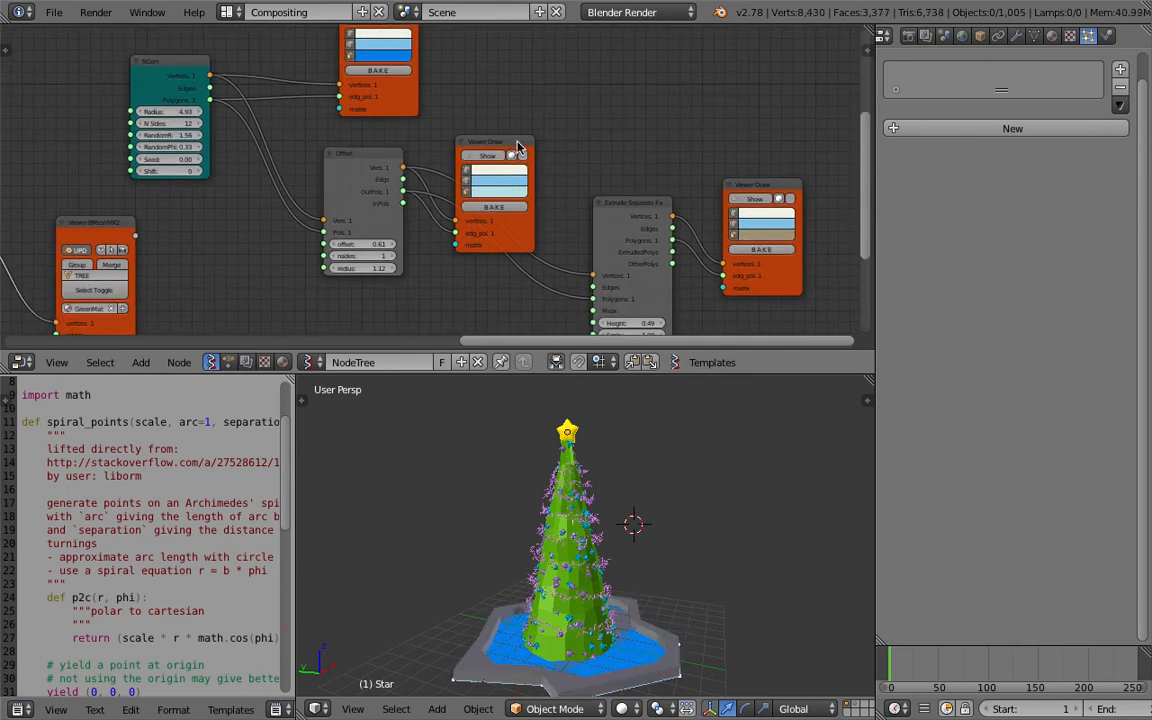
Hide the remaining Viewer Draw previews of the base and select the baked basin floor.
{"action": "middle_click_drag", "start_coordinate": [502, 101], "coordinate": [514, 123]}
{"action": "left_click", "coordinate": [386, 45]}
{"action": "middle_click_drag", "start_coordinate": [611, 600], "coordinate": [615, 470], "text": "shift"}
{"action": "mouse_move", "coordinate": [615, 470]}
{"action": "middle_mouse_down"}
{"action": "mouse_move", "coordinate": [622, 414]}
{"action": "mouse_move", "coordinate": [635, 509]}
{"action": "mouse_move", "coordinate": [659, 464]}
{"action": "mouse_move", "coordinate": [653, 429]}
{"action": "mouse_move", "coordinate": [645, 516]}
{"action": "mouse_move", "coordinate": [661, 530]}
{"action": "mouse_move", "coordinate": [620, 562]}
{"action": "middle_mouse_up"}
{"action": "right_click", "coordinate": [635, 509]}
{"action": "right_click", "coordinate": [647, 504]}
{"action": "right_click", "coordinate": [661, 530]}
{"action": "scroll", "coordinate": [663, 542], "scroll_direction": "up", "scroll_amount": 1}
{"action": "right_click", "coordinate": [650, 545]}
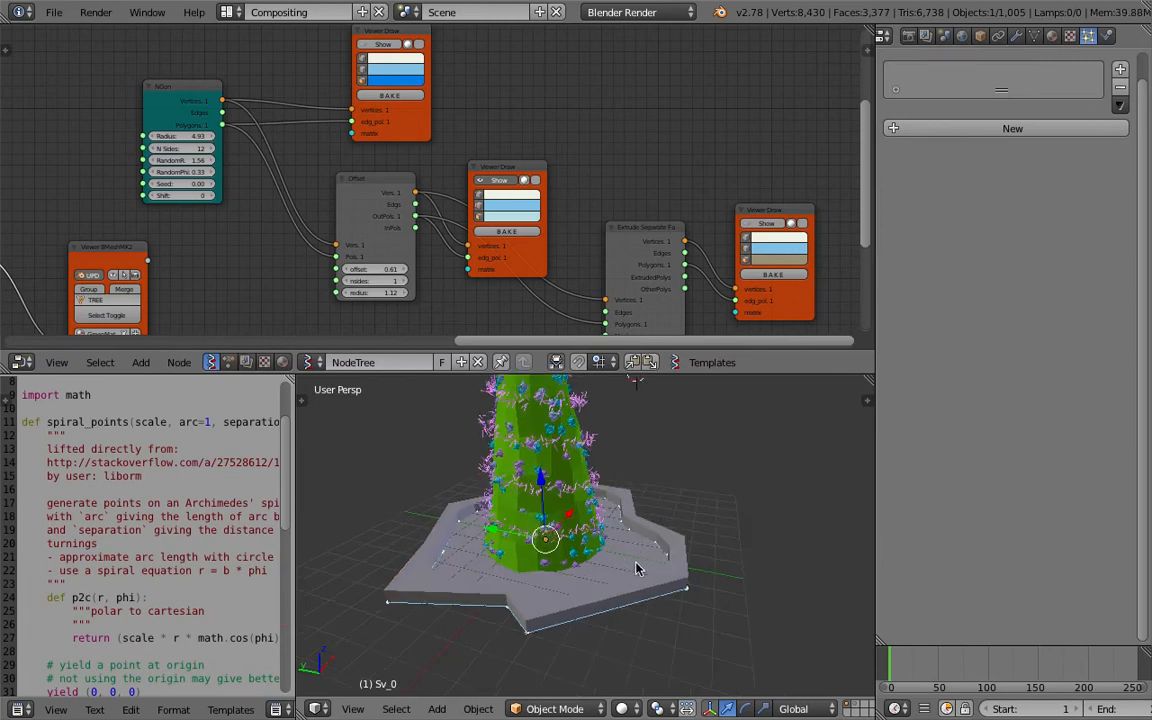
{"action": "middle_click_drag", "start_coordinate": [640, 489], "coordinate": [643, 490]}
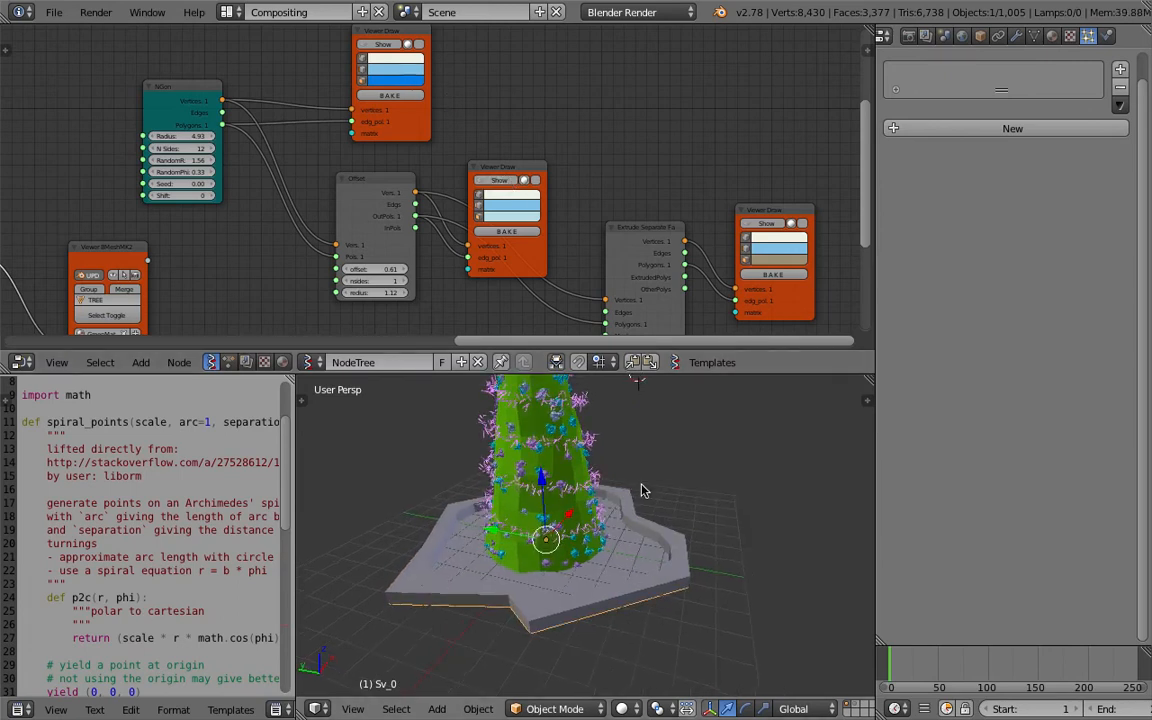
Give the basin floor a new material with a teal diffuse colour of H 0.461, S 0.330, V 0.800.
{"action": "left_click", "coordinate": [1012, 128]}
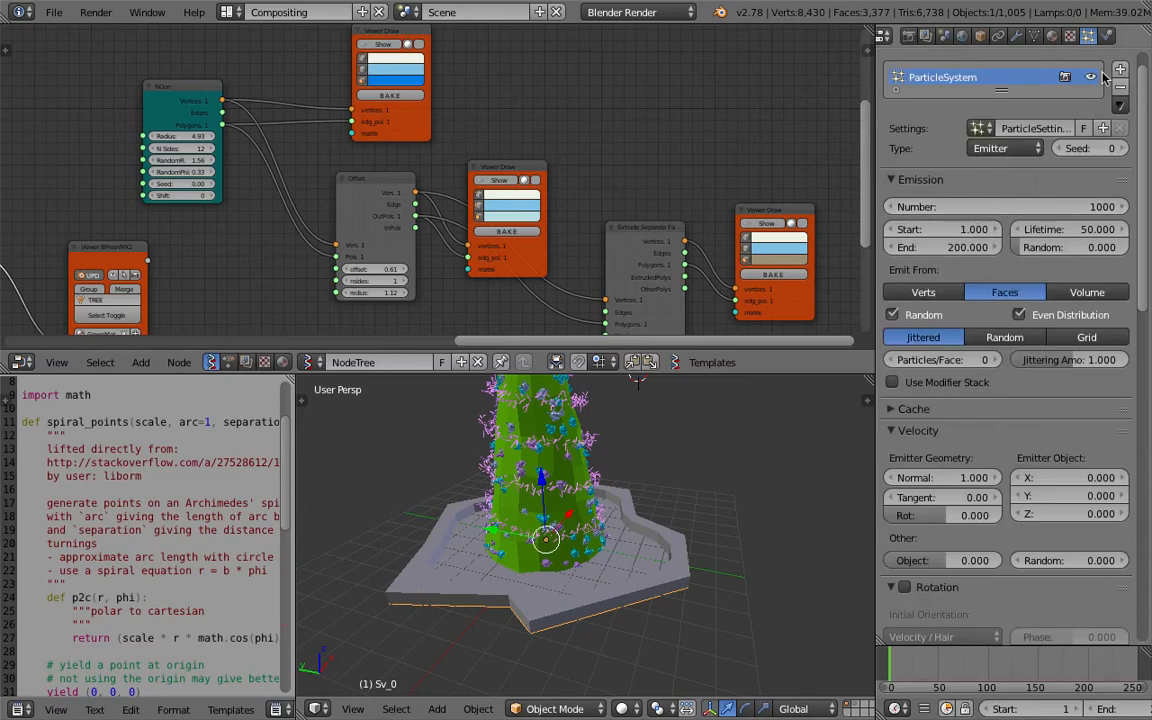
{"action": "left_click", "coordinate": [1120, 87]}
{"action": "left_click", "coordinate": [1052, 36]}
{"action": "left_click", "coordinate": [995, 154]}
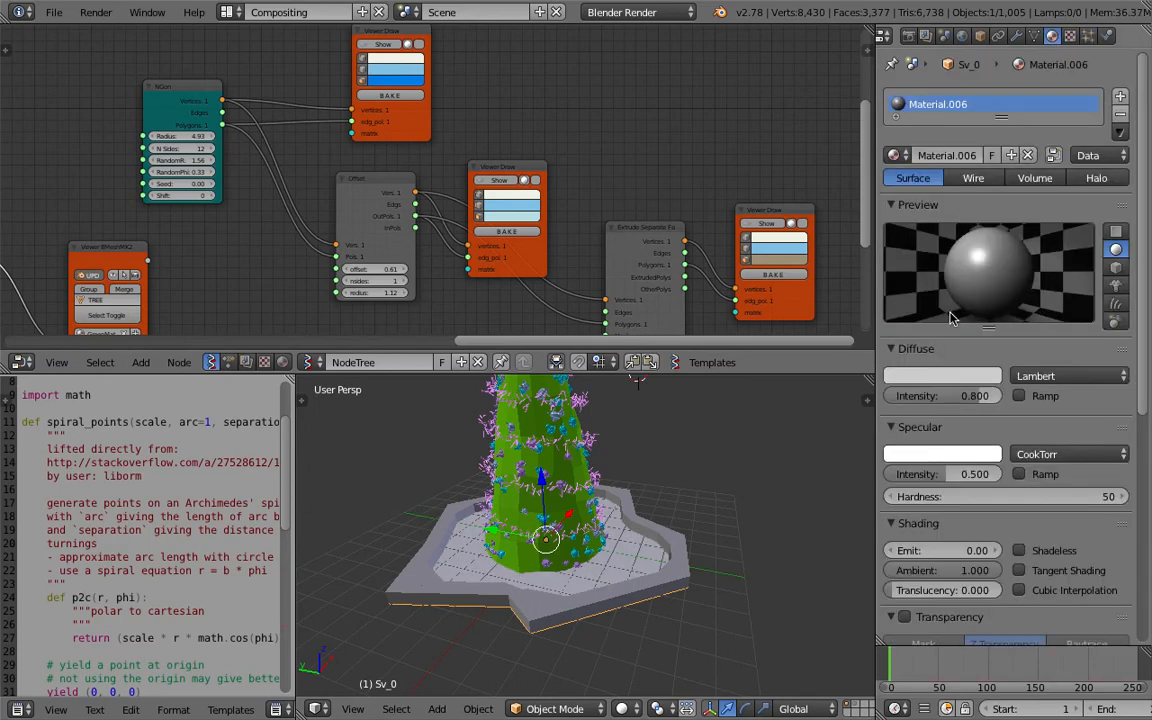
{"action": "left_click", "coordinate": [935, 376]}
{"action": "left_click", "coordinate": [902, 193]}
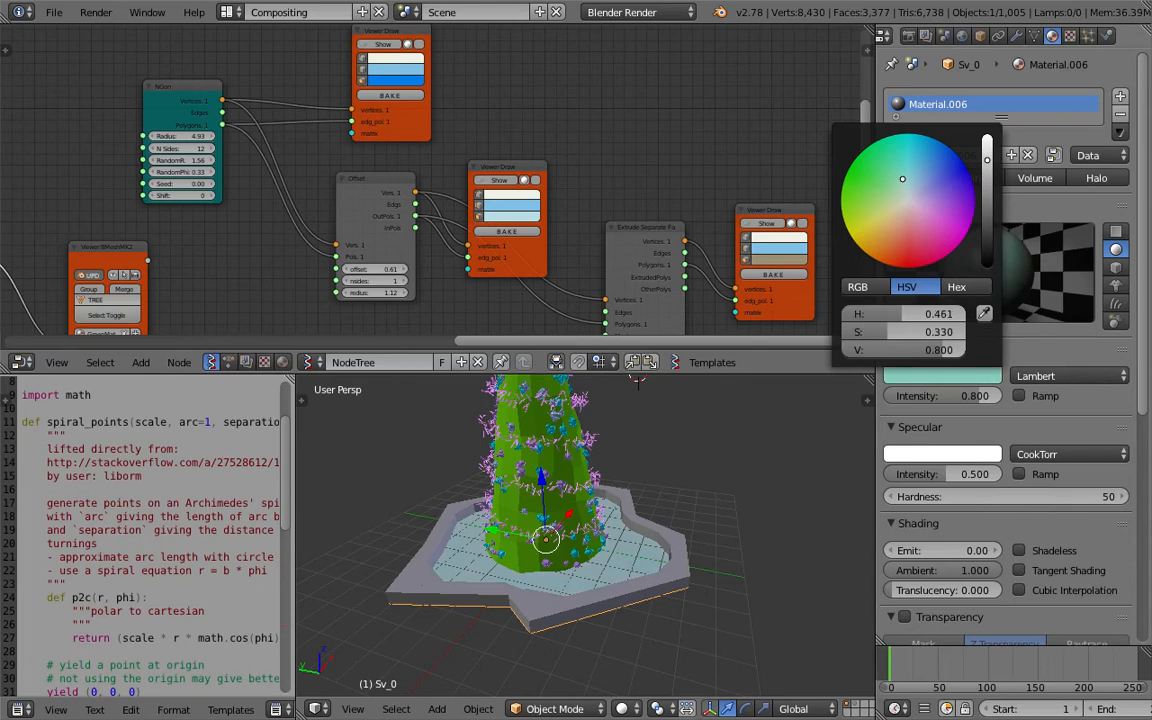
Give the baked raised border a new material with a mauve diffuse colour of H 0.902, S 0.277, V 0.513.
{"action": "right_click", "coordinate": [690, 543]}
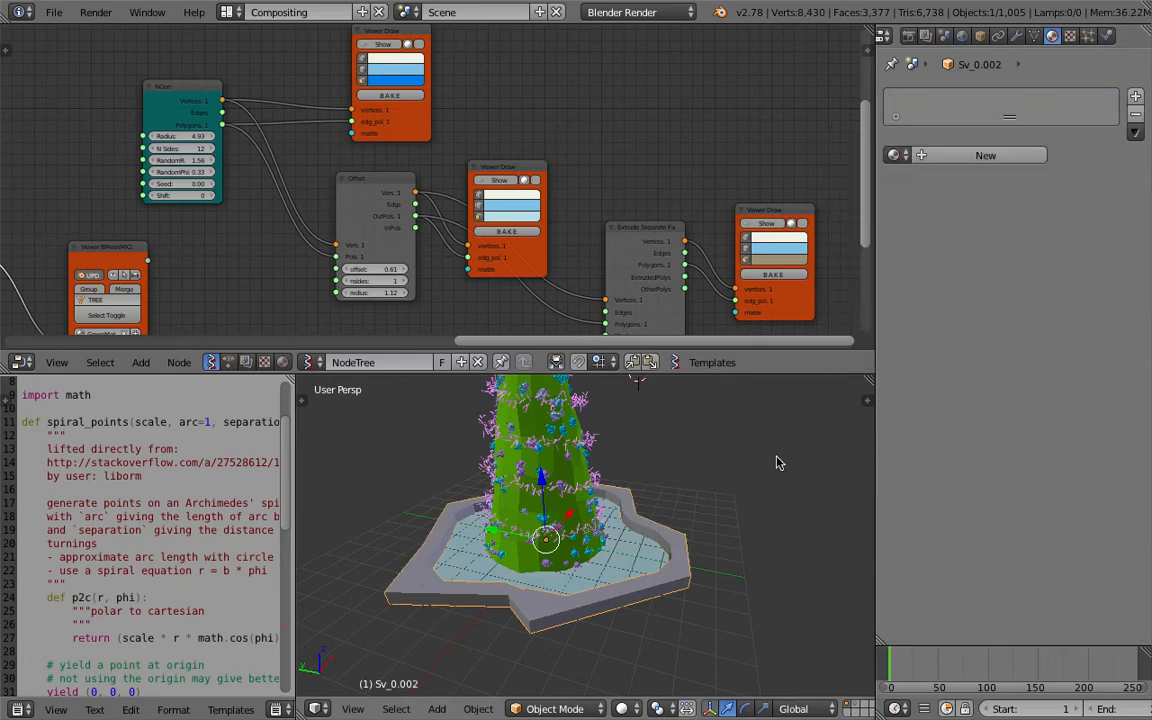
{"action": "left_click", "coordinate": [966, 157]}
{"action": "left_click", "coordinate": [950, 381]}
{"action": "mouse_move", "coordinate": [908, 198]}
{"action": "left_mouse_down"}
{"action": "mouse_move", "coordinate": [899, 229]}
{"action": "mouse_move", "coordinate": [918, 216]}
{"action": "left_mouse_up"}
{"action": "left_click", "coordinate": [985, 203]}
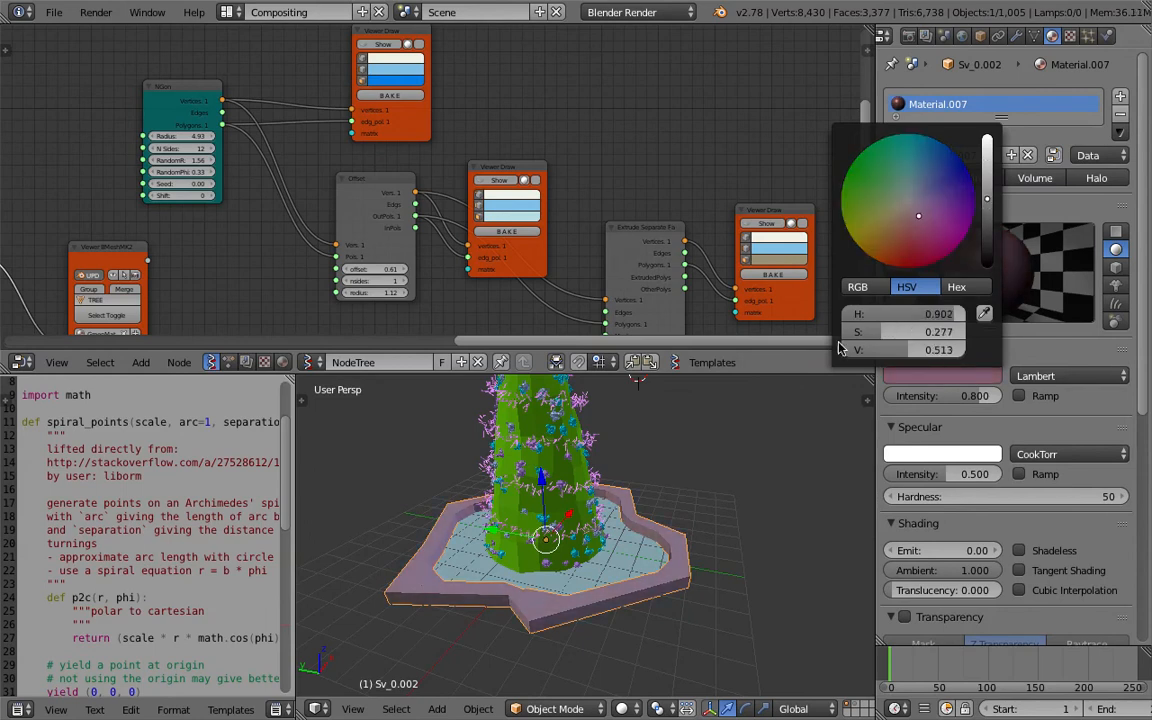
Save the Blender file with the baked and coloured base.
{"action": "scroll", "coordinate": [648, 499], "scroll_direction": "down", "scroll_amount": 3}
{"action": "mouse_move", "coordinate": [646, 512]}
{"action": "middle_mouse_down", "text": "shift"}
{"action": "mouse_move", "coordinate": [641, 579]}
{"action": "mouse_move", "coordinate": [737, 500]}
{"action": "mouse_move", "coordinate": [705, 510]}
{"action": "mouse_move", "coordinate": [674, 492]}
{"action": "mouse_move", "coordinate": [618, 573]}
{"action": "mouse_move", "coordinate": [681, 525]}
{"action": "mouse_move", "coordinate": [663, 540]}
{"action": "mouse_move", "coordinate": [657, 500]}
{"action": "mouse_move", "coordinate": [522, 450]}
{"action": "middle_mouse_up", "text": "shift"}
{"action": "left_click", "coordinate": [56, 14]}
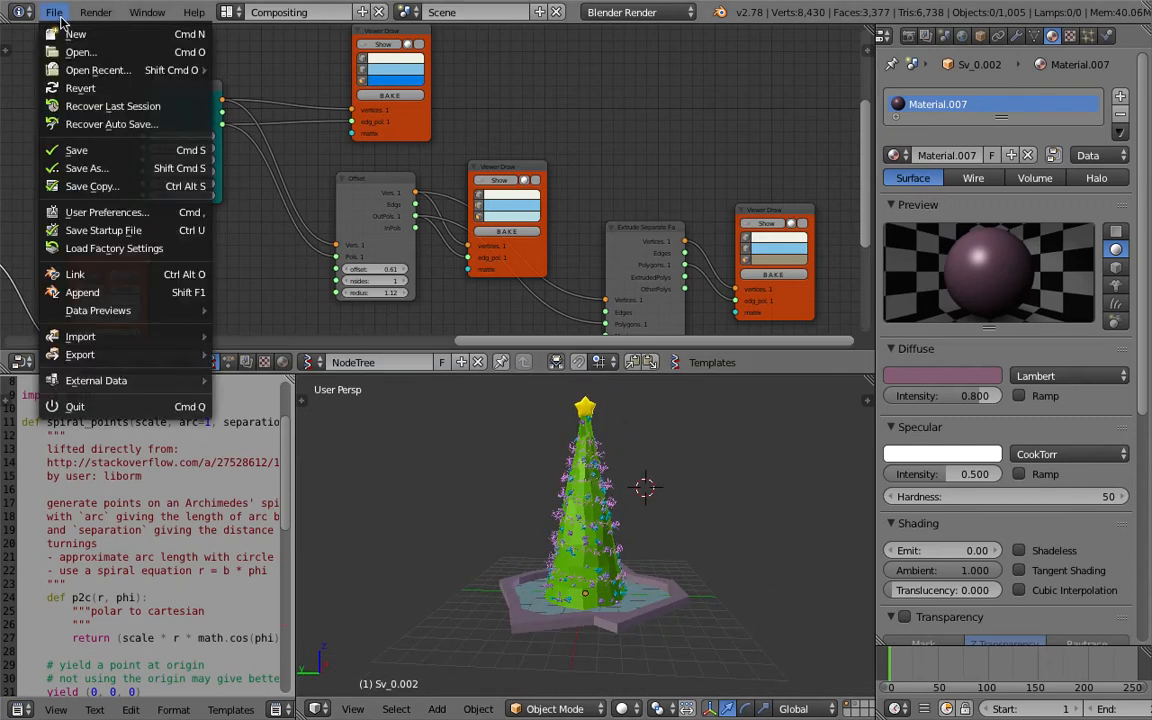
{"action": "left_click", "coordinate": [80, 150]}
Enlarge the 3D viewport at the node editor's expense so the whole tree and its base fit.
{"action": "scroll", "coordinate": [526, 221], "scroll_direction": "down", "scroll_amount": 7}
{"action": "middle_click_drag", "start_coordinate": [526, 221], "coordinate": [651, 209]}
{"action": "scroll", "coordinate": [434, 208], "scroll_direction": "down", "scroll_amount": 3}
{"action": "middle_click_drag", "start_coordinate": [452, 210], "coordinate": [498, 203]}
{"action": "scroll", "coordinate": [437, 180], "scroll_direction": "down", "scroll_amount": 2}
{"action": "middle_click_drag", "start_coordinate": [334, 150], "coordinate": [452, 122]}
{"action": "middle_click_drag", "start_coordinate": [515, 541], "coordinate": [585, 522]}
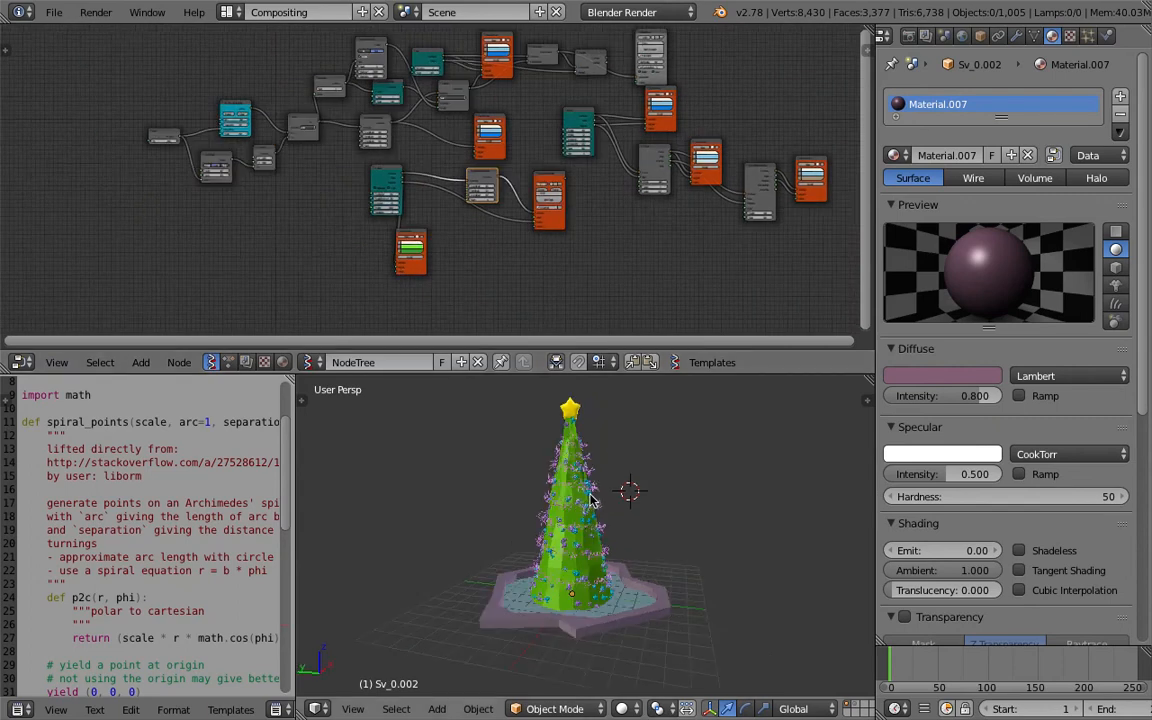
{"action": "left_click_drag", "start_coordinate": [620, 374], "coordinate": [614, 295]}
{"action": "scroll", "coordinate": [590, 385], "scroll_direction": "up", "scroll_amount": 2}
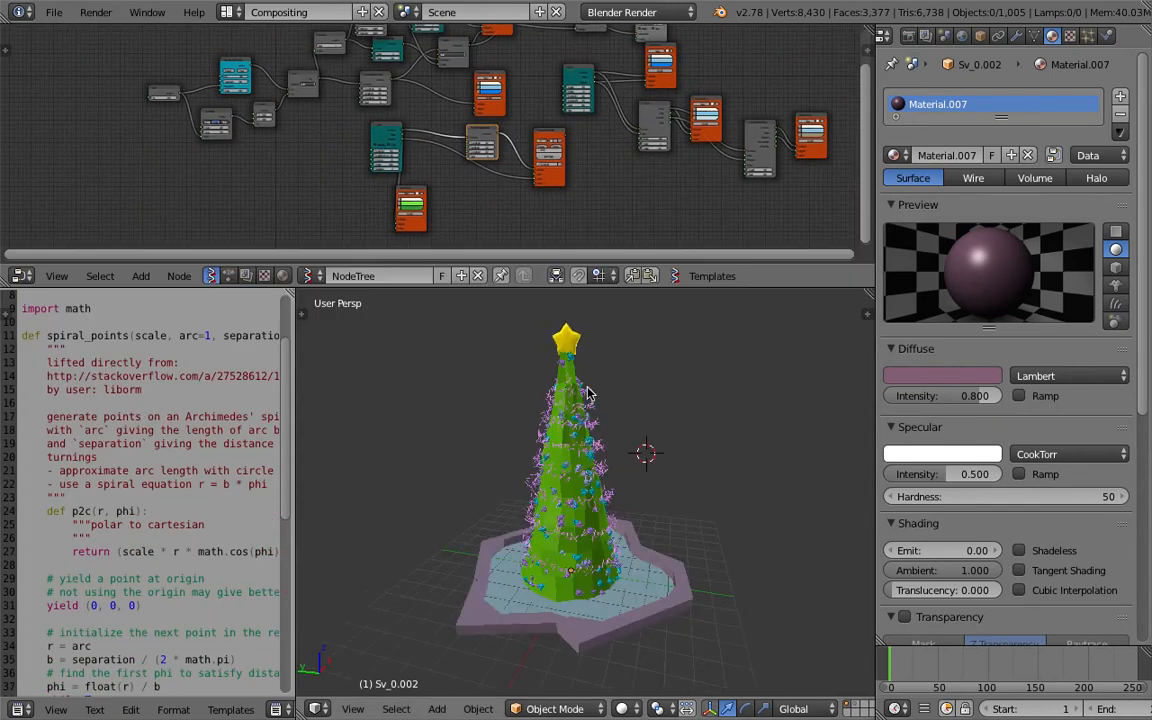
{"action": "right_click", "coordinate": [570, 345]}
{"action": "key", "text": "g"}
{"action": "mouse_move", "coordinate": [588, 350]}
{"action": "middle_mouse_down"}
{"action": "mouse_move", "coordinate": [624, 363]}
{"action": "mouse_move", "coordinate": [606, 356]}
{"action": "middle_mouse_up"}
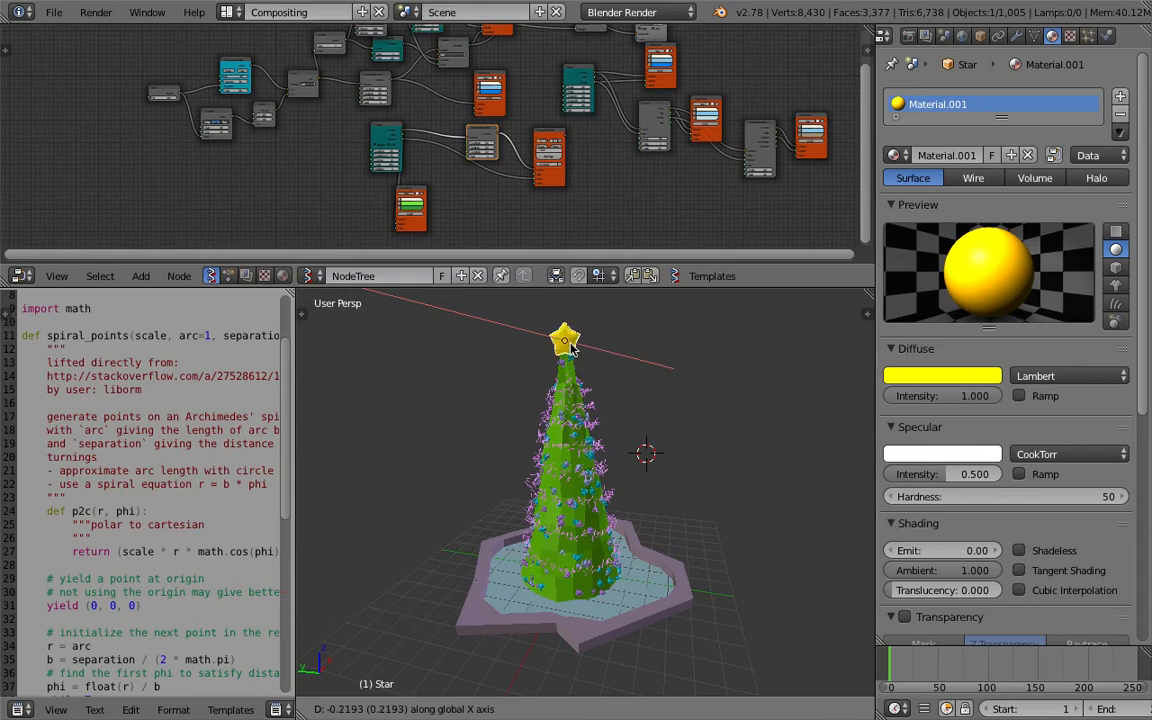
{"action": "right_click", "coordinate": [602, 371]}
{"action": "middle_click_drag", "start_coordinate": [552, 394], "coordinate": [570, 390]}
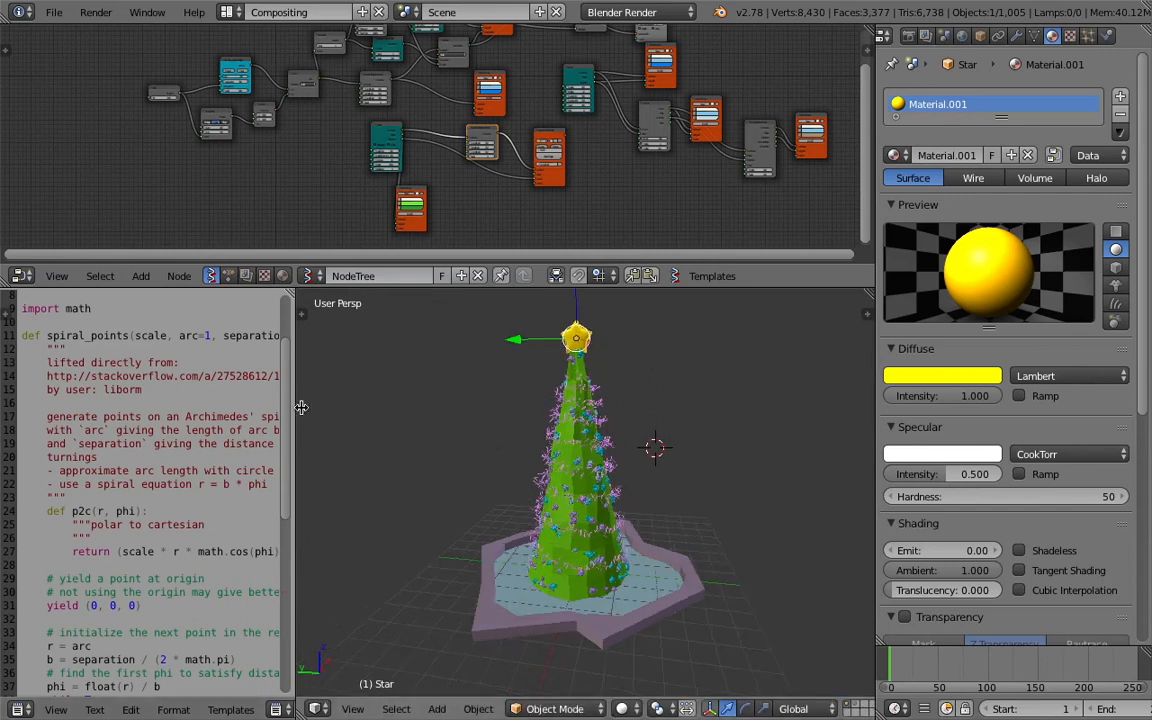
Widen the text editor and recolour the raised border's material to a dark bluish grey.
{"action": "left_click_drag", "start_coordinate": [296, 405], "coordinate": [362, 405]}
{"action": "scroll", "coordinate": [340, 400], "scroll_direction": "up", "scroll_amount": 3}
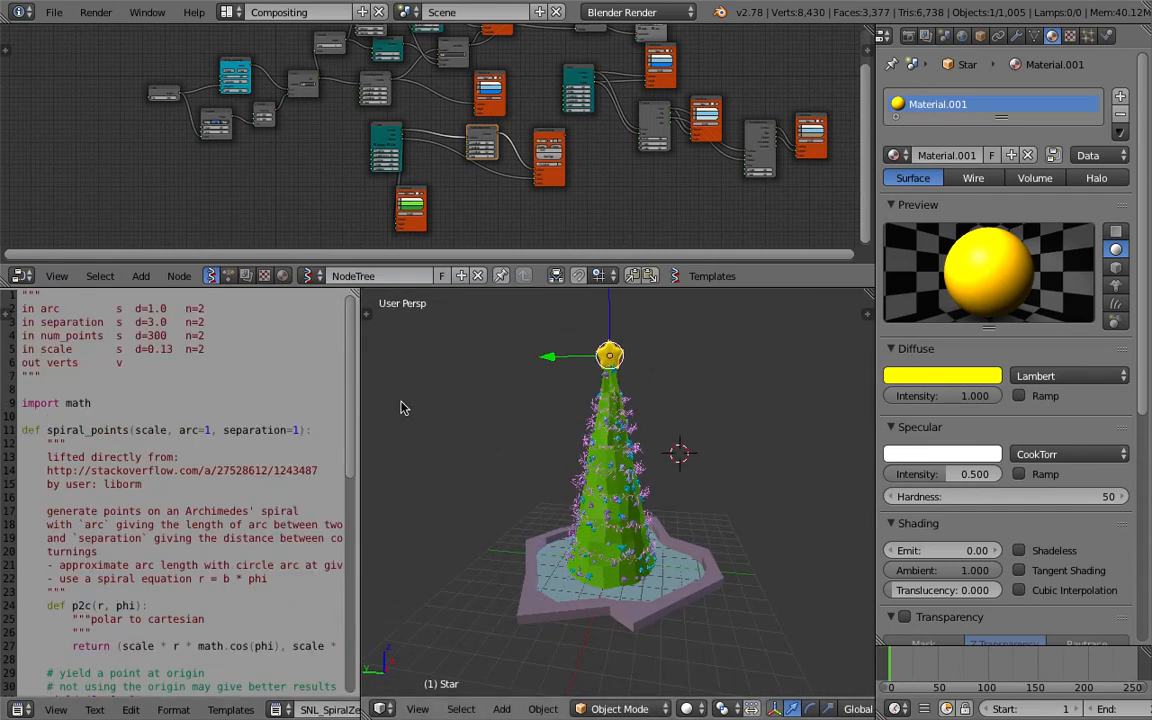
{"action": "middle_click_drag", "start_coordinate": [620, 480], "coordinate": [699, 473]}
{"action": "right_click", "coordinate": [707, 557]}
{"action": "left_click", "coordinate": [922, 377]}
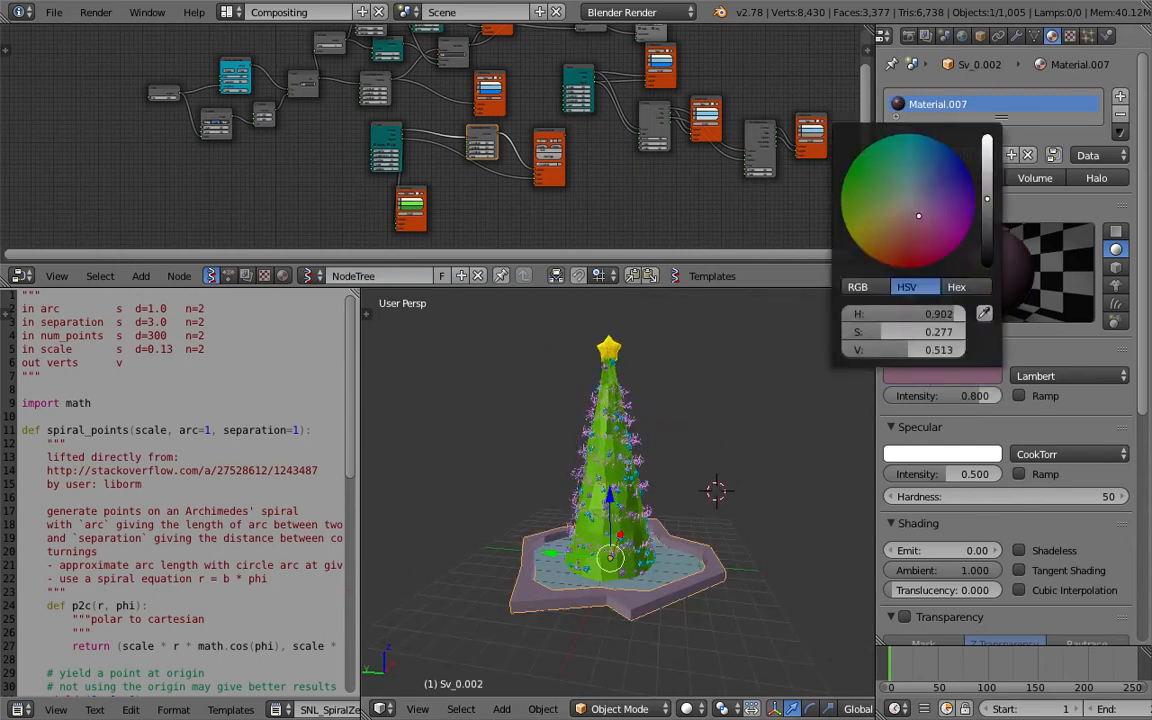
{"action": "scroll", "coordinate": [923, 209], "scroll_direction": "down", "scroll_amount": 2}
{"action": "left_click_drag", "start_coordinate": [923, 209], "coordinate": [910, 198]}
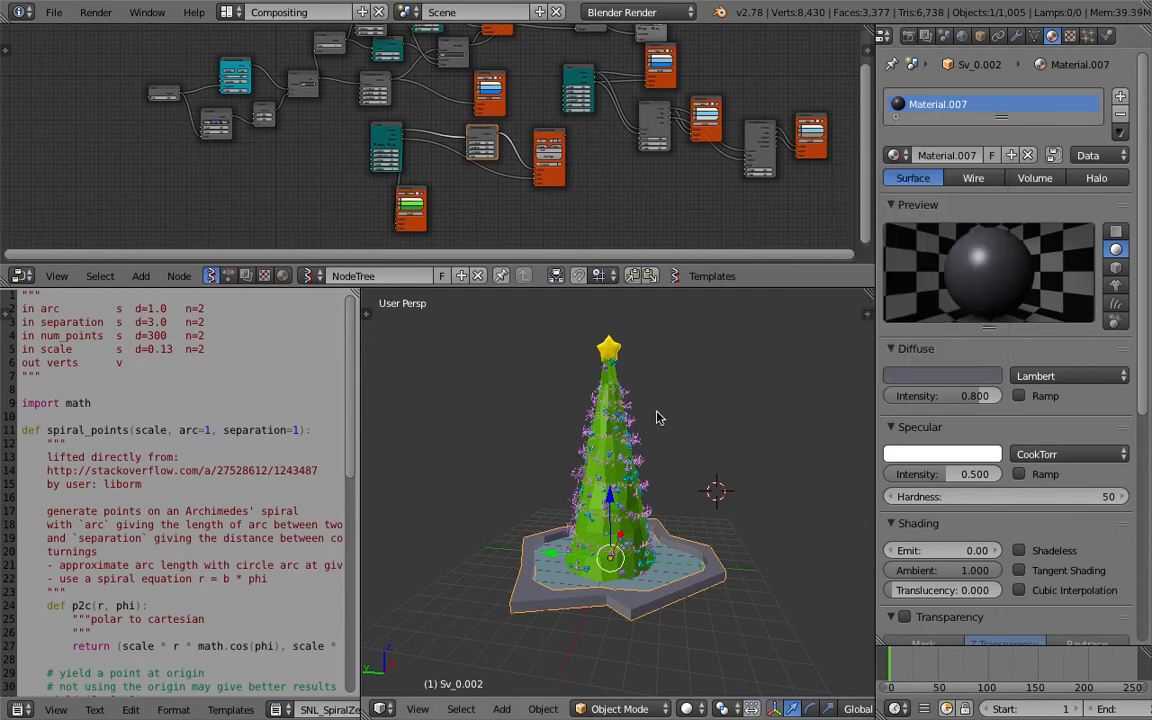
Select one of the pink Beta decorations and split the Properties editor, turning its upper part into an Outliner.
{"action": "middle_click_drag", "start_coordinate": [658, 411], "coordinate": [633, 441]}
{"action": "right_click", "coordinate": [622, 440]}
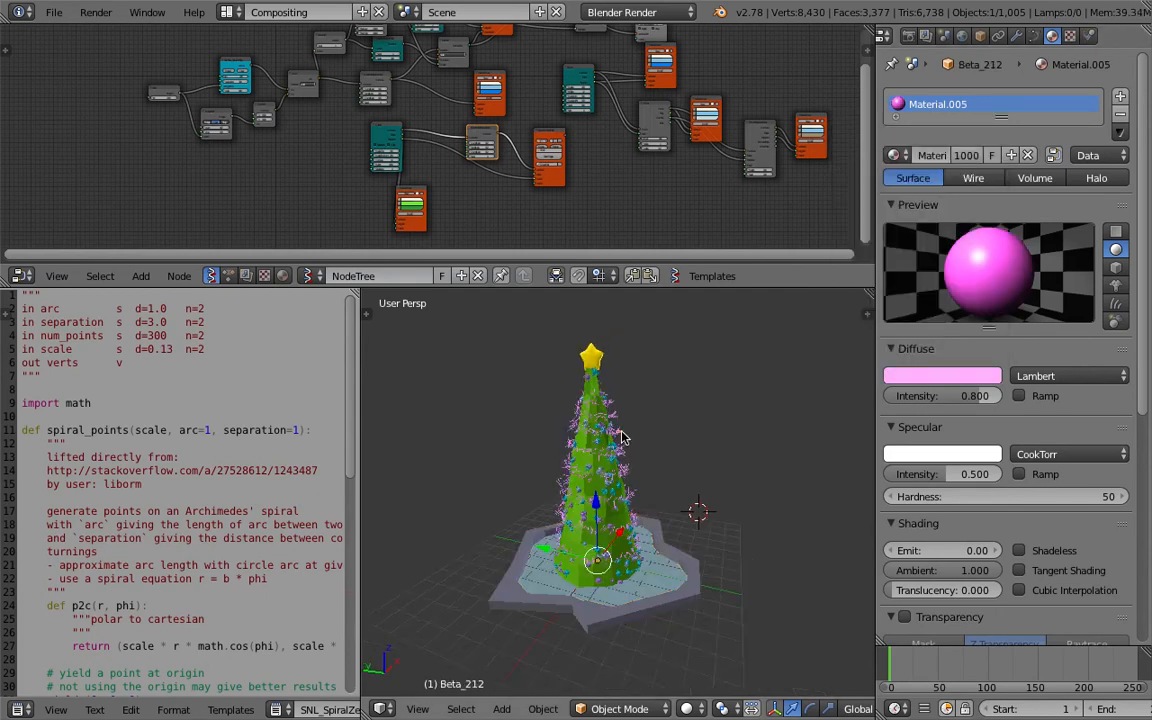
{"action": "scroll", "coordinate": [628, 446], "scroll_direction": "up", "scroll_amount": 3}
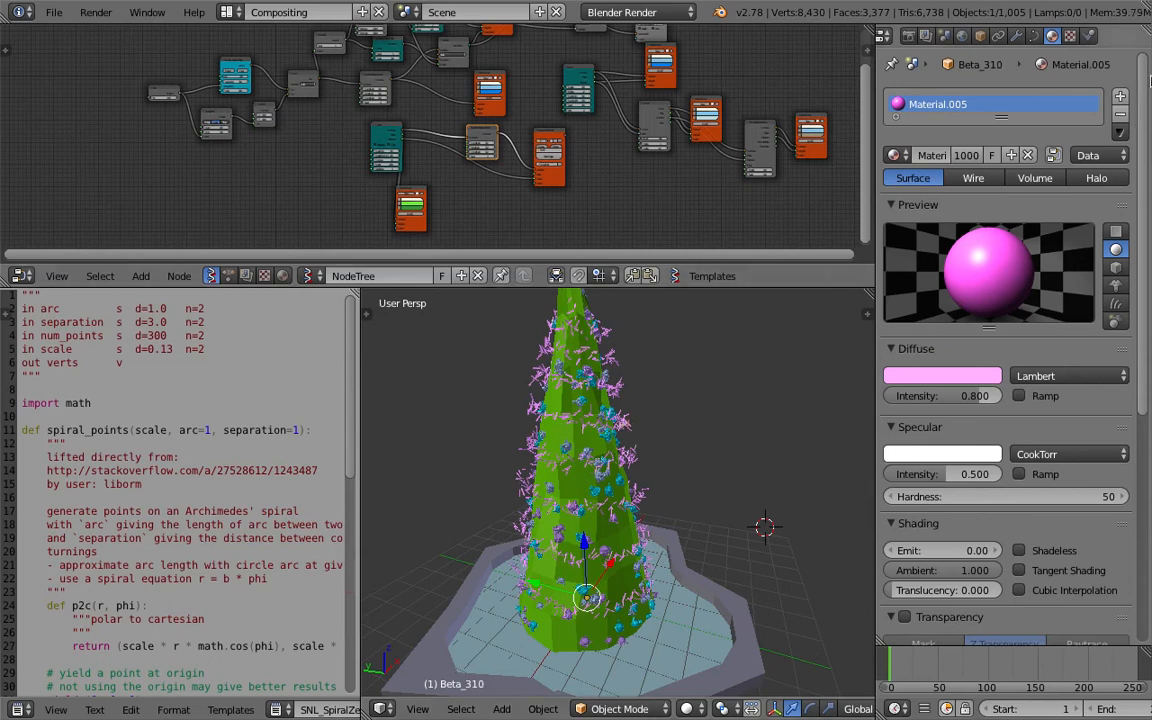
{"action": "left_click_drag", "start_coordinate": [1146, 29], "coordinate": [1140, 240]}
{"action": "left_click", "coordinate": [884, 35]}
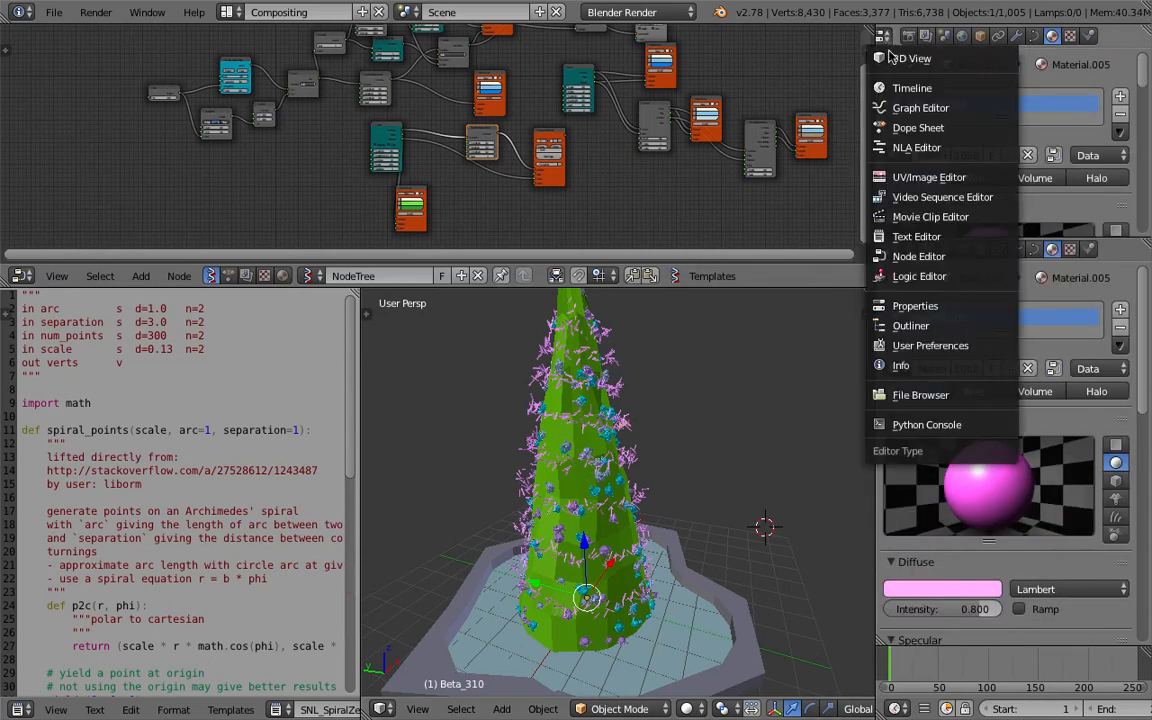
{"action": "left_click", "coordinate": [912, 325]}
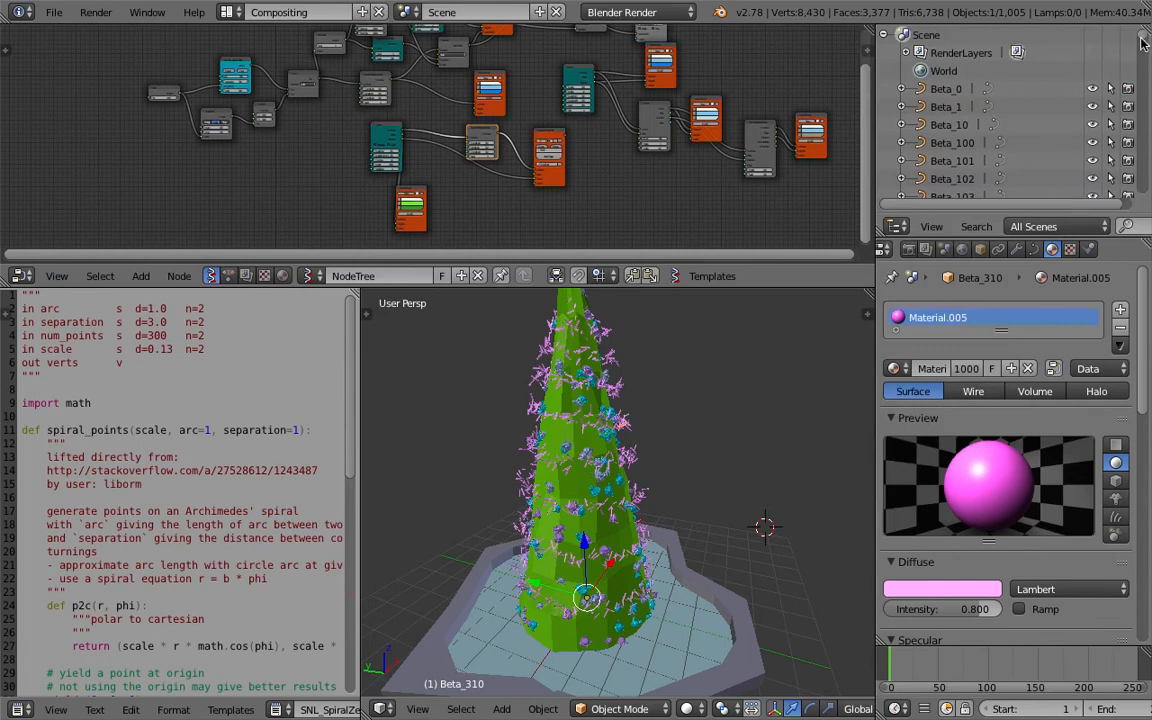
Delete the Polyline Viewer node that generates the Beta decorations from the node tree.
{"action": "middle_click_drag", "start_coordinate": [580, 83], "coordinate": [392, 175]}
{"action": "scroll", "coordinate": [530, 160], "scroll_direction": "up", "scroll_amount": 5}
{"action": "scroll", "coordinate": [594, 155], "scroll_direction": "up", "scroll_amount": 2}
{"action": "scroll", "coordinate": [480, 170], "scroll_direction": "up", "scroll_amount": 2}
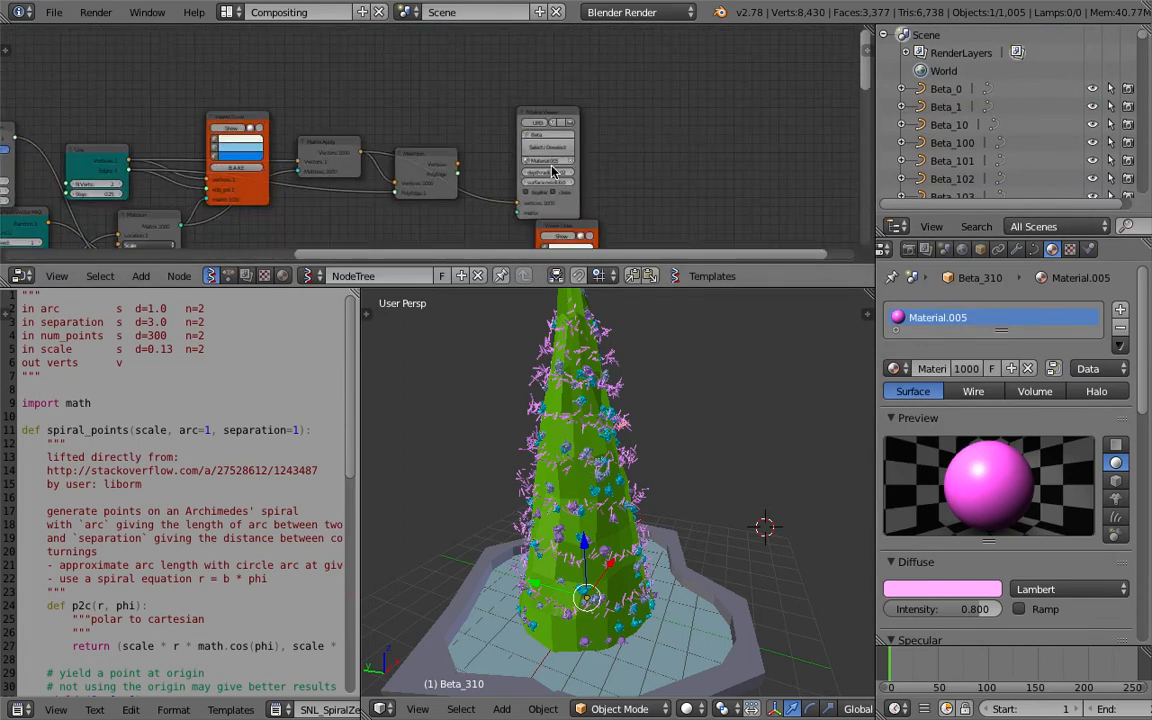
{"action": "scroll", "coordinate": [560, 160], "scroll_direction": "up", "scroll_amount": 1}
{"action": "left_click", "coordinate": [586, 107]}
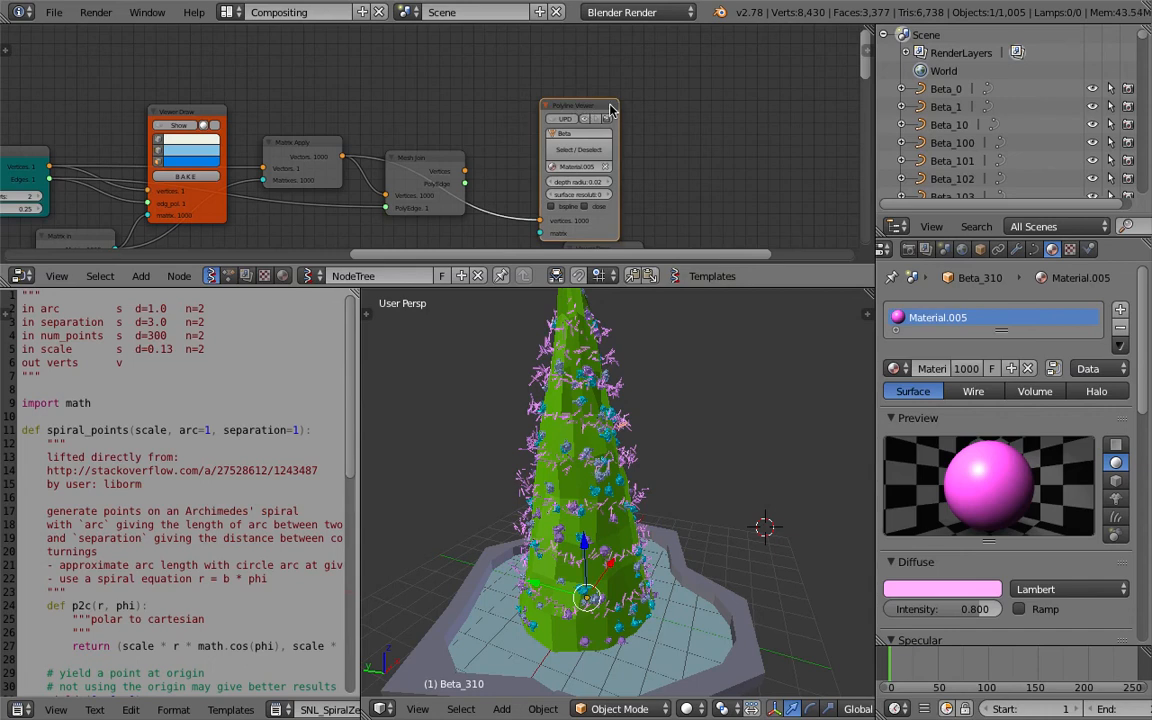
{"action": "key", "text": "x"}
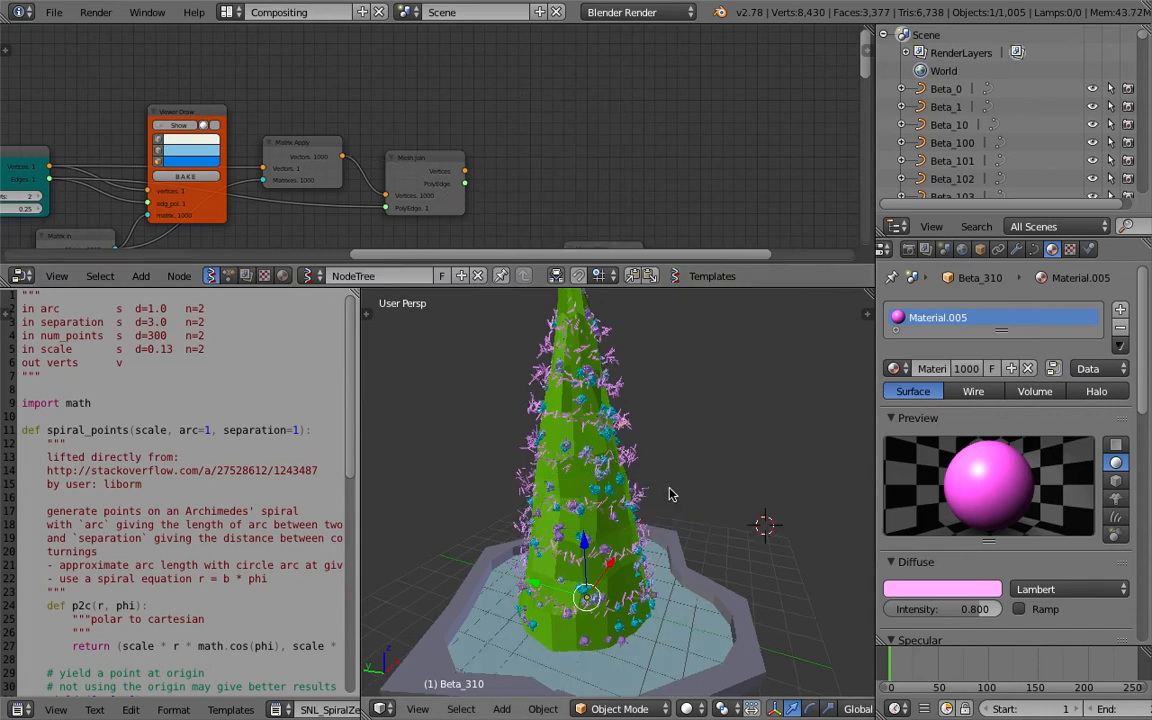
Select all objects matching the pattern Beta_* and delete them from the scene.
{"action": "right_click", "coordinate": [633, 462]}
{"action": "middle_click_drag", "start_coordinate": [706, 465], "coordinate": [675, 457]}
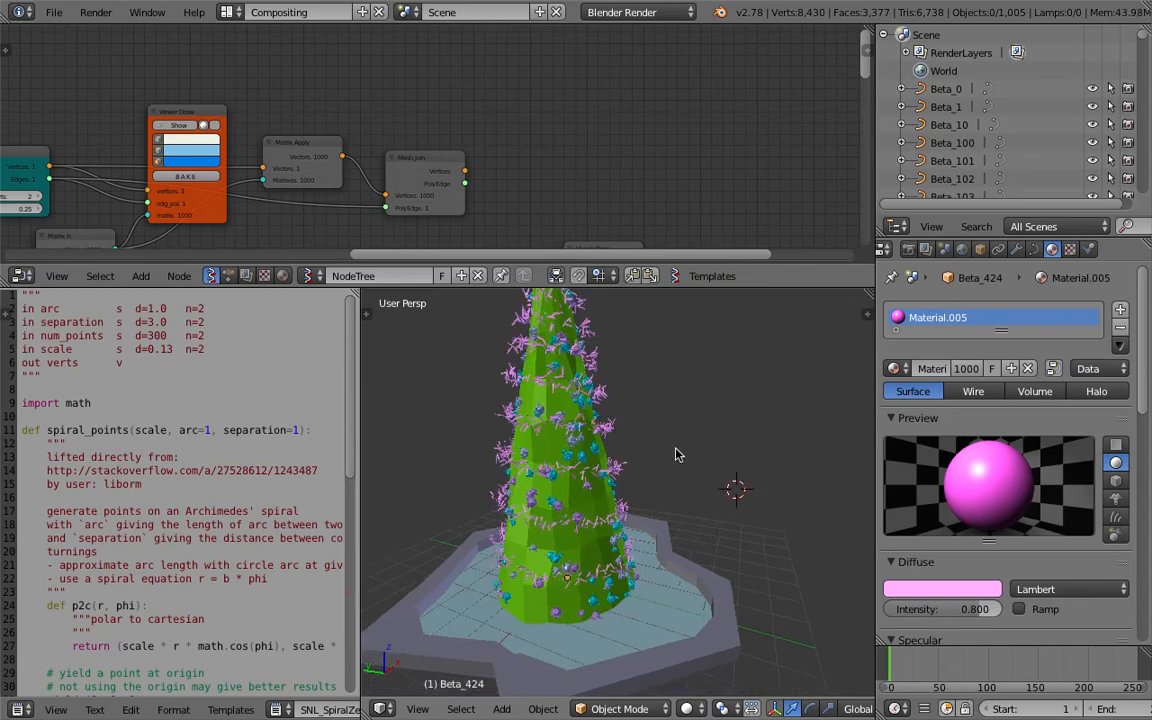
{"action": "left_click", "coordinate": [461, 709]}
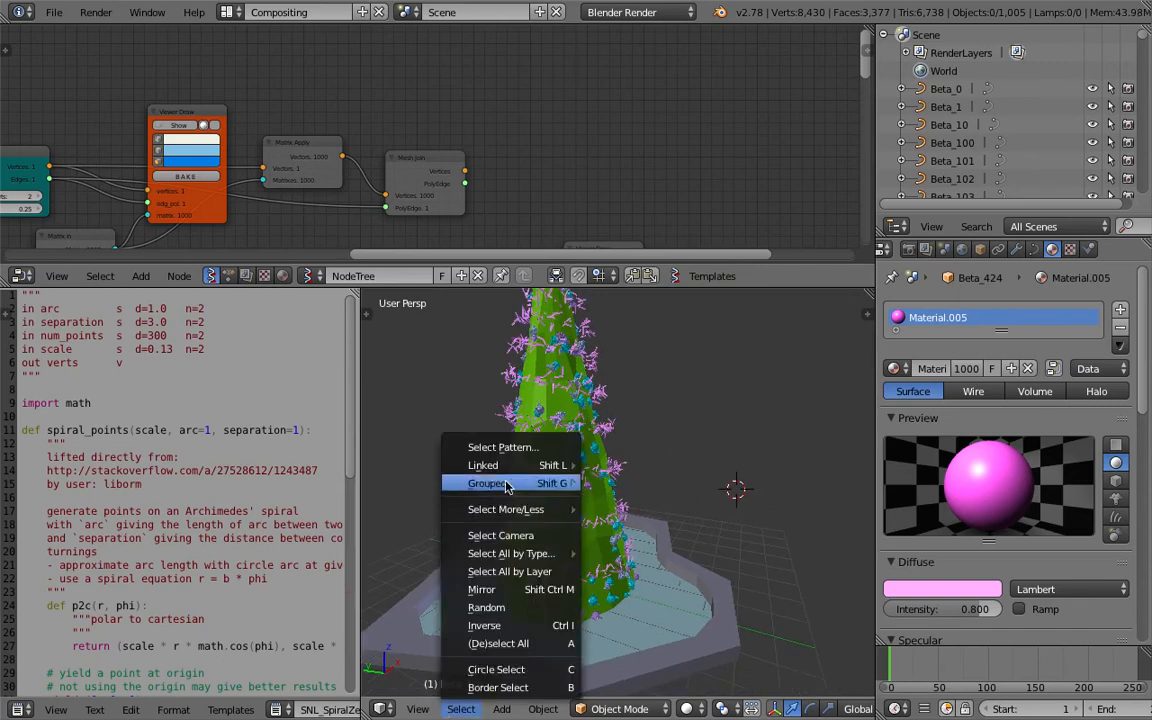
{"action": "left_click", "coordinate": [506, 447]}
{"action": "left_click", "coordinate": [620, 478]}
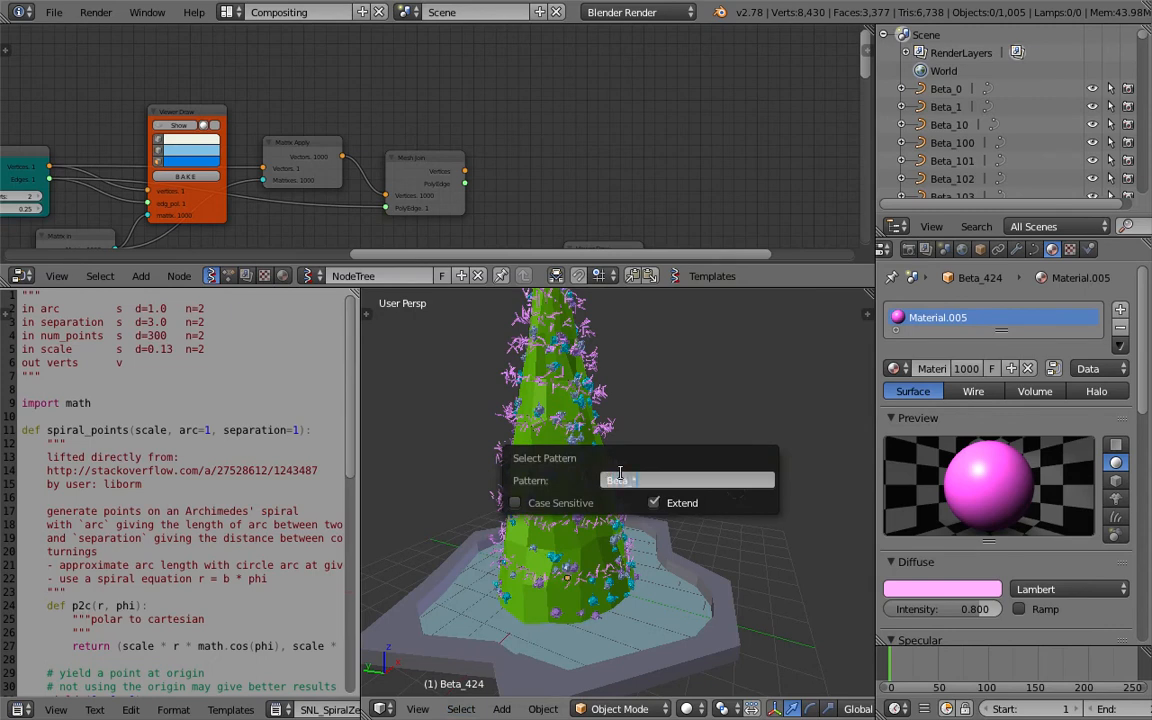
{"action": "key", "text": "Return"}
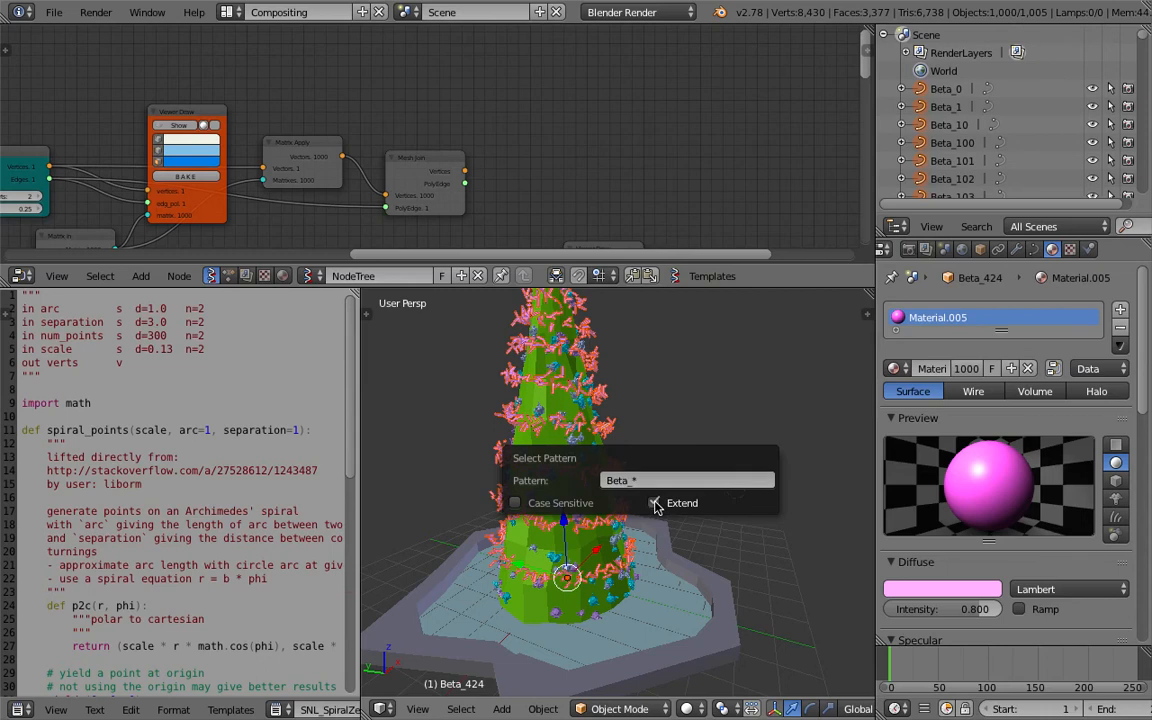
{"action": "left_click", "coordinate": [675, 390]}
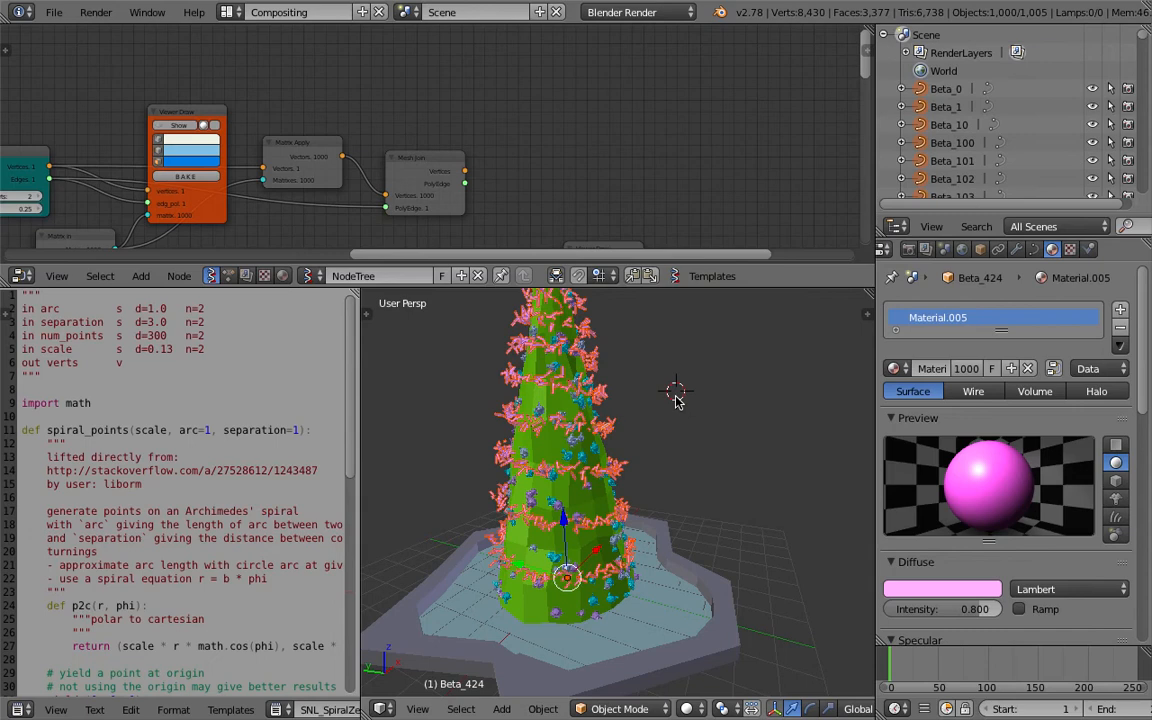
{"action": "key", "text": "x"}
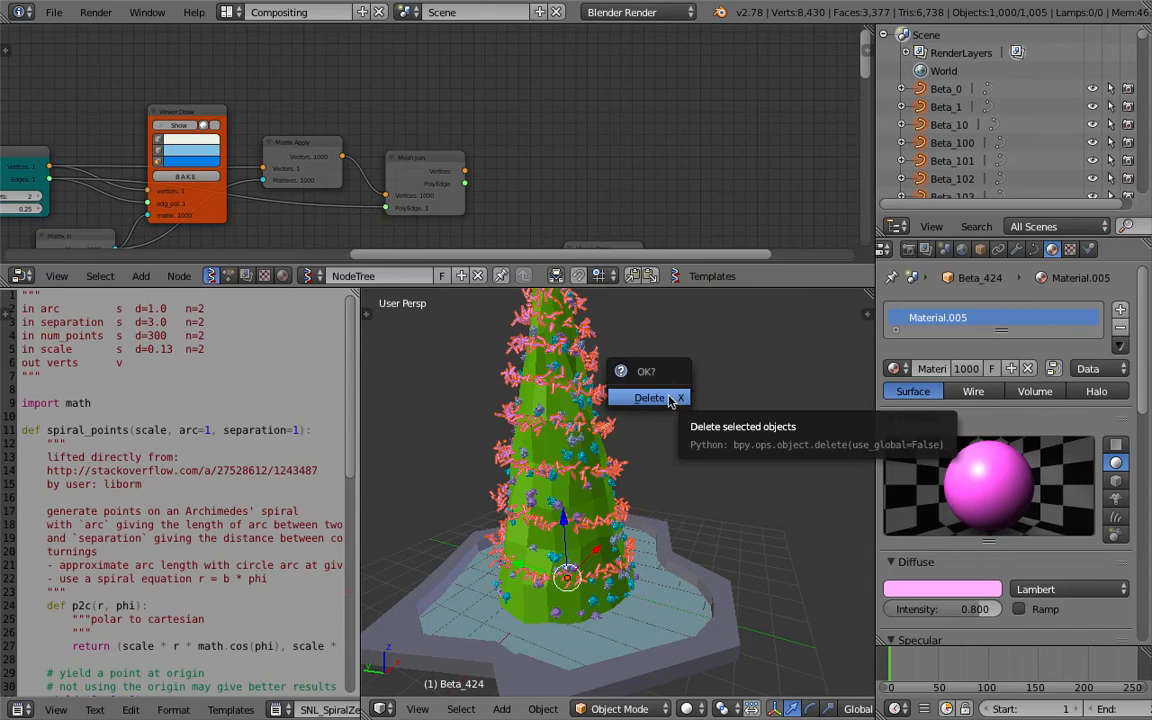
{"action": "left_click", "coordinate": [669, 398]}
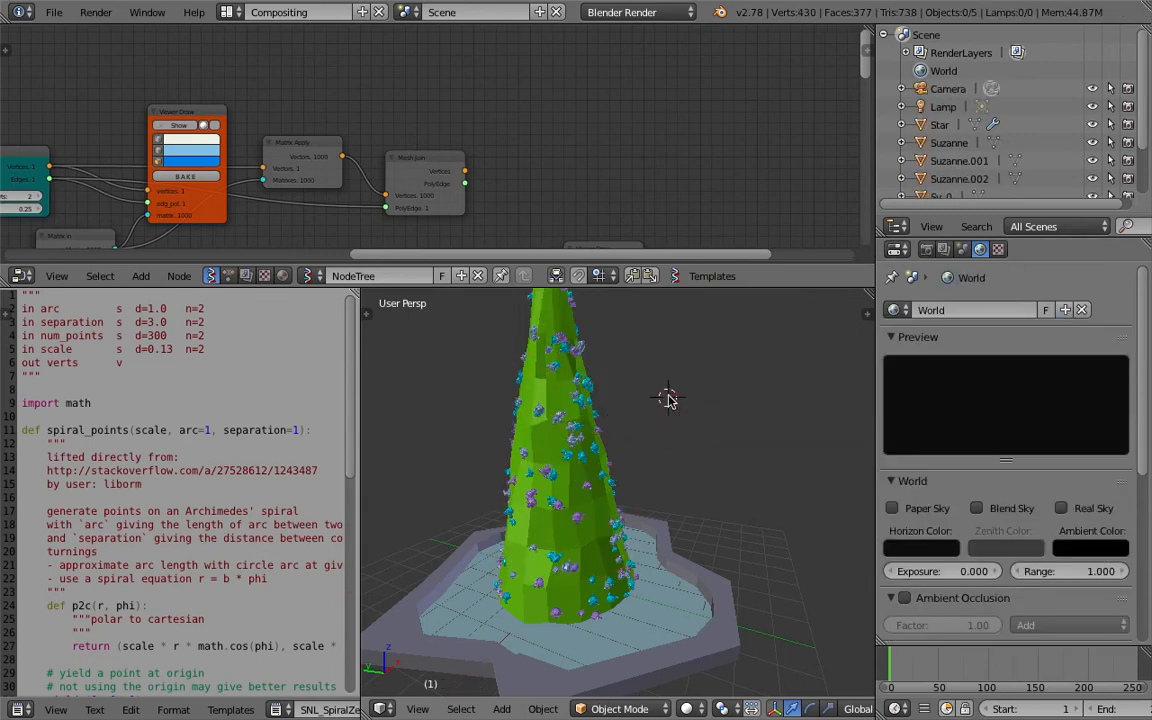
Delete the Matrix Apply and Mesh Join nodes and save the file.
{"action": "scroll", "coordinate": [680, 430], "scroll_direction": "down", "scroll_amount": 5}
{"action": "scroll", "coordinate": [695, 443], "scroll_direction": "up", "scroll_amount": 3}
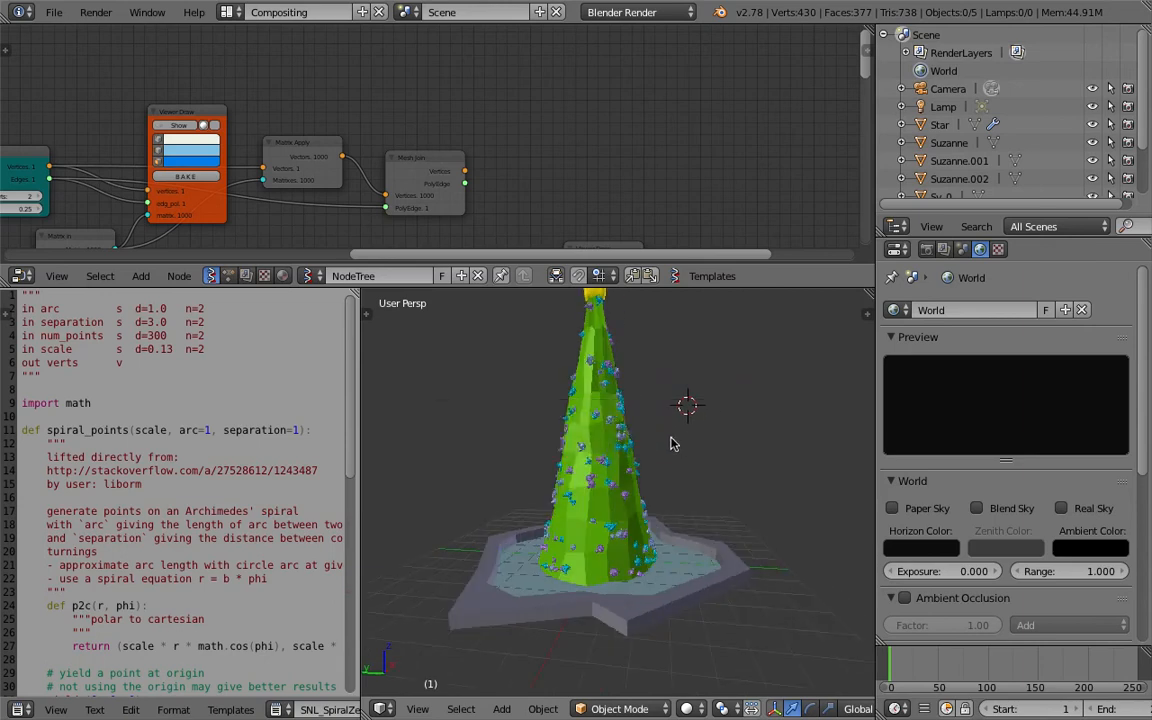
{"action": "middle_click_drag", "start_coordinate": [397, 105], "coordinate": [420, 82]}
{"action": "left_click_drag", "start_coordinate": [443, 141], "coordinate": [462, 129]}
{"action": "scroll", "coordinate": [460, 128], "scroll_direction": "up", "scroll_amount": 1}
{"action": "middle_click_drag", "start_coordinate": [442, 123], "coordinate": [486, 112]}
{"action": "left_click_drag", "start_coordinate": [362, 106], "coordinate": [377, 80]}
{"action": "middle_click_drag", "start_coordinate": [382, 95], "coordinate": [480, 117]}
{"action": "left_click", "coordinate": [586, 142]}
{"action": "left_click", "coordinate": [433, 112]}
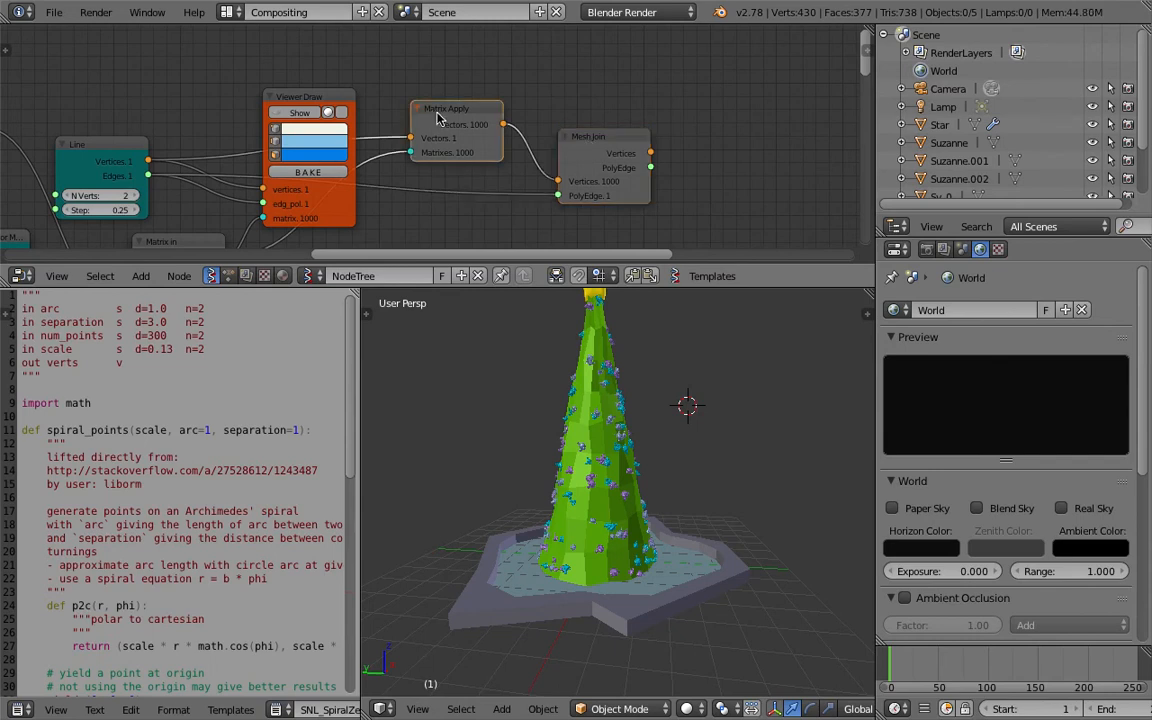
{"action": "key", "text": "x"}
{"action": "left_click", "coordinate": [573, 142]}
{"action": "key", "text": "x"}
{"action": "key", "text": "ctrl+s"}
{"action": "middle_click_drag", "start_coordinate": [434, 124], "coordinate": [493, 88]}
{"action": "left_click", "coordinate": [474, 126]}
Add a Viewer BMeshMK2 node beyond the Viewer Draw node of the line decorations.
{"action": "key", "text": "shift+a"}
{"action": "left_click", "coordinate": [493, 88]}
{"action": "type", "text": "bme"}
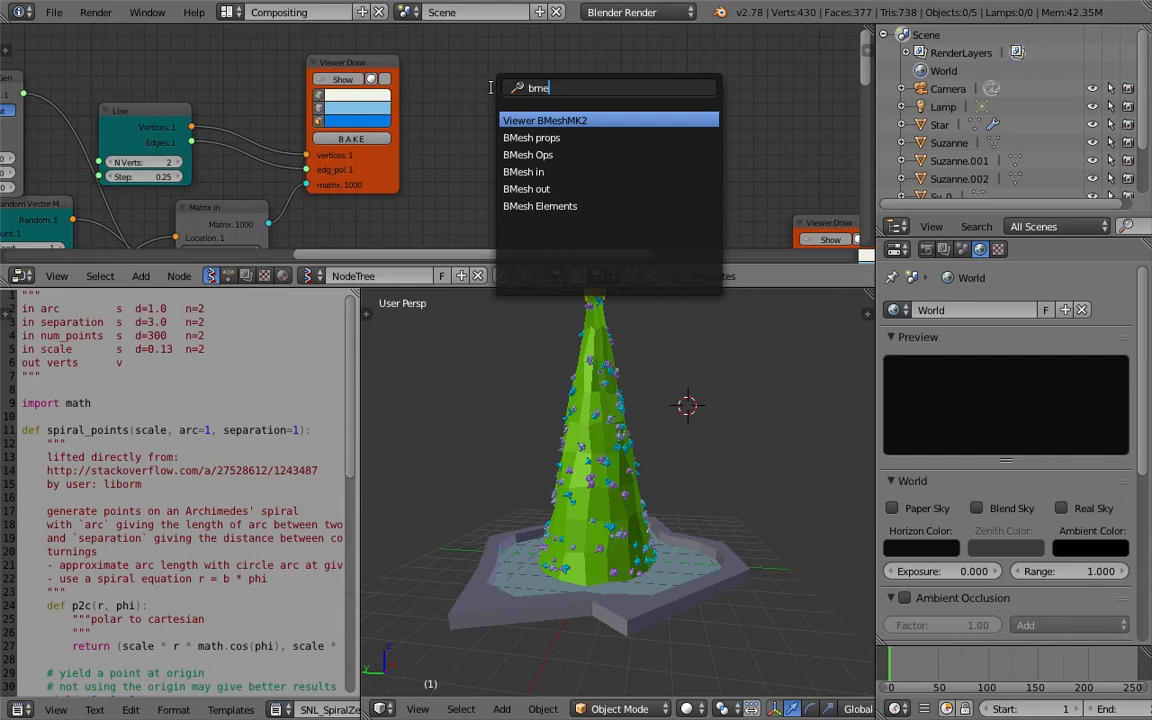
{"action": "key", "text": "Return"}
{"action": "left_click", "coordinate": [587, 135]}
{"action": "middle_click_drag", "start_coordinate": [458, 130], "coordinate": [504, 122]}
{"action": "scroll", "coordinate": [506, 164], "scroll_direction": "down", "scroll_amount": 1}
Replace the Line node with a Cylinder node and save the file.
{"action": "middle_click_drag", "start_coordinate": [266, 86], "coordinate": [377, 96]}
{"action": "left_click_drag", "start_coordinate": [342, 118], "coordinate": [351, 80]}
{"action": "middle_click_drag", "start_coordinate": [323, 97], "coordinate": [378, 150]}
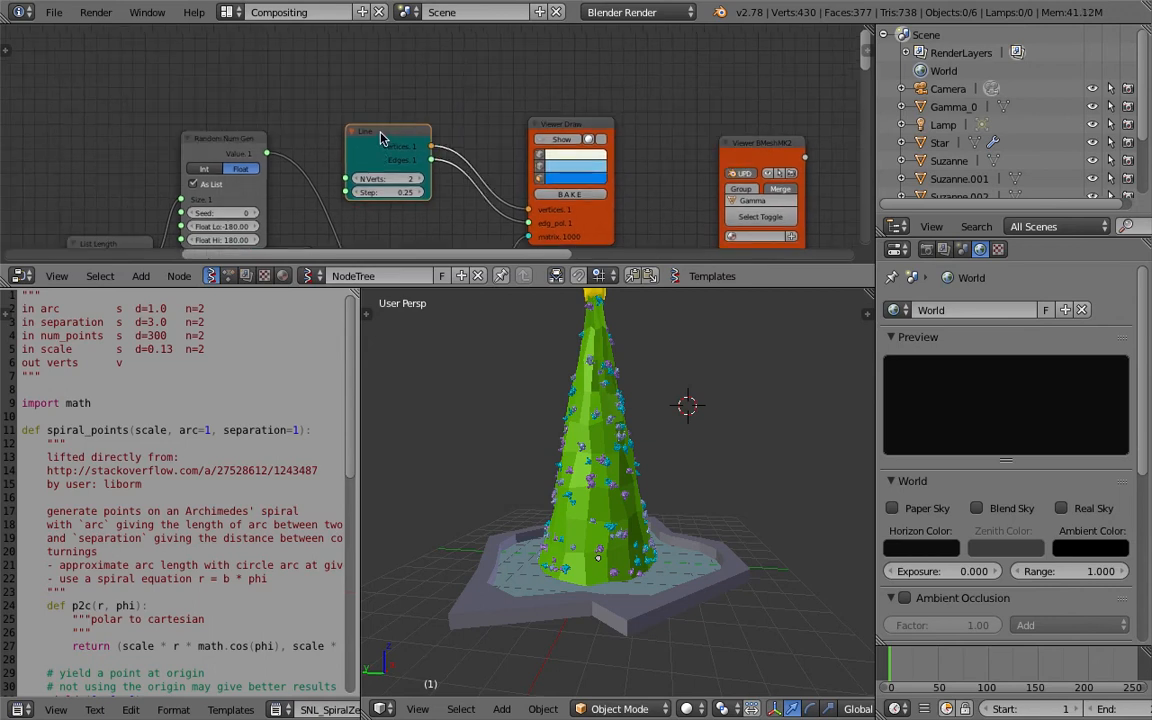
{"action": "key", "text": "shift+a"}
{"action": "left_click", "coordinate": [391, 118]}
{"action": "type", "text": "cylin"}
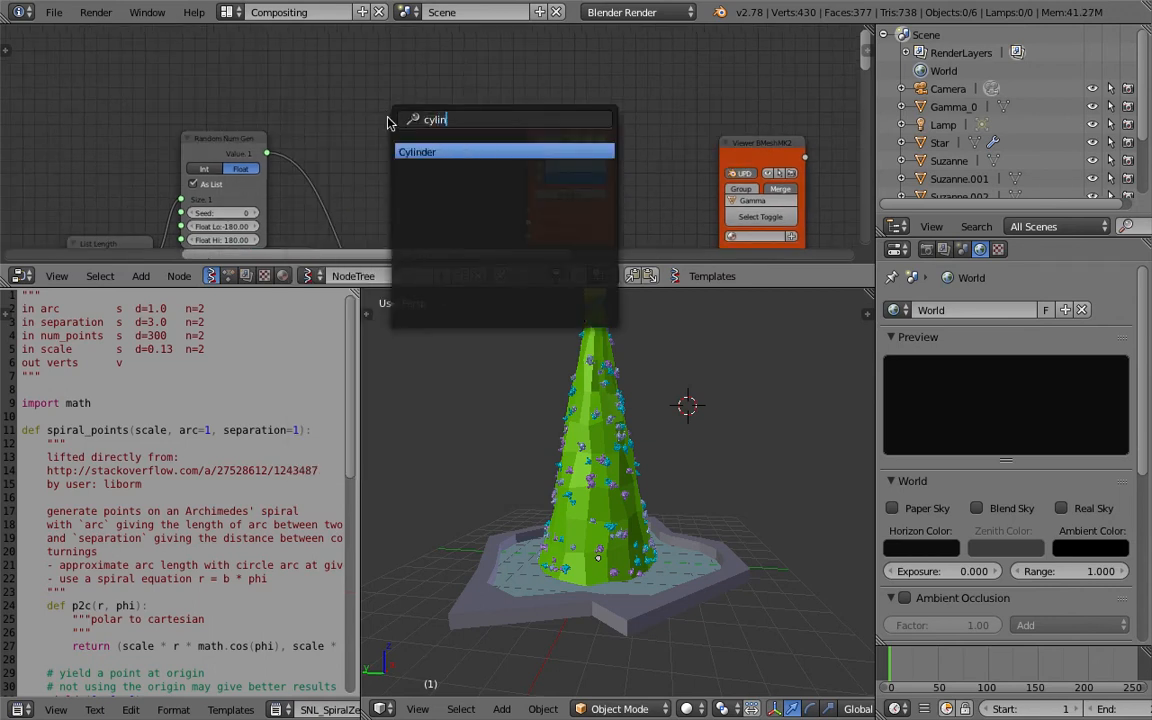
{"action": "key", "text": "Return"}
{"action": "left_click", "coordinate": [386, 84]}
{"action": "key", "text": "ctrl+s"}
{"action": "left_click", "coordinate": [386, 84]}
{"action": "scroll", "coordinate": [422, 91], "scroll_direction": "up", "scroll_amount": 1}
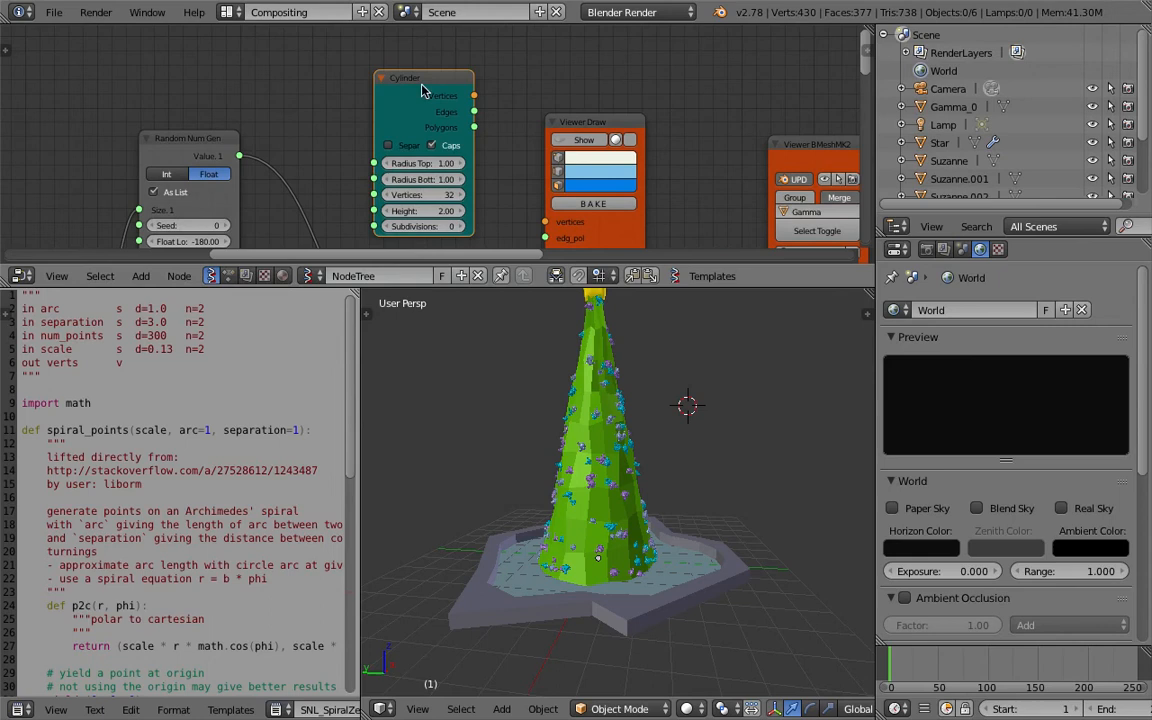
Increase the node editor's height to make room for the new nodes and save the file.
{"action": "key", "text": "shift+a"}
{"action": "mouse_move", "coordinate": [545, 100]}
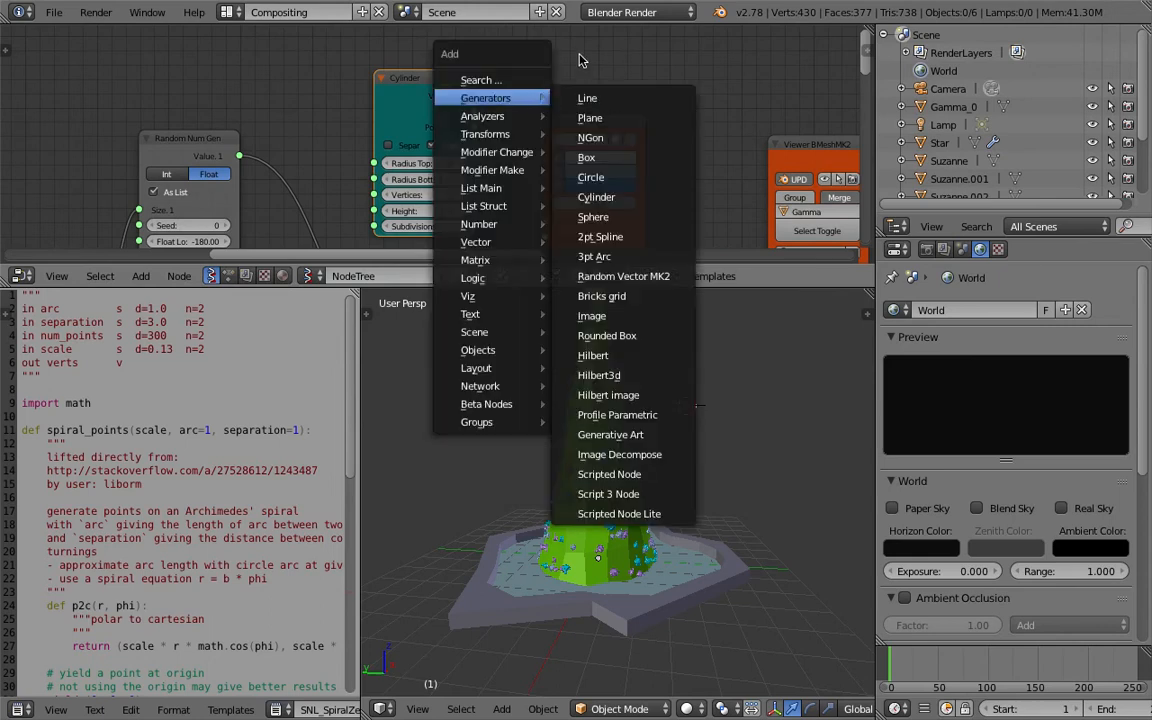
{"action": "middle_click_drag", "start_coordinate": [547, 68], "coordinate": [468, 68]}
{"action": "left_click_drag", "start_coordinate": [535, 276], "coordinate": [535, 326]}
{"action": "key", "text": "ctrl+s"}
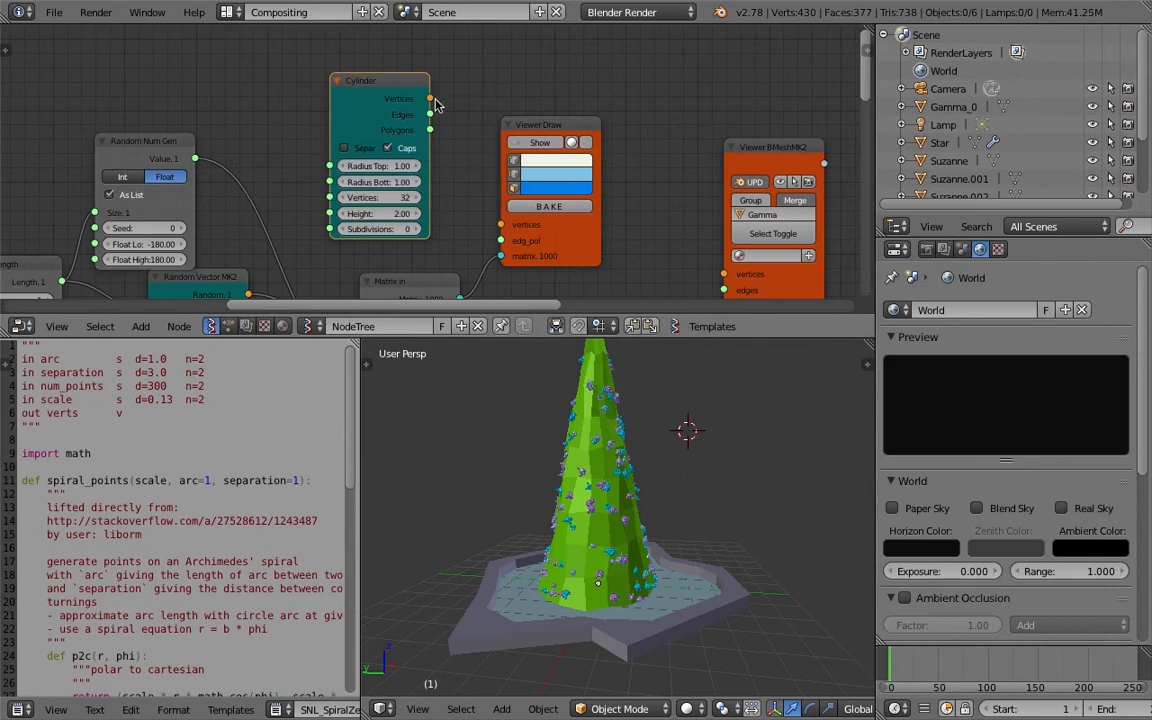
Move the Viewer Draw node up and connect the Cylinder's Vertices and Polygons to the Viewer BMeshMK2's vertices and faces inputs.
{"action": "left_click_drag", "start_coordinate": [440, 105], "coordinate": [481, 164]}
{"action": "left_click_drag", "start_coordinate": [493, 208], "coordinate": [495, 200]}
{"action": "left_click_drag", "start_coordinate": [553, 123], "coordinate": [547, 68]}
{"action": "scroll", "coordinate": [464, 108], "scroll_direction": "down", "scroll_amount": 2}
{"action": "middle_click_drag", "start_coordinate": [462, 107], "coordinate": [434, 91]}
{"action": "left_click_drag", "start_coordinate": [407, 85], "coordinate": [659, 235]}
{"action": "left_click_drag", "start_coordinate": [408, 112], "coordinate": [659, 262]}
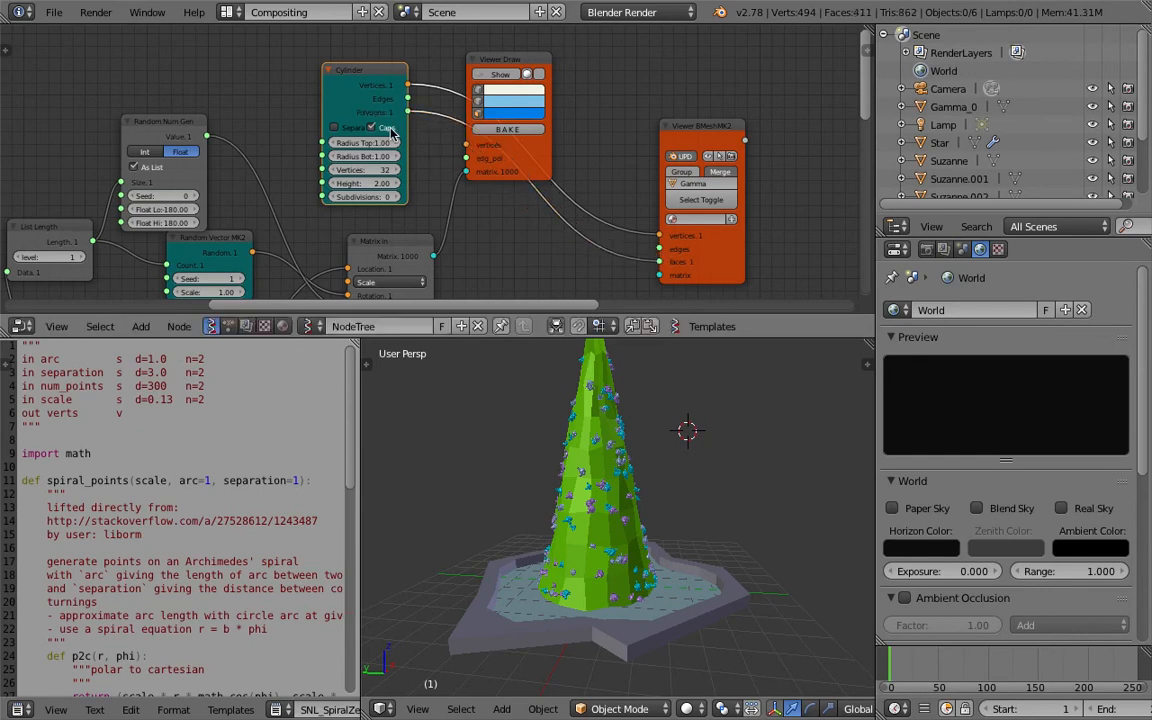
Connect the Matrix in node's output to the Viewer BMeshMK2's matrix input and save the file.
{"action": "left_click_drag", "start_coordinate": [433, 211], "coordinate": [655, 233]}
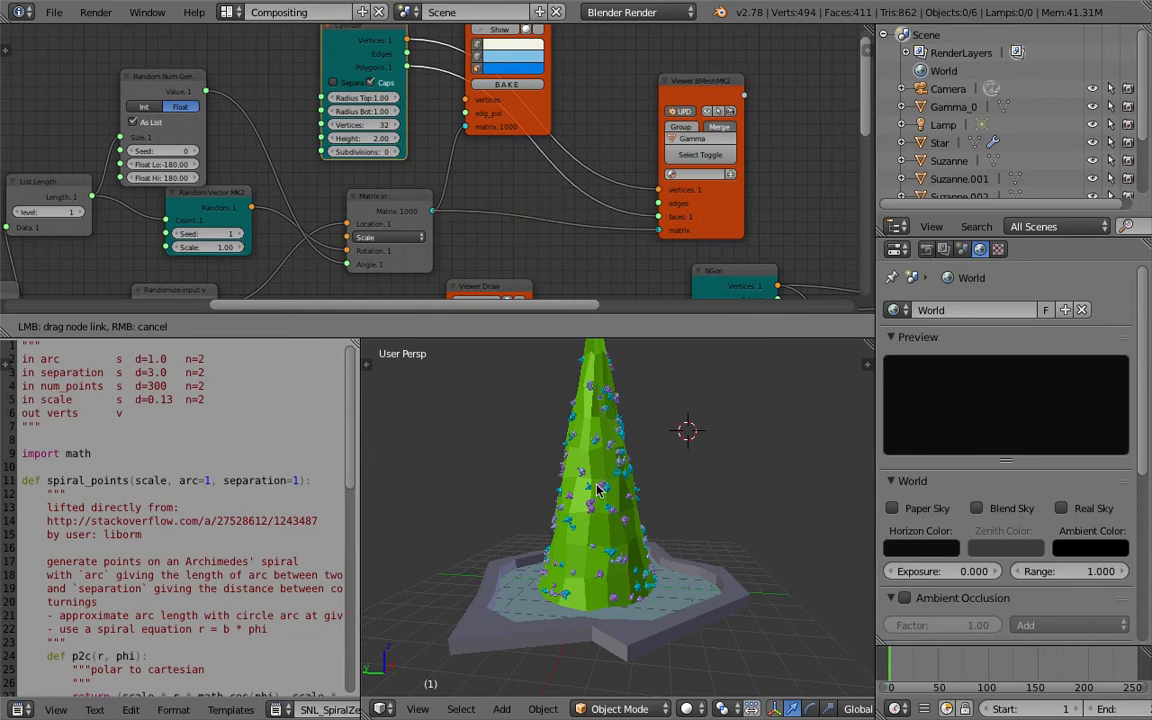
{"action": "scroll", "coordinate": [591, 485], "scroll_direction": "down", "scroll_amount": 3}
{"action": "middle_click_drag", "start_coordinate": [591, 485], "coordinate": [666, 499]}
{"action": "scroll", "coordinate": [607, 509], "scroll_direction": "up", "scroll_amount": 3}
{"action": "key", "text": "ctrl+s"}
{"action": "left_click", "coordinate": [666, 499]}
Set the Cylinder node's vertices to 16 and its top and bottom radii to 0.02, and save the file.
{"action": "middle_click_drag", "start_coordinate": [449, 182], "coordinate": [458, 198]}
{"action": "scroll", "coordinate": [392, 157], "scroll_direction": "up", "scroll_amount": 1}
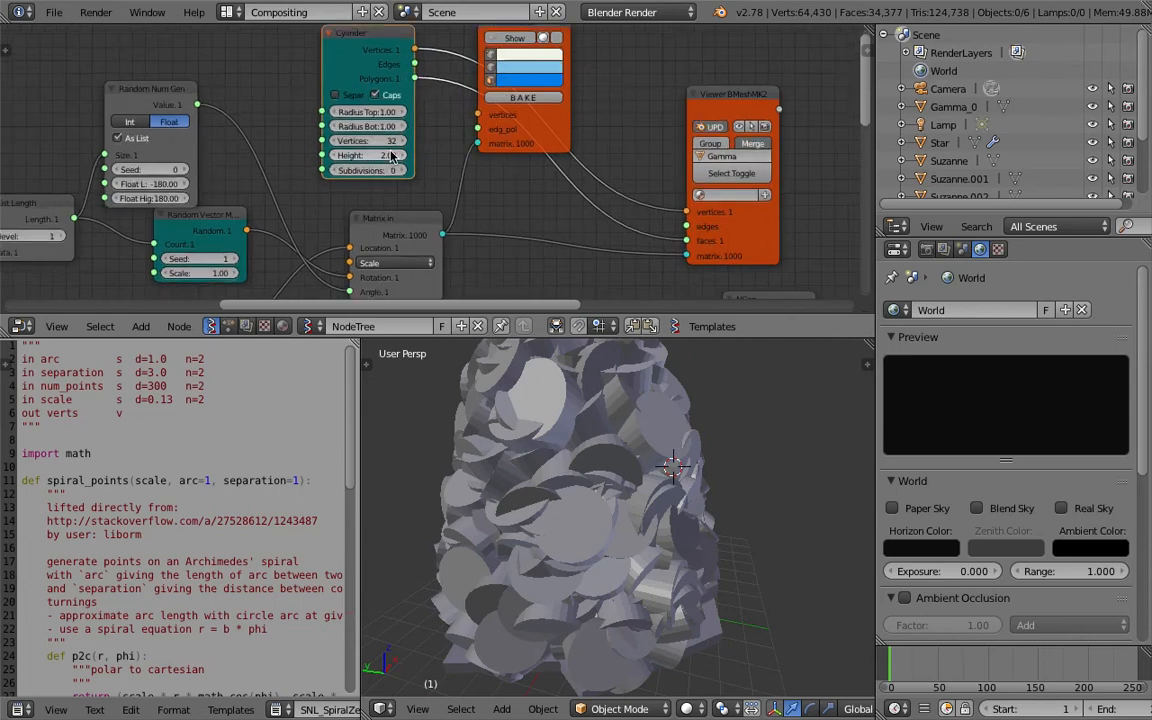
{"action": "scroll", "coordinate": [392, 157], "scroll_direction": "up", "scroll_amount": 1}
{"action": "left_click", "coordinate": [364, 139]}
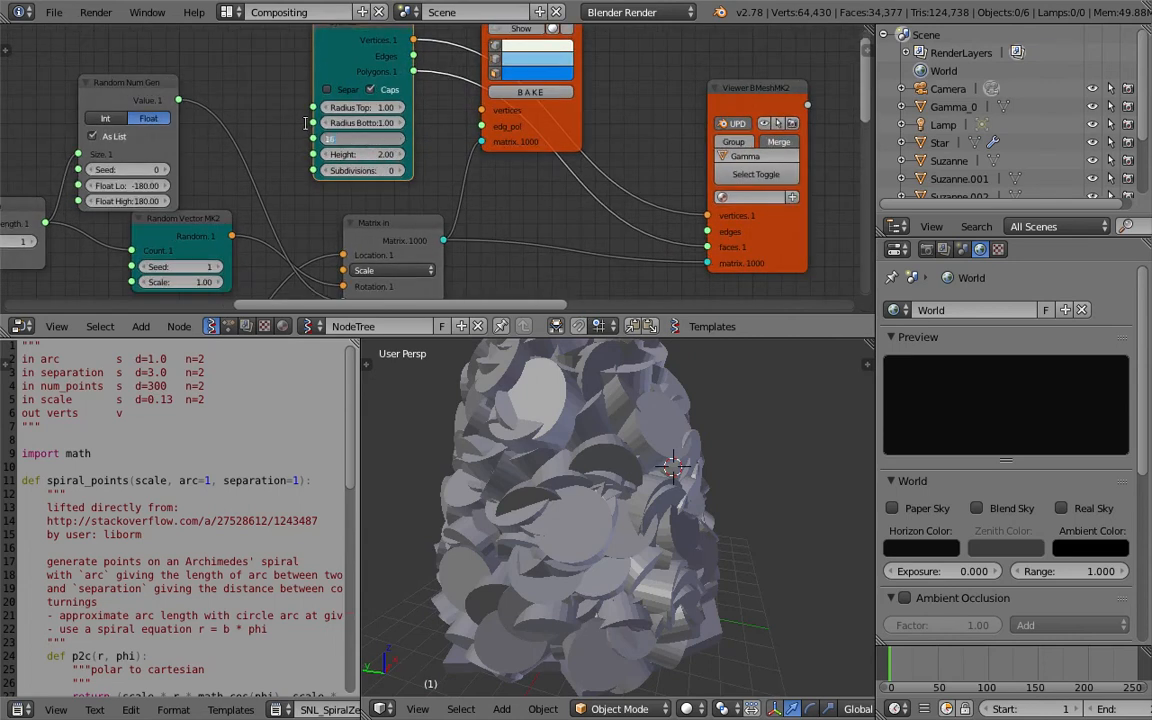
{"action": "left_click_drag", "start_coordinate": [362, 108], "coordinate": [364, 122]}
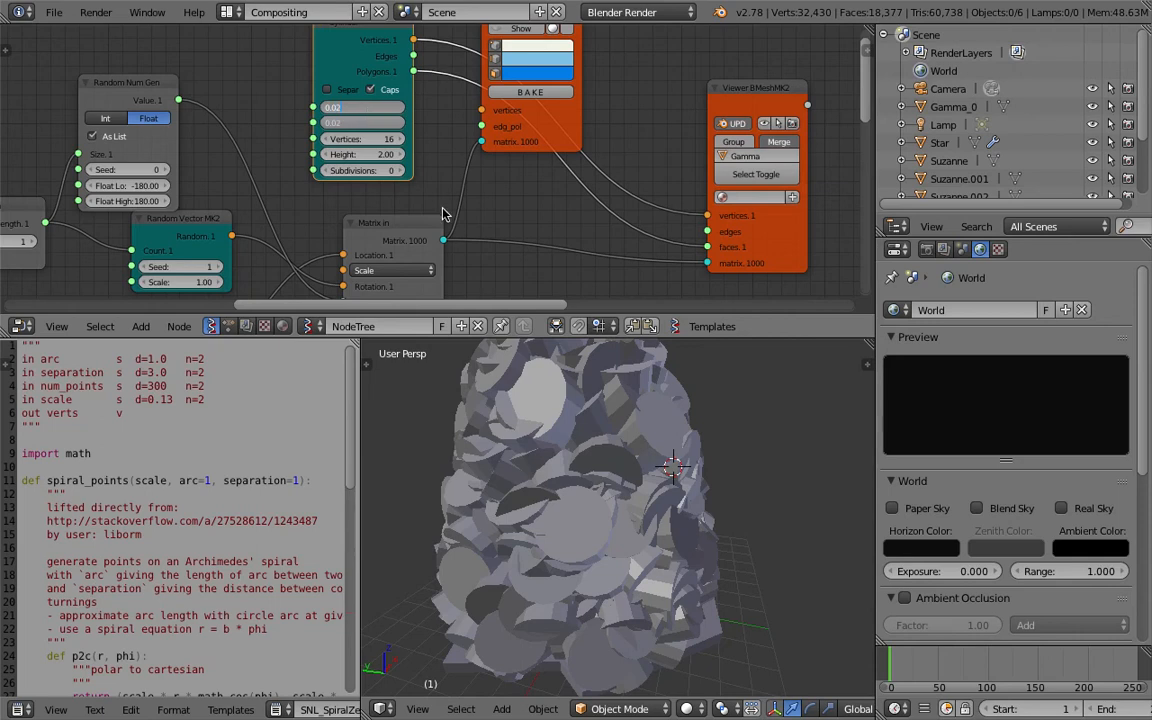
{"action": "type", "text": "0.02"}
{"action": "key", "text": "Return"}
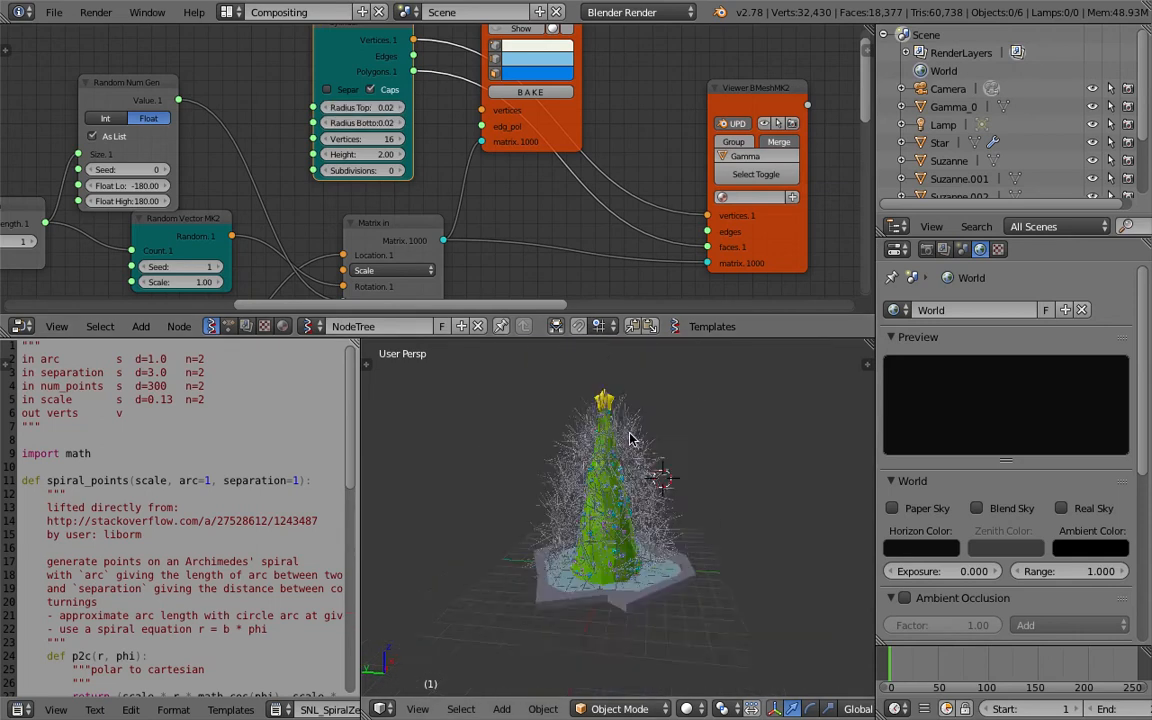
{"action": "middle_click_drag", "start_coordinate": [642, 465], "coordinate": [681, 527]}
{"action": "key", "text": "ctrl+s"}
{"action": "left_click", "coordinate": [681, 526]}
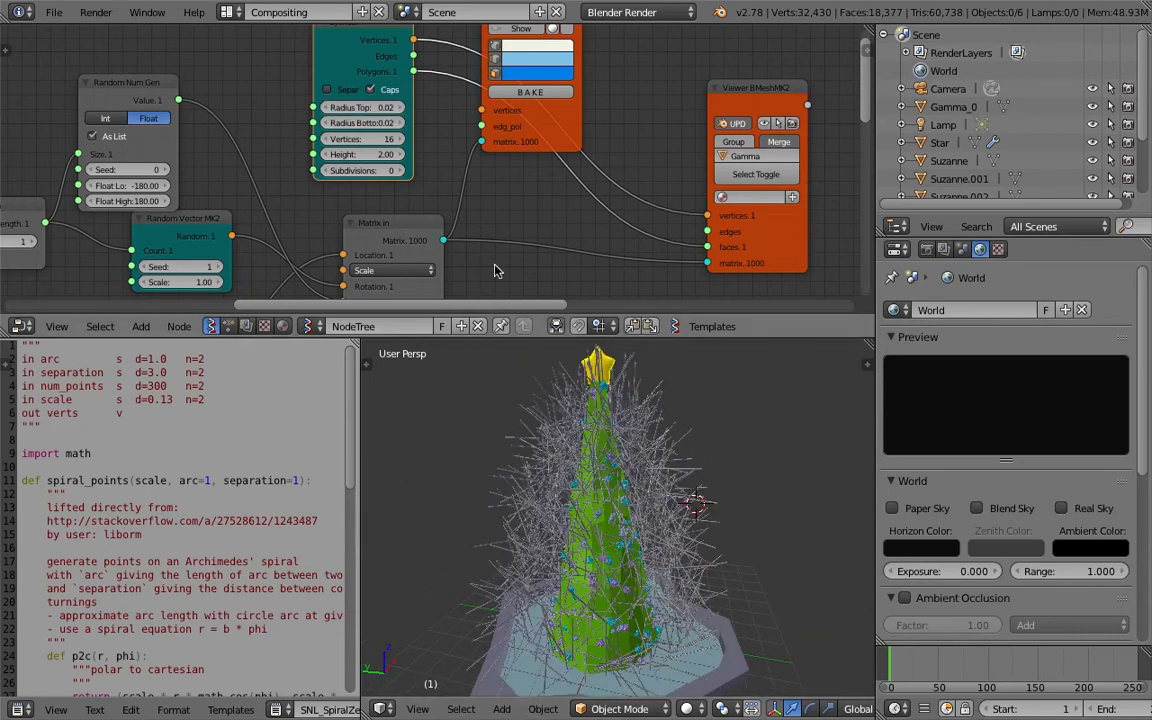
Shorten the Cylinder node's height to 0.5 and save the file.
{"action": "left_click", "coordinate": [382, 156]}
{"action": "key", "text": "Return"}
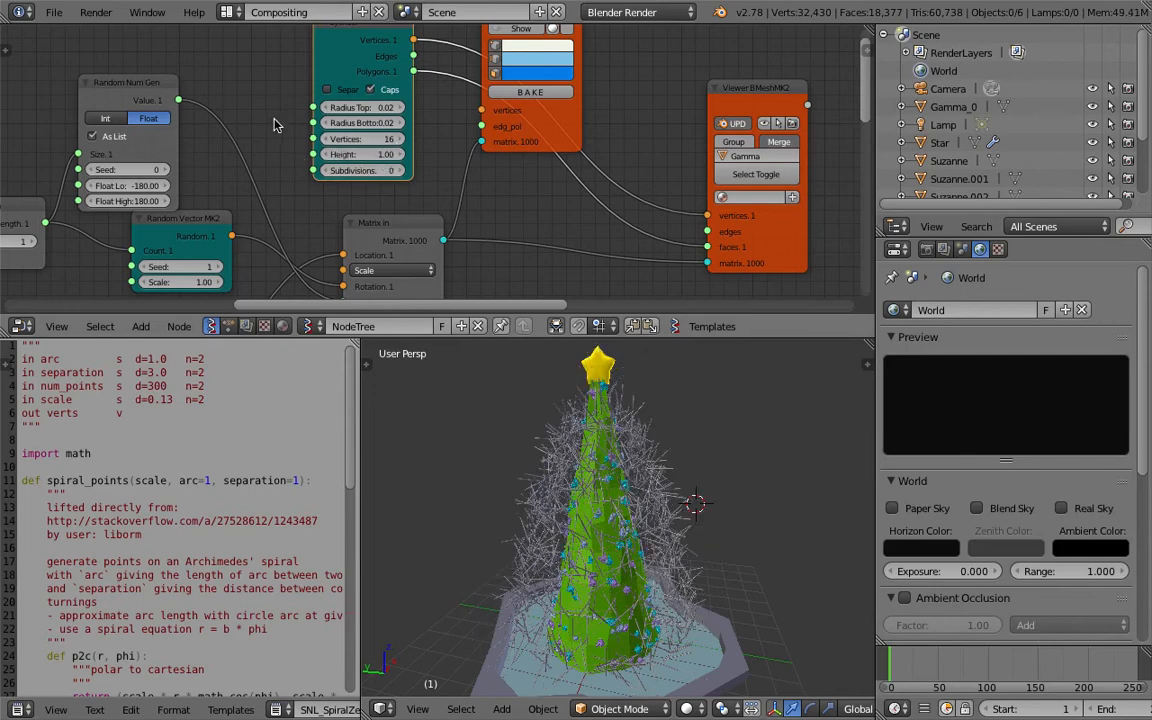
{"action": "left_click", "coordinate": [357, 153]}
{"action": "type", "text": "0.5"}
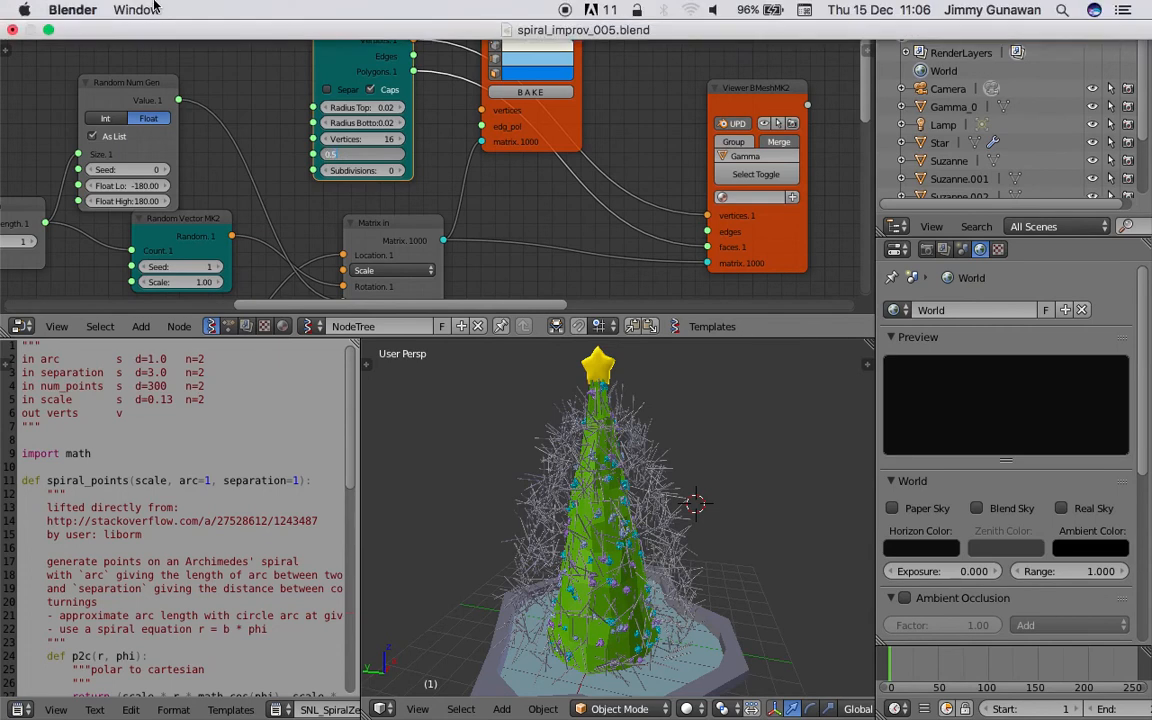
{"action": "key", "text": "Return"}
{"action": "key", "text": "ctrl+s"}
{"action": "key", "text": "Return"}
{"action": "middle_click_drag", "start_coordinate": [647, 492], "coordinate": [597, 478]}
Set the scale of the SNL_SpiralZeffi script node to 0.08 so the cylinders sit closer to the tree.
{"action": "middle_click_drag", "start_coordinate": [250, 219], "coordinate": [446, 205]}
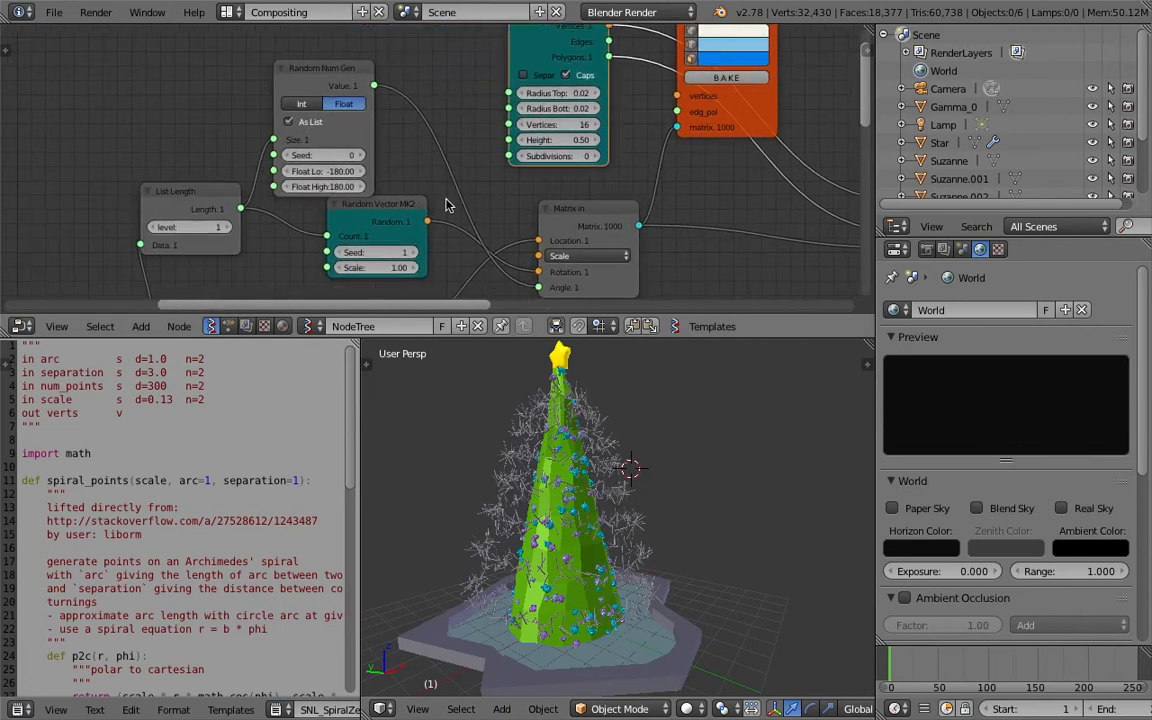
{"action": "middle_click_drag", "start_coordinate": [309, 201], "coordinate": [521, 151]}
{"action": "middle_click_drag", "start_coordinate": [158, 266], "coordinate": [308, 168]}
{"action": "middle_click_drag", "start_coordinate": [184, 190], "coordinate": [312, 157]}
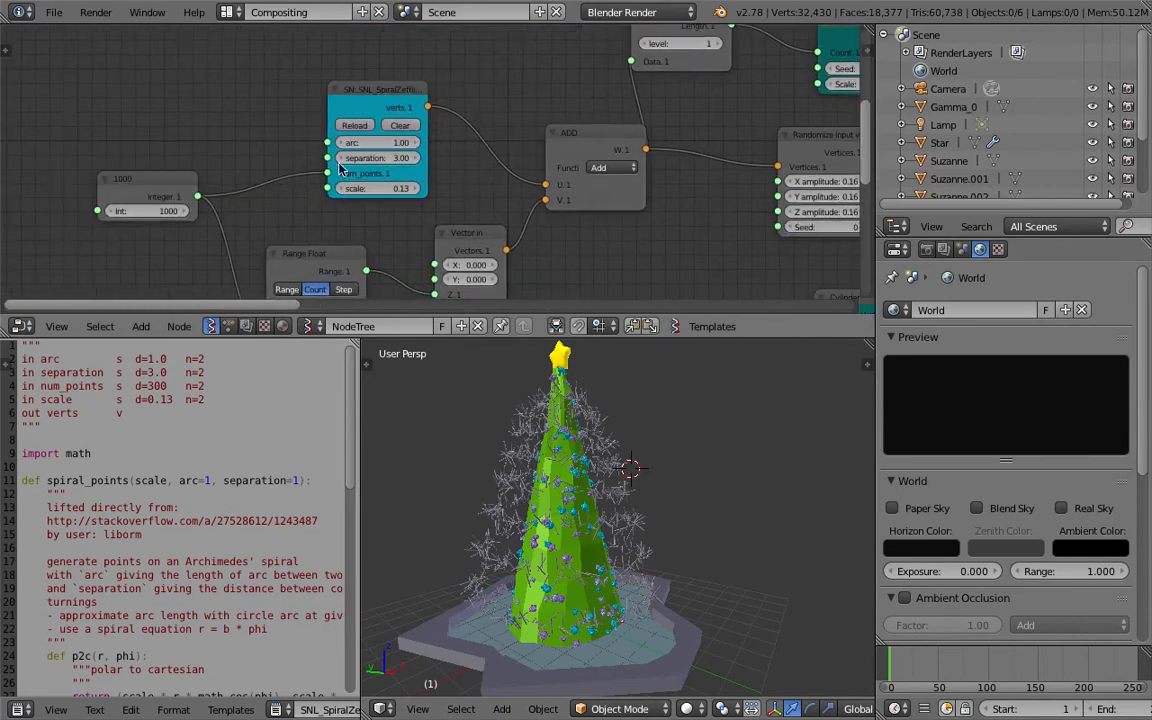
{"action": "left_click", "coordinate": [369, 188]}
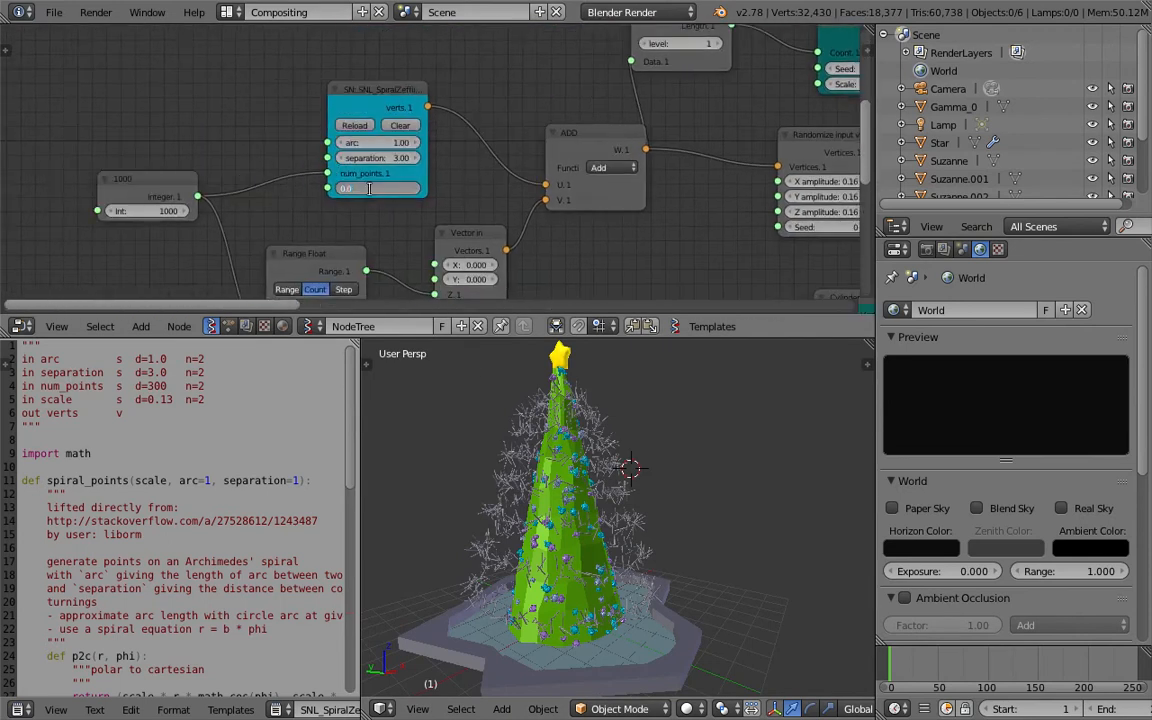
{"action": "key", "text": "Return"}
{"action": "left_click", "coordinate": [377, 190]}
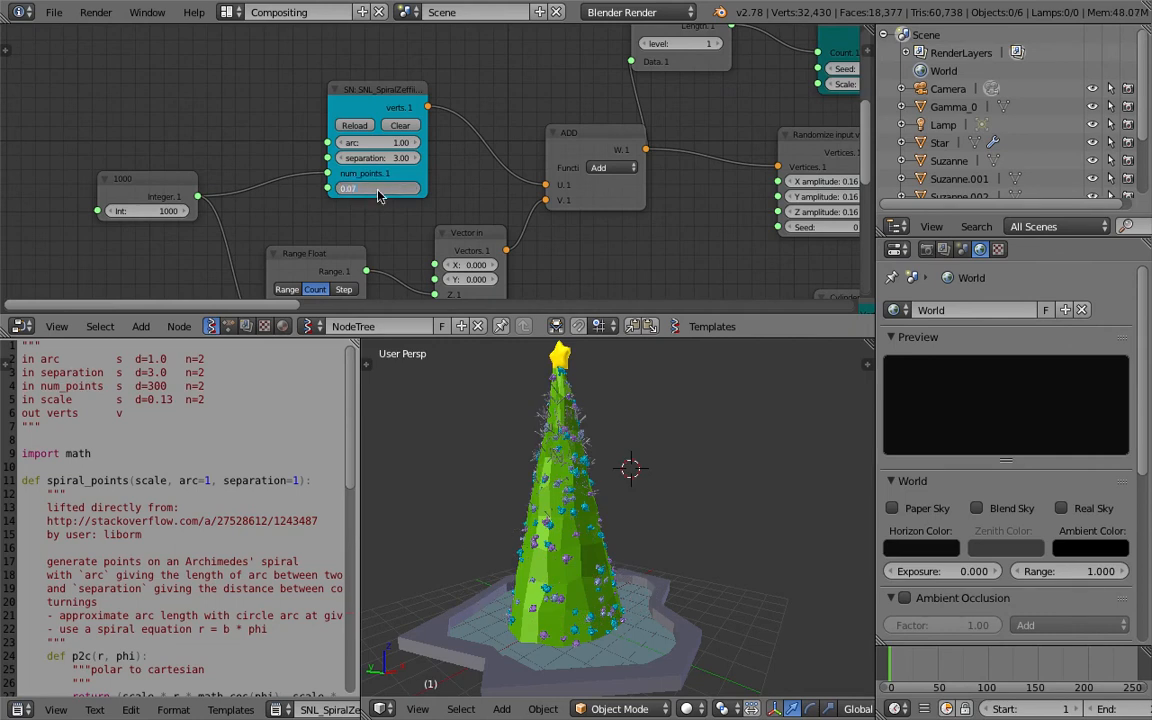
{"action": "type", "text": "0.07"}
{"action": "key", "text": "Return"}
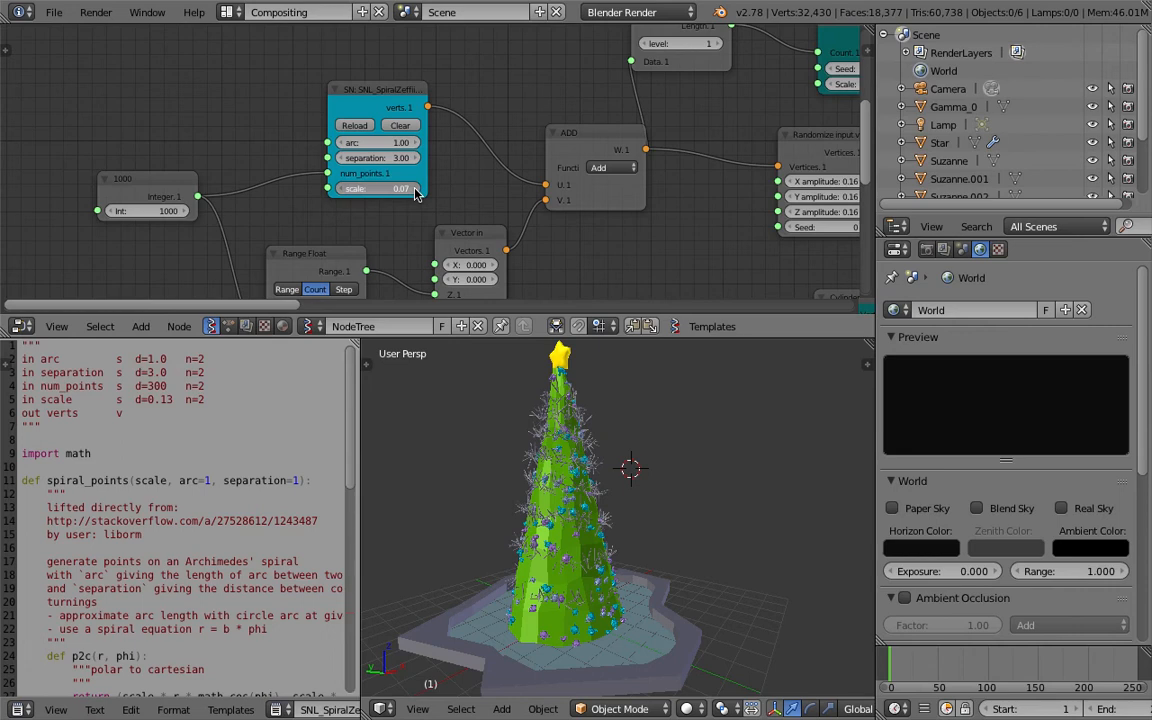
{"action": "left_click", "coordinate": [415, 189]}
{"action": "left_click", "coordinate": [383, 190]}
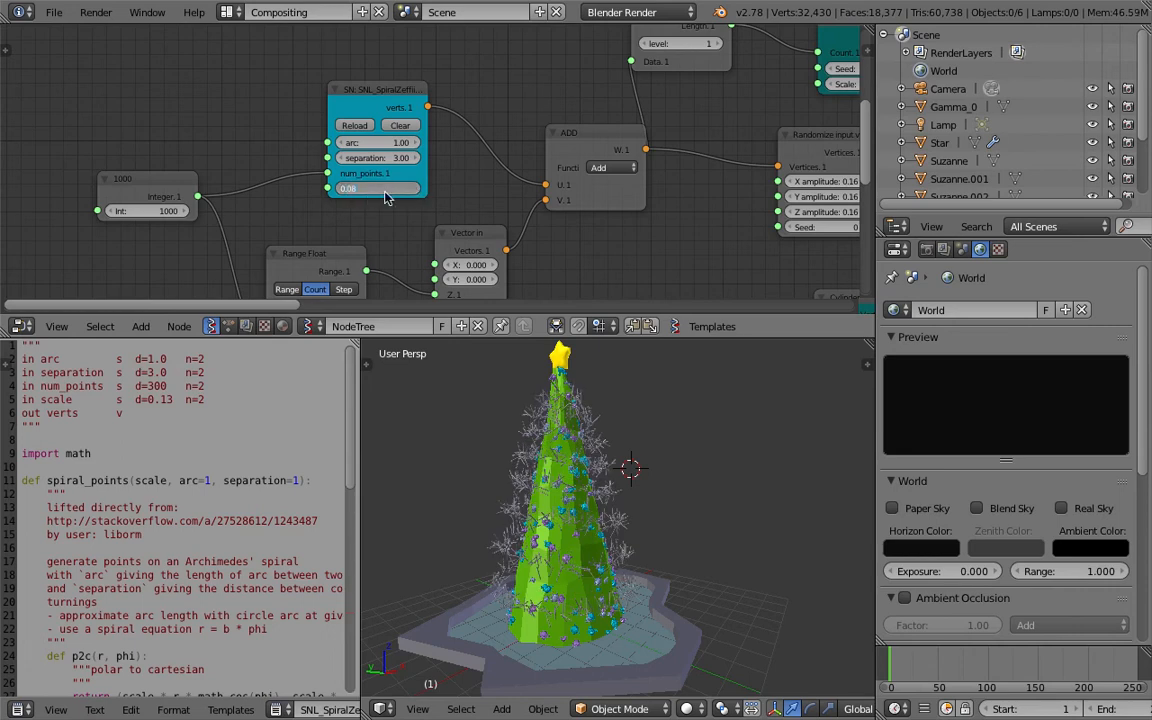
{"action": "type", "text": "0.08"}
{"action": "key", "text": "Return"}
Select the cylinder decorations object Gamma_0 and switch the render engine to Cycles Render.
{"action": "right_click", "coordinate": [618, 467]}
{"action": "middle_click_drag", "start_coordinate": [678, 486], "coordinate": [681, 517]}
{"action": "scroll", "coordinate": [681, 517], "scroll_direction": "down", "scroll_amount": 1}
{"action": "left_click", "coordinate": [650, 14]}
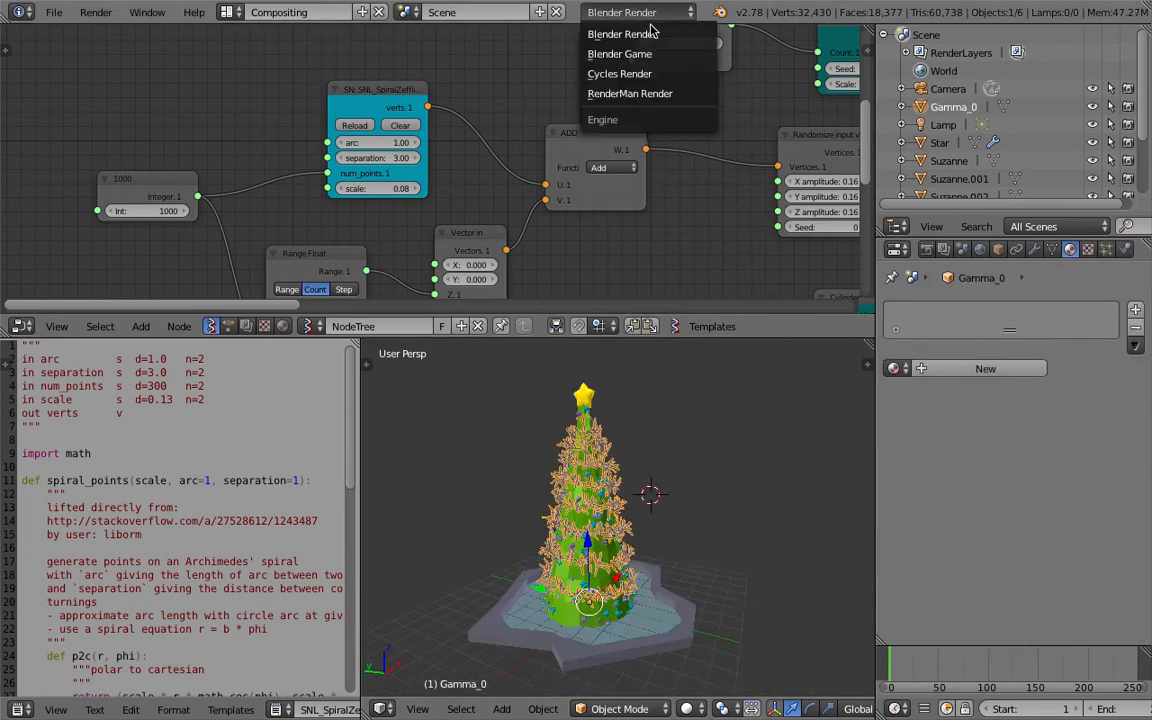
{"action": "left_click", "coordinate": [620, 74]}
Give Gamma_0 a new material with an Emission surface of strength 2 and save the file.
{"action": "left_click", "coordinate": [968, 369]}
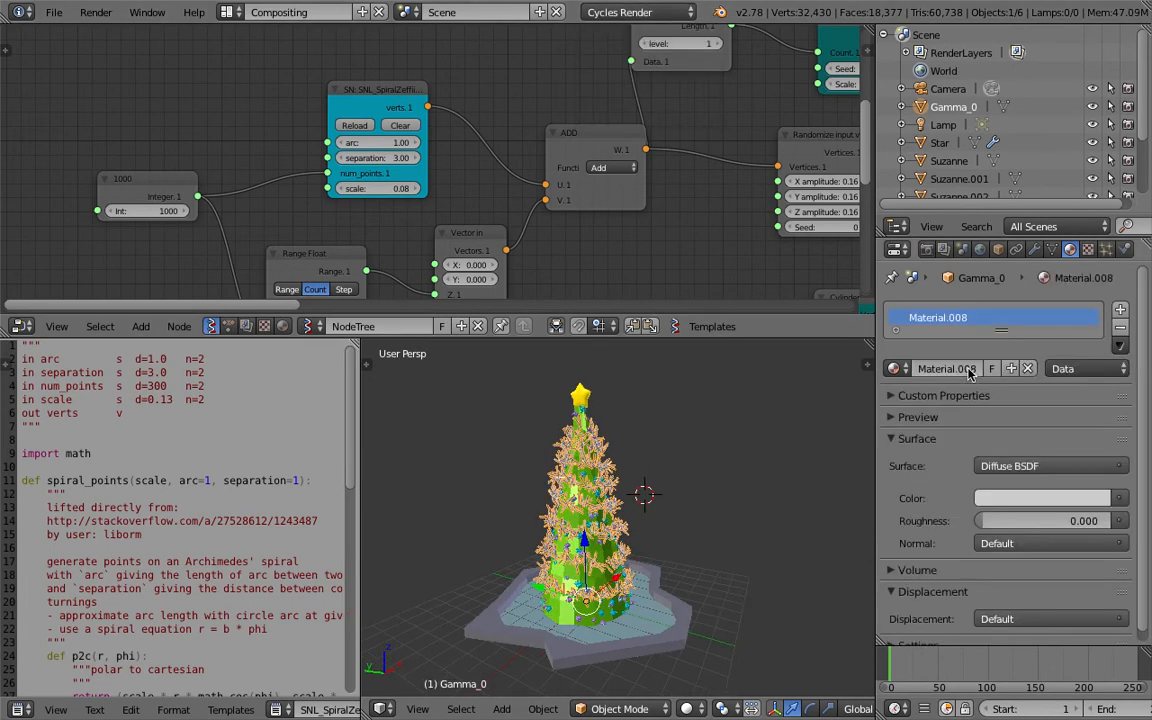
{"action": "left_click", "coordinate": [1012, 466]}
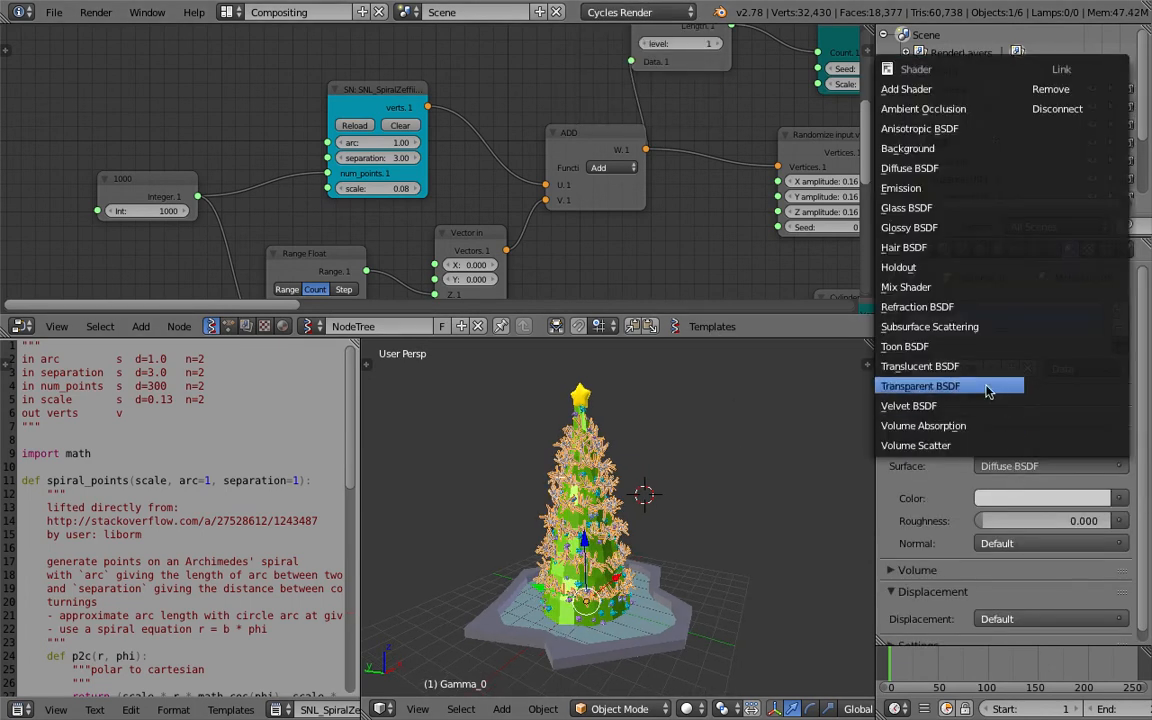
{"action": "left_click", "coordinate": [948, 178]}
{"action": "left_click", "coordinate": [1041, 521]}
{"action": "type", "text": "2"}
{"action": "key", "text": "Return"}
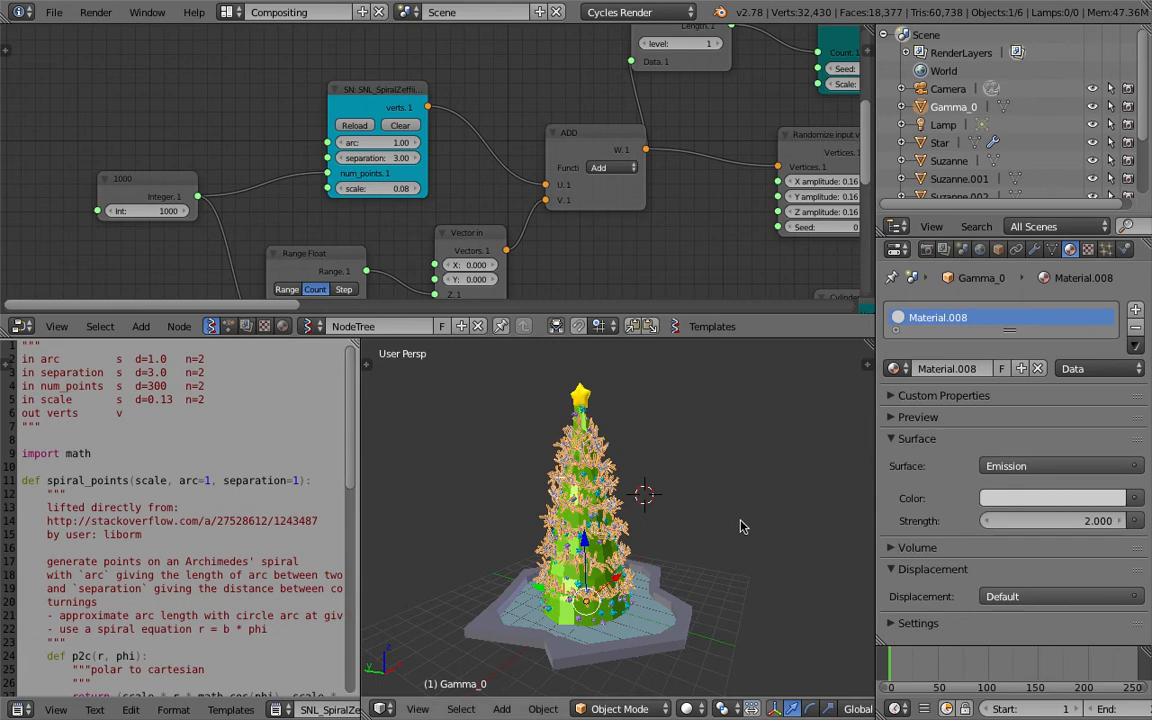
{"action": "middle_click_drag", "start_coordinate": [746, 527], "coordinate": [741, 529]}
{"action": "key", "text": "ctrl+s"}
{"action": "left_click", "coordinate": [741, 529]}
Preview the tree in Rendered viewport shading, return to Solid shading and save the file.
{"action": "left_click", "coordinate": [682, 710]}
{"action": "left_click", "coordinate": [665, 531]}
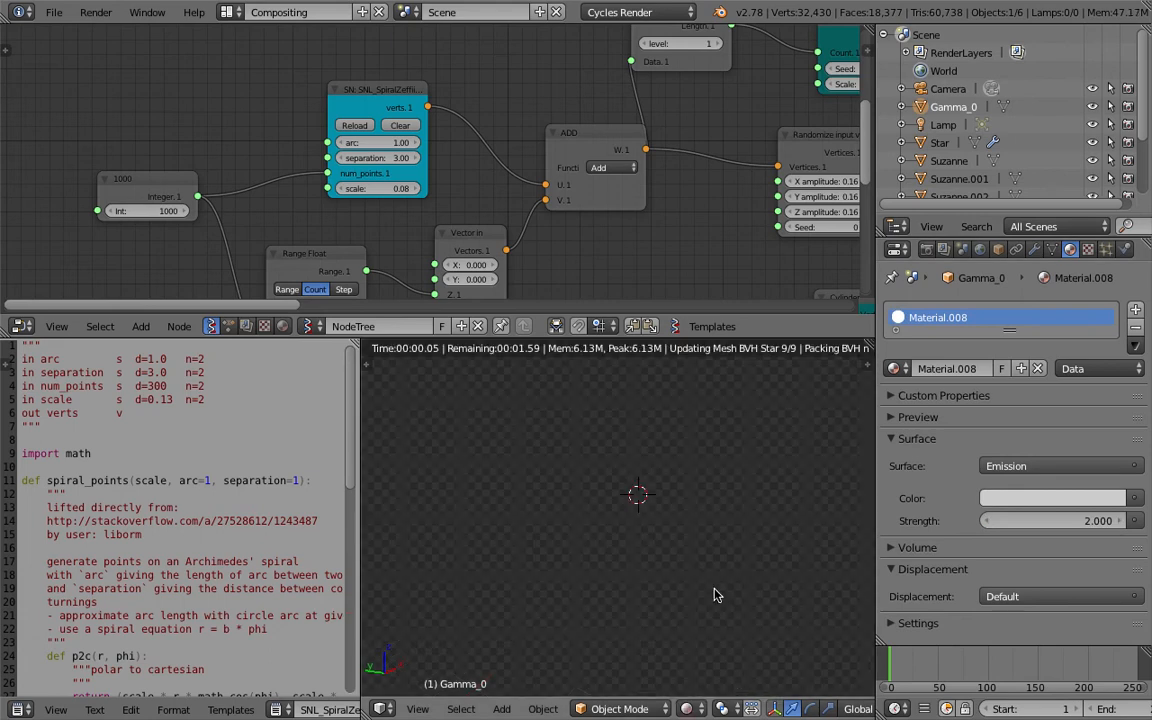
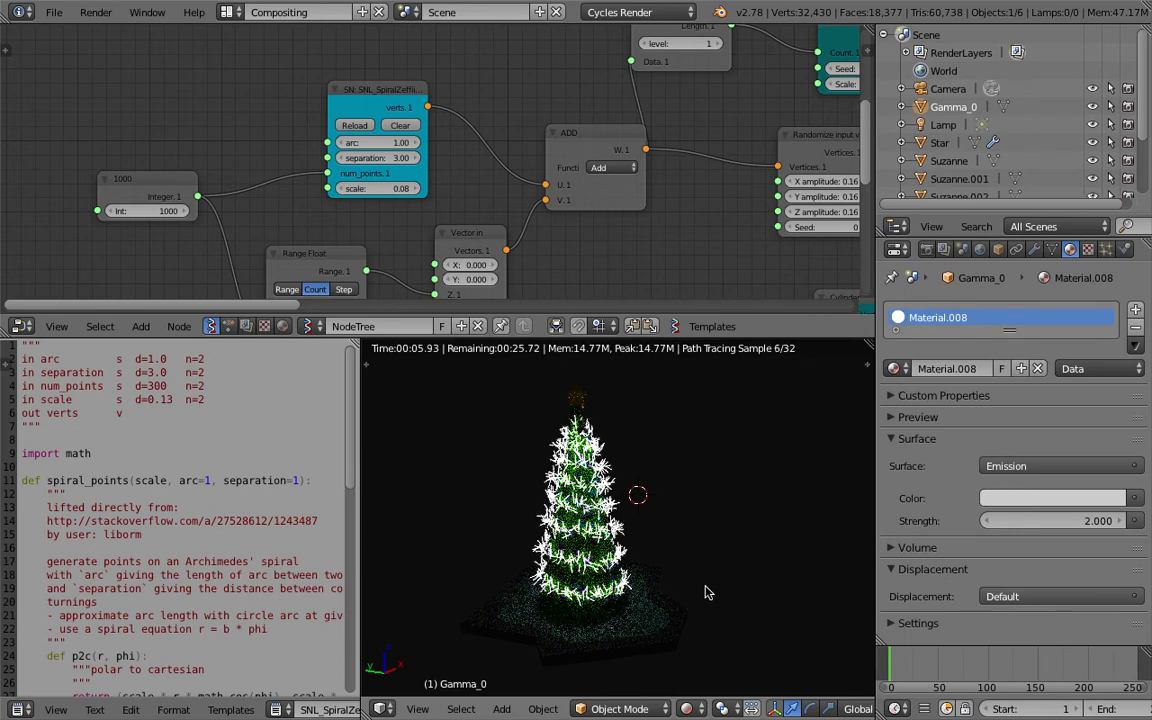
{"action": "left_click", "coordinate": [686, 708]}
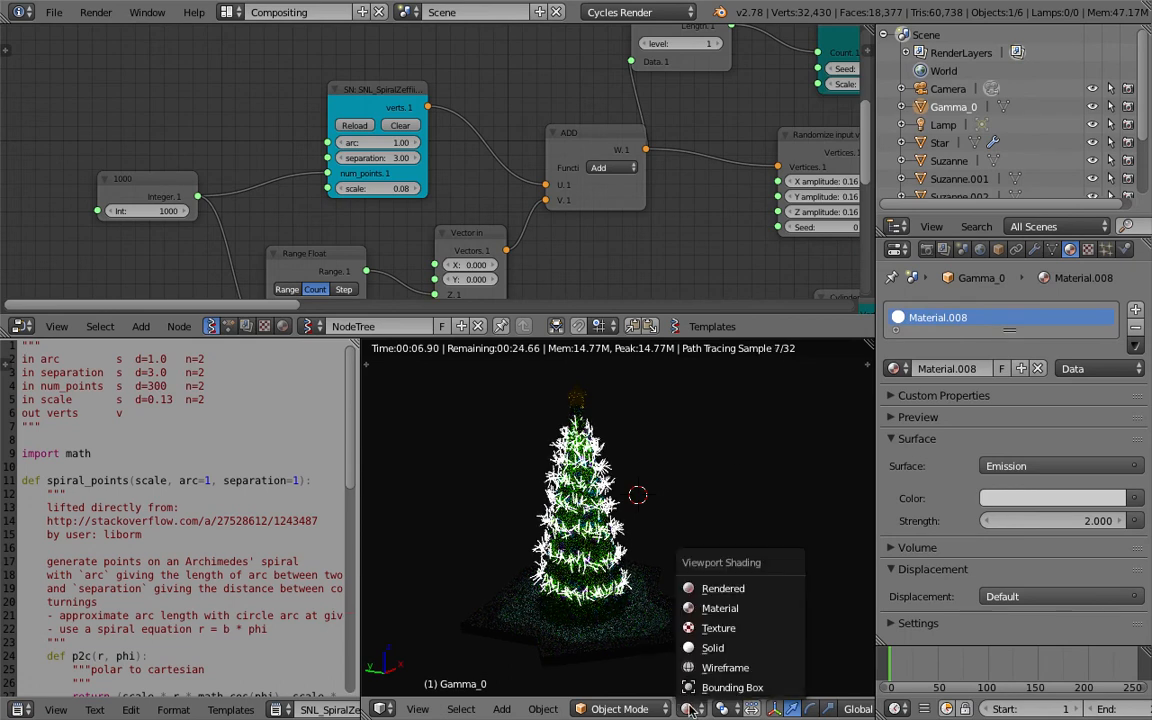
{"action": "left_click", "coordinate": [702, 648]}
{"action": "scroll", "coordinate": [637, 540], "scroll_direction": "up", "scroll_amount": 2}
{"action": "key", "text": "ctrl+s"}
{"action": "left_click", "coordinate": [612, 537]}
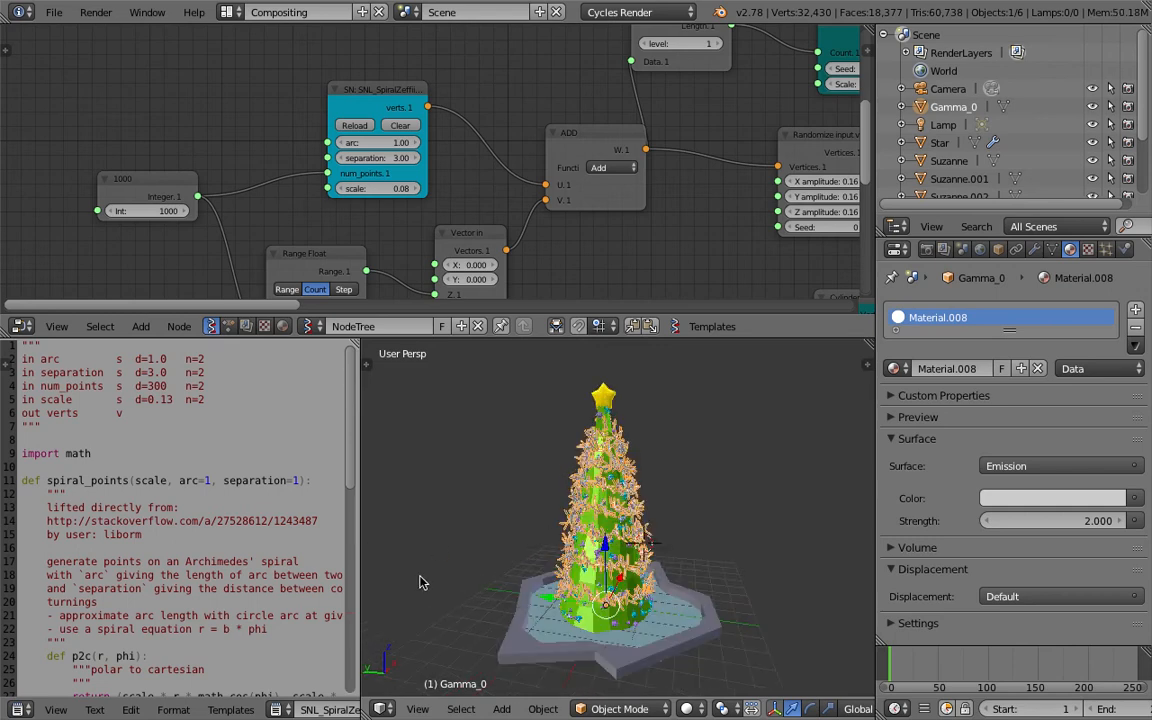
Reduce the node editor's height to enlarge the 3D view and save the file.
{"action": "scroll", "coordinate": [612, 640], "scroll_direction": "down", "scroll_amount": 1}
{"action": "middle_click_drag", "start_coordinate": [626, 568], "coordinate": [614, 475]}
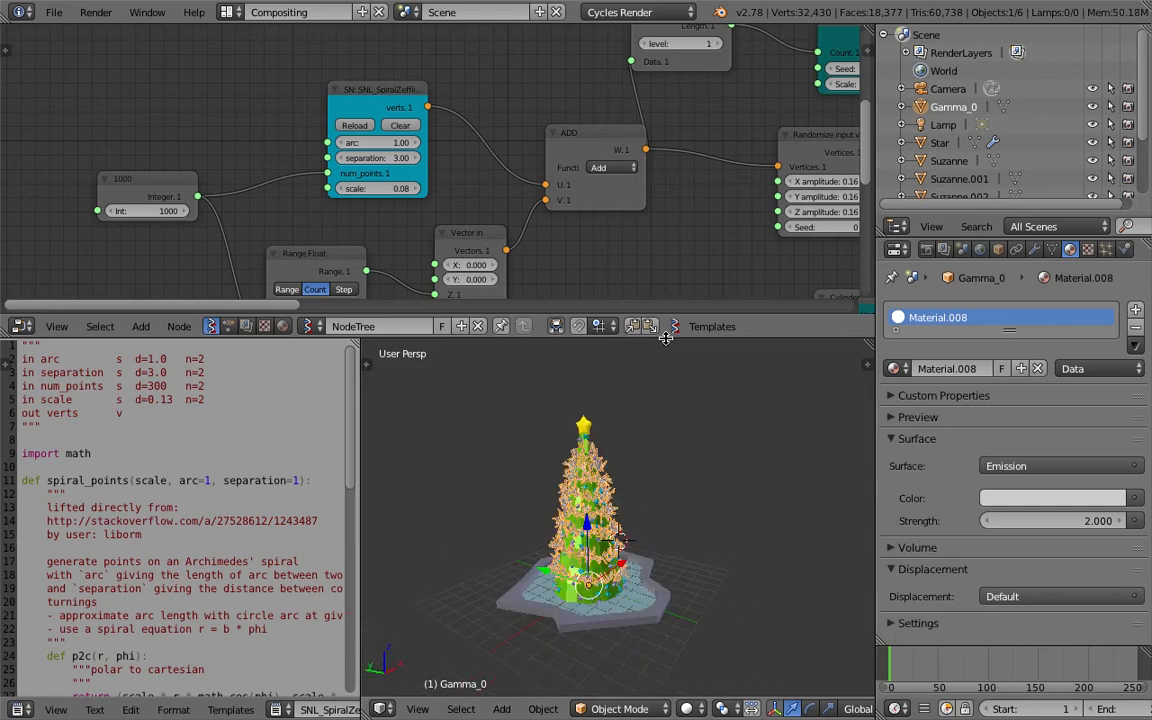
{"action": "left_click_drag", "start_coordinate": [602, 316], "coordinate": [600, 194]}
{"action": "key", "text": "ctrl+s"}
Save the scene as a new file and narrow the text editor beside the 3D view.
{"action": "left_click", "coordinate": [54, 12]}
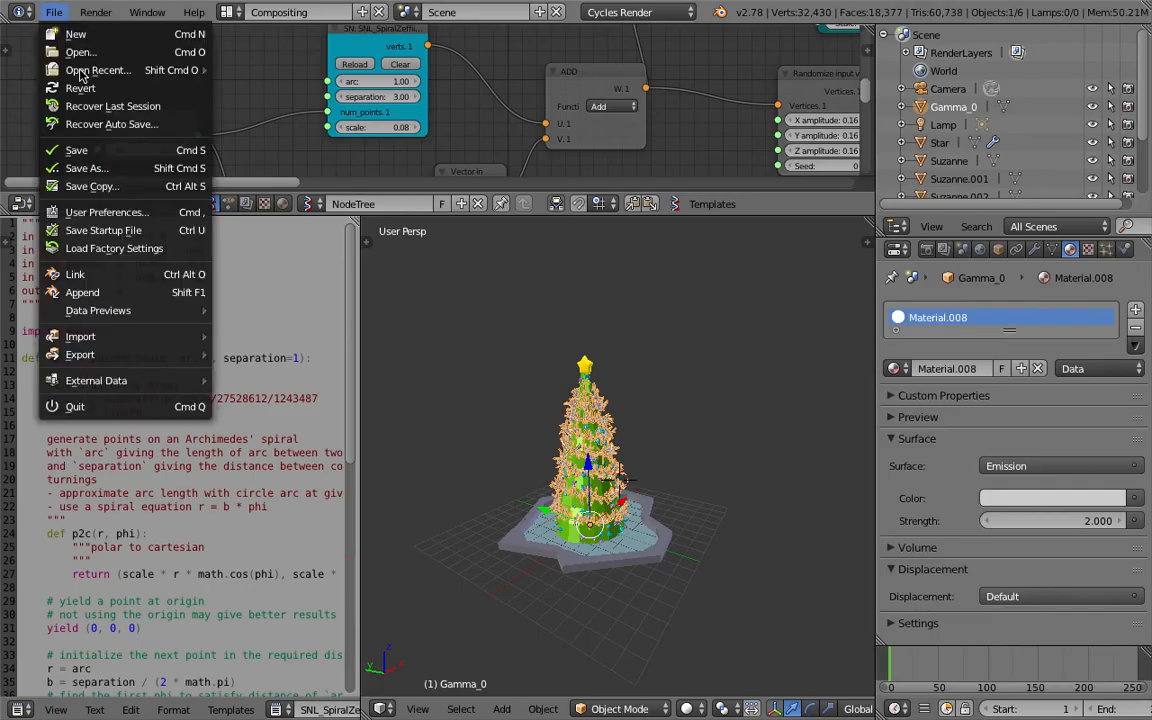
{"action": "left_click", "coordinate": [80, 162]}
{"action": "left_click", "coordinate": [1087, 60]}
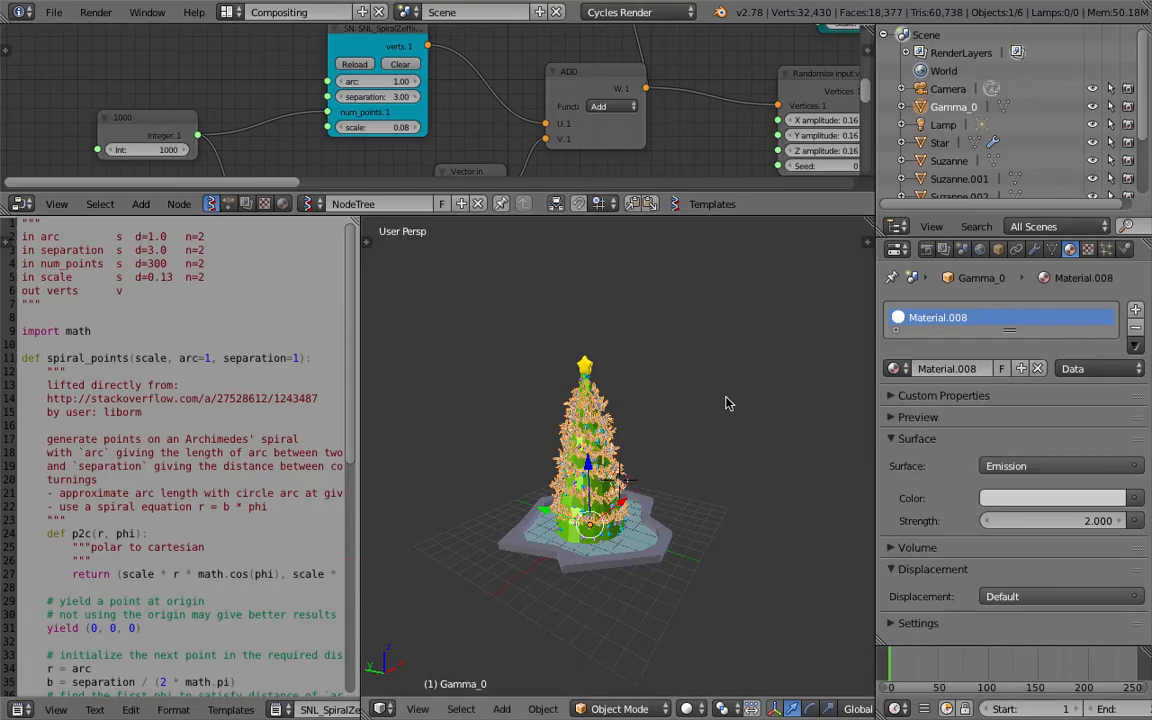
{"action": "middle_click_drag", "start_coordinate": [695, 546], "coordinate": [731, 512]}
{"action": "left_click_drag", "start_coordinate": [355, 248], "coordinate": [300, 248]}
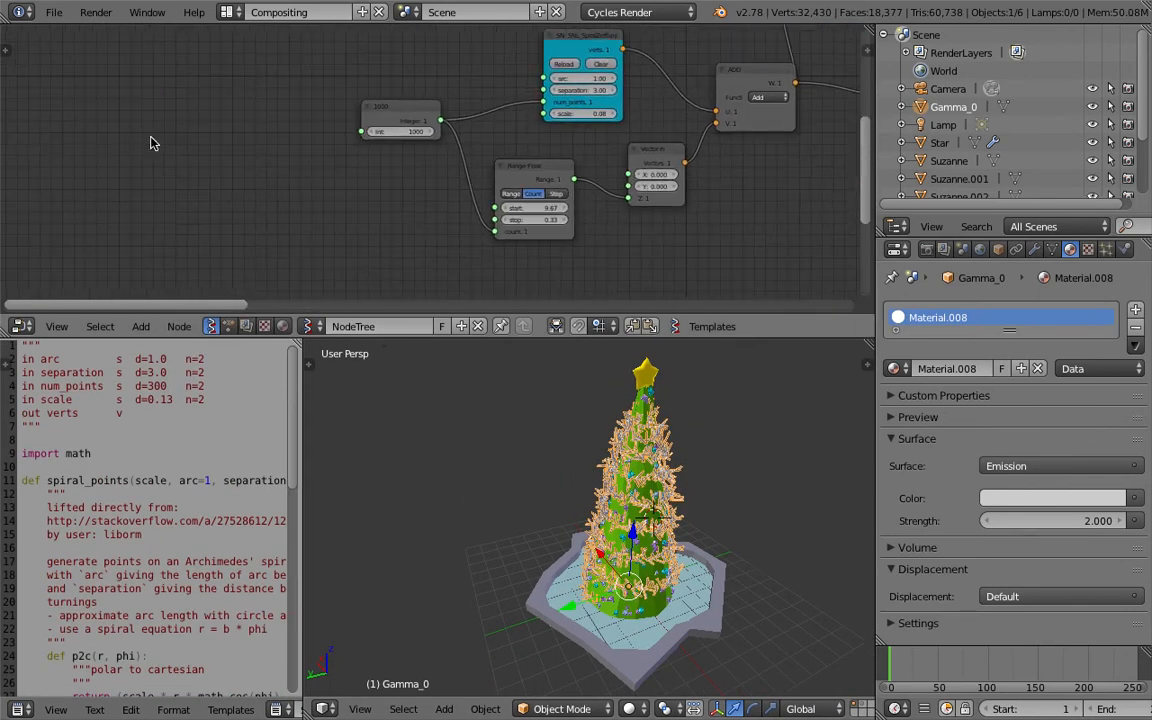
{"action": "key", "text": "shift+a"}
{"action": "left_click", "coordinate": [148, 138]}
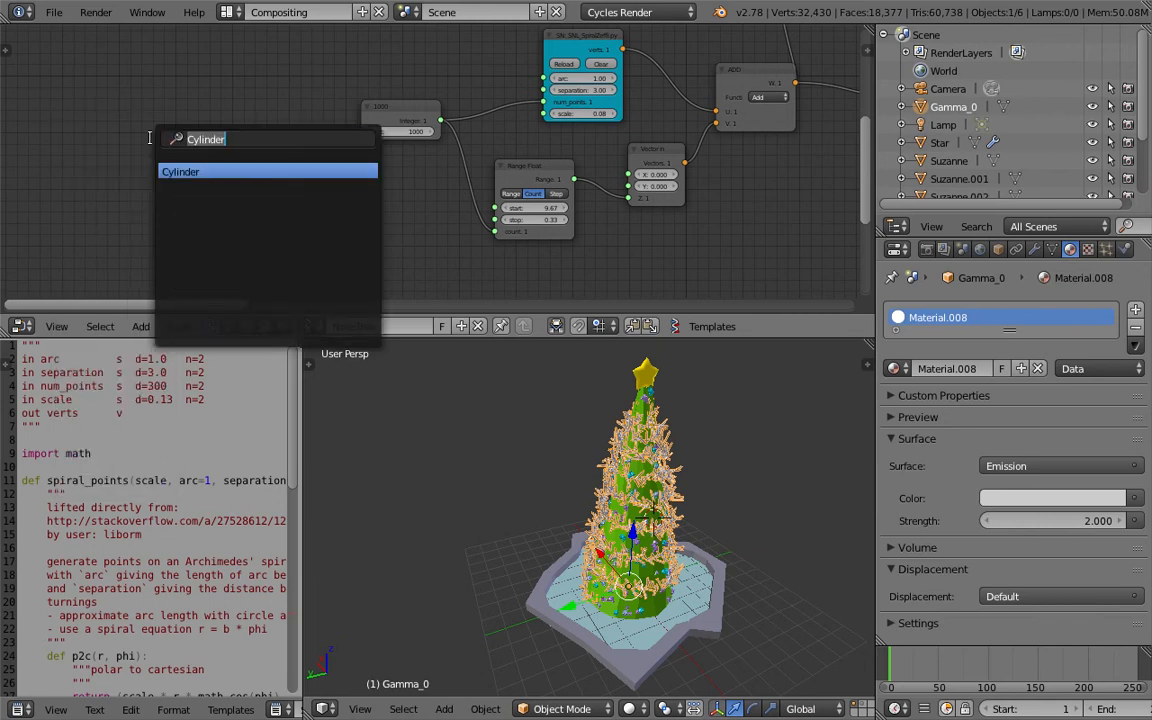
{"action": "key", "text": "Escape"}
Create a new empty Sverchok node tree alongside the existing NodeTree.
{"action": "middle_click_drag", "start_coordinate": [168, 117], "coordinate": [226, 115]}
{"action": "scroll", "coordinate": [226, 118], "scroll_direction": "down", "scroll_amount": 3}
{"action": "middle_click_drag", "start_coordinate": [360, 308], "coordinate": [291, 278]}
{"action": "left_click", "coordinate": [442, 327]}
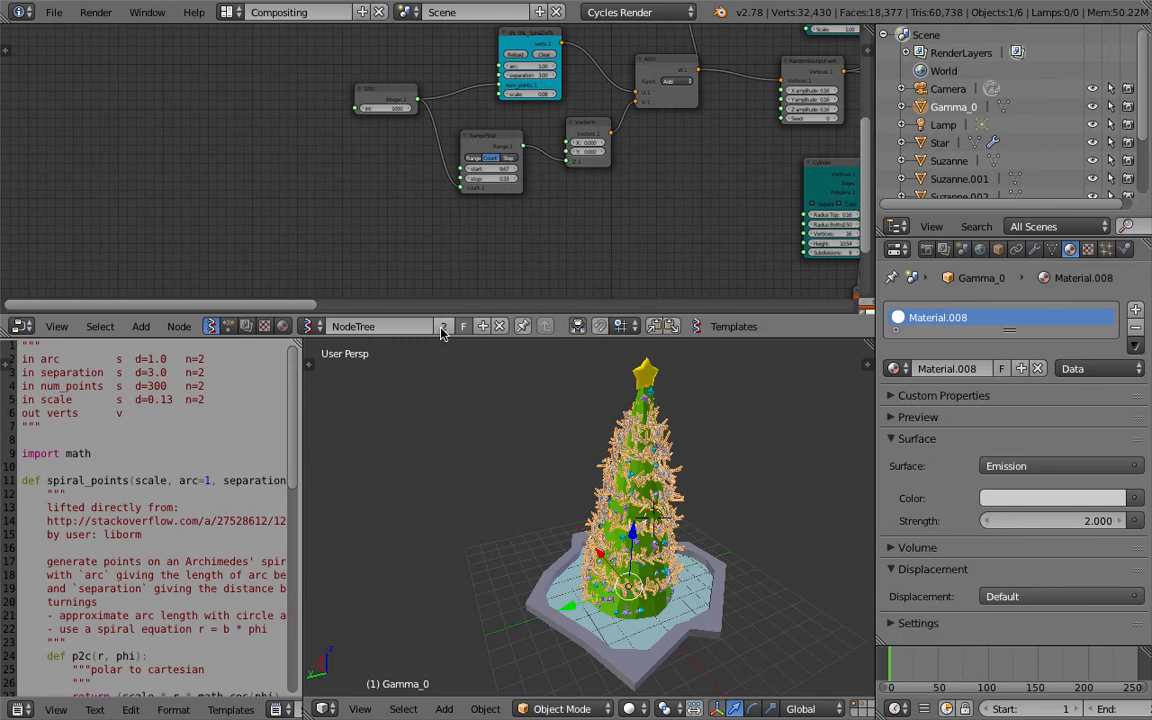
{"action": "left_click", "coordinate": [481, 327]}
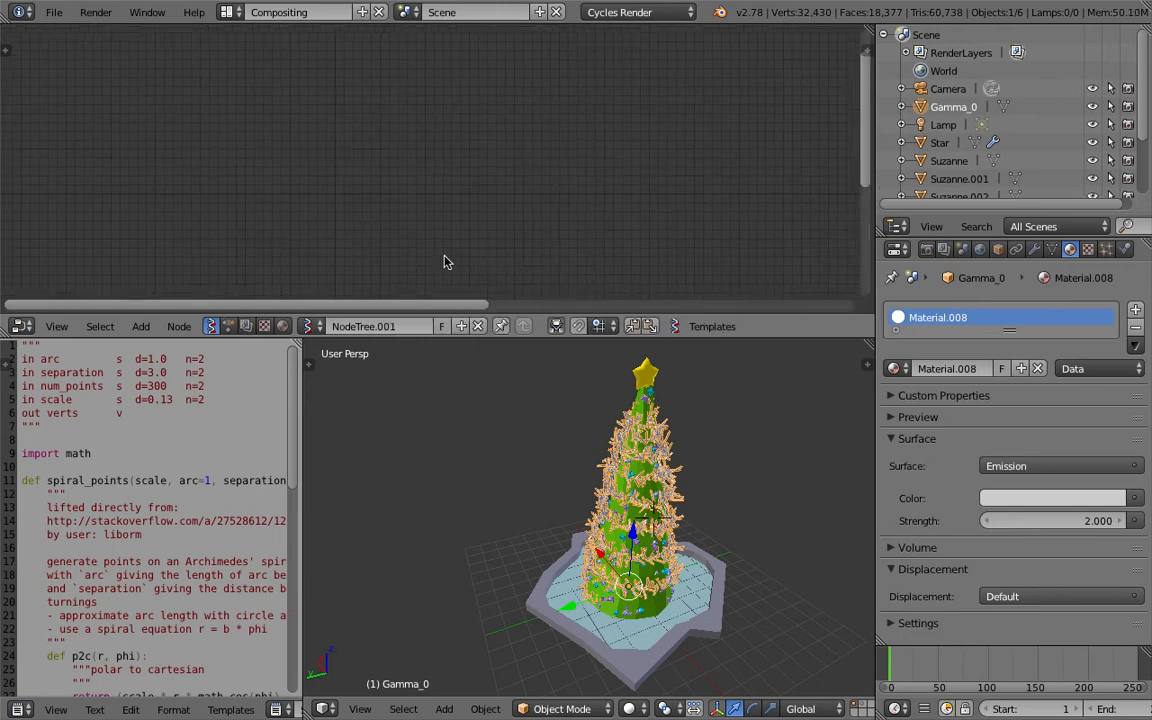
Import sv_gp_instancing_lite.json from the _SV_JSON folder on the Desktop into the current empty node tree.
{"action": "left_click", "coordinate": [866, 50]}
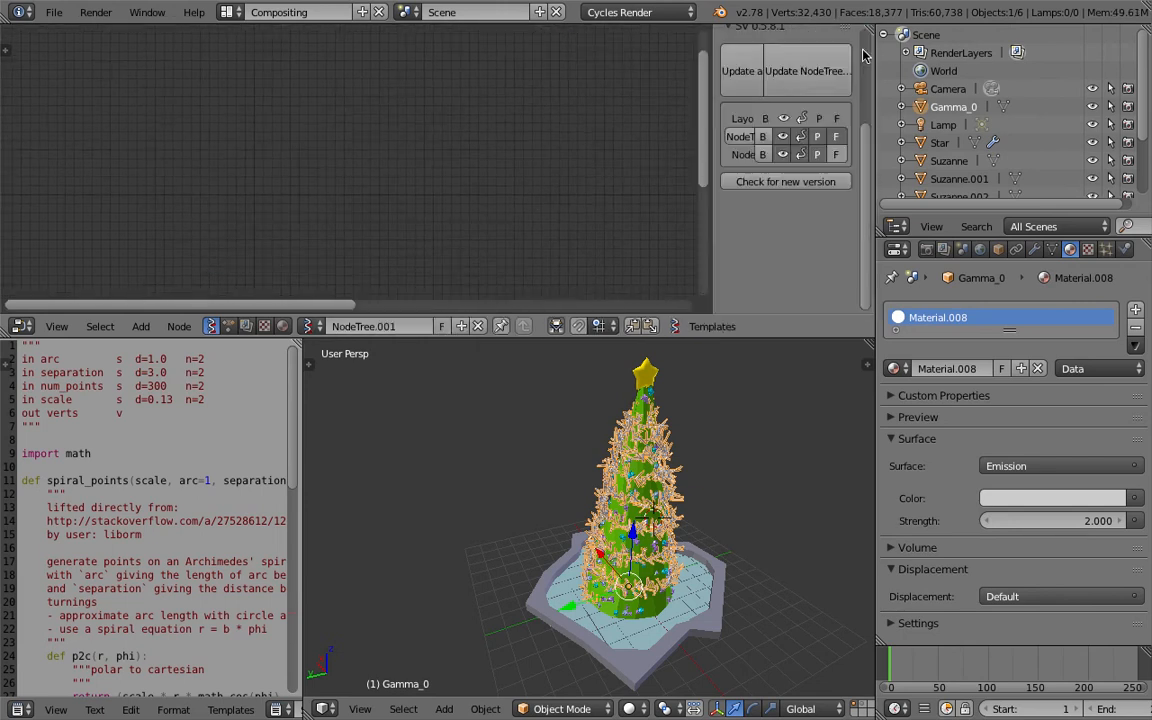
{"action": "scroll", "coordinate": [838, 160], "scroll_direction": "up", "scroll_amount": 4}
{"action": "left_click", "coordinate": [806, 150]}
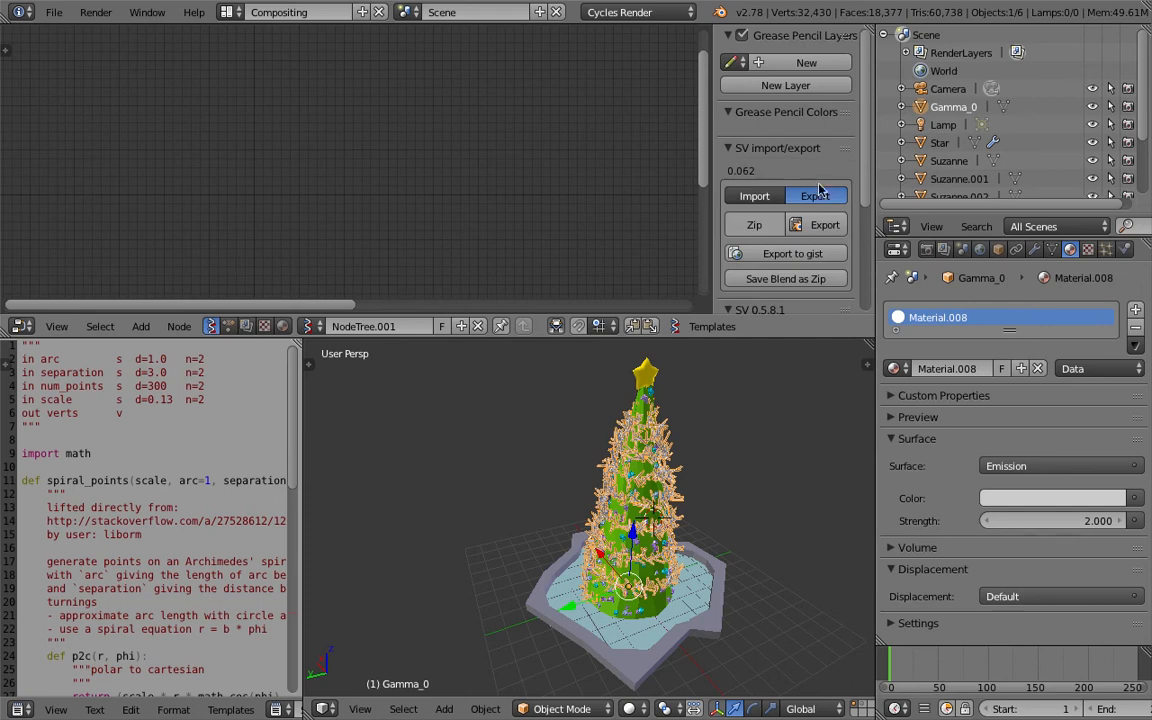
{"action": "left_click", "coordinate": [767, 199]}
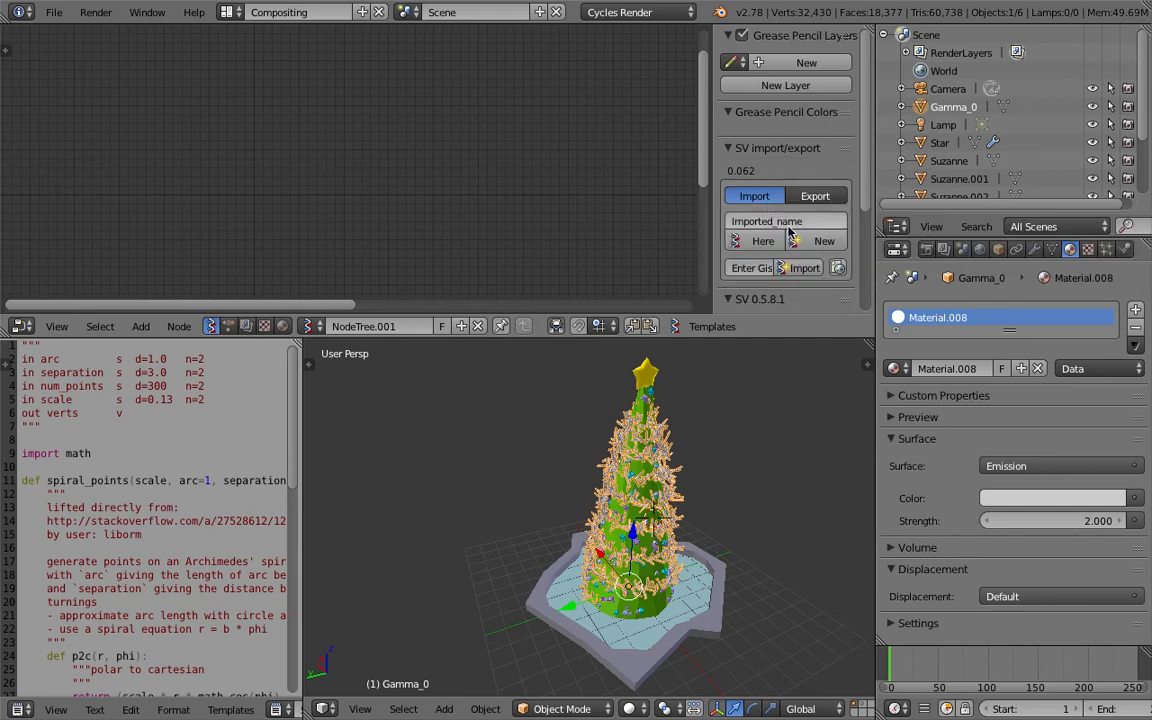
{"action": "left_click", "coordinate": [762, 241]}
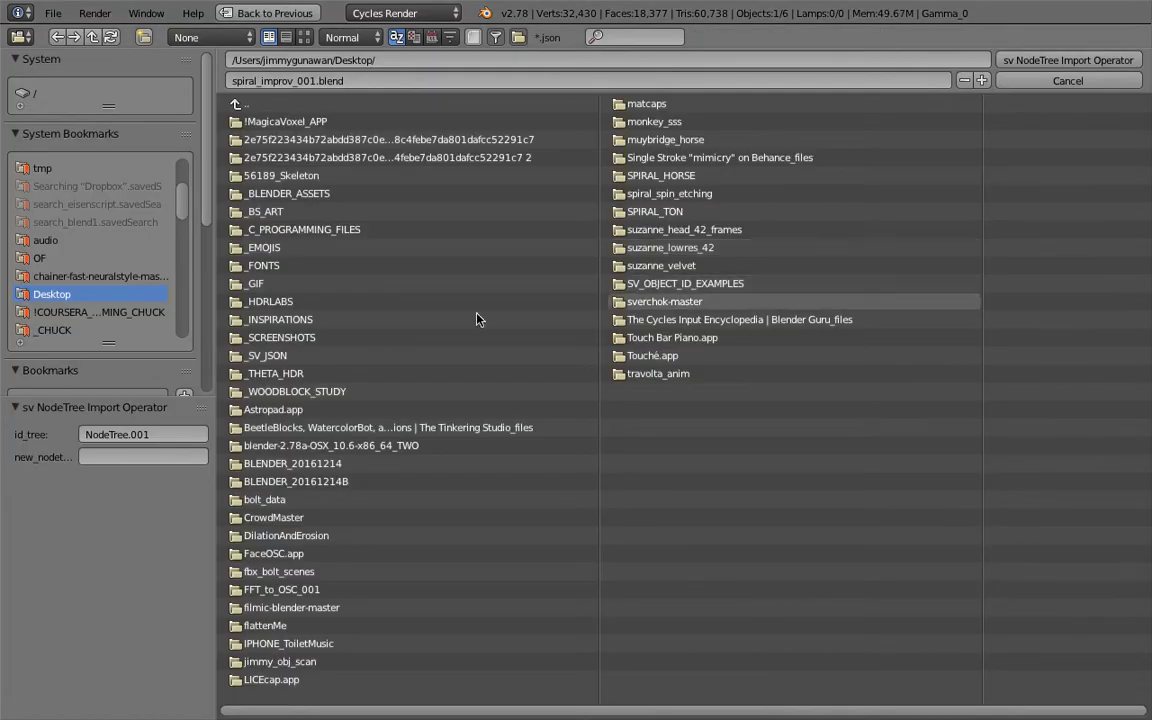
{"action": "scroll", "coordinate": [90, 264], "scroll_direction": "down", "scroll_amount": 1}
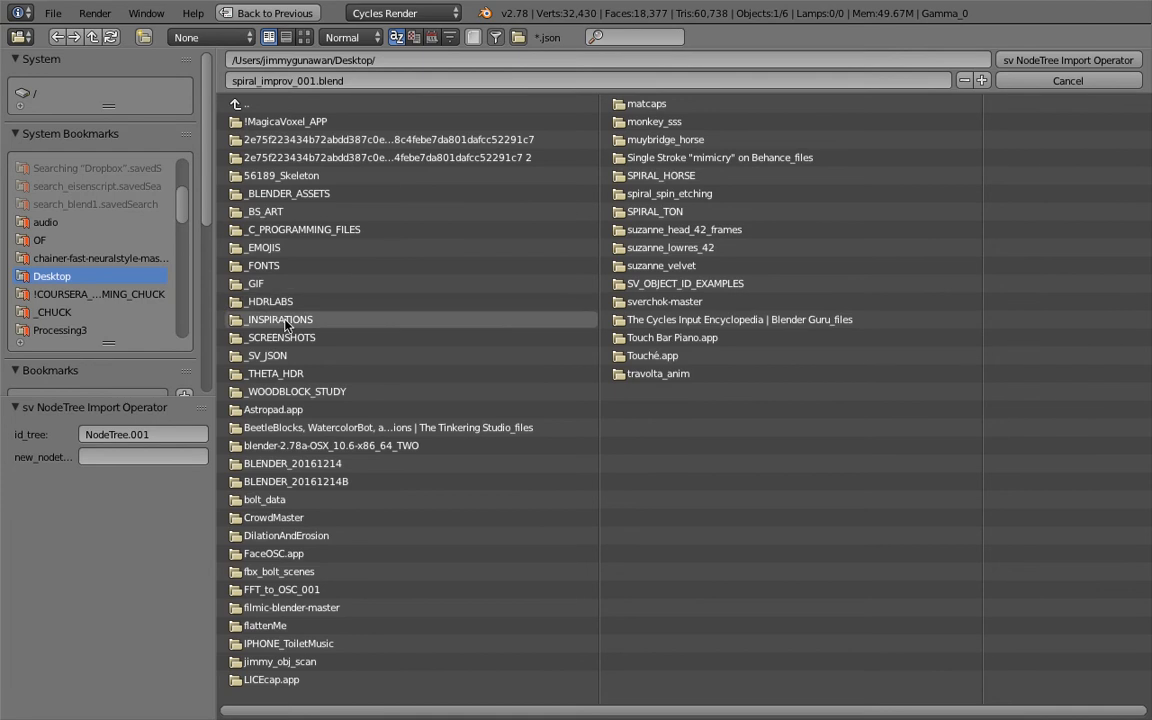
{"action": "left_click", "coordinate": [292, 356]}
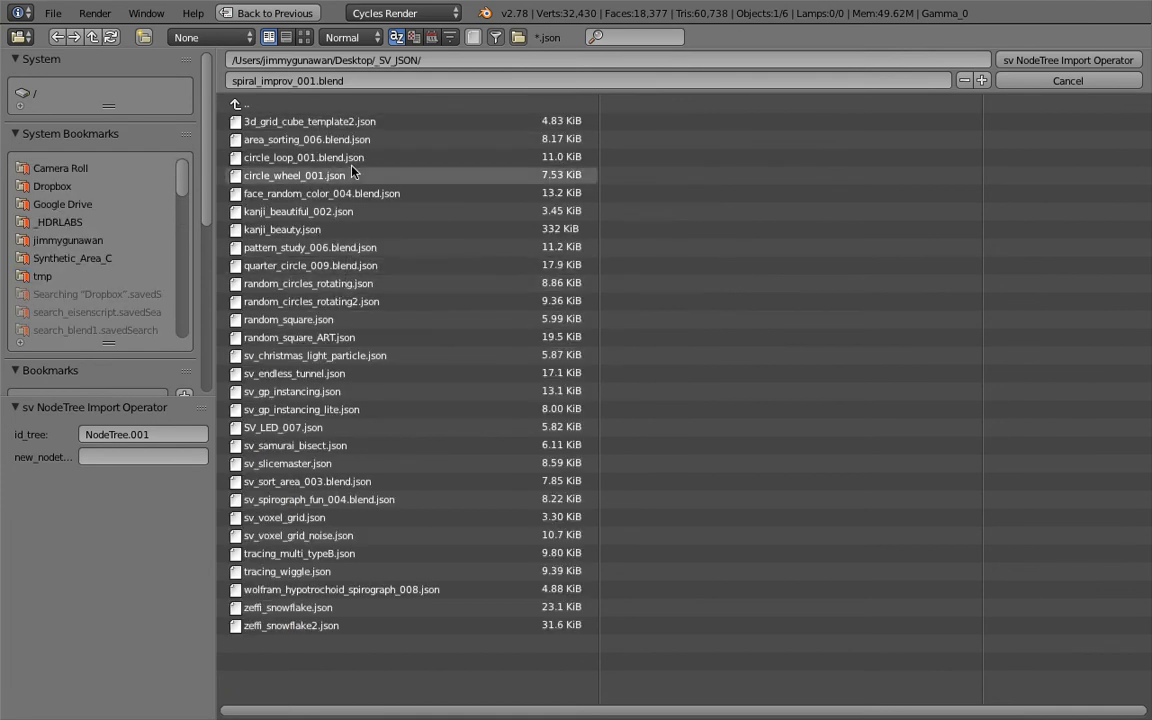
{"action": "double_click", "coordinate": [336, 414]}
Deselect all objects in the 3D view.
{"action": "middle_click_drag", "start_coordinate": [566, 472], "coordinate": [636, 546]}
{"action": "key", "text": "a"}
{"action": "key", "text": "a"}
{"action": "key", "text": "a"}
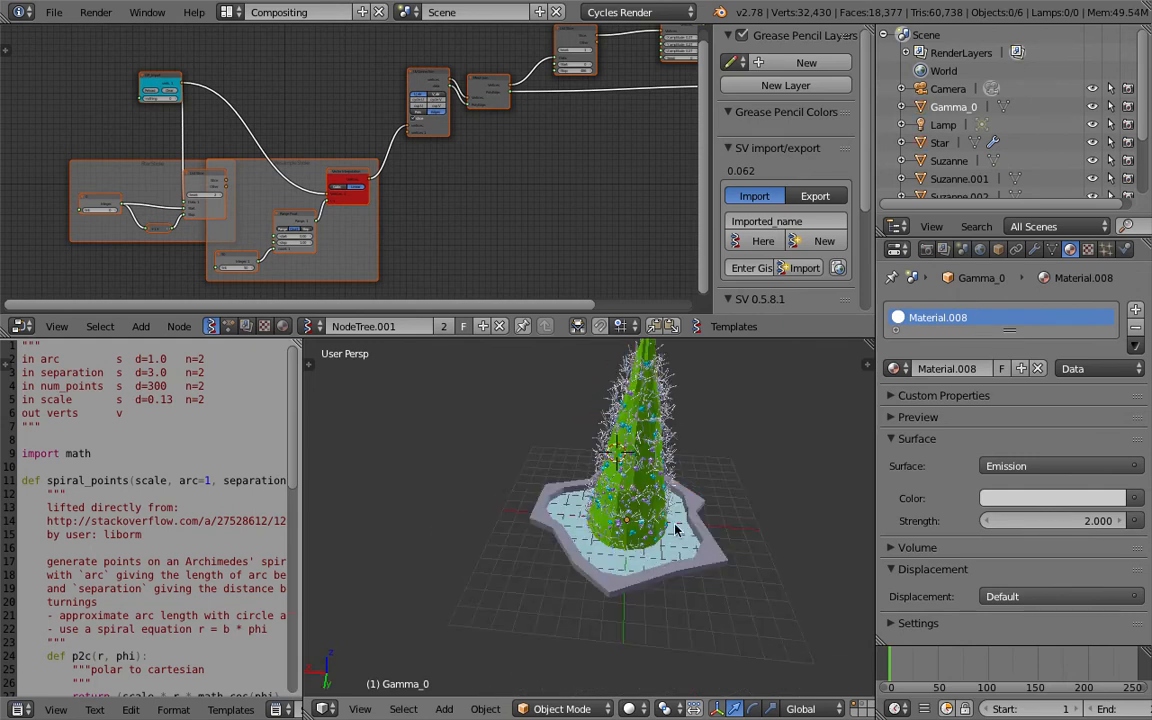
Sketch trial Grease Pencil strokes around the tree in perspective view and remove their layer.
{"action": "middle_click_drag", "start_coordinate": [583, 556], "coordinate": [445, 533]}
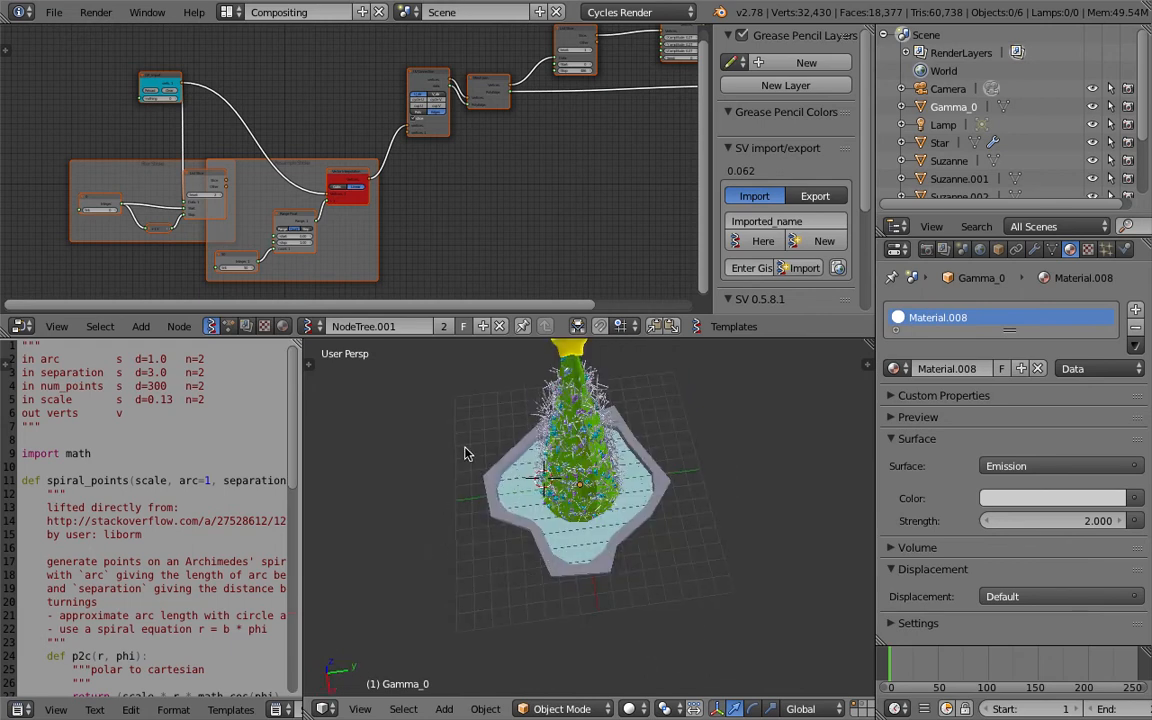
{"action": "left_click_drag", "start_coordinate": [462, 443], "coordinate": [462, 504]}
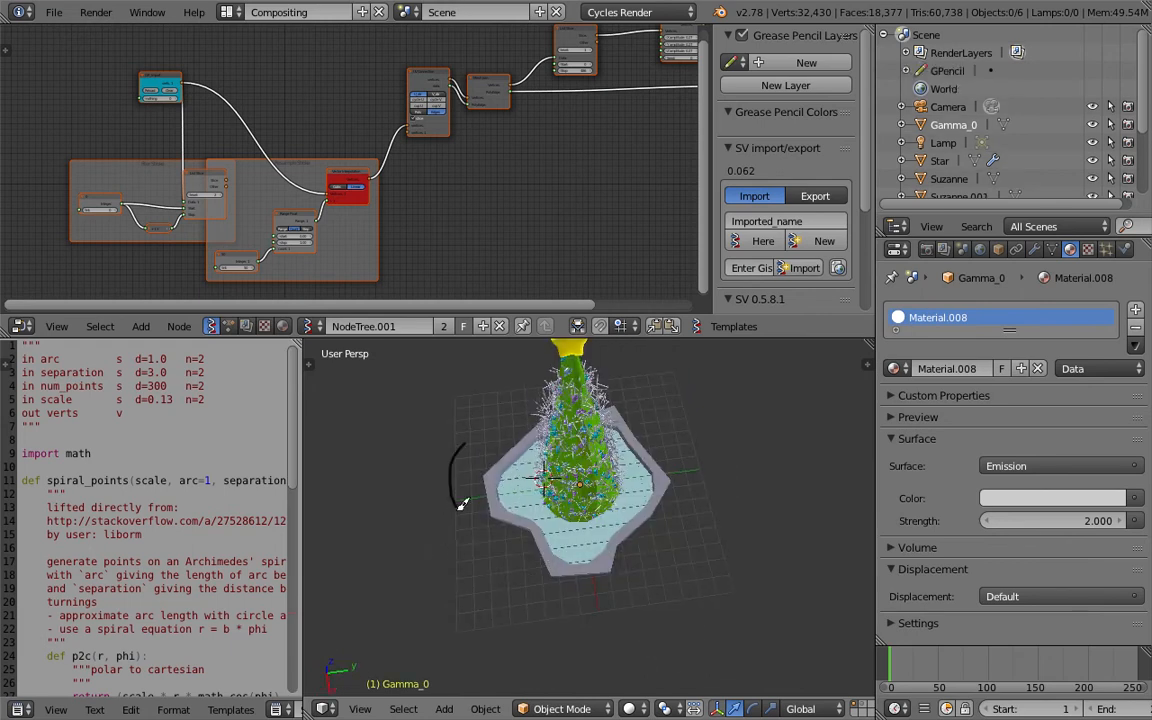
{"action": "middle_click_drag", "start_coordinate": [688, 538], "coordinate": [550, 547]}
{"action": "mouse_move", "coordinate": [697, 402]}
{"action": "middle_mouse_down"}
{"action": "mouse_move", "coordinate": [657, 553]}
{"action": "mouse_move", "coordinate": [672, 476]}
{"action": "mouse_move", "coordinate": [648, 485]}
{"action": "mouse_move", "coordinate": [668, 516]}
{"action": "mouse_move", "coordinate": [655, 516]}
{"action": "mouse_move", "coordinate": [675, 516]}
{"action": "mouse_move", "coordinate": [688, 466]}
{"action": "mouse_move", "coordinate": [746, 540]}
{"action": "middle_mouse_up"}
{"action": "left_click", "coordinate": [862, 366]}
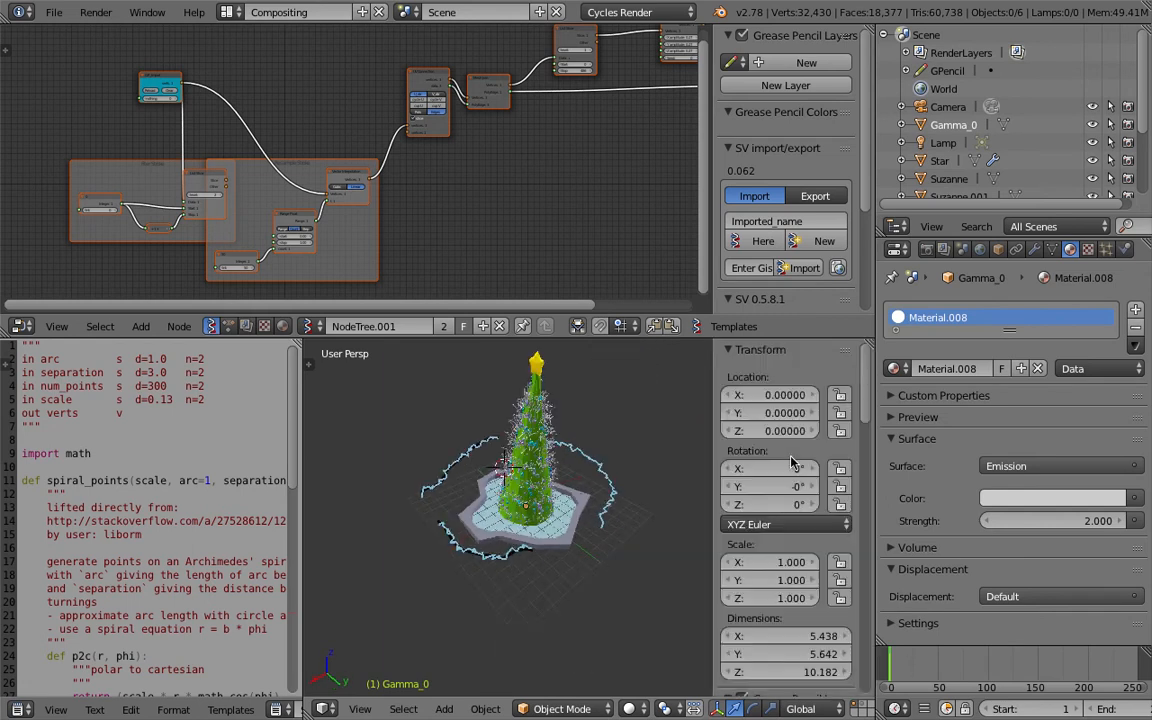
{"action": "scroll", "coordinate": [793, 547], "scroll_direction": "down", "scroll_amount": 3}
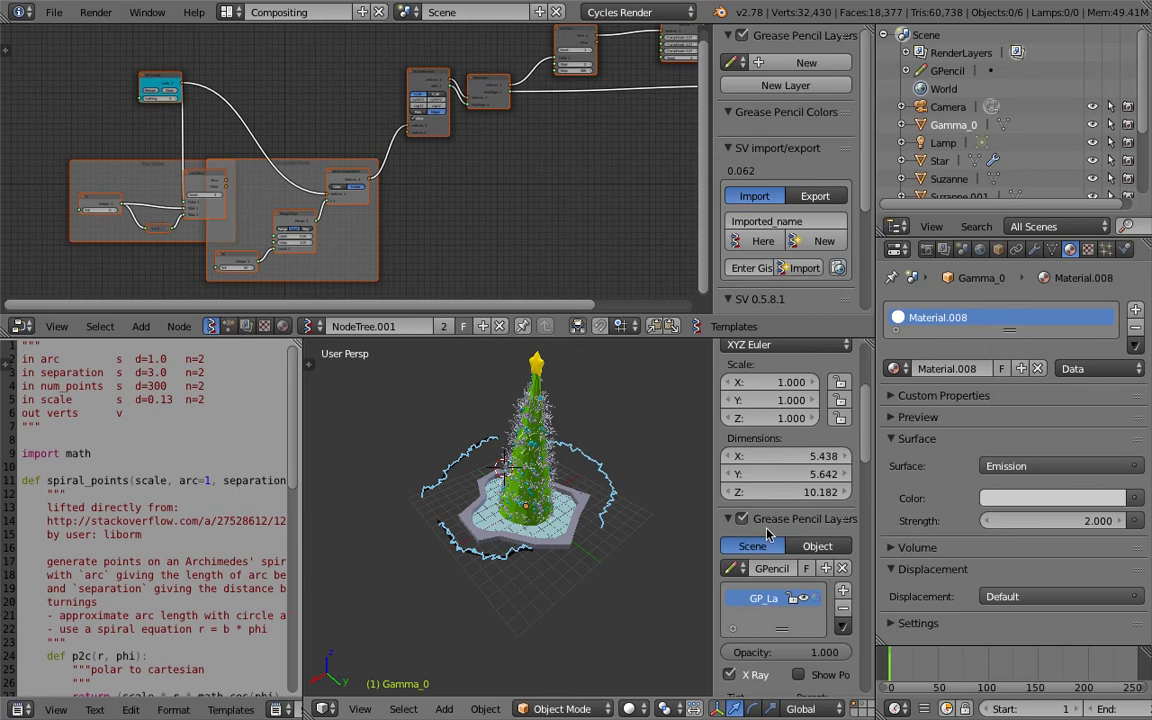
{"action": "left_click", "coordinate": [808, 568]}
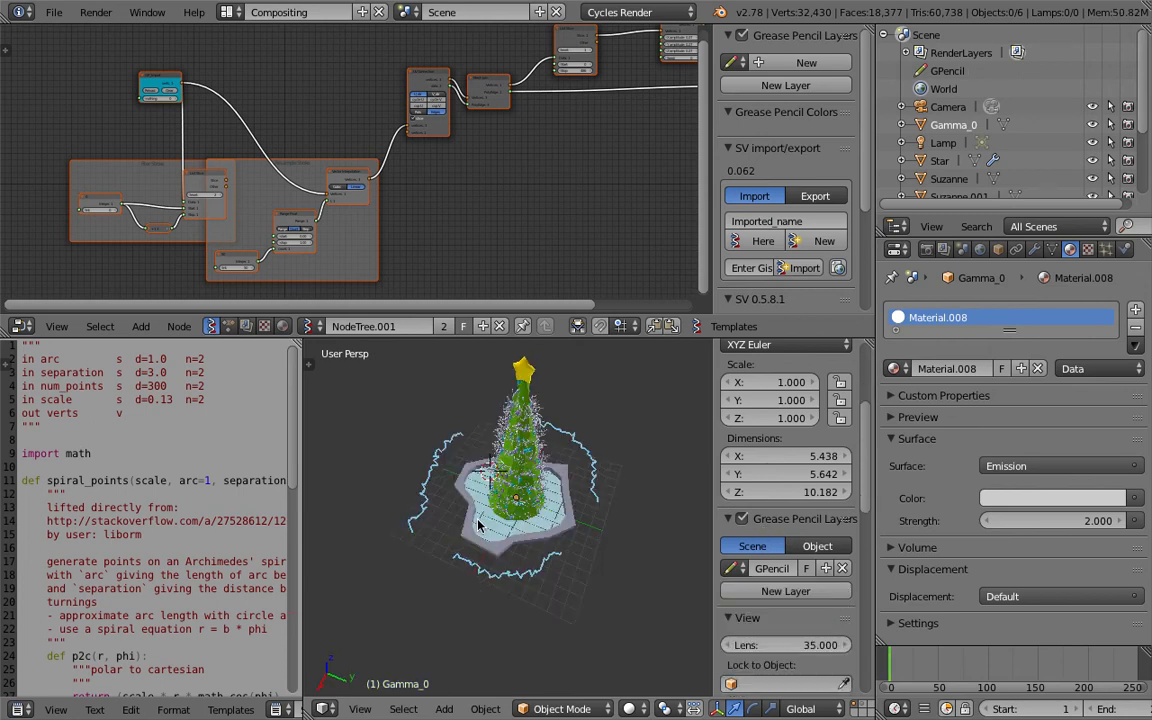
From the top view, sketch wavy Grease Pencil strokes in a ring around the tree and go to frame 27.
{"action": "left_click", "coordinate": [360, 709]}
{"action": "left_click", "coordinate": [380, 620]}
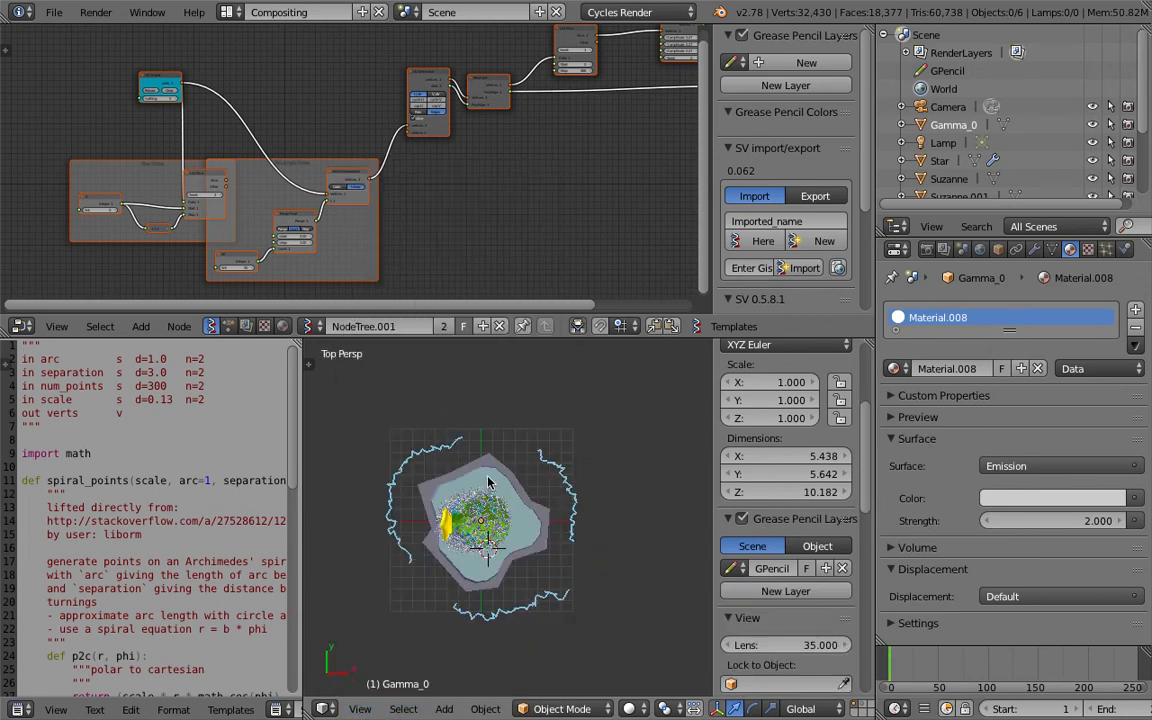
{"action": "left_click_drag", "start_coordinate": [439, 421], "coordinate": [500, 438]}
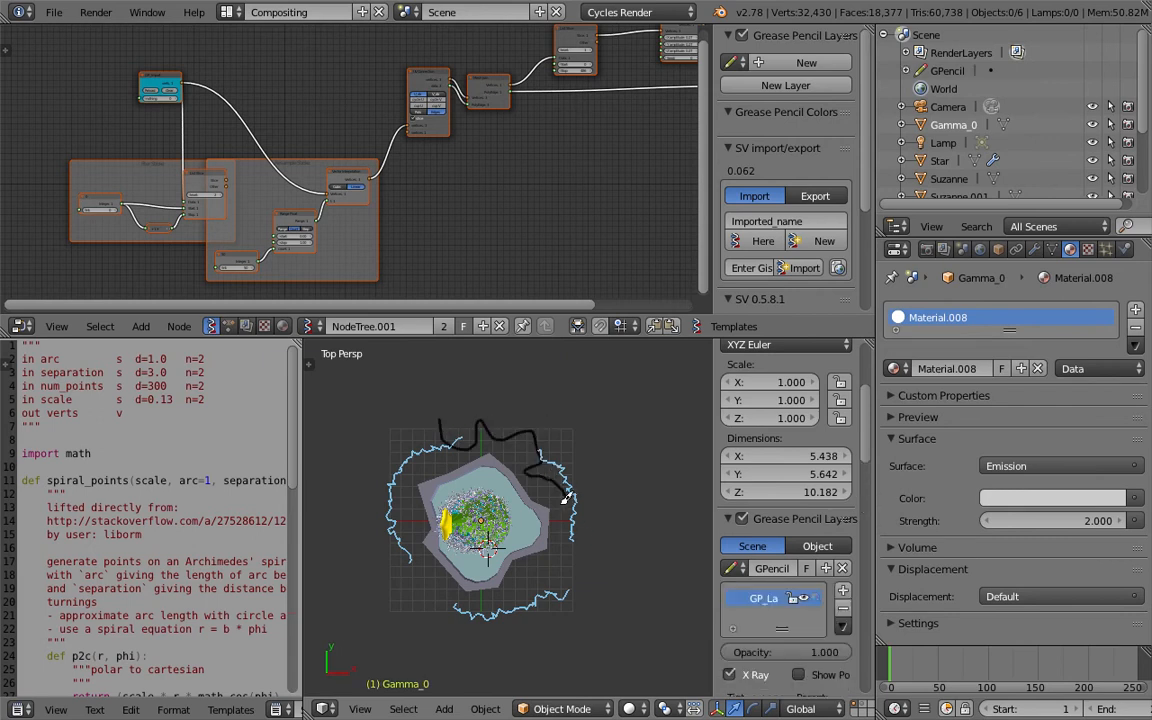
{"action": "left_click_drag", "start_coordinate": [569, 570], "coordinate": [468, 634]}
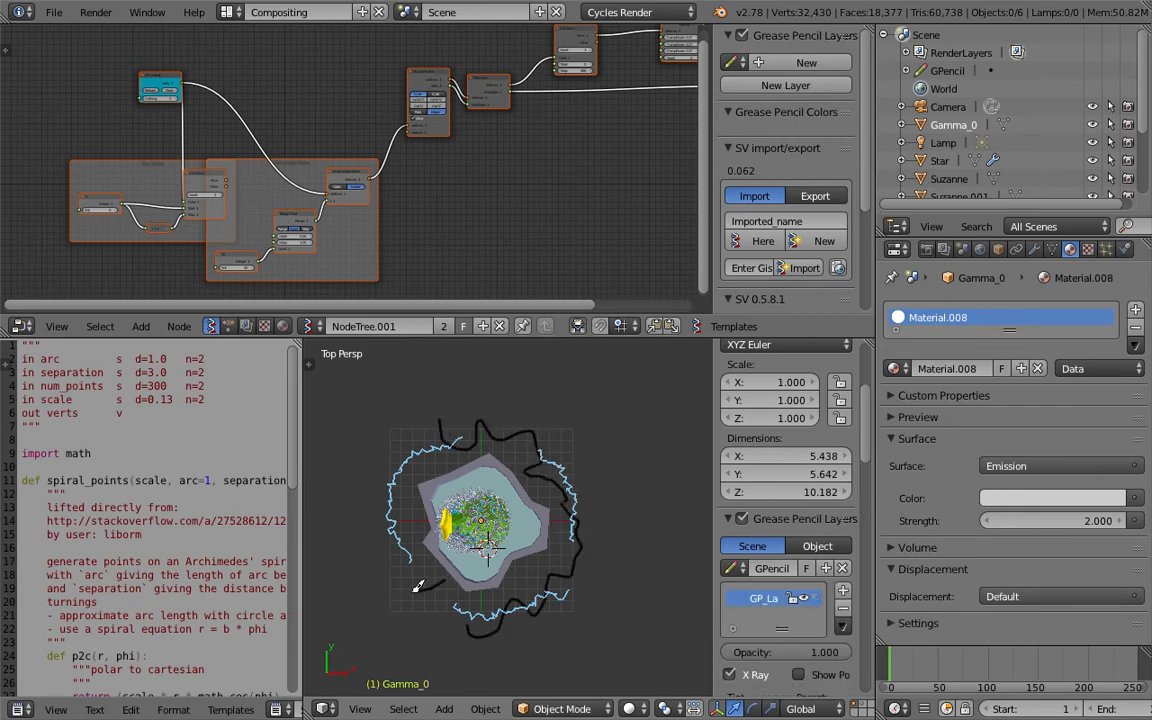
{"action": "middle_click_drag", "start_coordinate": [635, 533], "coordinate": [575, 498]}
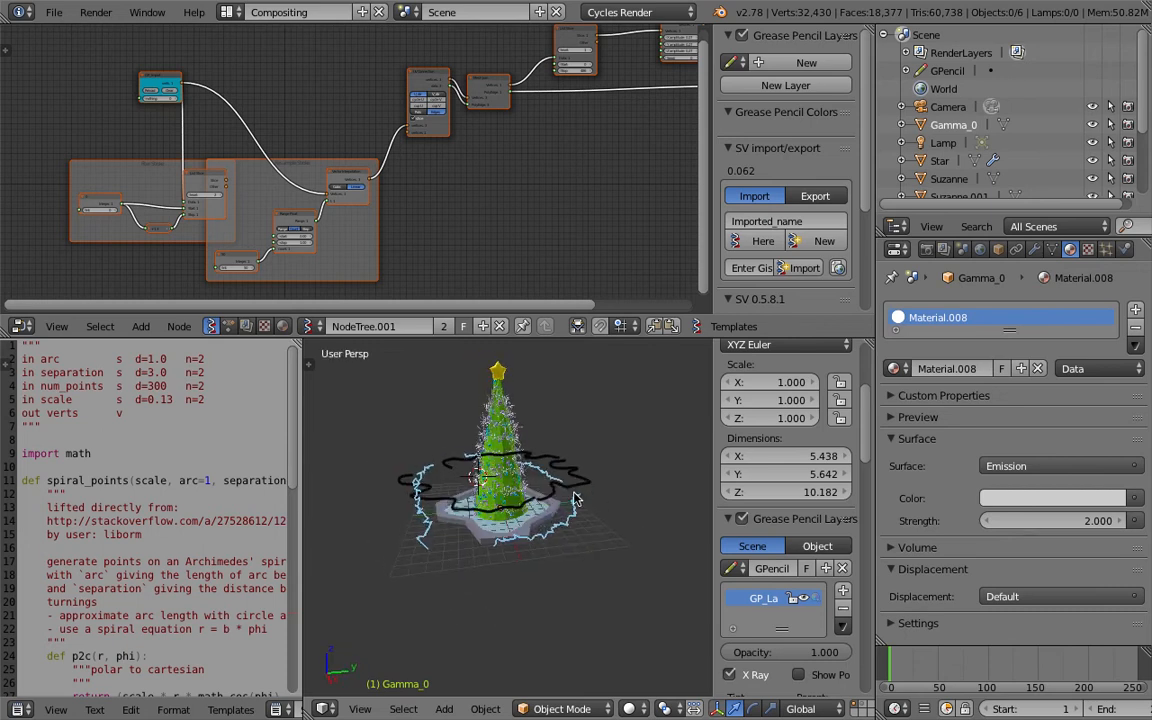
{"action": "left_click", "coordinate": [915, 668]}
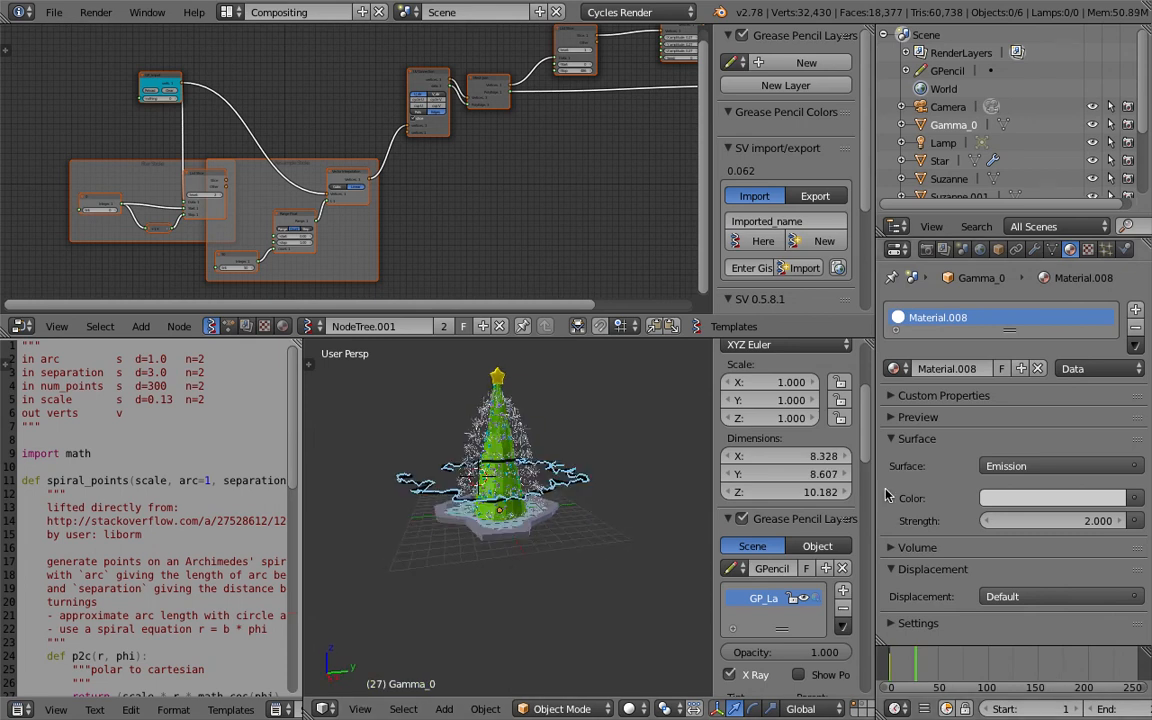
Widen the 3D view's properties sidebar and look through its Grease Pencil, View and Shading settings.
{"action": "scroll", "coordinate": [870, 507], "scroll_direction": "down", "scroll_amount": 6}
{"action": "mouse_move", "coordinate": [871, 507]}
{"action": "left_mouse_down"}
{"action": "mouse_move", "coordinate": [871, 592]}
{"action": "mouse_move", "coordinate": [861, 408]}
{"action": "mouse_move", "coordinate": [868, 472]}
{"action": "left_mouse_up"}
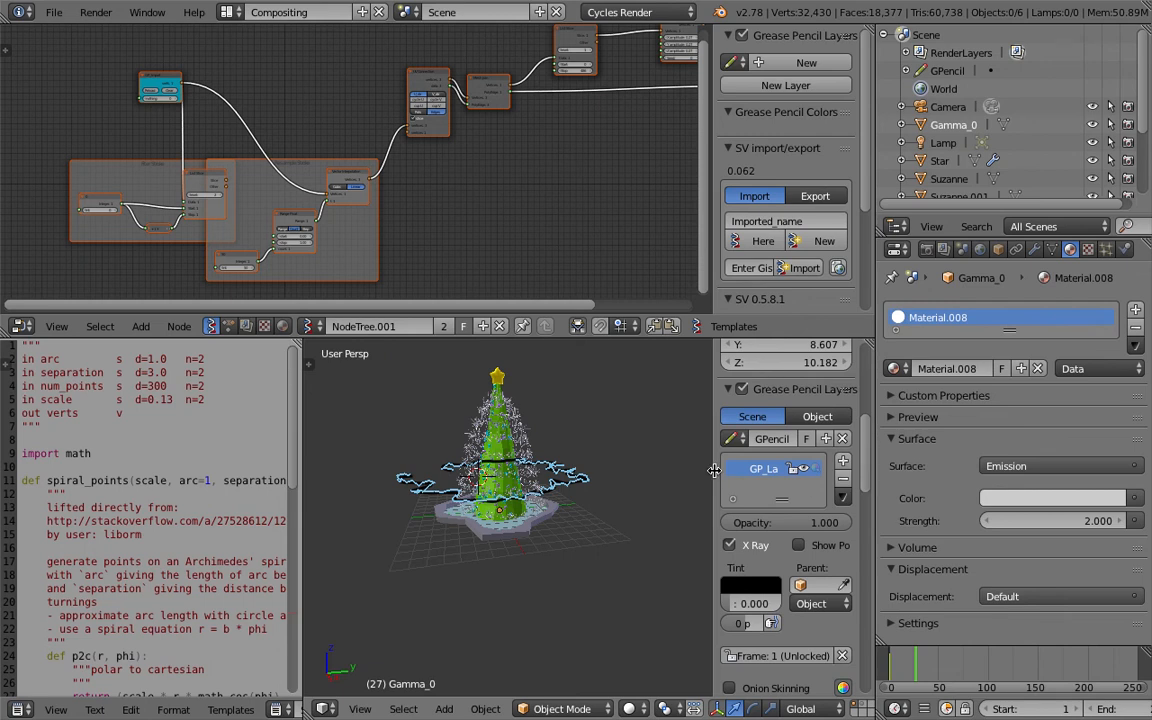
{"action": "left_click_drag", "start_coordinate": [714, 470], "coordinate": [670, 470]}
{"action": "scroll", "coordinate": [728, 575], "scroll_direction": "down", "scroll_amount": 5}
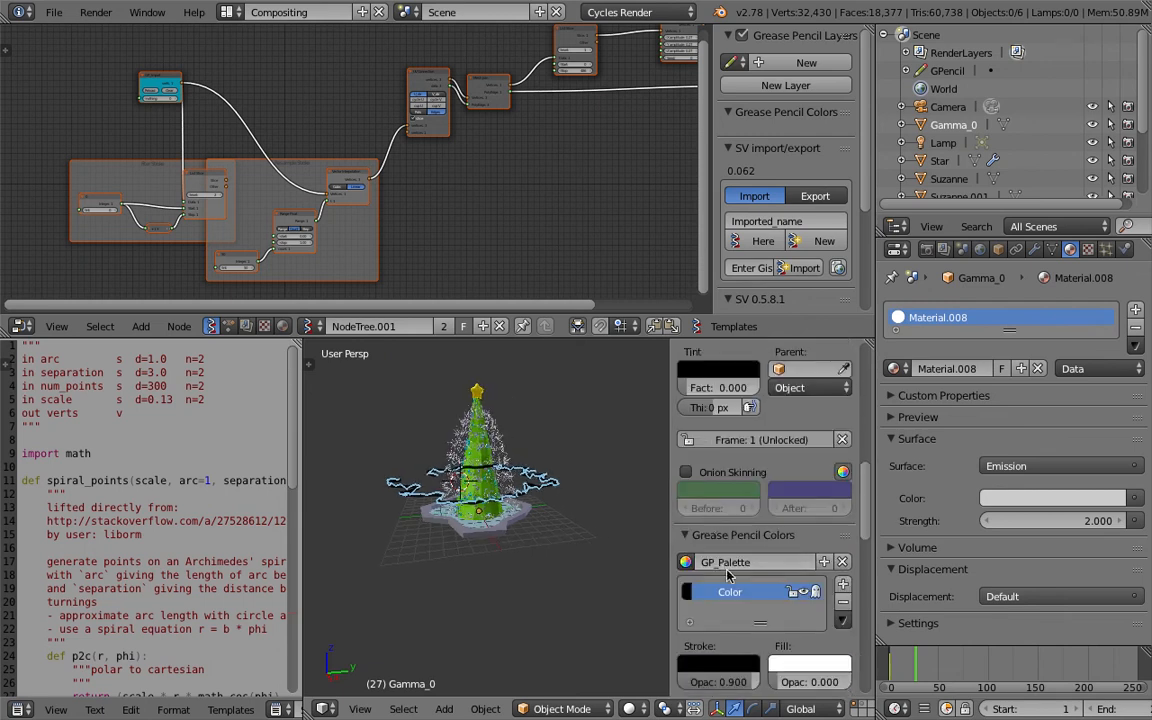
{"action": "scroll", "coordinate": [730, 574], "scroll_direction": "down", "scroll_amount": 8}
{"action": "scroll", "coordinate": [736, 576], "scroll_direction": "down", "scroll_amount": 7}
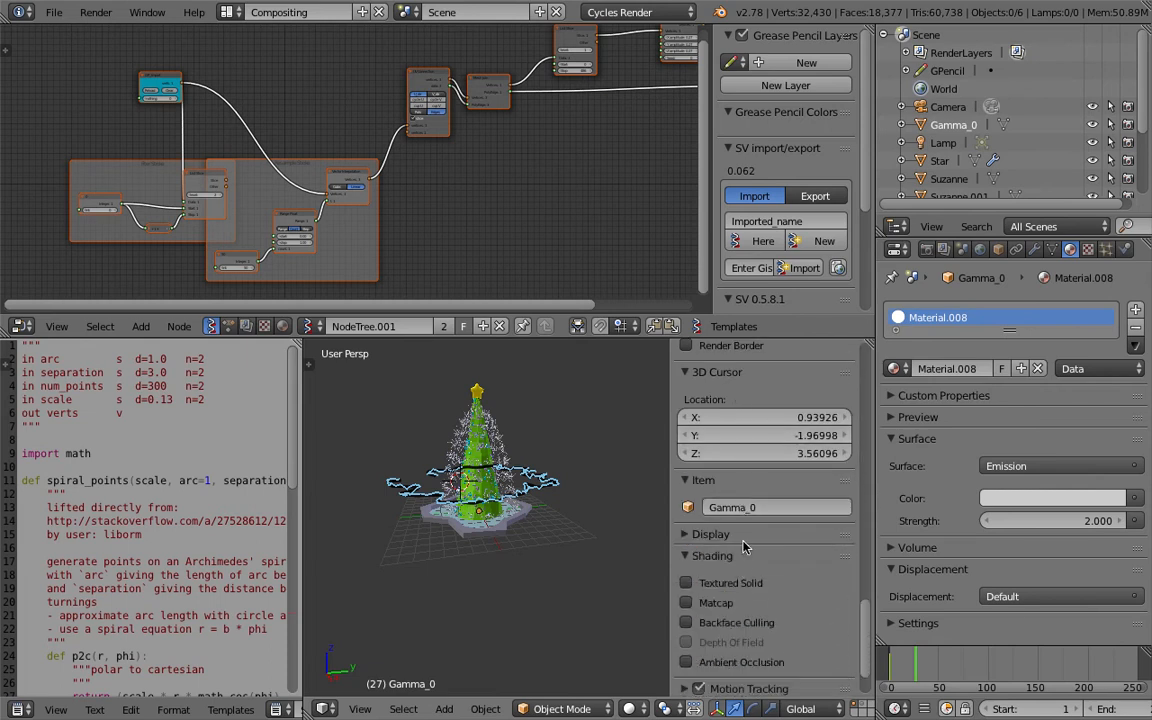
{"action": "scroll", "coordinate": [744, 550], "scroll_direction": "down", "scroll_amount": 2}
{"action": "scroll", "coordinate": [746, 553], "scroll_direction": "up", "scroll_amount": 12}
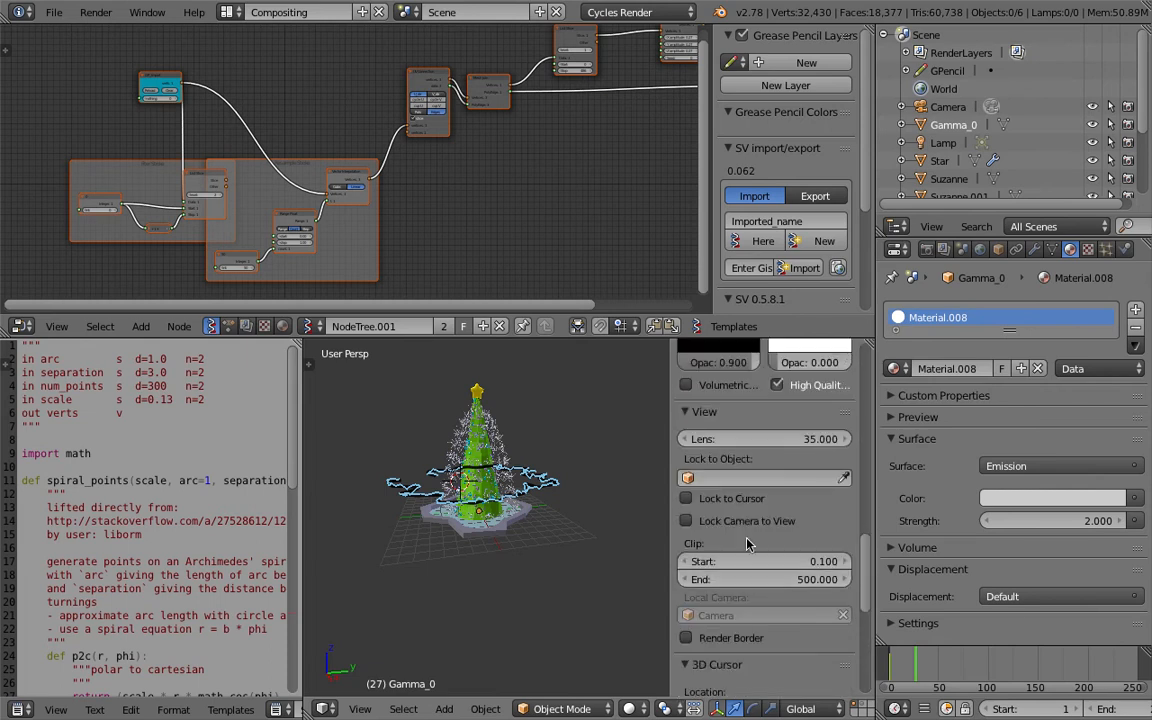
{"action": "scroll", "coordinate": [680, 505], "scroll_direction": "up", "scroll_amount": 7}
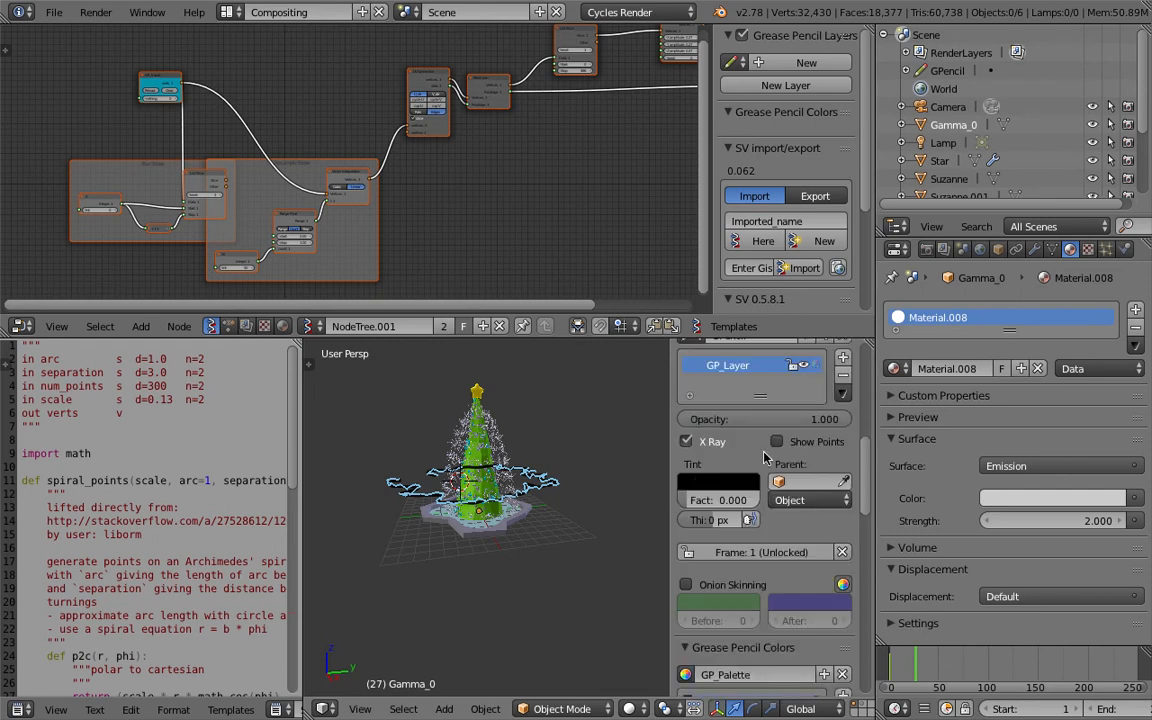
{"action": "scroll", "coordinate": [765, 457], "scroll_direction": "up", "scroll_amount": 2}
Add a Plain Axes empty and position it just above the star on the tree.
{"action": "key", "text": "shift+a"}
{"action": "mouse_move", "coordinate": [565, 477]}
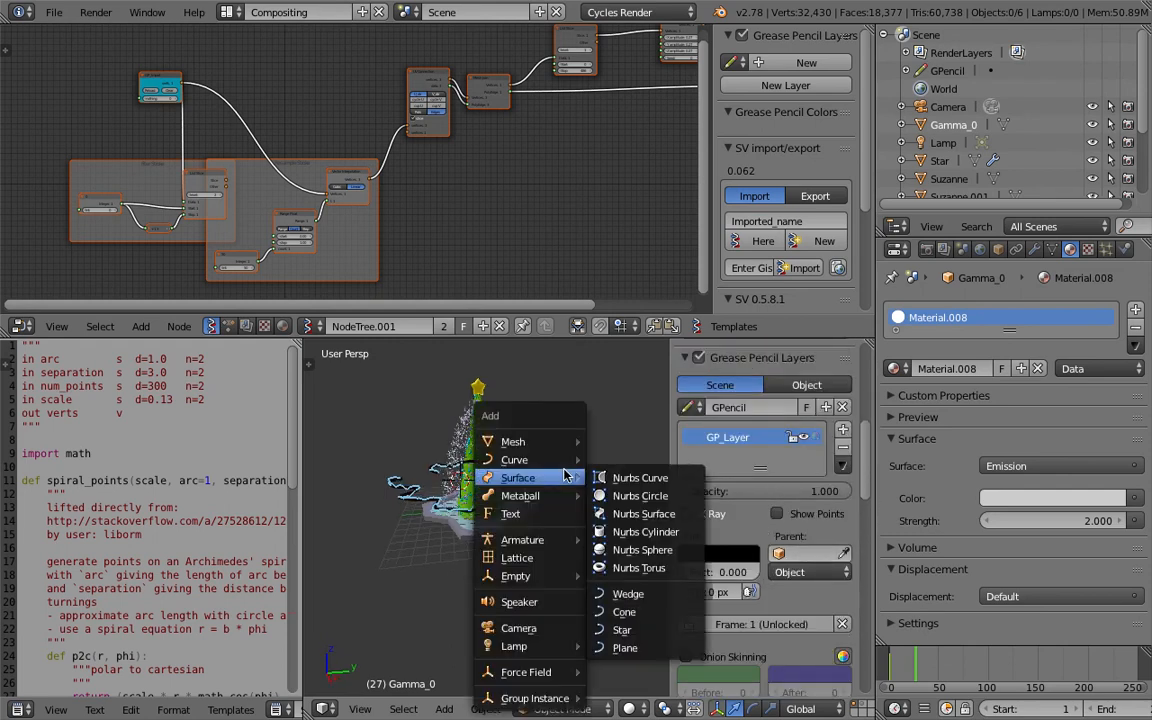
{"action": "mouse_move", "coordinate": [558, 576]}
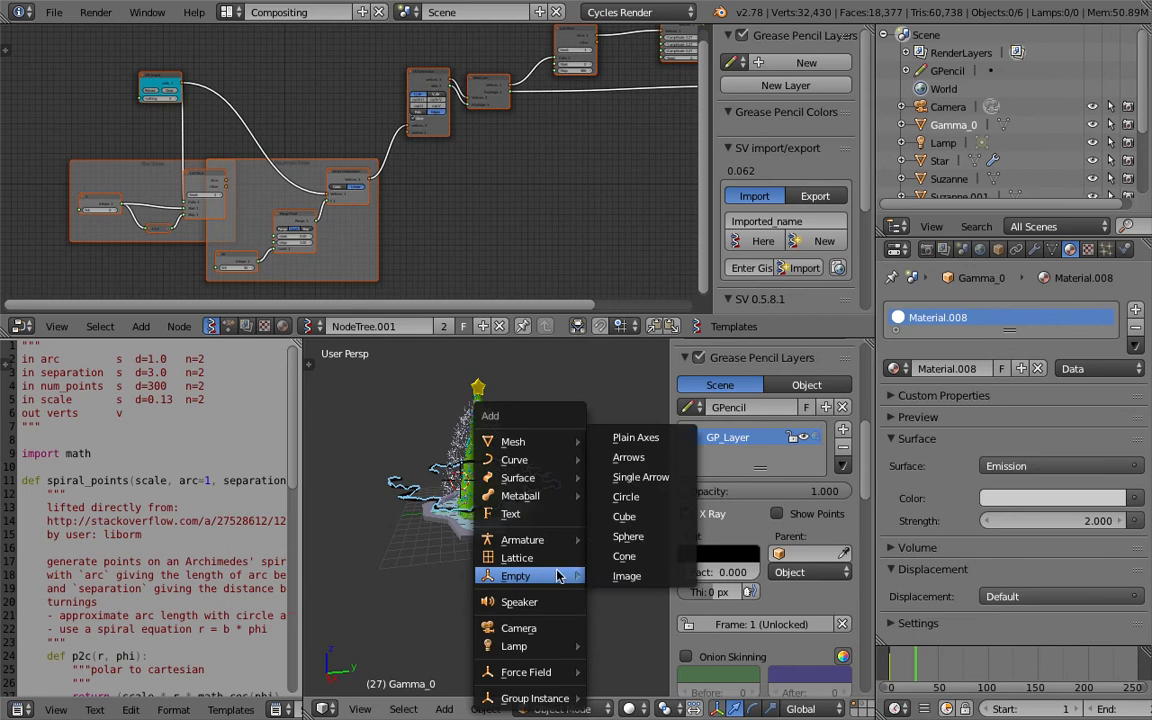
{"action": "left_click", "coordinate": [636, 437]}
{"action": "left_click_drag", "start_coordinate": [505, 485], "coordinate": [538, 368]}
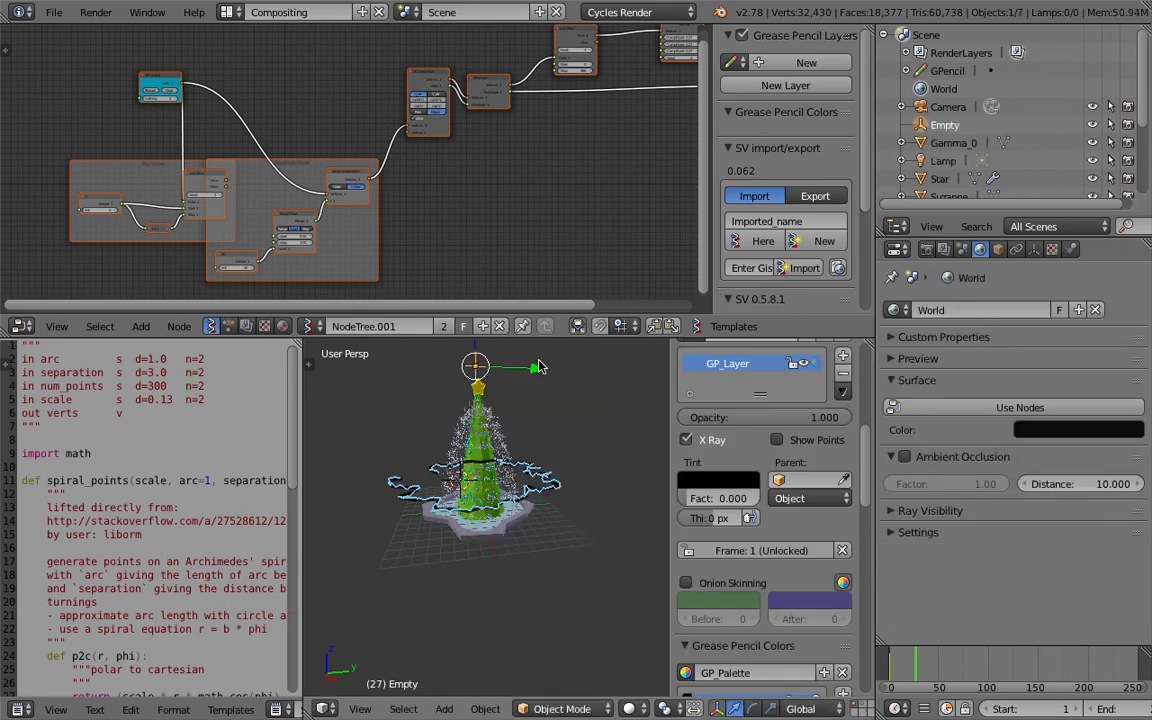
Parent GP_Layer to the Empty, lower the Empty to bring the strokes down near the base, and go to frame 67.
{"action": "left_click", "coordinate": [800, 480]}
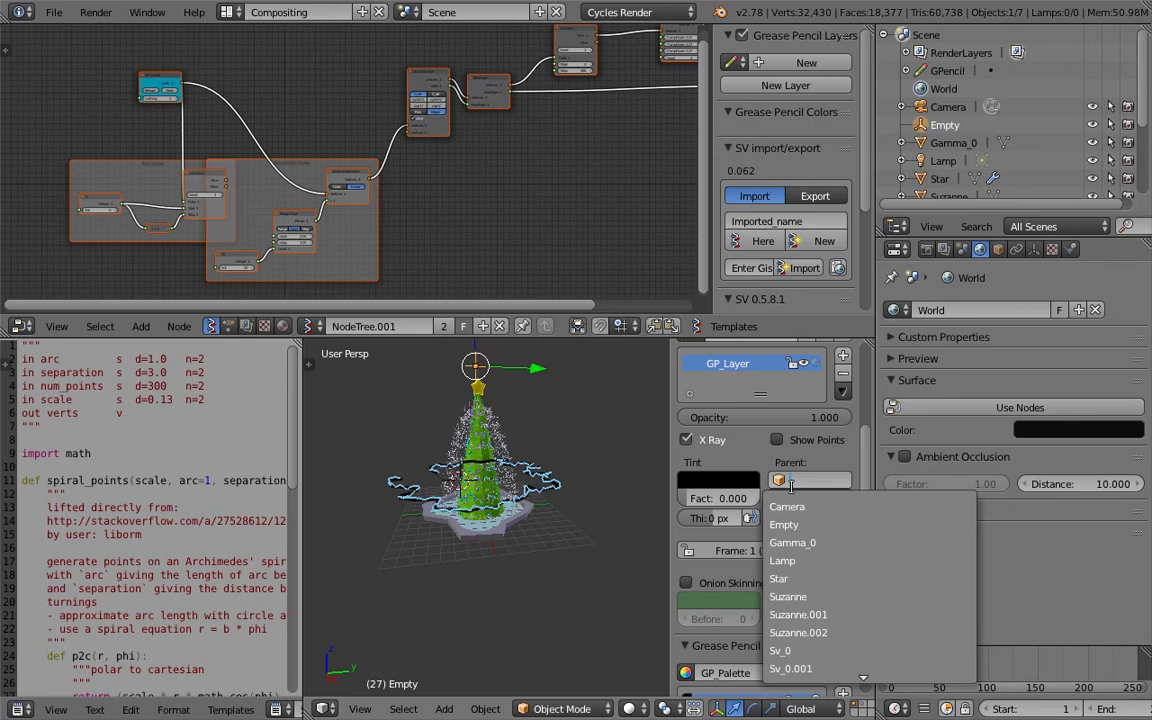
{"action": "left_click", "coordinate": [713, 471]}
{"action": "scroll", "coordinate": [507, 403], "scroll_direction": "down", "scroll_amount": 2}
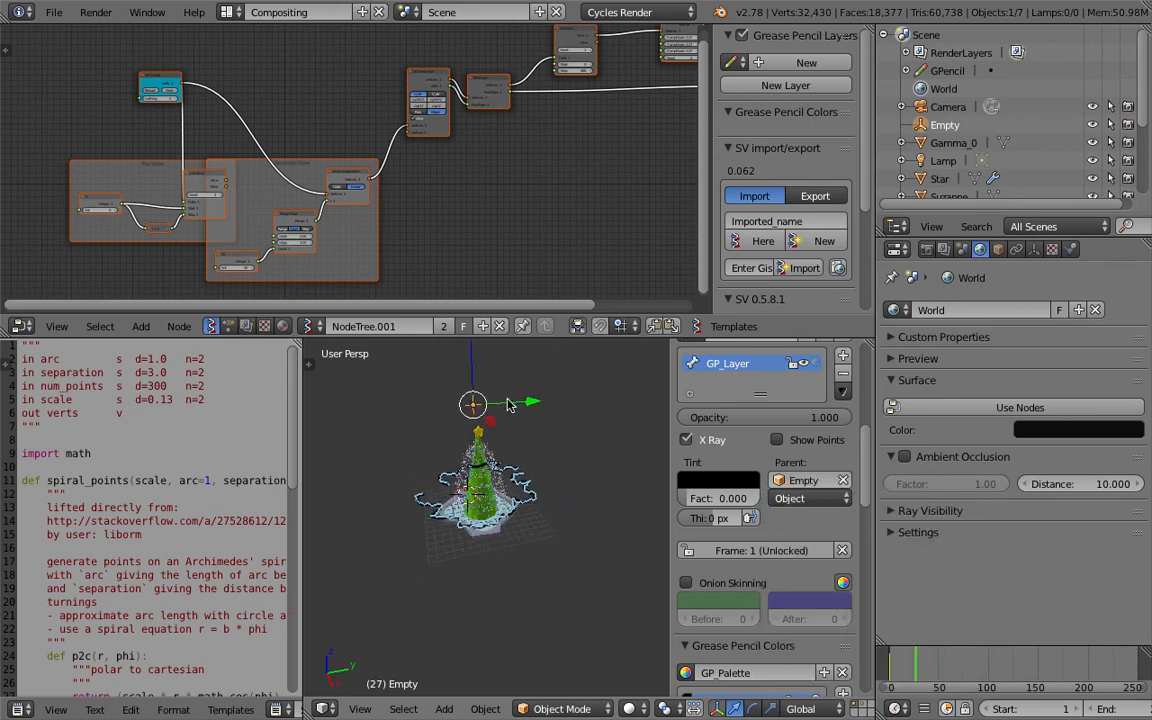
{"action": "left_click_drag", "start_coordinate": [471, 373], "coordinate": [478, 411]}
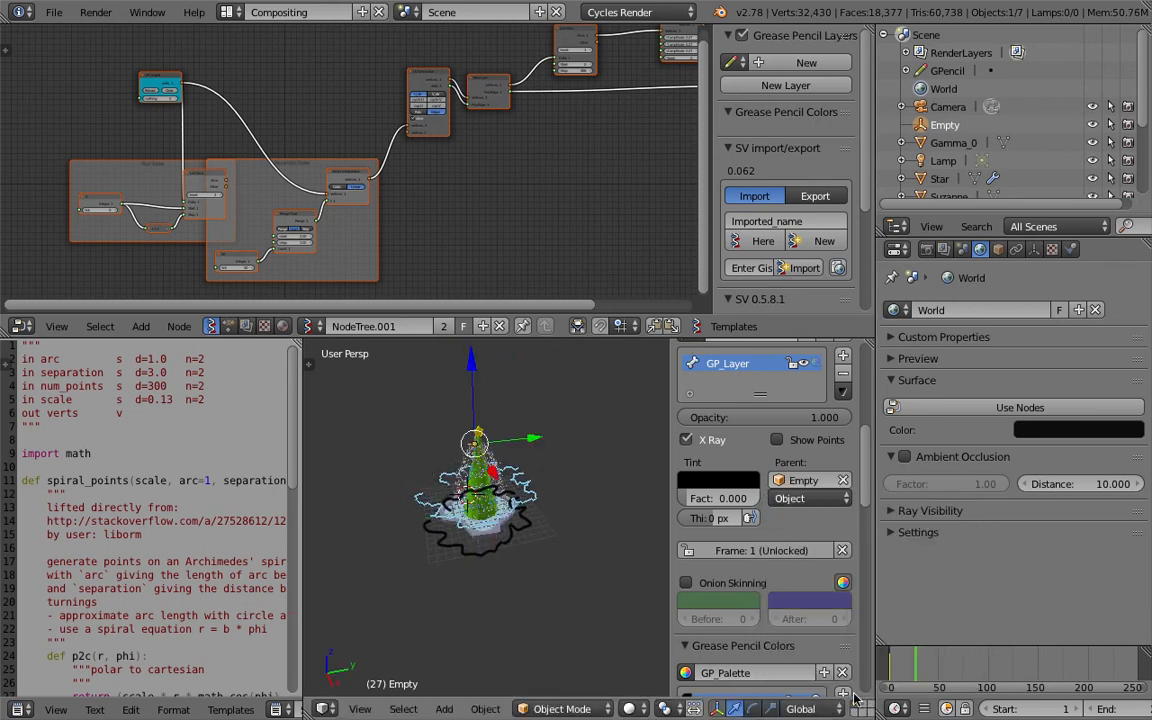
{"action": "left_click", "coordinate": [929, 676]}
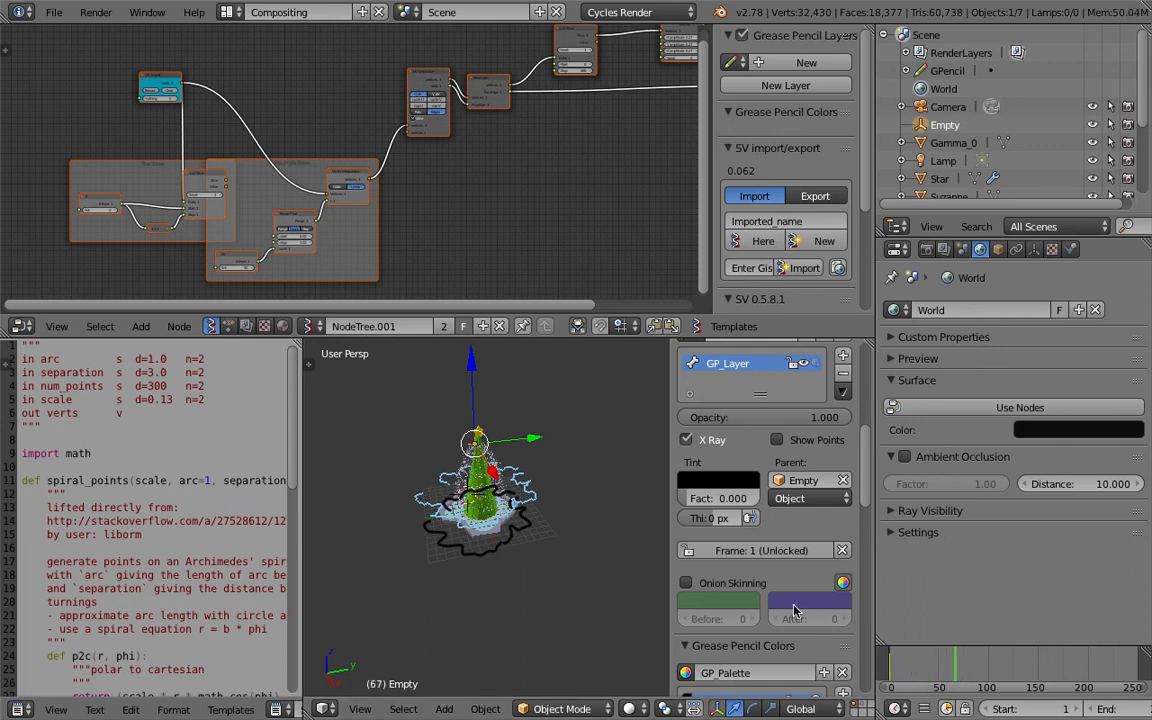
Move the Empty beside the treetop to shift the parented strokes, and clear GP_Layer's parent.
{"action": "key", "text": "g"}
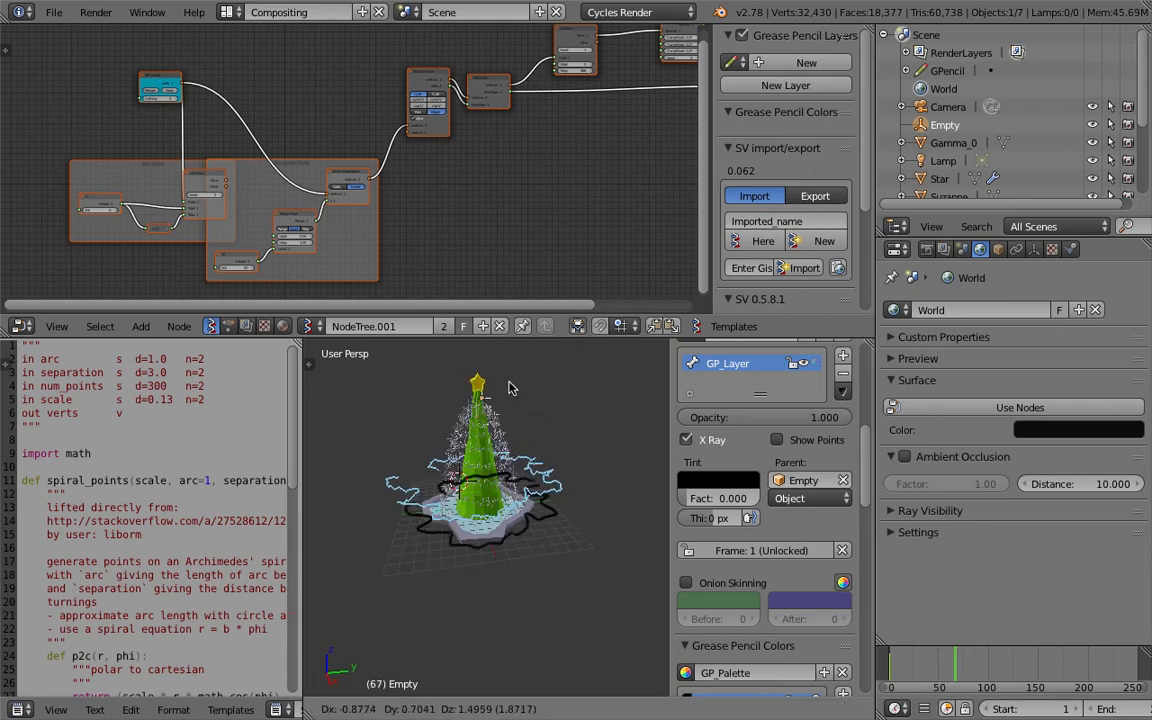
{"action": "left_click", "coordinate": [560, 390]}
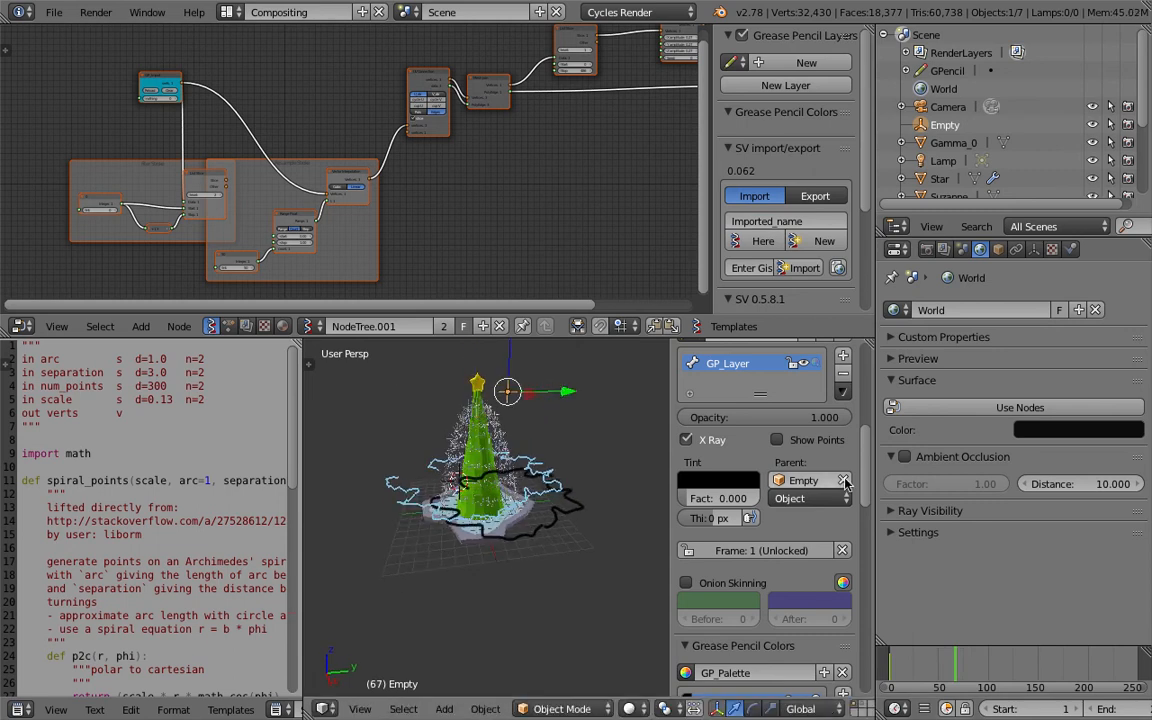
{"action": "left_click", "coordinate": [823, 499]}
Move the unparented Empty farther from the treetop and go to frame 40.
{"action": "left_click", "coordinate": [591, 403]}
{"action": "key", "text": "g"}
{"action": "left_click", "coordinate": [565, 397]}
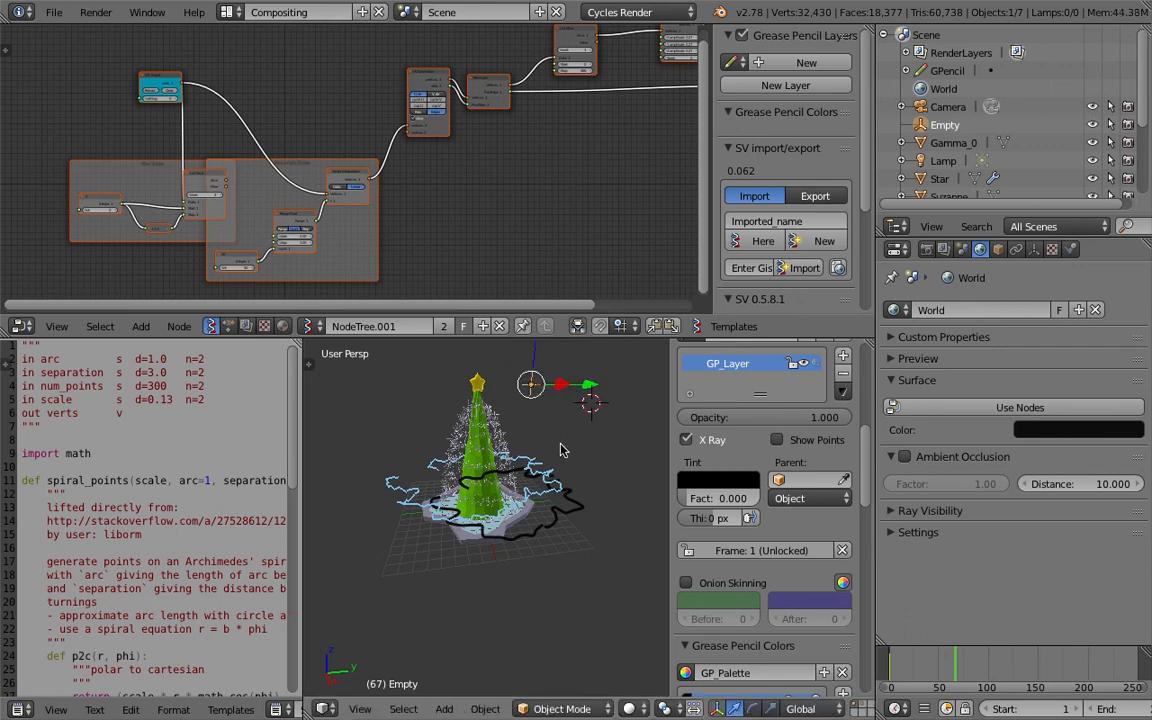
{"action": "left_click", "coordinate": [929, 668]}
{"action": "middle_click_drag", "start_coordinate": [538, 474], "coordinate": [537, 418]}
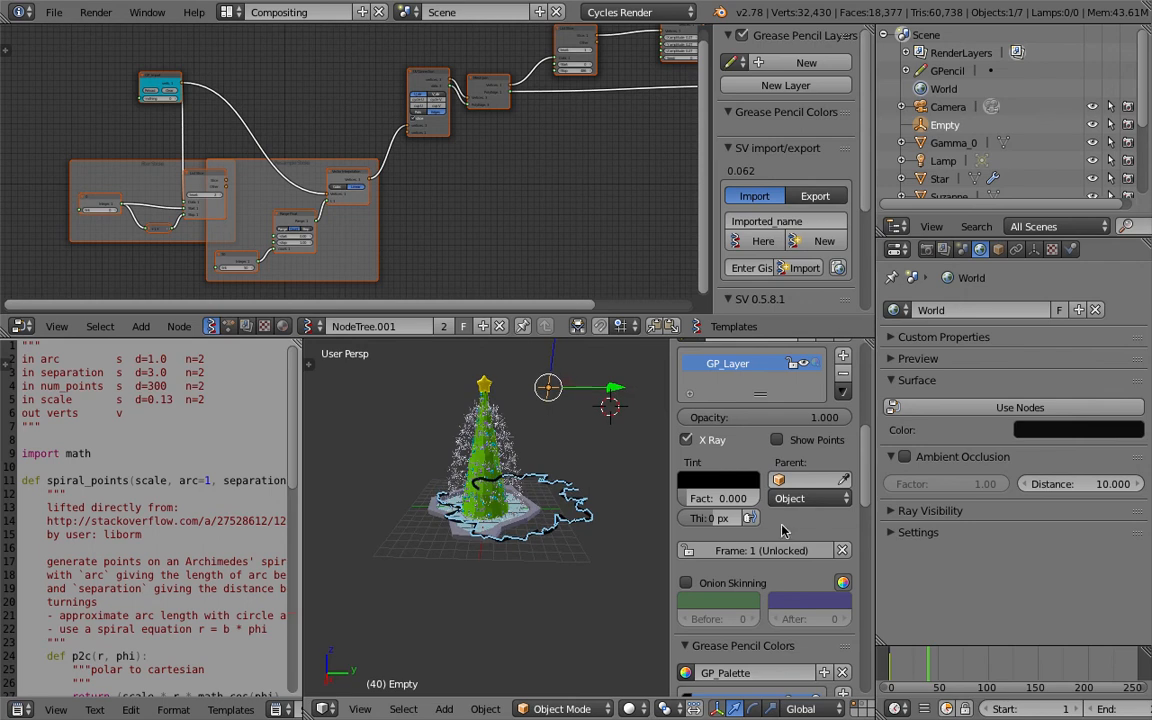
Parent GP_Layer to the Empty again and move the Empty to bring the strokes back around the tree.
{"action": "left_click", "coordinate": [808, 480]}
{"action": "left_click", "coordinate": [740, 472]}
{"action": "middle_click_drag", "start_coordinate": [551, 431], "coordinate": [564, 429]}
{"action": "key", "text": "g"}
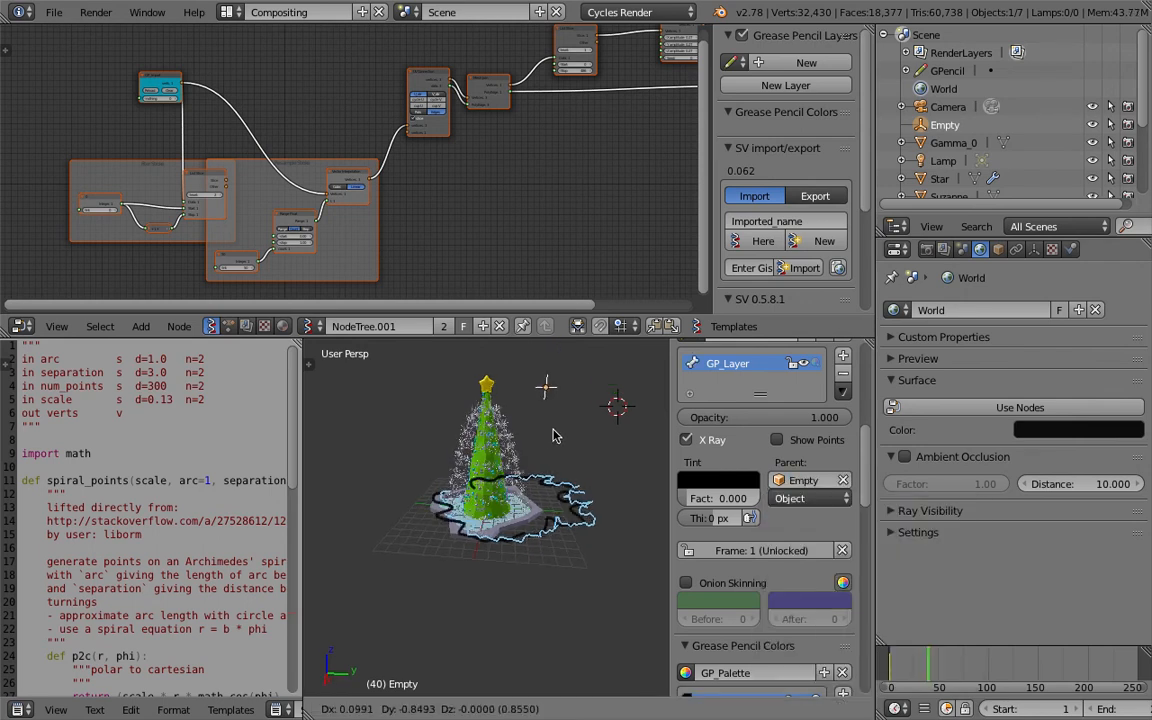
{"action": "left_click", "coordinate": [531, 436]}
{"action": "mouse_move", "coordinate": [527, 470]}
{"action": "middle_mouse_down"}
{"action": "mouse_move", "coordinate": [542, 422]}
{"action": "mouse_move", "coordinate": [565, 477]}
{"action": "mouse_move", "coordinate": [566, 450]}
{"action": "mouse_move", "coordinate": [537, 523]}
{"action": "mouse_move", "coordinate": [472, 496]}
{"action": "mouse_move", "coordinate": [540, 556]}
{"action": "mouse_move", "coordinate": [455, 520]}
{"action": "middle_mouse_up"}
{"action": "key", "text": "g"}
{"action": "left_click", "coordinate": [540, 429]}
{"action": "key", "text": "g"}
{"action": "left_click", "coordinate": [551, 452]}
Scale the Empty to resize the stroke ring and, from the top view, reposition the ring around the tree.
{"action": "key", "text": "s"}
{"action": "left_click", "coordinate": [560, 572]}
{"action": "left_click", "coordinate": [358, 709]}
{"action": "left_click", "coordinate": [380, 625]}
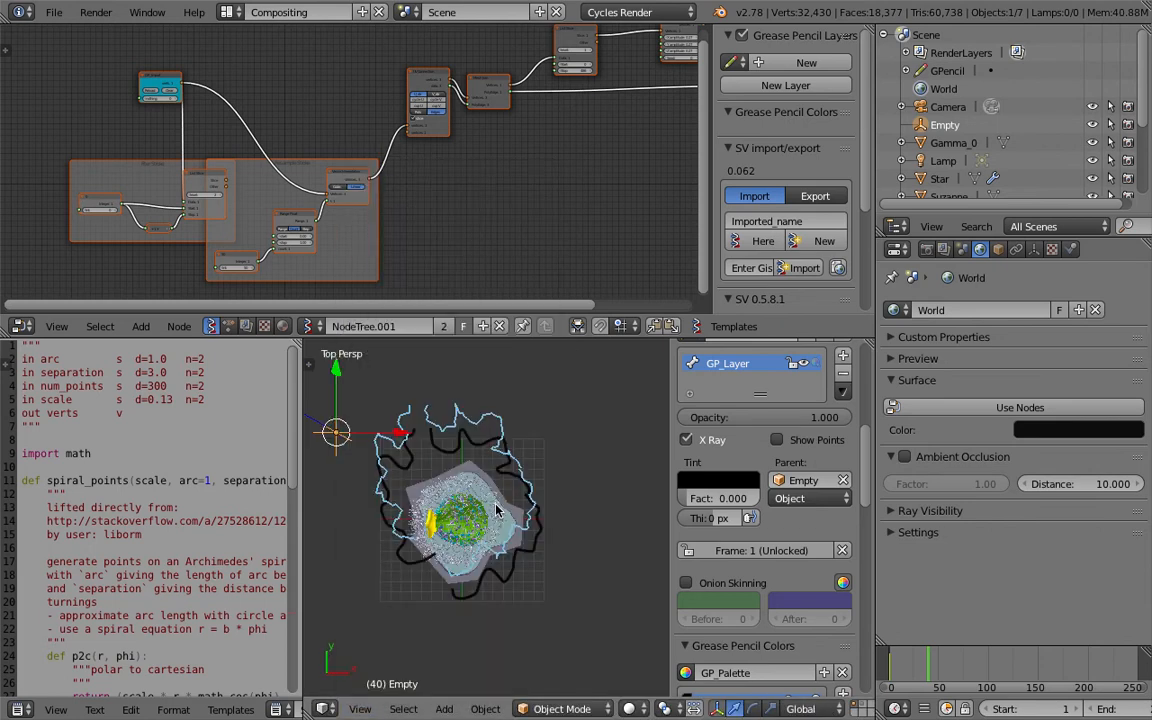
{"action": "key", "text": "g"}
{"action": "left_click", "coordinate": [505, 533]}
Clear GP_Layer's parent and go to frame 49.
{"action": "middle_click_drag", "start_coordinate": [505, 533], "coordinate": [503, 445]}
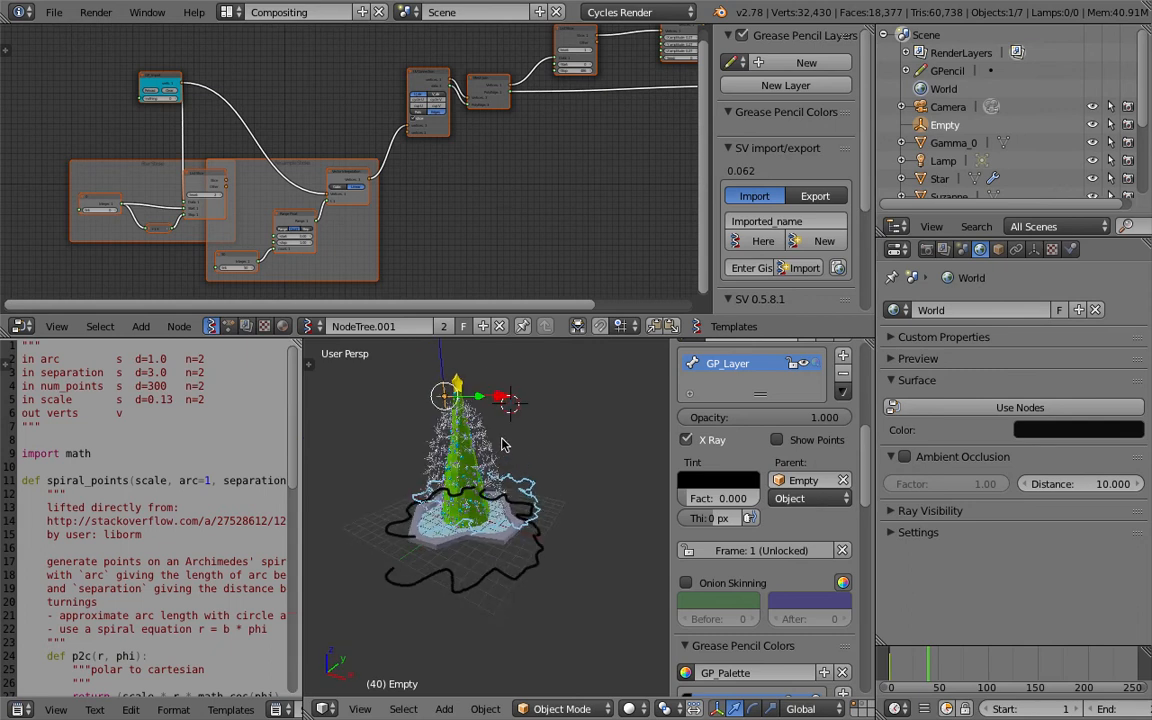
{"action": "left_click", "coordinate": [843, 481]}
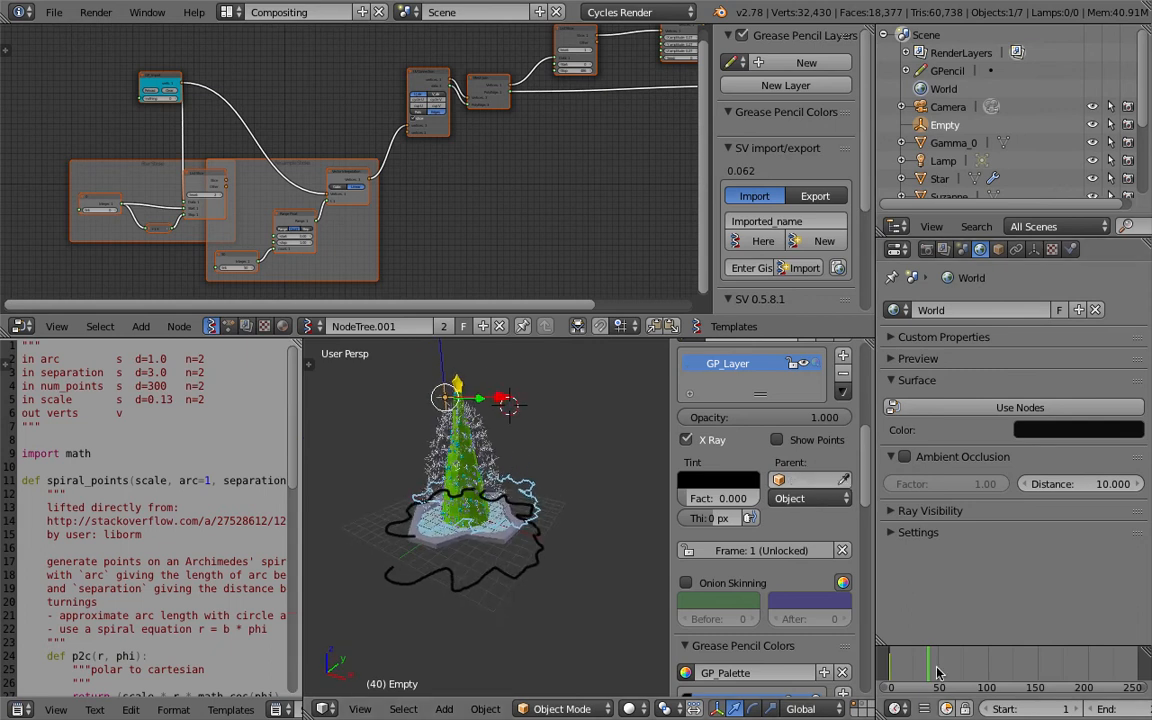
{"action": "left_click", "coordinate": [937, 672]}
{"action": "middle_click_drag", "start_coordinate": [388, 421], "coordinate": [597, 474]}
Reassign the Empty as GP_Layer's parent and raise it slightly to lift the strokes.
{"action": "left_click", "coordinate": [804, 480]}
{"action": "left_click", "coordinate": [807, 525]}
{"action": "left_click_drag", "start_coordinate": [422, 393], "coordinate": [421, 381]}
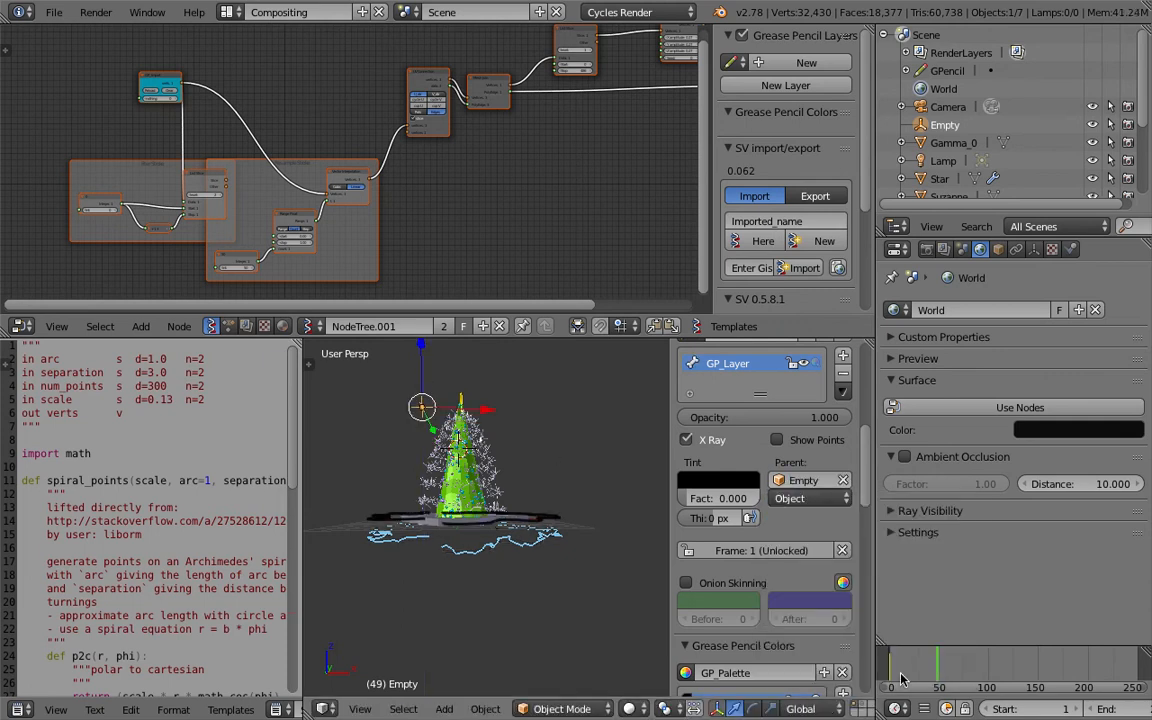
Clear GP_Layer's parent, go to frame 48 and save the file.
{"action": "left_click", "coordinate": [843, 480]}
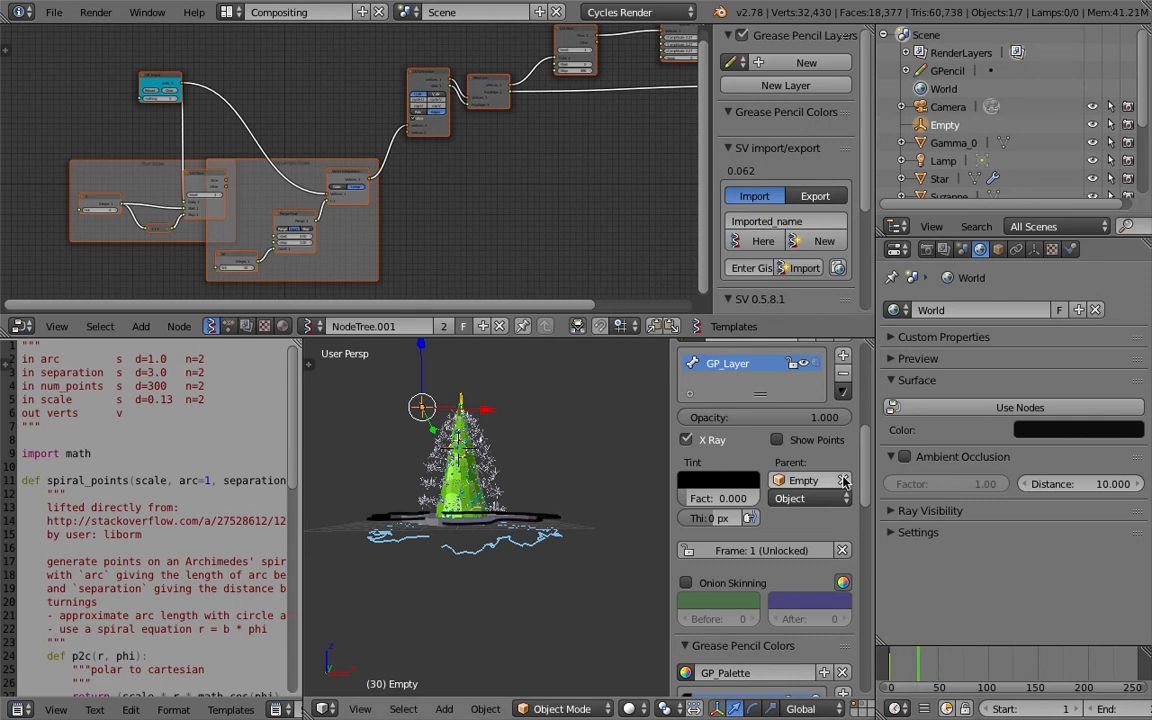
{"action": "left_click", "coordinate": [937, 662]}
{"action": "middle_click_drag", "start_coordinate": [571, 510], "coordinate": [490, 566]}
{"action": "key", "text": "ctrl+s"}
{"action": "left_click", "coordinate": [489, 566]}
Narrow the text editor to widen the 3D view around the tree and its stroke ring.
{"action": "middle_click_drag", "start_coordinate": [400, 541], "coordinate": [511, 573]}
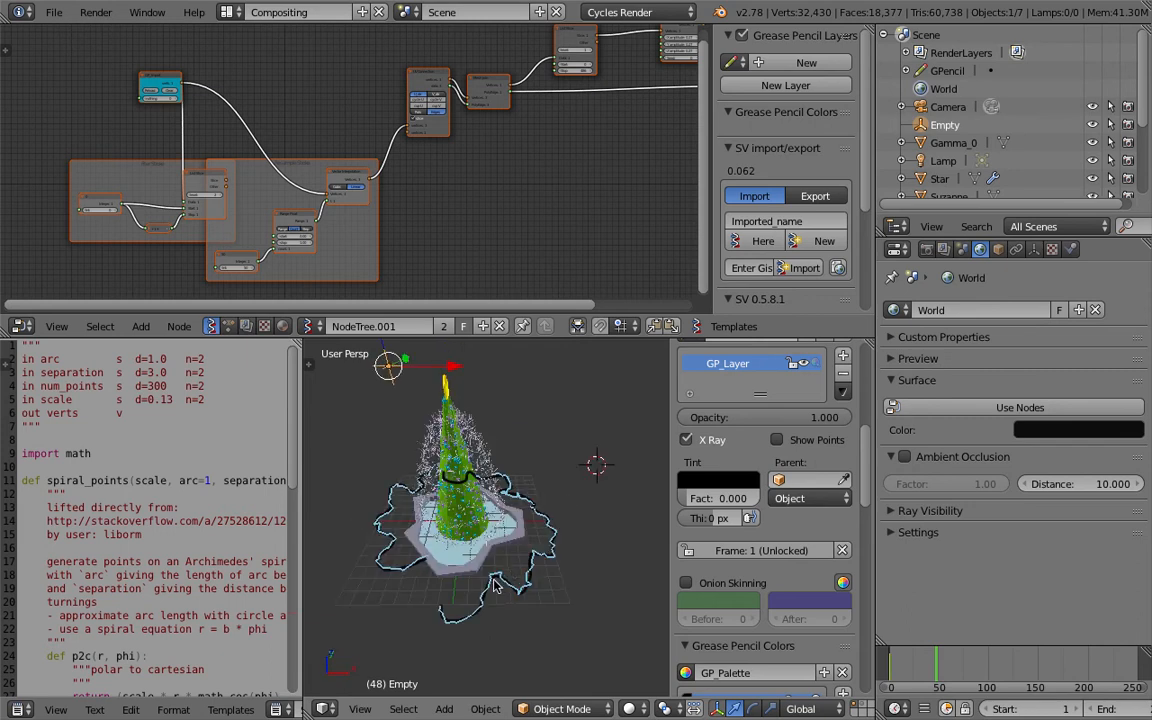
{"action": "scroll", "coordinate": [493, 585], "scroll_direction": "up", "scroll_amount": 5}
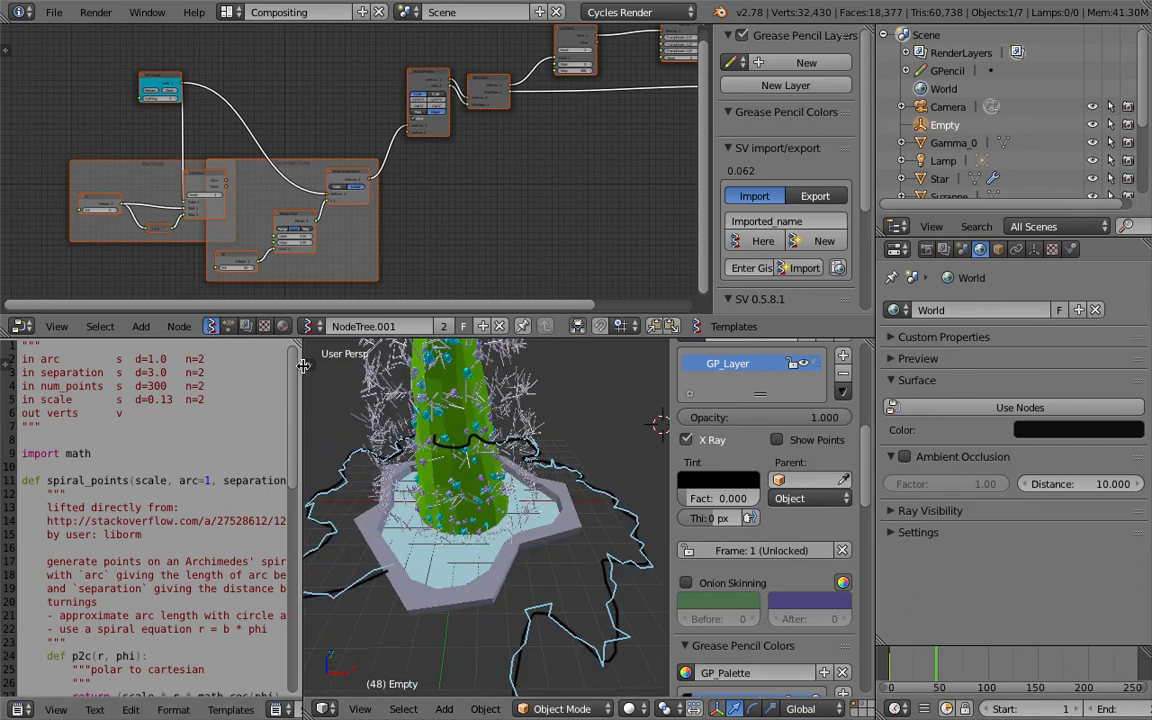
{"action": "left_click_drag", "start_coordinate": [298, 366], "coordinate": [160, 350]}
{"action": "scroll", "coordinate": [290, 407], "scroll_direction": "down", "scroll_amount": 4}
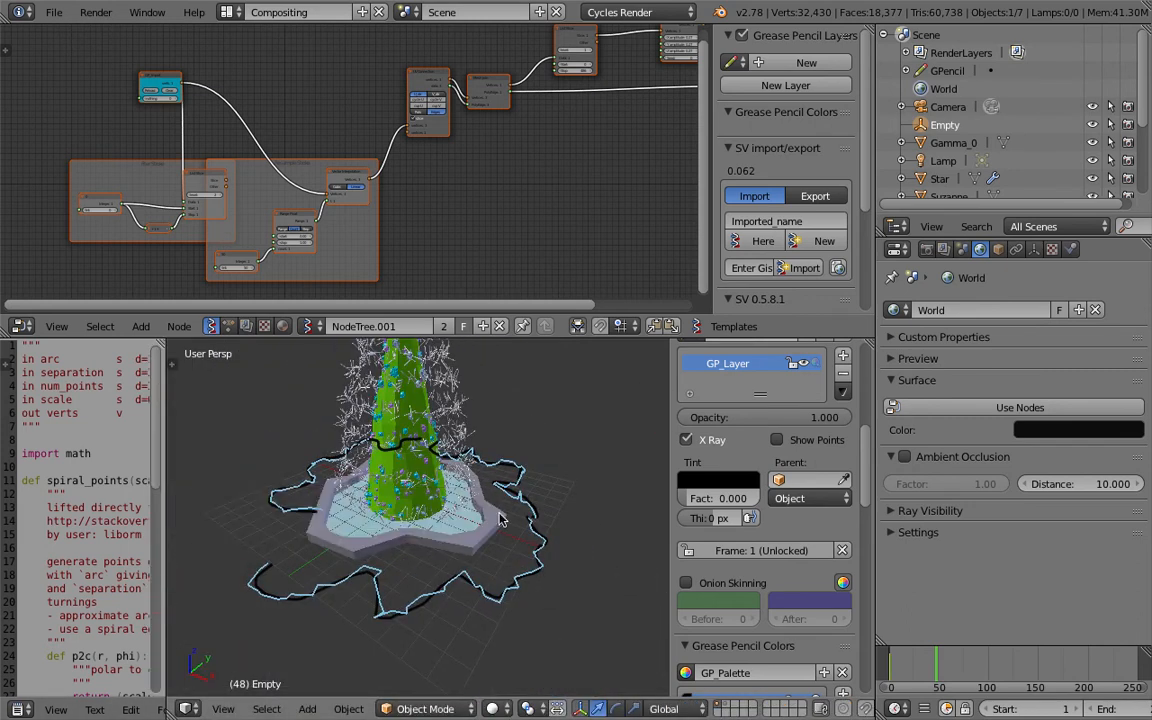
Move the Viewer Draw node away from the Randomize input vertices node and turn off its display.
{"action": "mouse_move", "coordinate": [673, 125]}
{"action": "middle_mouse_down"}
{"action": "mouse_move", "coordinate": [535, 152]}
{"action": "mouse_move", "coordinate": [285, 253]}
{"action": "middle_mouse_up"}
{"action": "scroll", "coordinate": [518, 134], "scroll_direction": "up", "scroll_amount": 4}
{"action": "scroll", "coordinate": [422, 218], "scroll_direction": "up", "scroll_amount": 3}
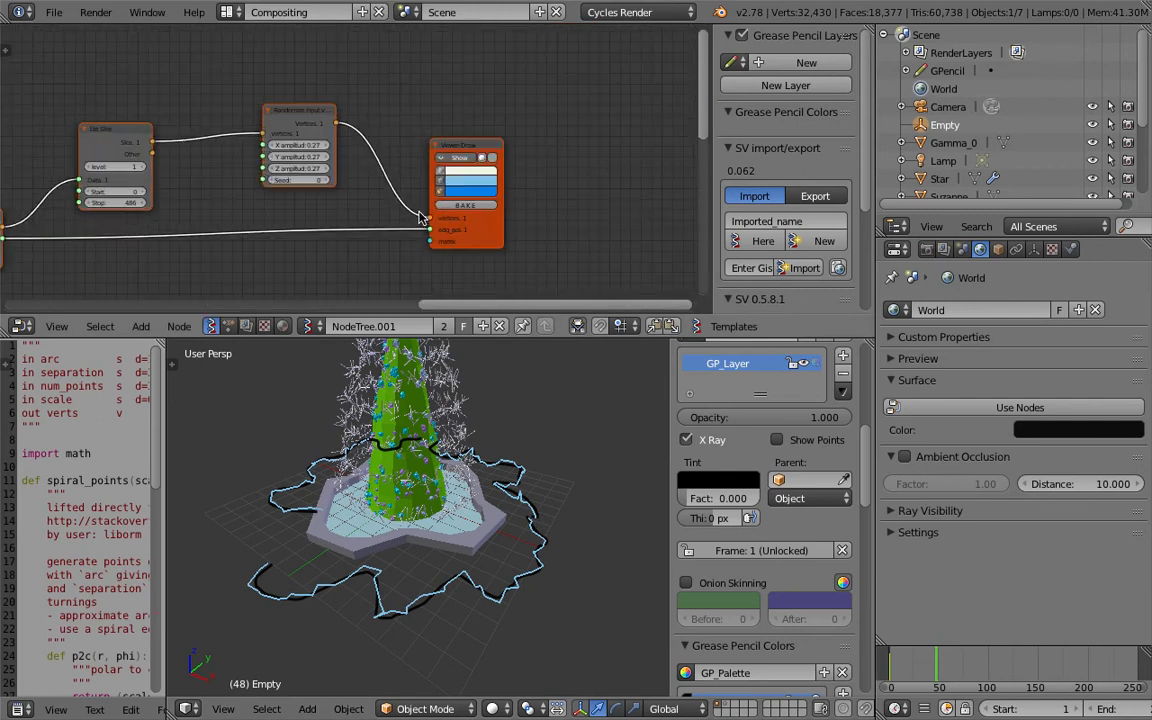
{"action": "mouse_move", "coordinate": [465, 149]}
{"action": "left_mouse_down"}
{"action": "mouse_move", "coordinate": [570, 147]}
{"action": "mouse_move", "coordinate": [591, 195]}
{"action": "left_mouse_up"}
{"action": "left_click", "coordinate": [565, 157]}
{"action": "middle_click_drag", "start_coordinate": [513, 88], "coordinate": [496, 118]}
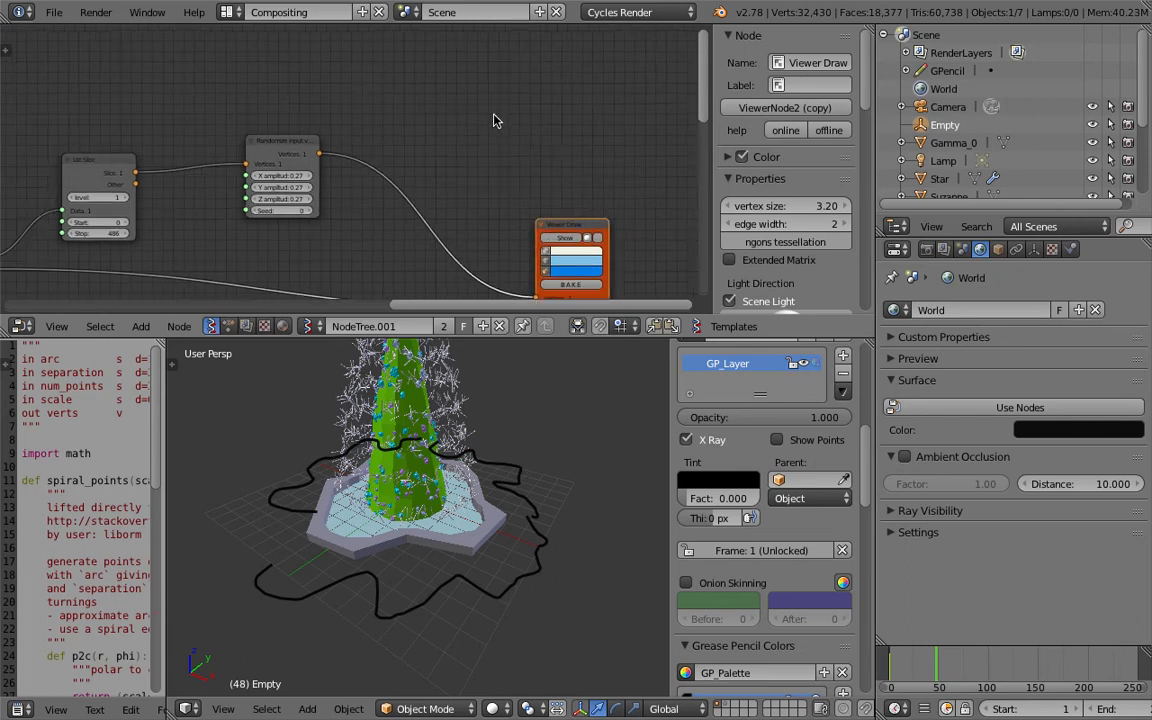
{"action": "key", "text": "alt+space"}
{"action": "type", "text": "matrix i"}
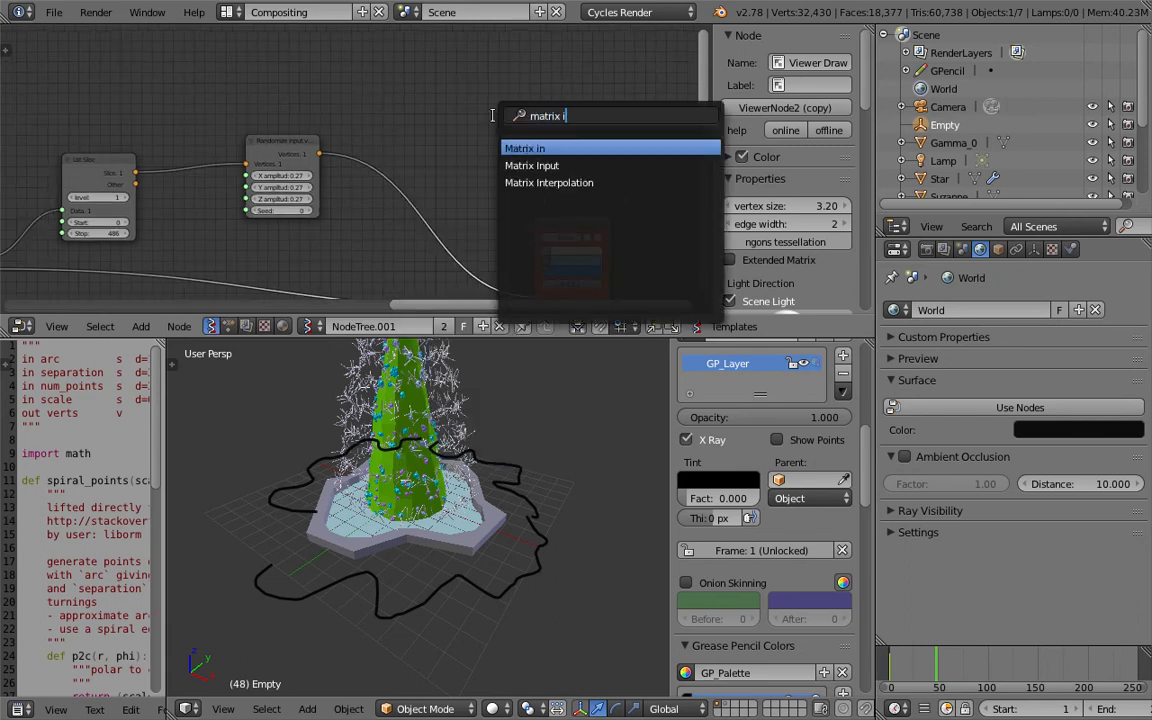
{"action": "key", "text": "Return"}
{"action": "left_click", "coordinate": [509, 95]}
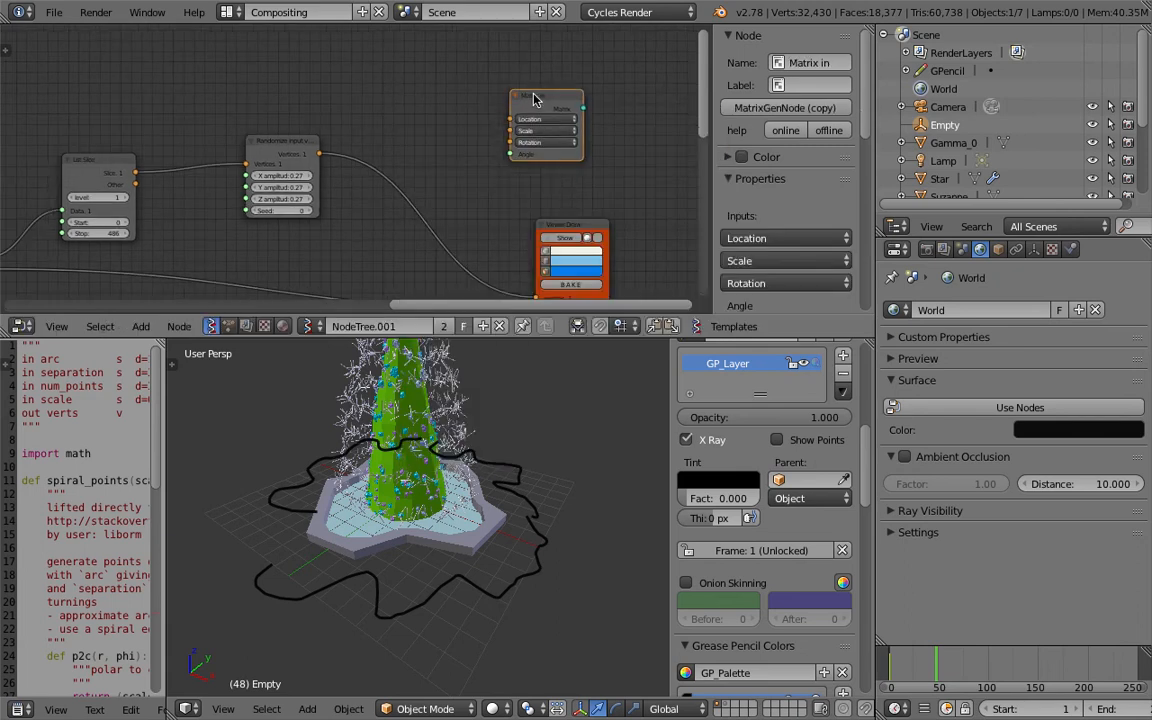
{"action": "key", "text": "x"}
Duplicate the Viewer Draw node and place the copy above the original.
{"action": "left_click", "coordinate": [575, 223]}
{"action": "key", "text": "shift+d"}
{"action": "left_click", "coordinate": [559, 66]}
{"action": "scroll", "coordinate": [424, 116], "scroll_direction": "up", "scroll_amount": 2}
Add a Rounded Box node, save the file, and link its Vers output to the new Viewer Draw's vertices.
{"action": "key", "text": "alt+space"}
{"action": "type", "text": "box"}
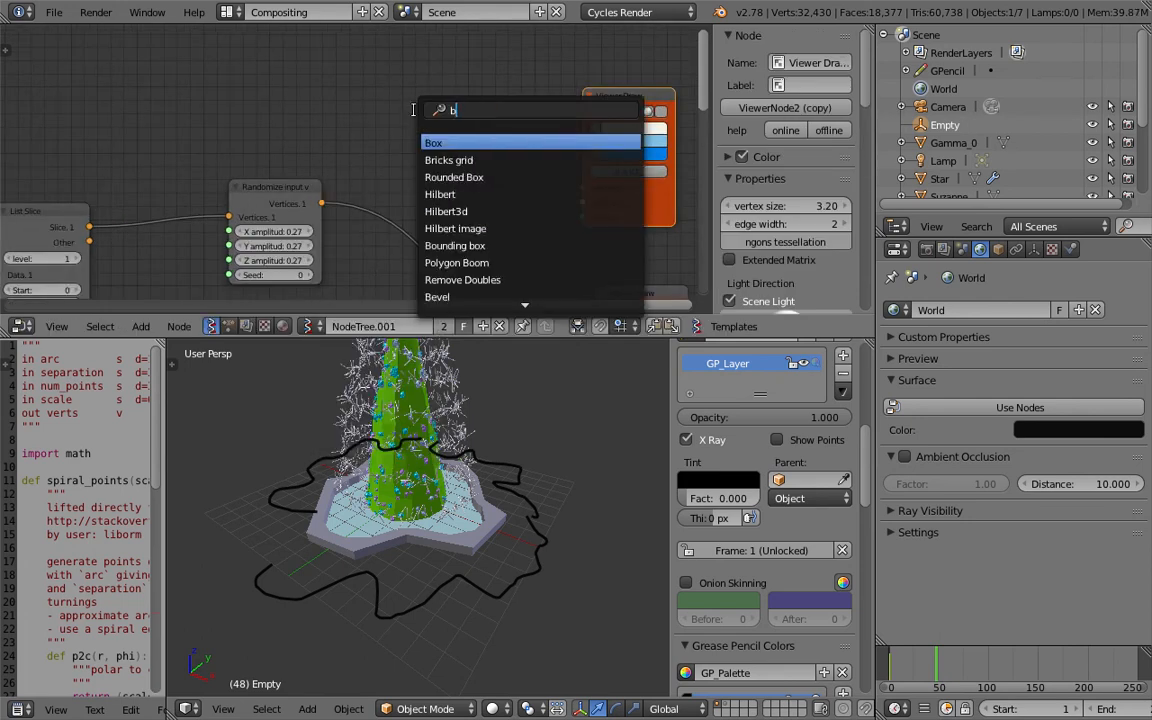
{"action": "key", "text": "Down"}
{"action": "key", "text": "Return"}
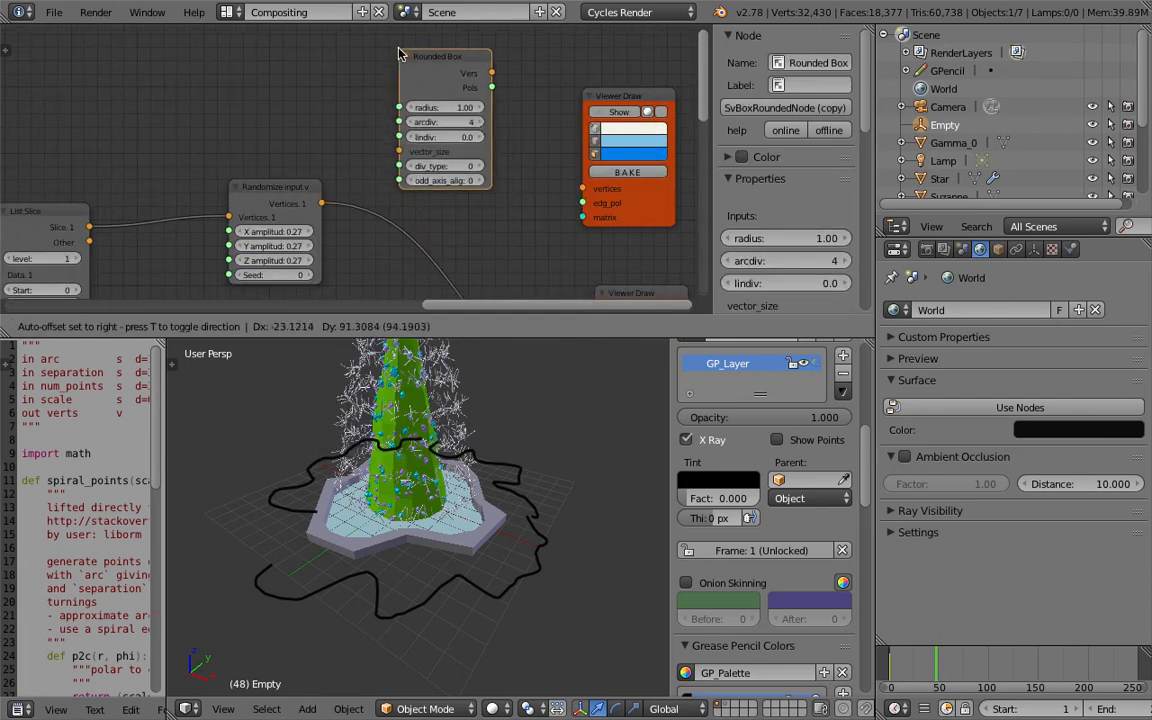
{"action": "left_click", "coordinate": [398, 50]}
{"action": "key", "text": "ctrl+s"}
{"action": "left_click", "coordinate": [398, 50]}
{"action": "left_click_drag", "start_coordinate": [490, 68], "coordinate": [584, 188]}
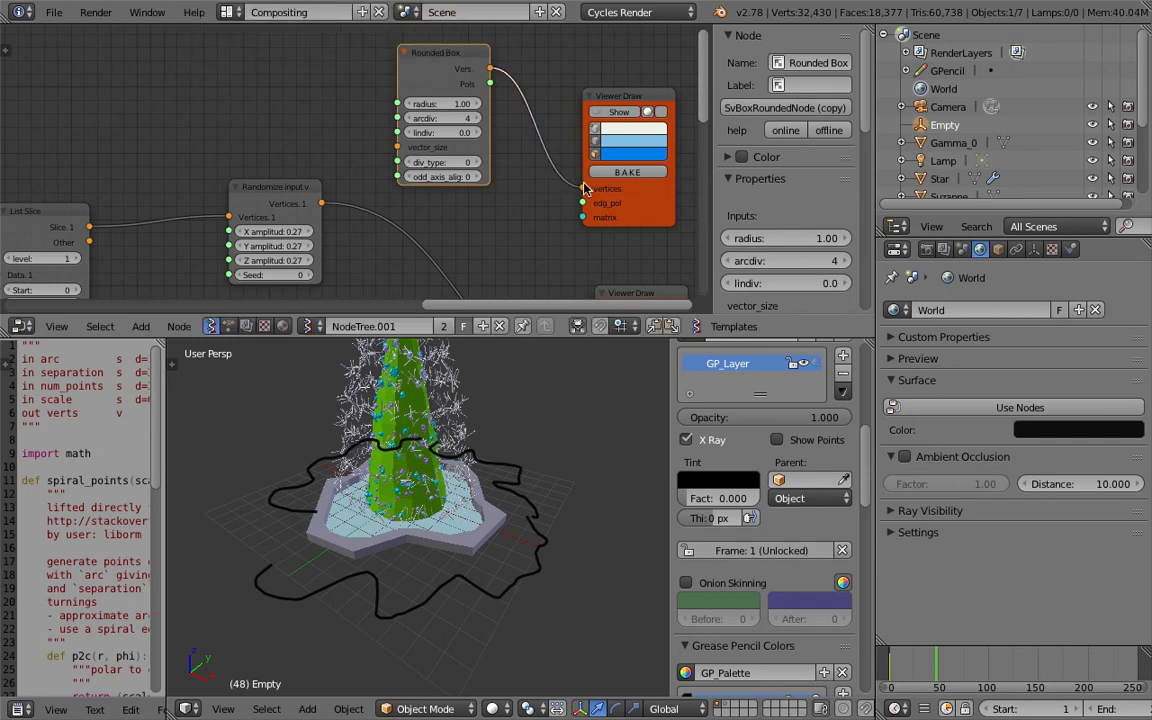
Add a Vector in node beside the Rounded Box and link its Vectors output to vector_size.
{"action": "key", "text": "alt+space"}
{"action": "type", "text": "vec"}
{"action": "key", "text": "Down"}
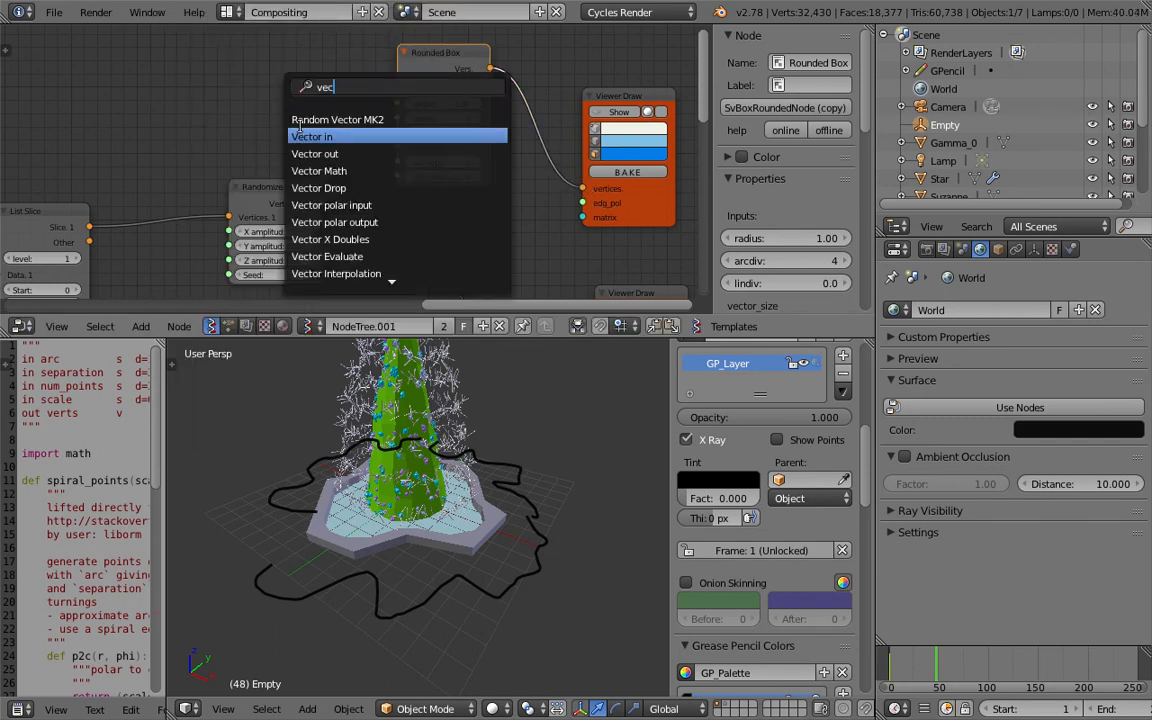
{"action": "key", "text": "Return"}
{"action": "left_click", "coordinate": [273, 80]}
{"action": "left_click_drag", "start_coordinate": [340, 101], "coordinate": [397, 146]}
Link the Rounded Box's Pols to the new Viewer Draw's edg_pol and shift the Randomize input vertices node down.
{"action": "middle_click_drag", "start_coordinate": [522, 162], "coordinate": [506, 157]}
{"action": "left_click_drag", "start_coordinate": [611, 91], "coordinate": [632, 67]}
{"action": "left_click_drag", "start_coordinate": [476, 78], "coordinate": [589, 175]}
{"action": "scroll", "coordinate": [504, 202], "scroll_direction": "down", "scroll_amount": 2}
{"action": "mouse_move", "coordinate": [504, 202]}
{"action": "middle_mouse_down"}
{"action": "mouse_move", "coordinate": [481, 198]}
{"action": "mouse_move", "coordinate": [490, 111]}
{"action": "middle_mouse_up"}
{"action": "left_click_drag", "start_coordinate": [297, 106], "coordinate": [299, 141]}
{"action": "middle_click_drag", "start_coordinate": [481, 121], "coordinate": [467, 129]}
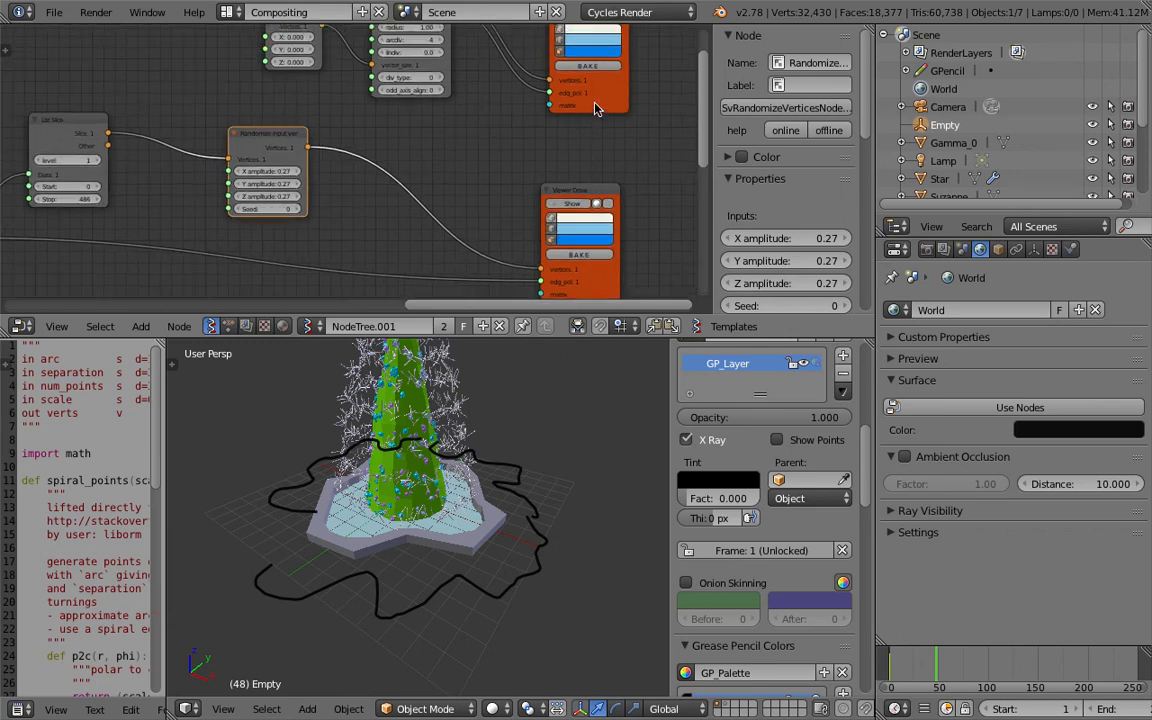
Shift the upper Viewer Draw aside and add a Matrix in node below the Rounded Box.
{"action": "left_click", "coordinate": [595, 101]}
{"action": "key", "text": "shift+a"}
{"action": "left_click", "coordinate": [468, 93]}
{"action": "type", "text": "matrix i"}
{"action": "key", "text": "Return"}
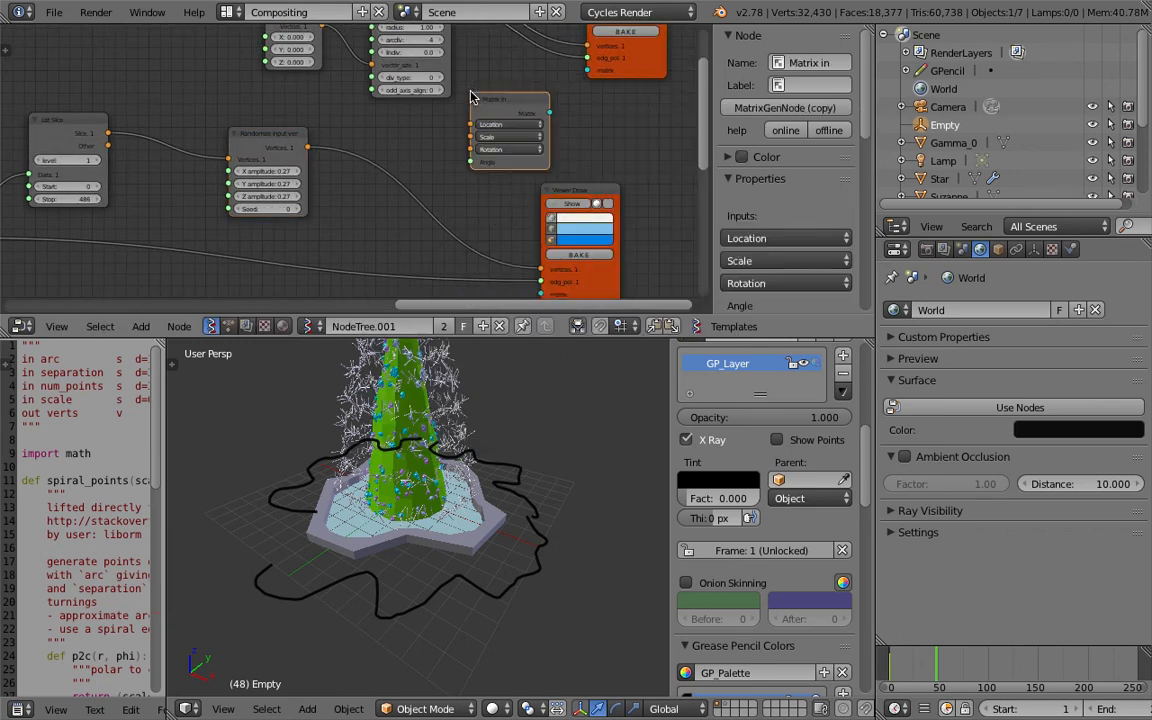
Link the randomized vertices through Matrix in's Location to the upper Viewer Draw's matrix input and save the file.
{"action": "left_click_drag", "start_coordinate": [300, 148], "coordinate": [390, 145]}
{"action": "left_click_drag", "start_coordinate": [467, 128], "coordinate": [470, 125]}
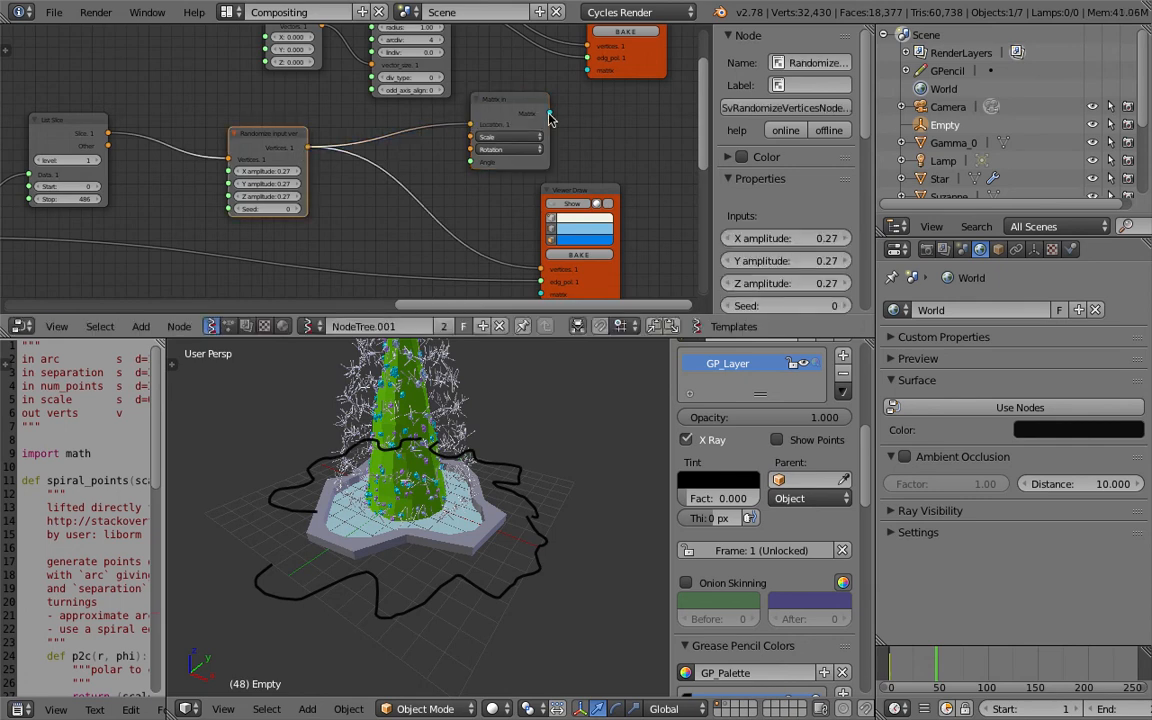
{"action": "left_click_drag", "start_coordinate": [553, 114], "coordinate": [590, 72]}
{"action": "middle_click_drag", "start_coordinate": [579, 558], "coordinate": [563, 551]}
{"action": "key", "text": "ctrl+s"}
{"action": "left_click", "coordinate": [563, 552]}
Turn on the upper Viewer Draw's display to show the rounded boxes along the strokes.
{"action": "middle_click_drag", "start_coordinate": [480, 145], "coordinate": [432, 225]}
{"action": "middle_click_drag", "start_coordinate": [436, 140], "coordinate": [430, 170]}
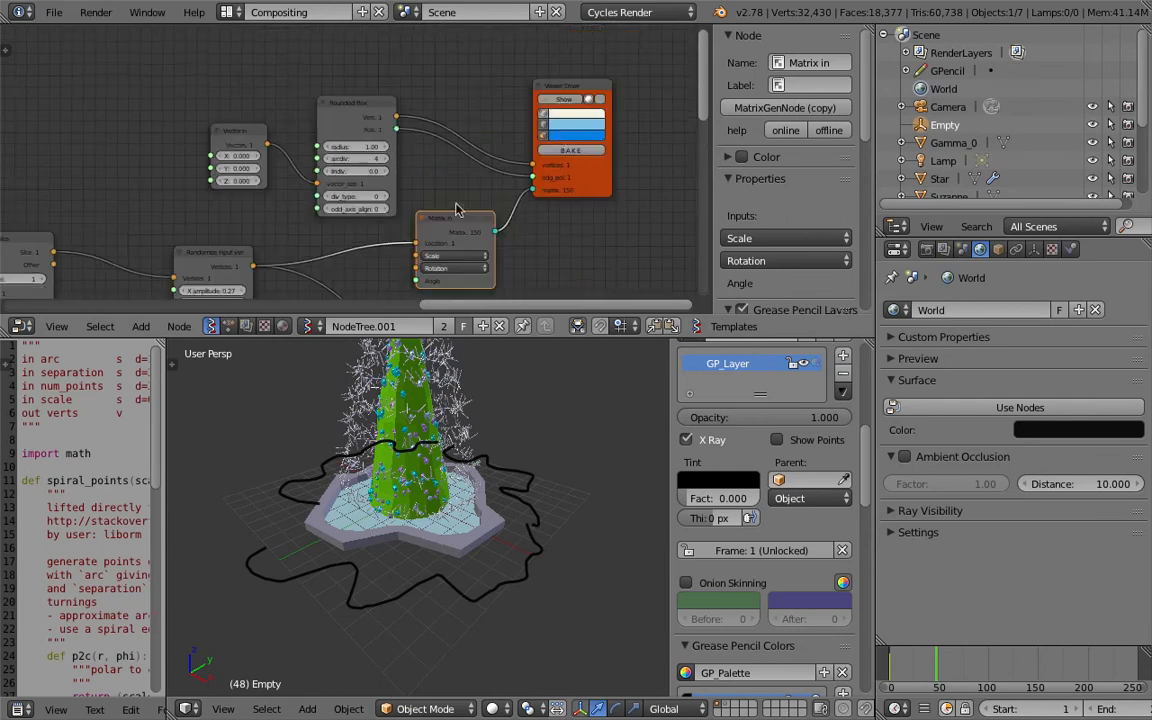
{"action": "left_click", "coordinate": [555, 103]}
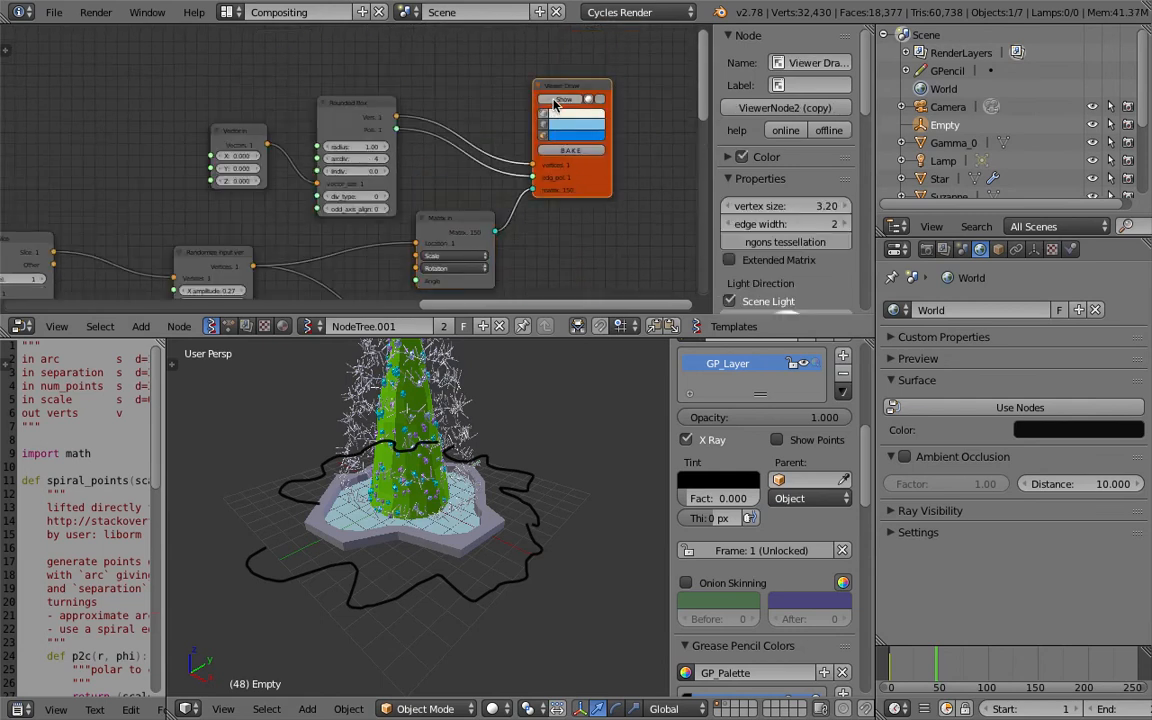
{"action": "left_click", "coordinate": [555, 103]}
{"action": "mouse_move", "coordinate": [570, 523]}
{"action": "middle_mouse_down"}
{"action": "mouse_move", "coordinate": [465, 538]}
{"action": "mouse_move", "coordinate": [500, 505]}
{"action": "mouse_move", "coordinate": [480, 459]}
{"action": "mouse_move", "coordinate": [481, 476]}
{"action": "middle_mouse_up"}
{"action": "scroll", "coordinate": [283, 170], "scroll_direction": "up", "scroll_amount": 1}
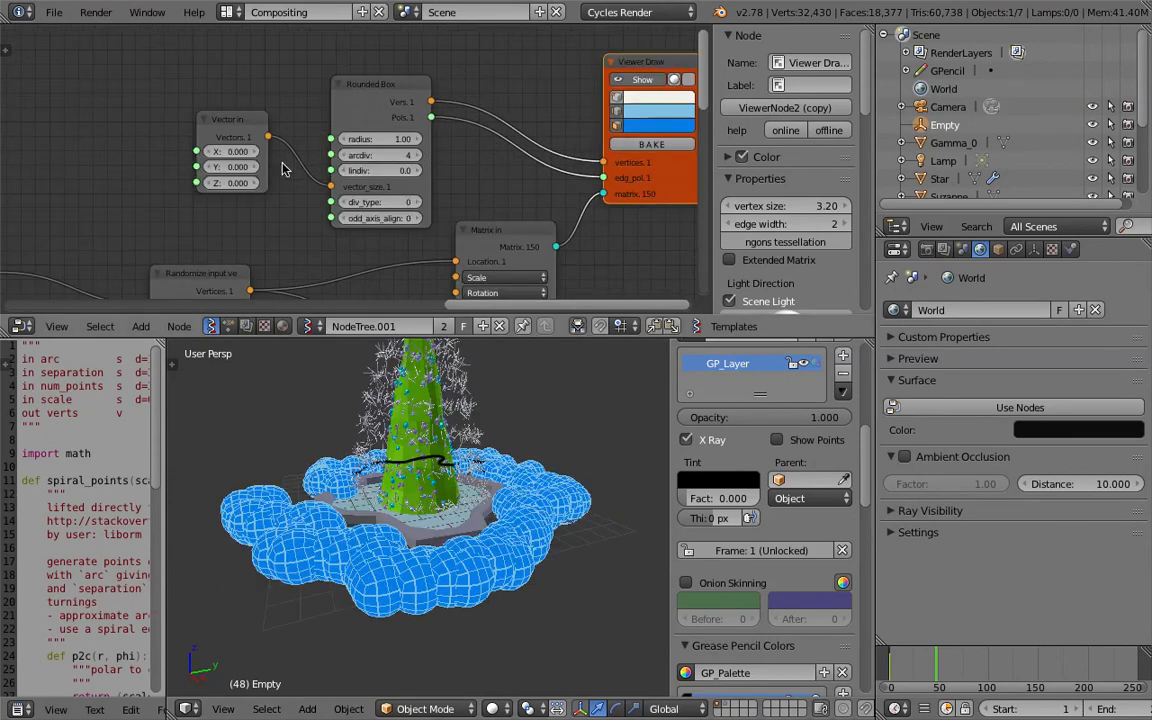
Set the Rounded Box's radius to 0.40 and its arcdiv to 2.
{"action": "left_click", "coordinate": [376, 140]}
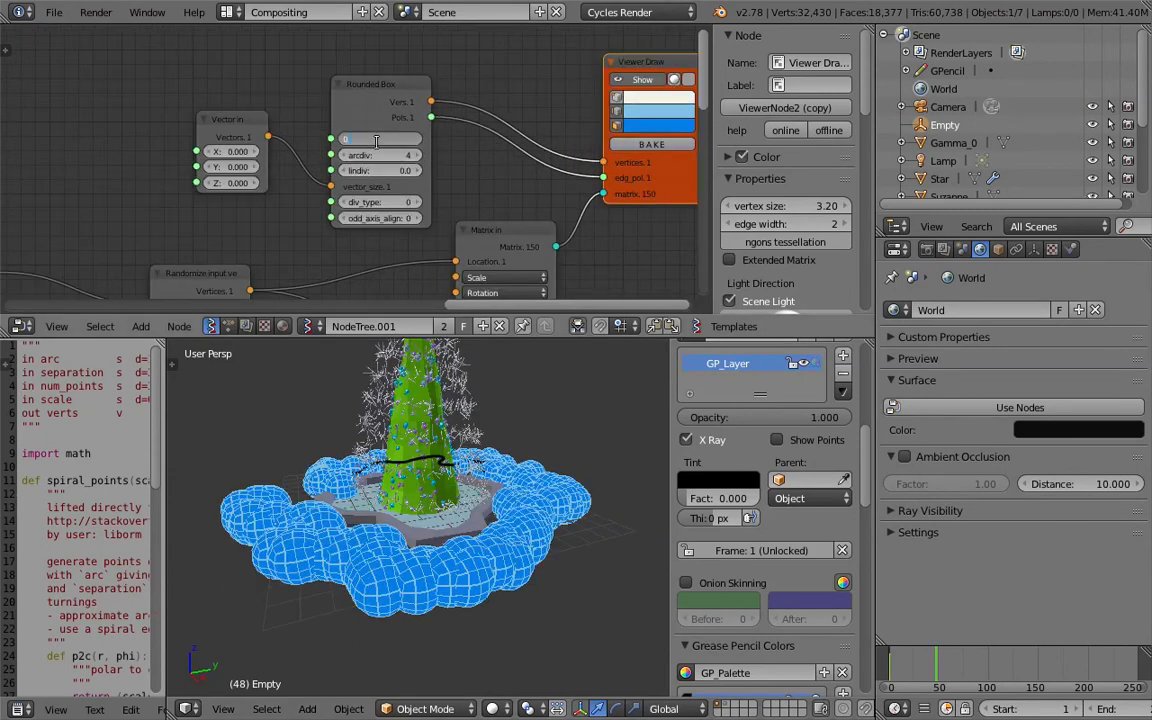
{"action": "key", "text": "Return"}
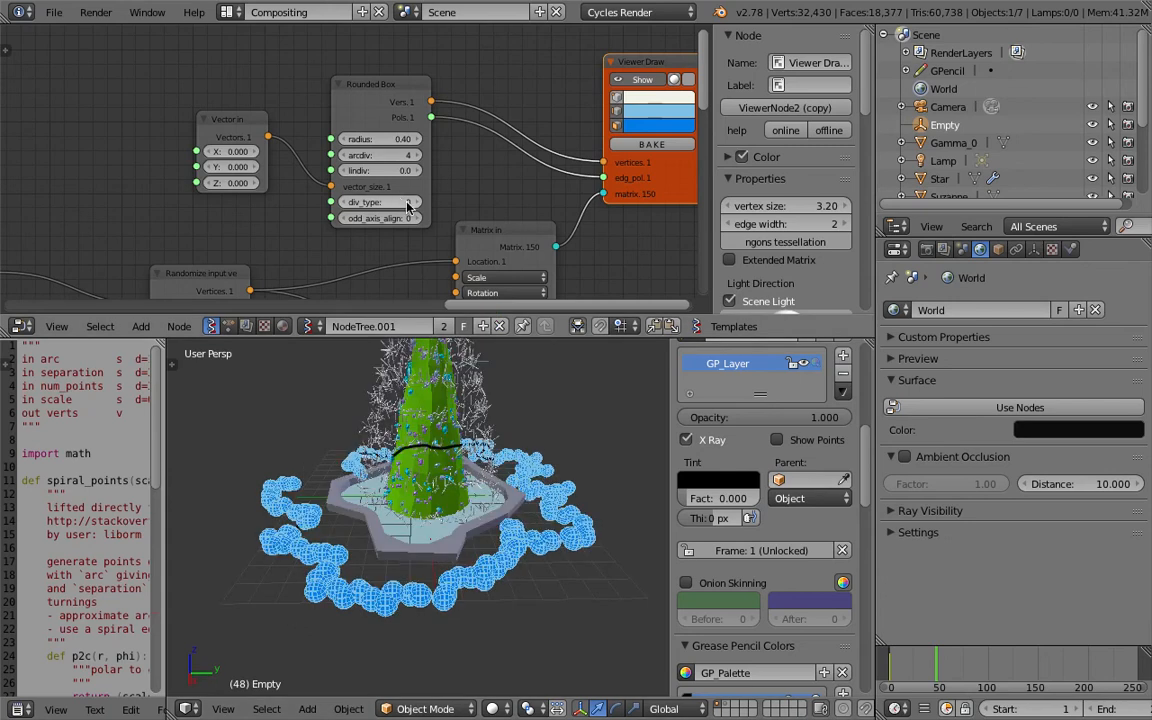
{"action": "left_click", "coordinate": [344, 156]}
{"action": "left_click", "coordinate": [346, 157]}
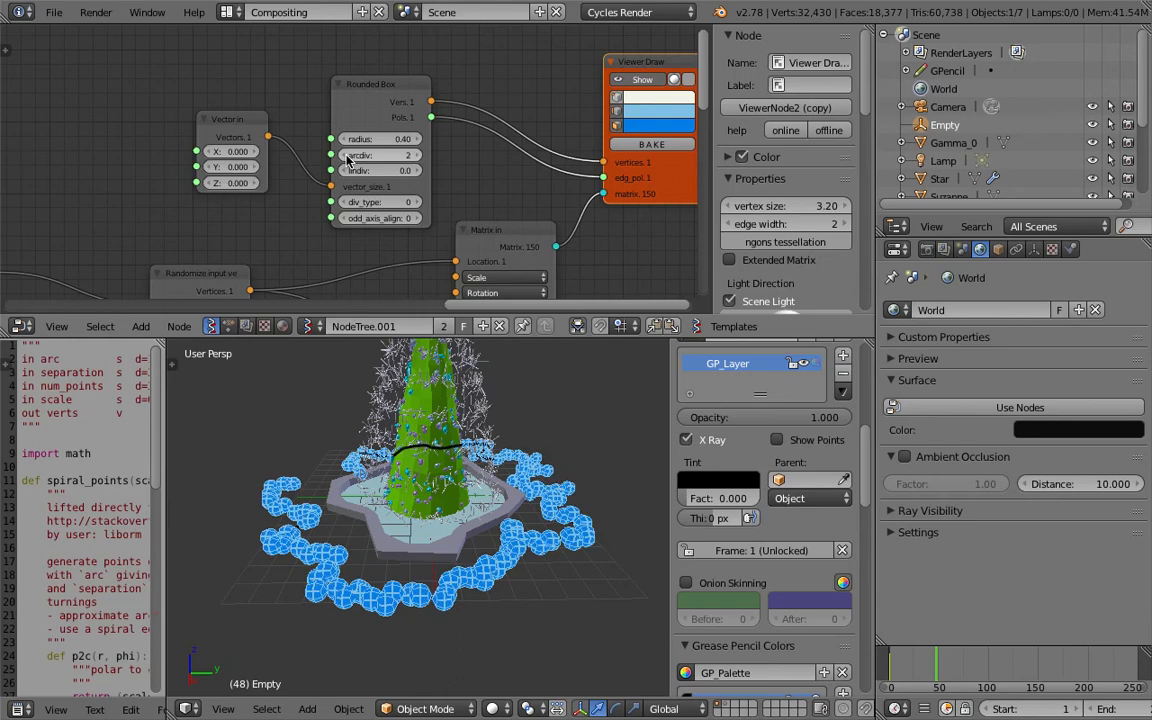
{"action": "left_click", "coordinate": [346, 157]}
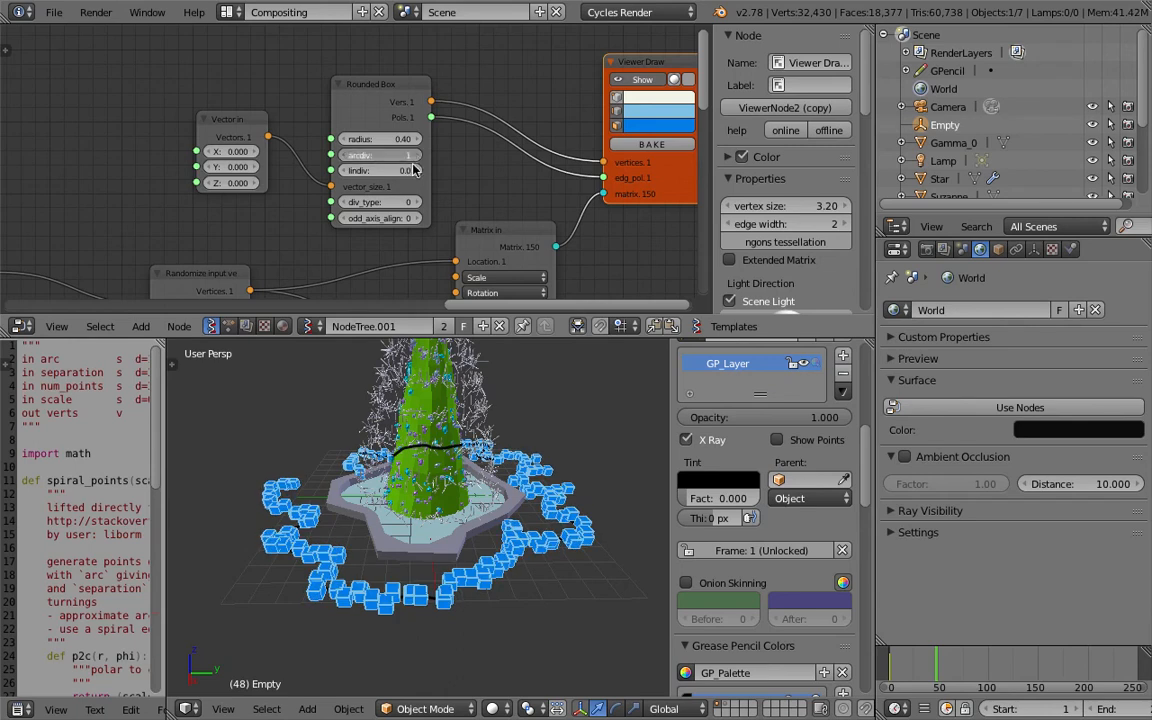
{"action": "left_click", "coordinate": [376, 155]}
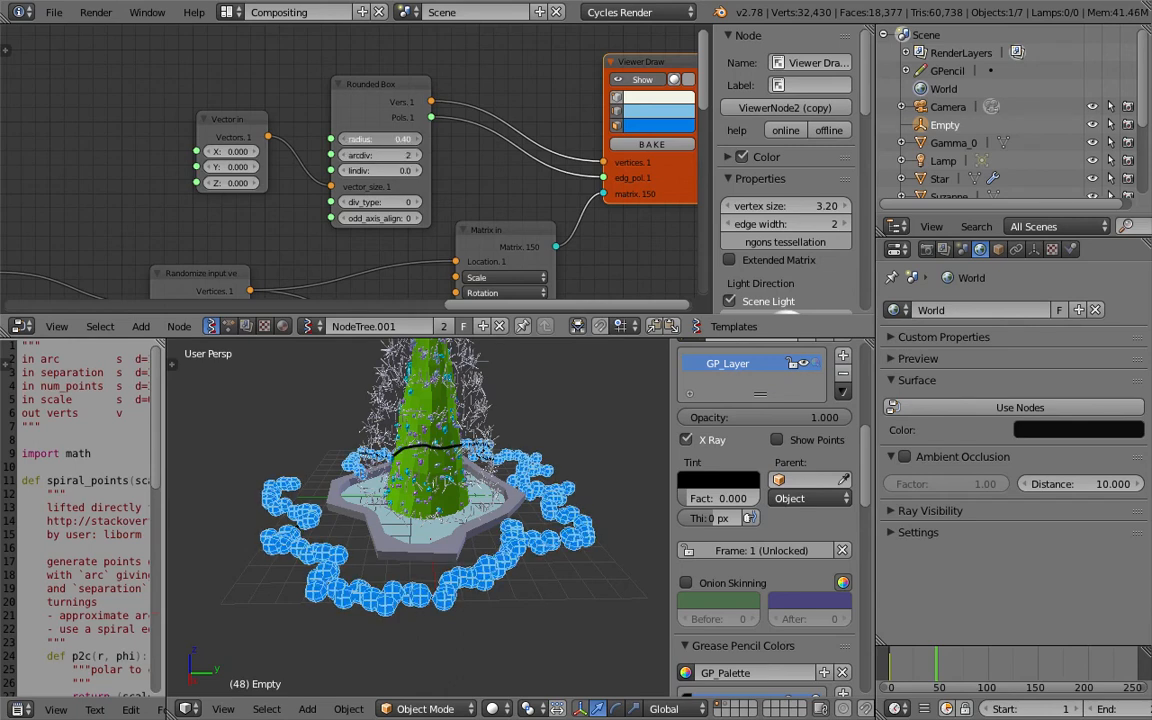
Raise the Rounded Box's radius to 0.55 and save the file.
{"action": "left_click_drag", "start_coordinate": [397, 146], "coordinate": [426, 146]}
{"action": "key", "text": "ctrl+s"}
{"action": "left_click", "coordinate": [397, 146]}
Set the Int node feeding the Resample Stroke range count to 20 and save the file.
{"action": "scroll", "coordinate": [397, 147], "scroll_direction": "down", "scroll_amount": 1}
{"action": "middle_click_drag", "start_coordinate": [386, 237], "coordinate": [450, 184]}
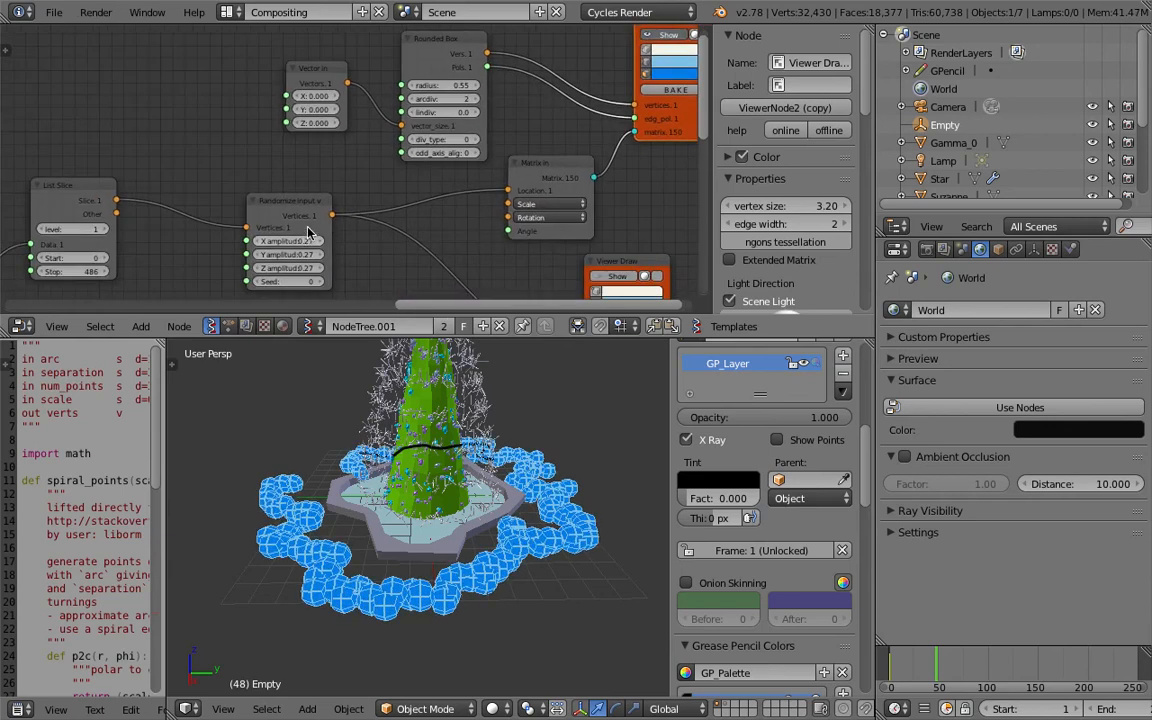
{"action": "middle_click_drag", "start_coordinate": [228, 235], "coordinate": [349, 162]}
{"action": "middle_click_drag", "start_coordinate": [55, 203], "coordinate": [413, 163]}
{"action": "middle_click_drag", "start_coordinate": [262, 225], "coordinate": [367, 148]}
{"action": "middle_click_drag", "start_coordinate": [240, 288], "coordinate": [401, 197]}
{"action": "middle_click_drag", "start_coordinate": [98, 286], "coordinate": [338, 152]}
{"action": "scroll", "coordinate": [336, 153], "scroll_direction": "up", "scroll_amount": 1}
{"action": "middle_click_drag", "start_coordinate": [205, 140], "coordinate": [254, 186]}
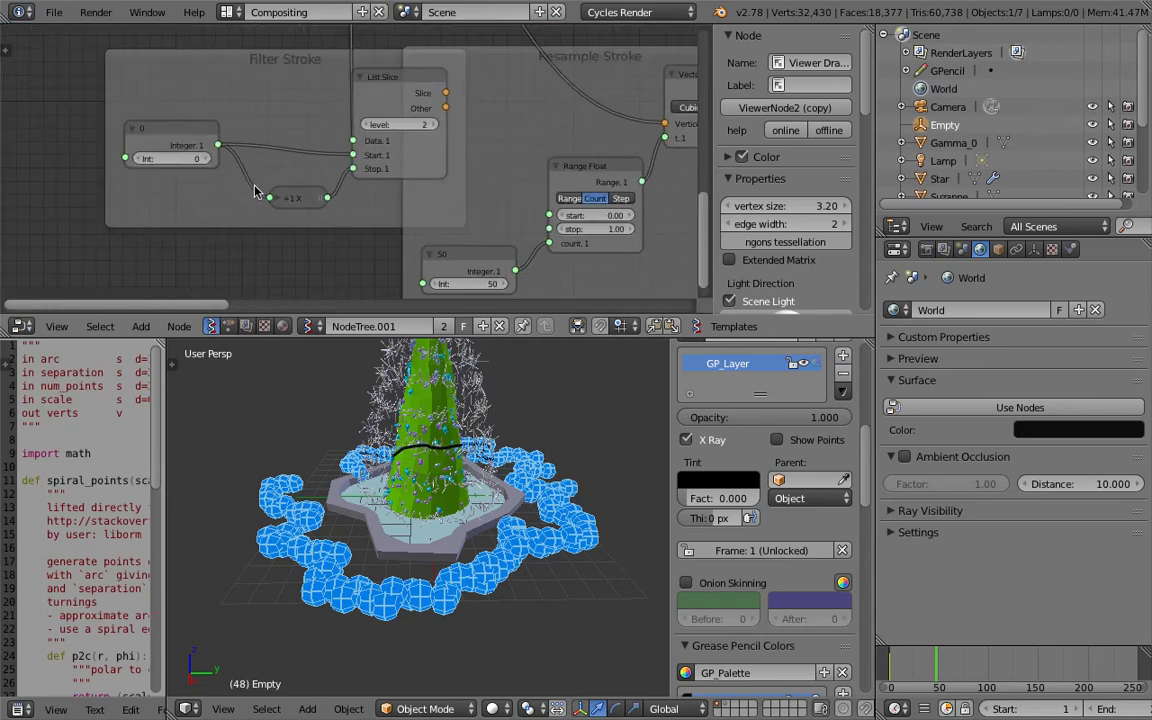
{"action": "left_click", "coordinate": [463, 284]}
{"action": "type", "text": "2"}
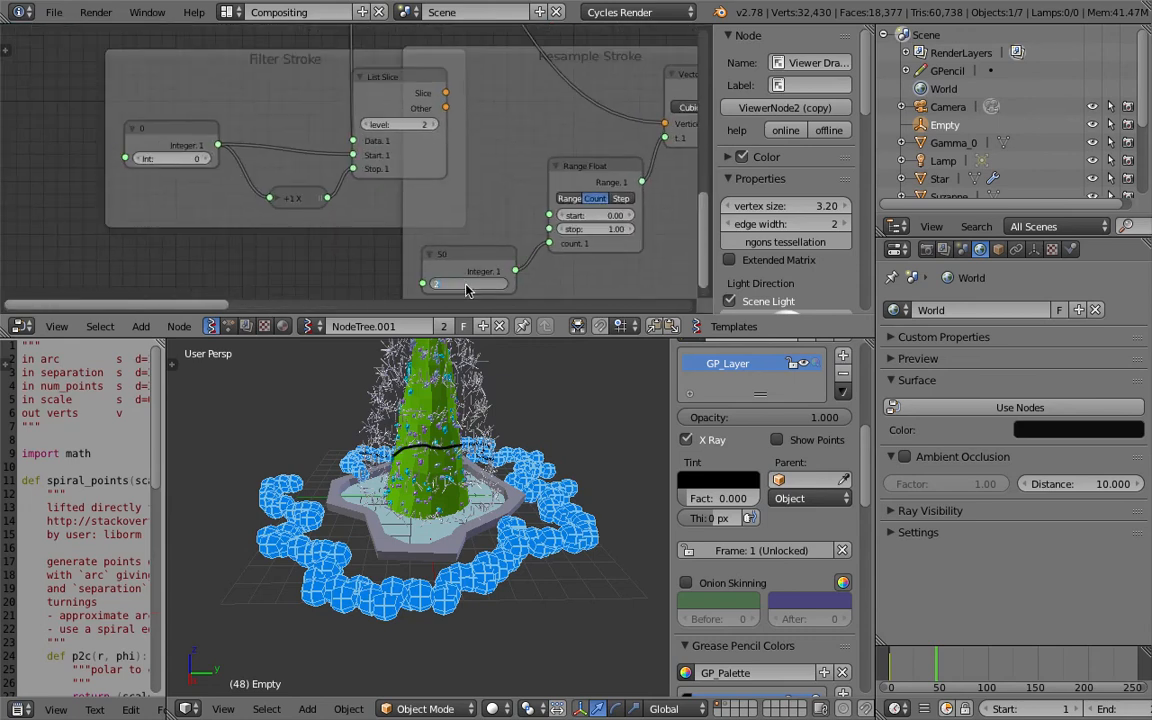
{"action": "type", "text": "0"}
{"action": "key", "text": "Return"}
{"action": "middle_click_drag", "start_coordinate": [450, 508], "coordinate": [458, 503]}
{"action": "key", "text": "ctrl+s"}
{"action": "left_click", "coordinate": [458, 503]}
Change the edge colour of the Viewer Draw node displaying the rounded boxes to a pale, nearly white blue.
{"action": "scroll", "coordinate": [501, 172], "scroll_direction": "down", "scroll_amount": 2}
{"action": "middle_click_drag", "start_coordinate": [669, 121], "coordinate": [386, 206]}
{"action": "middle_click_drag", "start_coordinate": [678, 44], "coordinate": [413, 203]}
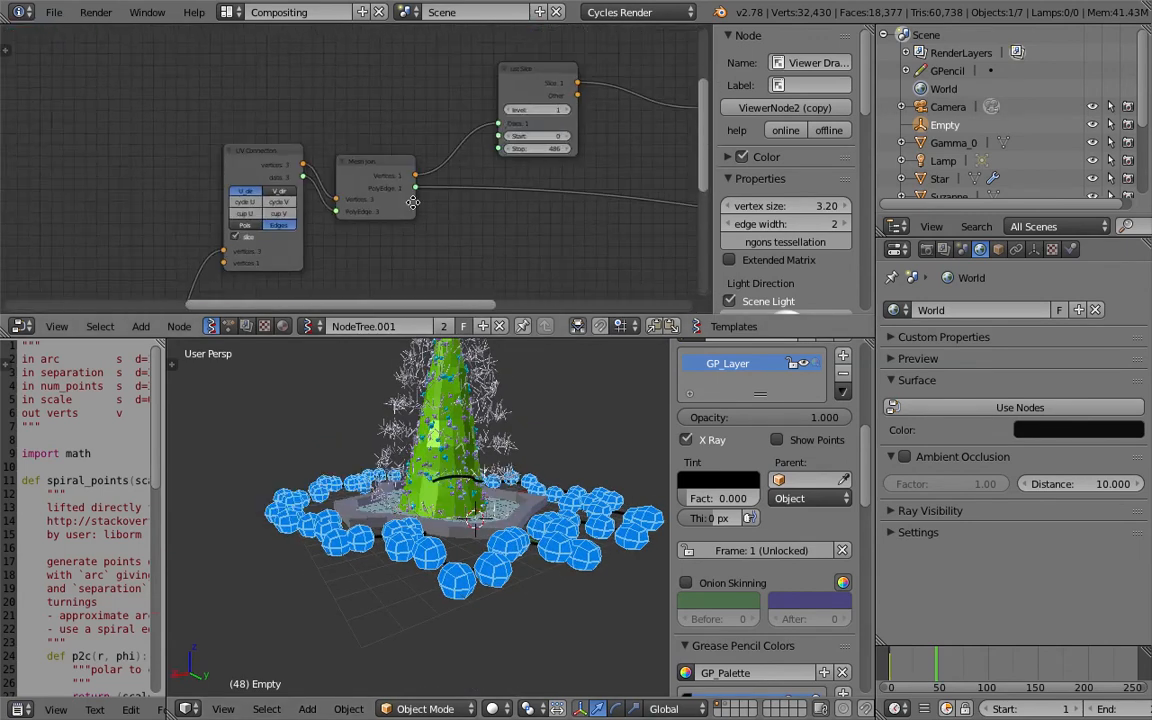
{"action": "scroll", "coordinate": [413, 203], "scroll_direction": "up", "scroll_amount": 1}
{"action": "middle_click_drag", "start_coordinate": [488, 170], "coordinate": [399, 200]}
{"action": "middle_click_drag", "start_coordinate": [608, 151], "coordinate": [460, 161]}
{"action": "middle_click_drag", "start_coordinate": [620, 45], "coordinate": [466, 192]}
{"action": "scroll", "coordinate": [402, 150], "scroll_direction": "down", "scroll_amount": 1}
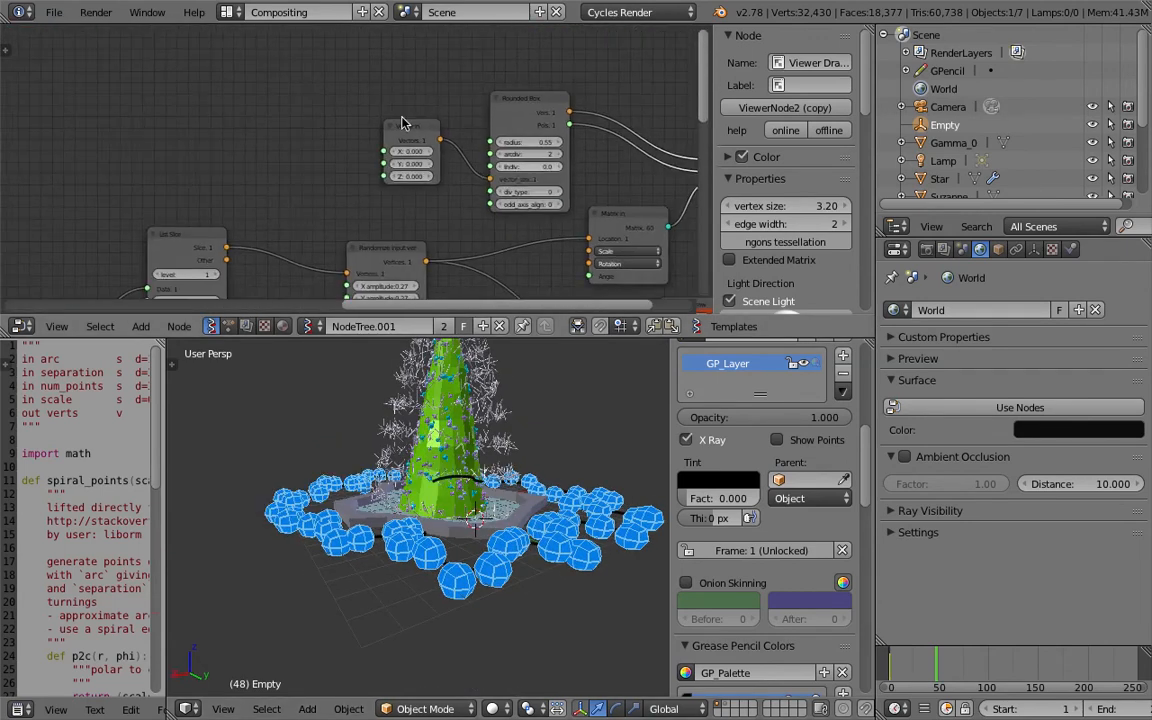
{"action": "middle_click_drag", "start_coordinate": [673, 168], "coordinate": [383, 165]}
{"action": "left_click", "coordinate": [449, 125]}
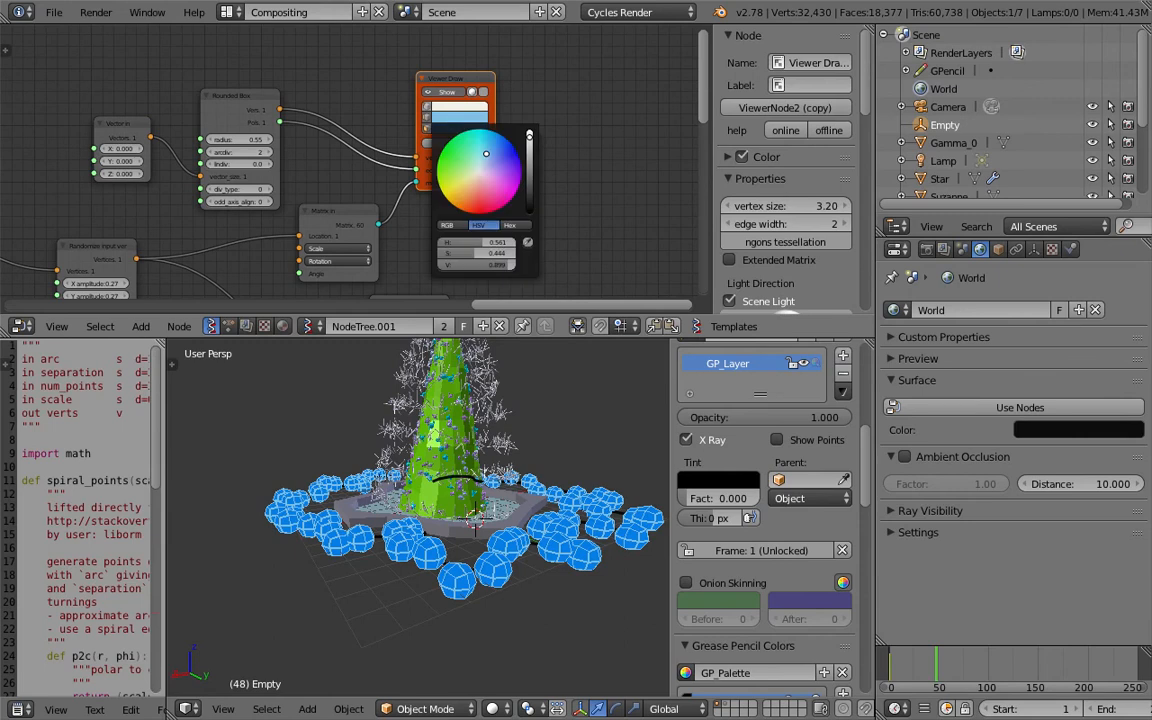
{"action": "left_click_drag", "start_coordinate": [486, 153], "coordinate": [481, 170]}
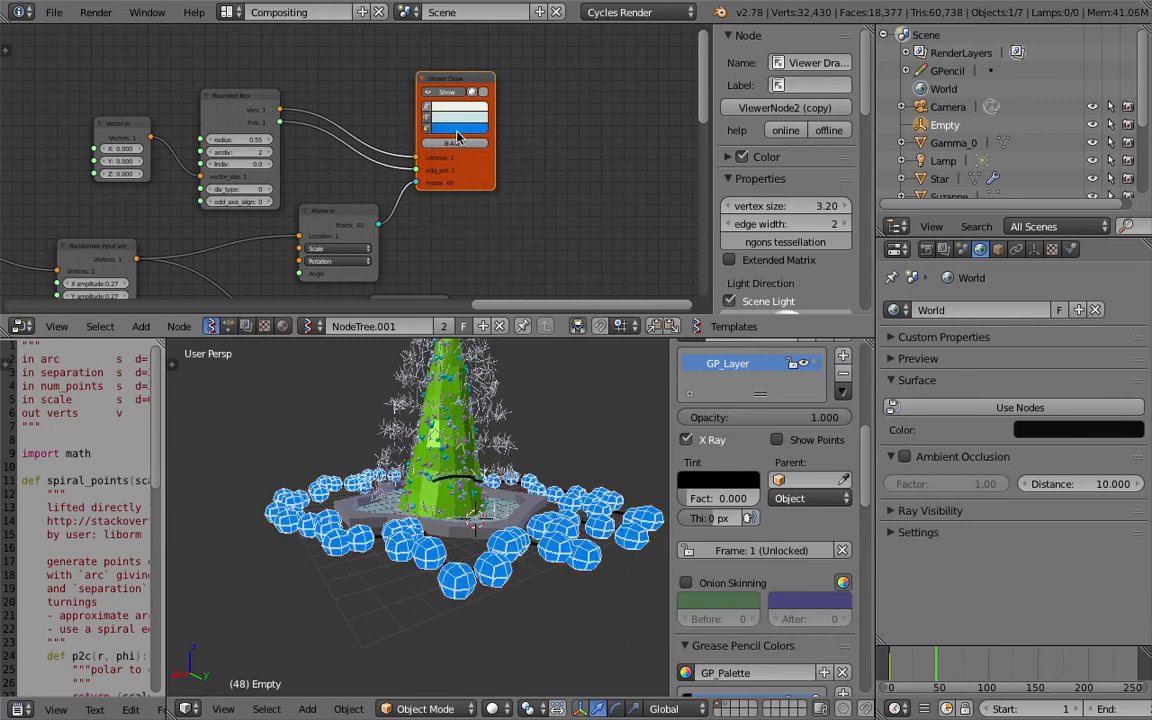
Change the face colour of the same Viewer Draw node to a dark slate blue-grey.
{"action": "left_click", "coordinate": [459, 131]}
{"action": "left_click", "coordinate": [470, 168]}
{"action": "left_click_drag", "start_coordinate": [469, 173], "coordinate": [482, 190]}
{"action": "mouse_move", "coordinate": [529, 150]}
{"action": "left_mouse_down"}
{"action": "mouse_move", "coordinate": [529, 191]}
{"action": "mouse_move", "coordinate": [484, 173]}
{"action": "left_mouse_up"}
{"action": "mouse_move", "coordinate": [506, 508]}
{"action": "middle_mouse_down"}
{"action": "mouse_move", "coordinate": [519, 532]}
{"action": "mouse_move", "coordinate": [495, 498]}
{"action": "middle_mouse_up"}
Move the Vector in node away from the Rounded Box and add a Random Num Gen node above it.
{"action": "middle_click_drag", "start_coordinate": [322, 151], "coordinate": [548, 190]}
{"action": "left_click_drag", "start_coordinate": [357, 163], "coordinate": [300, 169]}
{"action": "key", "text": "shift+a"}
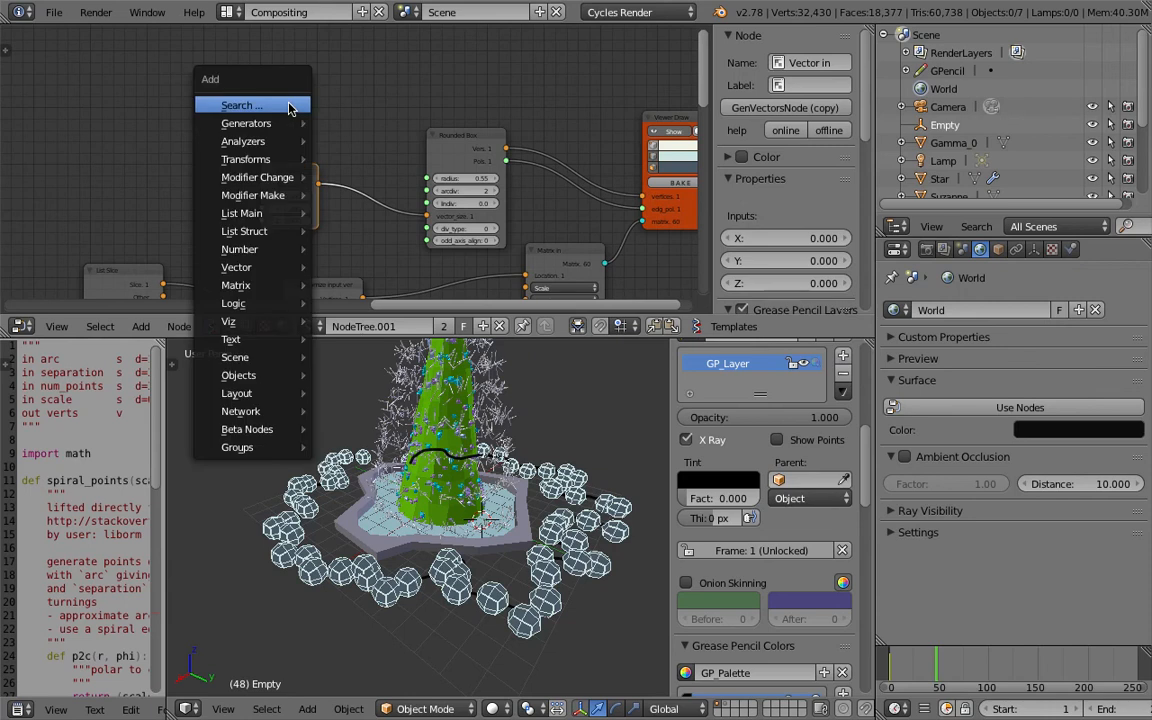
{"action": "left_click", "coordinate": [292, 105]}
{"action": "type", "text": "random"}
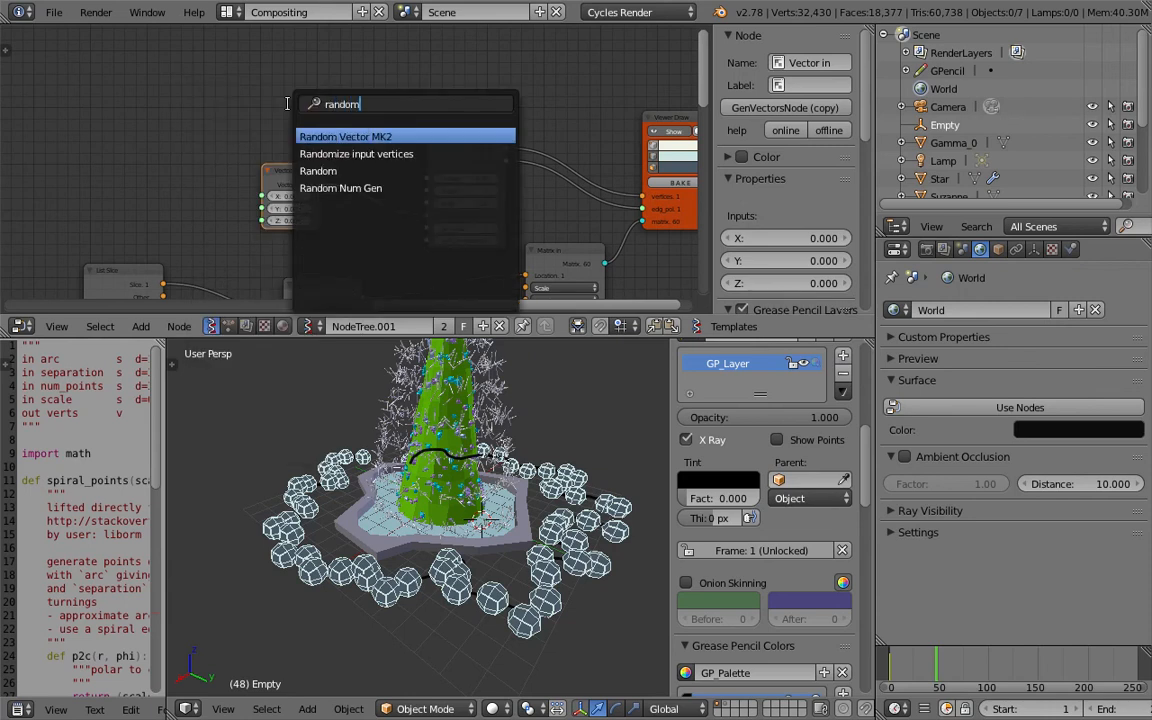
{"action": "key", "text": "Down"}
{"action": "key", "text": "Down"}
{"action": "key", "text": "Down"}
{"action": "key", "text": "Return"}
{"action": "left_click", "coordinate": [250, 45]}
Link the Random Num Gen's Value to the Rounded Box's radius and switch the generator to Float.
{"action": "left_click_drag", "start_coordinate": [327, 59], "coordinate": [427, 178]}
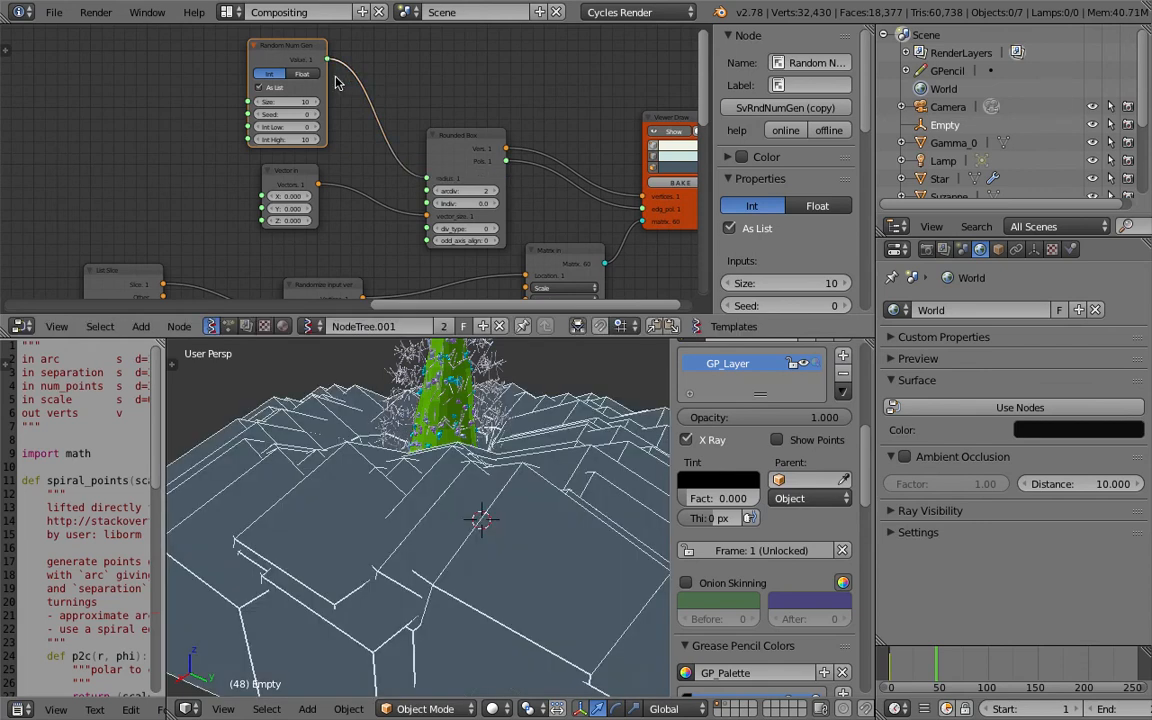
{"action": "left_click", "coordinate": [314, 78]}
{"action": "scroll", "coordinate": [300, 122], "scroll_direction": "up", "scroll_amount": 2}
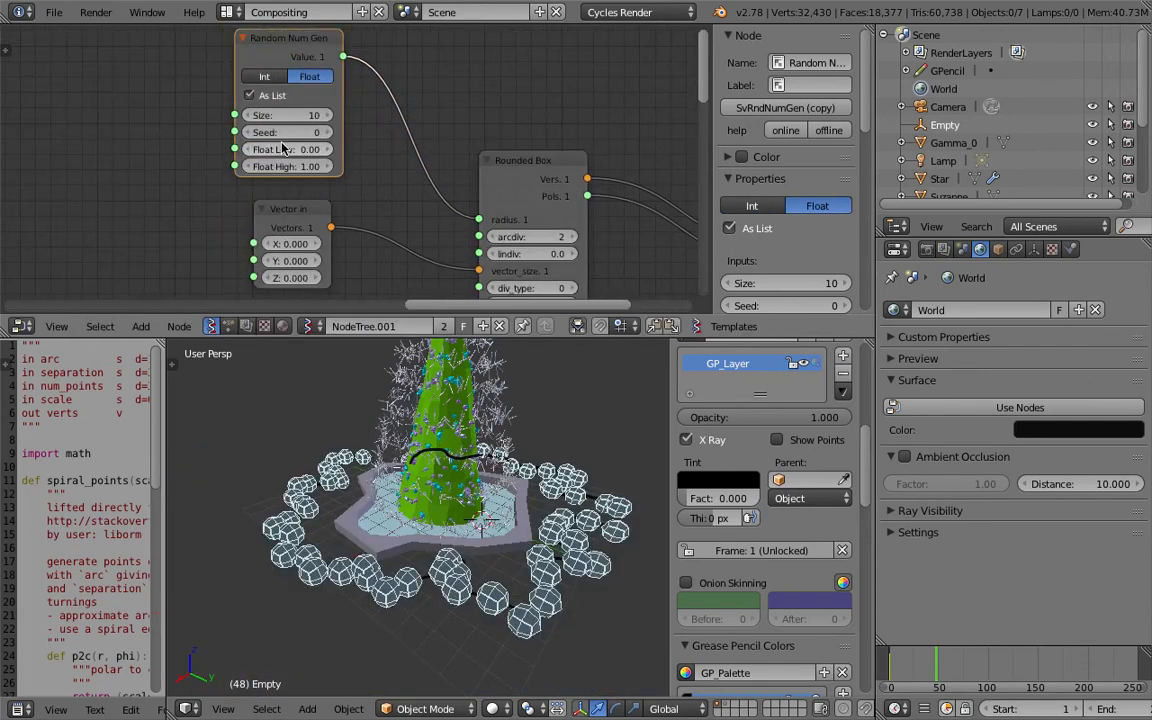
Set the Random Num Gen to Float Low 0.66, Float High 1.24, Size 72 and Seed 44.
{"action": "left_click_drag", "start_coordinate": [304, 151], "coordinate": [329, 168]}
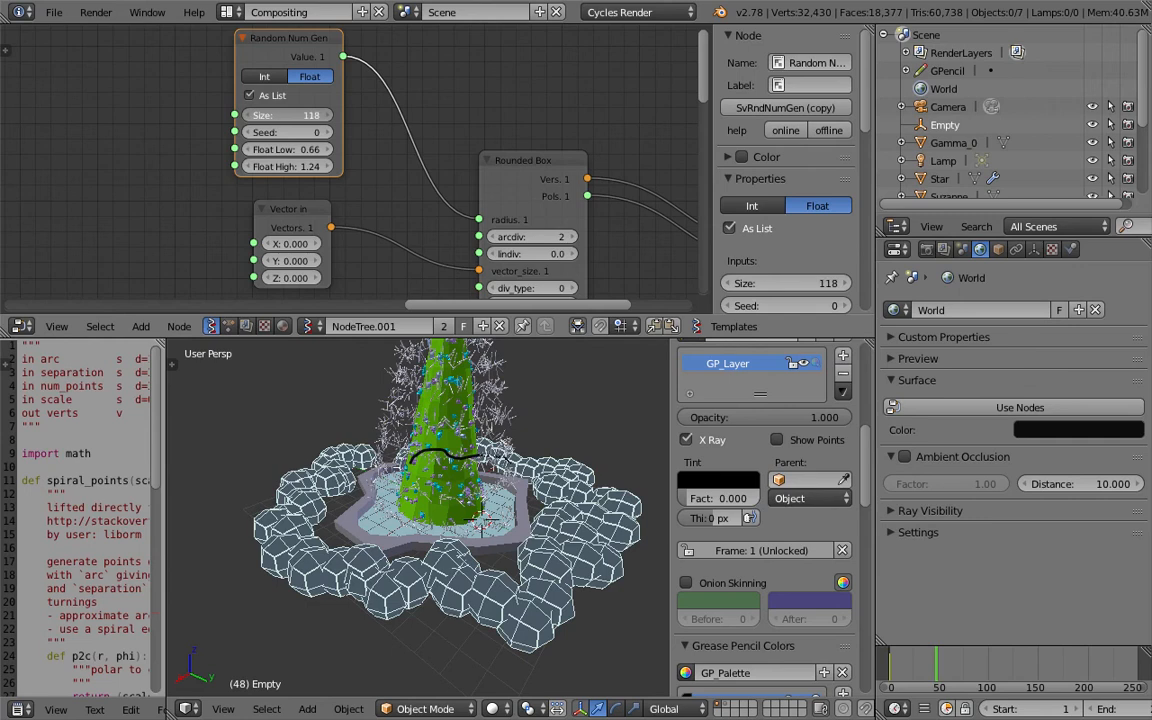
{"action": "mouse_move", "coordinate": [304, 116]}
{"action": "left_mouse_down"}
{"action": "mouse_move", "coordinate": [317, 116]}
{"action": "mouse_move", "coordinate": [304, 132]}
{"action": "mouse_move", "coordinate": [346, 132]}
{"action": "mouse_move", "coordinate": [270, 118]}
{"action": "left_mouse_up"}
{"action": "scroll", "coordinate": [455, 149], "scroll_direction": "down", "scroll_amount": 3}
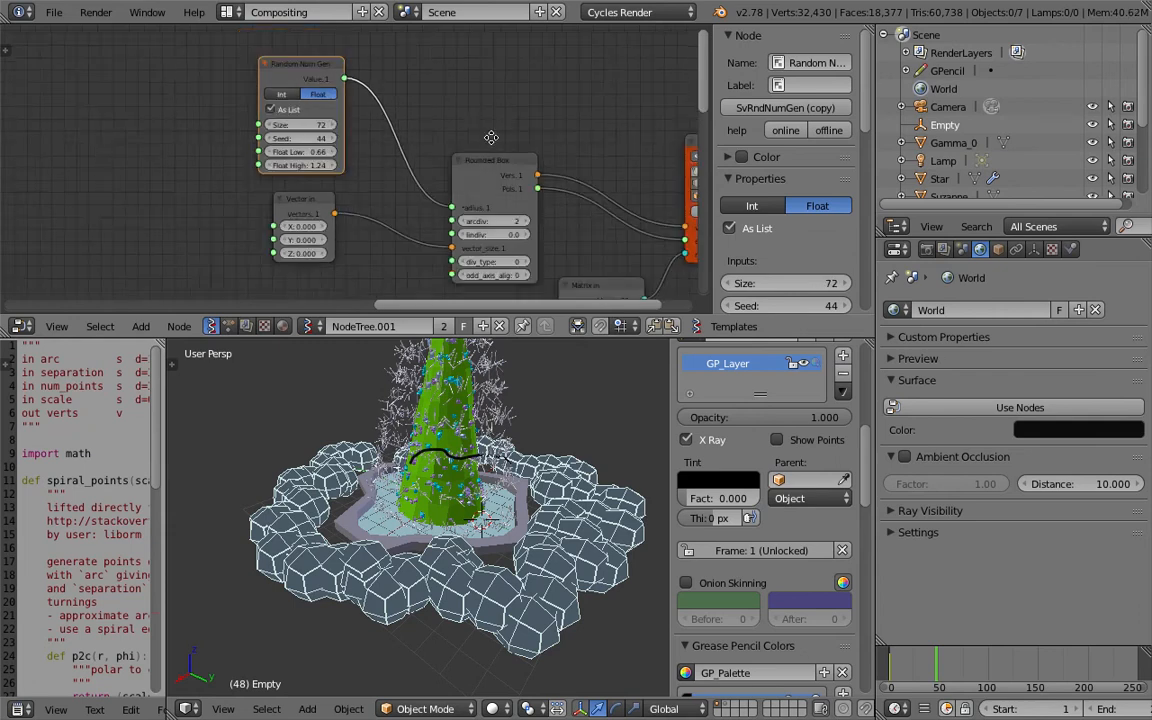
Move the Rounded Box node up beside the Random Num Gen node and select the Random Num Gen.
{"action": "middle_click_drag", "start_coordinate": [490, 139], "coordinate": [342, 134]}
{"action": "scroll", "coordinate": [345, 140], "scroll_direction": "down", "scroll_amount": 2}
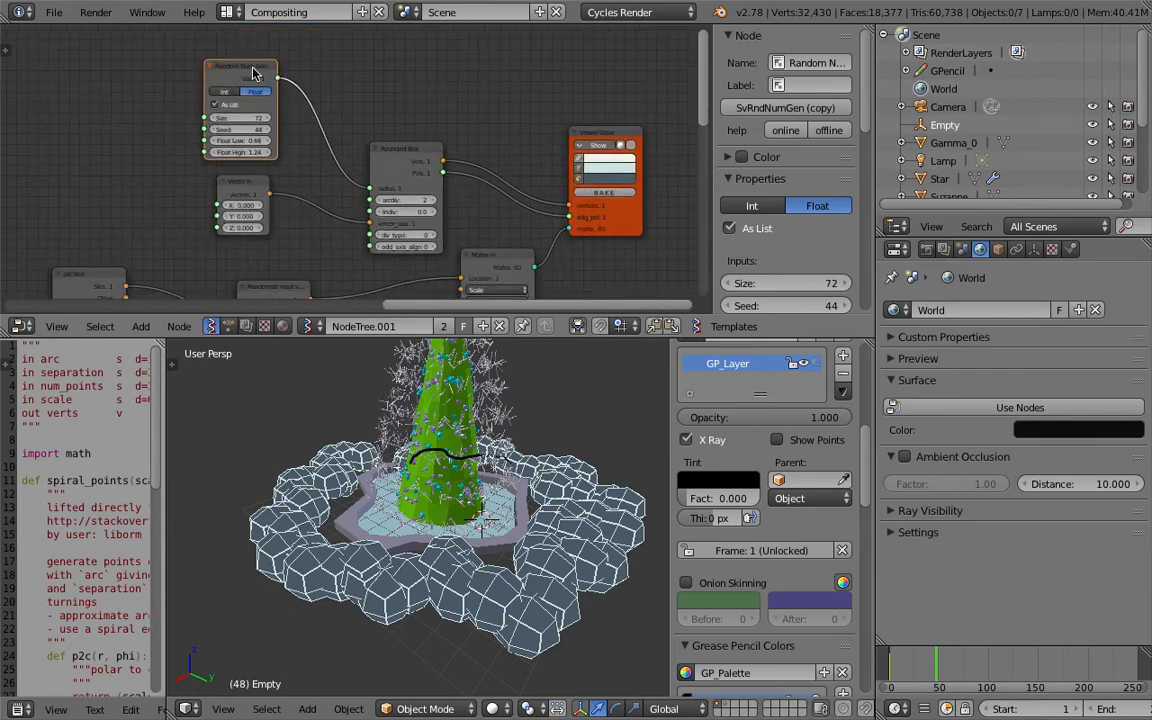
{"action": "scroll", "coordinate": [392, 170], "scroll_direction": "up", "scroll_amount": 1}
{"action": "left_click_drag", "start_coordinate": [385, 155], "coordinate": [387, 90]}
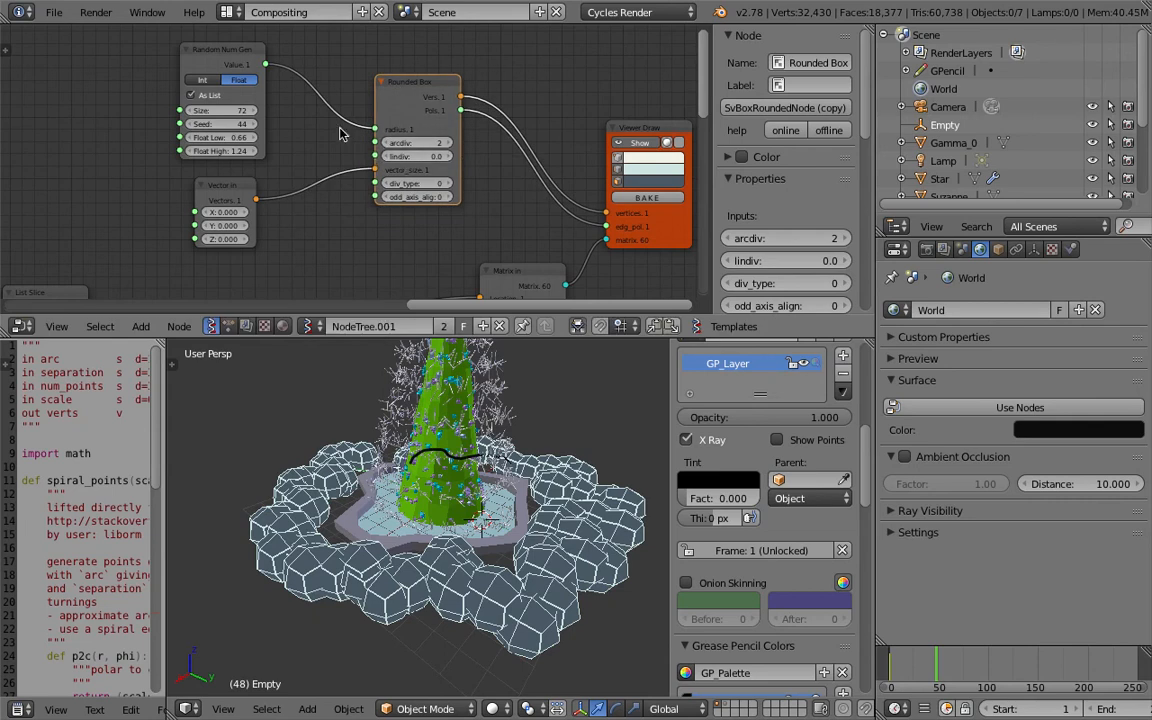
{"action": "left_click", "coordinate": [233, 62]}
{"action": "scroll", "coordinate": [315, 92], "scroll_direction": "down", "scroll_amount": 1}
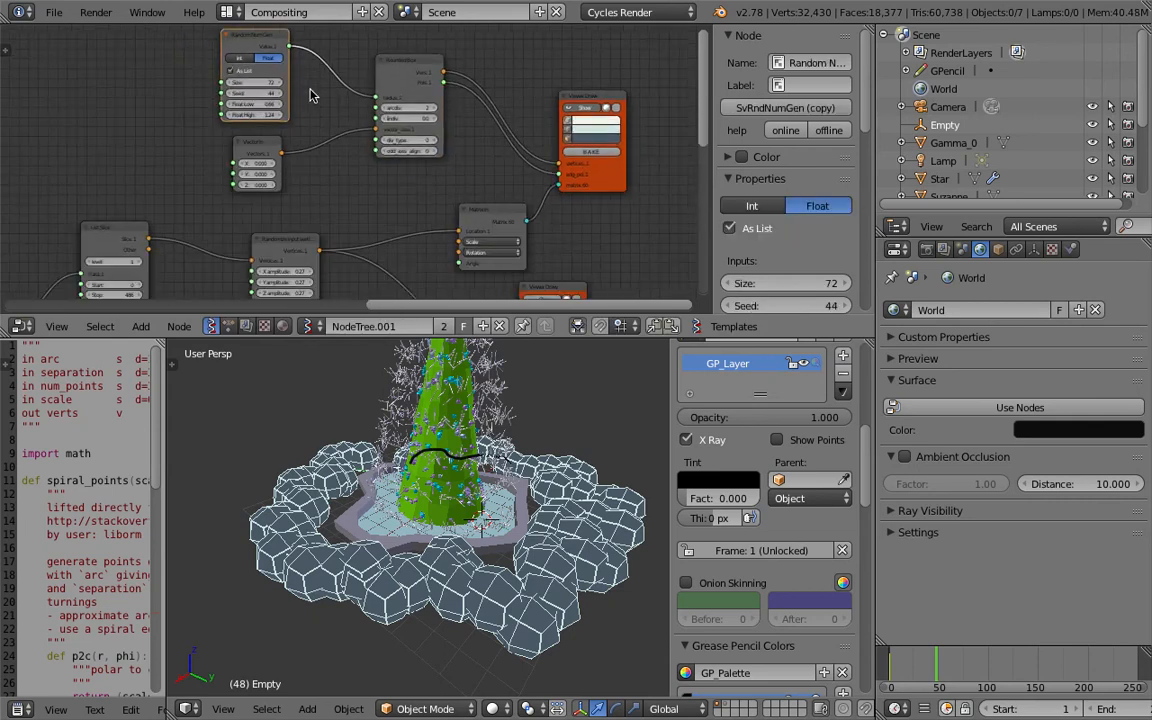
Delete the Random Num Gen node feeding the radius and move the Vector in and Rounded Box nodes upward.
{"action": "key", "text": "x"}
{"action": "left_click", "coordinate": [466, 212]}
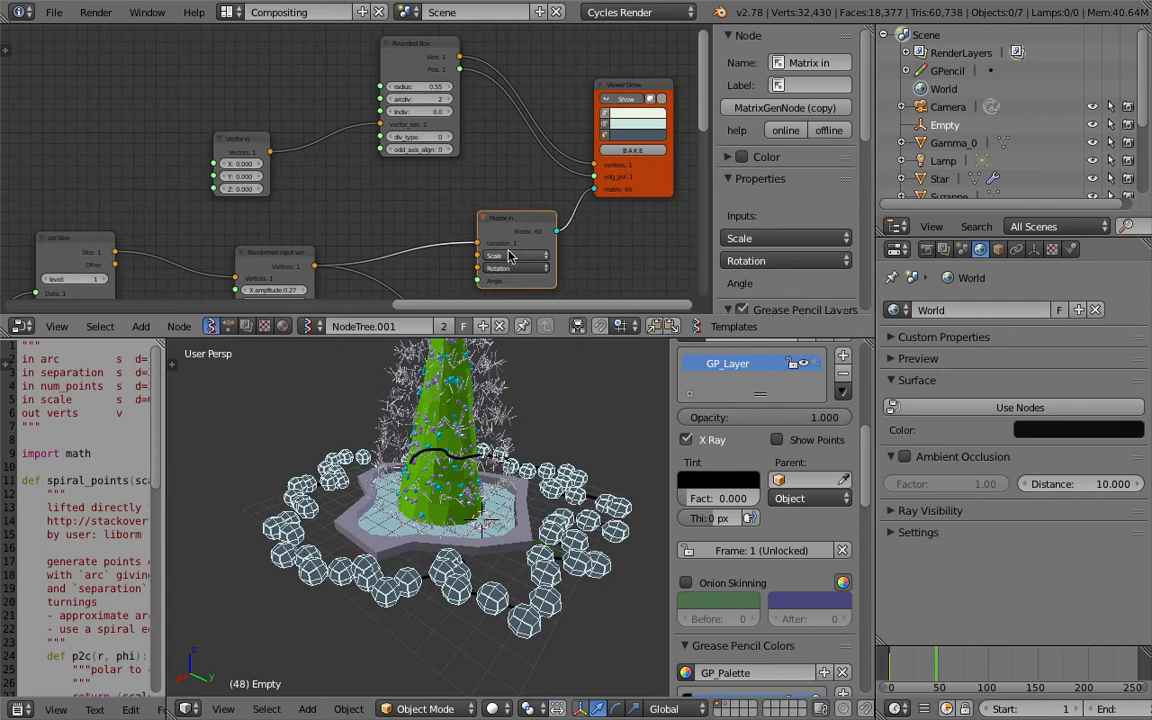
{"action": "scroll", "coordinate": [510, 192], "scroll_direction": "up", "scroll_amount": 1}
{"action": "left_click_drag", "start_coordinate": [265, 115], "coordinate": [306, 52]}
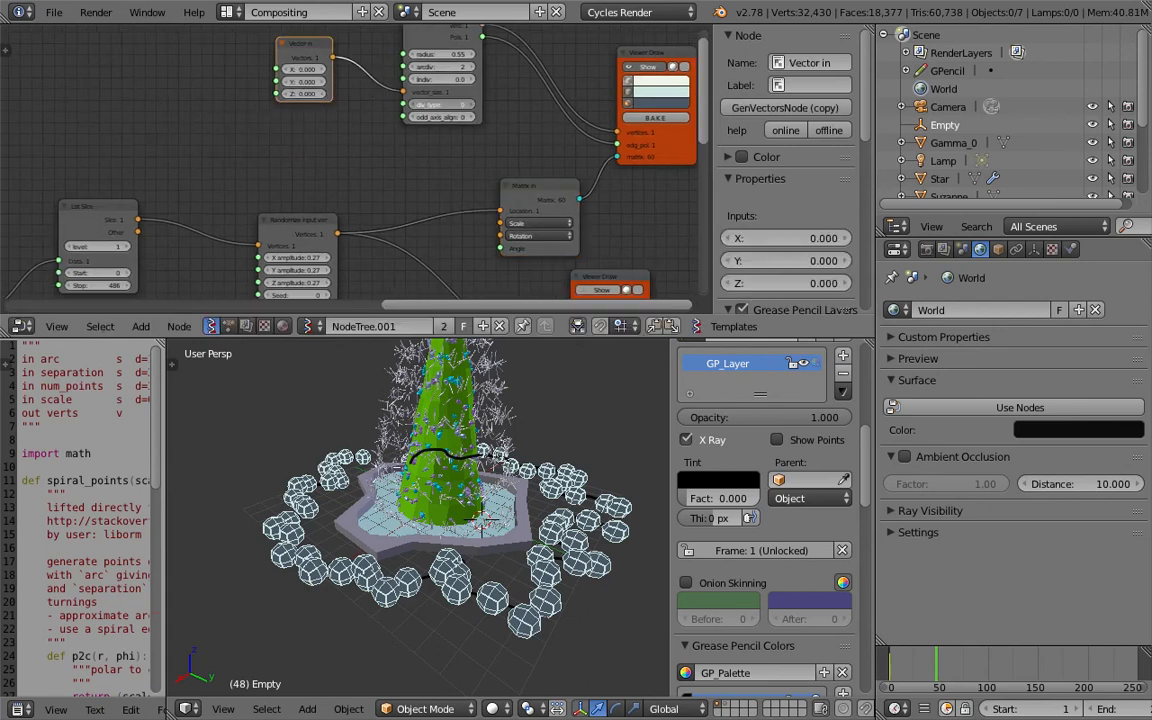
{"action": "left_click_drag", "start_coordinate": [472, 97], "coordinate": [474, 55]}
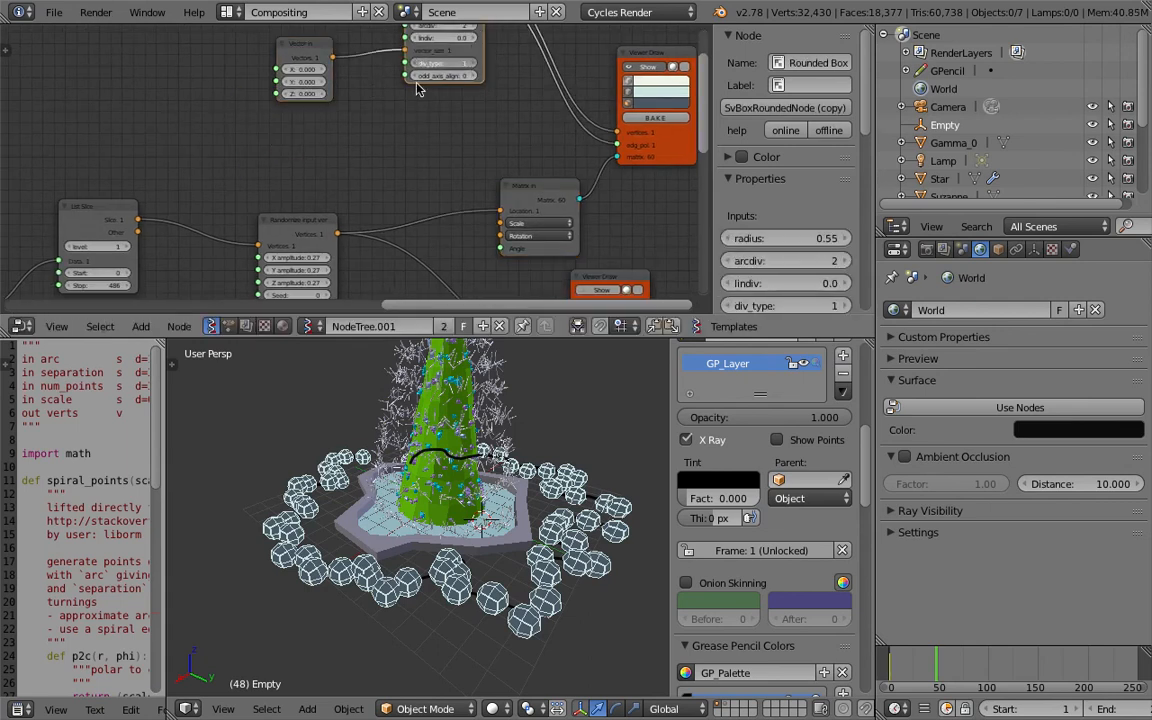
Add a second Vector in node, link it to the Matrix in's Scale, and set its X, Y and Z to 0.570.
{"action": "scroll", "coordinate": [387, 173], "scroll_direction": "up", "scroll_amount": 2}
{"action": "key", "text": "alt+space"}
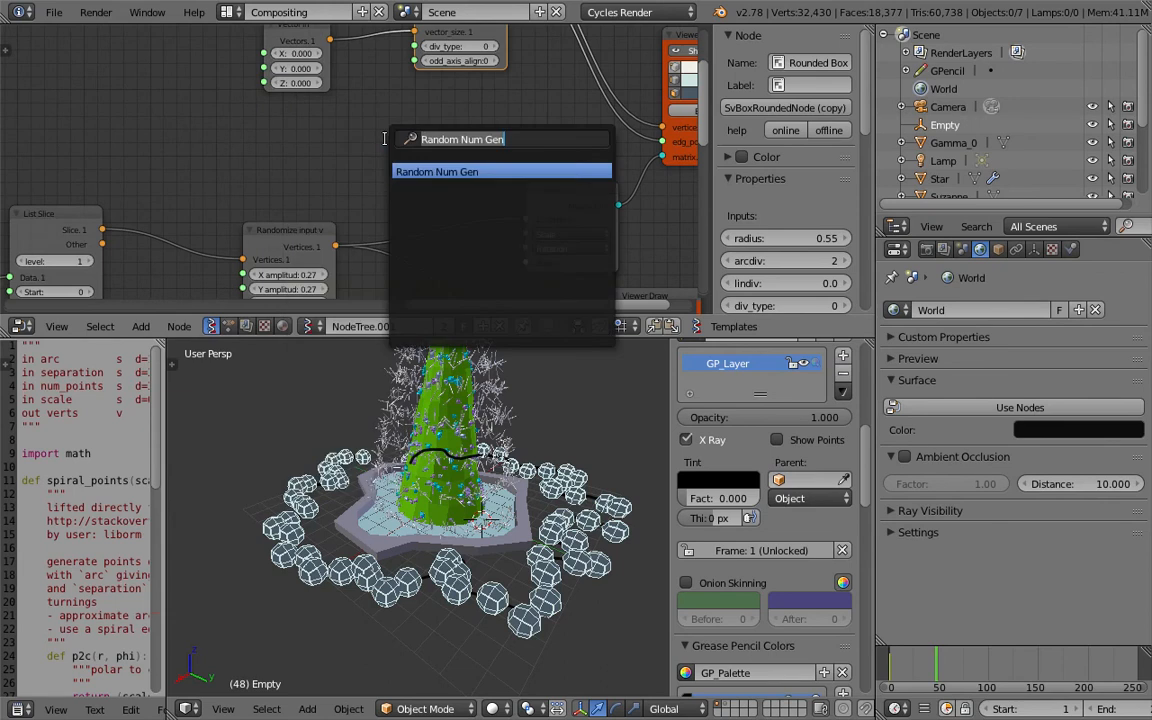
{"action": "type", "text": "vect"}
{"action": "key", "text": "Down"}
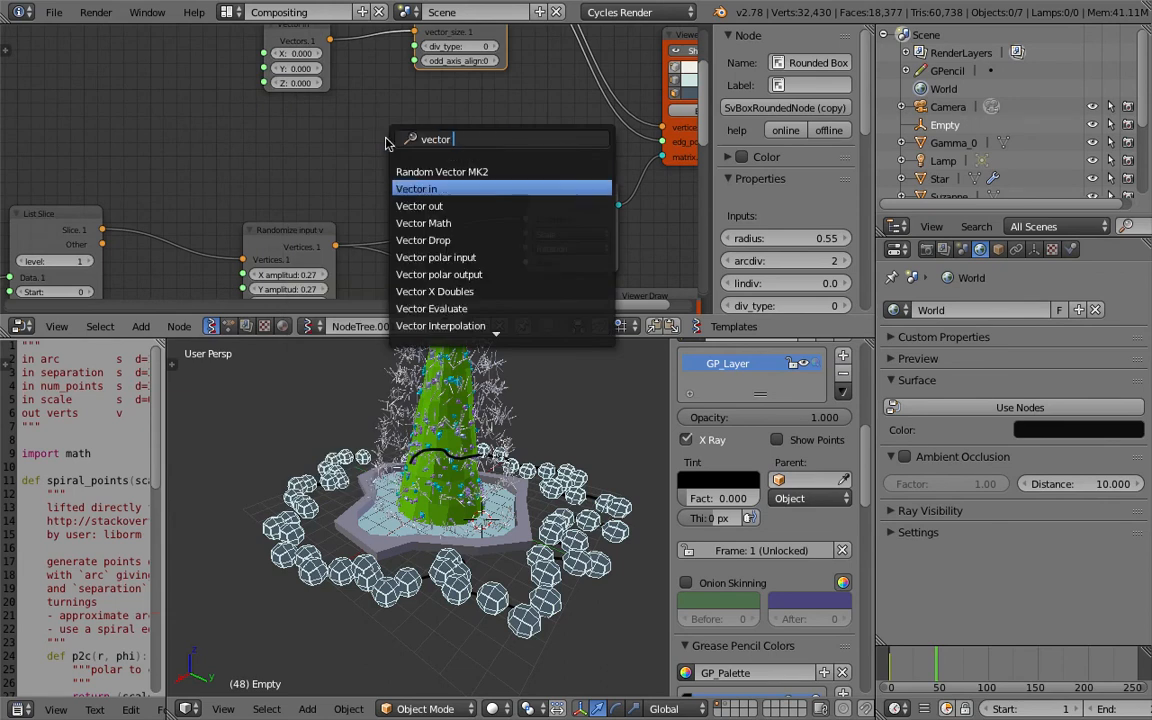
{"action": "key", "text": "Return"}
{"action": "left_click", "coordinate": [395, 120]}
{"action": "left_click_drag", "start_coordinate": [440, 127], "coordinate": [527, 234]}
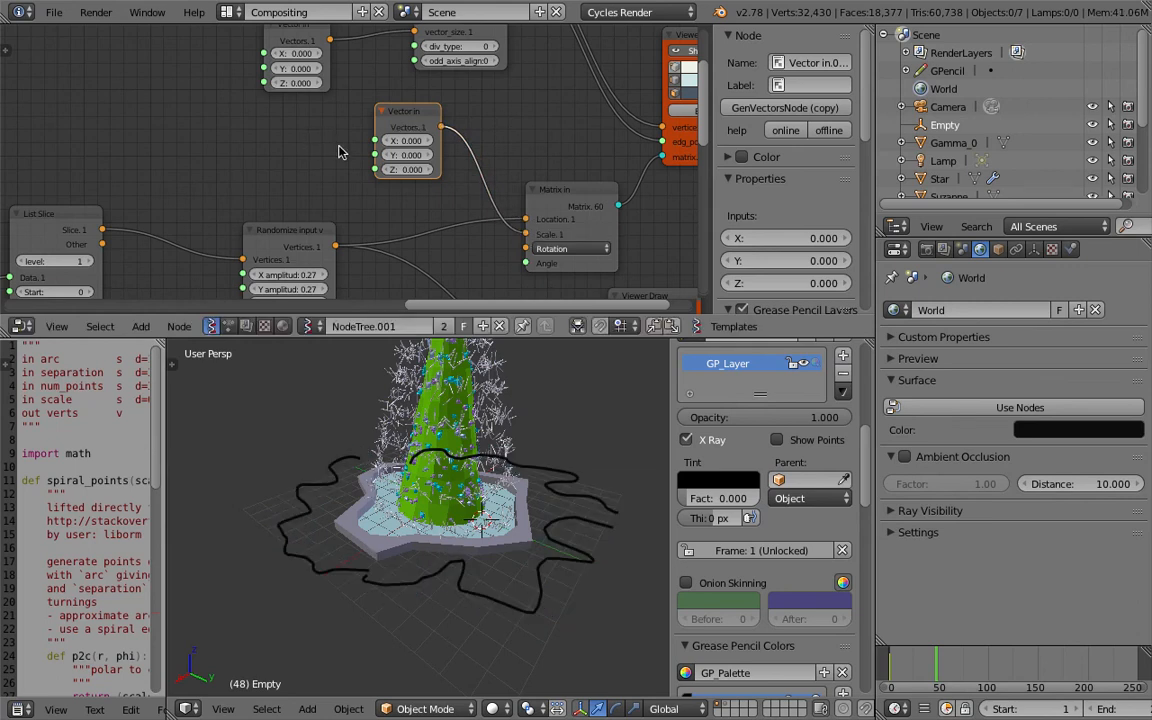
{"action": "left_click_drag", "start_coordinate": [405, 142], "coordinate": [460, 170]}
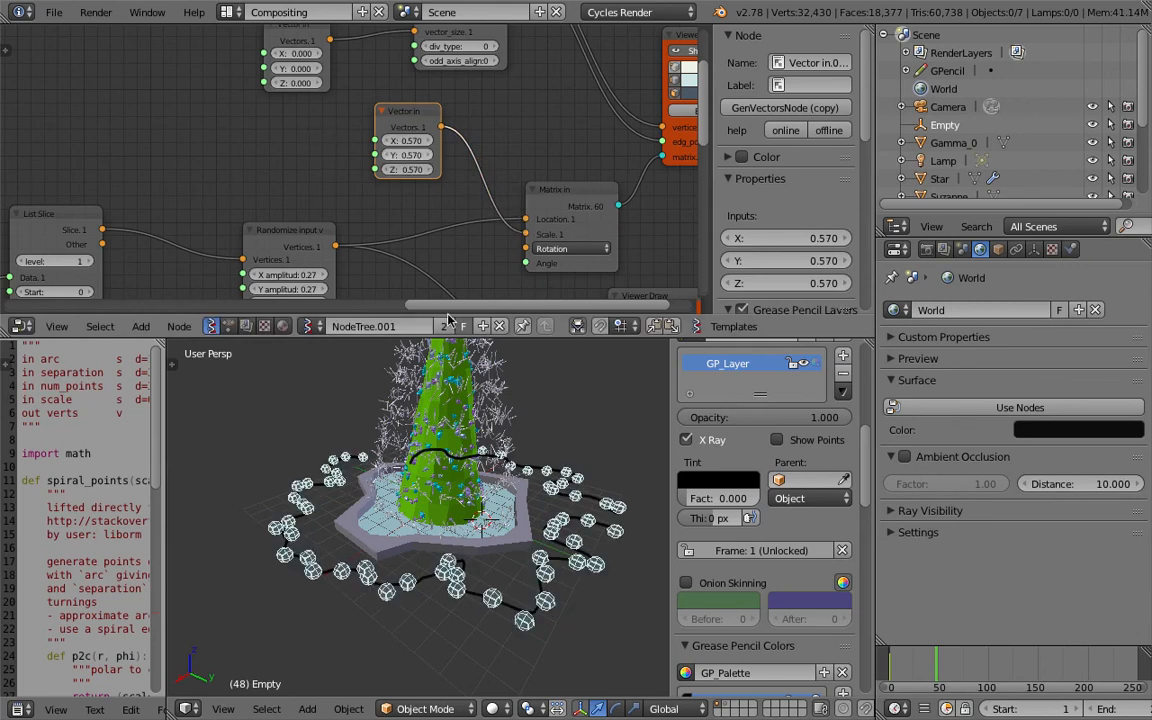
Add a Random Num Gen node to the left of the new Vector in node.
{"action": "middle_click_drag", "start_coordinate": [267, 137], "coordinate": [291, 141]}
{"action": "key", "text": "shift+a"}
{"action": "type", "text": "random"}
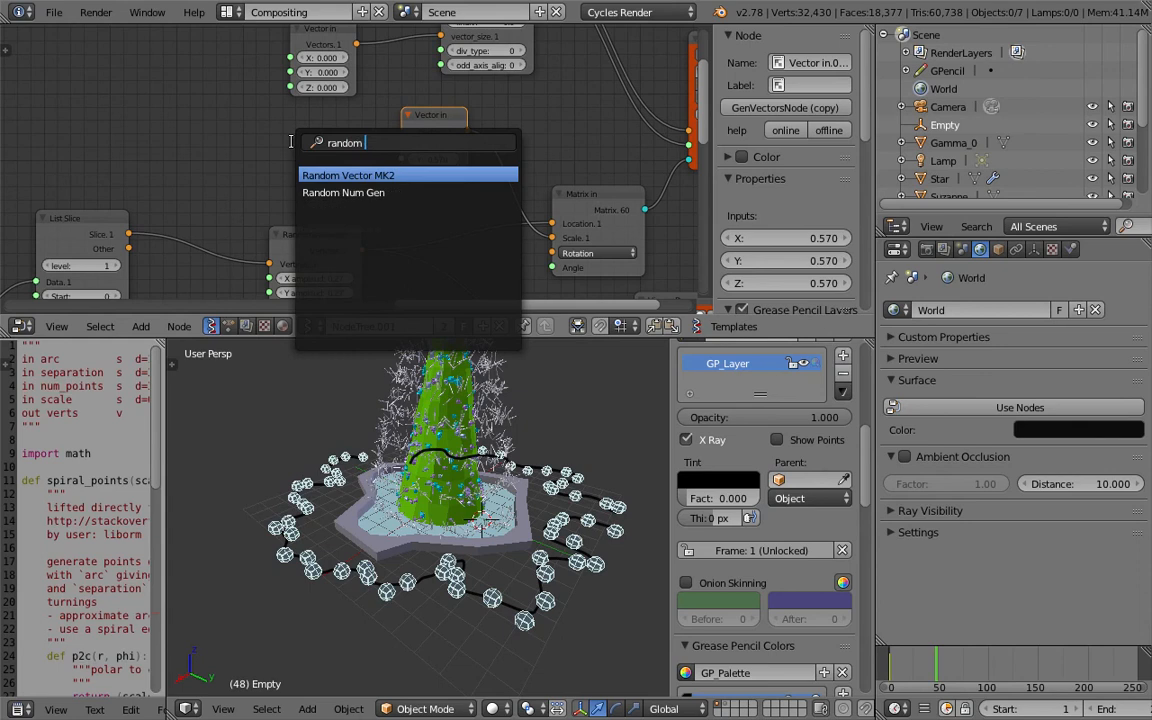
{"action": "key", "text": "Down"}
{"action": "key", "text": "Return"}
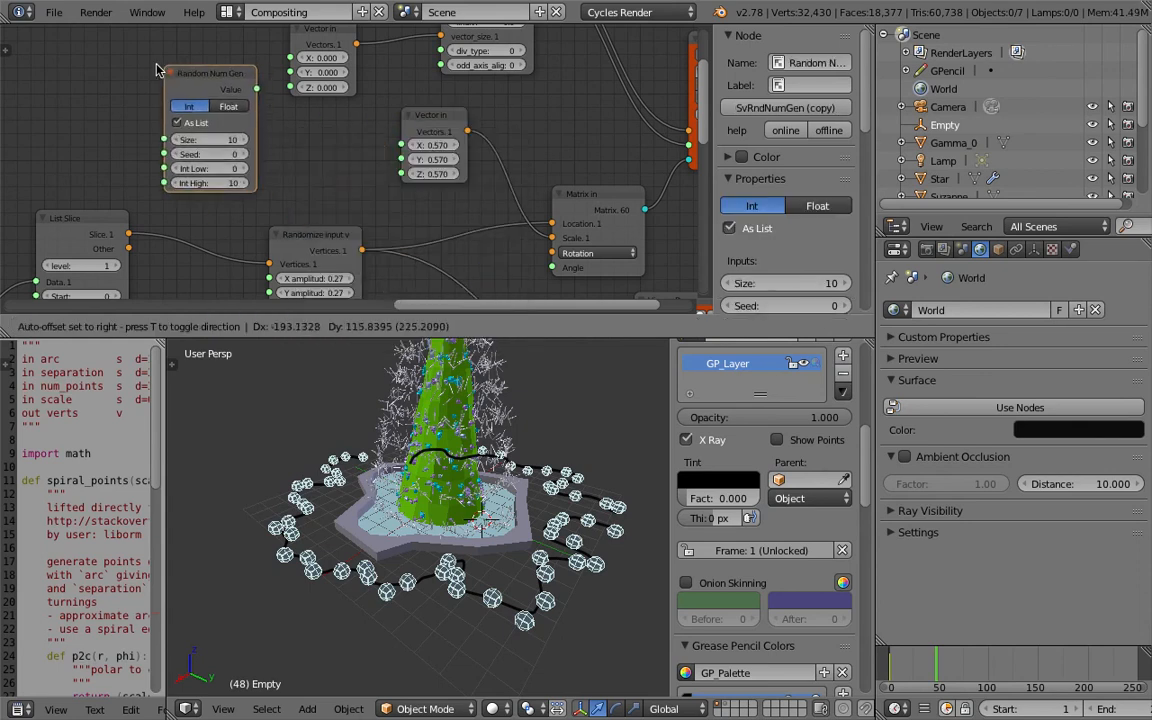
{"action": "left_click", "coordinate": [143, 64]}
Link the Random Num Gen's Value to the X, Y and Z inputs of the new Vector in node.
{"action": "mouse_move", "coordinate": [242, 87]}
{"action": "left_mouse_down"}
{"action": "mouse_move", "coordinate": [392, 138]}
{"action": "mouse_move", "coordinate": [262, 94]}
{"action": "left_mouse_up"}
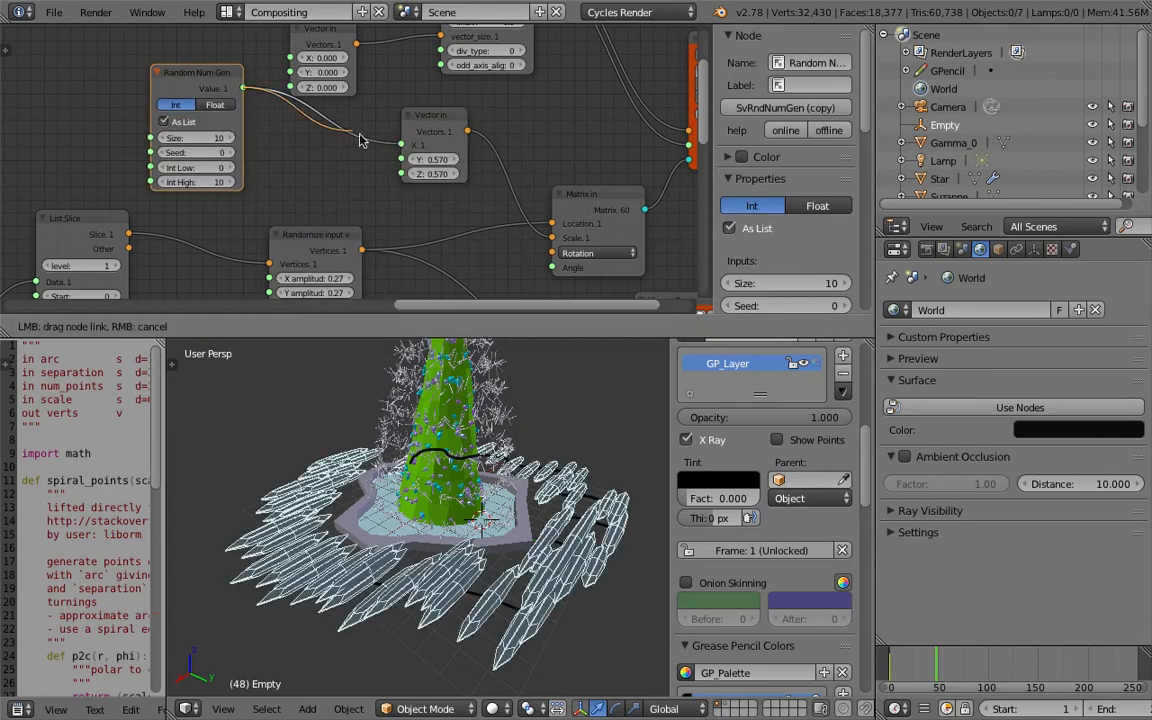
{"action": "left_click_drag", "start_coordinate": [397, 160], "coordinate": [401, 160]}
{"action": "left_click_drag", "start_coordinate": [243, 88], "coordinate": [401, 174]}
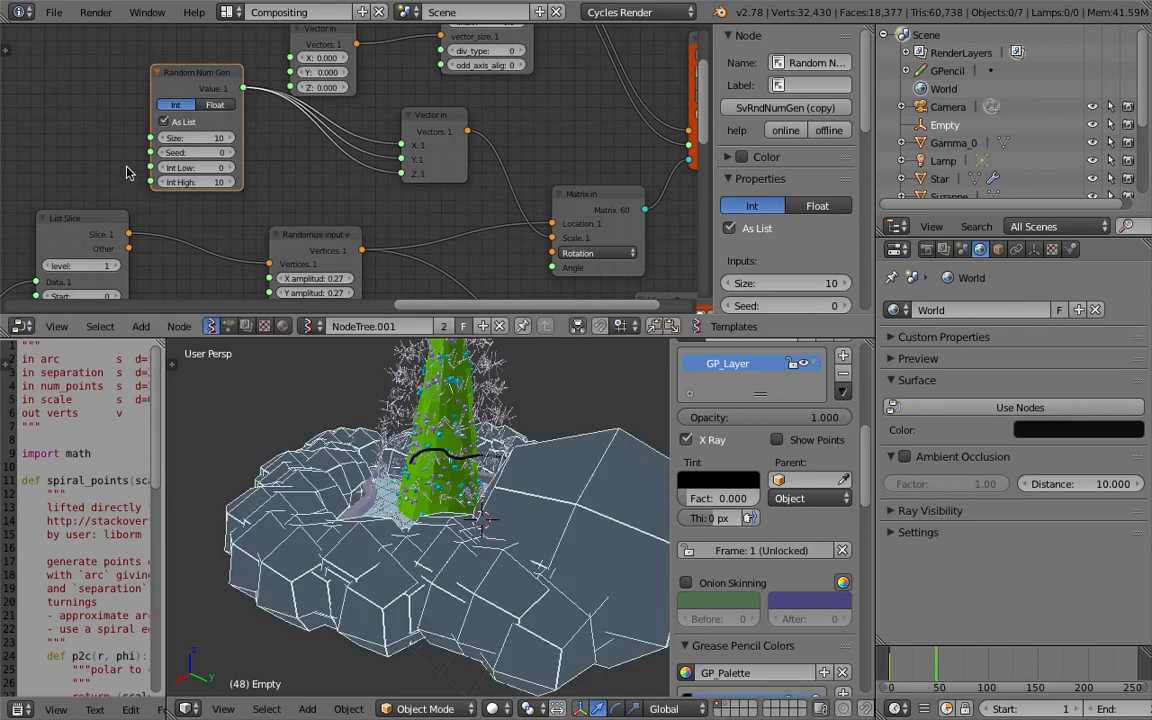
Shift the Random Num Gen node aside and switch it to Float with Float Low 0.36 and Float High 2.44.
{"action": "left_click_drag", "start_coordinate": [183, 72], "coordinate": [161, 87]}
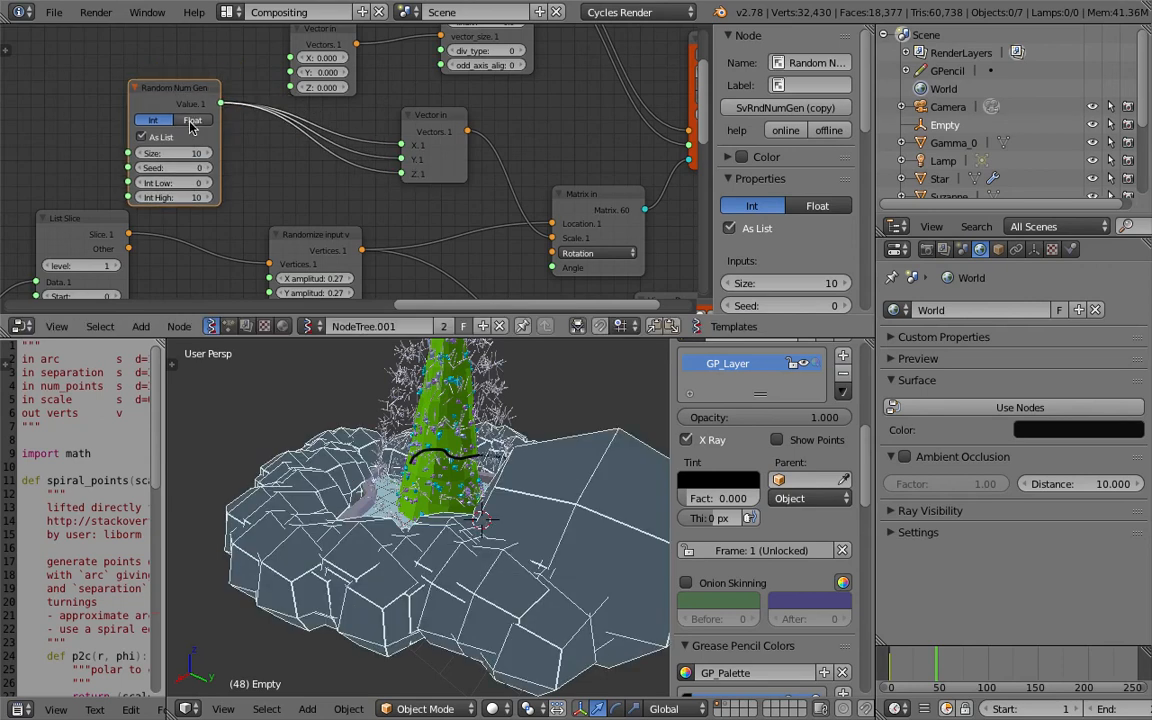
{"action": "left_click", "coordinate": [192, 120]}
{"action": "mouse_move", "coordinate": [190, 183]}
{"action": "left_mouse_down"}
{"action": "mouse_move", "coordinate": [226, 183]}
{"action": "mouse_move", "coordinate": [190, 197]}
{"action": "left_mouse_up"}
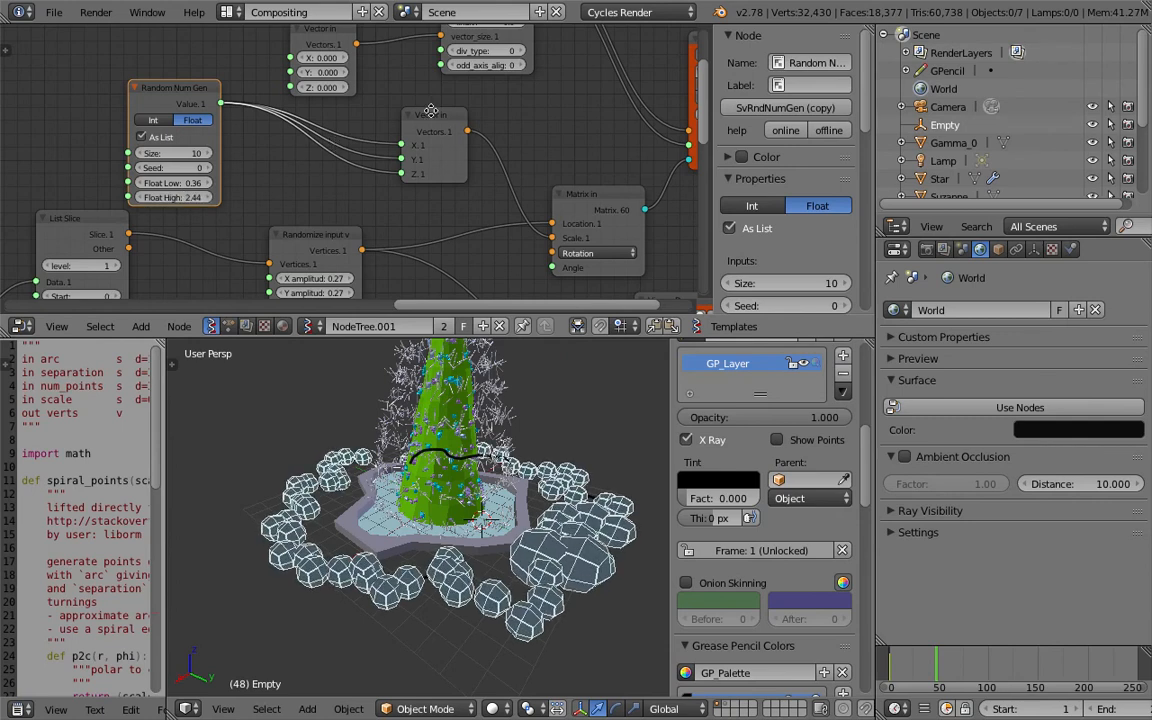
Set the Rounded Box's radius to 0.47 and save the file.
{"action": "middle_click_drag", "start_coordinate": [431, 111], "coordinate": [392, 235]}
{"action": "scroll", "coordinate": [338, 240], "scroll_direction": "up", "scroll_amount": 3}
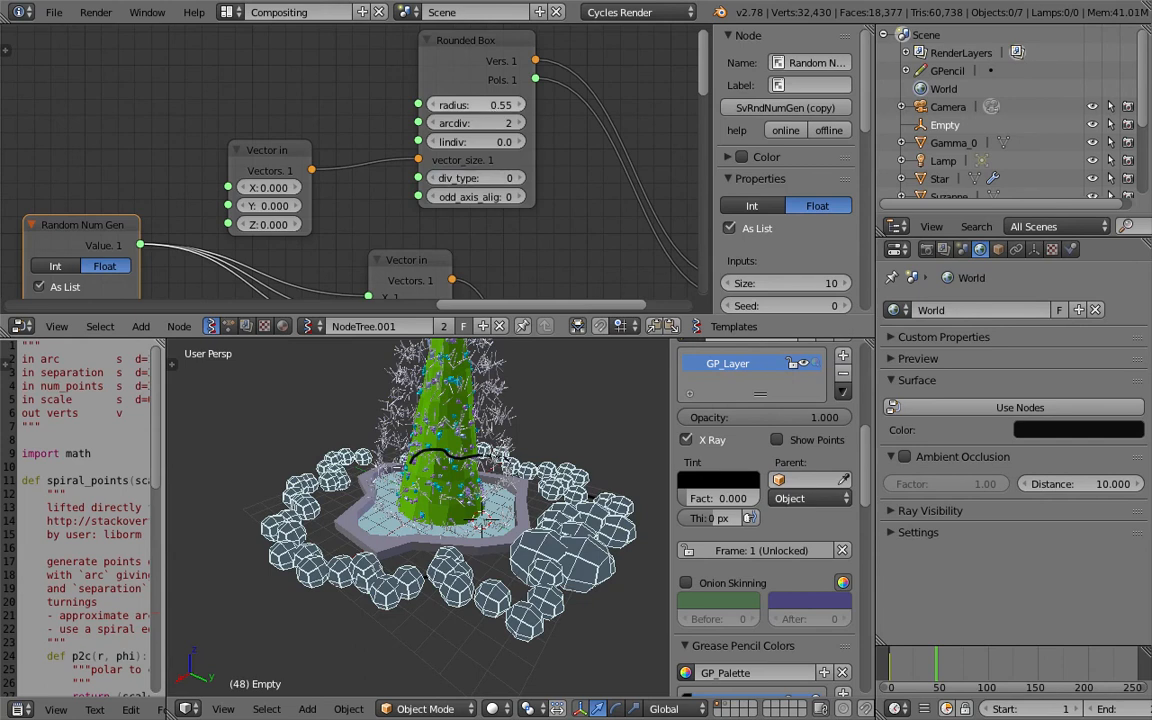
{"action": "left_click_drag", "start_coordinate": [480, 105], "coordinate": [466, 105]}
{"action": "left_click_drag", "start_coordinate": [477, 105], "coordinate": [463, 105]}
{"action": "middle_click_drag", "start_coordinate": [304, 171], "coordinate": [363, 104]}
{"action": "key", "text": "ctrl+s"}
{"action": "left_click", "coordinate": [364, 104]}
{"action": "scroll", "coordinate": [375, 150], "scroll_direction": "down", "scroll_amount": 1}
Move the upper Vector in and Rounded Box nodes higher and enlarge the node editor area vertically.
{"action": "middle_click_drag", "start_coordinate": [382, 188], "coordinate": [371, 130]}
{"action": "middle_click_drag", "start_coordinate": [290, 164], "coordinate": [458, 171]}
{"action": "middle_click_drag", "start_coordinate": [487, 75], "coordinate": [449, 187]}
{"action": "left_click_drag", "start_coordinate": [421, 140], "coordinate": [425, 50]}
{"action": "left_click_drag", "start_coordinate": [578, 145], "coordinate": [570, 84]}
{"action": "left_click_drag", "start_coordinate": [572, 296], "coordinate": [574, 287]}
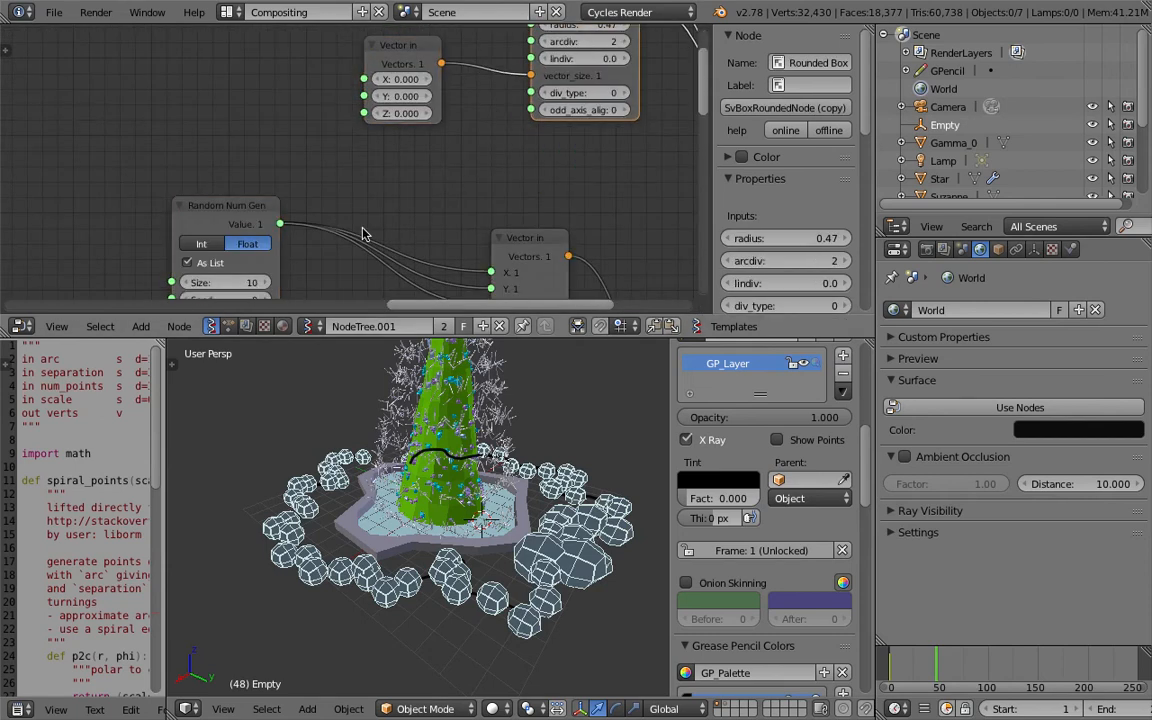
{"action": "middle_click_drag", "start_coordinate": [365, 234], "coordinate": [356, 210]}
{"action": "left_click_drag", "start_coordinate": [545, 337], "coordinate": [538, 416]}
{"action": "middle_click_drag", "start_coordinate": [417, 293], "coordinate": [386, 222]}
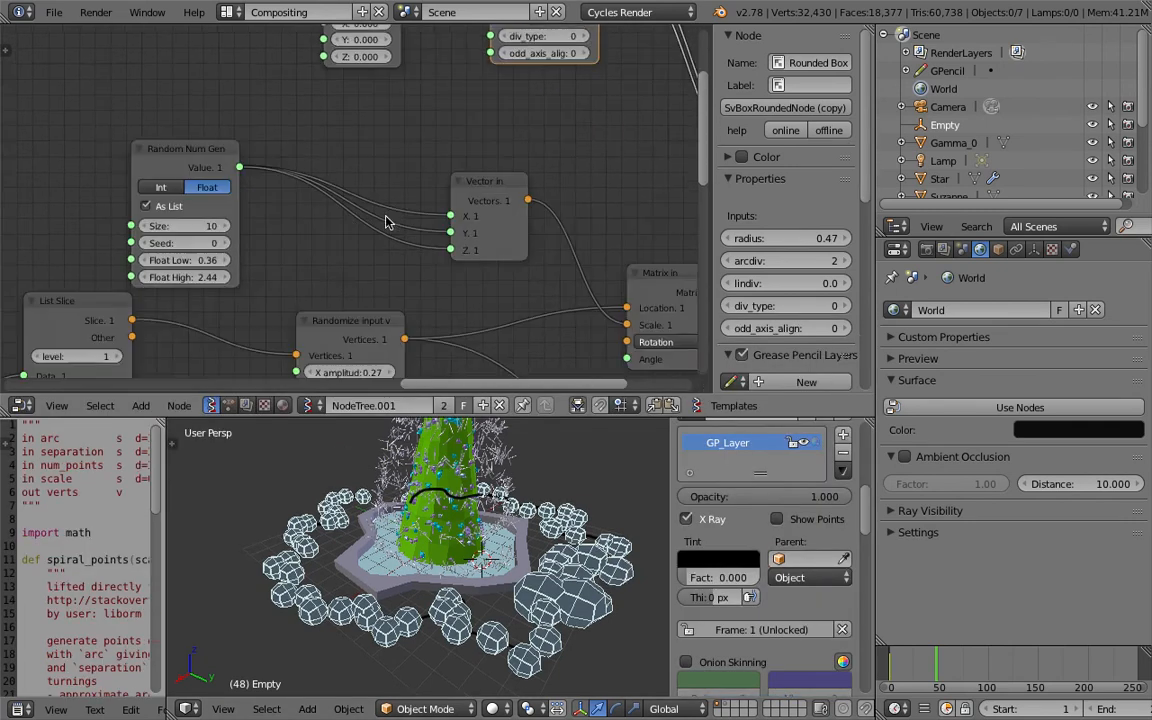
Move the Random Num Gen node up and disconnect its link to the Vector in's Y input.
{"action": "left_click_drag", "start_coordinate": [237, 177], "coordinate": [242, 113]}
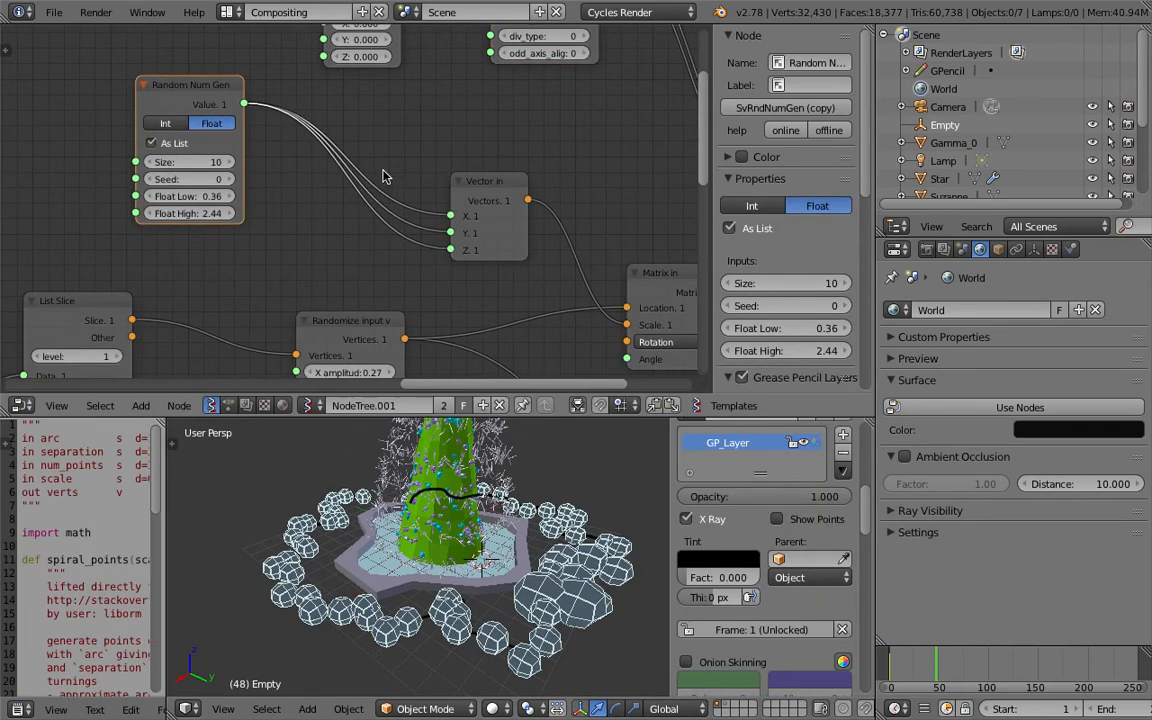
{"action": "left_click_drag", "start_coordinate": [410, 231], "coordinate": [385, 214]}
{"action": "left_click_drag", "start_coordinate": [204, 99], "coordinate": [242, 89]}
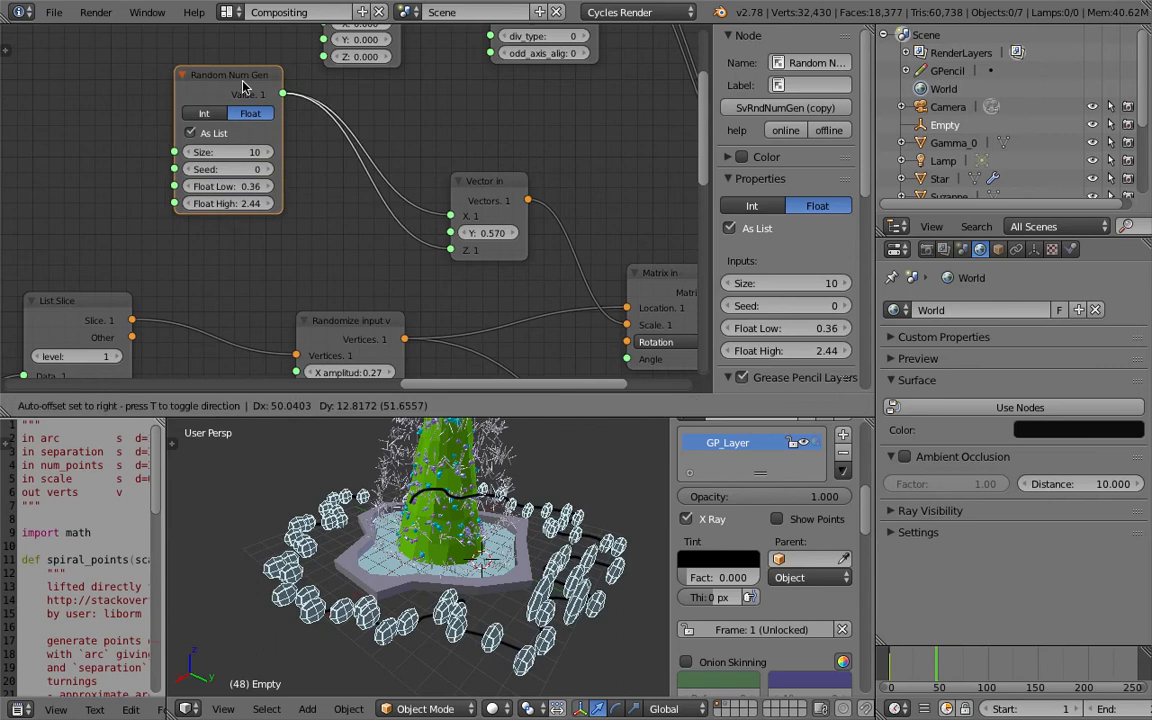
Duplicate the Random Num Gen, link the copy to the Vector in's Y, and set Size 32, Float Low 1.41 and Float High 2.59.
{"action": "key", "text": "shift+d"}
{"action": "left_click", "coordinate": [95, 98]}
{"action": "left_click_drag", "start_coordinate": [141, 105], "coordinate": [450, 232]}
{"action": "left_click_drag", "start_coordinate": [92, 164], "coordinate": [158, 164]}
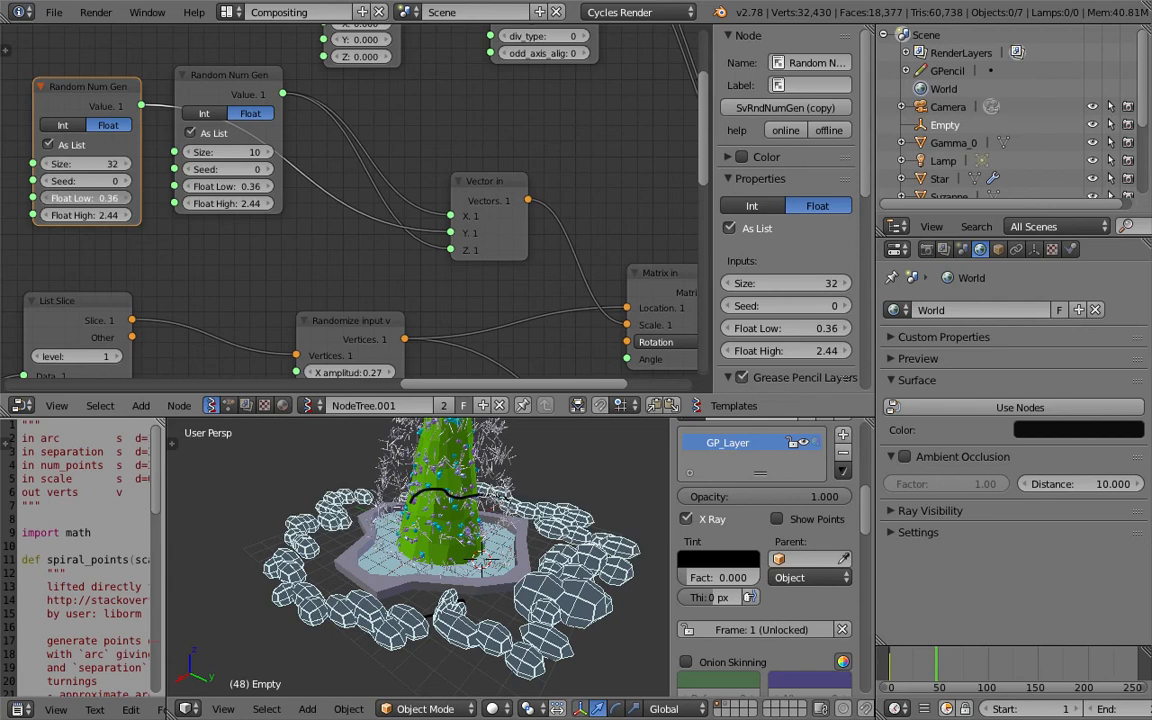
{"action": "mouse_move", "coordinate": [98, 198]}
{"action": "left_mouse_down"}
{"action": "mouse_move", "coordinate": [166, 198]}
{"action": "mouse_move", "coordinate": [92, 215]}
{"action": "left_mouse_up"}
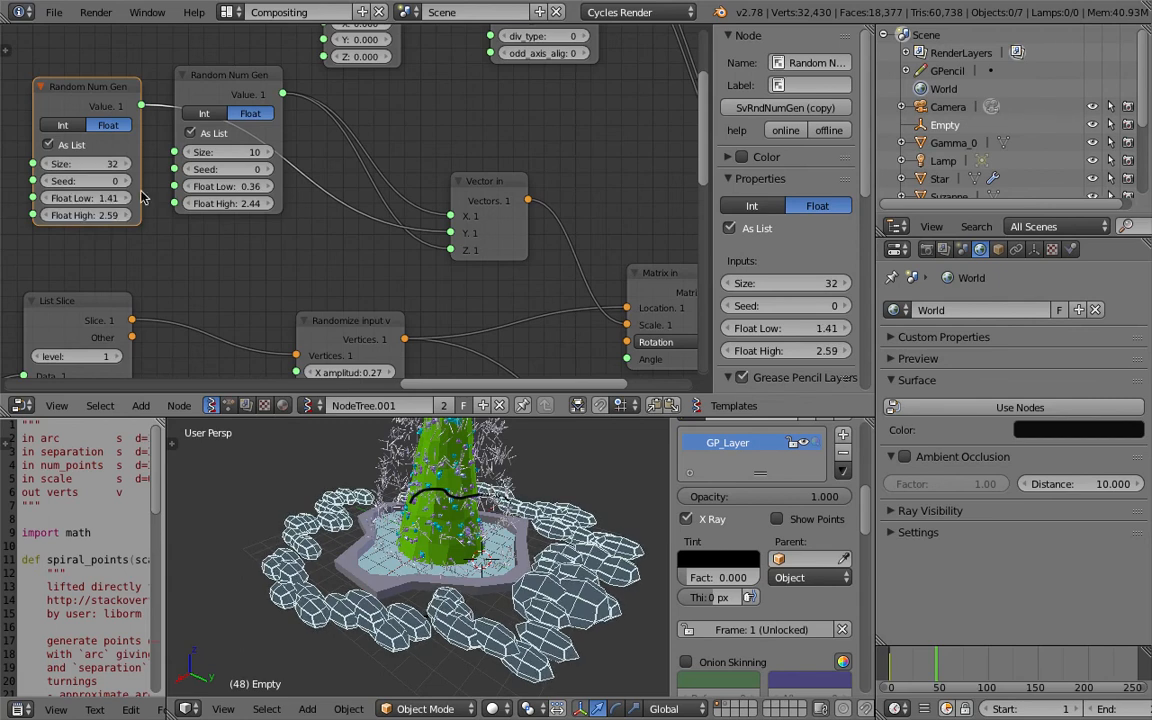
Move the original Random Num Gen node down, set its Size to 86, increase the copy's Size, and save the file.
{"action": "left_click_drag", "start_coordinate": [217, 82], "coordinate": [208, 185]}
{"action": "left_click_drag", "start_coordinate": [233, 253], "coordinate": [425, 253]}
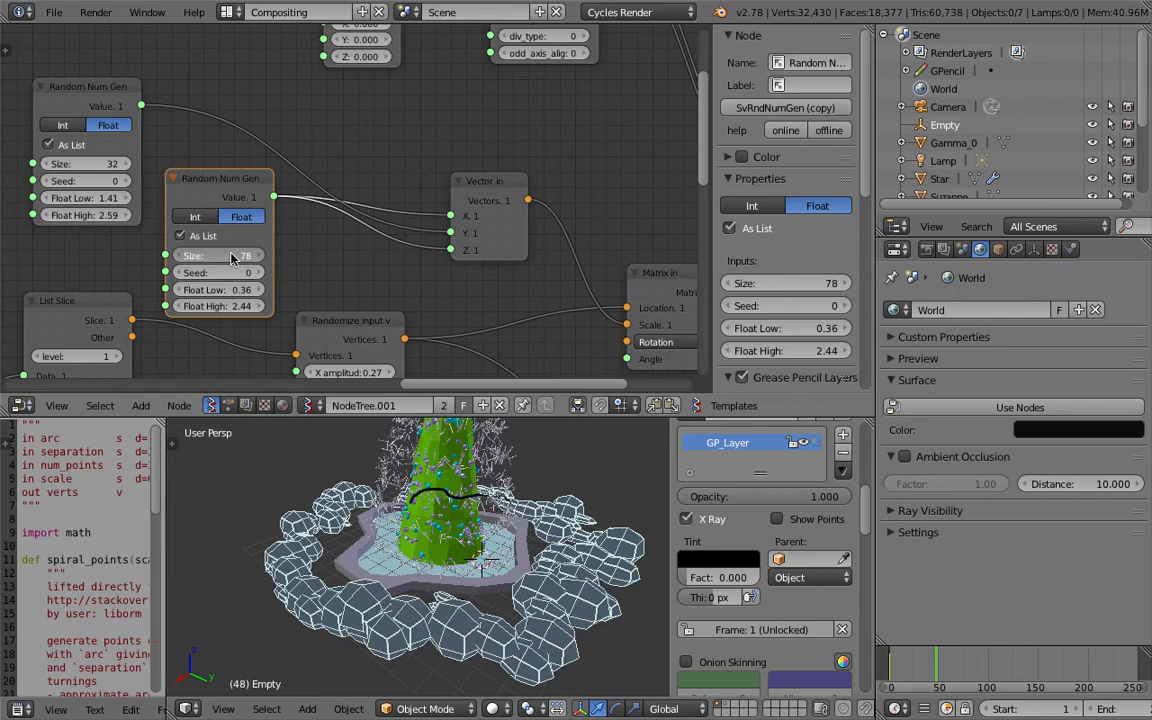
{"action": "left_click_drag", "start_coordinate": [98, 168], "coordinate": [165, 168]}
{"action": "mouse_move", "coordinate": [562, 550]}
{"action": "middle_mouse_down"}
{"action": "mouse_move", "coordinate": [506, 515]}
{"action": "mouse_move", "coordinate": [556, 544]}
{"action": "middle_mouse_up"}
{"action": "scroll", "coordinate": [556, 544], "scroll_direction": "down", "scroll_amount": 2}
{"action": "key", "text": "ctrl+s"}
{"action": "left_click", "coordinate": [556, 544]}
Change the rounded boxes' Viewer Draw face colour to light blue with H 0.554, S 0.304 and V 0.886.
{"action": "middle_click_drag", "start_coordinate": [690, 140], "coordinate": [358, 179]}
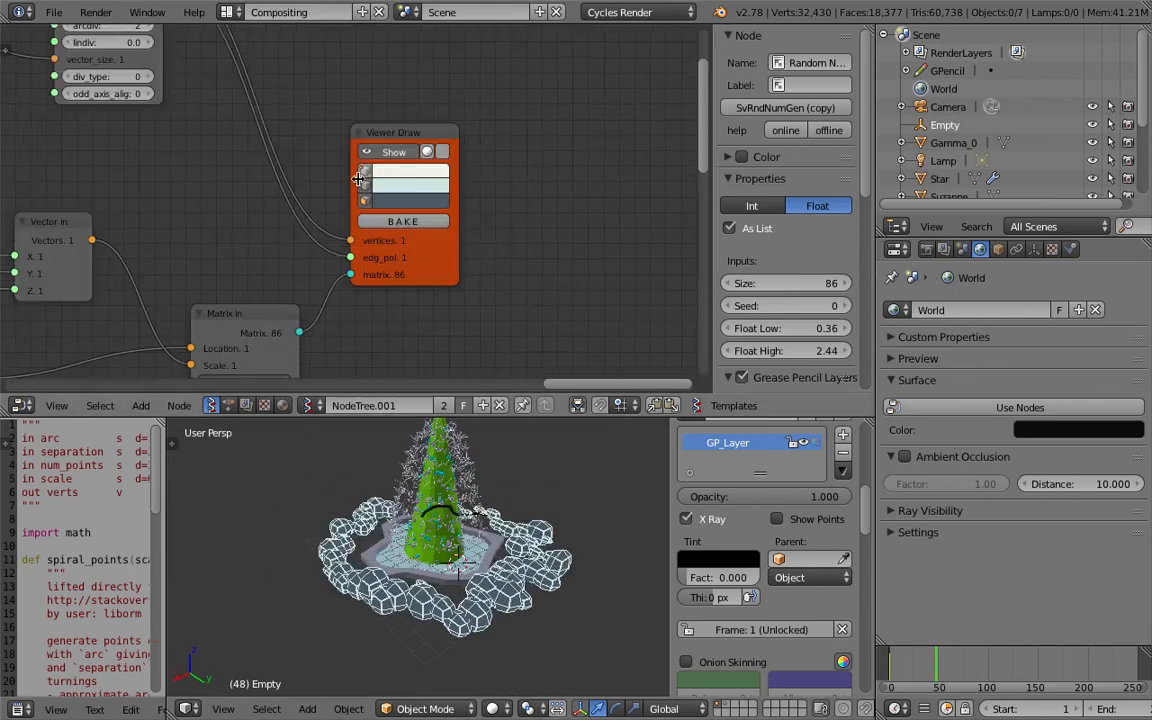
{"action": "left_click", "coordinate": [430, 201]}
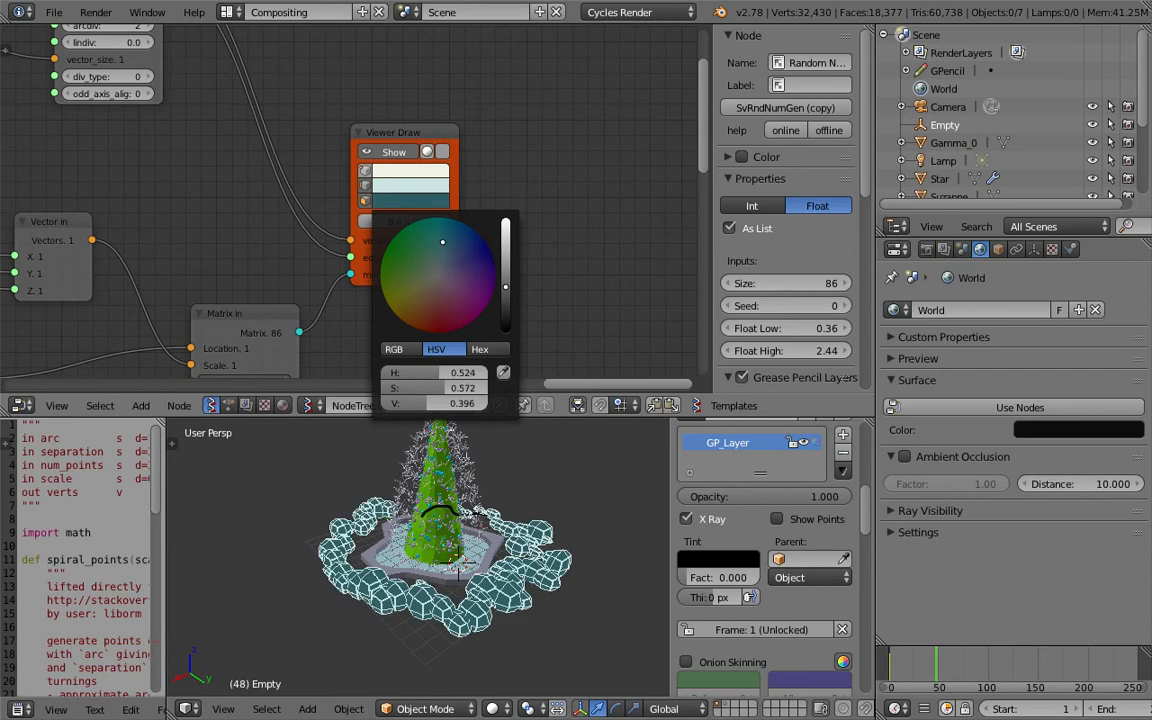
{"action": "scroll", "coordinate": [464, 240], "scroll_direction": "up", "scroll_amount": 10}
{"action": "left_click_drag", "start_coordinate": [442, 241], "coordinate": [439, 255]}
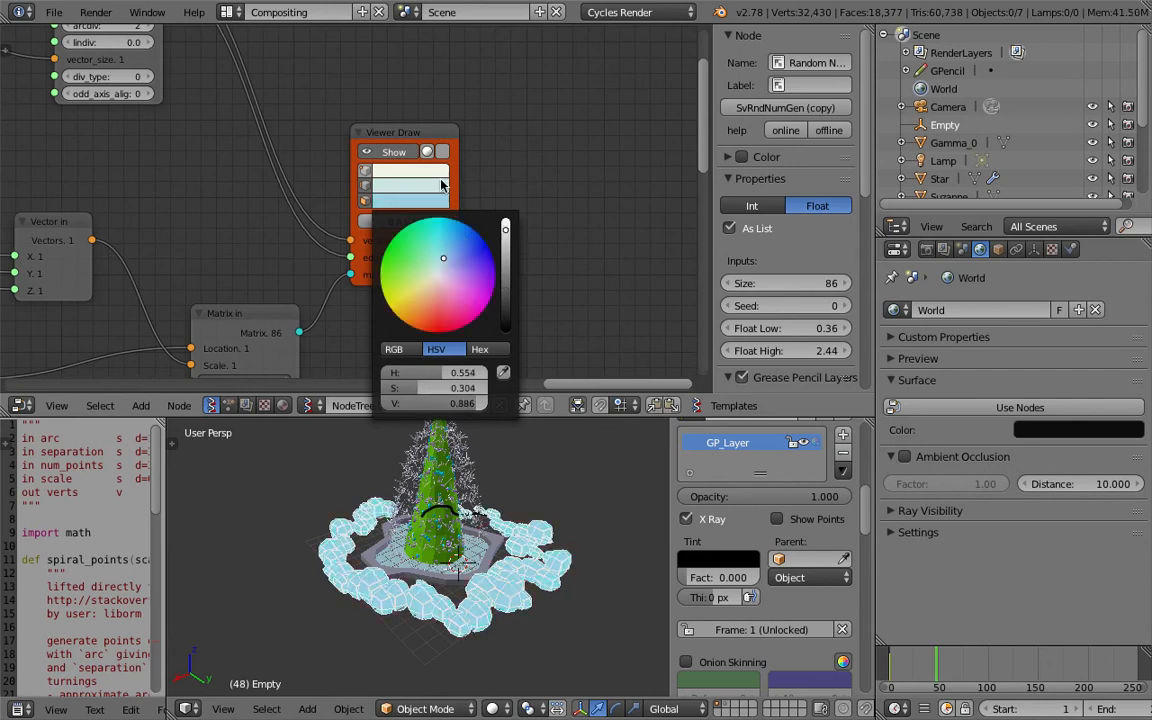
Turn on face shading and hide the edges in the rounded boxes' Viewer Draw node, and save the file.
{"action": "key", "text": "a"}
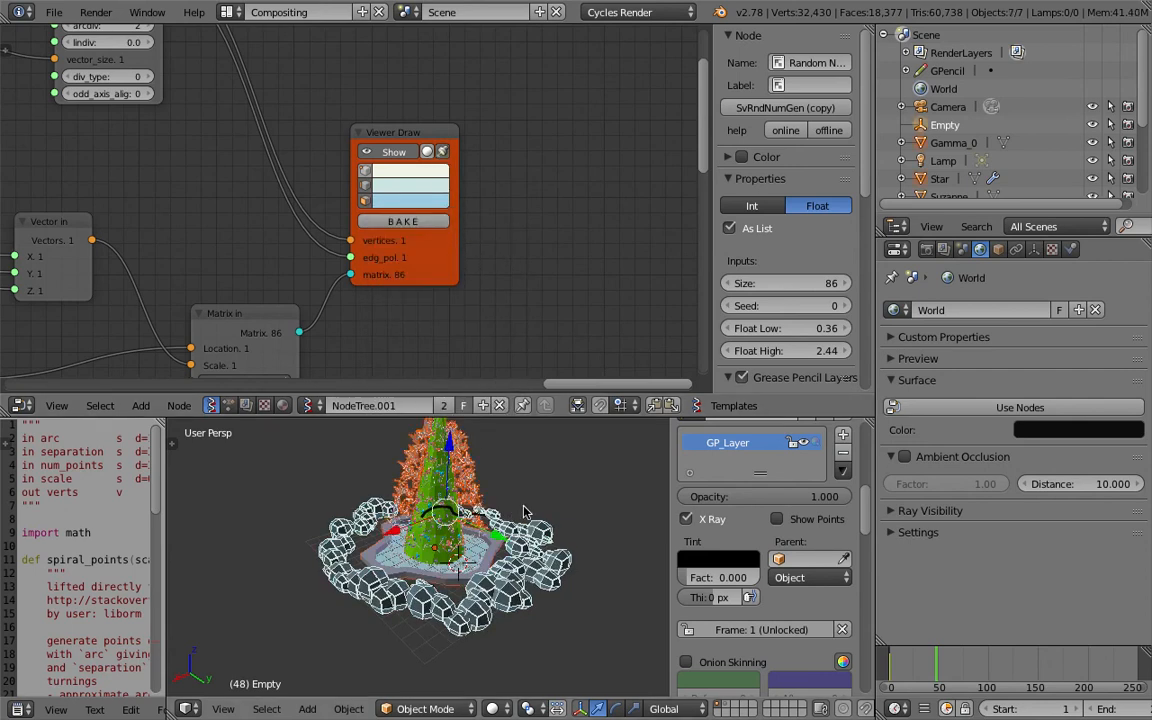
{"action": "left_click", "coordinate": [367, 186]}
{"action": "middle_click_drag", "start_coordinate": [500, 592], "coordinate": [412, 540]}
{"action": "key", "text": "a"}
{"action": "scroll", "coordinate": [520, 472], "scroll_direction": "up", "scroll_amount": 3}
{"action": "key", "text": "ctrl+s"}
{"action": "left_click", "coordinate": [483, 535]}
Enlarge the 3D view area vertically over the node editor and save the file.
{"action": "scroll", "coordinate": [465, 503], "scroll_direction": "down", "scroll_amount": 3}
{"action": "middle_click_drag", "start_coordinate": [468, 509], "coordinate": [391, 579]}
{"action": "scroll", "coordinate": [491, 486], "scroll_direction": "down", "scroll_amount": 4}
{"action": "scroll", "coordinate": [496, 498], "scroll_direction": "up", "scroll_amount": 5}
{"action": "scroll", "coordinate": [455, 492], "scroll_direction": "down", "scroll_amount": 3}
{"action": "left_click", "coordinate": [516, 421]}
{"action": "left_click_drag", "start_coordinate": [522, 418], "coordinate": [531, 231]}
{"action": "key", "text": "ctrl+s"}
{"action": "middle_click_drag", "start_coordinate": [546, 423], "coordinate": [434, 457]}
{"action": "left_click", "coordinate": [493, 429]}
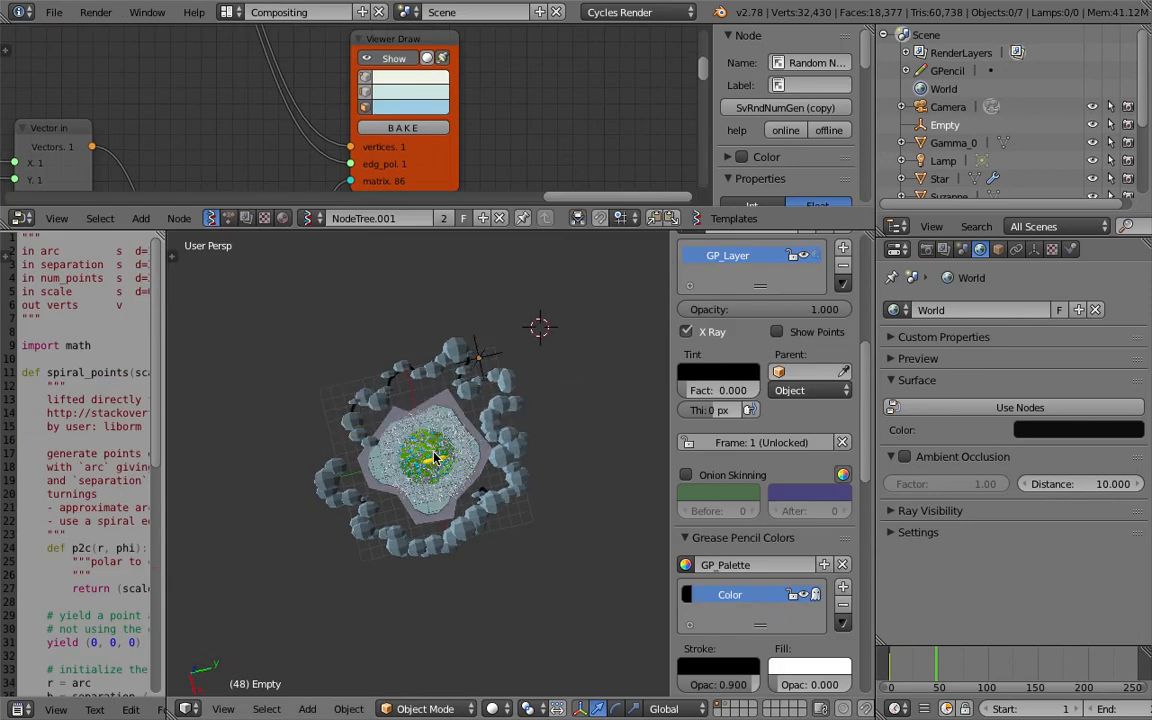
Open the 3D view's Grease Pencil tools and set the stroke placement to View.
{"action": "left_click", "coordinate": [224, 710]}
{"action": "left_click", "coordinate": [252, 563]}
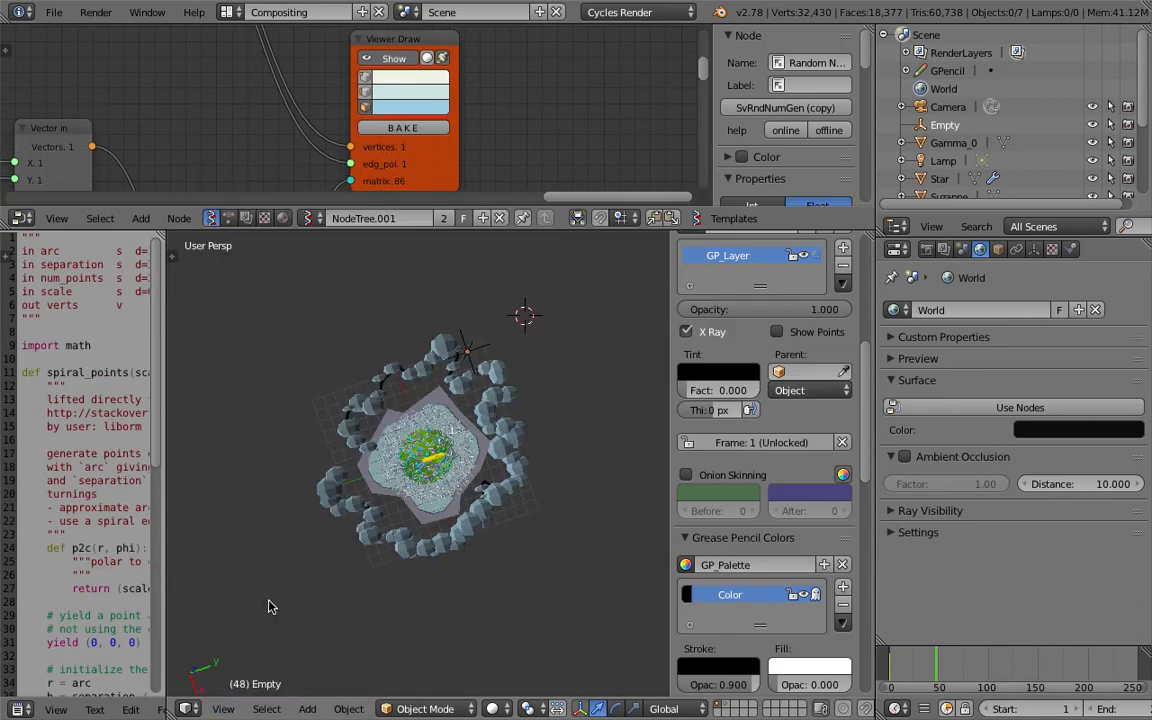
{"action": "scroll", "coordinate": [353, 438], "scroll_direction": "up", "scroll_amount": 4}
{"action": "middle_click_drag", "start_coordinate": [354, 438], "coordinate": [375, 491], "text": "shift"}
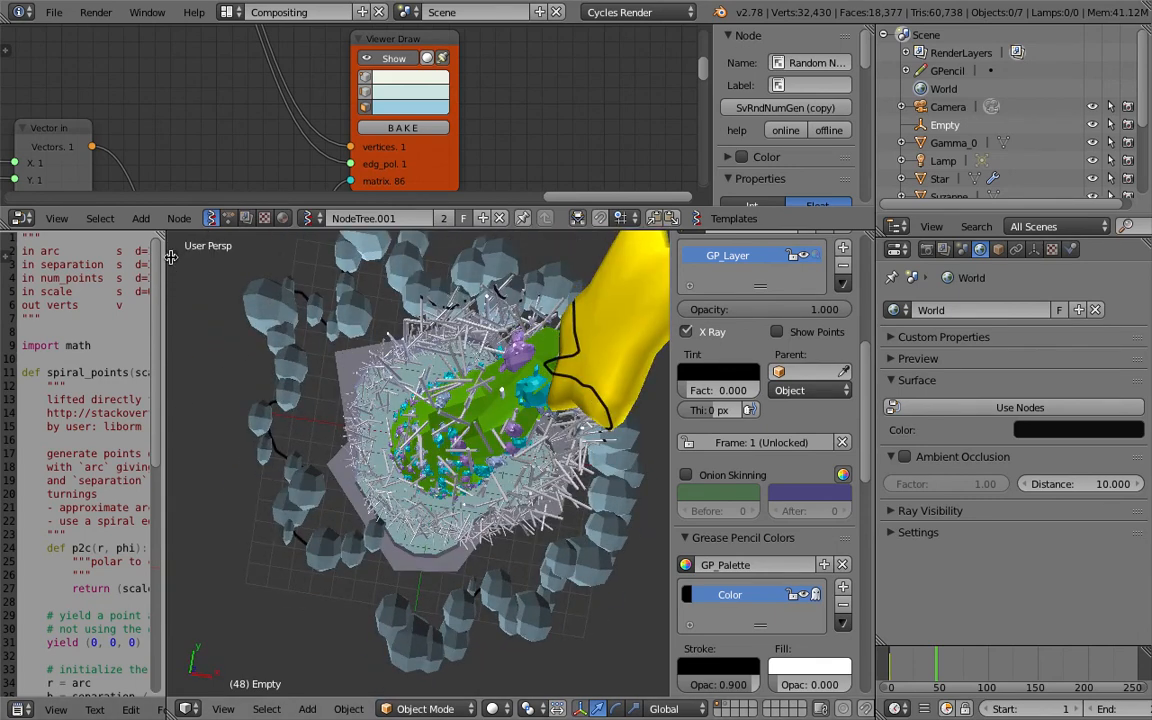
{"action": "left_click", "coordinate": [172, 256]}
{"action": "left_click", "coordinate": [178, 300]}
{"action": "scroll", "coordinate": [181, 298], "scroll_direction": "up", "scroll_amount": 3}
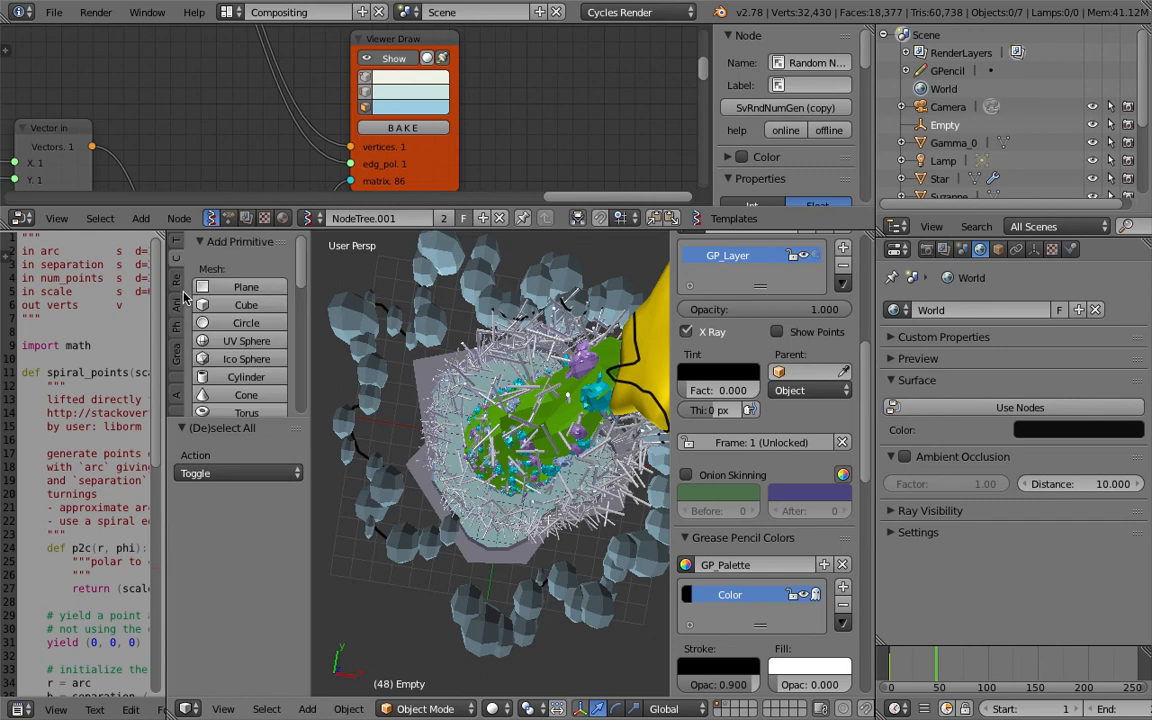
{"action": "scroll", "coordinate": [181, 296], "scroll_direction": "down", "scroll_amount": 3}
{"action": "scroll", "coordinate": [181, 298], "scroll_direction": "down", "scroll_amount": 2}
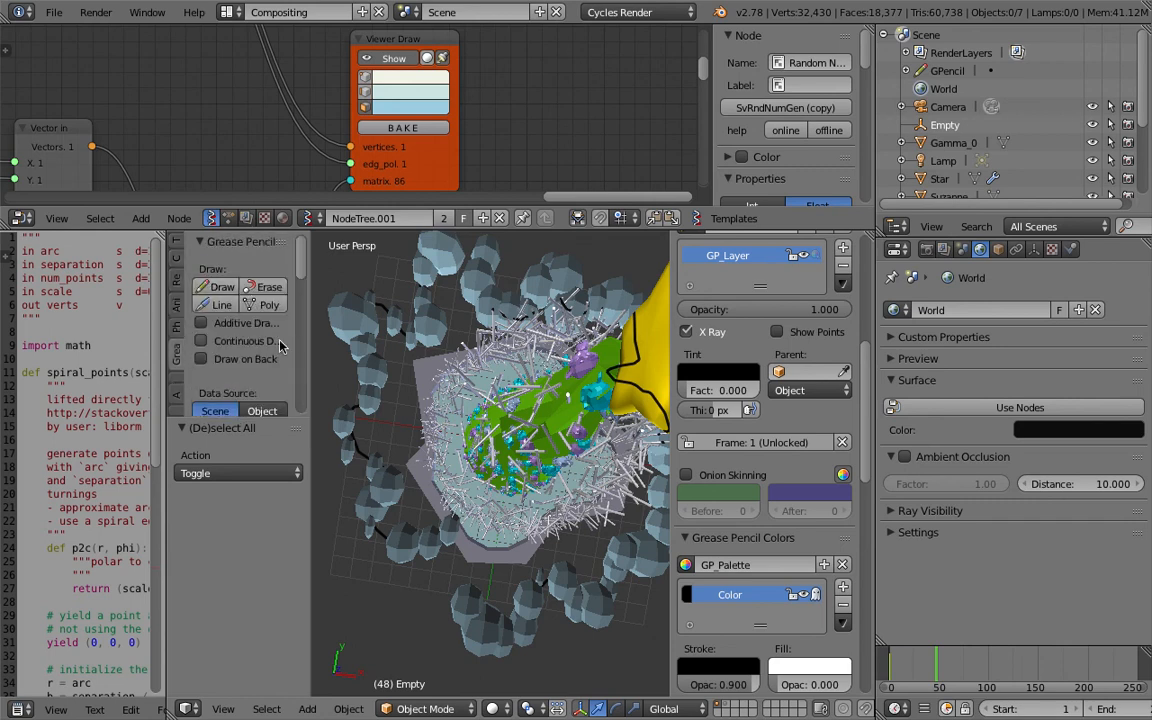
{"action": "scroll", "coordinate": [283, 350], "scroll_direction": "down", "scroll_amount": 1}
{"action": "left_click_drag", "start_coordinate": [310, 350], "coordinate": [345, 351]}
{"action": "scroll", "coordinate": [303, 355], "scroll_direction": "down", "scroll_amount": 2}
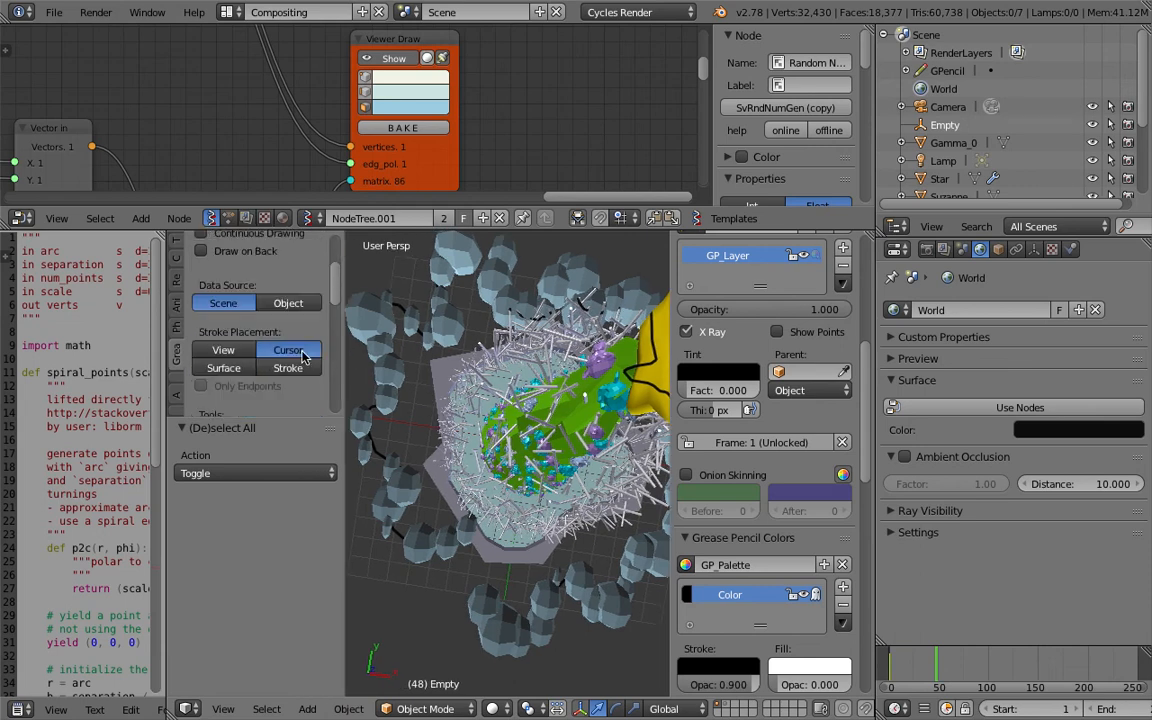
{"action": "left_click", "coordinate": [224, 350]}
Switch the 3D view to top view and remove the existing Grease Pencil layer.
{"action": "scroll", "coordinate": [484, 477], "scroll_direction": "down", "scroll_amount": 4}
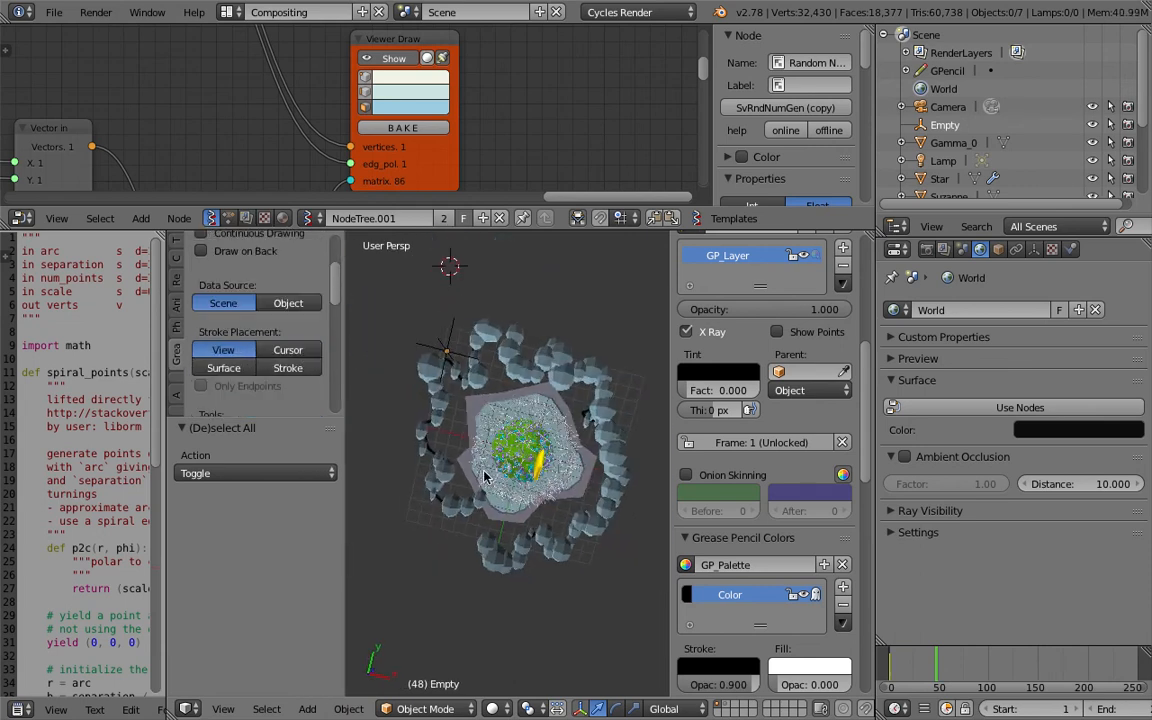
{"action": "left_click", "coordinate": [223, 709]}
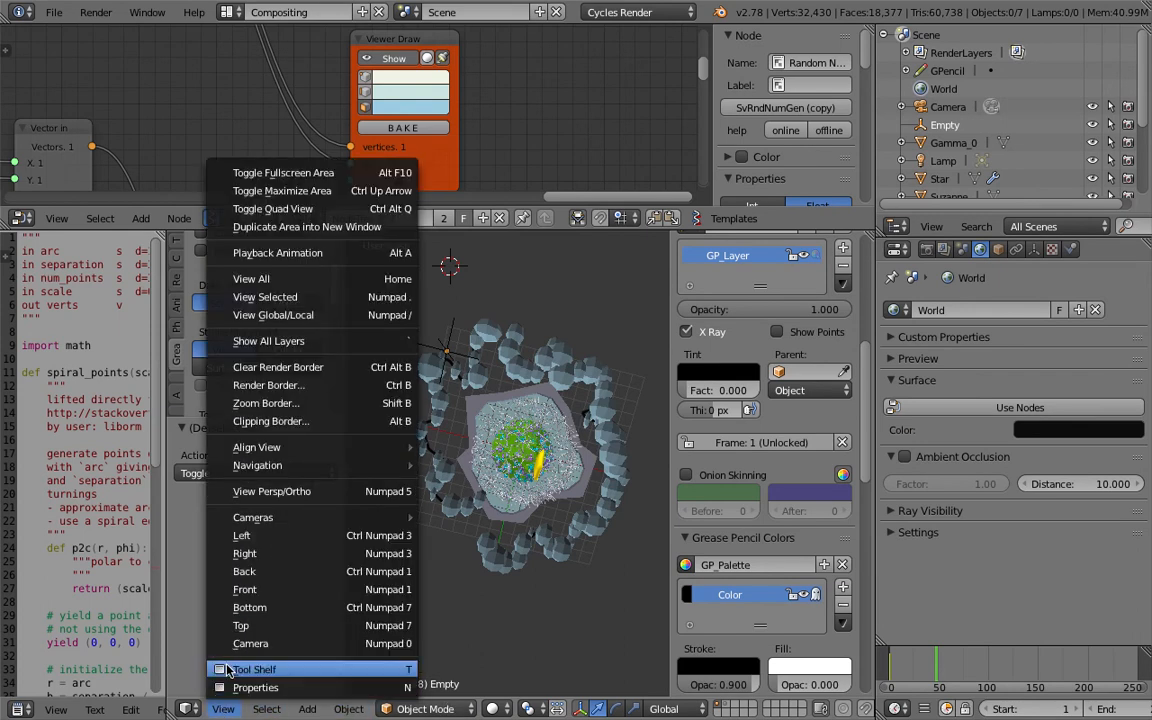
{"action": "left_click", "coordinate": [241, 627]}
{"action": "left_click", "coordinate": [845, 270]}
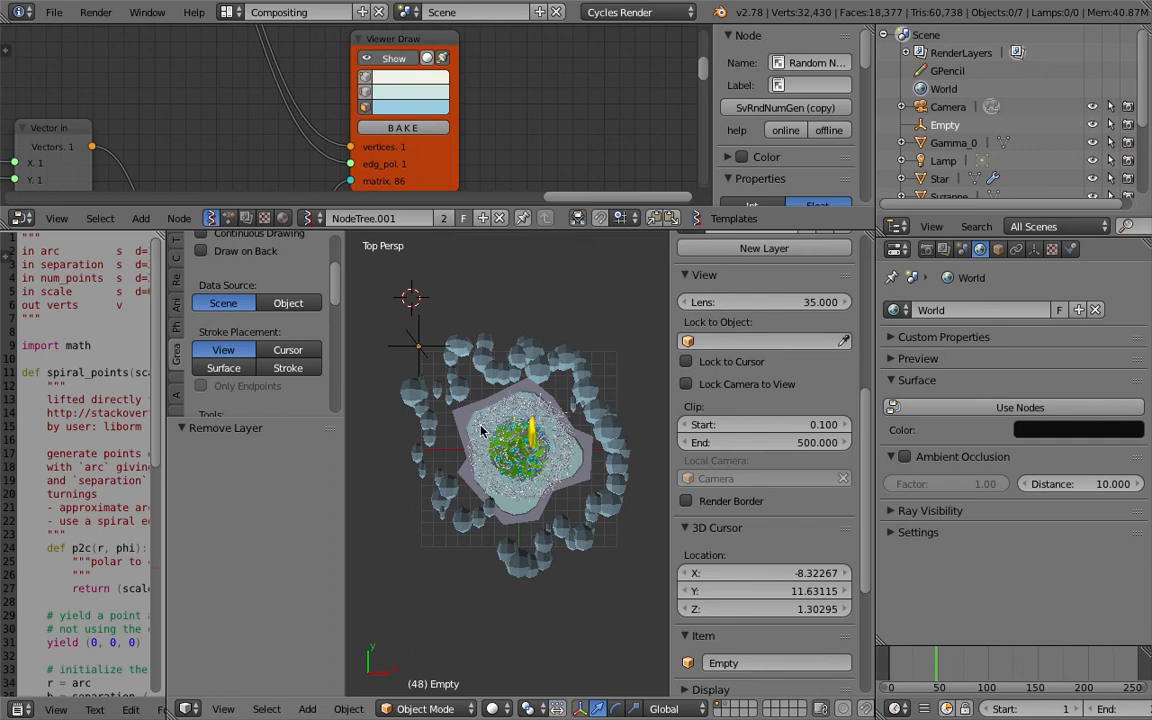
Try to draw Grease Pencil strokes around the tree's base in top view and move to frame 33 to update the boxes.
{"action": "left_click_drag", "start_coordinate": [487, 415], "coordinate": [483, 447]}
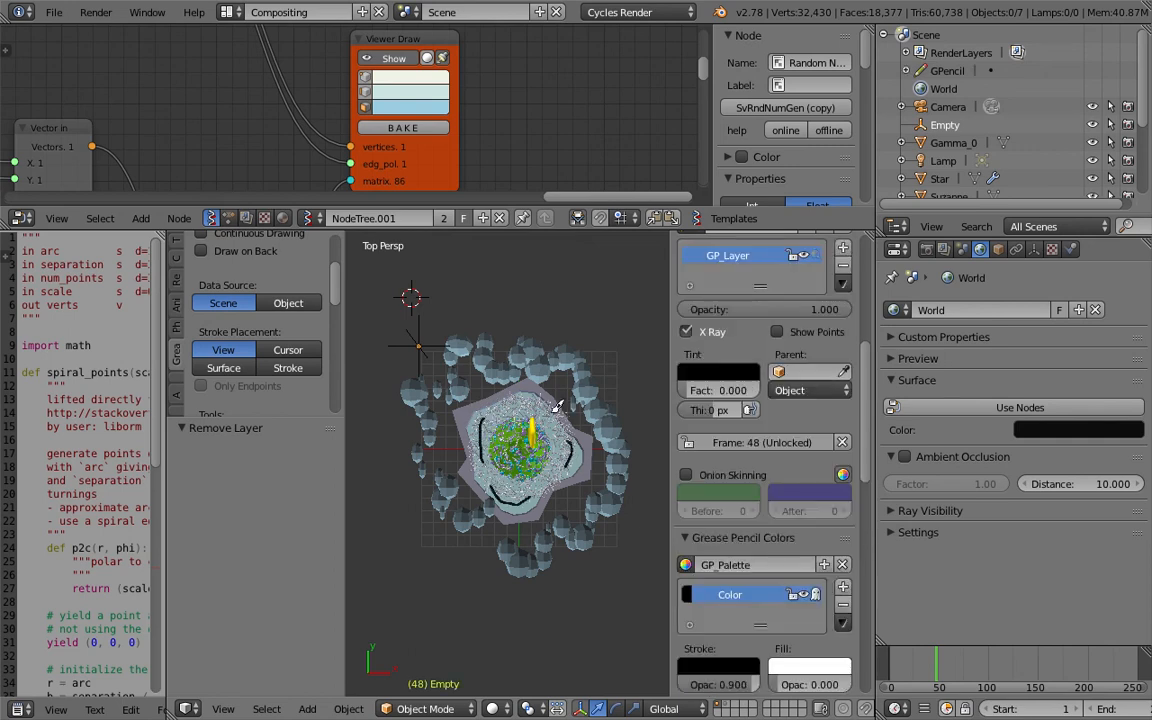
{"action": "left_click", "coordinate": [922, 665]}
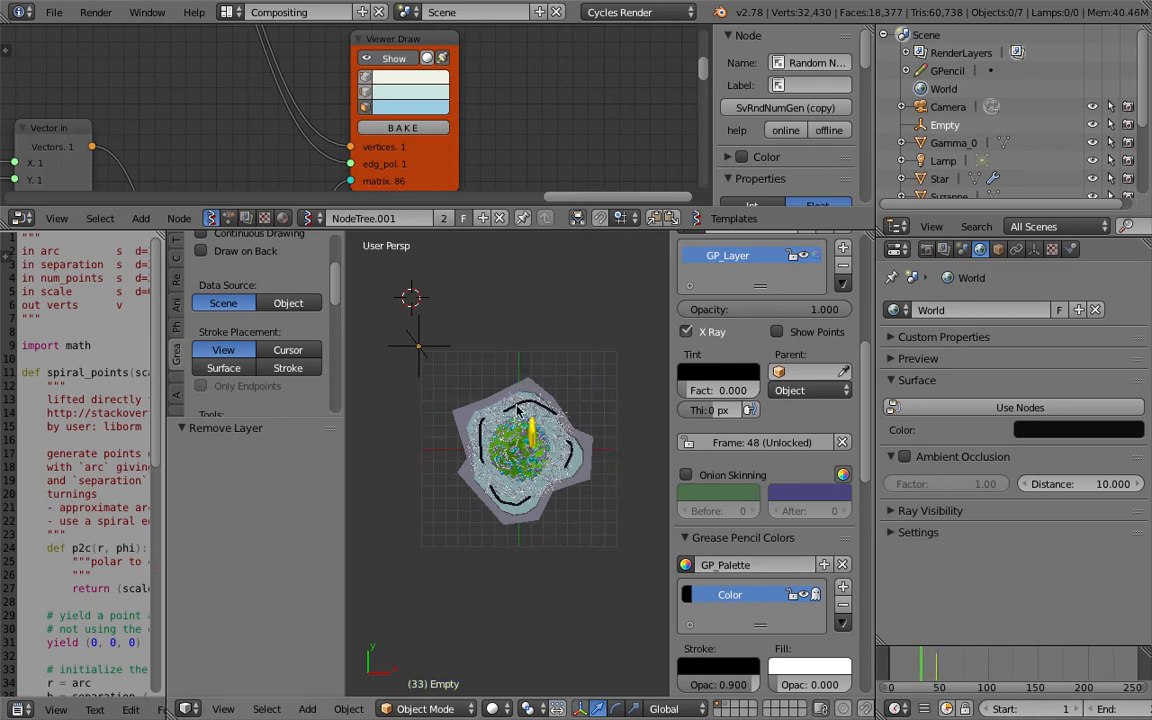
{"action": "middle_click_drag", "start_coordinate": [515, 428], "coordinate": [537, 345]}
{"action": "scroll", "coordinate": [537, 345], "scroll_direction": "up", "scroll_amount": 1}
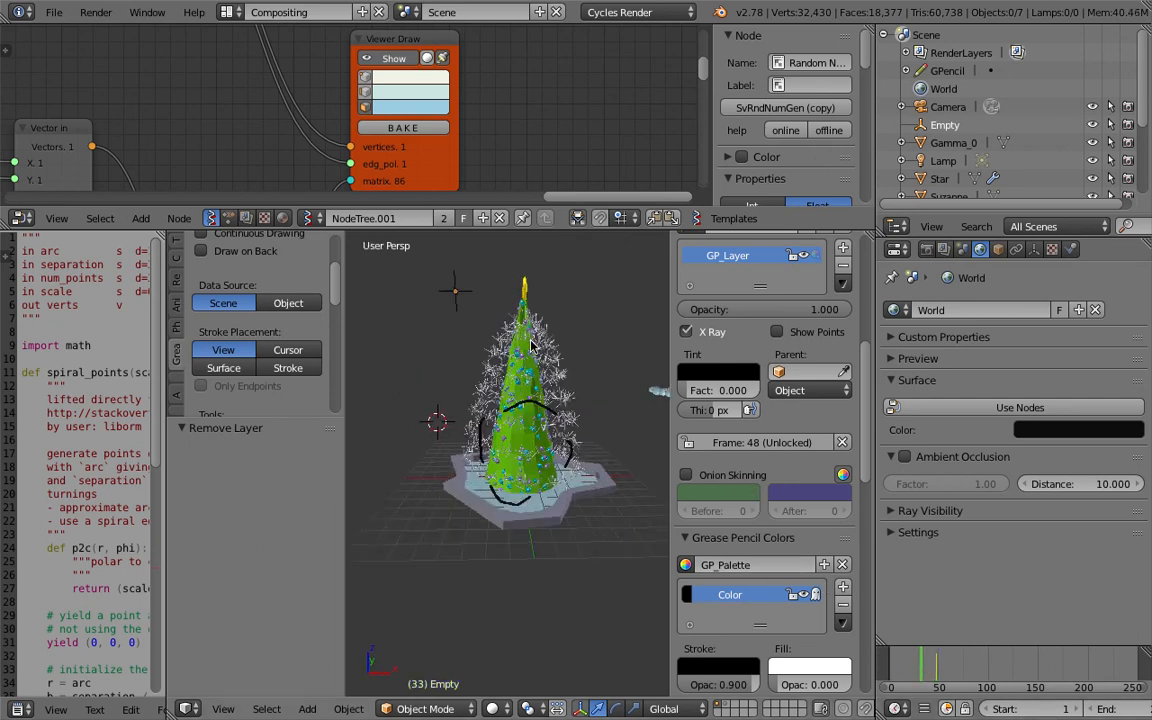
{"action": "scroll", "coordinate": [540, 350], "scroll_direction": "down", "scroll_amount": 5}
{"action": "middle_click_drag", "start_coordinate": [576, 417], "coordinate": [510, 406]}
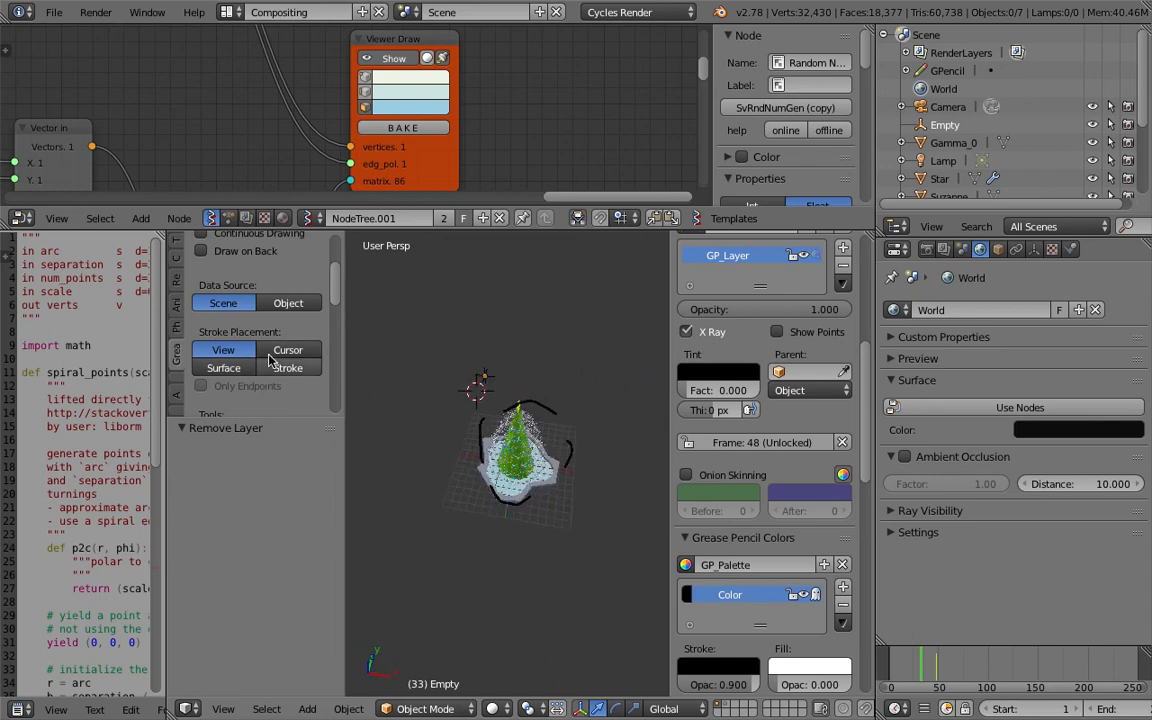
Set the Grease Pencil stroke placement to Surface and remove the existing Grease Pencil layer.
{"action": "left_click", "coordinate": [223, 368]}
{"action": "scroll", "coordinate": [480, 553], "scroll_direction": "up", "scroll_amount": 3}
{"action": "mouse_move", "coordinate": [480, 553]}
{"action": "middle_mouse_down"}
{"action": "mouse_move", "coordinate": [514, 518]}
{"action": "mouse_move", "coordinate": [518, 556]}
{"action": "mouse_move", "coordinate": [440, 588]}
{"action": "middle_mouse_up"}
{"action": "left_click", "coordinate": [843, 266]}
{"action": "left_click", "coordinate": [227, 710]}
{"action": "left_click", "coordinate": [561, 452]}
Draw Grease Pencil strokes on the base's surface around the trunk and move to frame 51 to update the boxes.
{"action": "scroll", "coordinate": [561, 452], "scroll_direction": "up", "scroll_amount": 4}
{"action": "mouse_move", "coordinate": [561, 452]}
{"action": "middle_mouse_down"}
{"action": "mouse_move", "coordinate": [558, 391]}
{"action": "mouse_move", "coordinate": [523, 438]}
{"action": "mouse_move", "coordinate": [504, 504]}
{"action": "middle_mouse_up"}
{"action": "scroll", "coordinate": [504, 504], "scroll_direction": "up", "scroll_amount": 3}
{"action": "key", "text": "d"}
{"action": "left_click_drag", "start_coordinate": [443, 491], "coordinate": [457, 503]}
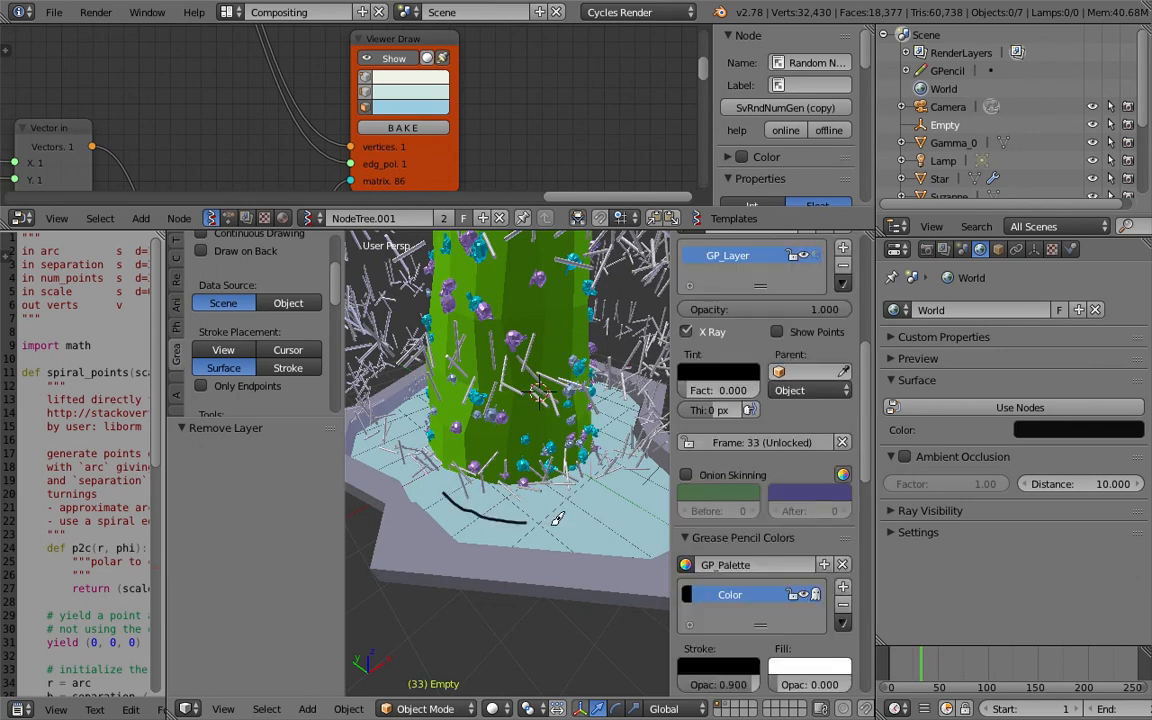
{"action": "mouse_move", "coordinate": [614, 522]}
{"action": "middle_mouse_down"}
{"action": "mouse_move", "coordinate": [465, 543]}
{"action": "mouse_move", "coordinate": [532, 510]}
{"action": "middle_mouse_up"}
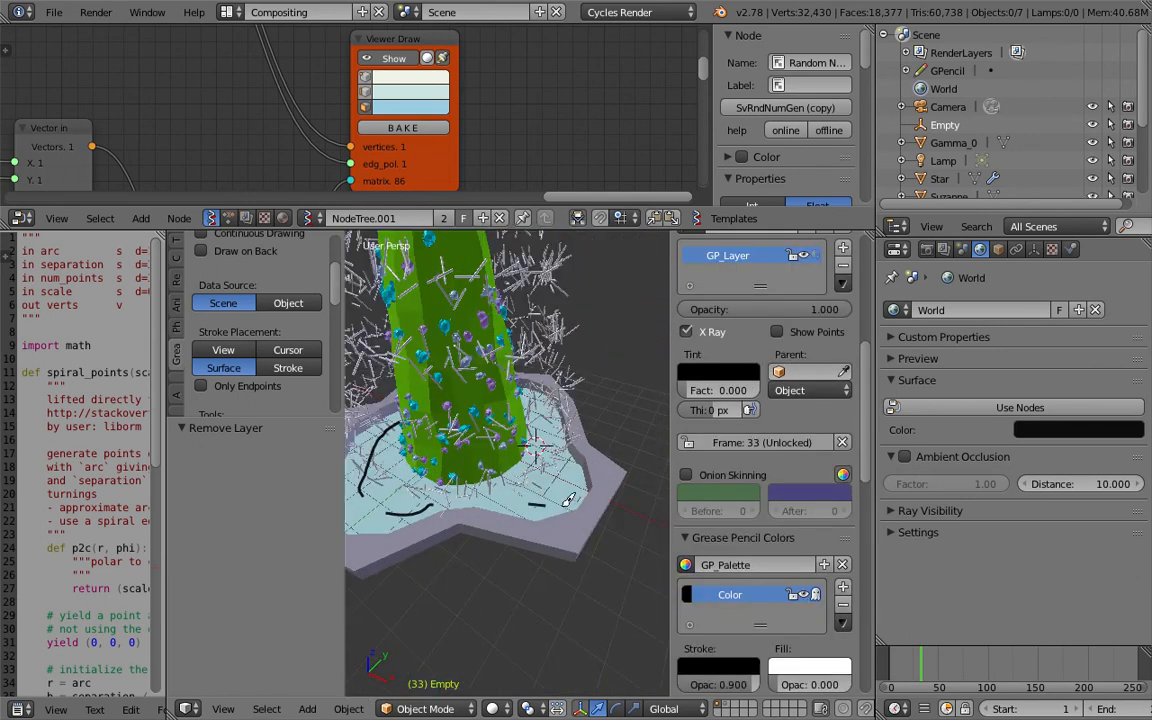
{"action": "mouse_move", "coordinate": [553, 462]}
{"action": "middle_mouse_down"}
{"action": "mouse_move", "coordinate": [522, 500]}
{"action": "mouse_move", "coordinate": [600, 520]}
{"action": "middle_mouse_up"}
{"action": "left_click", "coordinate": [940, 677]}
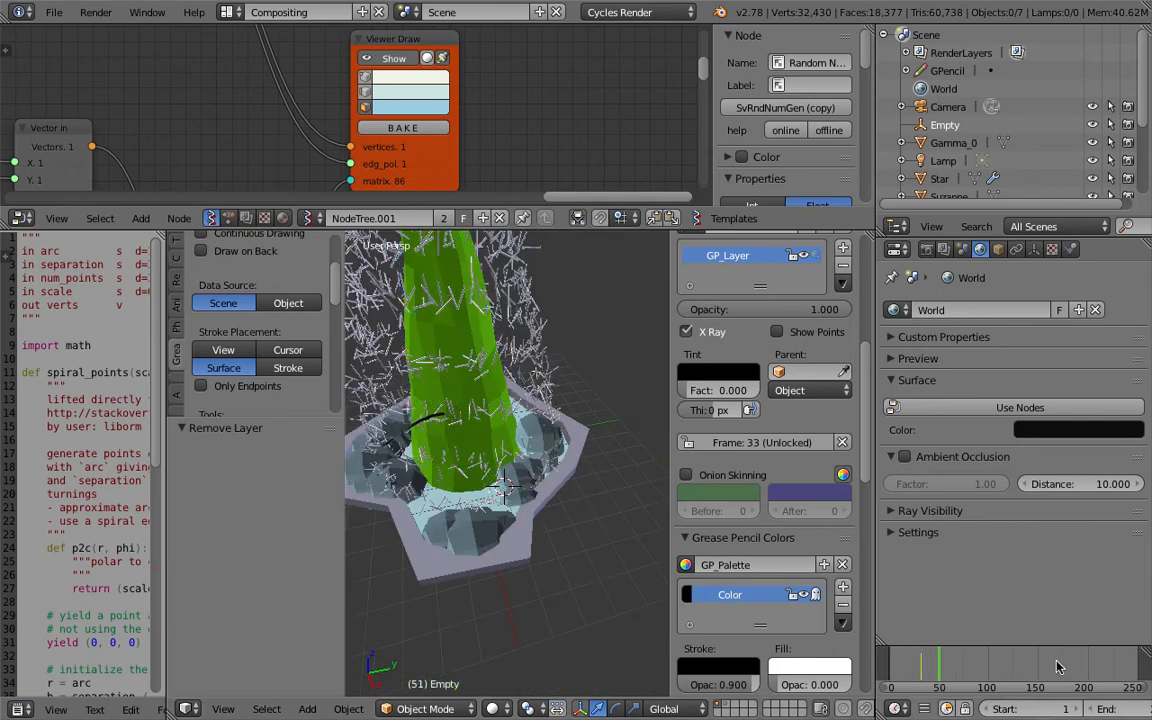
Bake the rounded boxes into meshes and hide the preview of their Viewer Draw node, saving the file.
{"action": "middle_click_drag", "start_coordinate": [500, 450], "coordinate": [552, 419]}
{"action": "scroll", "coordinate": [520, 386], "scroll_direction": "down", "scroll_amount": 2}
{"action": "middle_click_drag", "start_coordinate": [498, 126], "coordinate": [507, 124]}
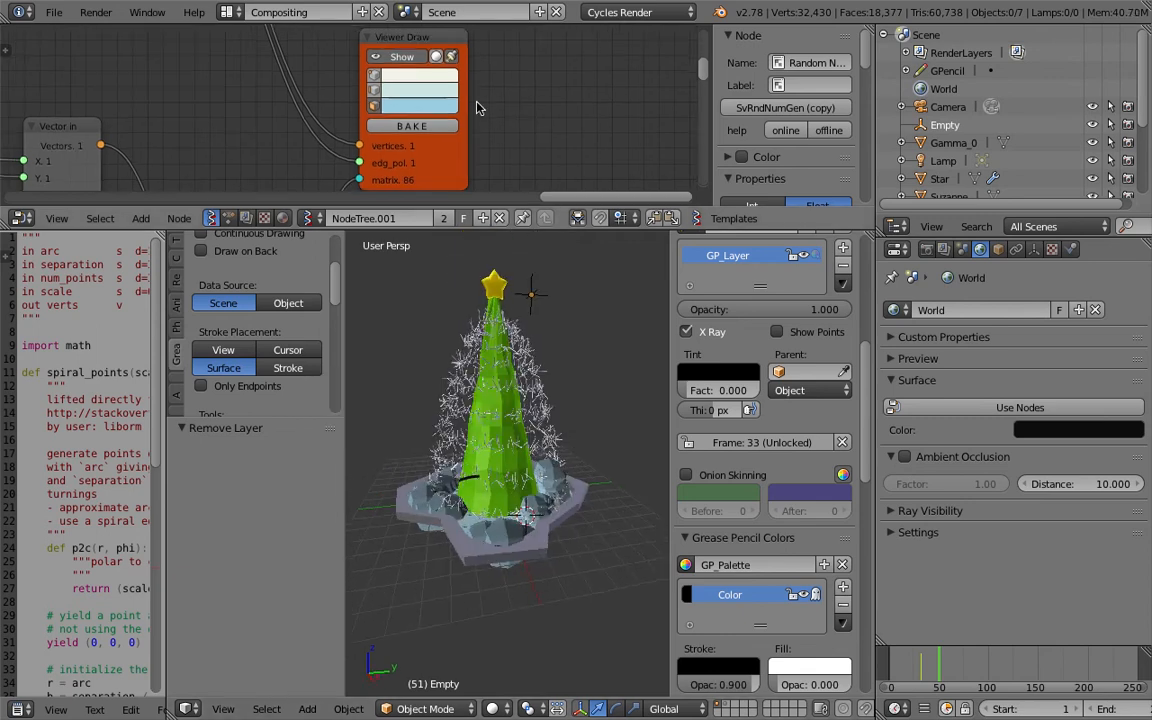
{"action": "middle_click_drag", "start_coordinate": [536, 421], "coordinate": [560, 409]}
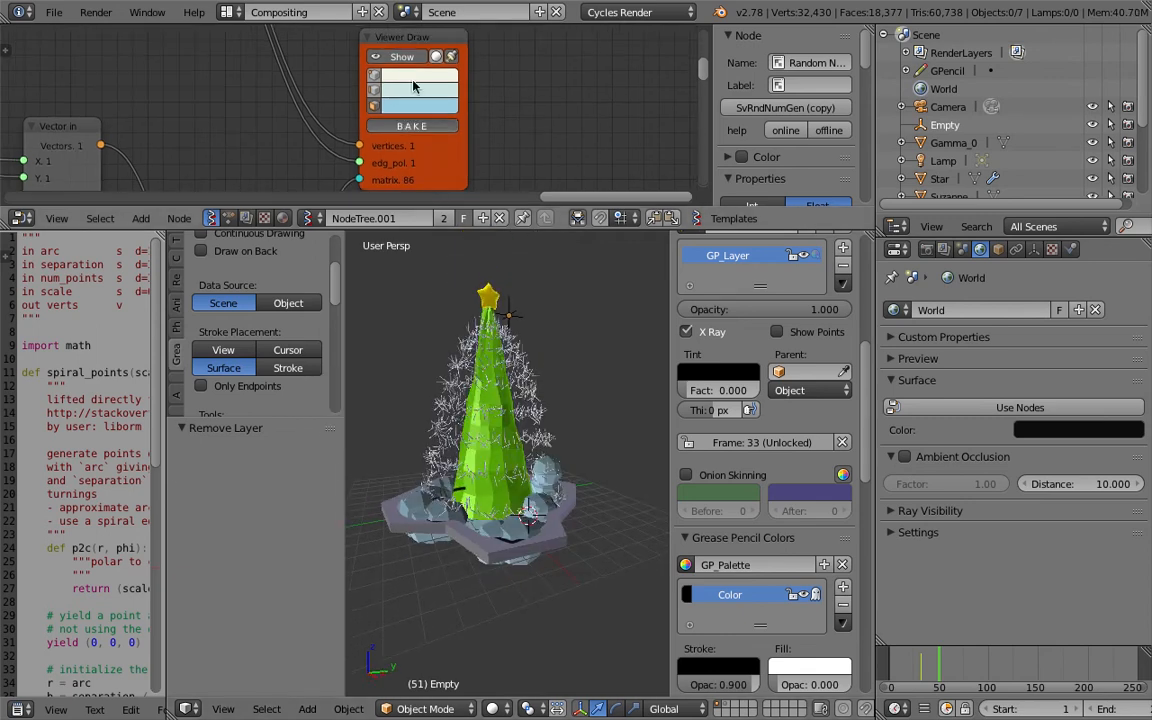
{"action": "left_click", "coordinate": [412, 126]}
{"action": "left_click", "coordinate": [404, 58]}
{"action": "key", "text": "ctrl+s"}
{"action": "middle_click_drag", "start_coordinate": [632, 501], "coordinate": [499, 491]}
{"action": "left_click", "coordinate": [567, 501]}
Reposition five of the baked boxes individually on the base around the tree trunk.
{"action": "right_click", "coordinate": [540, 474]}
{"action": "scroll", "coordinate": [535, 485], "scroll_direction": "up", "scroll_amount": 3}
{"action": "key", "text": "g"}
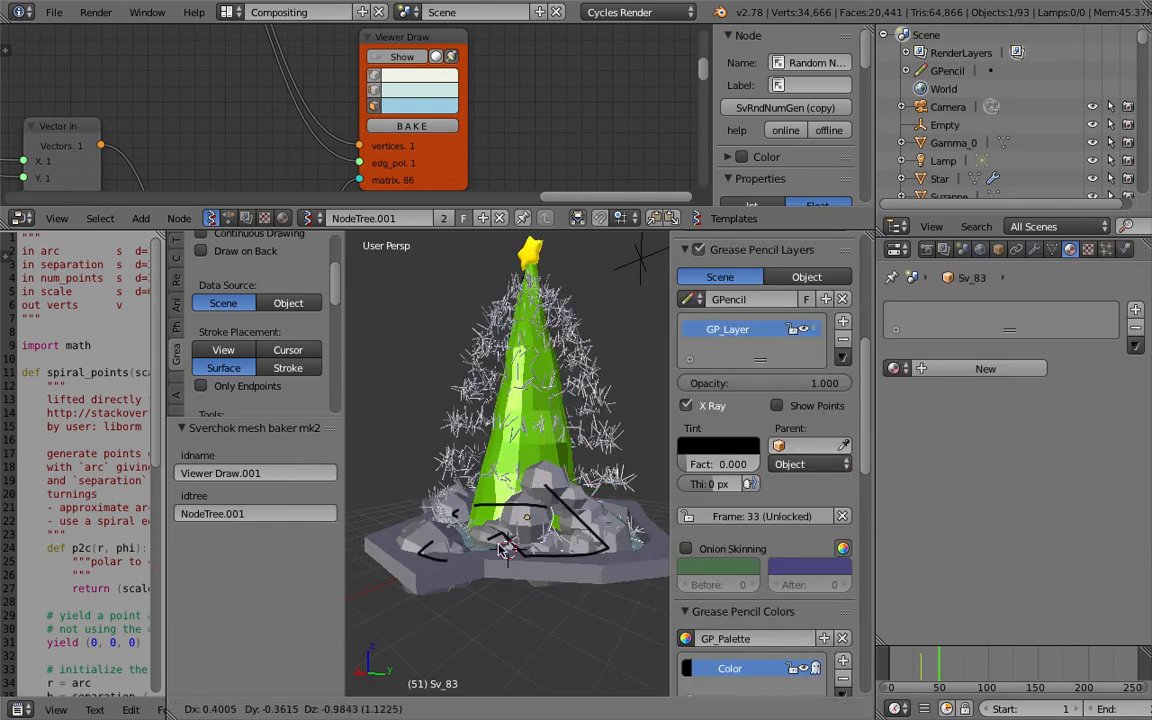
{"action": "left_click", "coordinate": [468, 546]}
{"action": "middle_click_drag", "start_coordinate": [468, 546], "coordinate": [490, 510]}
{"action": "right_click", "coordinate": [481, 517]}
{"action": "key", "text": "g"}
{"action": "left_click", "coordinate": [609, 576]}
{"action": "middle_click_drag", "start_coordinate": [605, 574], "coordinate": [503, 545]}
{"action": "right_click", "coordinate": [500, 542]}
{"action": "right_click", "coordinate": [488, 540]}
{"action": "key", "text": "g"}
{"action": "left_click", "coordinate": [613, 526]}
{"action": "middle_click_drag", "start_coordinate": [613, 526], "coordinate": [529, 529]}
{"action": "key", "text": "g"}
{"action": "left_click", "coordinate": [496, 515]}
{"action": "right_click", "coordinate": [428, 458]}
{"action": "right_click", "coordinate": [428, 458]}
{"action": "middle_click_drag", "start_coordinate": [428, 458], "coordinate": [490, 548]}
{"action": "key", "text": "g"}
{"action": "left_click", "coordinate": [460, 583]}
View the tree and its surrounding rocks from several angles and save the file.
{"action": "scroll", "coordinate": [460, 588], "scroll_direction": "down", "scroll_amount": 4}
{"action": "middle_click_drag", "start_coordinate": [460, 589], "coordinate": [491, 519]}
{"action": "key", "text": "ctrl+s"}
{"action": "left_click", "coordinate": [510, 523]}
{"action": "middle_click_drag", "start_coordinate": [543, 481], "coordinate": [520, 486]}
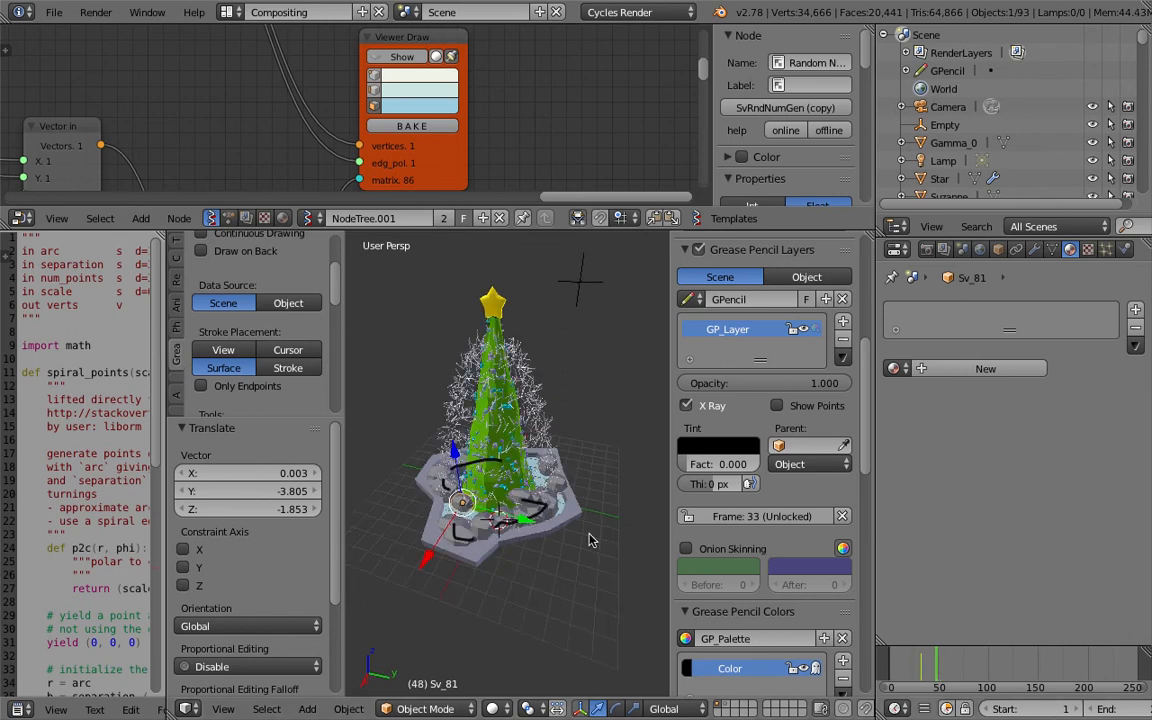
{"action": "scroll", "coordinate": [548, 404], "scroll_direction": "up", "scroll_amount": 3}
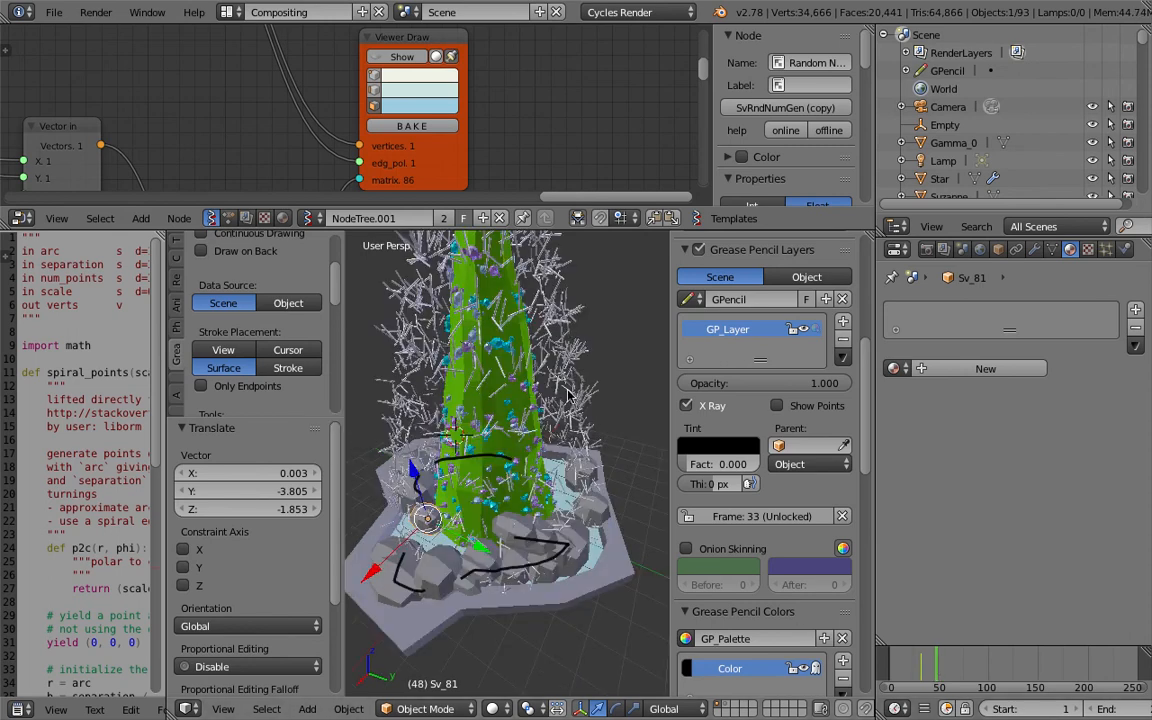
{"action": "scroll", "coordinate": [567, 395], "scroll_direction": "down", "scroll_amount": 3}
{"action": "key", "text": "ctrl+s"}
{"action": "left_click", "coordinate": [445, 406]}
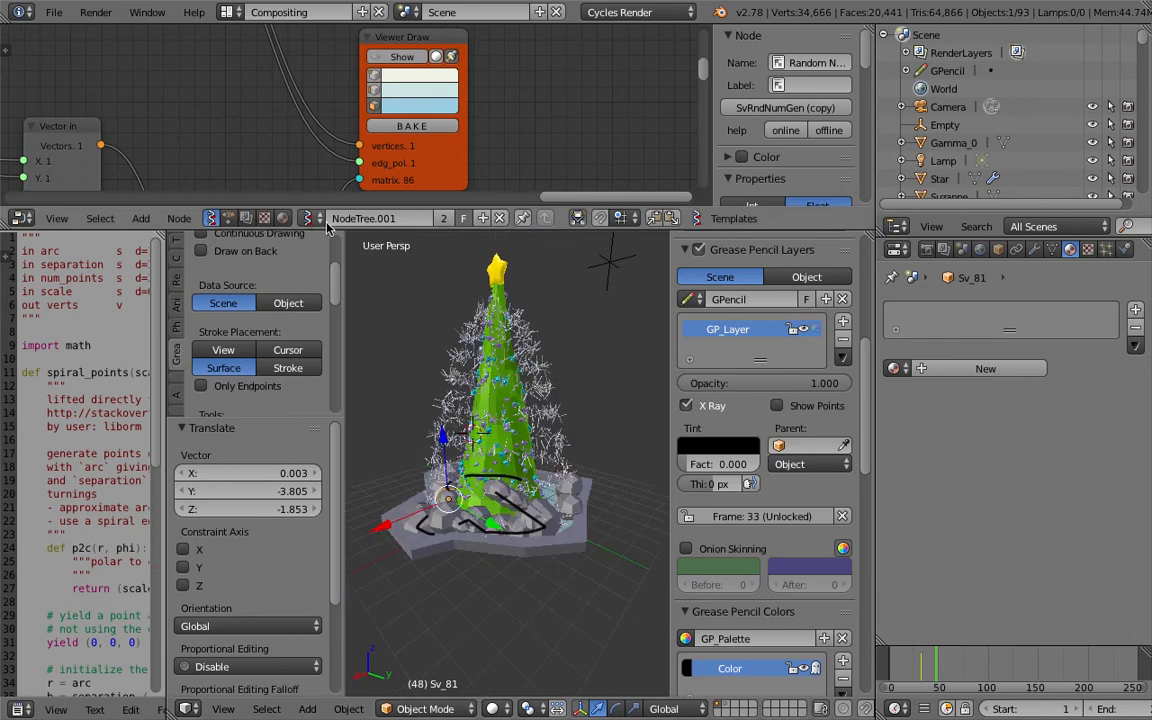
Switch the node editor to NodeTree and enlarge its area vertically over the 3D view.
{"action": "left_click", "coordinate": [311, 218]}
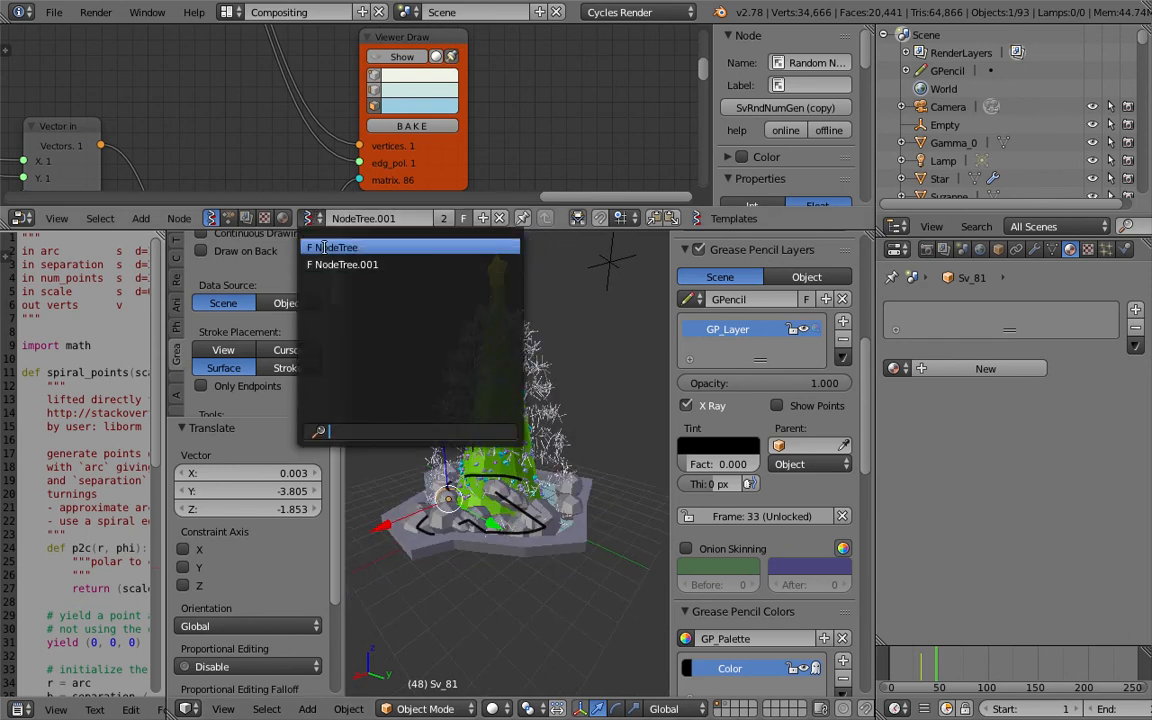
{"action": "left_click", "coordinate": [305, 247]}
{"action": "scroll", "coordinate": [280, 158], "scroll_direction": "down", "scroll_amount": 5}
{"action": "middle_click_drag", "start_coordinate": [375, 195], "coordinate": [212, 52]}
{"action": "left_click_drag", "start_coordinate": [355, 208], "coordinate": [330, 288]}
Set the scale of the SNL_SpiralZeff node to 0.09 and save the file.
{"action": "scroll", "coordinate": [316, 205], "scroll_direction": "up", "scroll_amount": 4}
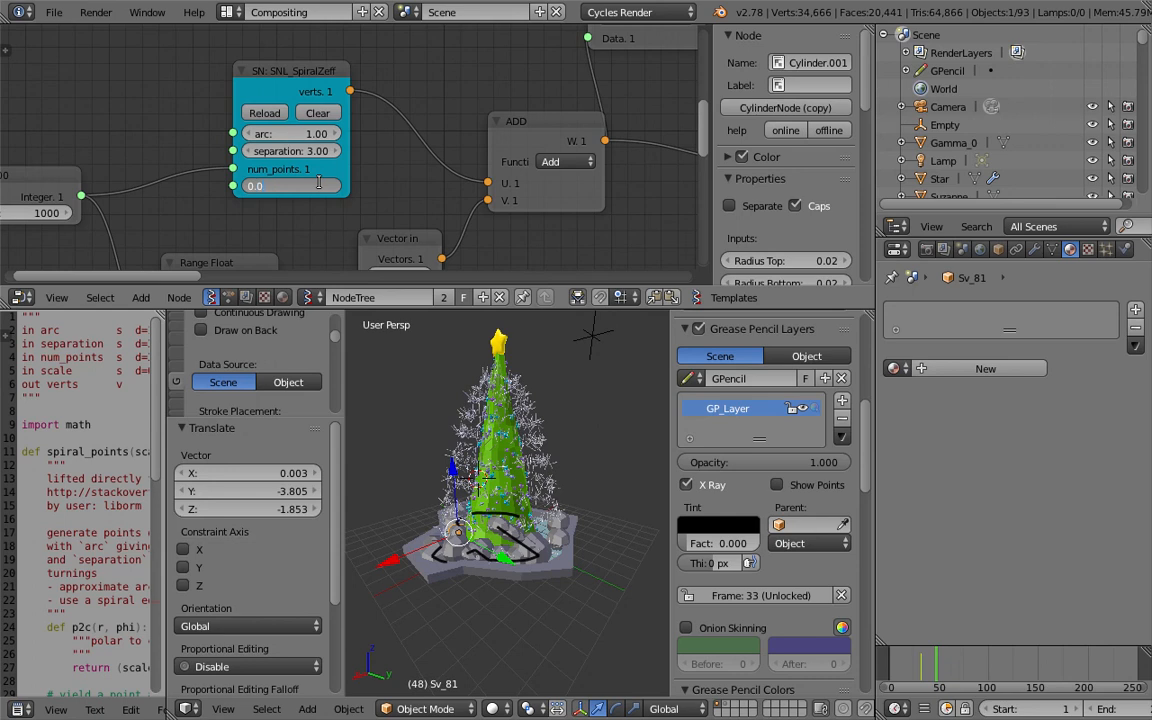
{"action": "key", "text": "Return"}
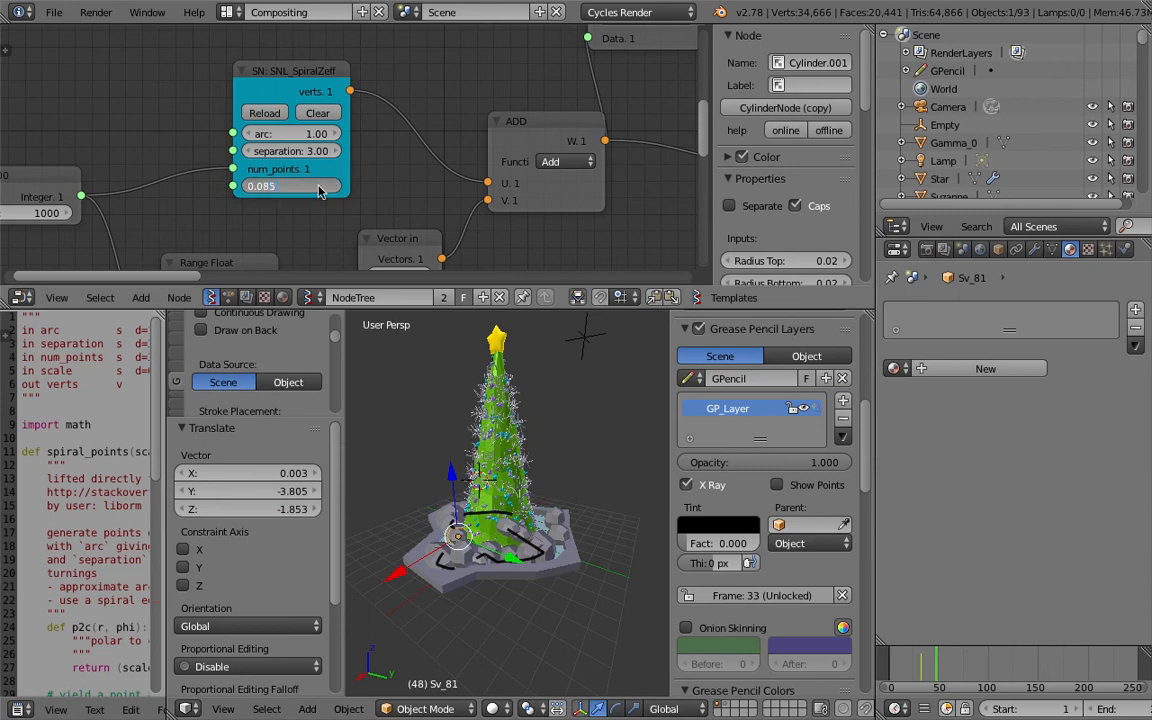
{"action": "key", "text": "Return"}
{"action": "middle_click_drag", "start_coordinate": [316, 113], "coordinate": [384, 118]}
{"action": "key", "text": "ctrl+s"}
{"action": "left_click", "coordinate": [355, 113]}
Add a Float node set to 0.087 and connect it to the SNL_SpiralZeff node's scale input.
{"action": "middle_click_drag", "start_coordinate": [279, 120], "coordinate": [349, 120]}
{"action": "key", "text": "shift+a"}
{"action": "left_click", "coordinate": [243, 117]}
{"action": "type", "text": "floa"}
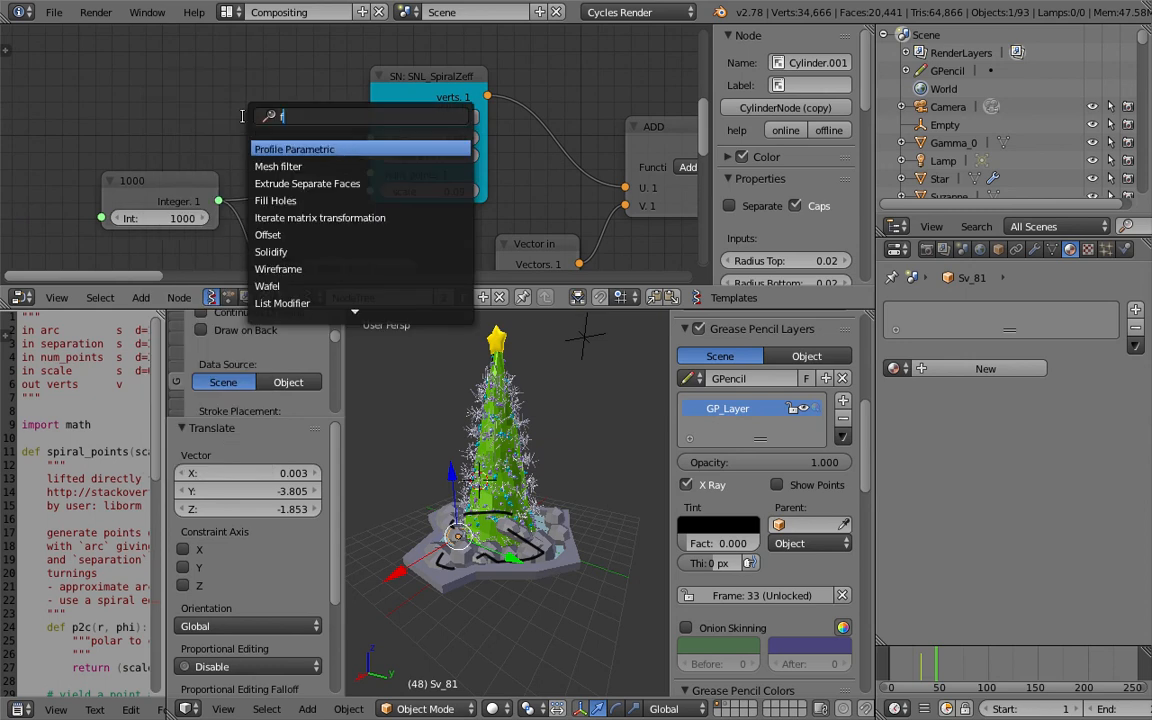
{"action": "key", "text": "Down"}
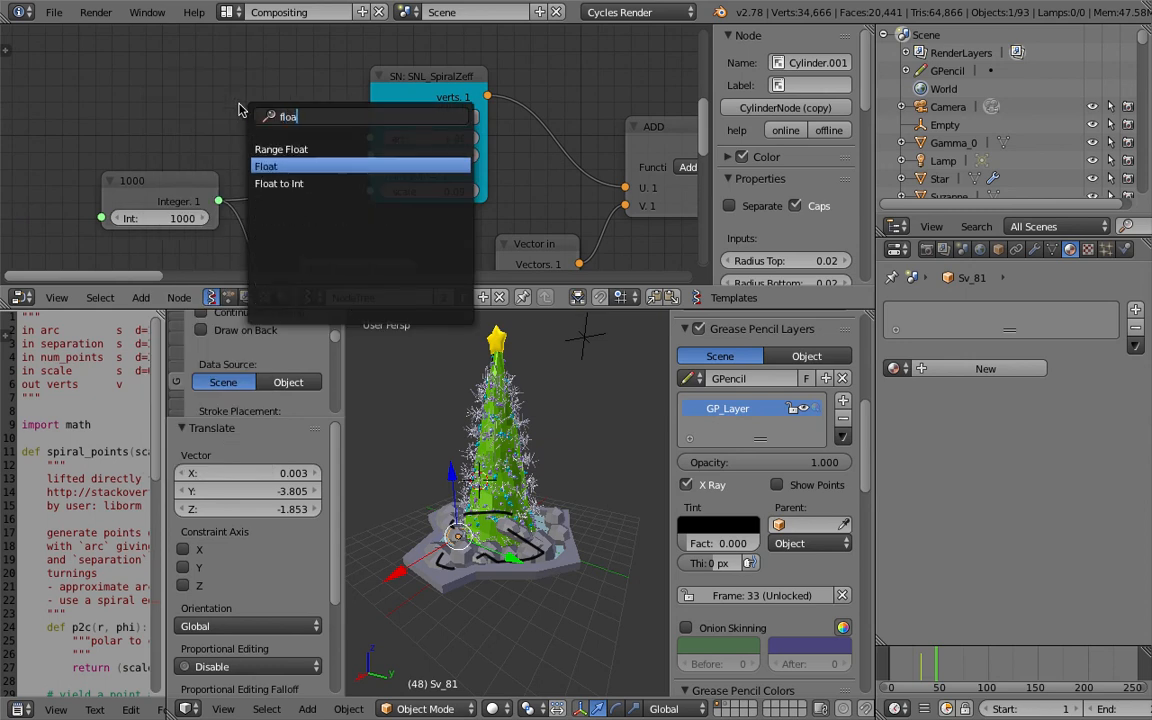
{"action": "key", "text": "Return"}
{"action": "left_click", "coordinate": [303, 140]}
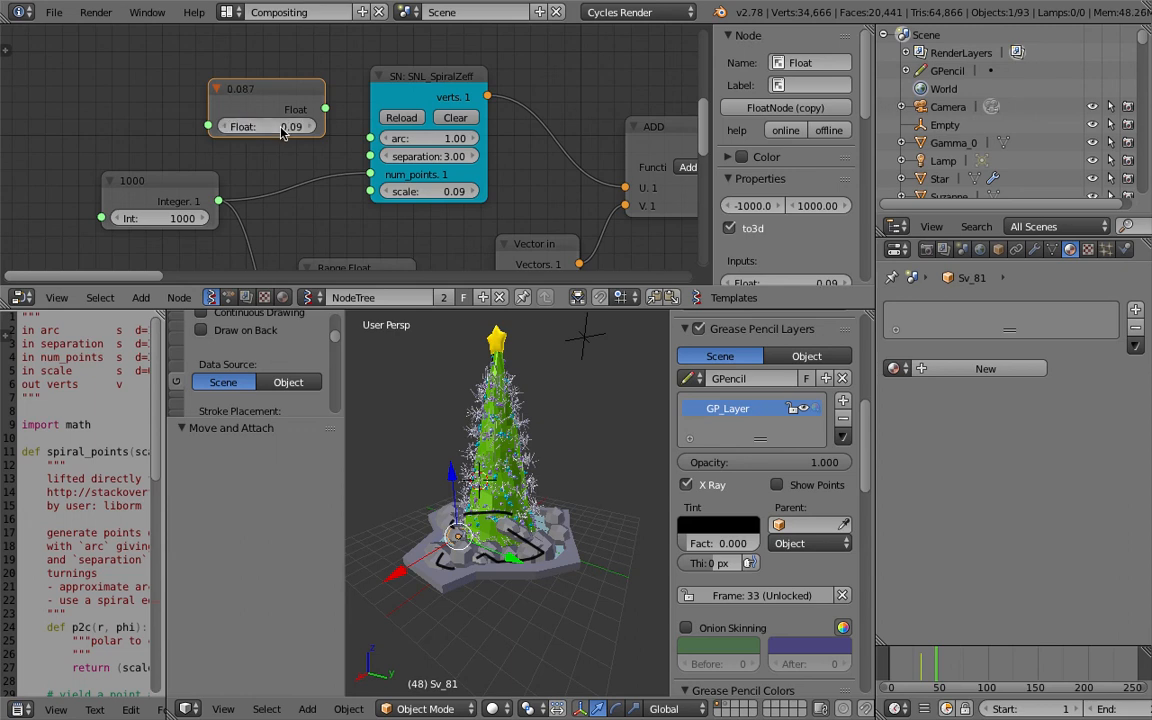
{"action": "left_click_drag", "start_coordinate": [325, 109], "coordinate": [332, 113]}
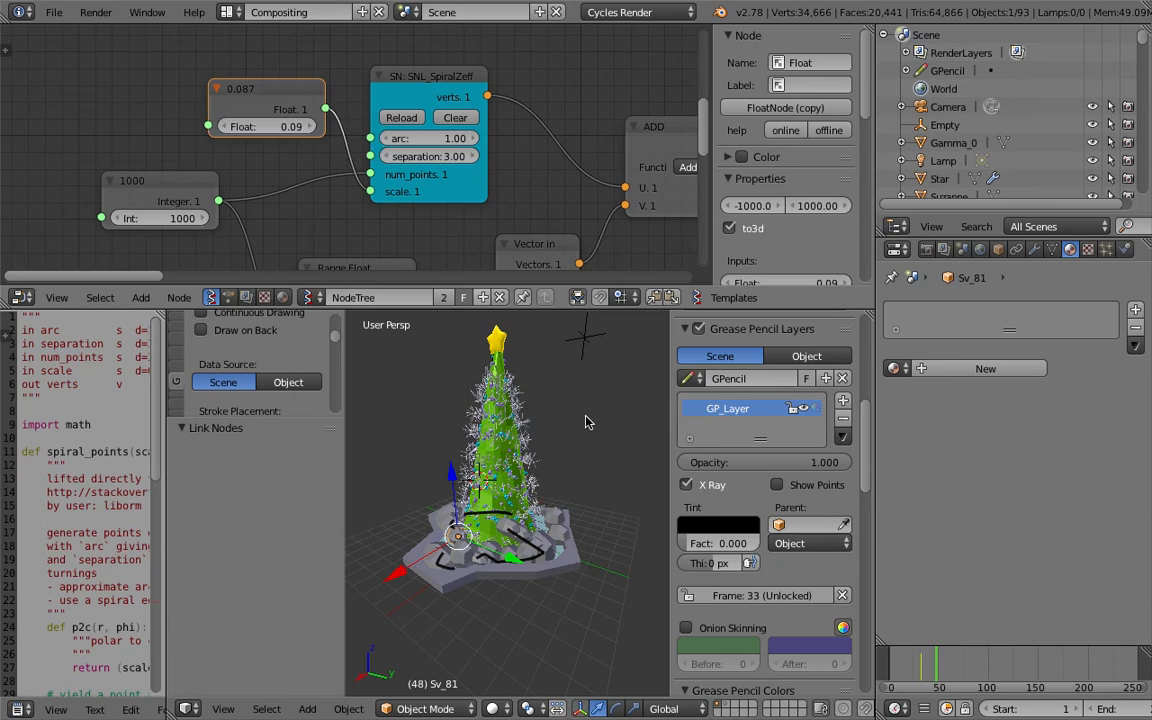
Delete eight of the baked boxes crowding the tree trunk, one at a time.
{"action": "middle_click_drag", "start_coordinate": [582, 570], "coordinate": [563, 545]}
{"action": "scroll", "coordinate": [530, 520], "scroll_direction": "up", "scroll_amount": 4}
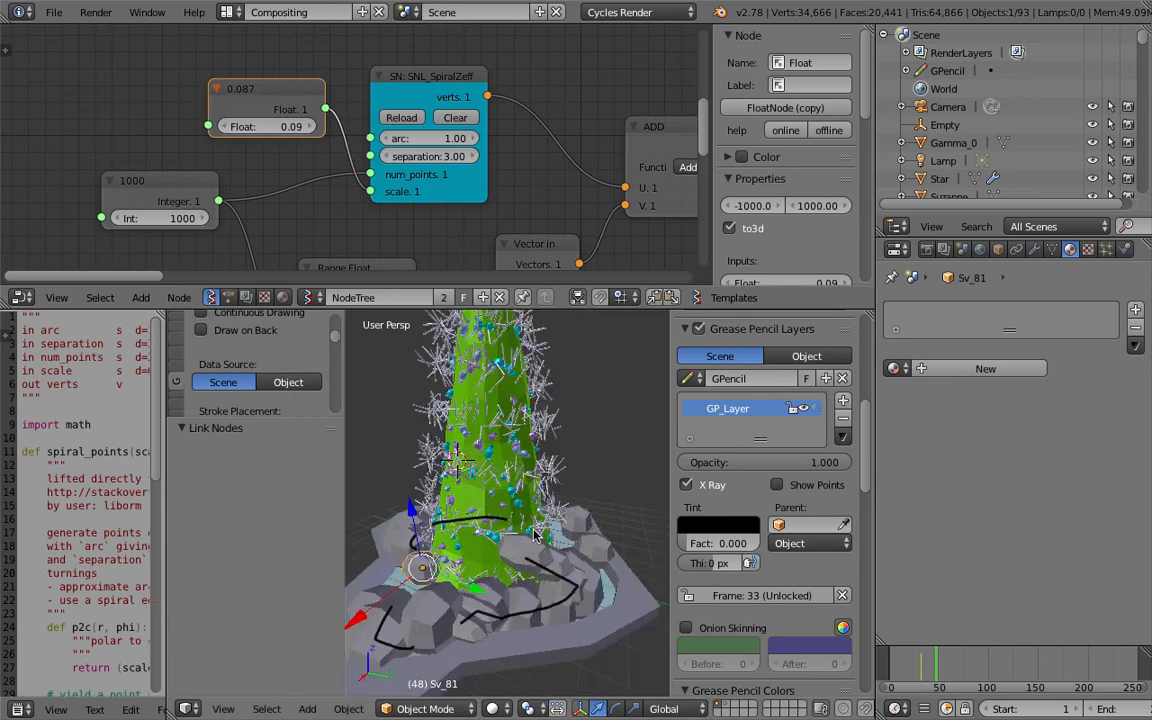
{"action": "right_click", "coordinate": [545, 555]}
{"action": "key", "text": "x"}
{"action": "left_click", "coordinate": [545, 555]}
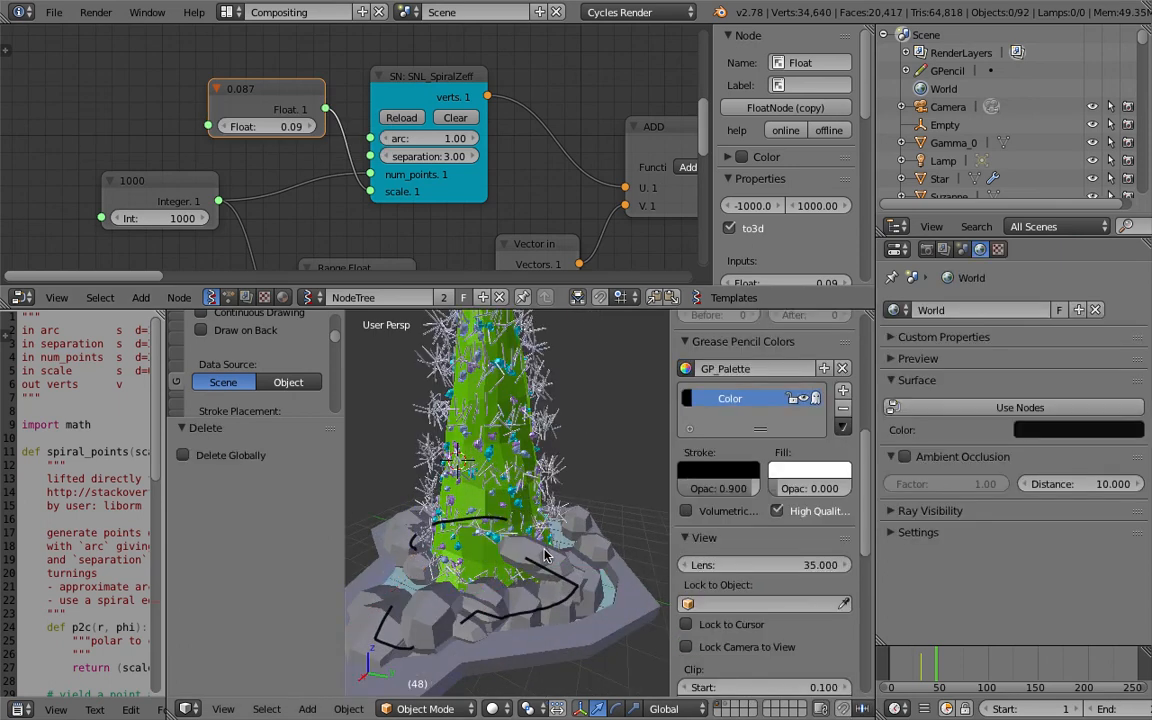
{"action": "right_click", "coordinate": [545, 555]}
{"action": "key", "text": "x"}
{"action": "left_click", "coordinate": [545, 555]}
{"action": "right_click", "coordinate": [544, 556]}
{"action": "key", "text": "x"}
{"action": "left_click", "coordinate": [543, 558]}
{"action": "key", "text": "x"}
{"action": "left_click", "coordinate": [538, 556]}
{"action": "right_click", "coordinate": [548, 560]}
{"action": "key", "text": "x"}
{"action": "left_click", "coordinate": [560, 563]}
{"action": "right_click", "coordinate": [468, 490]}
{"action": "key", "text": "x"}
{"action": "left_click", "coordinate": [462, 492]}
{"action": "right_click", "coordinate": [505, 547]}
{"action": "key", "text": "x"}
{"action": "left_click", "coordinate": [505, 548]}
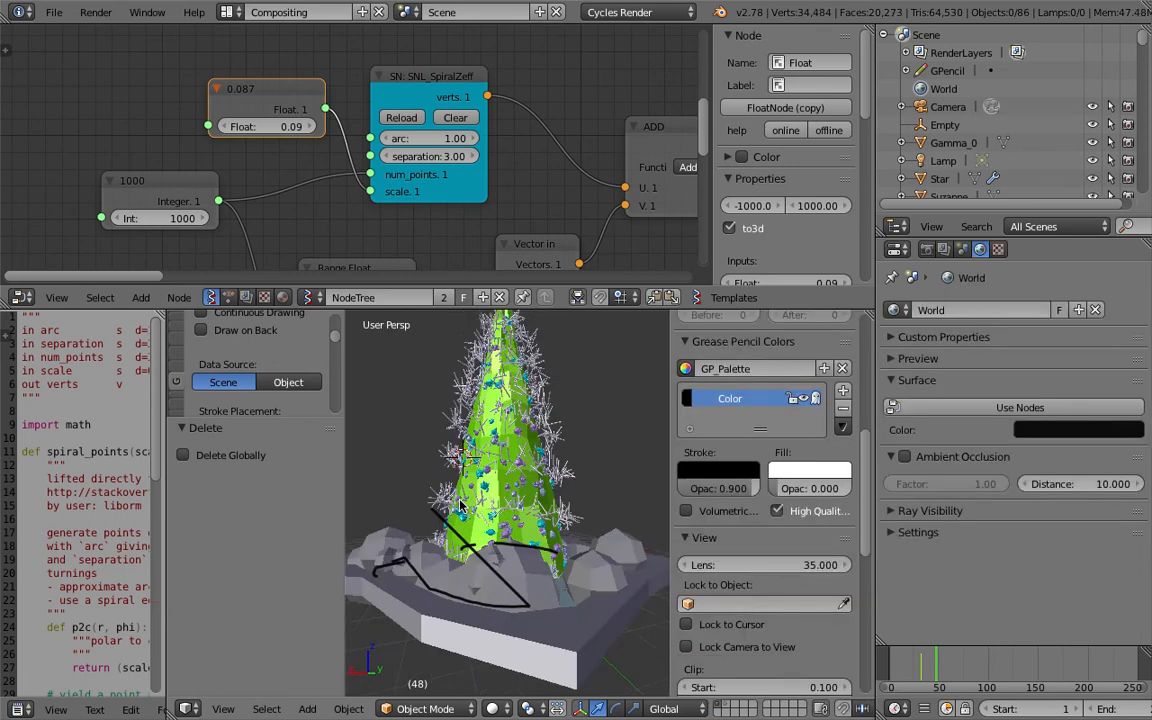
{"action": "right_click", "coordinate": [520, 577]}
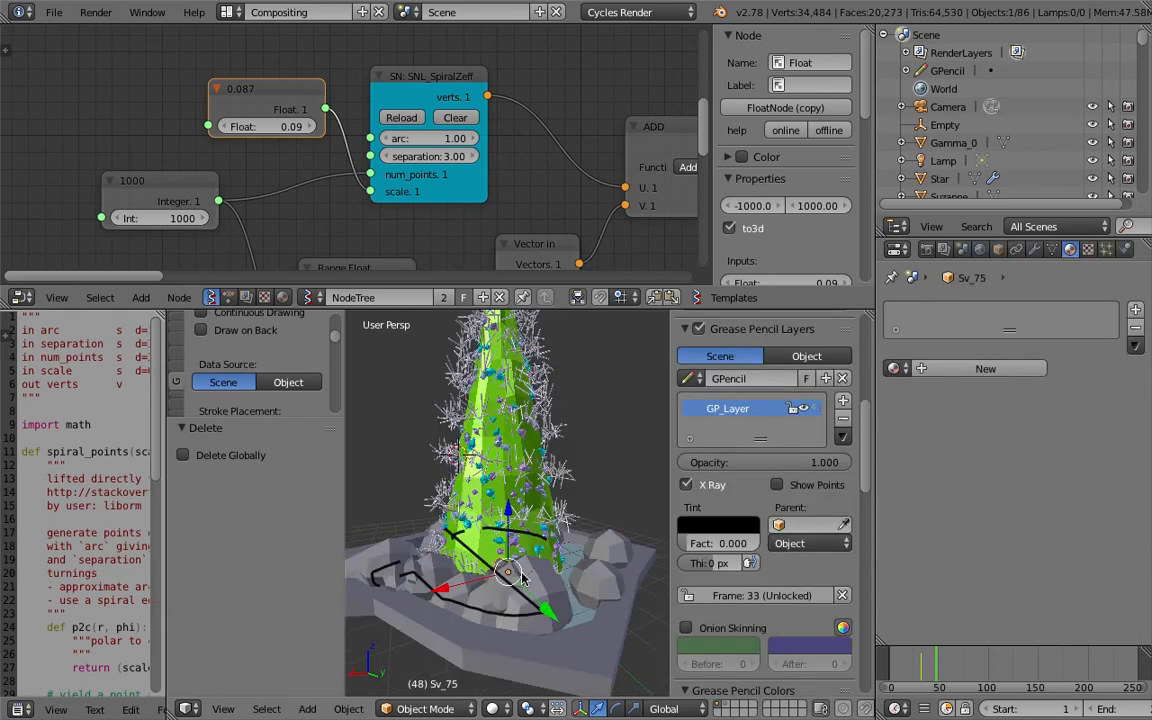
{"action": "key", "text": "x"}
{"action": "left_click", "coordinate": [521, 580]}
Move one baked box beside the trunk by about 0.30 in X, -0.08 in Y and 0.05 in Z.
{"action": "right_click", "coordinate": [522, 592]}
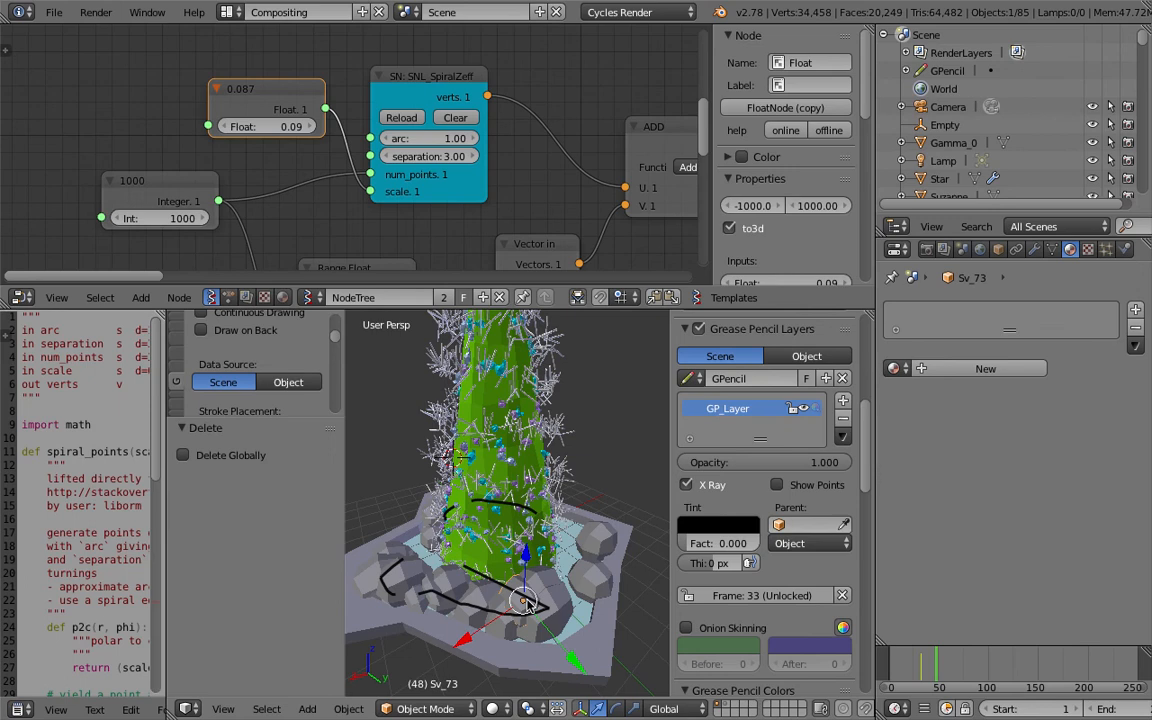
{"action": "right_click_drag", "start_coordinate": [578, 604], "coordinate": [532, 604]}
{"action": "scroll", "coordinate": [532, 604], "scroll_direction": "down", "scroll_amount": 5}
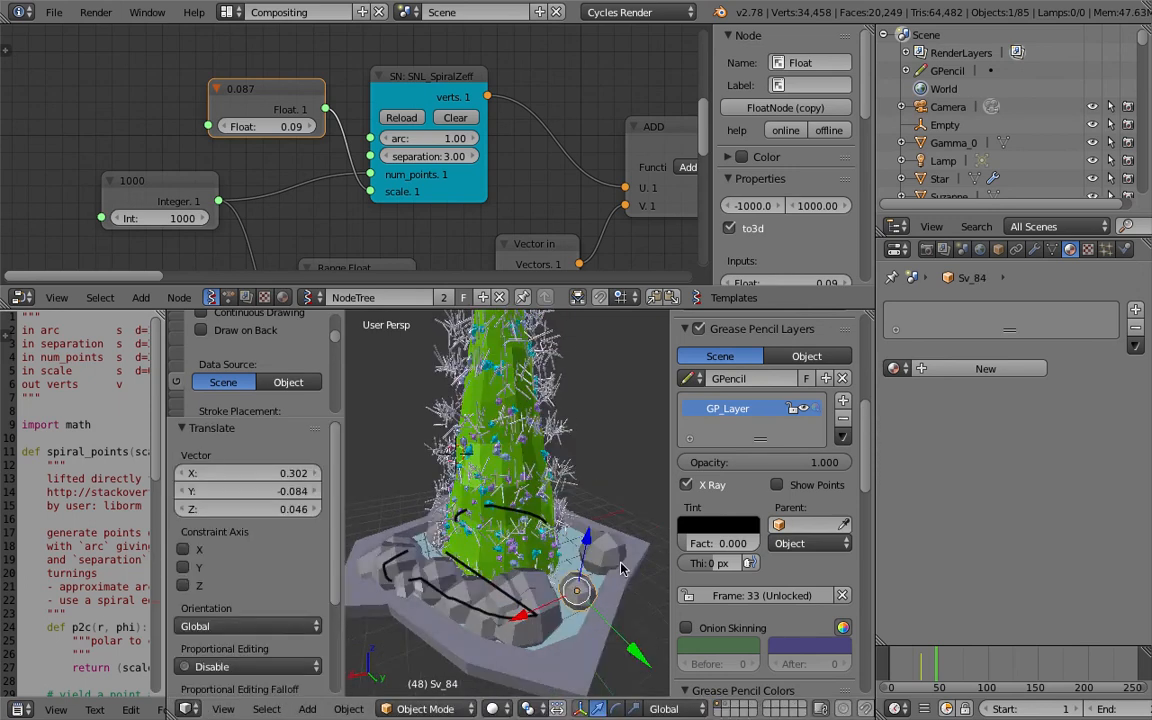
{"action": "middle_click_drag", "start_coordinate": [555, 522], "coordinate": [539, 492], "text": "shift"}
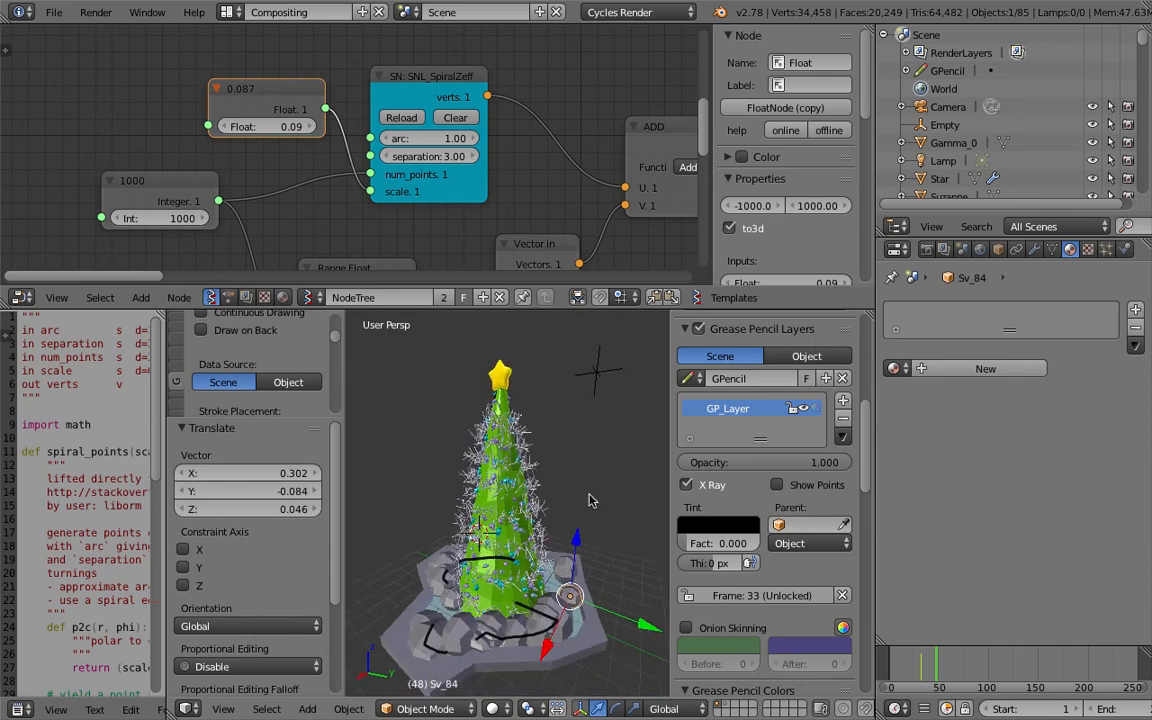
{"action": "scroll", "coordinate": [554, 538], "scroll_direction": "down", "scroll_amount": 1}
{"action": "middle_click_drag", "start_coordinate": [556, 538], "coordinate": [578, 537]}
Turn off the display of the Grease Pencil layers in the 3D view.
{"action": "scroll", "coordinate": [740, 366], "scroll_direction": "up", "scroll_amount": 3}
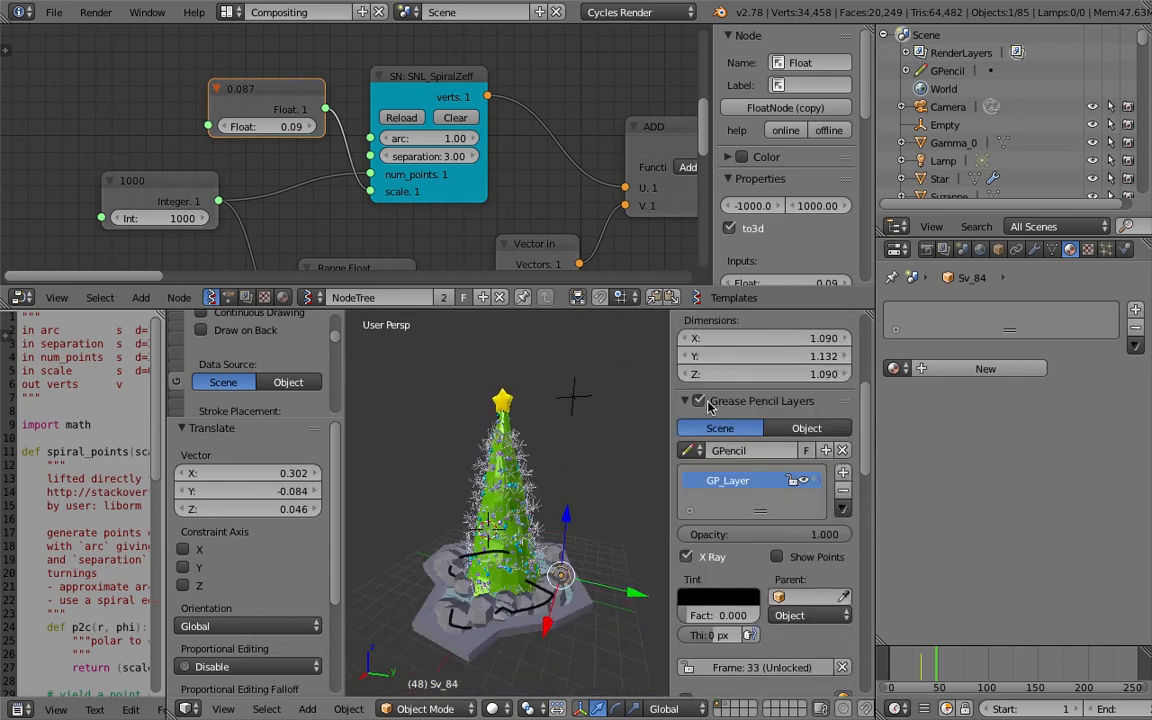
{"action": "middle_click_drag", "start_coordinate": [528, 380], "coordinate": [588, 436]}
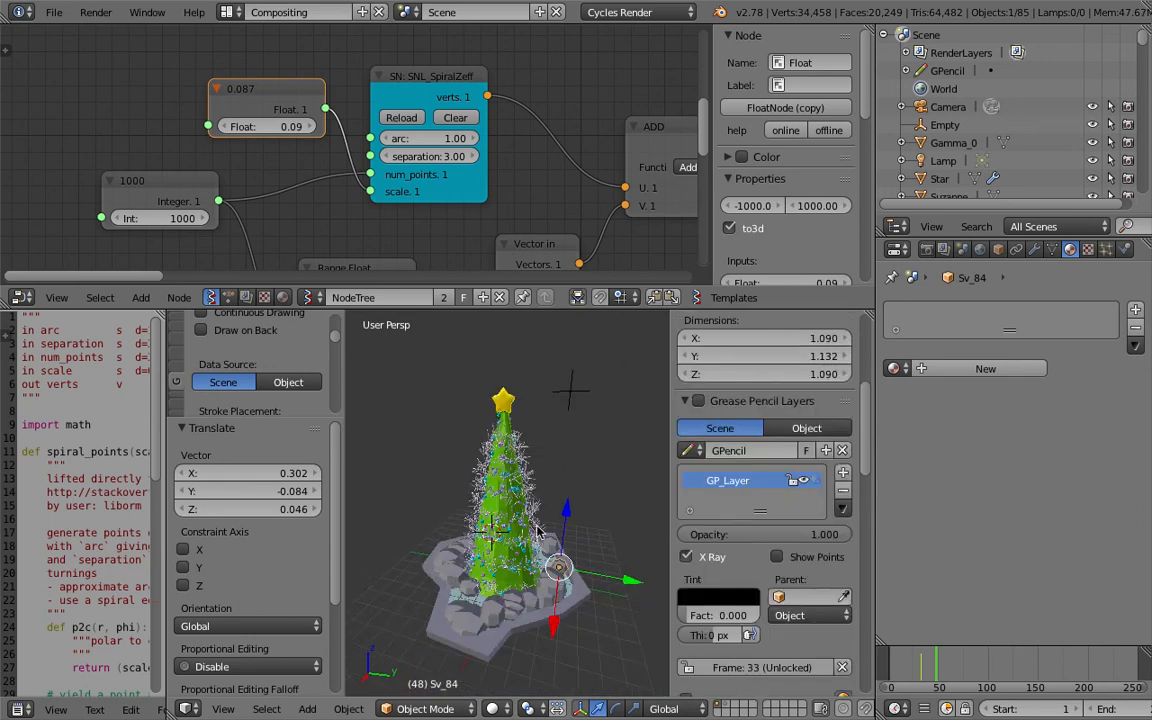
{"action": "middle_click_drag", "start_coordinate": [537, 532], "coordinate": [515, 515]}
Collapse the 3D view's tool shelf and save the file.
{"action": "left_click_drag", "start_coordinate": [342, 349], "coordinate": [147, 366]}
{"action": "scroll", "coordinate": [354, 438], "scroll_direction": "down", "scroll_amount": 1}
{"action": "middle_click_drag", "start_coordinate": [372, 458], "coordinate": [389, 436]}
{"action": "key", "text": "ctrl+s"}
{"action": "left_click", "coordinate": [390, 437]}
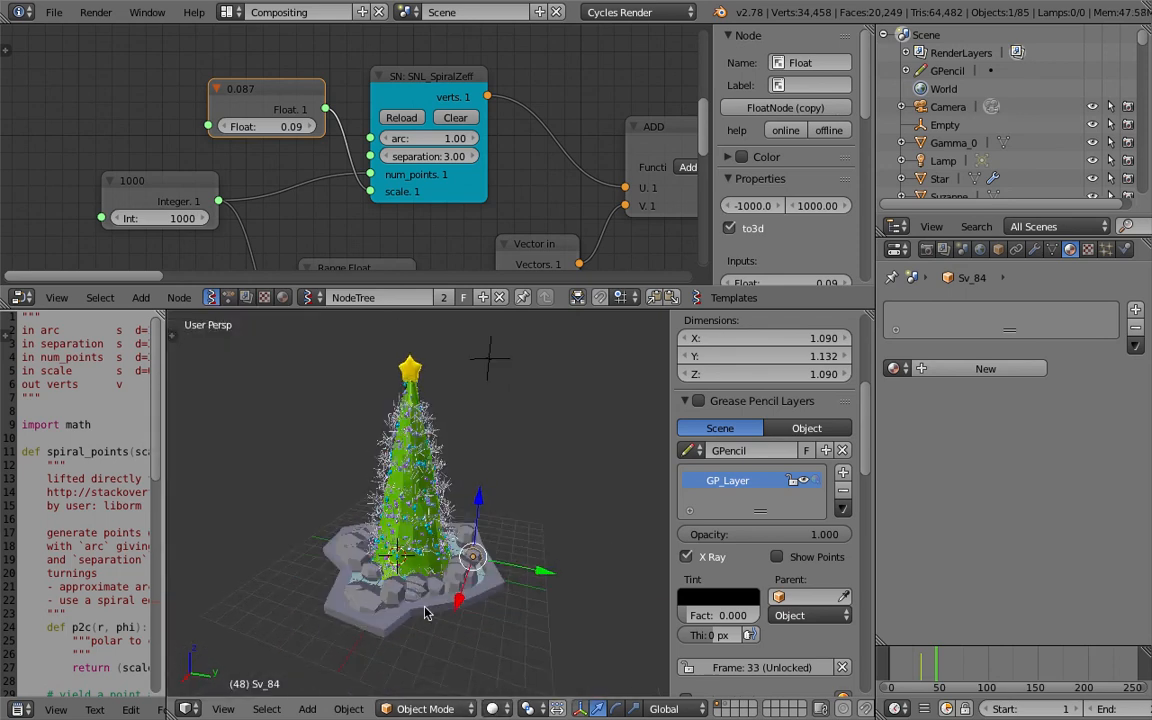
Switch the 3D view to Rendered shading and bring the whole node tree into view.
{"action": "left_click", "coordinate": [491, 709]}
{"action": "left_click", "coordinate": [505, 589]}
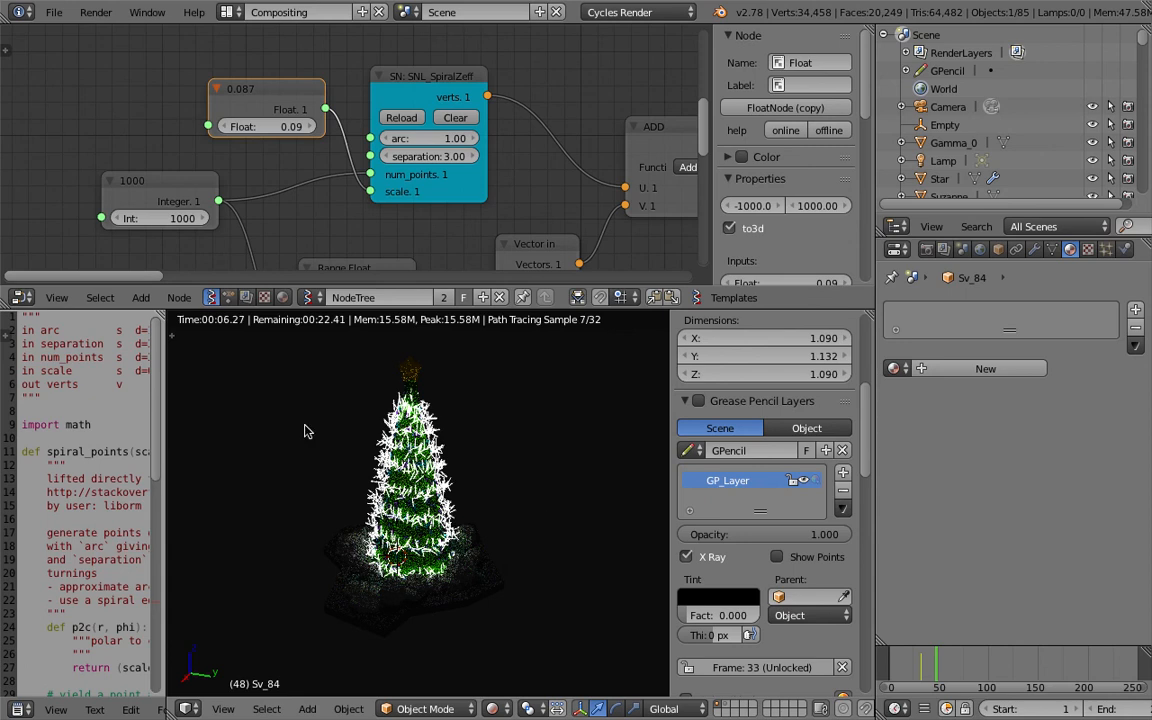
{"action": "scroll", "coordinate": [490, 143], "scroll_direction": "down", "scroll_amount": 2}
{"action": "middle_click_drag", "start_coordinate": [490, 143], "coordinate": [369, 106]}
{"action": "scroll", "coordinate": [368, 136], "scroll_direction": "down", "scroll_amount": 1}
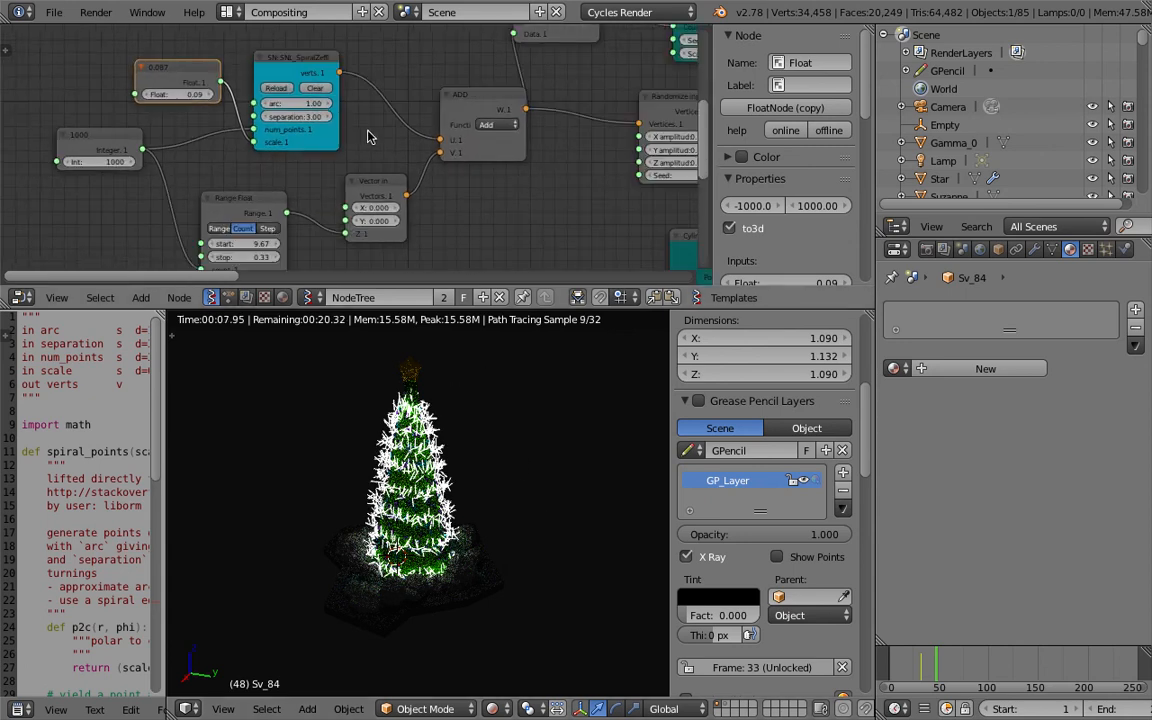
{"action": "scroll", "coordinate": [368, 136], "scroll_direction": "down", "scroll_amount": 9}
{"action": "middle_click_drag", "start_coordinate": [680, 167], "coordinate": [518, 172]}
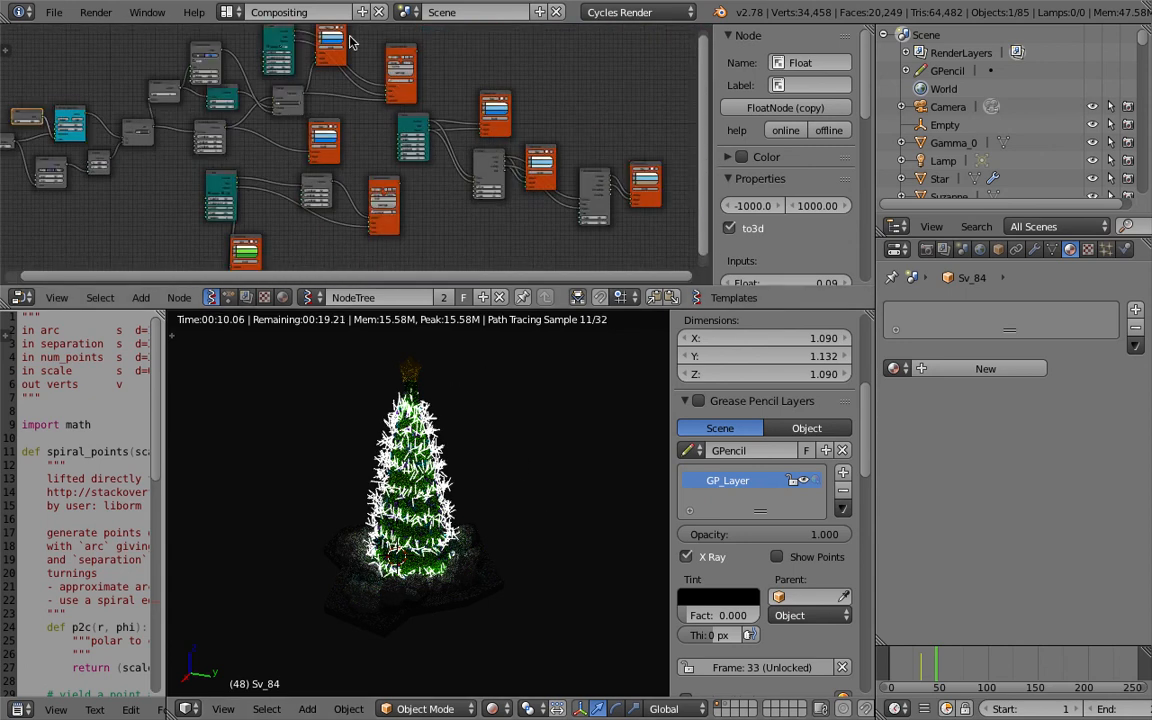
{"action": "scroll", "coordinate": [478, 155], "scroll_direction": "down", "scroll_amount": 1}
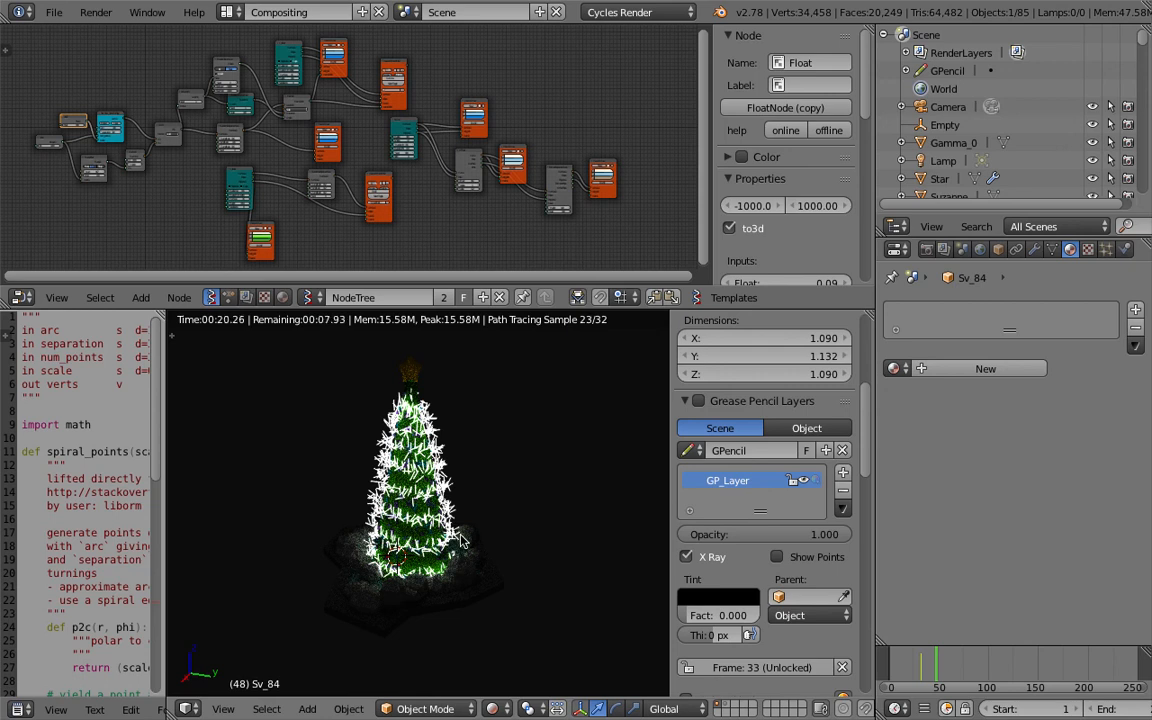
{"action": "scroll", "coordinate": [375, 180], "scroll_direction": "down", "scroll_amount": 2}
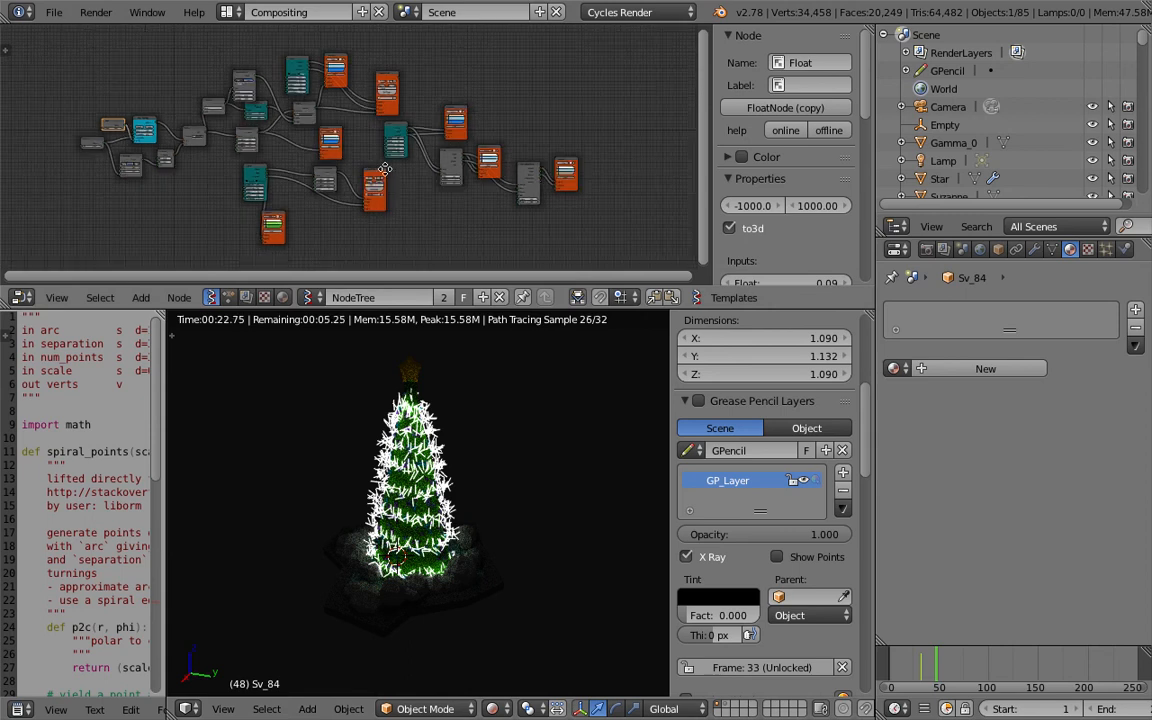
{"action": "scroll", "coordinate": [749, 205], "scroll_direction": "down", "scroll_amount": 3}
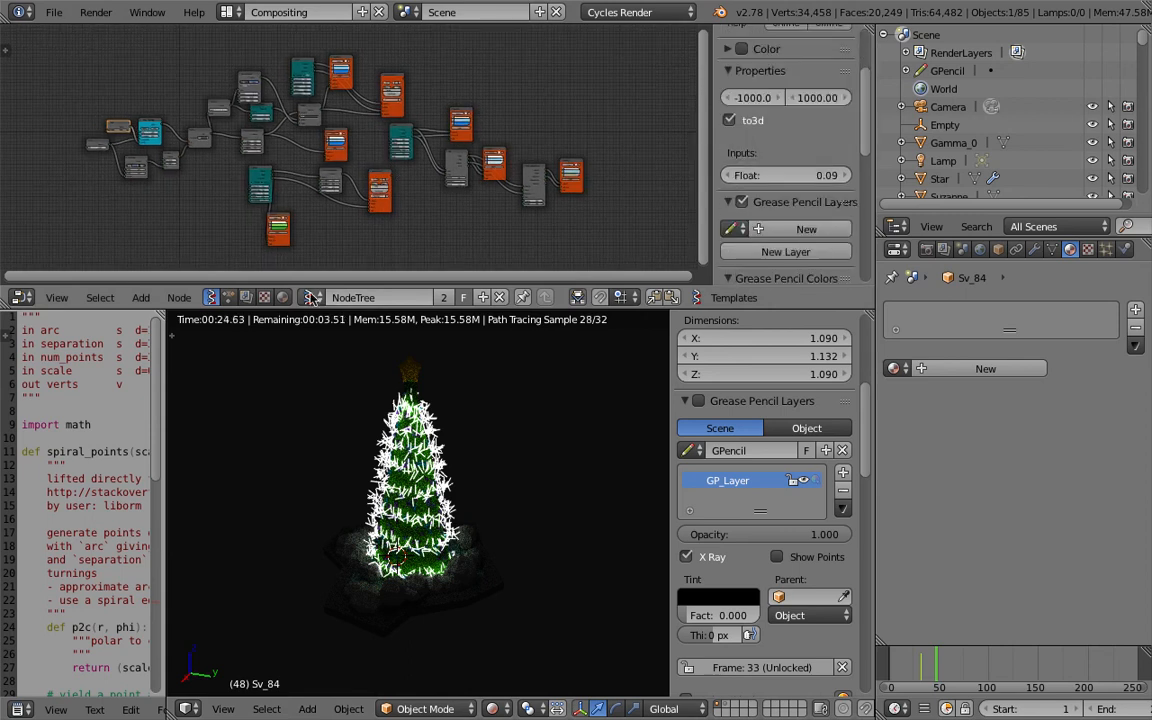
{"action": "scroll", "coordinate": [420, 245], "scroll_direction": "down", "scroll_amount": 6}
{"action": "scroll", "coordinate": [747, 181], "scroll_direction": "down", "scroll_amount": 8}
{"action": "scroll", "coordinate": [747, 181], "scroll_direction": "down", "scroll_amount": 3}
{"action": "scroll", "coordinate": [755, 160], "scroll_direction": "up", "scroll_amount": 5}
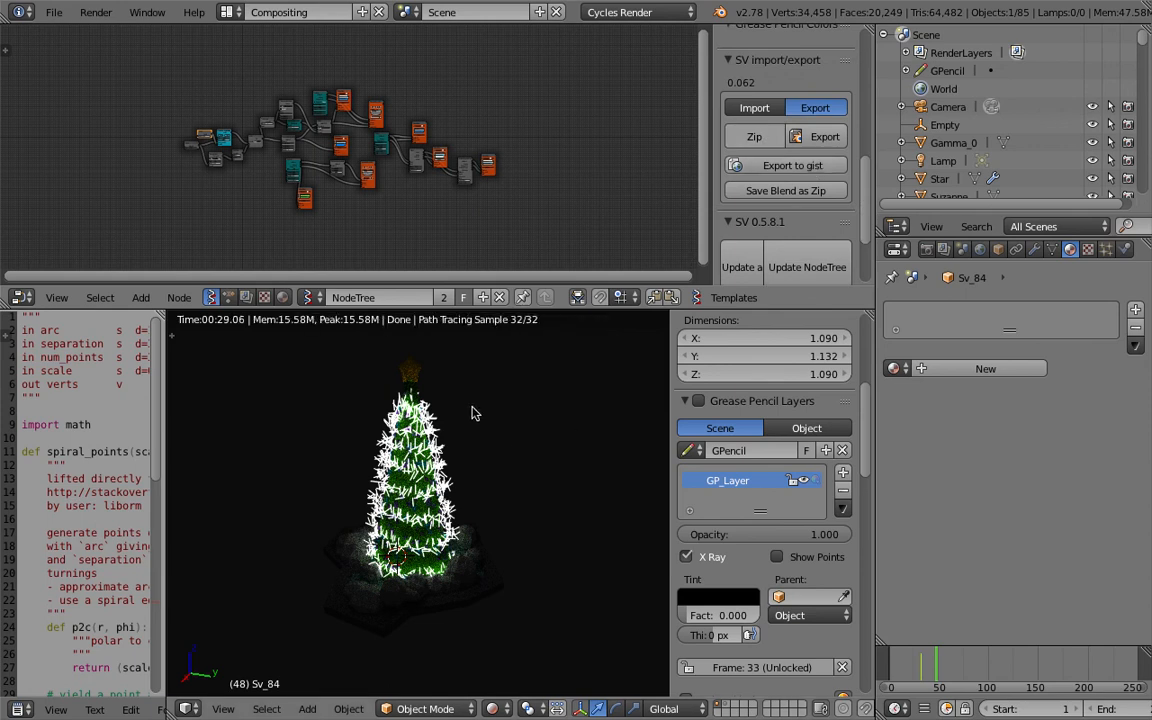
{"action": "scroll", "coordinate": [580, 196], "scroll_direction": "up", "scroll_amount": 1}
{"action": "middle_click_drag", "start_coordinate": [545, 129], "coordinate": [535, 122]}
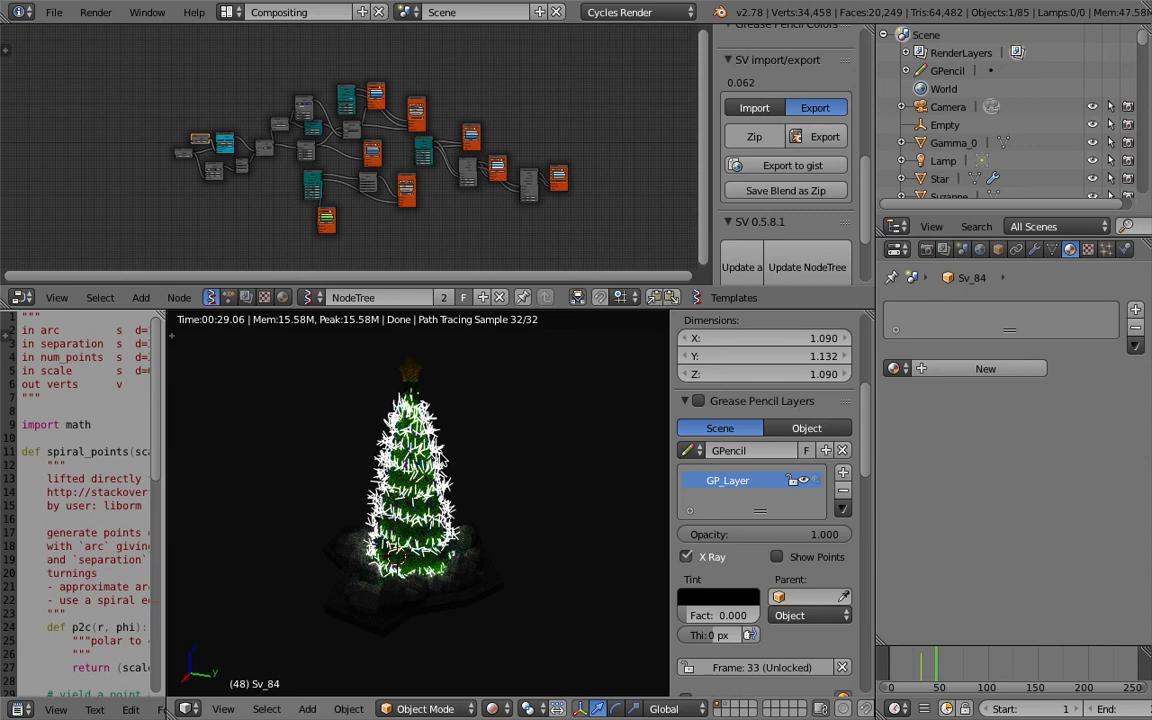
Select the Gamma_0 decorations and tint their emission colour a pale peach.
{"action": "left_click", "coordinate": [953, 143]}
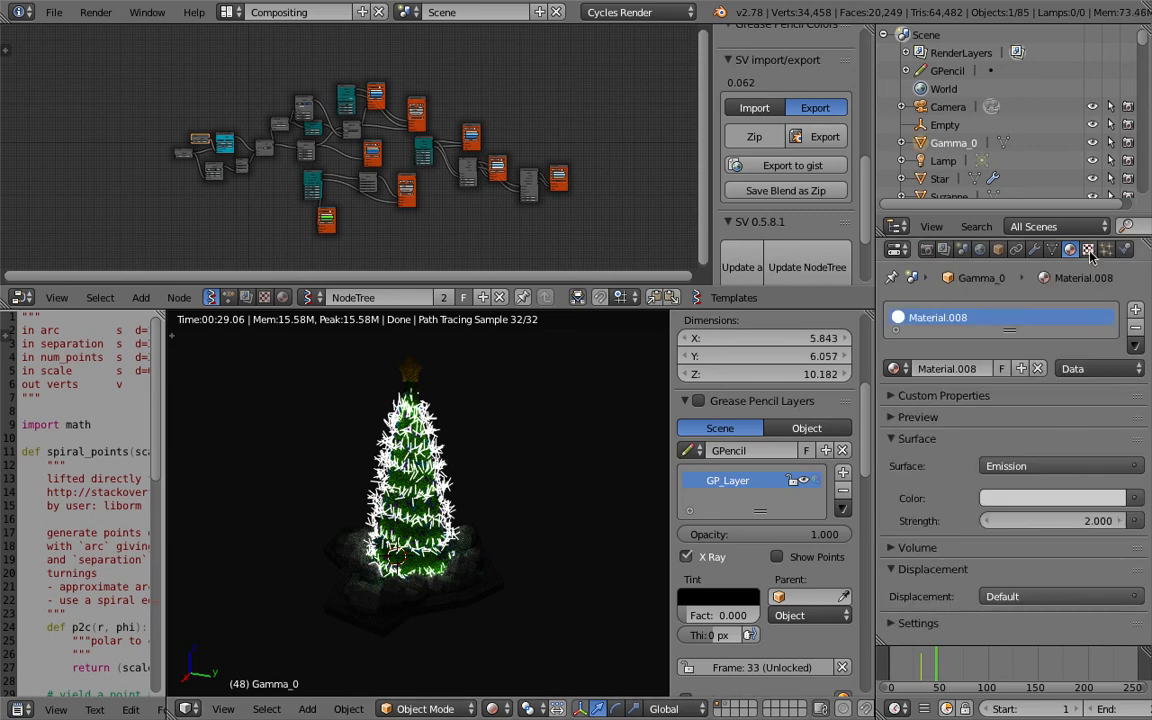
{"action": "left_click", "coordinate": [1034, 502]}
{"action": "mouse_move", "coordinate": [1039, 309]}
{"action": "left_mouse_down"}
{"action": "mouse_move", "coordinate": [1001, 335]}
{"action": "mouse_move", "coordinate": [1016, 251]}
{"action": "left_mouse_up"}
{"action": "left_click_drag", "start_coordinate": [1111, 264], "coordinate": [1111, 242]}
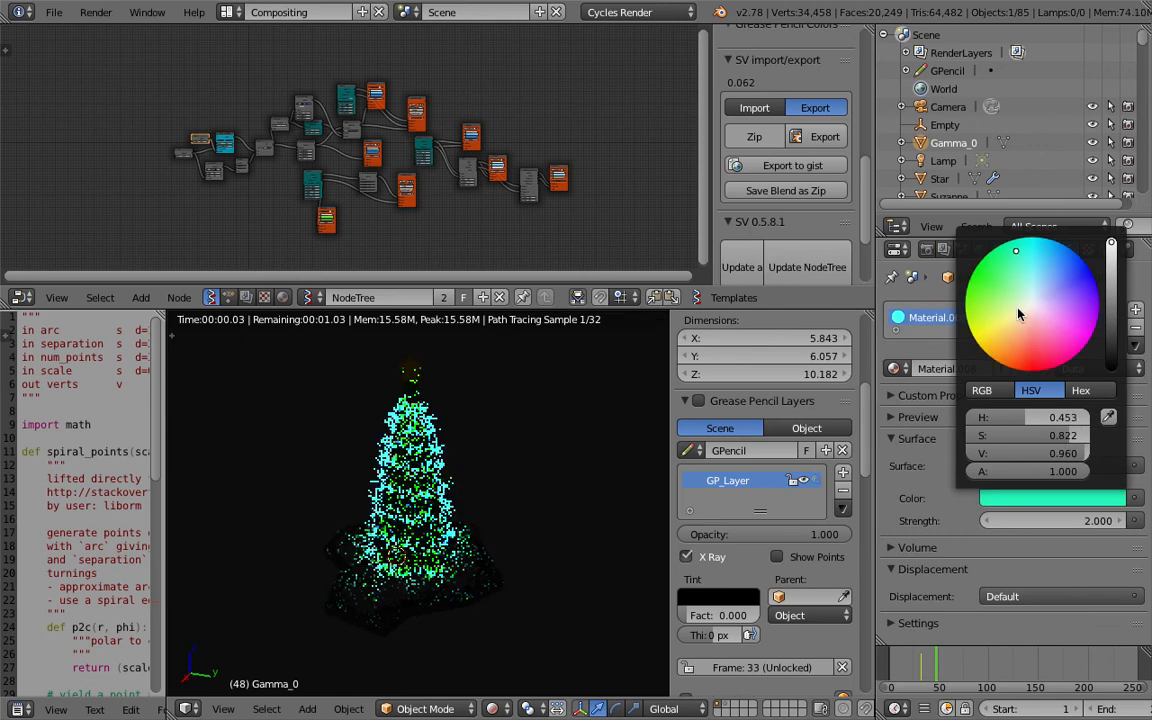
{"action": "key", "text": "Escape"}
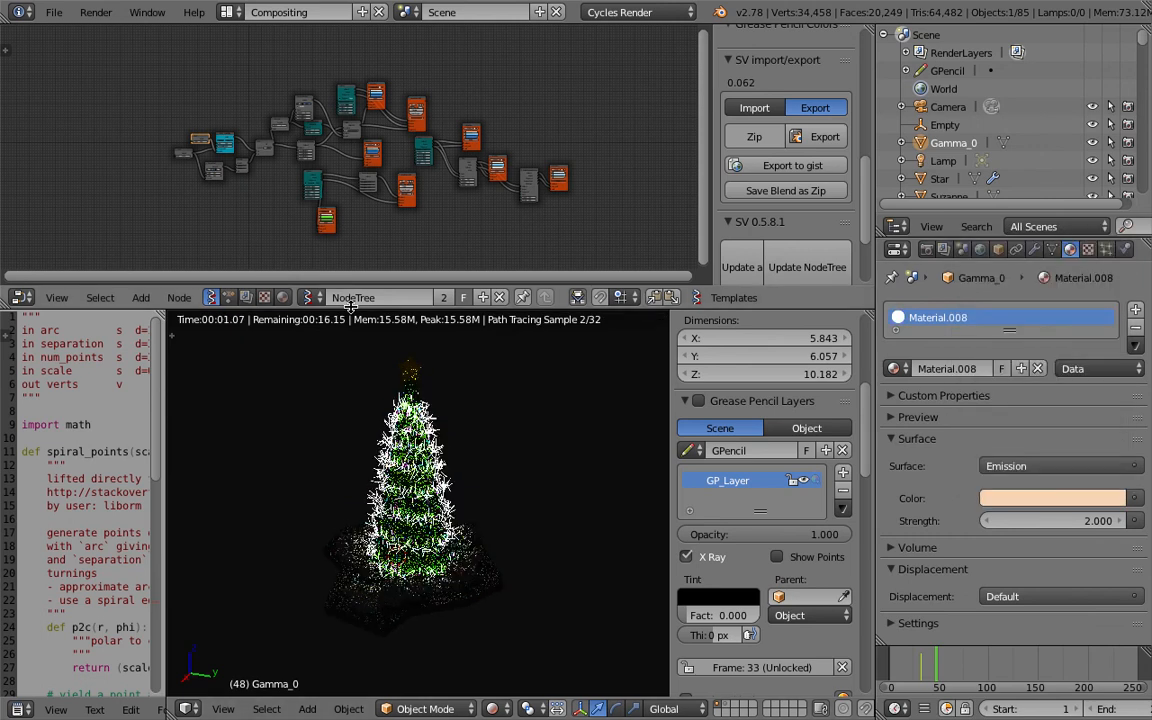
Show the decoration material's shader nodes and add a ColorRamp node beside the Emission node.
{"action": "left_click", "coordinate": [283, 297]}
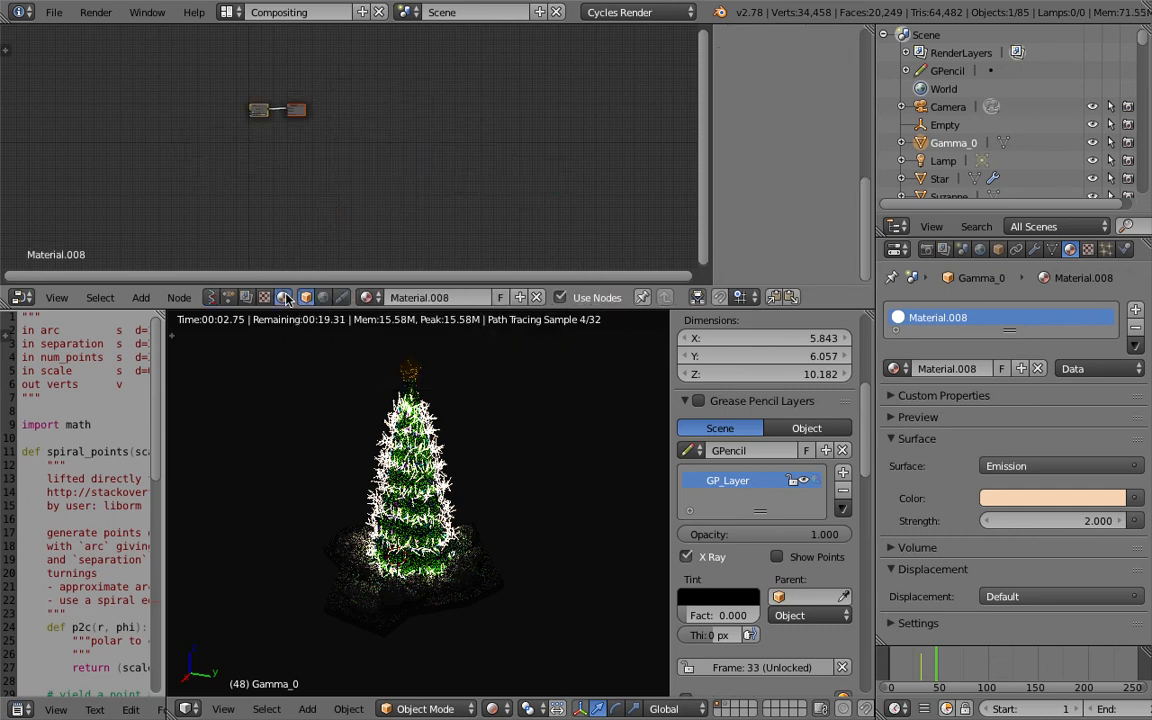
{"action": "scroll", "coordinate": [360, 195], "scroll_direction": "up", "scroll_amount": 5}
{"action": "scroll", "coordinate": [350, 248], "scroll_direction": "up", "scroll_amount": 5}
{"action": "middle_click_drag", "start_coordinate": [349, 252], "coordinate": [354, 175]}
{"action": "key", "text": "shift+a"}
{"action": "left_click", "coordinate": [168, 120]}
{"action": "type", "text": "color"}
{"action": "key", "text": "Return"}
{"action": "left_click", "coordinate": [116, 92]}
{"action": "scroll", "coordinate": [192, 152], "scroll_direction": "up", "scroll_amount": 1}
{"action": "middle_click_drag", "start_coordinate": [192, 152], "coordinate": [292, 147]}
Set the ColorRamp to HSV colour mode with Counter-Clockwise interpolation.
{"action": "left_click", "coordinate": [291, 147]}
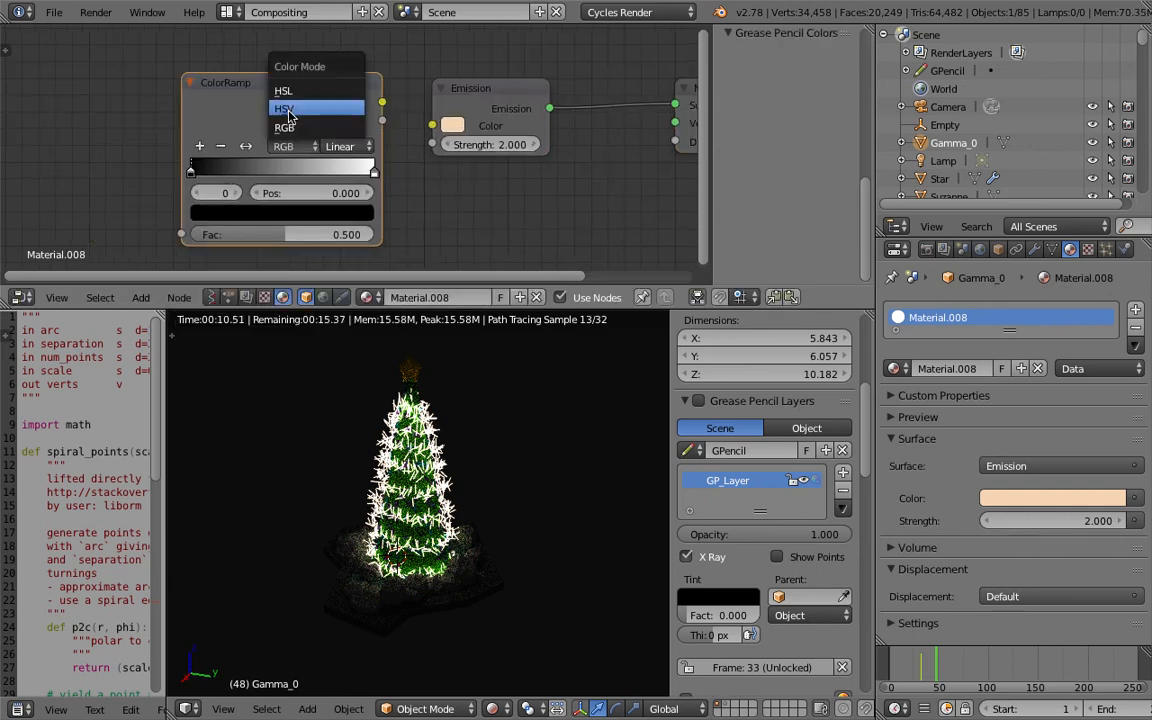
{"action": "left_click", "coordinate": [300, 111]}
{"action": "left_click", "coordinate": [330, 146]}
{"action": "left_click", "coordinate": [320, 73]}
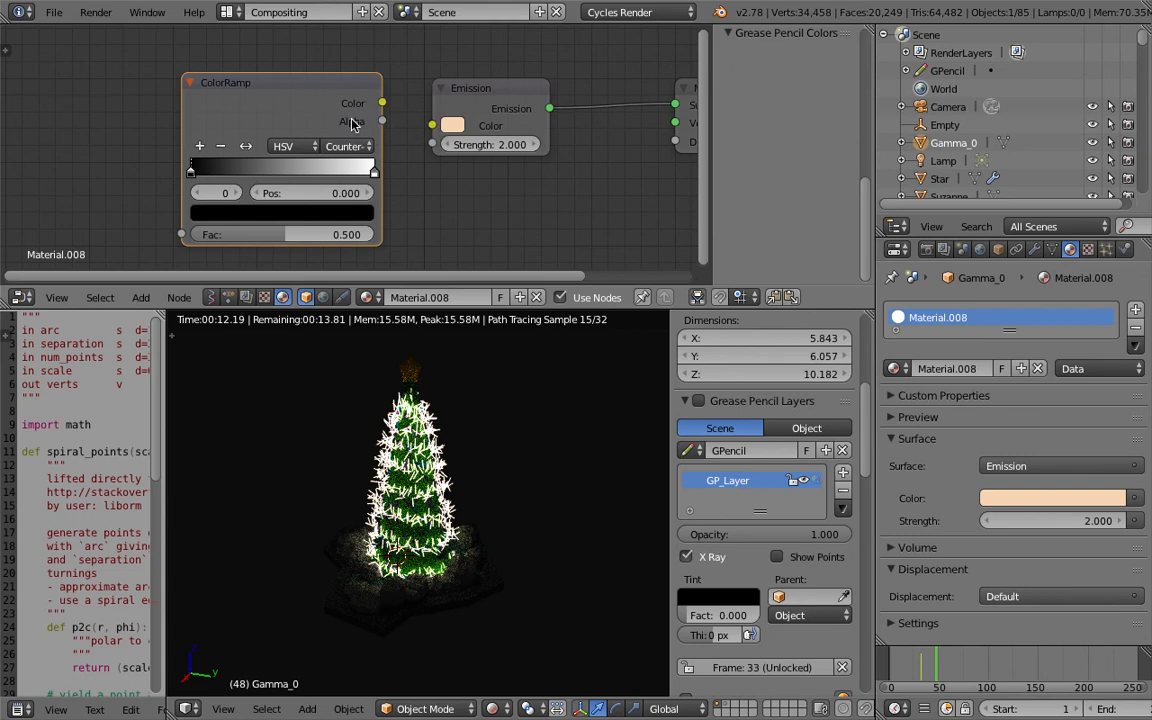
Colour the ramp's first stop crimson, with hue about 0.94, saturation about 0.89 and value about 0.78.
{"action": "left_click", "coordinate": [218, 212]}
{"action": "left_click", "coordinate": [330, 268]}
{"action": "left_click", "coordinate": [256, 278]}
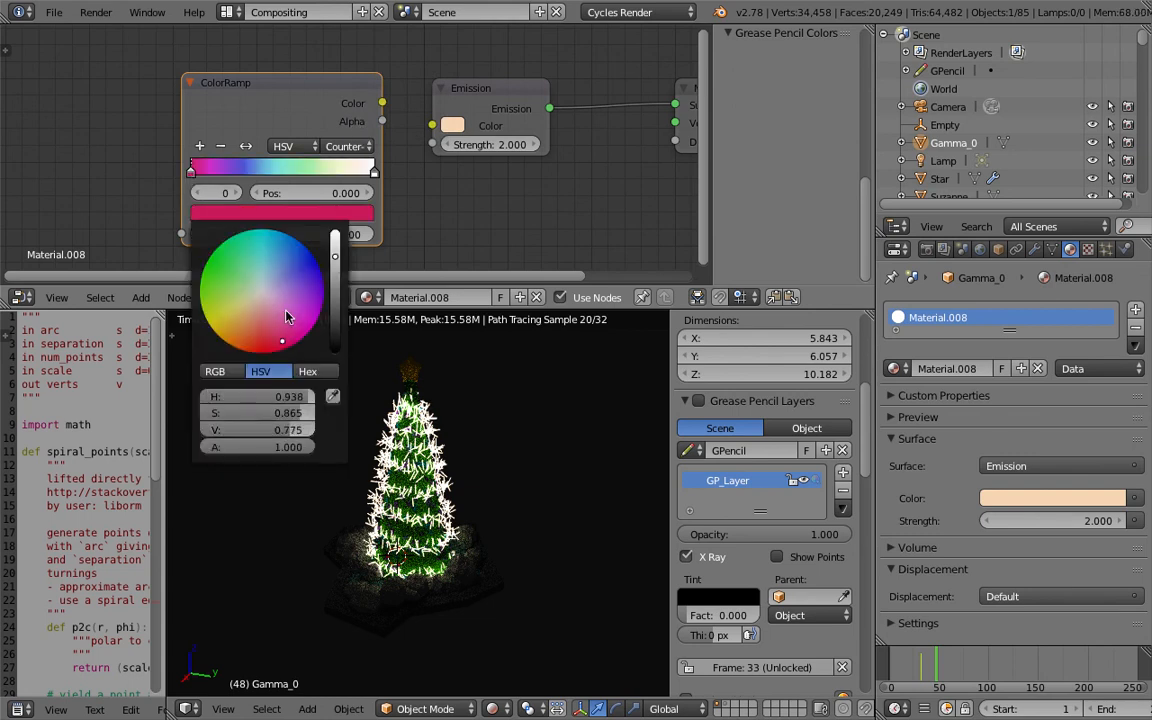
Colour the ramp's last stop pink, with hue about 0.98, saturation about 0.57 and a value of 2.
{"action": "left_click", "coordinate": [372, 172]}
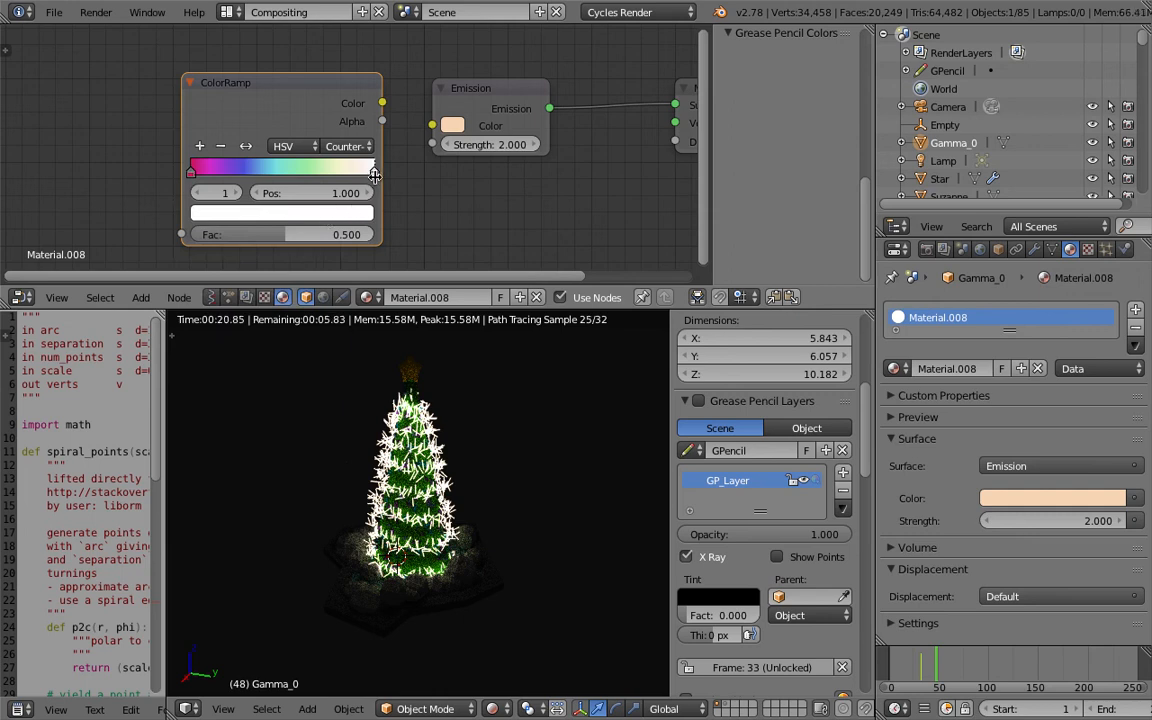
{"action": "left_click", "coordinate": [360, 212]}
{"action": "left_click", "coordinate": [262, 318]}
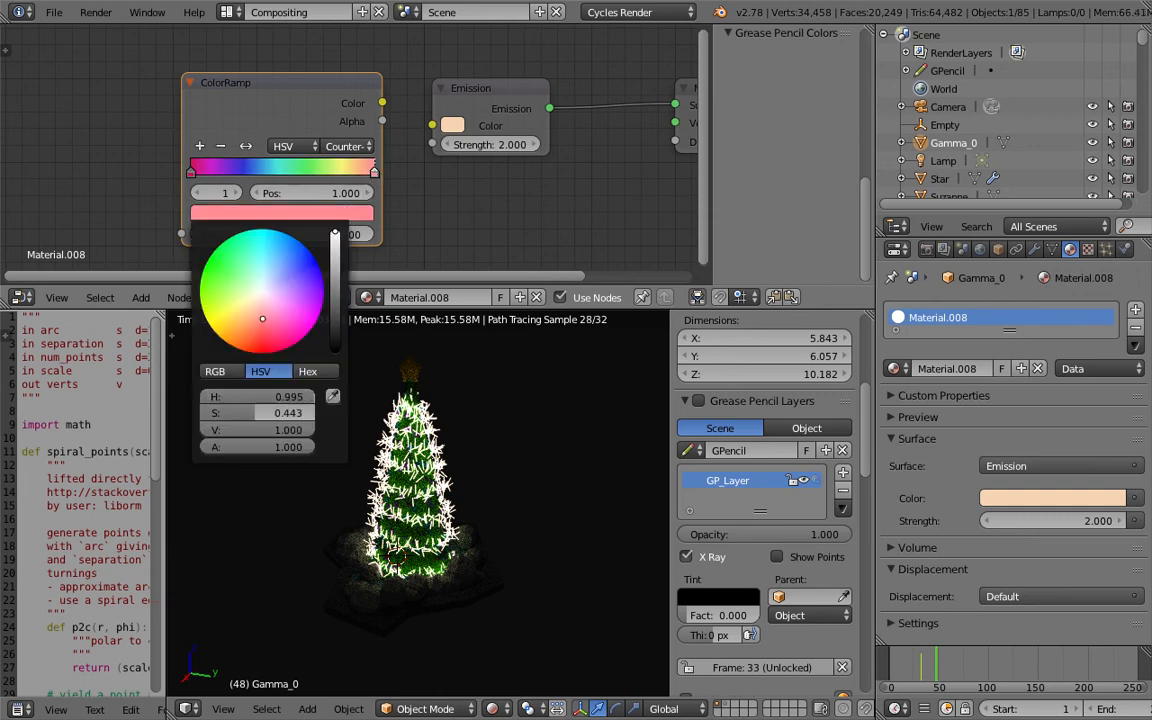
{"action": "left_click", "coordinate": [265, 327]}
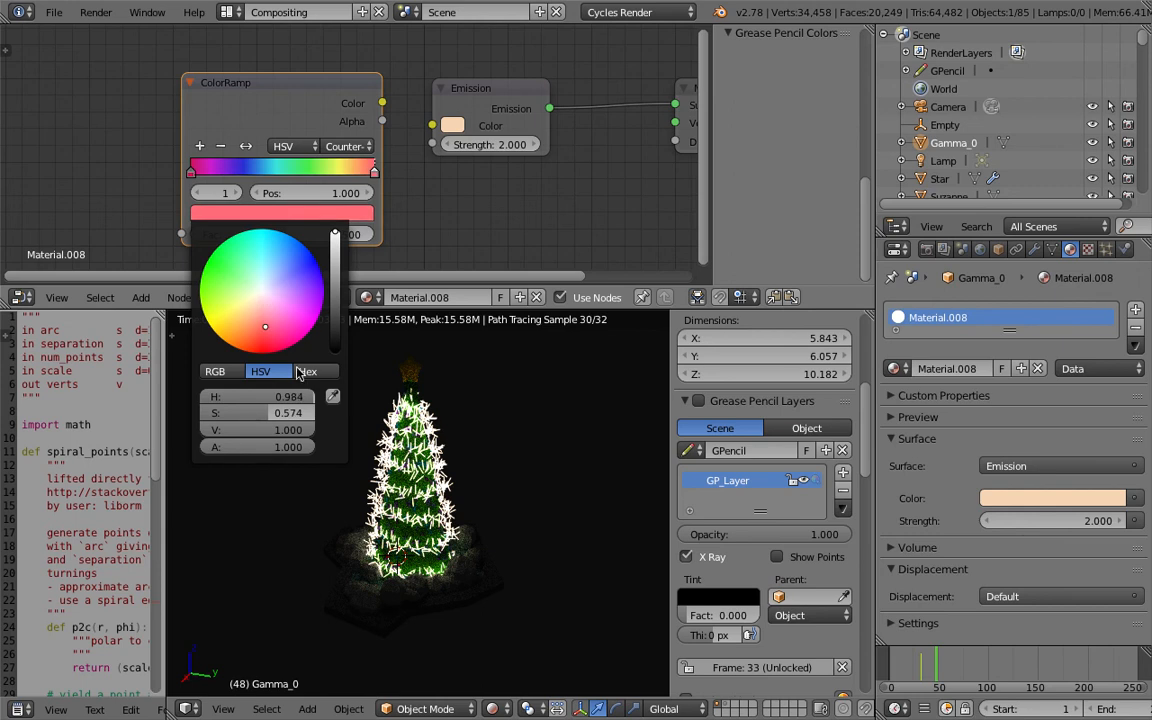
{"action": "left_click", "coordinate": [278, 437]}
{"action": "type", "text": "2"}
{"action": "key", "text": "Return"}
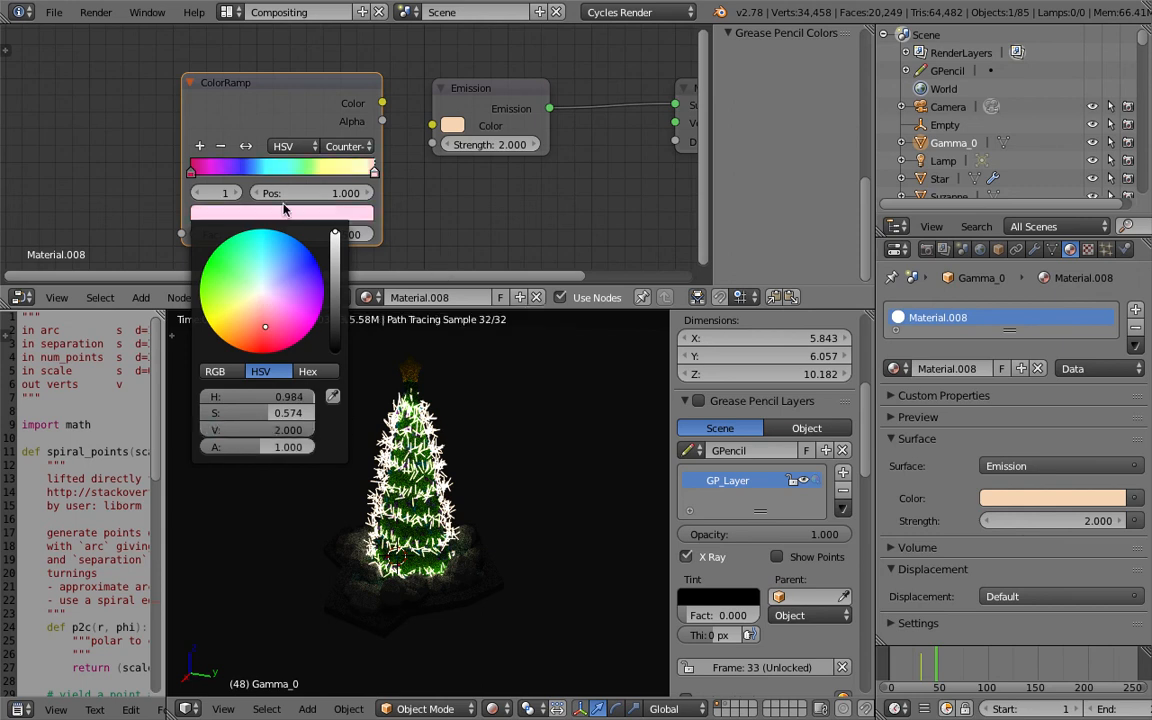
Raise the first stop's value to 1.6 and connect the ramp's Color output to the Emission colour.
{"action": "left_click", "coordinate": [191, 171]}
{"action": "left_click", "coordinate": [228, 212]}
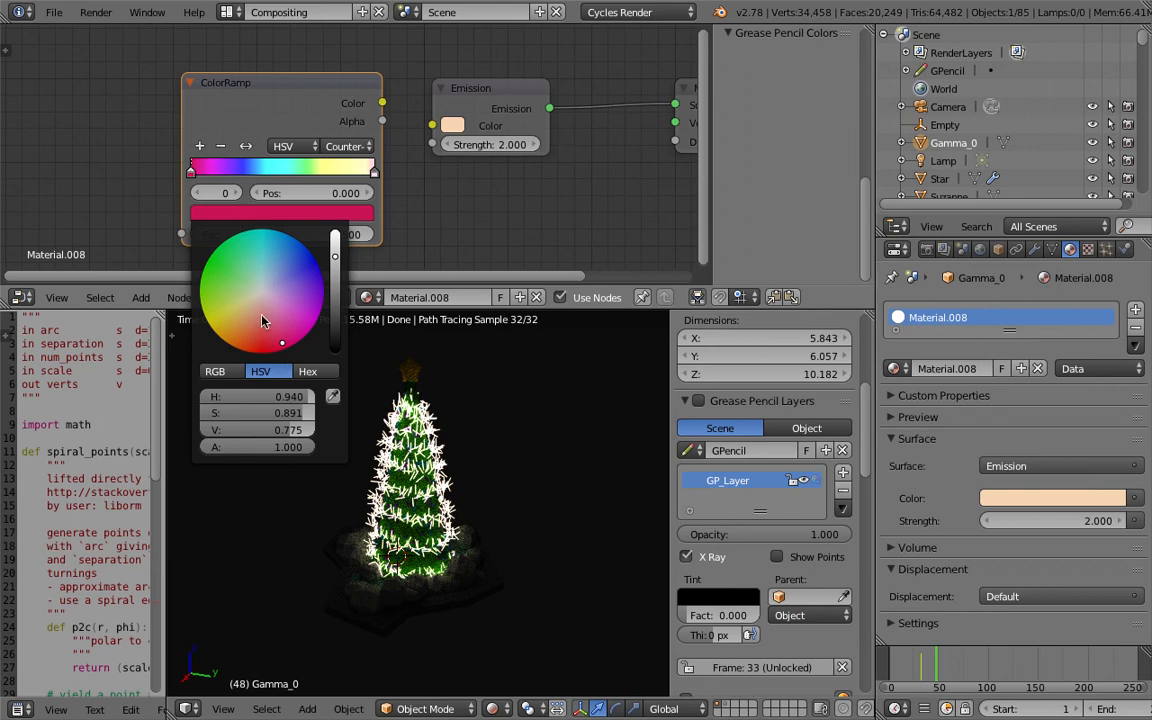
{"action": "left_click", "coordinate": [266, 428]}
{"action": "type", "text": "1.6"}
{"action": "key", "text": "Return"}
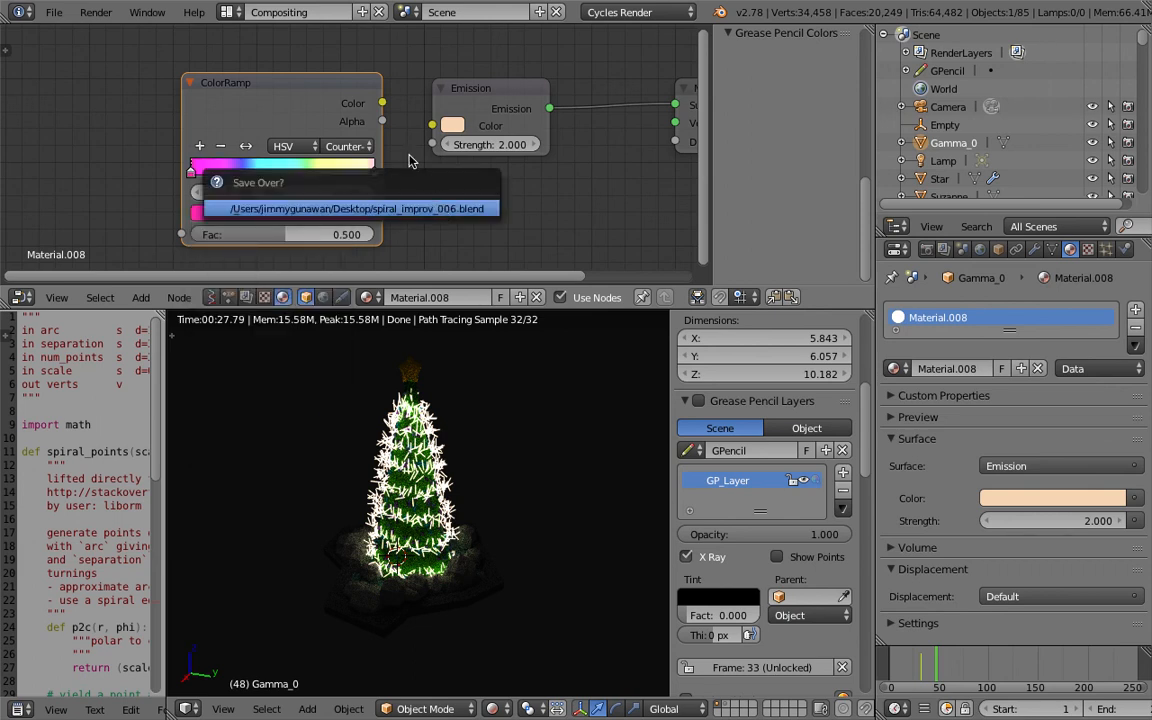
{"action": "left_click_drag", "start_coordinate": [382, 103], "coordinate": [432, 125]}
{"action": "middle_click_drag", "start_coordinate": [125, 124], "coordinate": [206, 117]}
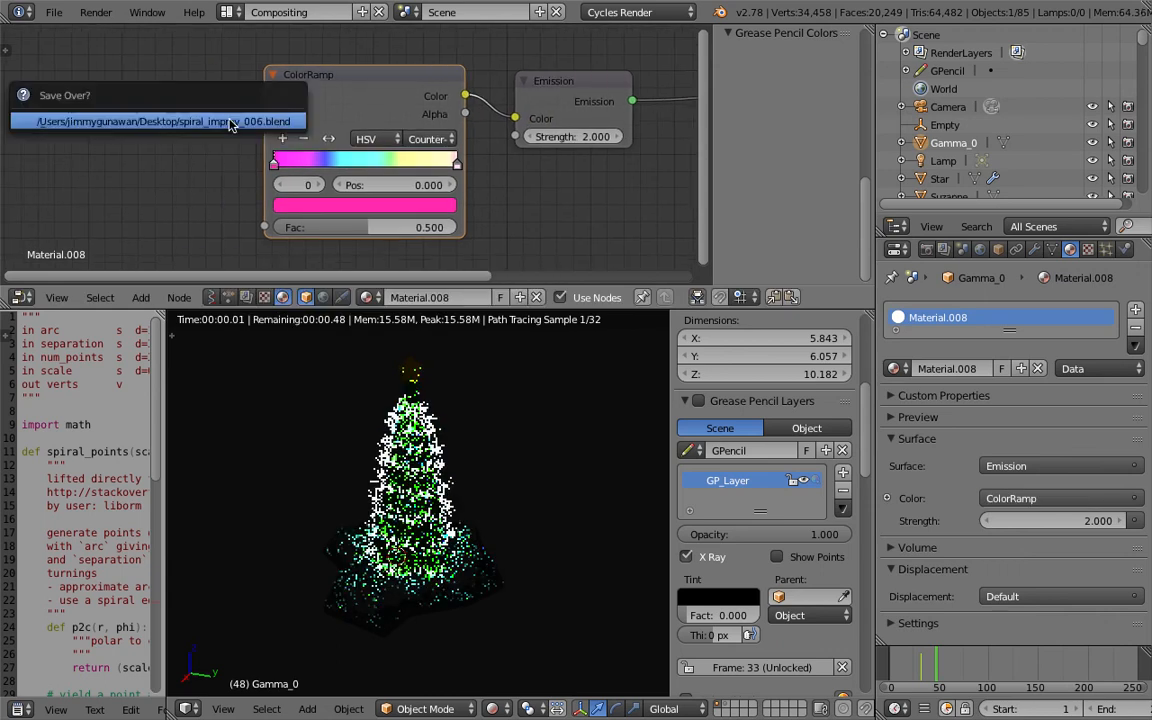
Add an Object Info node and connect its Random output to the ColorRamp's Fac.
{"action": "key", "text": "shift+a"}
{"action": "left_click", "coordinate": [193, 119]}
{"action": "type", "text": "random"}
{"action": "key", "text": "BackSpace"}
{"action": "key", "text": "BackSpace"}
{"action": "key", "text": "BackSpace"}
{"action": "key", "text": "BackSpace"}
{"action": "key", "text": "BackSpace"}
{"action": "key", "text": "BackSpace"}
{"action": "type", "text": "objec"}
{"action": "key", "text": "Return"}
{"action": "left_click", "coordinate": [60, 136]}
{"action": "left_click_drag", "start_coordinate": [176, 217], "coordinate": [264, 227]}
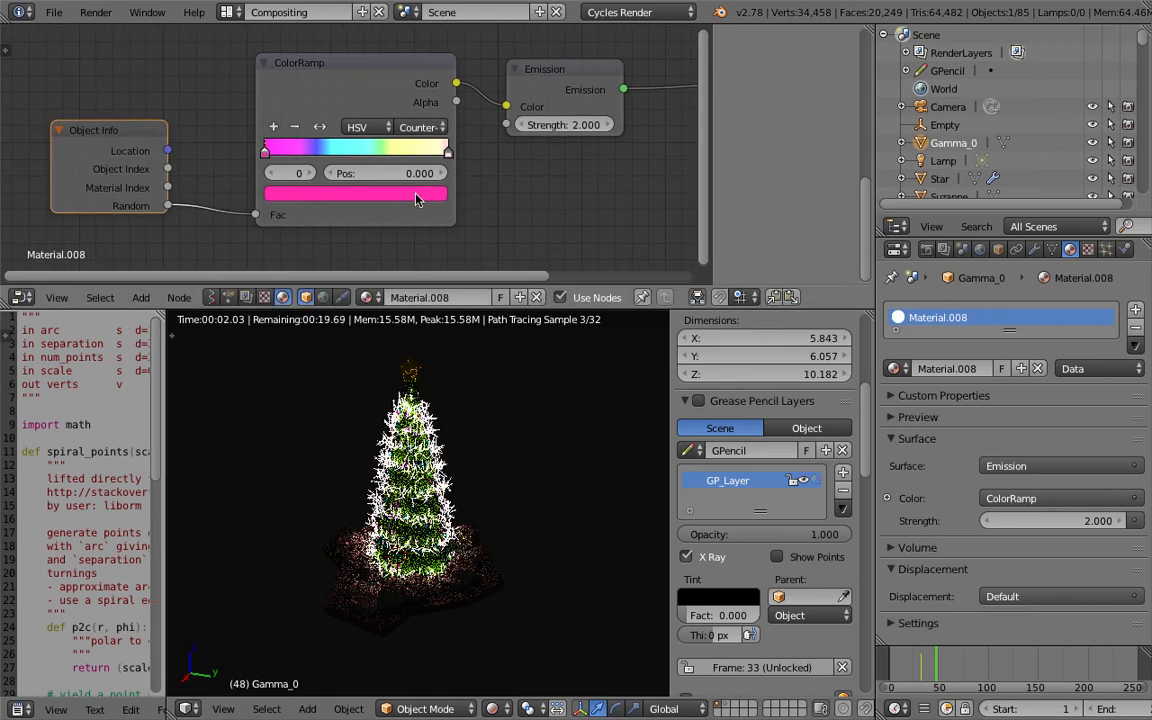
Try an Emission strength of 5 on the decorations, save, and lower the strength to 1.1.
{"action": "double_click", "coordinate": [519, 124]}
{"action": "type", "text": "5"}
{"action": "key", "text": "Return"}
{"action": "key", "text": "ctrl+s"}
{"action": "left_click", "coordinate": [582, 124]}
{"action": "left_click_drag", "start_coordinate": [582, 124], "coordinate": [590, 124]}
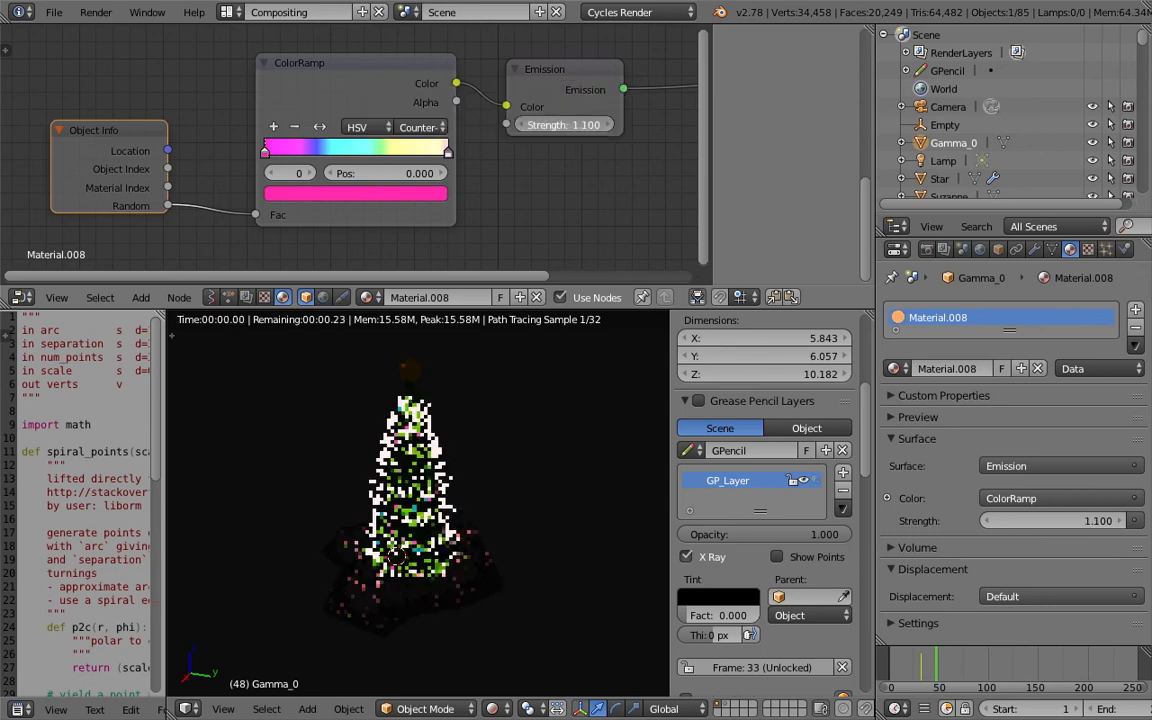
Move the ColorRamp node closer to the Object Info node and save the file.
{"action": "key", "text": "ctrl+s"}
{"action": "left_click", "coordinate": [504, 500]}
{"action": "left_click_drag", "start_coordinate": [335, 104], "coordinate": [305, 97]}
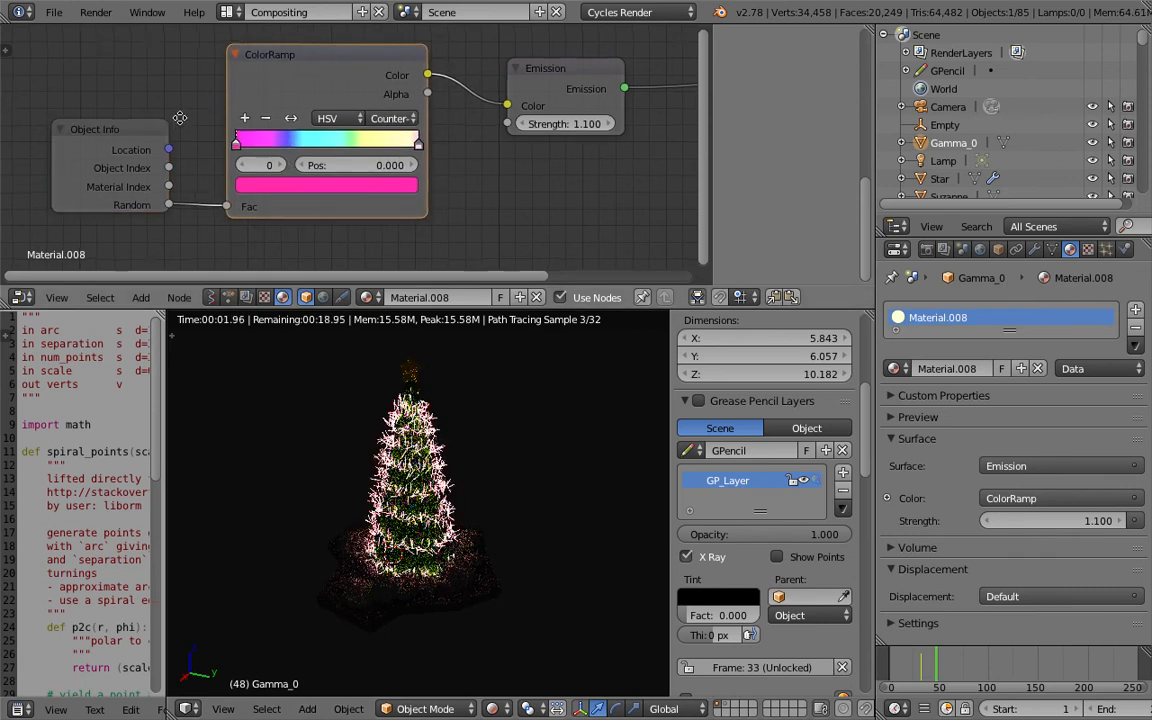
{"action": "middle_click_drag", "start_coordinate": [175, 119], "coordinate": [261, 129]}
{"action": "key", "text": "ctrl+s"}
{"action": "left_click", "coordinate": [261, 134]}
{"action": "scroll", "coordinate": [219, 129], "scroll_direction": "up", "scroll_amount": 1}
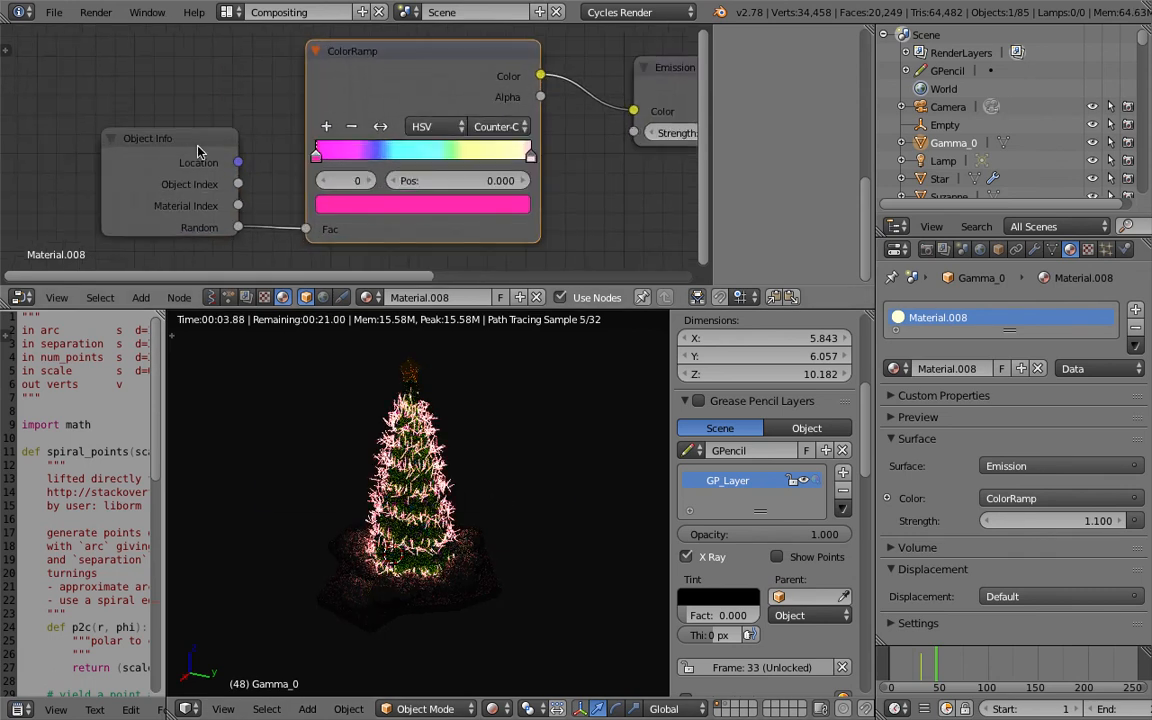
Delete the Object Info node from the decoration material and save the file.
{"action": "left_click_drag", "start_coordinate": [192, 145], "coordinate": [173, 131]}
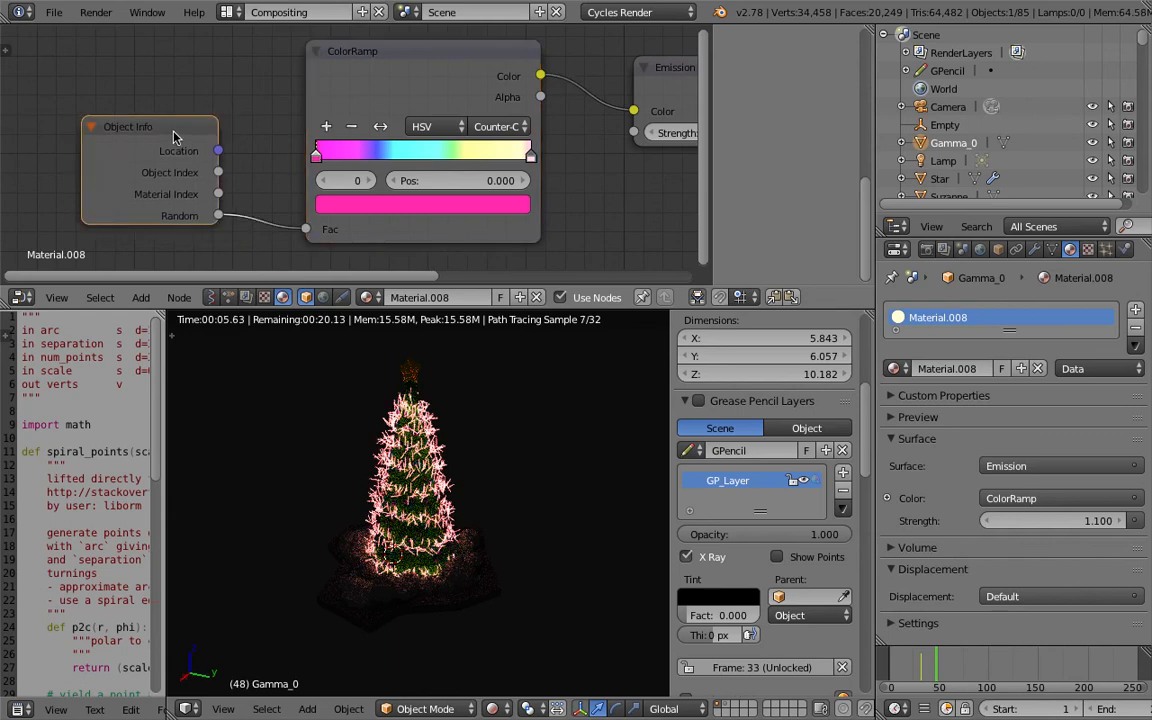
{"action": "key", "text": "x"}
{"action": "key", "text": "ctrl+s"}
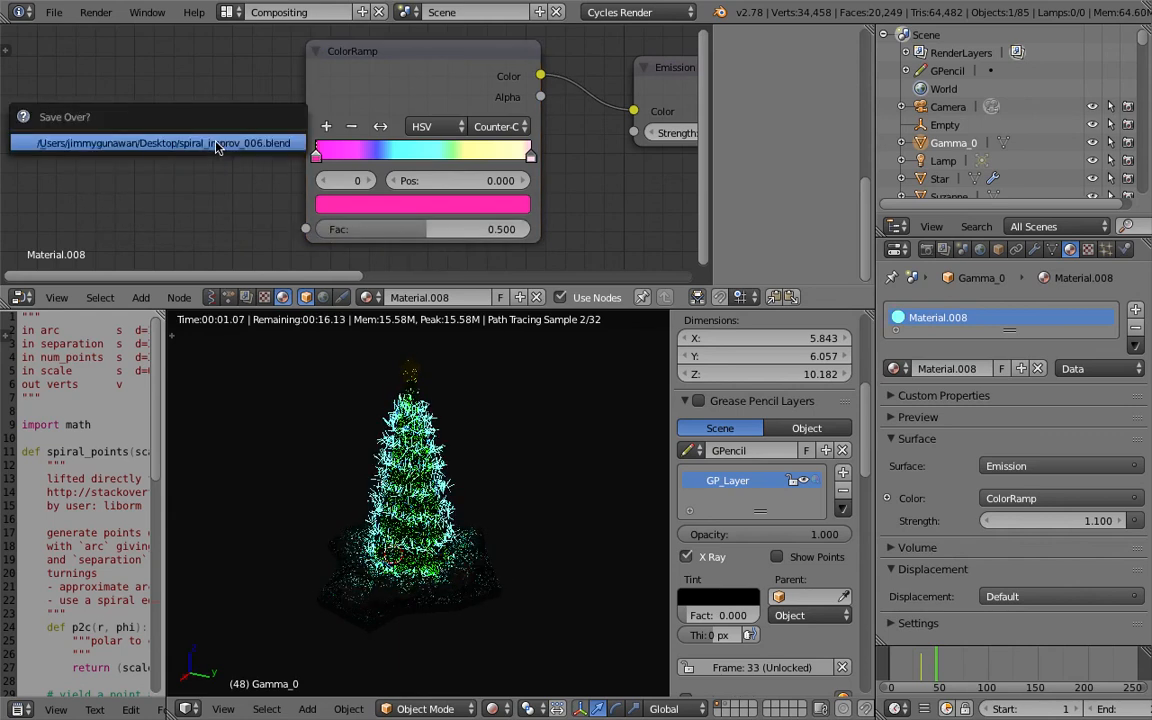
{"action": "left_click", "coordinate": [216, 146]}
Move the ColorRamp aside, add a Noise Texture node and connect its Color output to the Emission colour.
{"action": "scroll", "coordinate": [337, 66], "scroll_direction": "down", "scroll_amount": 2}
{"action": "left_click_drag", "start_coordinate": [375, 97], "coordinate": [181, 70]}
{"action": "middle_click_drag", "start_coordinate": [380, 150], "coordinate": [376, 143]}
{"action": "key", "text": "shift+a"}
{"action": "left_click", "coordinate": [376, 143]}
{"action": "type", "text": "nois"}
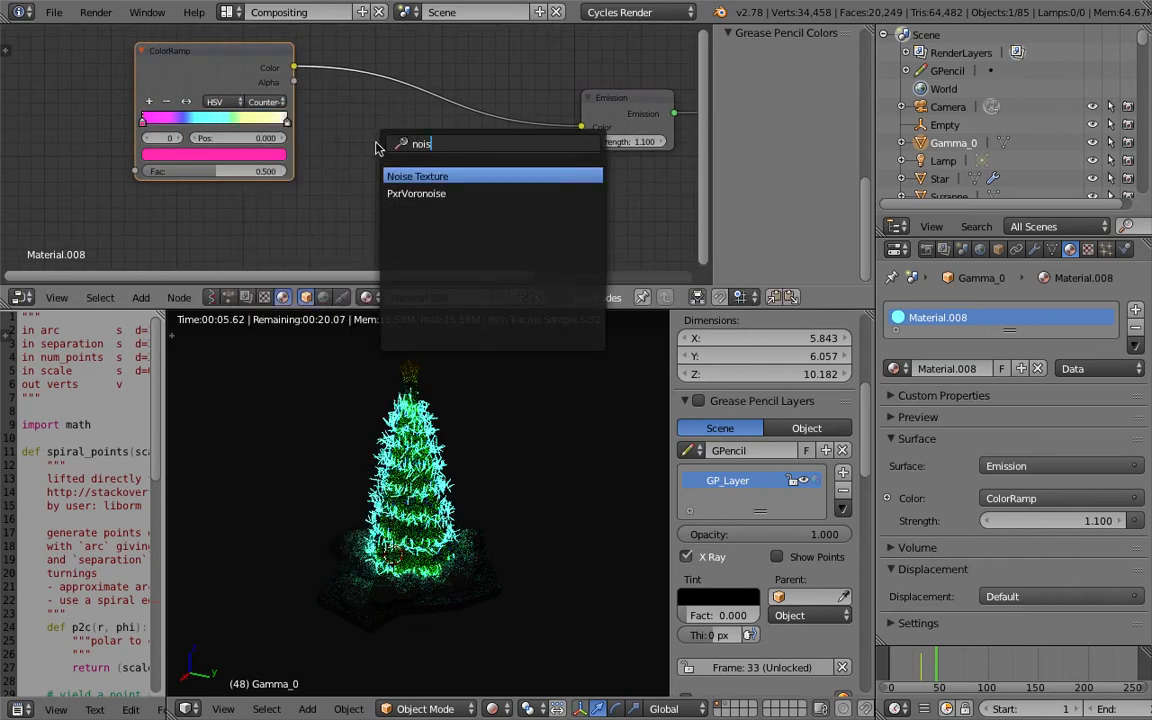
{"action": "key", "text": "Return"}
{"action": "left_click", "coordinate": [376, 144]}
{"action": "left_click_drag", "start_coordinate": [471, 167], "coordinate": [580, 128]}
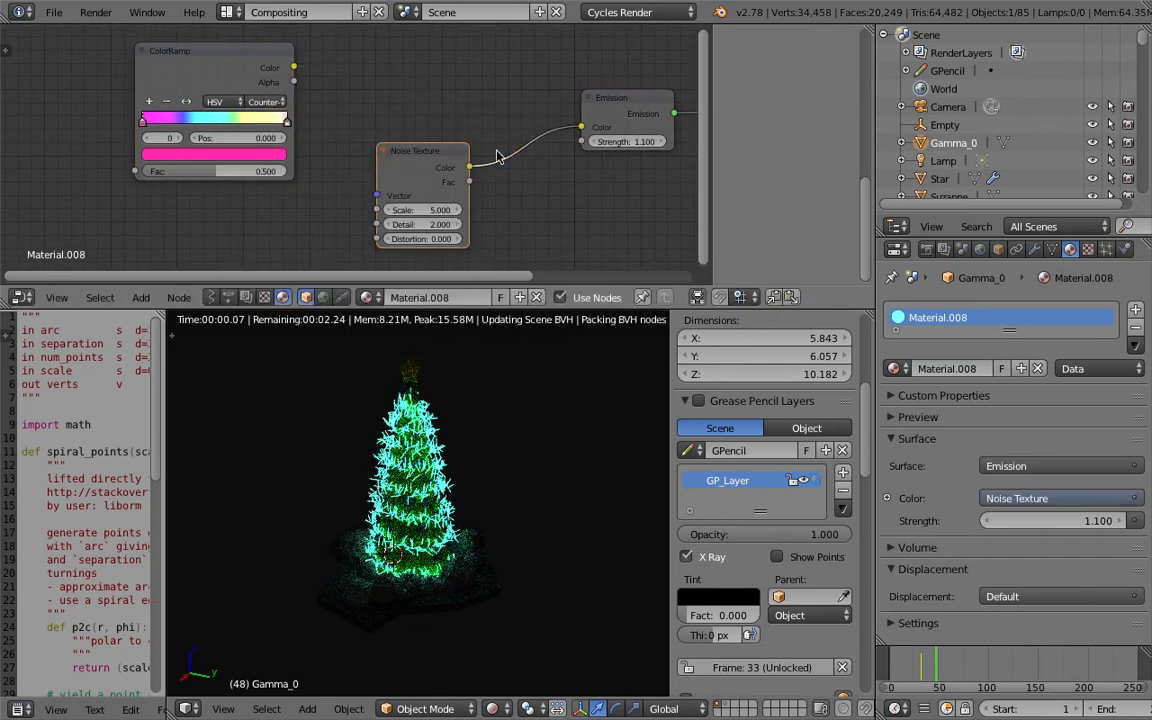
Give the Noise Texture scale 1 and distortion 1.8, and raise the Emission strength to 2.9.
{"action": "left_click_drag", "start_coordinate": [423, 210], "coordinate": [464, 210]}
{"action": "left_click_drag", "start_coordinate": [628, 142], "coordinate": [646, 142]}
{"action": "left_click_drag", "start_coordinate": [433, 150], "coordinate": [504, 97]}
{"action": "left_click_drag", "start_coordinate": [491, 197], "coordinate": [509, 197]}
{"action": "left_click", "coordinate": [478, 168]}
{"action": "type", "text": "1"}
{"action": "key", "text": "Return"}
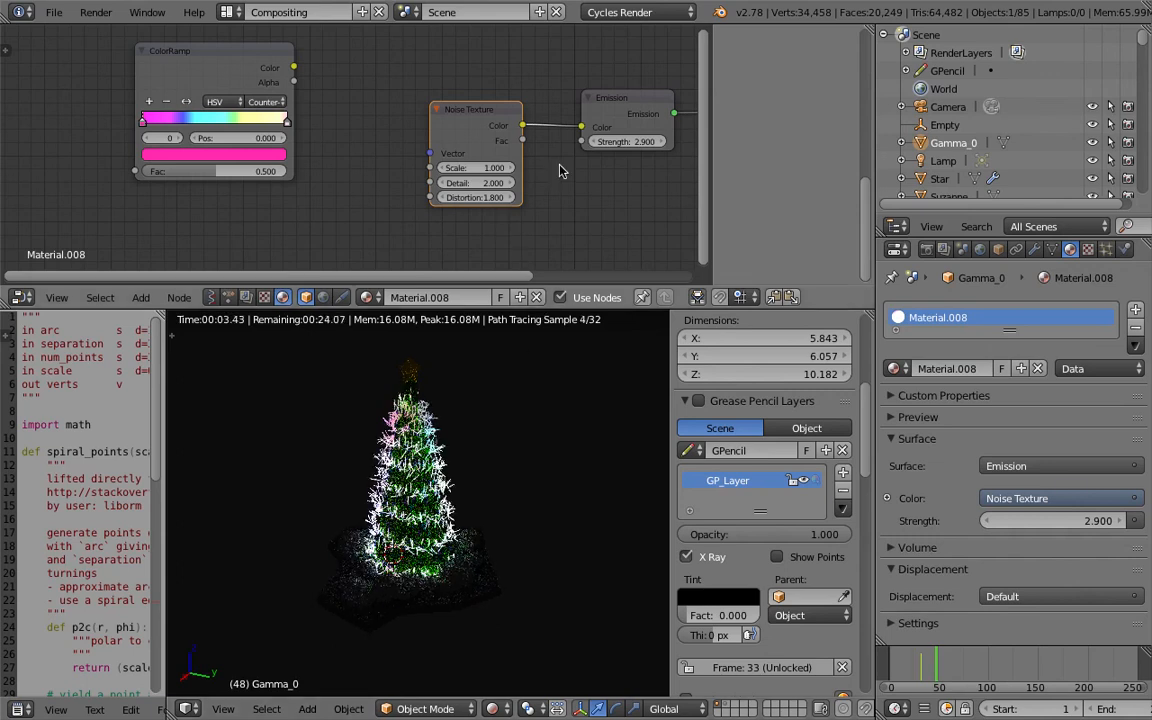
Rearrange the Noise Texture and Material Output nodes around the Emission node for a tidier layout.
{"action": "left_click_drag", "start_coordinate": [480, 122], "coordinate": [444, 108]}
{"action": "middle_click_drag", "start_coordinate": [561, 111], "coordinate": [391, 123]}
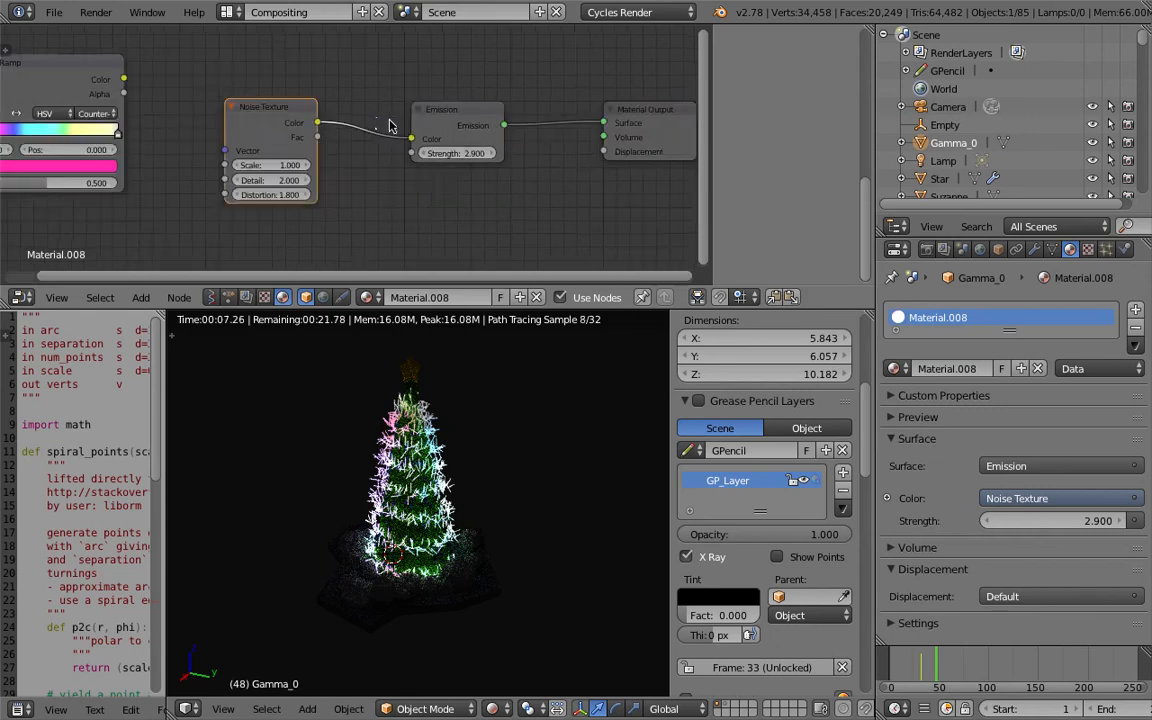
{"action": "scroll", "coordinate": [393, 120], "scroll_direction": "down", "scroll_amount": 1}
{"action": "left_click_drag", "start_coordinate": [585, 116], "coordinate": [523, 79]}
{"action": "left_click", "coordinate": [424, 113]}
{"action": "left_click", "coordinate": [277, 117]}
{"action": "left_click", "coordinate": [144, 88]}
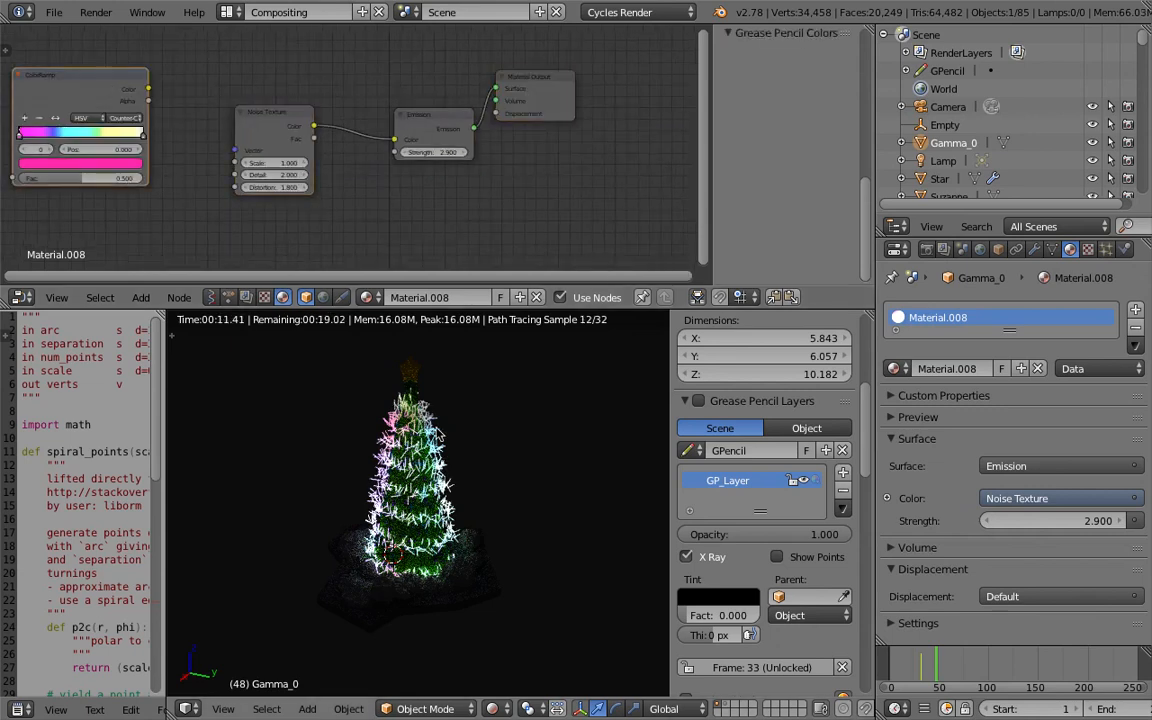
Replace the treetop star's material with a new Emission material of strength 4.9.
{"action": "right_click", "coordinate": [420, 378]}
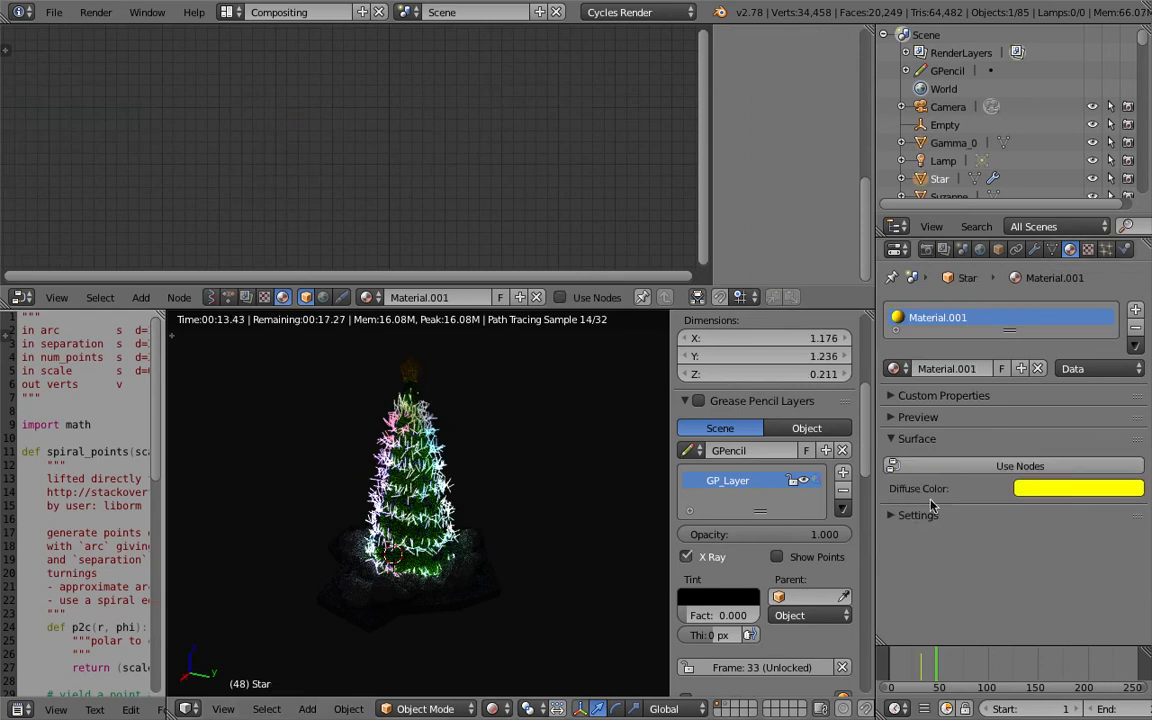
{"action": "left_click", "coordinate": [1134, 329]}
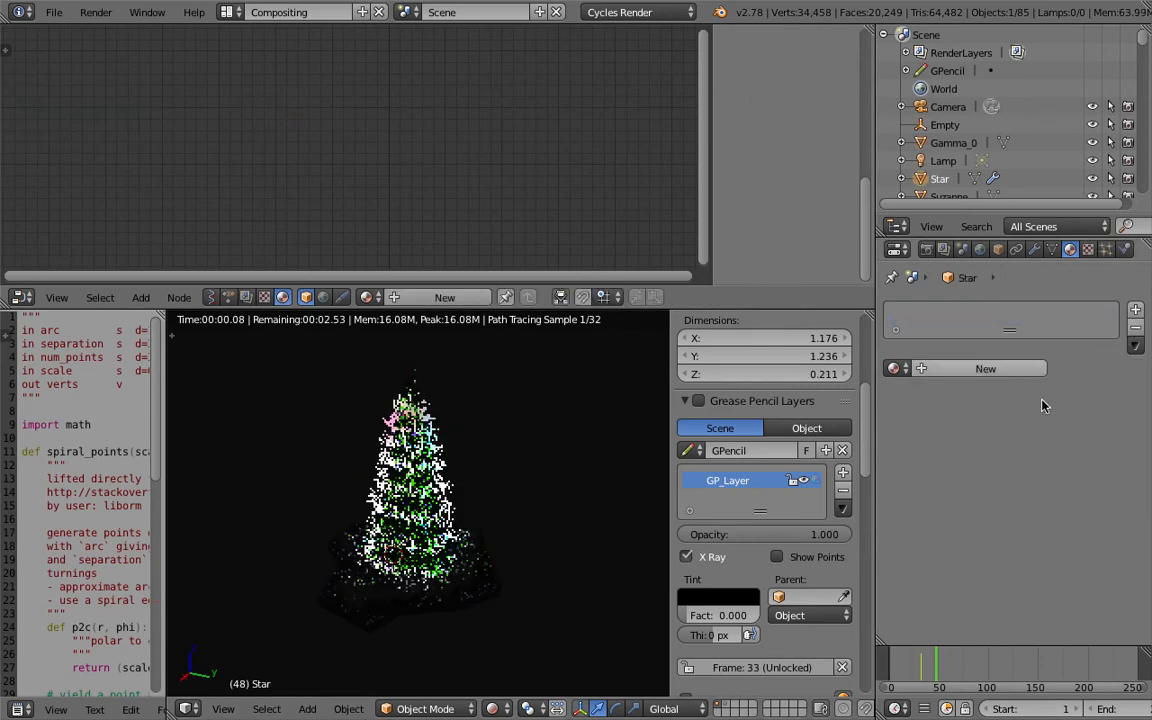
{"action": "left_click", "coordinate": [1016, 369]}
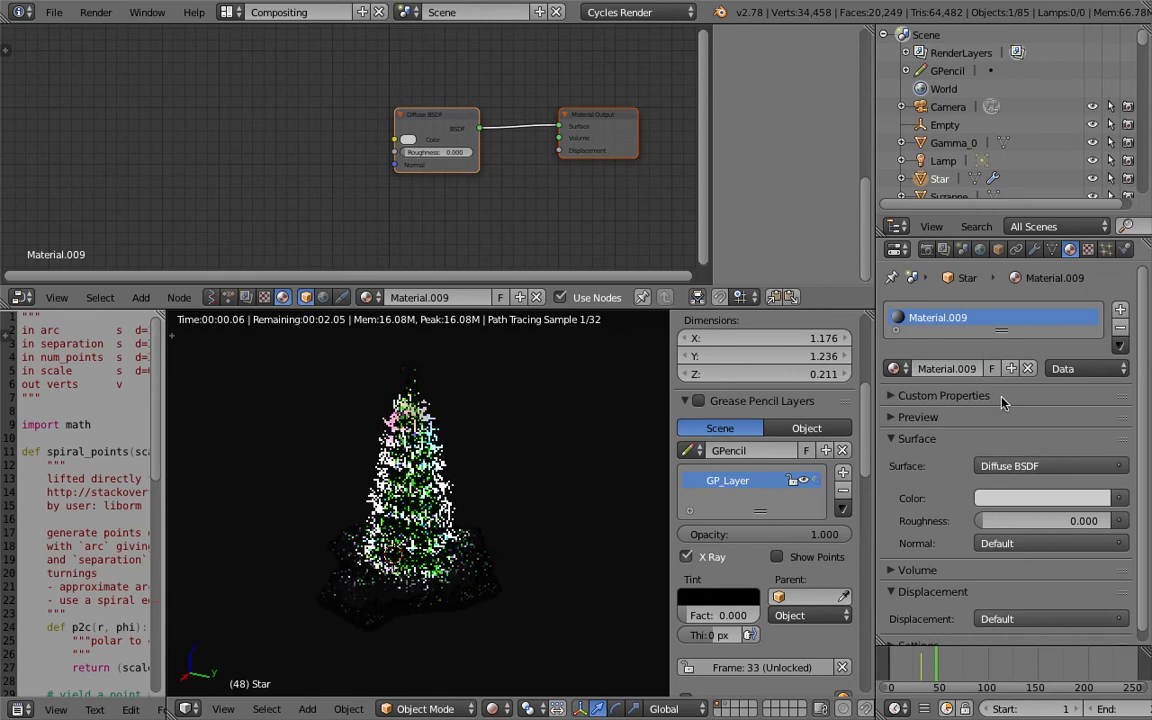
{"action": "left_click", "coordinate": [1016, 465]}
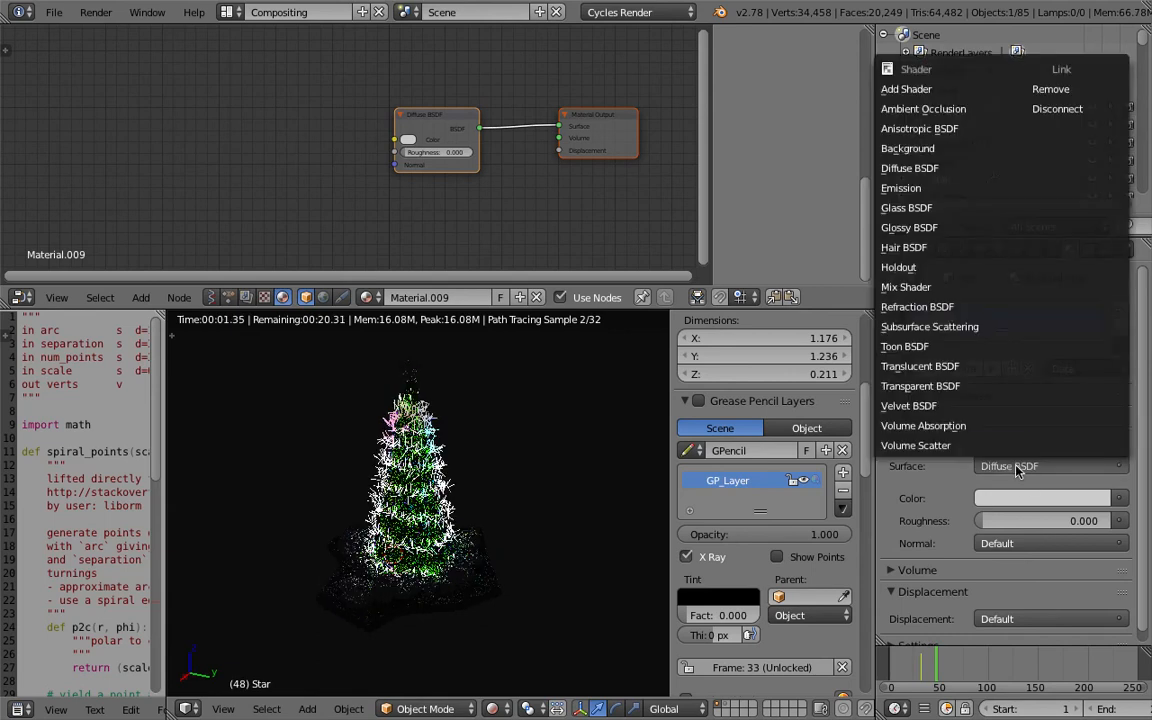
{"action": "left_click", "coordinate": [940, 189]}
{"action": "left_click_drag", "start_coordinate": [1048, 521], "coordinate": [1088, 521]}
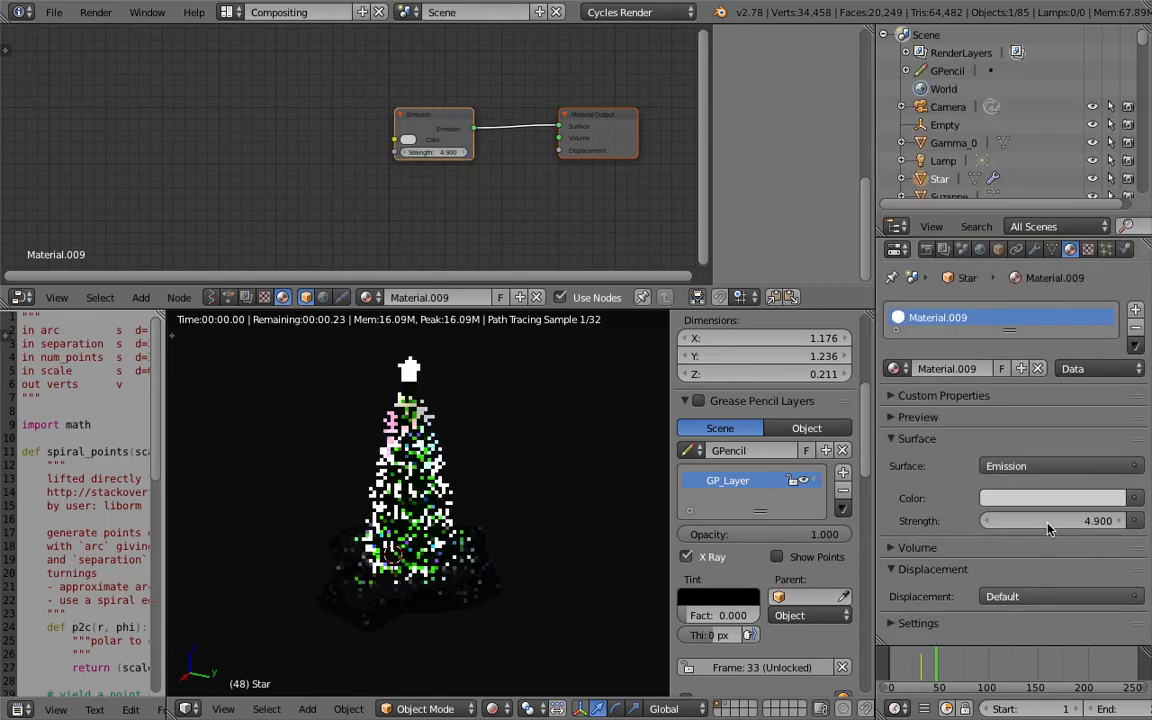
Colour the star's emission a bright, fully saturated yellow.
{"action": "left_click", "coordinate": [1038, 498]}
{"action": "left_click", "coordinate": [976, 341]}
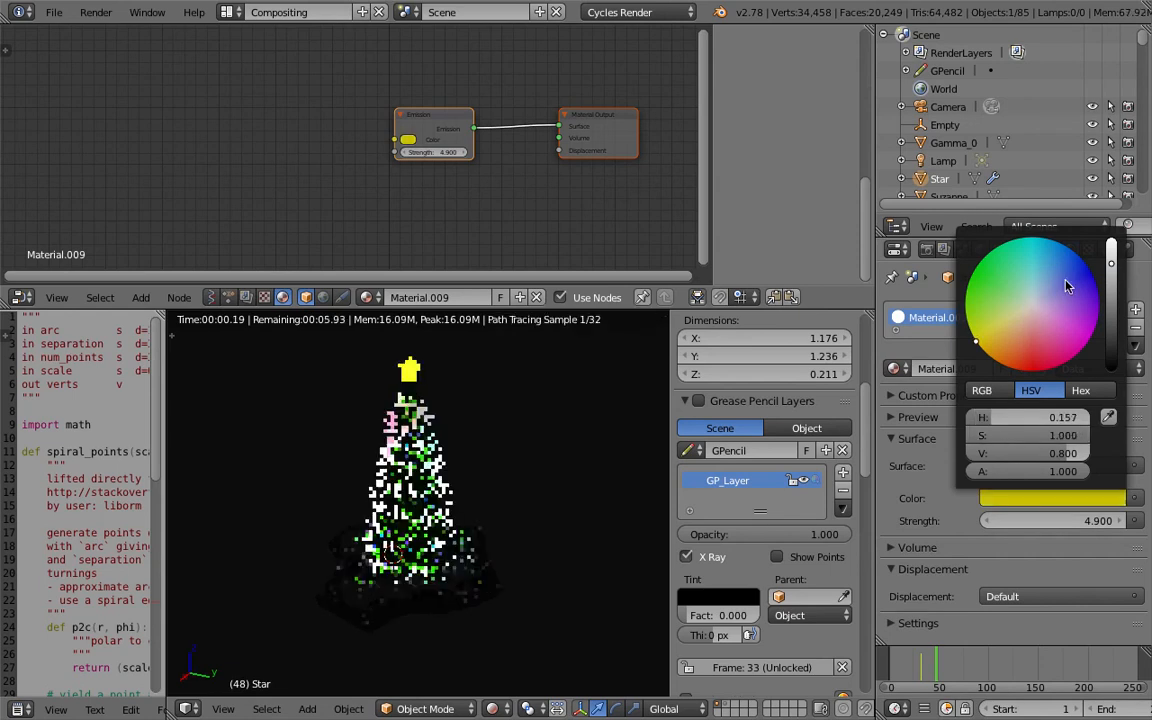
{"action": "left_click", "coordinate": [1025, 548]}
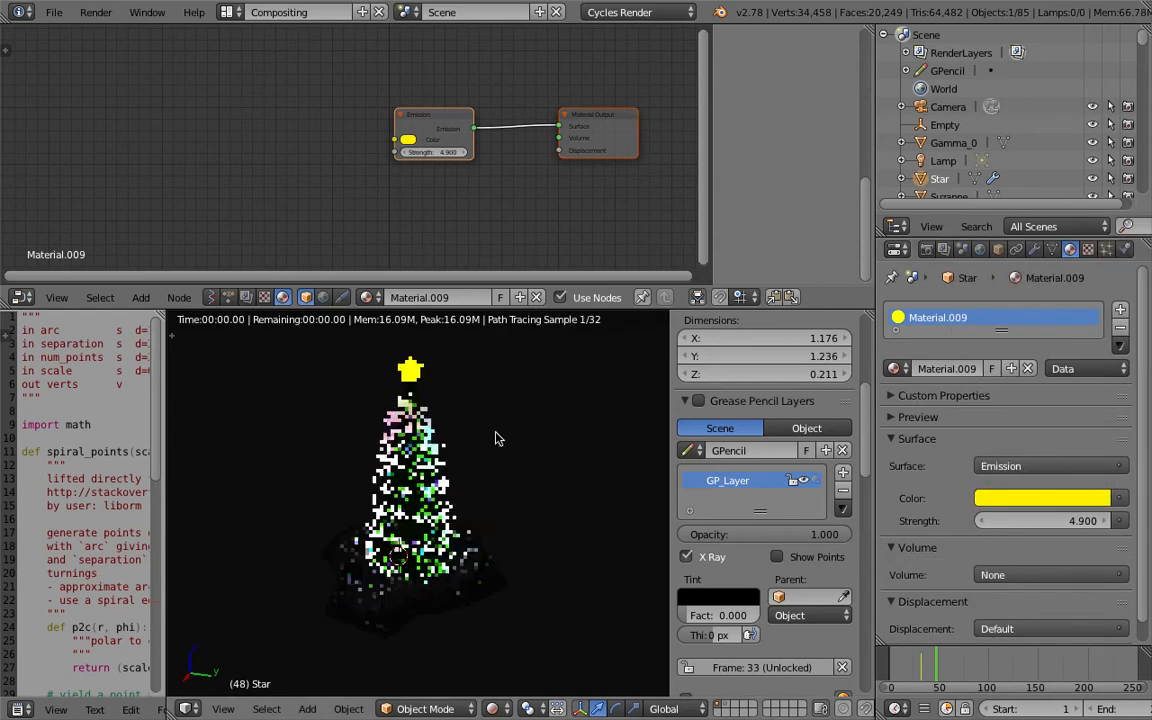
Move the Emission node further away from the Material Output node and save the file.
{"action": "left_click_drag", "start_coordinate": [440, 121], "coordinate": [373, 113]}
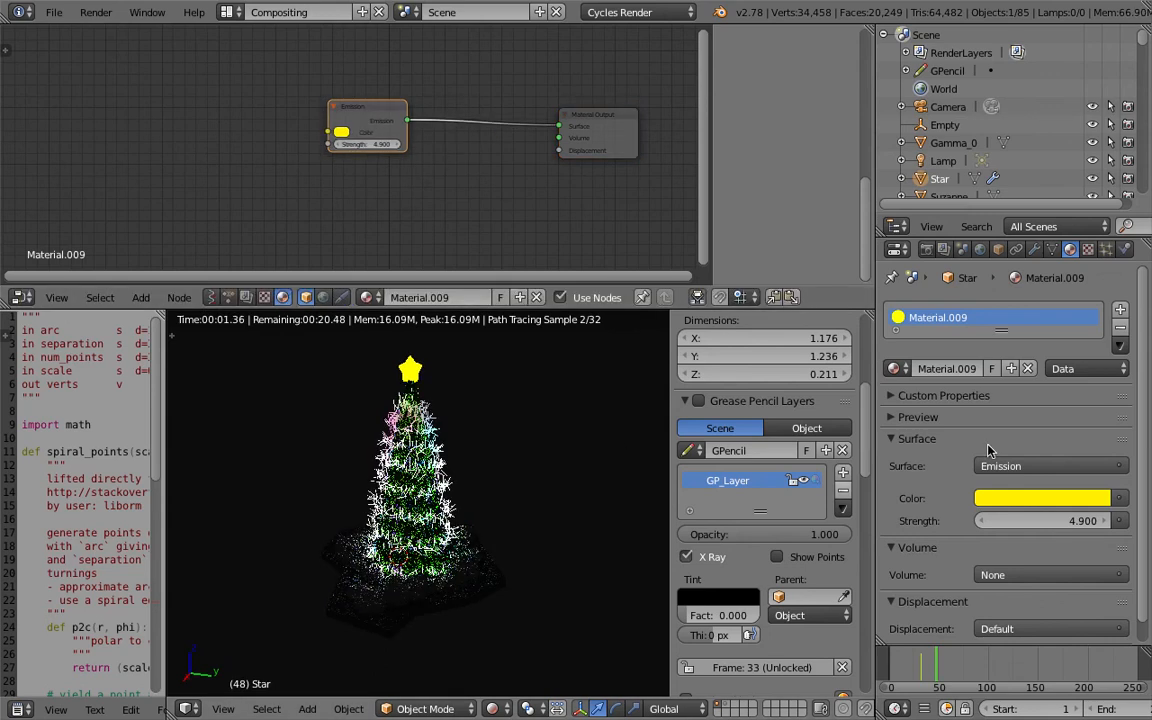
{"action": "middle_click_drag", "start_coordinate": [309, 100], "coordinate": [298, 114]}
{"action": "scroll", "coordinate": [324, 167], "scroll_direction": "up", "scroll_amount": 2}
{"action": "middle_click_drag", "start_coordinate": [324, 167], "coordinate": [249, 169]}
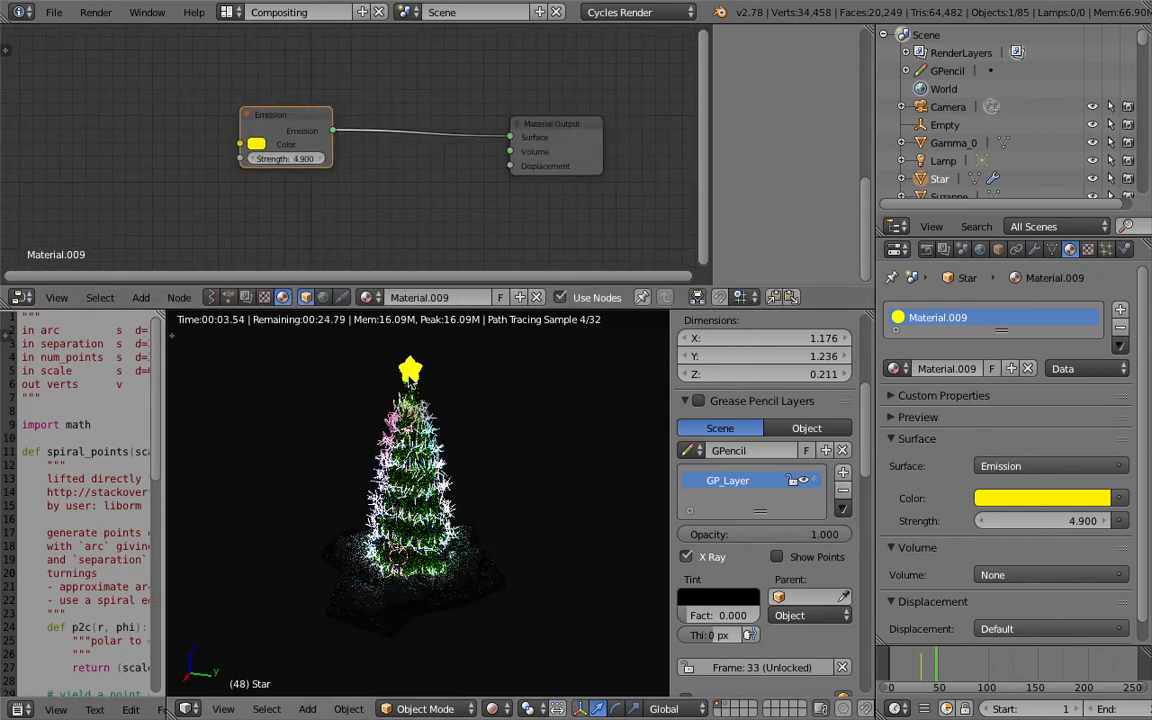
{"action": "middle_click_drag", "start_coordinate": [365, 182], "coordinate": [358, 186]}
{"action": "key", "text": "ctrl+s"}
{"action": "left_click", "coordinate": [360, 186]}
{"action": "scroll", "coordinate": [243, 99], "scroll_direction": "up", "scroll_amount": 2}
Add an Ambient Occlusion node just above the Emission node in the star's material.
{"action": "key", "text": "shift+a"}
{"action": "left_click", "coordinate": [387, 67]}
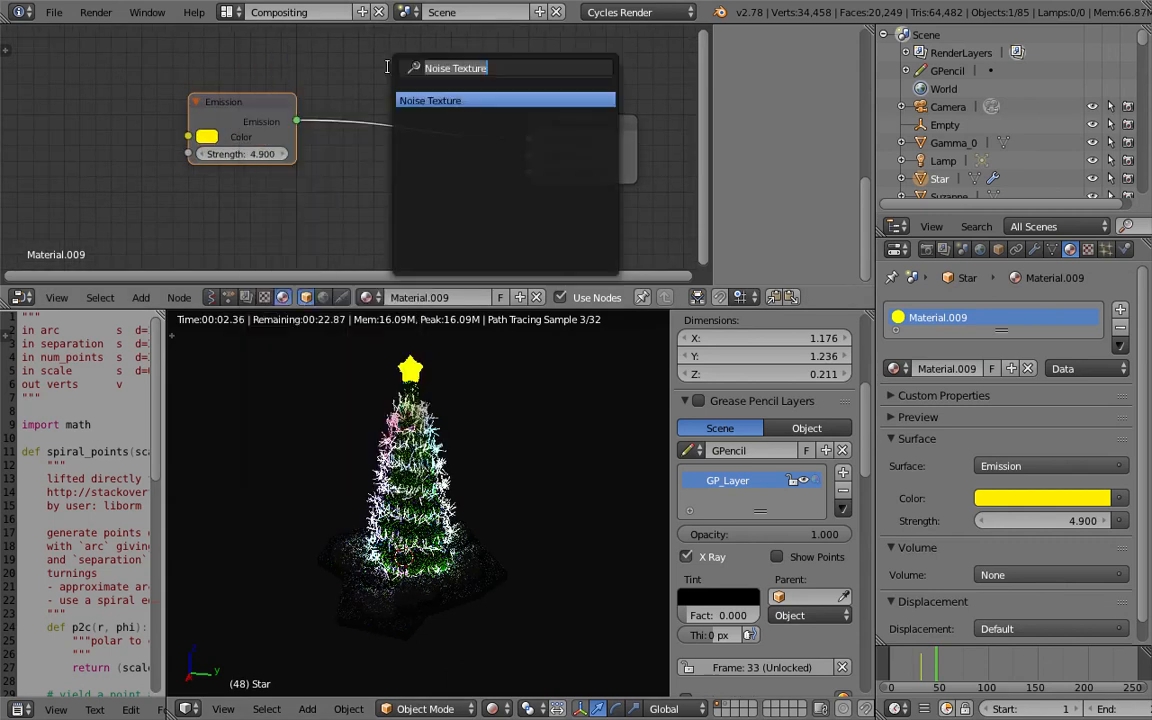
{"action": "type", "text": "amb"}
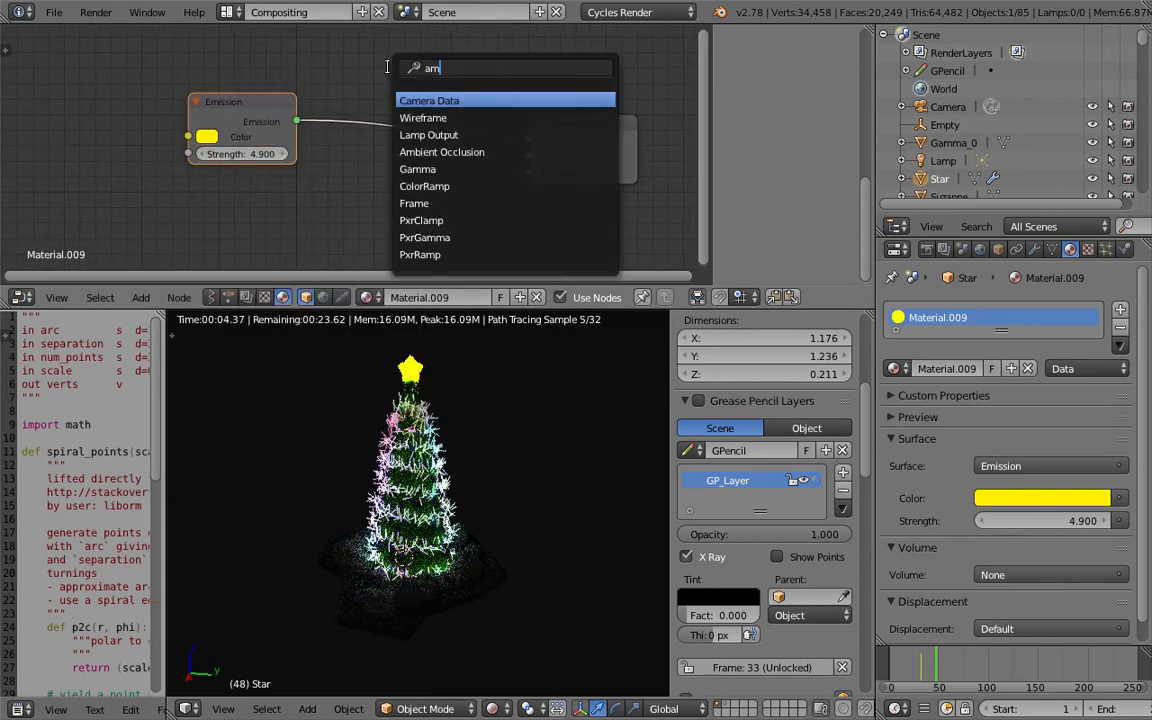
{"action": "key", "text": "Return"}
{"action": "left_click", "coordinate": [291, 43]}
Insert a Mix Shader between the Emission and Material Output nodes and connect Ambient Occlusion to its second shader input.
{"action": "key", "text": "shift+a"}
{"action": "left_click", "coordinate": [519, 72]}
{"action": "type", "text": "mix"}
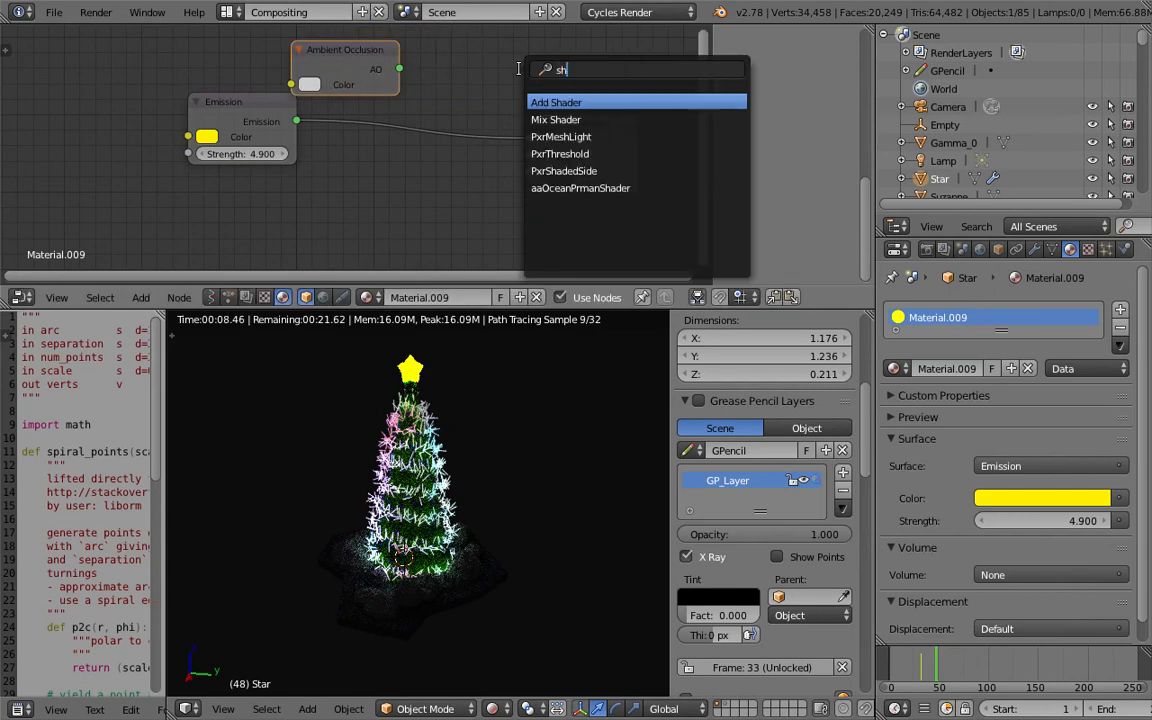
{"action": "key", "text": "Return"}
{"action": "left_click", "coordinate": [419, 60]}
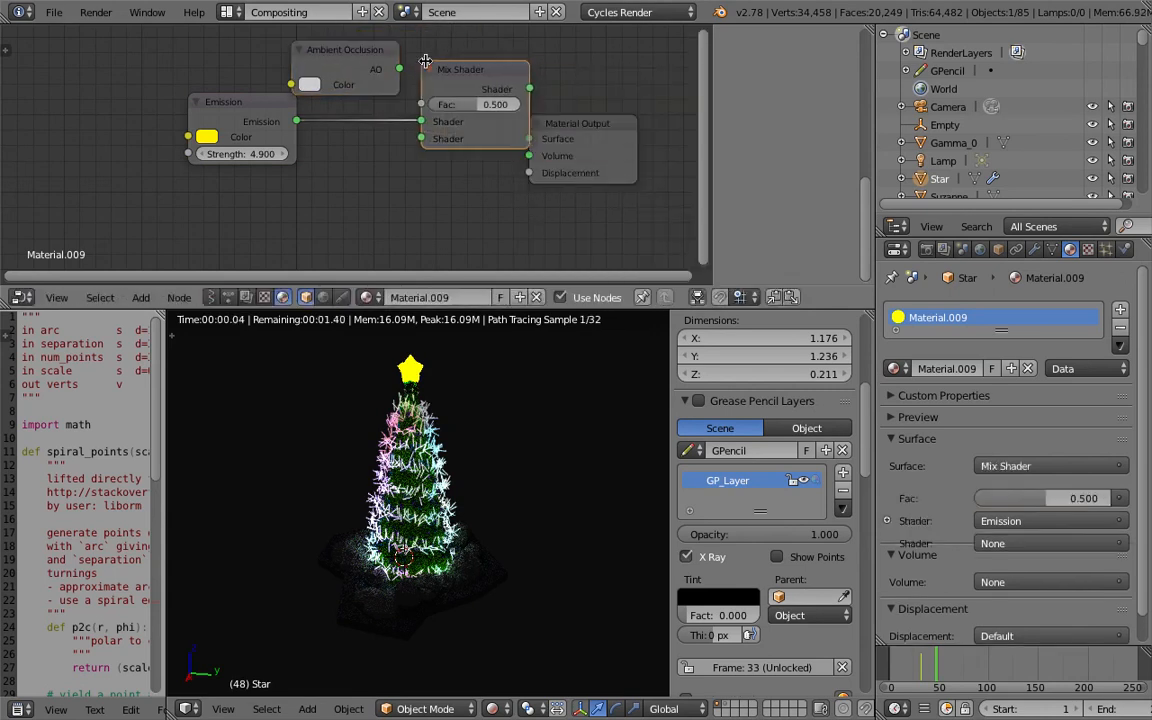
{"action": "left_click_drag", "start_coordinate": [393, 76], "coordinate": [424, 127]}
{"action": "left_click", "coordinate": [458, 68]}
Colour the Ambient Occlusion shader a bright orange-yellow and set the Mix Shader factor to 0.636.
{"action": "left_click", "coordinate": [309, 84]}
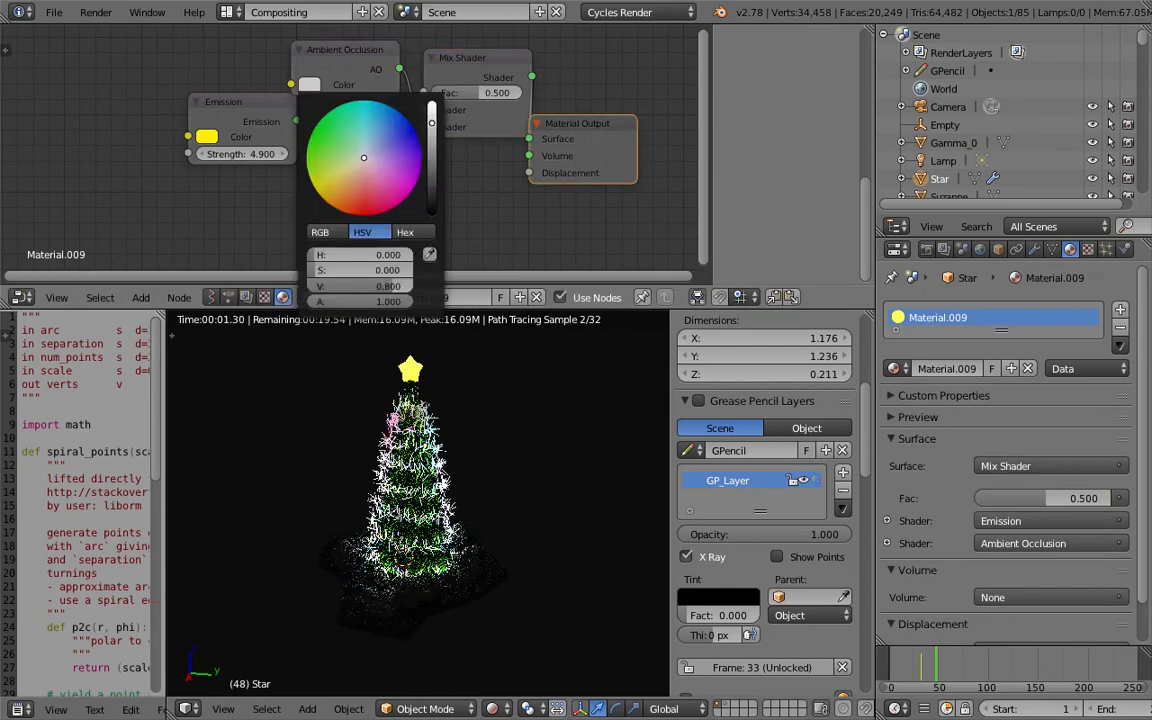
{"action": "left_click", "coordinate": [383, 192]}
{"action": "left_click_drag", "start_coordinate": [383, 192], "coordinate": [384, 195]}
{"action": "left_click_drag", "start_coordinate": [432, 123], "coordinate": [455, 92]}
{"action": "left_click", "coordinate": [376, 171]}
{"action": "left_click_drag", "start_coordinate": [240, 109], "coordinate": [250, 148]}
{"action": "left_click", "coordinate": [309, 86]}
{"action": "left_click", "coordinate": [327, 195]}
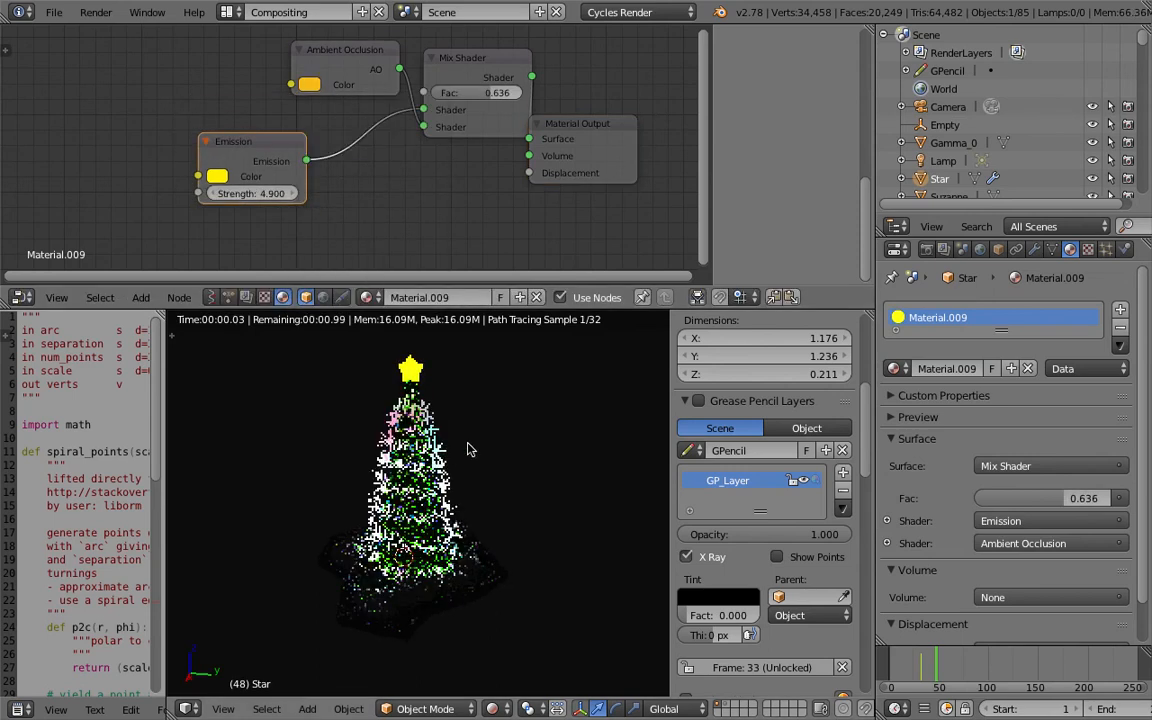
Maximize the 3D view and examine the glowing tree, star and rocks in the rendered preview from slightly different angles.
{"action": "key", "text": "ctrl+Up"}
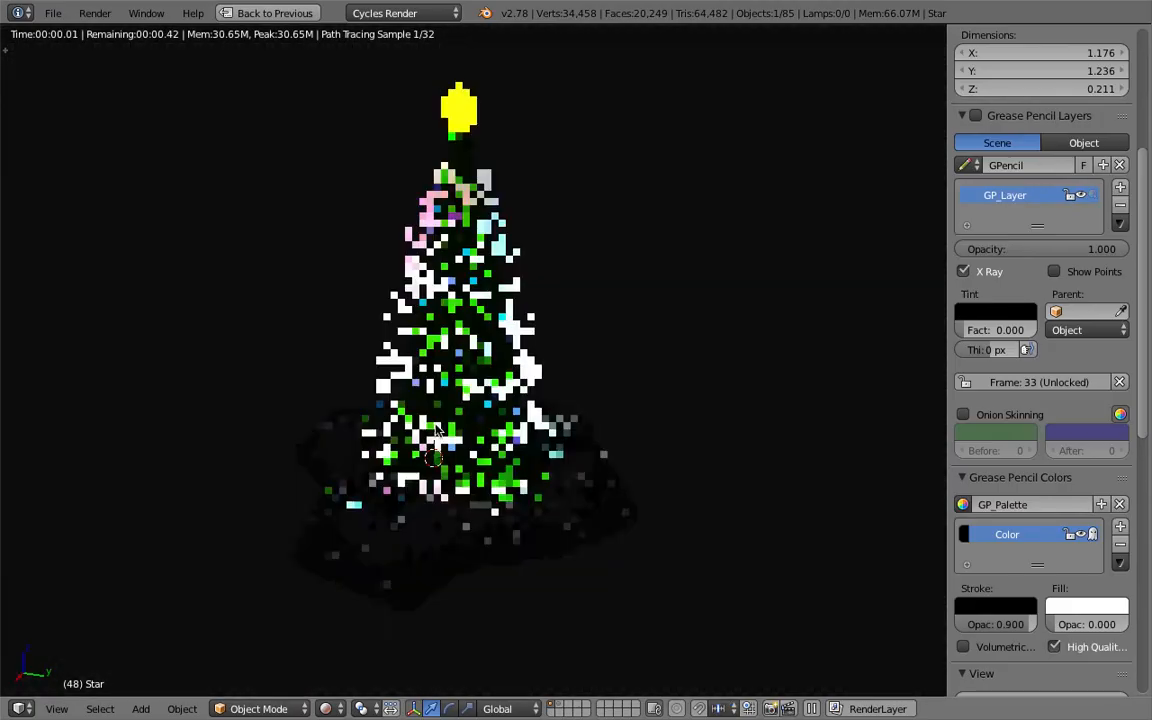
{"action": "middle_click_drag", "start_coordinate": [569, 325], "coordinate": [571, 340]}
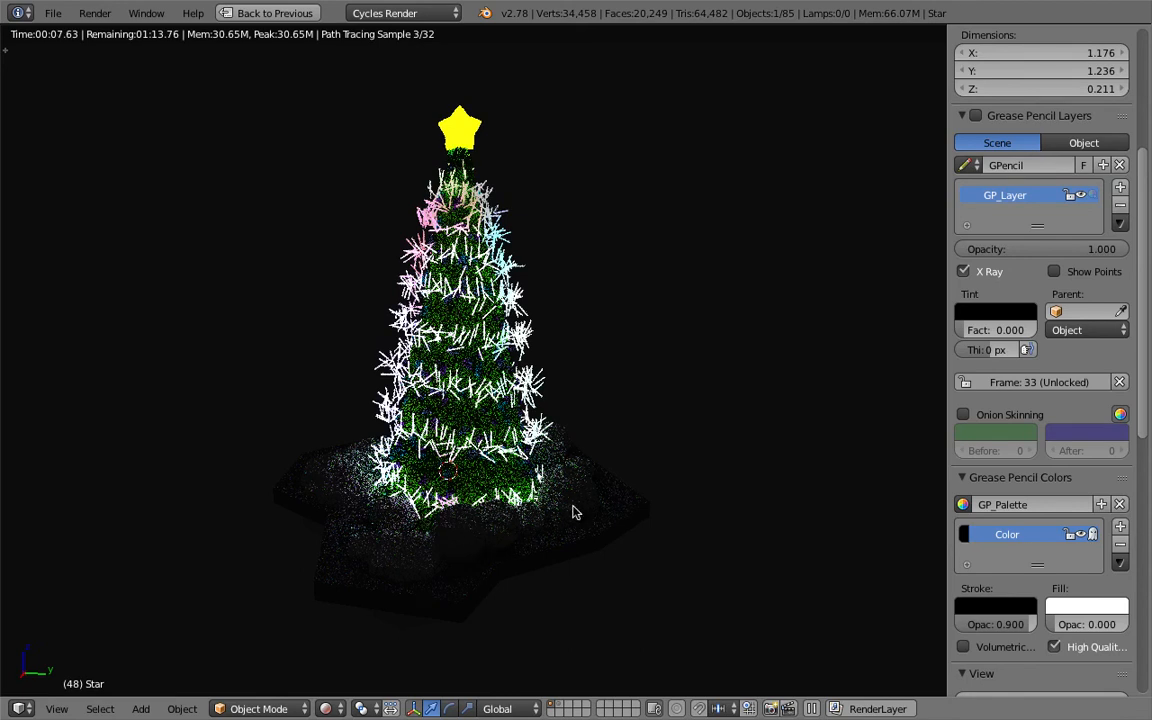
{"action": "left_click", "coordinate": [607, 351]}
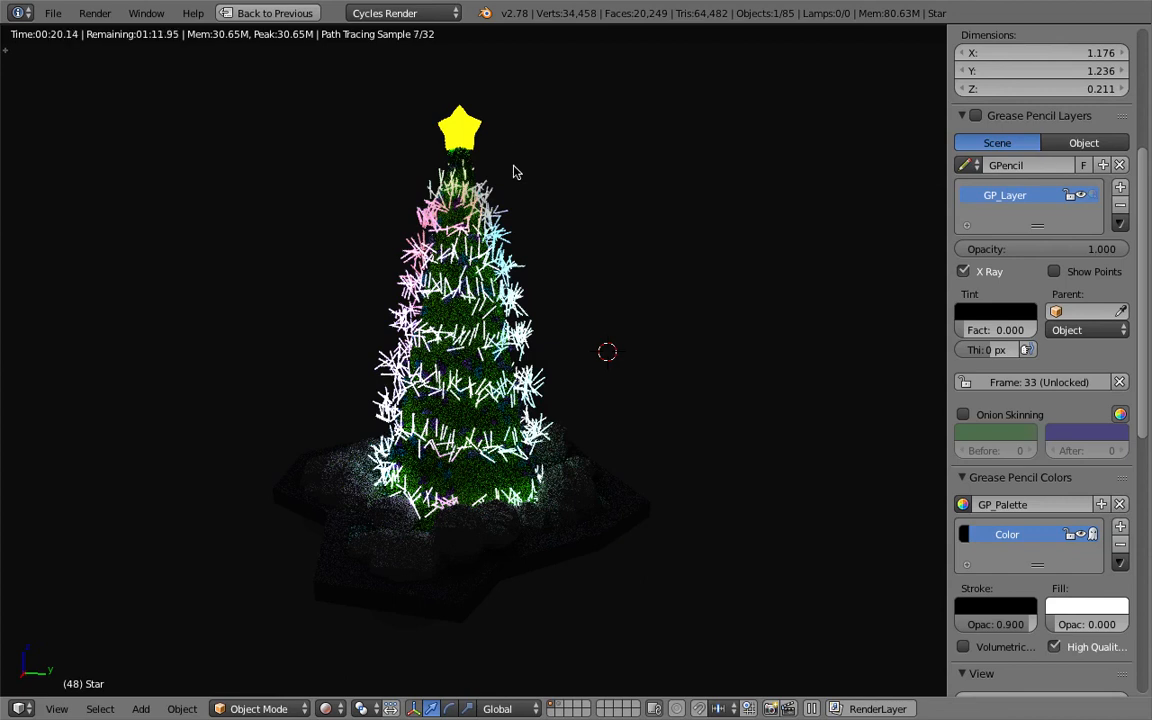
{"action": "middle_click_drag", "start_coordinate": [350, 345], "coordinate": [658, 357]}
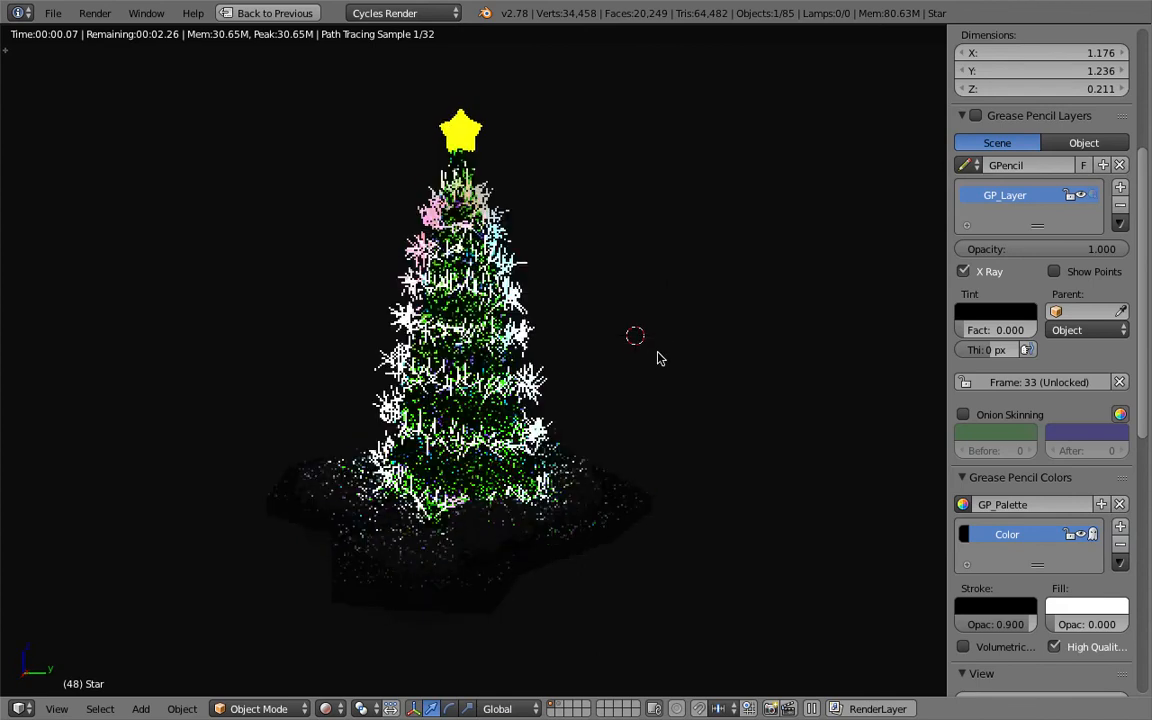